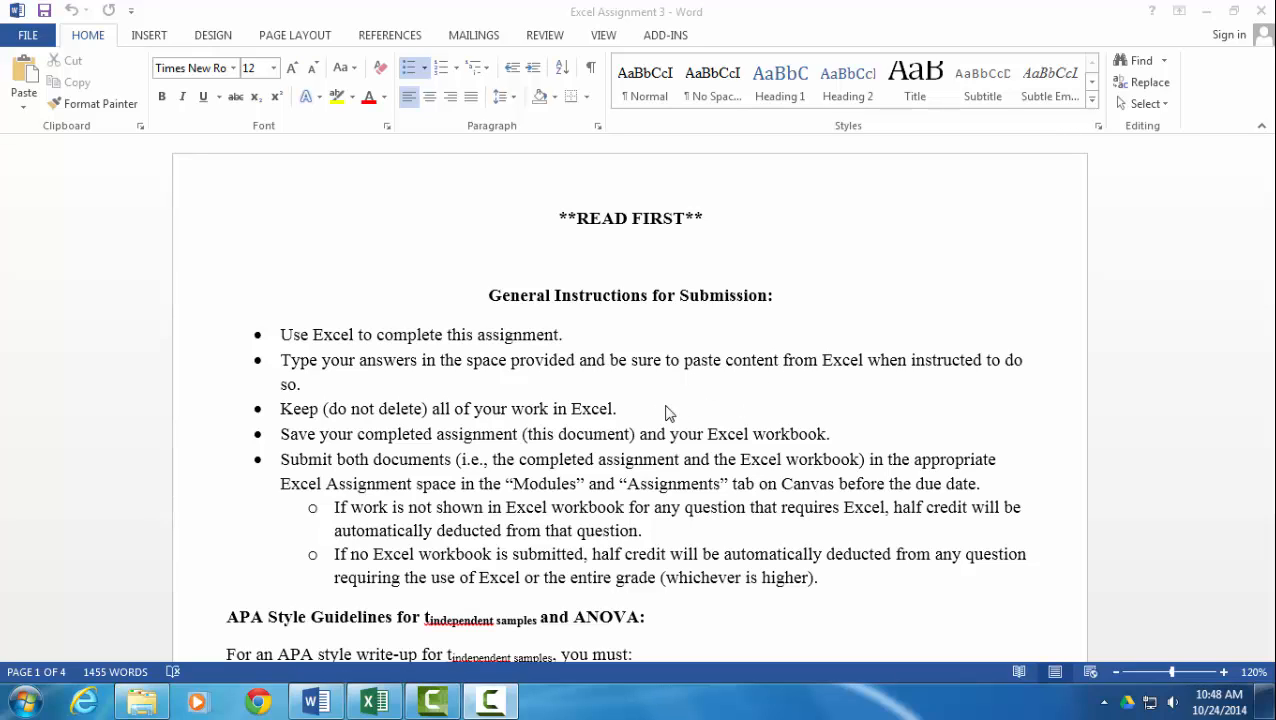
Step: Review the submission instructions and the APA write-up guidelines for the independent-samples t-test and ANOVA in the assignment document
left_click(866, 502)
scroll(857, 400, "down", 3)
scroll(857, 400, "down", 6)
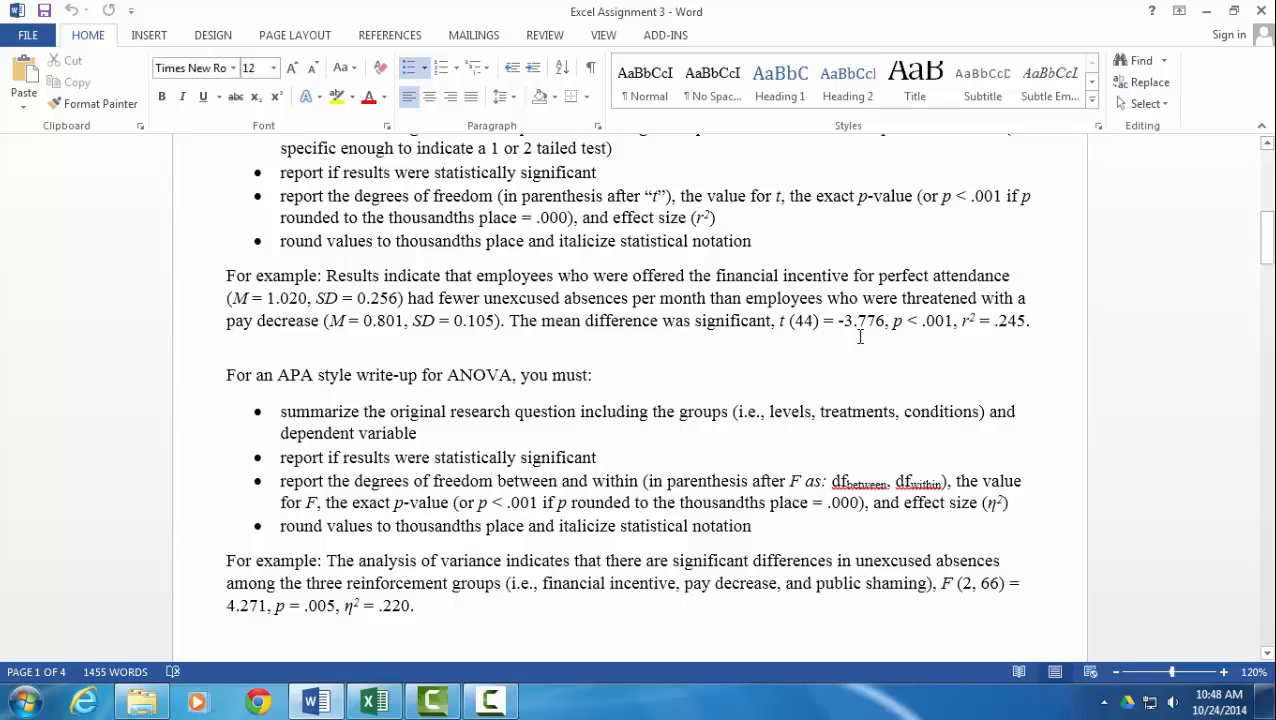
scroll(859, 337, "up", 6)
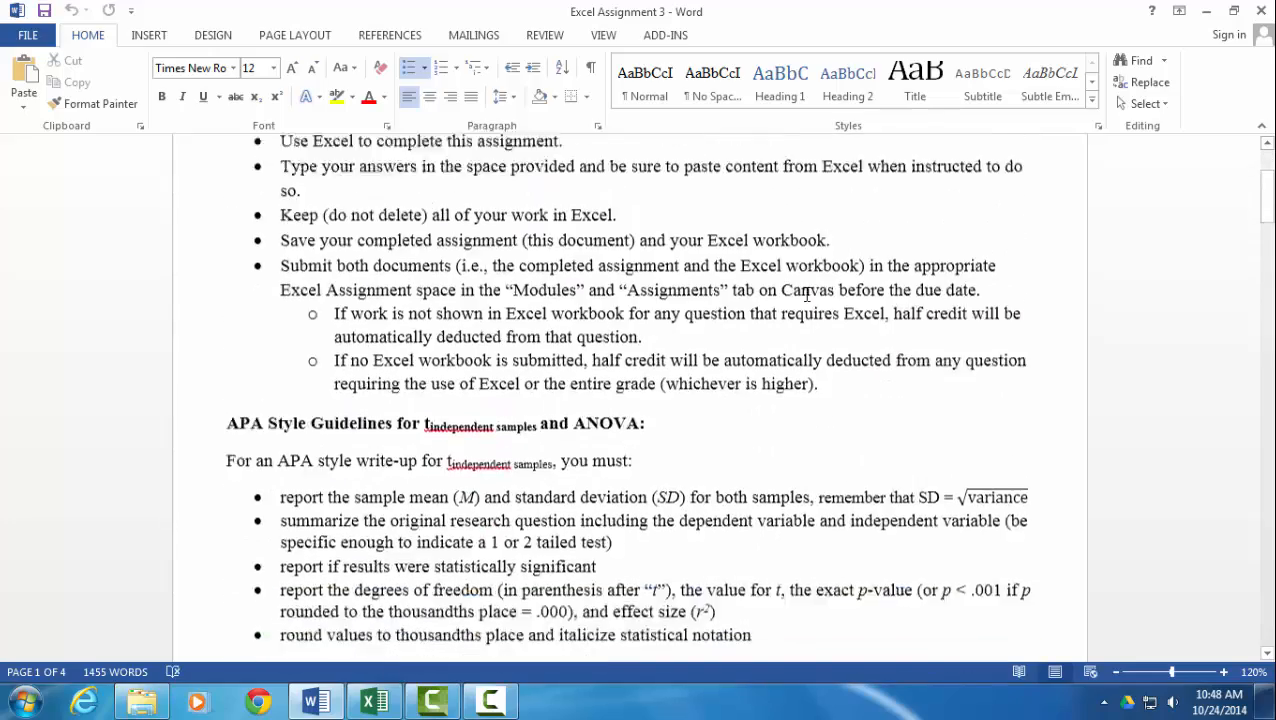
scroll(807, 295, "down", 4)
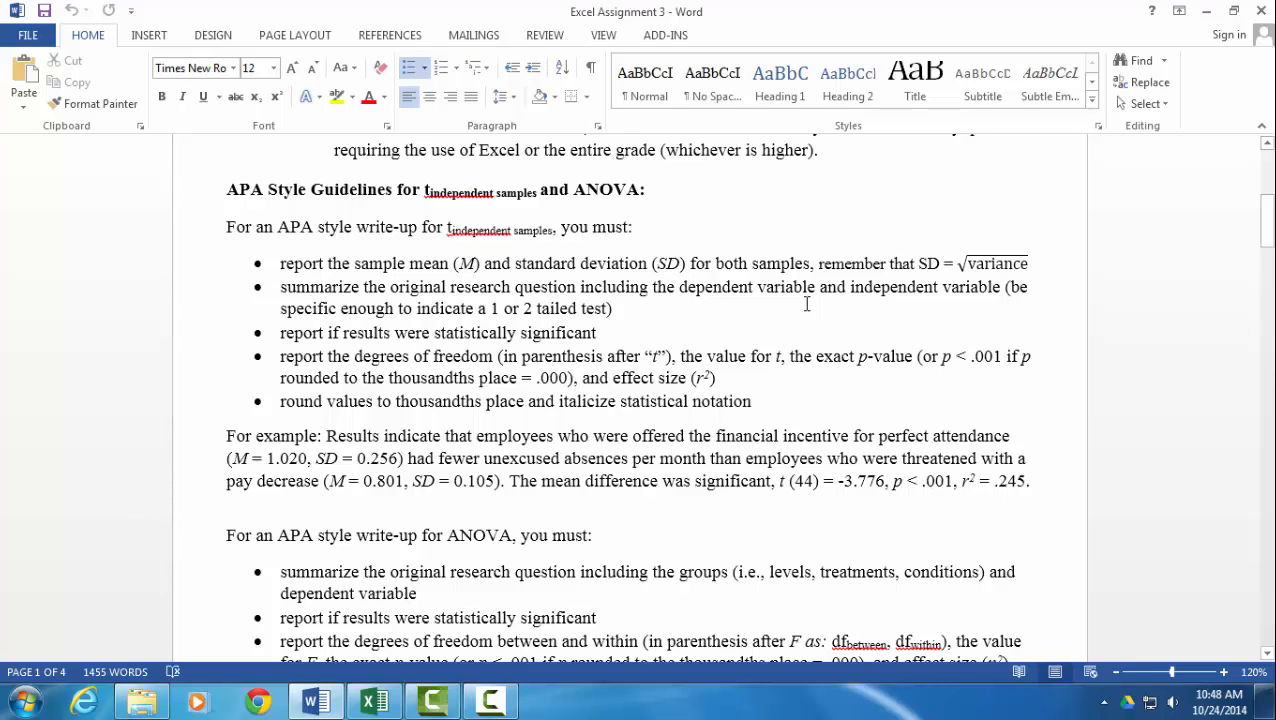
scroll(807, 306, "down", 3)
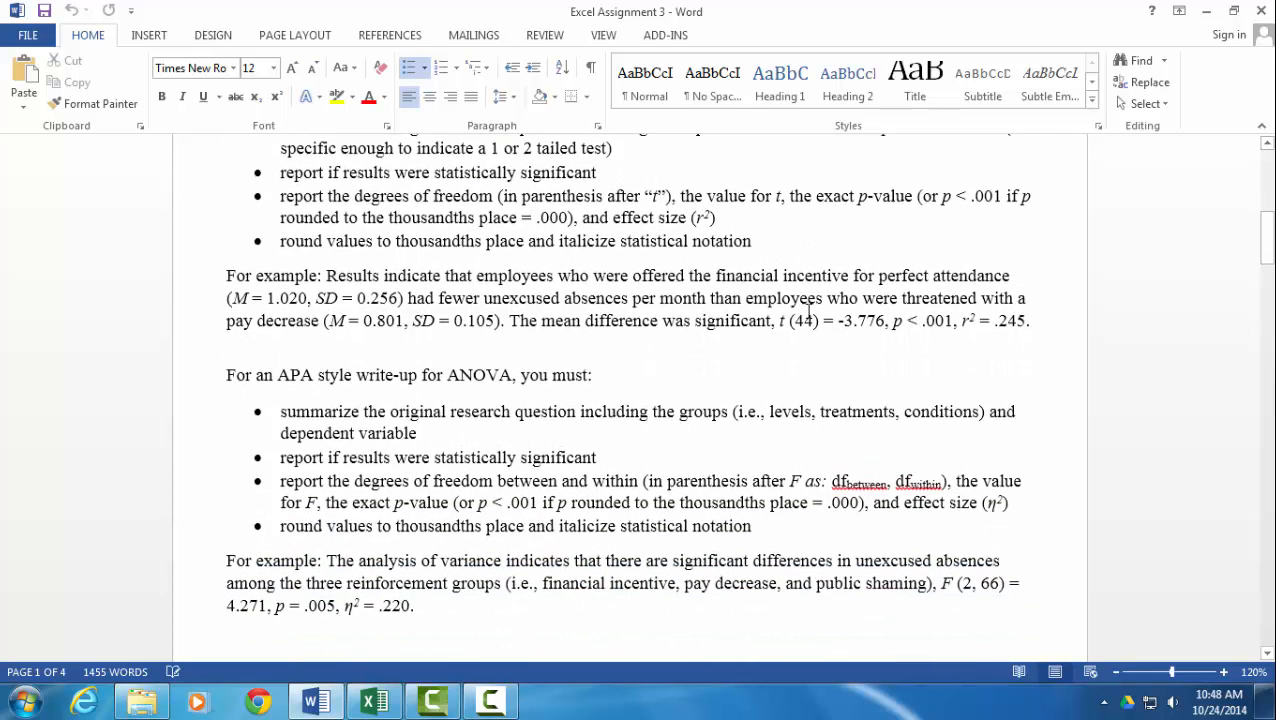
scroll(809, 311, "up", 3)
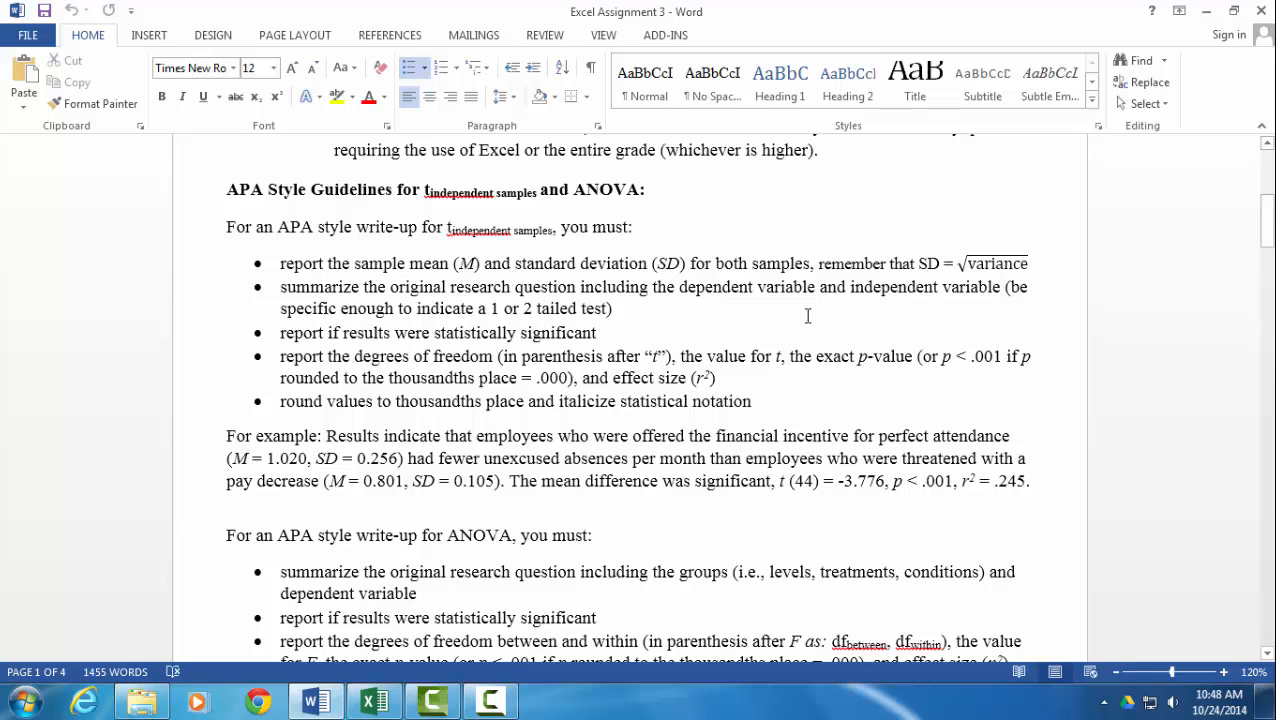
scroll(807, 316, "down", 5)
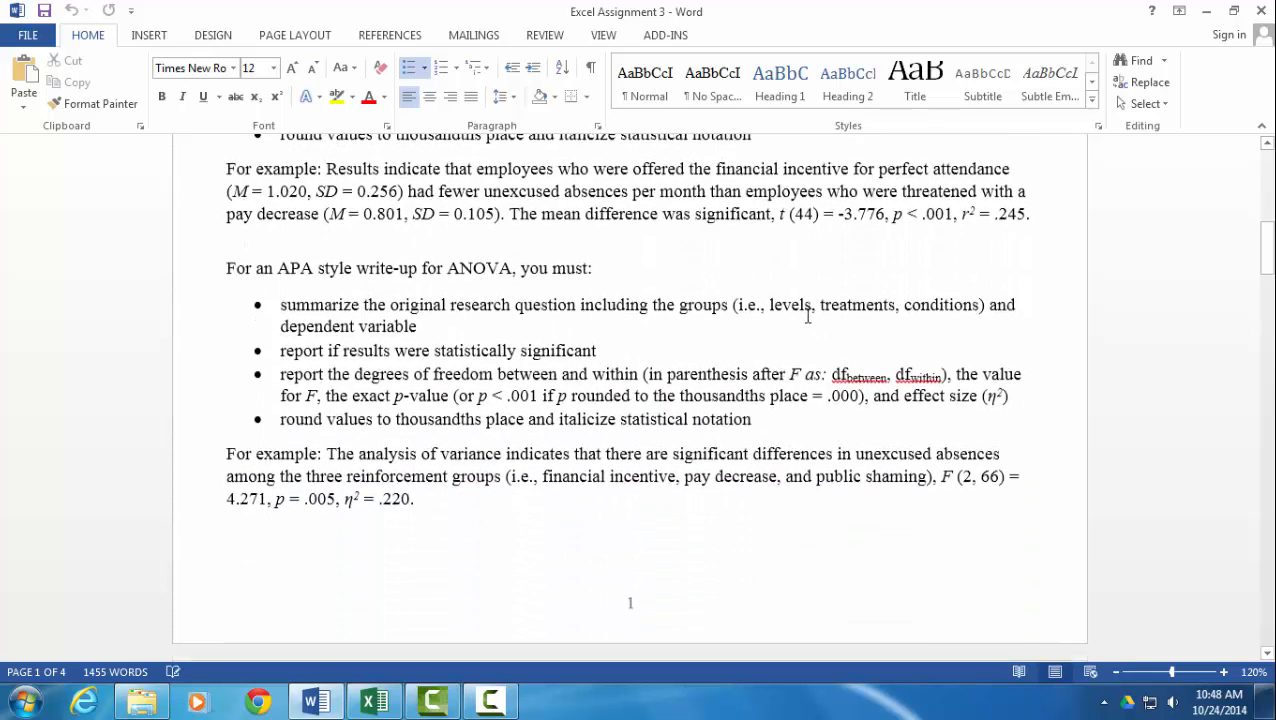
scroll(807, 316, "up", 10)
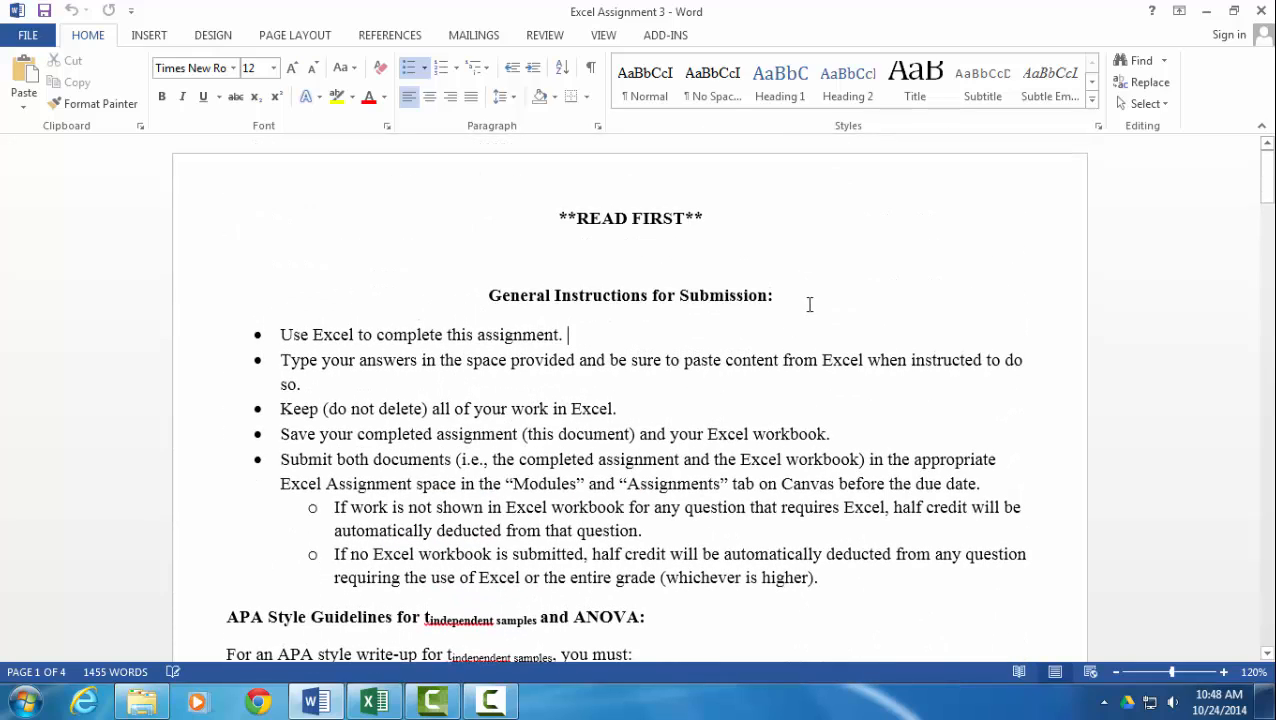
Step: Switch to Excel and make sure the Analysis ToolPak add-in is enabled through the Excel add-ins manager
left_click(375, 703)
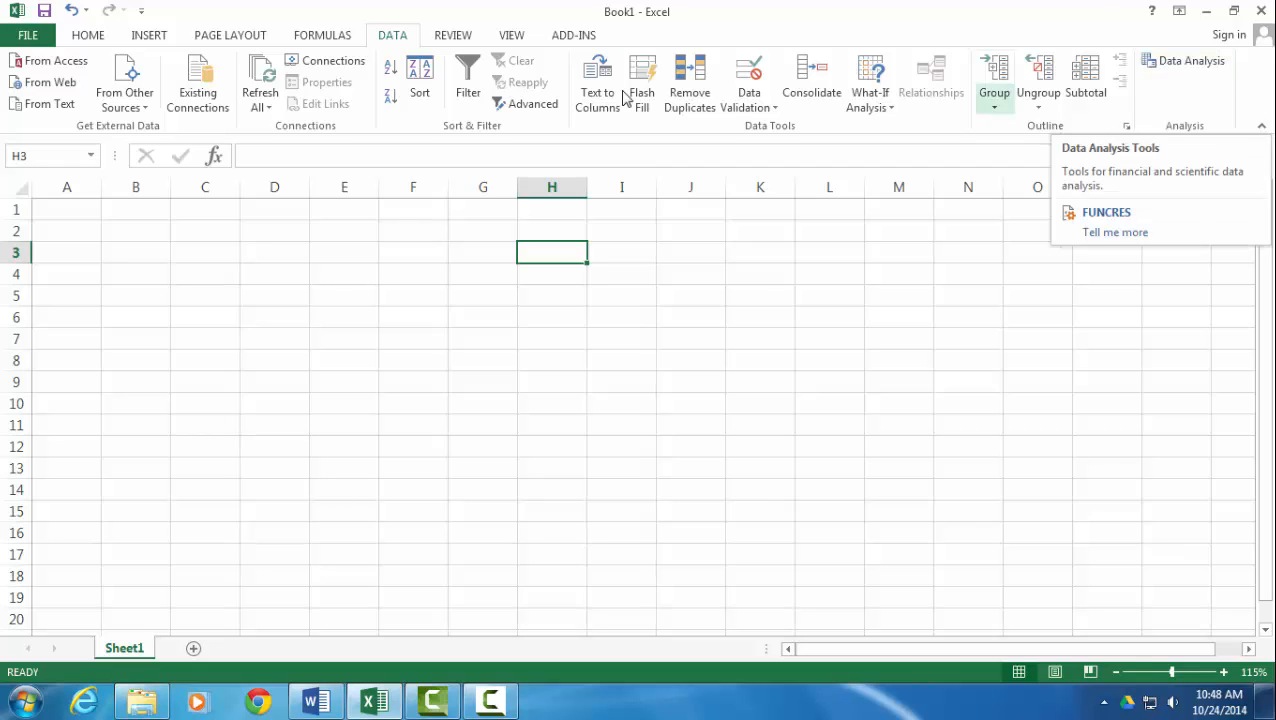
left_click(14, 37)
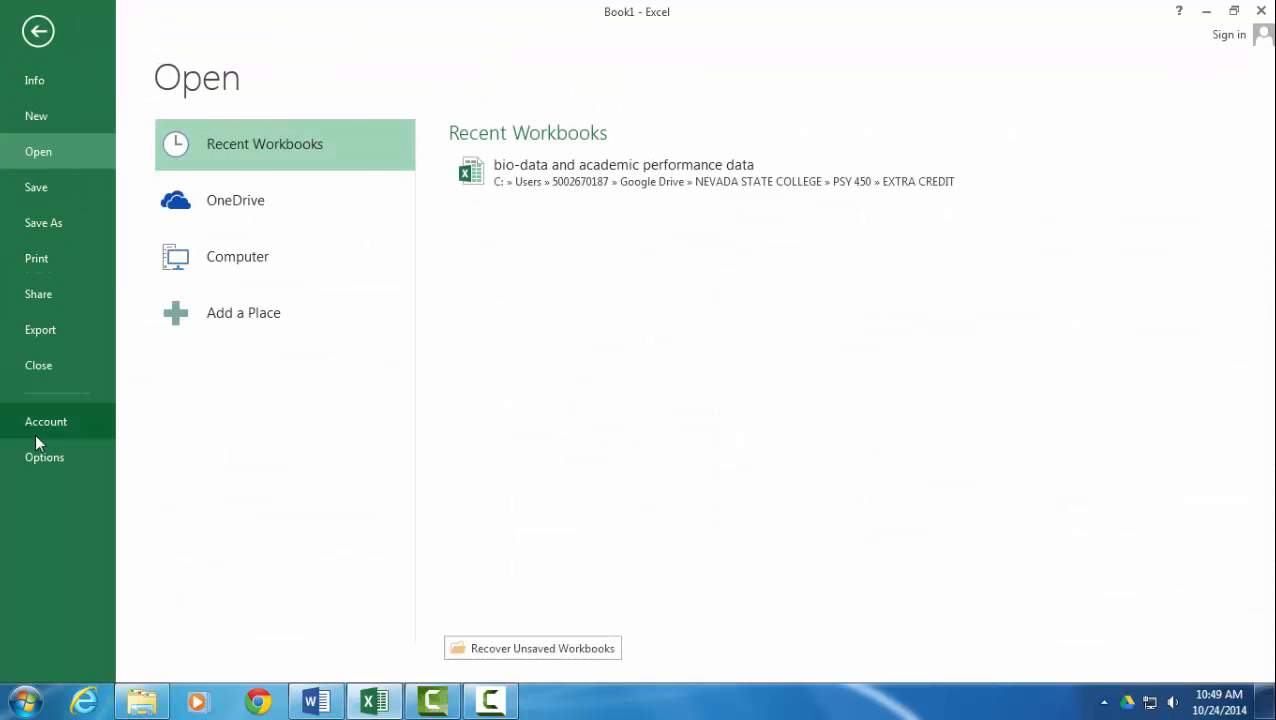
left_click(38, 31)
left_click(30, 37)
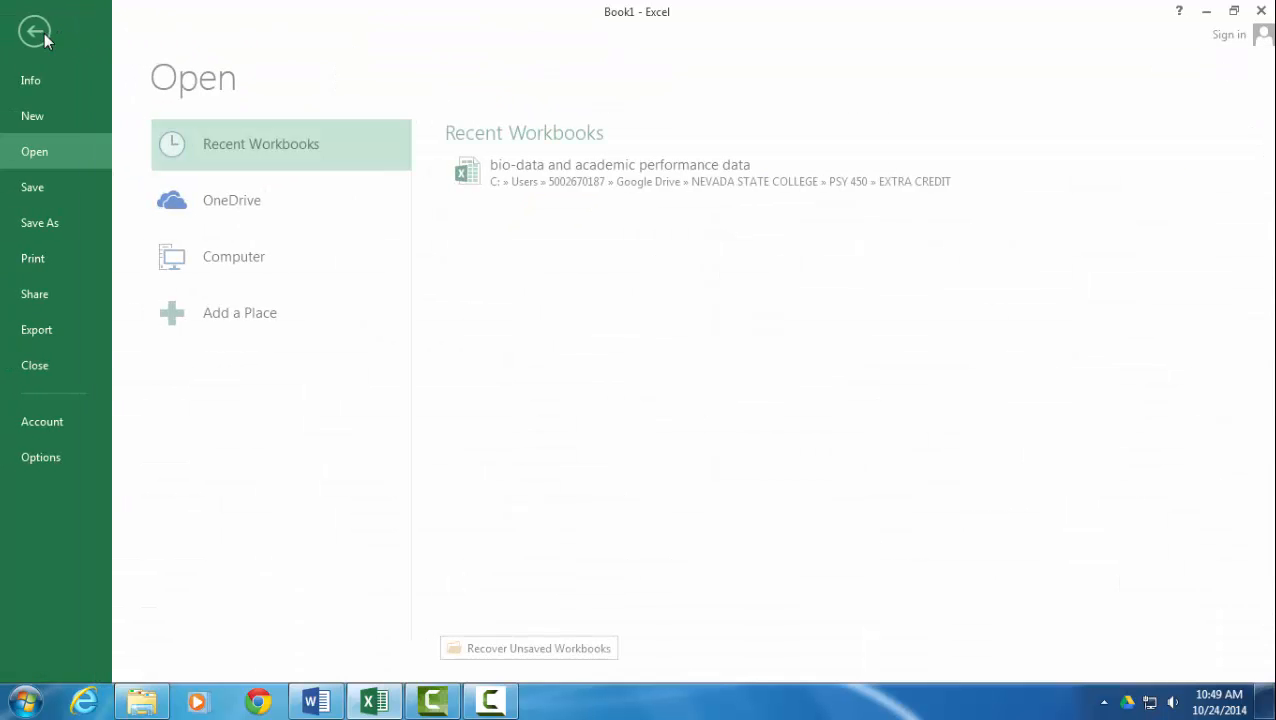
left_click(69, 459)
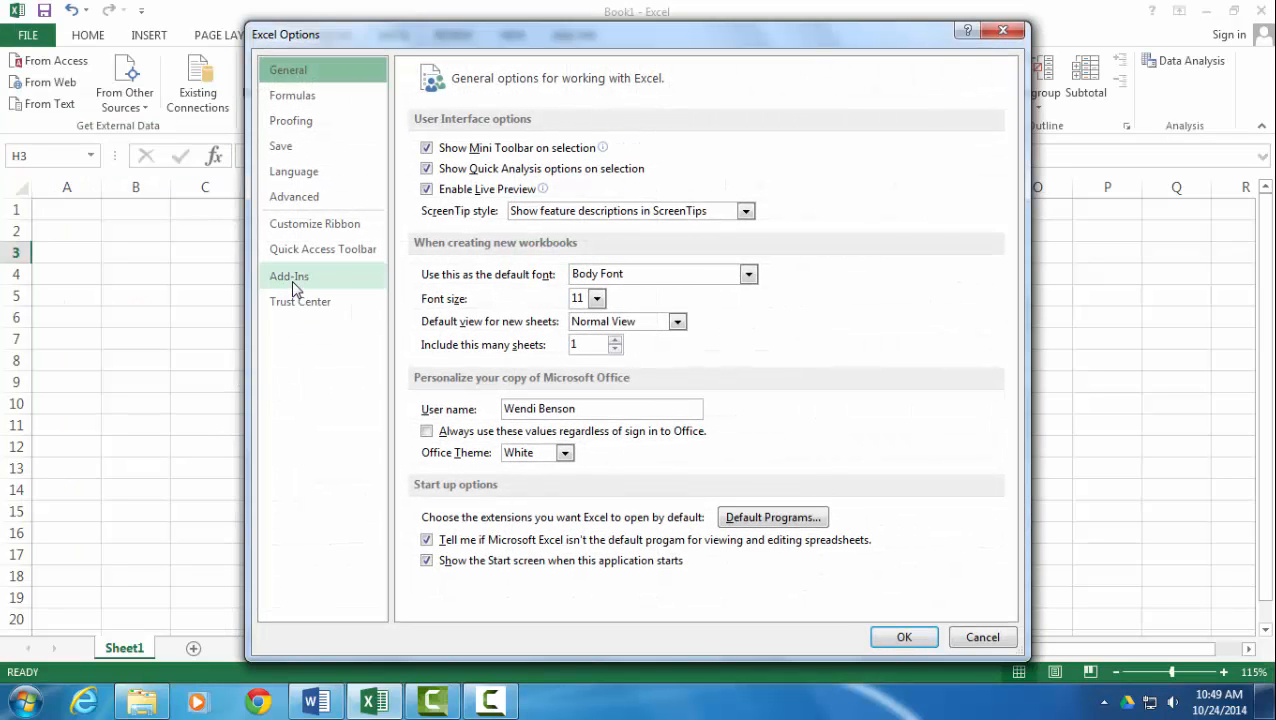
left_click(291, 278)
left_click(463, 203)
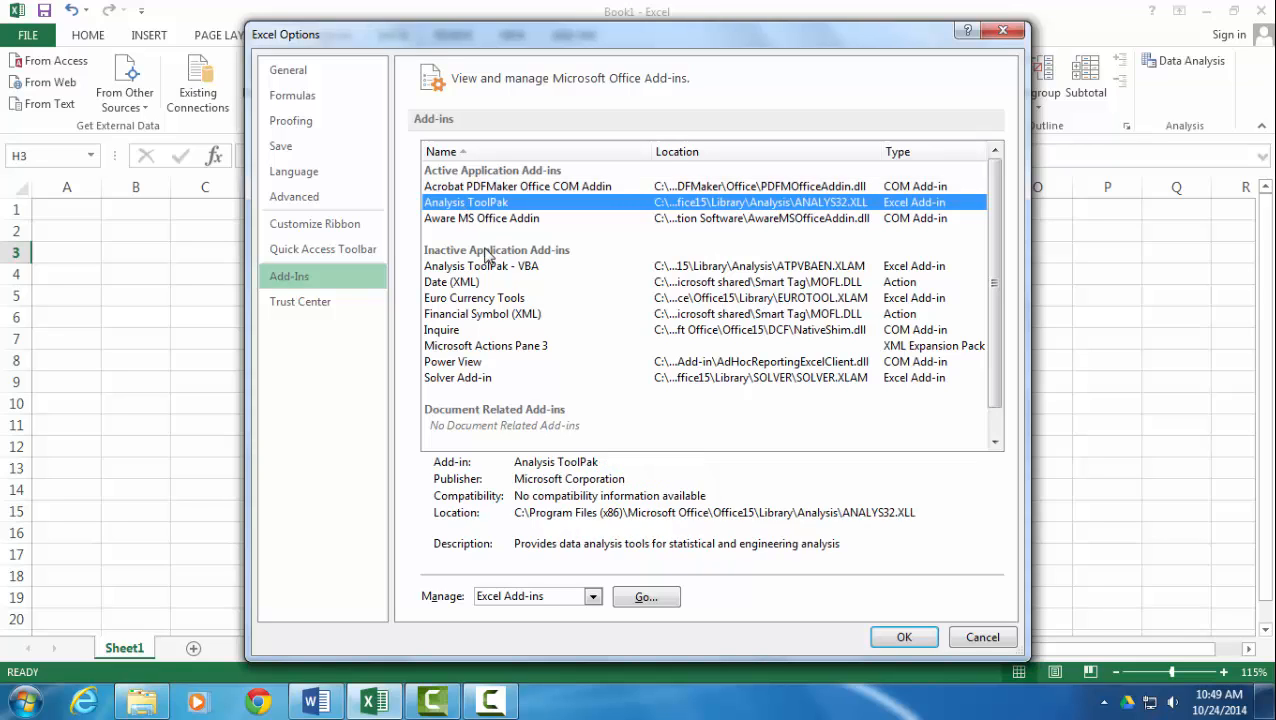
left_click(663, 600)
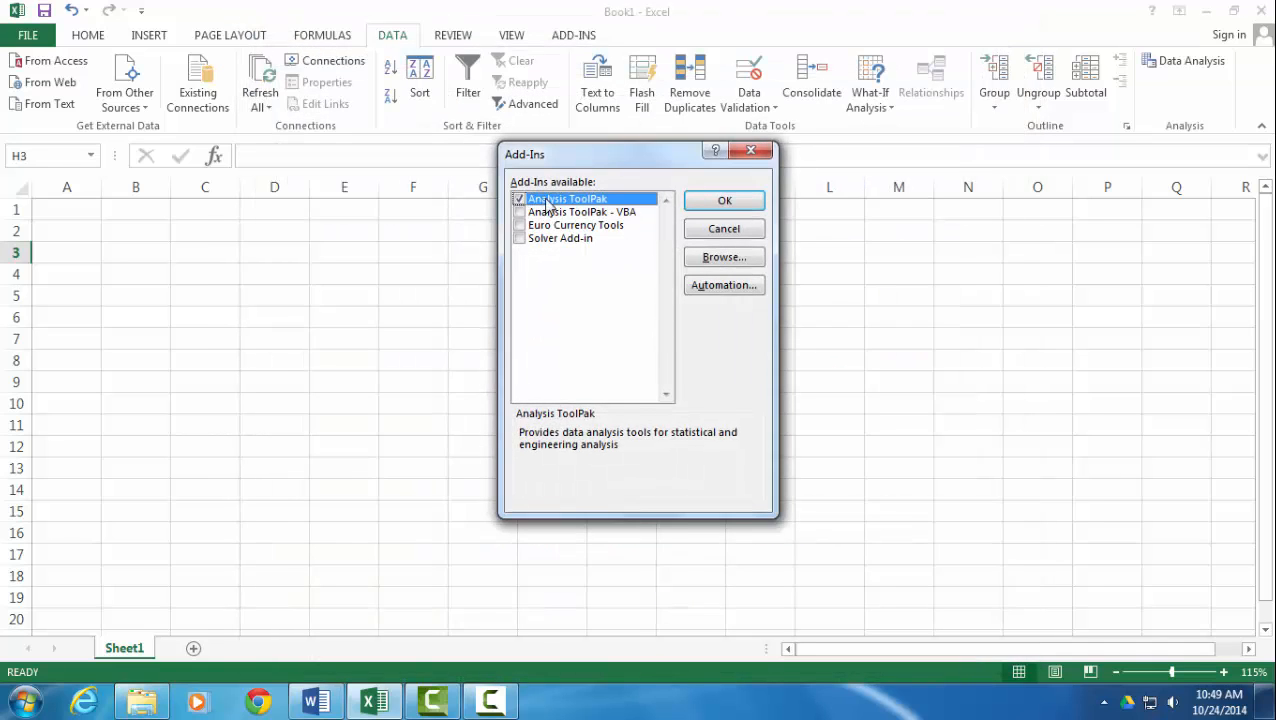
left_click(719, 204)
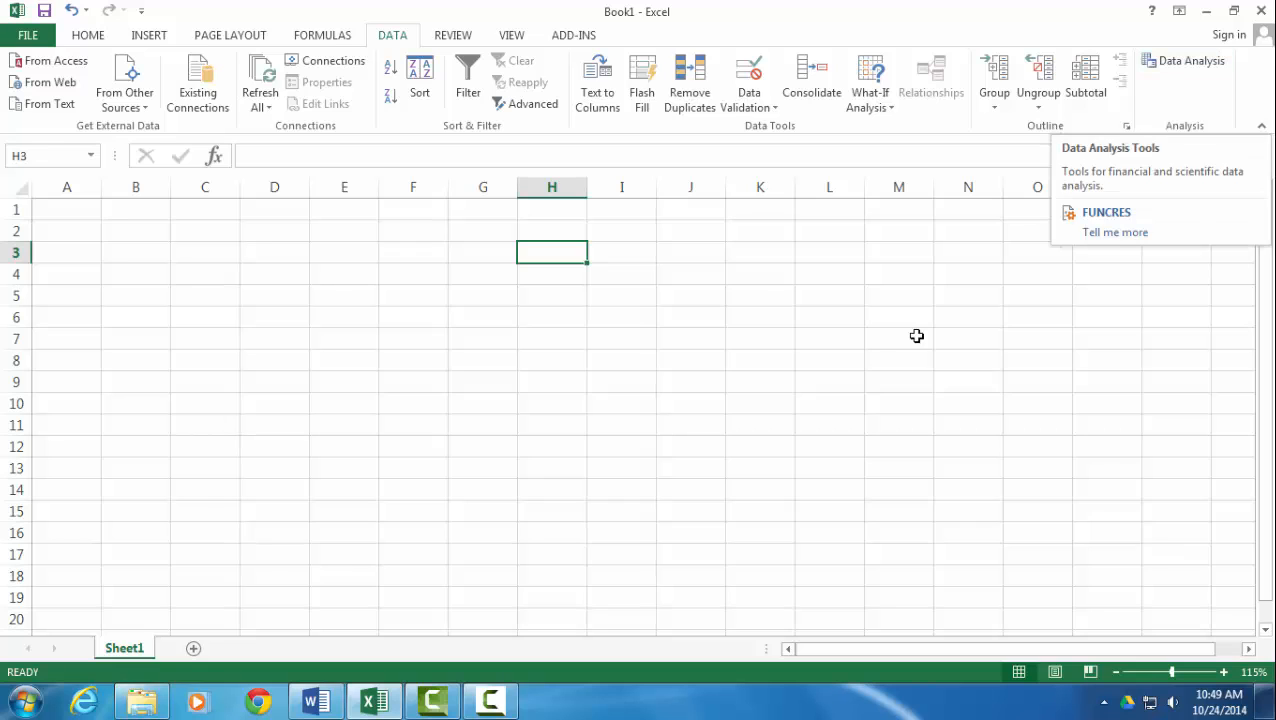
Step: Switch to the Word assignment and examine question 1 about the preschool program, including its table of achievement test scores
left_click(395, 710)
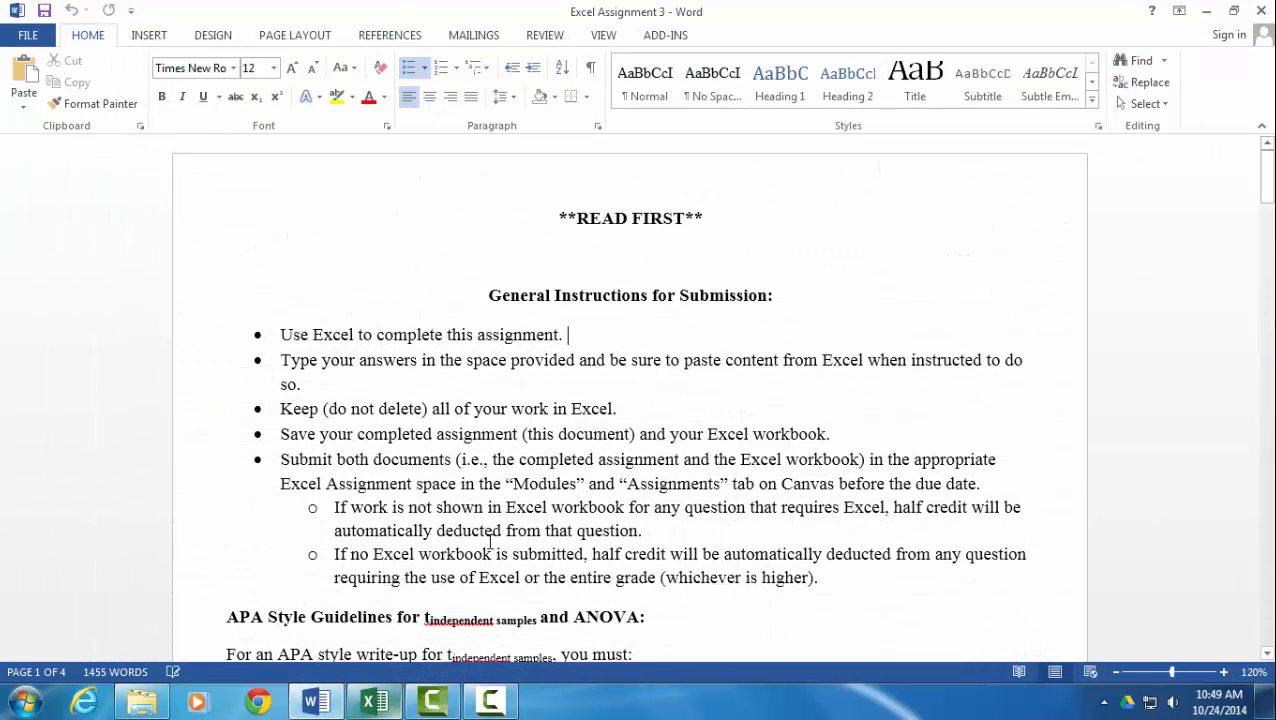
left_click(572, 407)
scroll(745, 550, "down", 3)
scroll(726, 525, "down", 20)
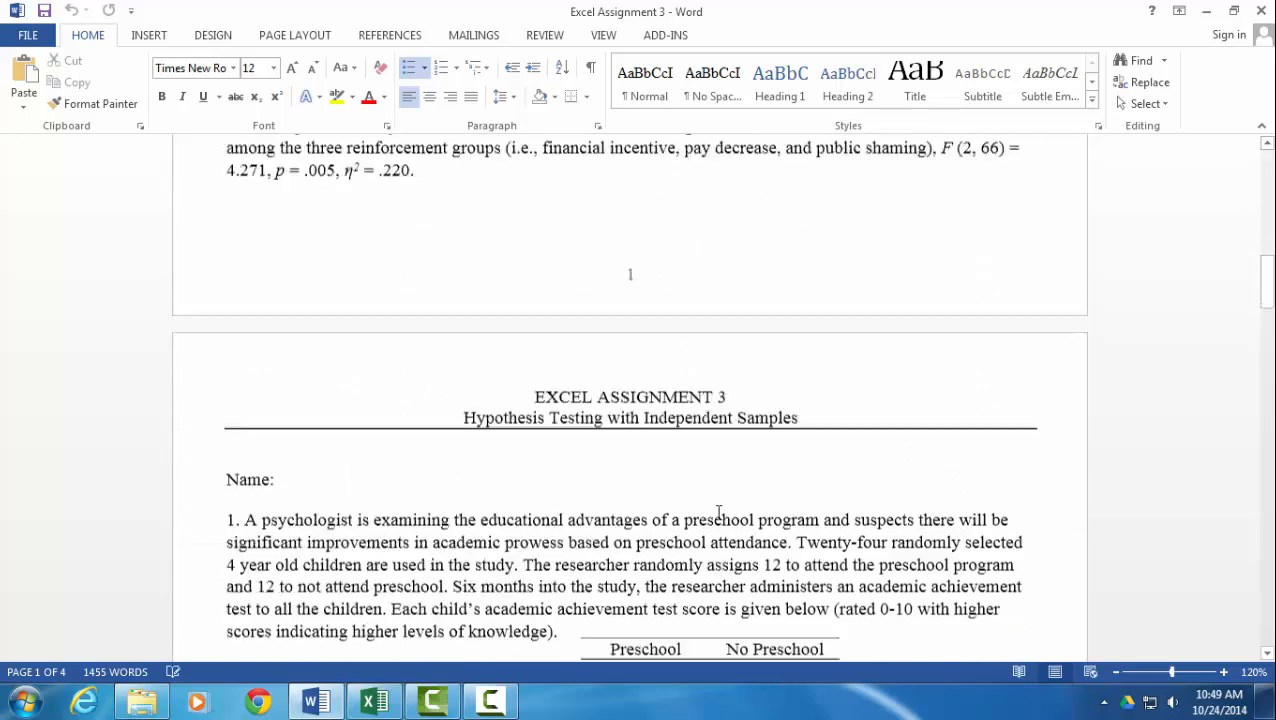
scroll(718, 512, "up", 2)
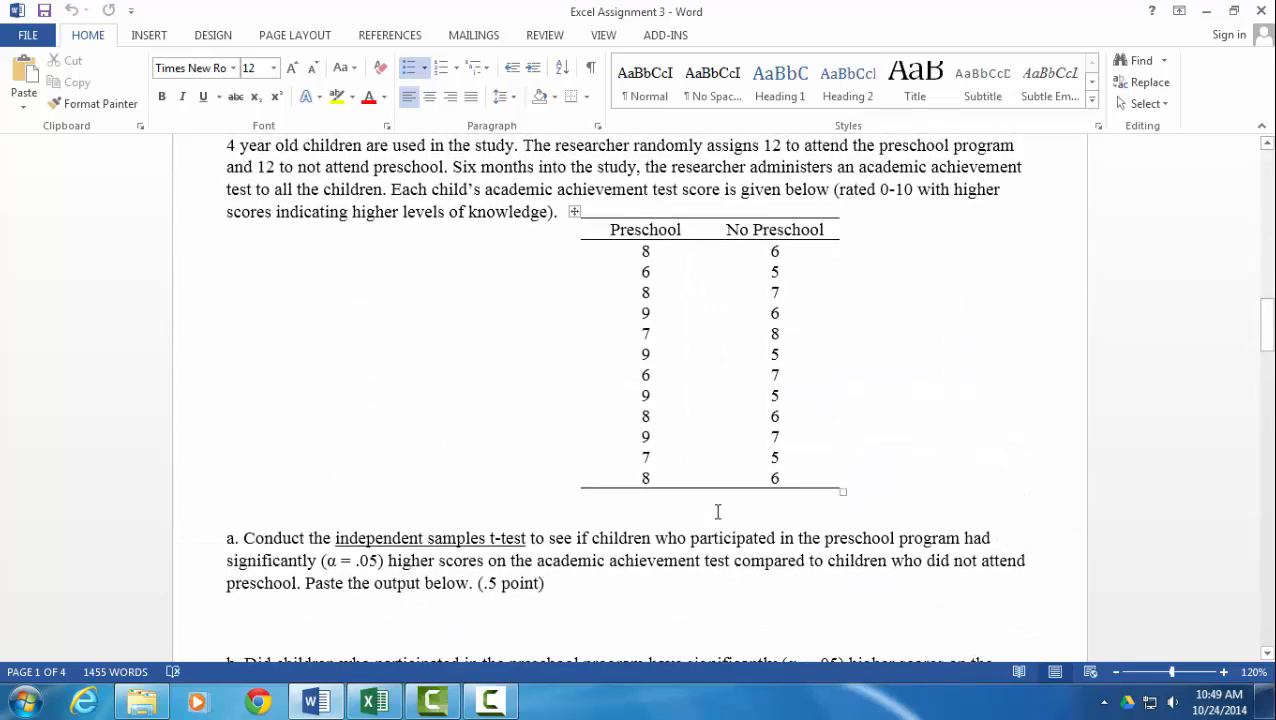
scroll(716, 512, "up", 2)
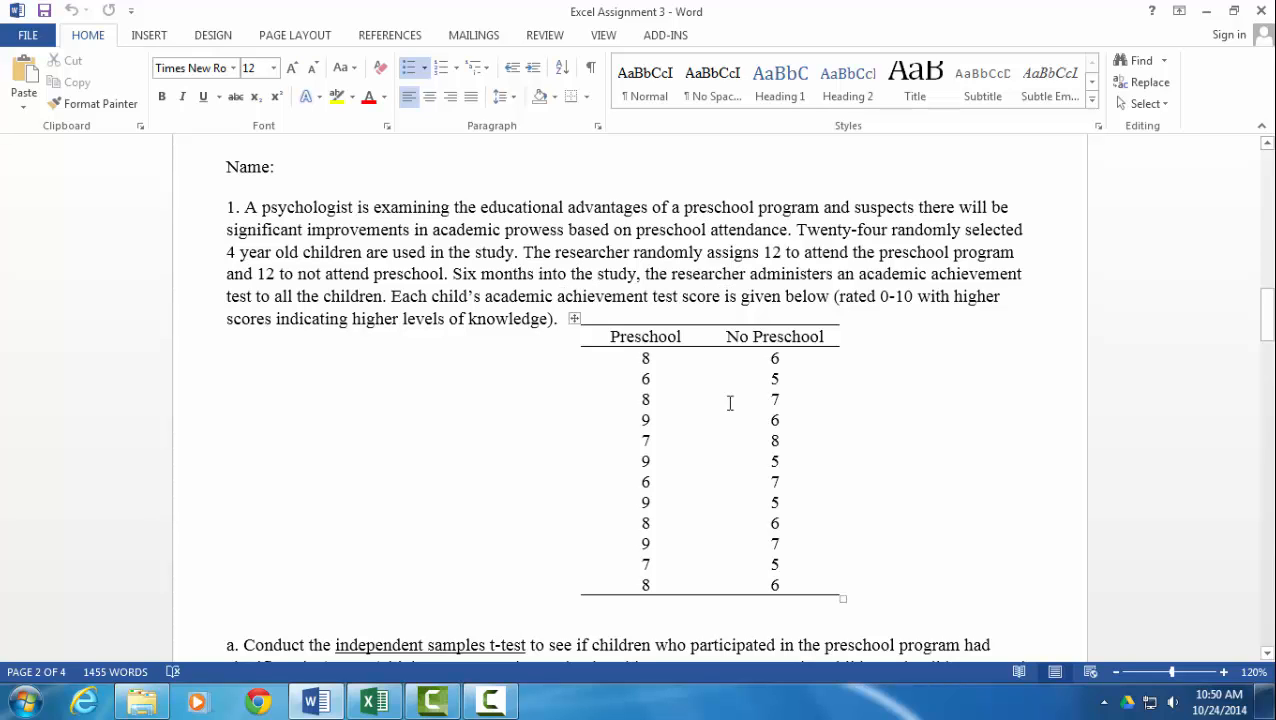
left_click_drag(645, 360, 771, 585)
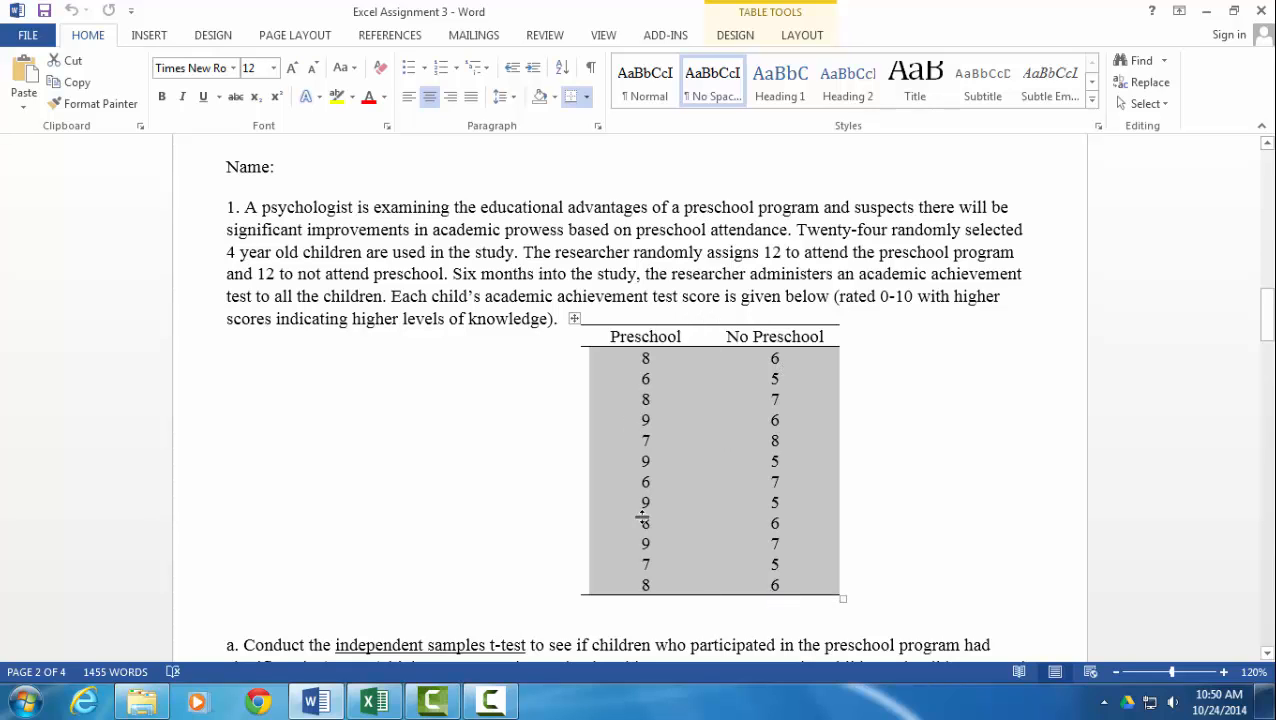
left_click(997, 489)
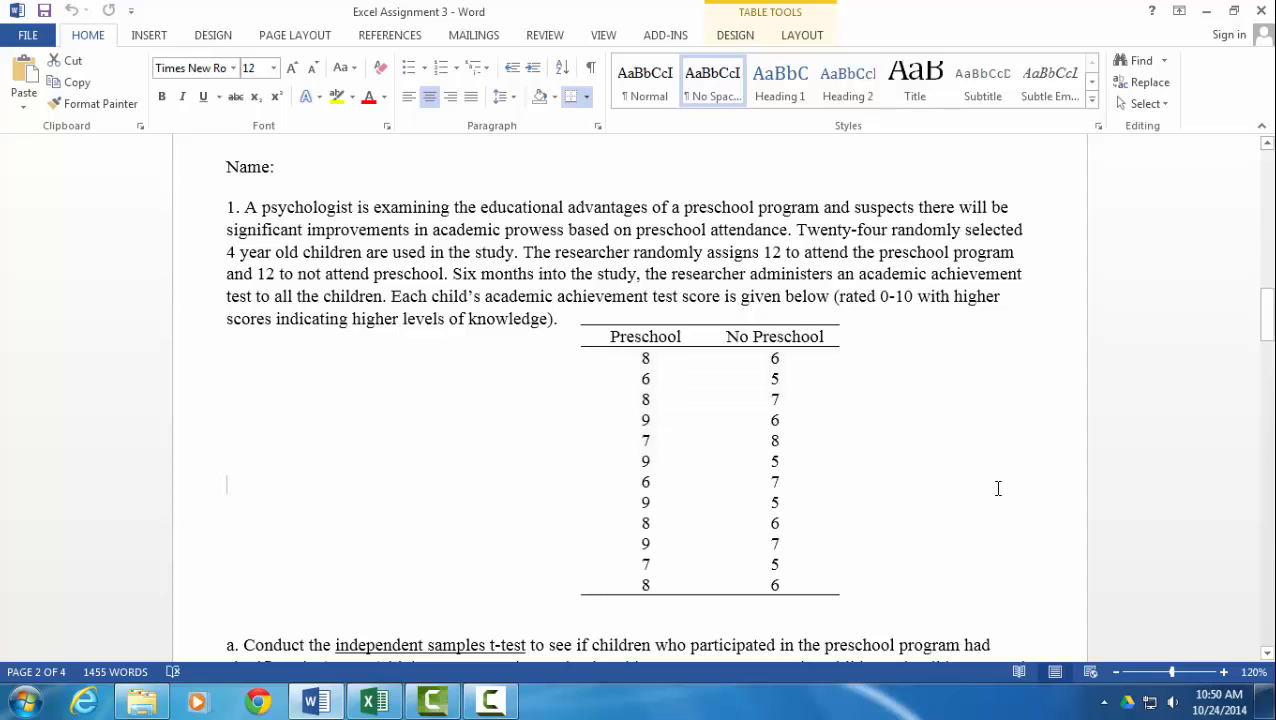
Step: Copy the whole Preschool / No Preschool score table from question 1 and paste it into the Excel worksheet starting at cell A1
left_click(573, 318)
key("ctrl+c")
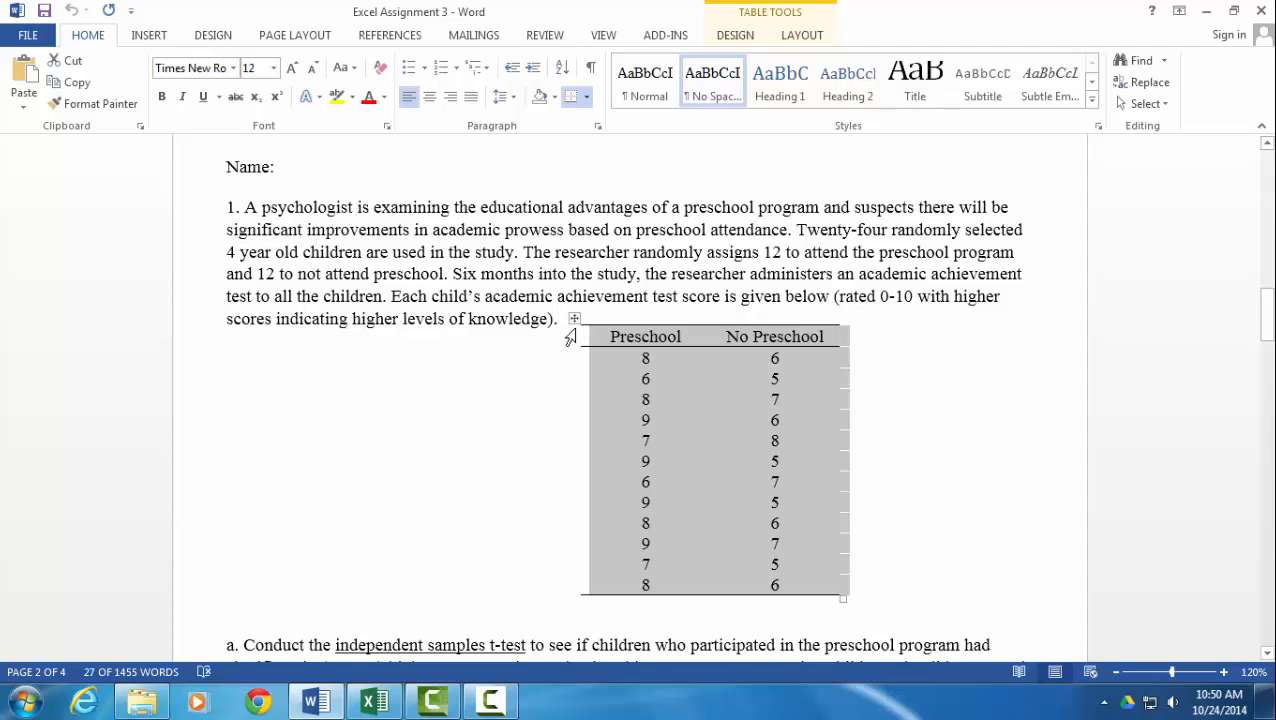
left_click(372, 703)
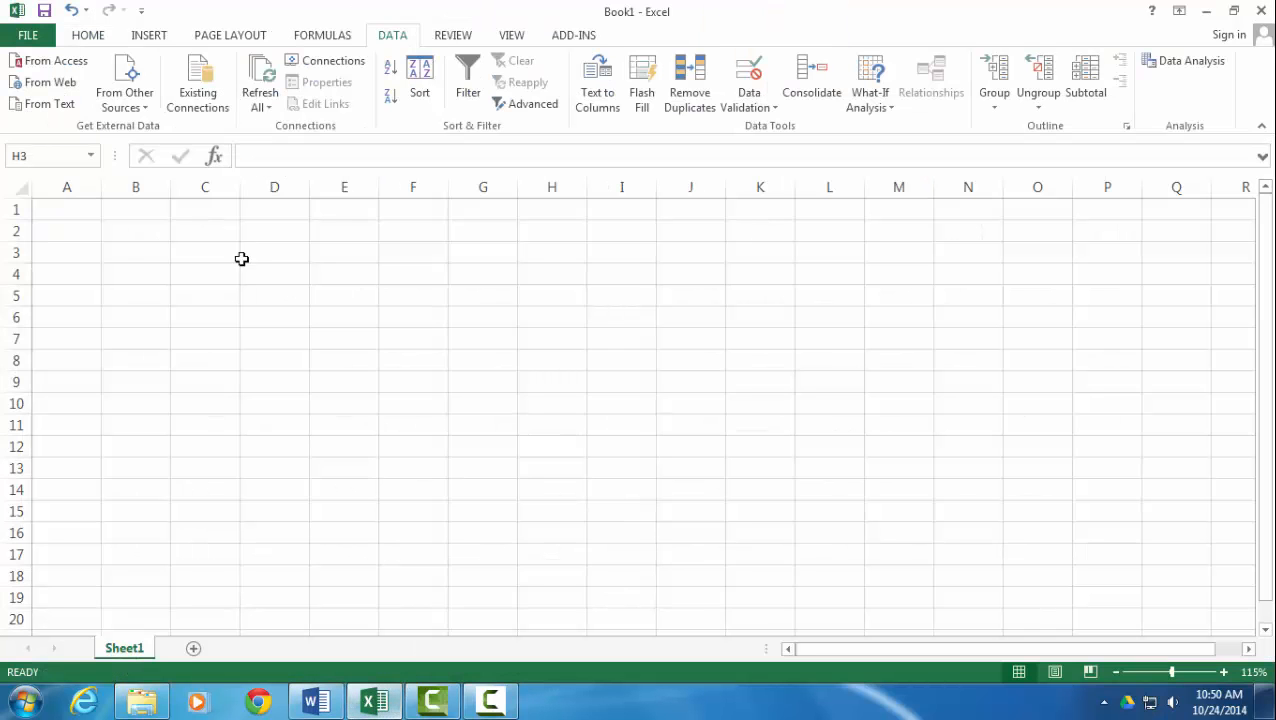
left_click(83, 206)
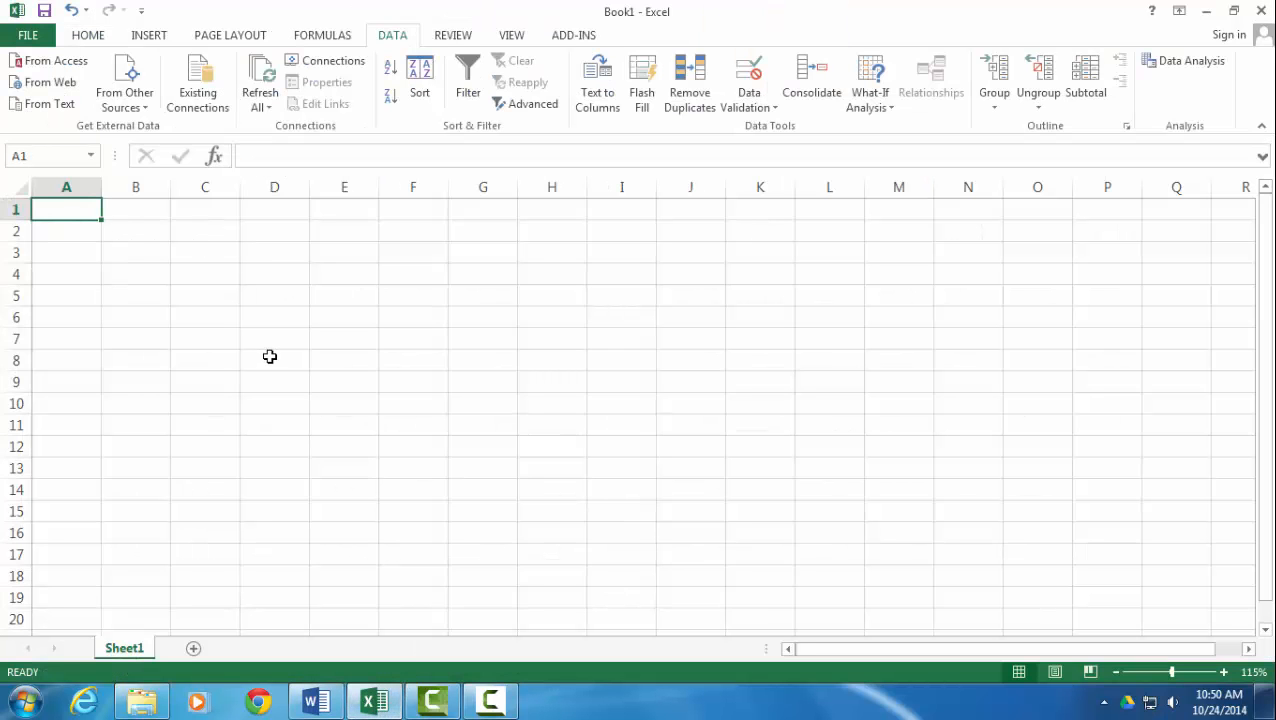
key("ctrl+v")
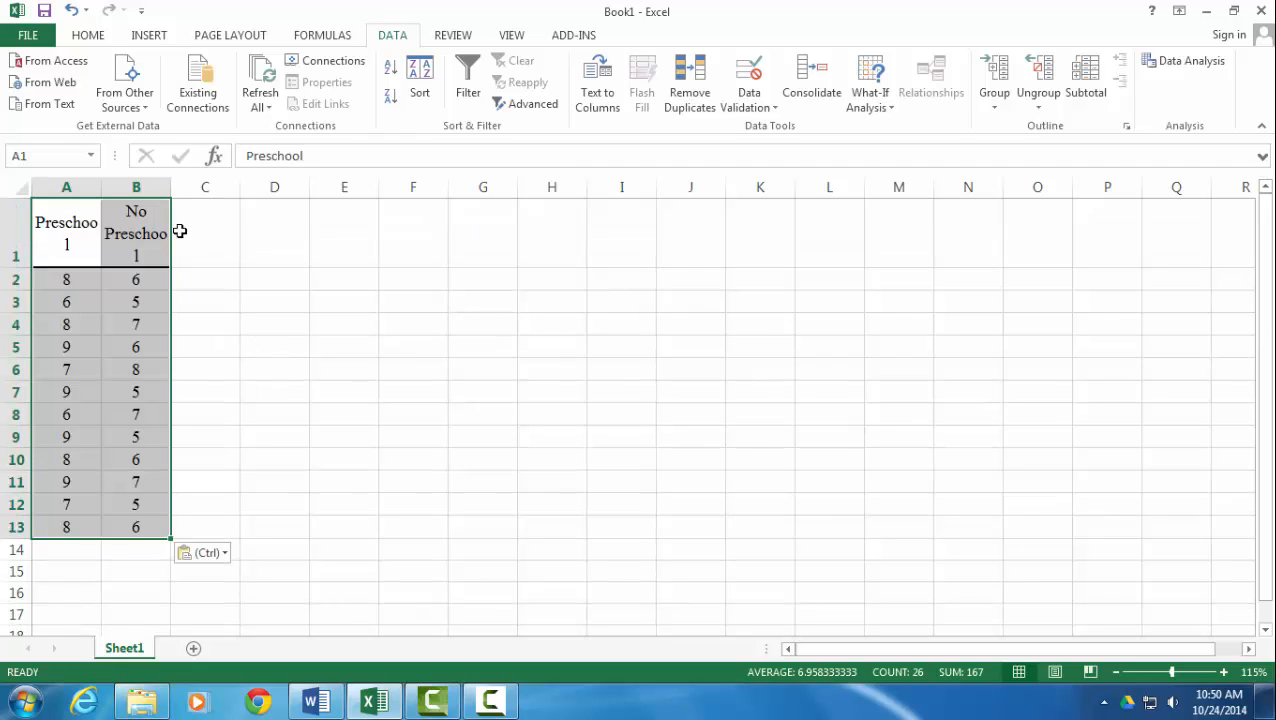
Step: Widen columns A and B so the Preschool and No Preschool headings each fit on one line
left_click(255, 258)
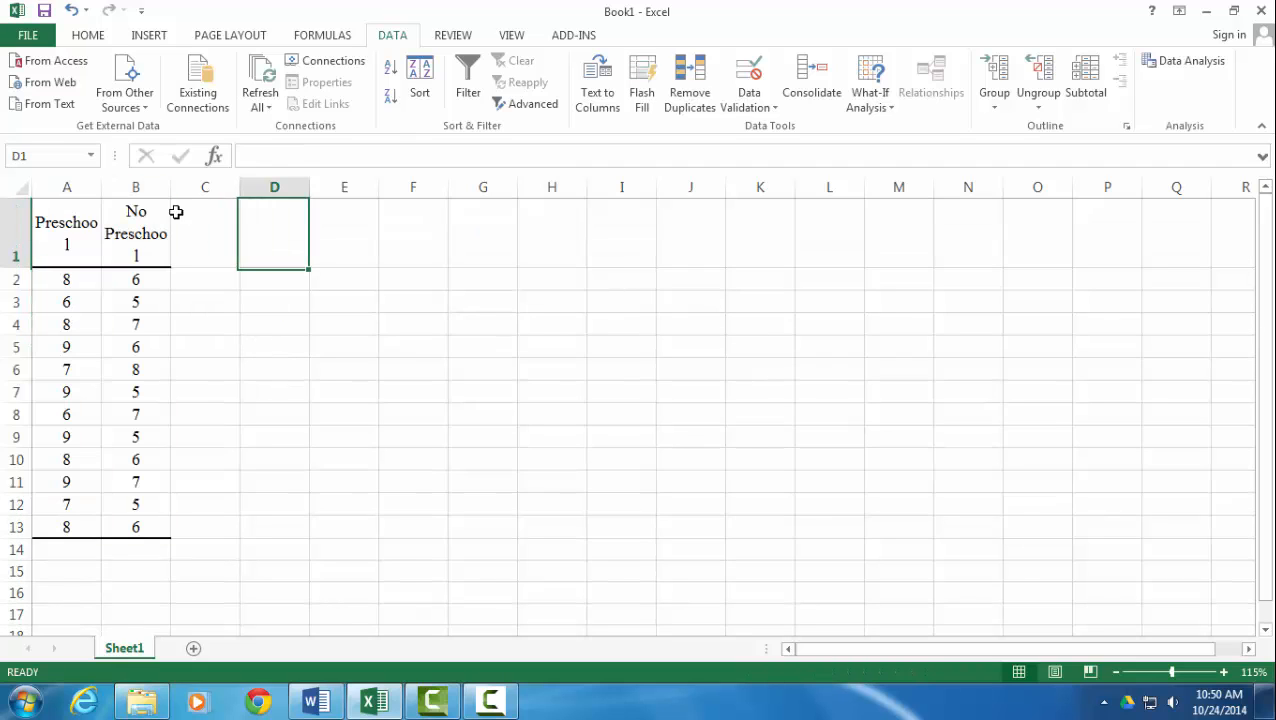
left_click_drag(101, 189, 230, 191)
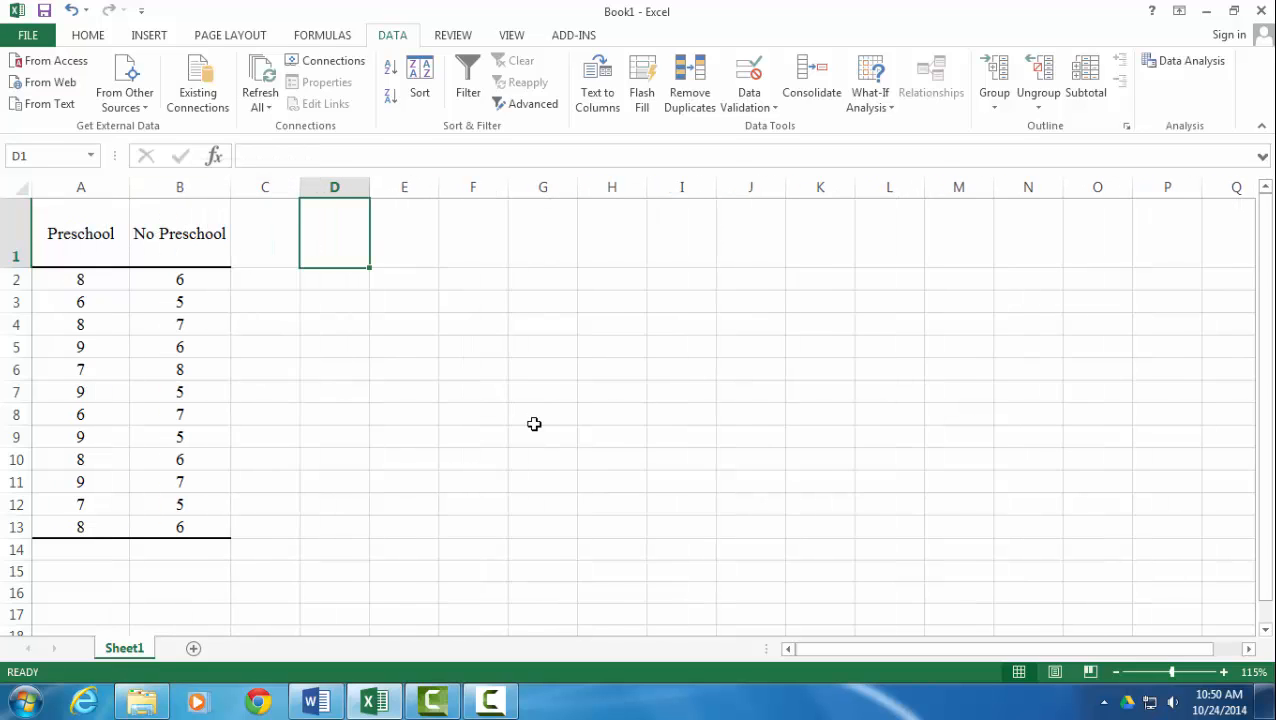
left_click(362, 396)
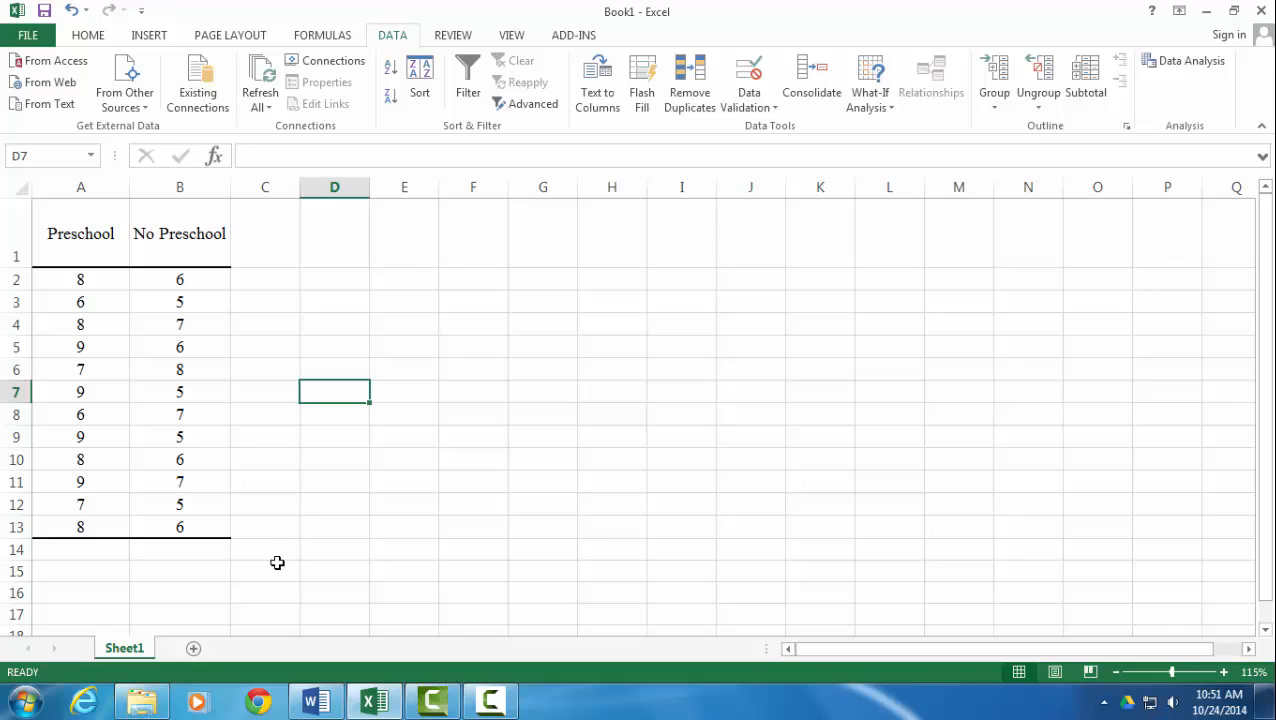
Step: Label row 14 with "sd" in C14 and calculate the Preschool sample standard deviation in A14 with STDEV.S over A2:A13
left_click(270, 548)
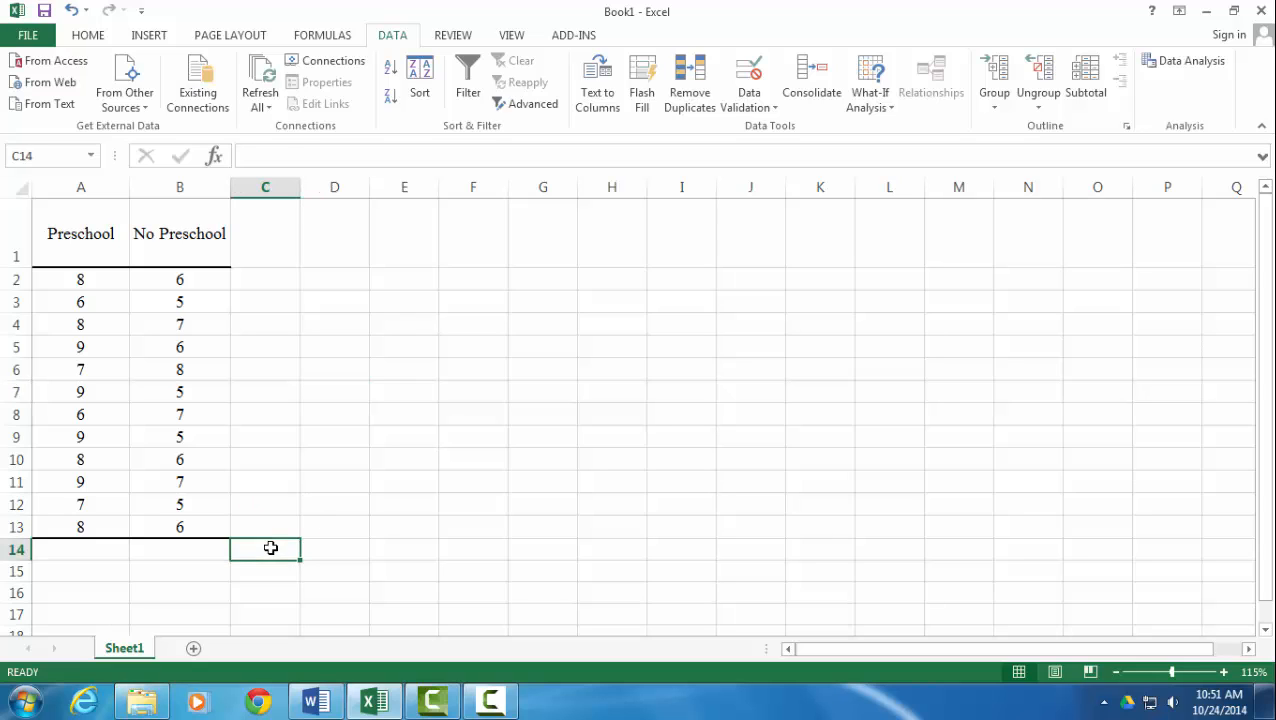
type("sd")
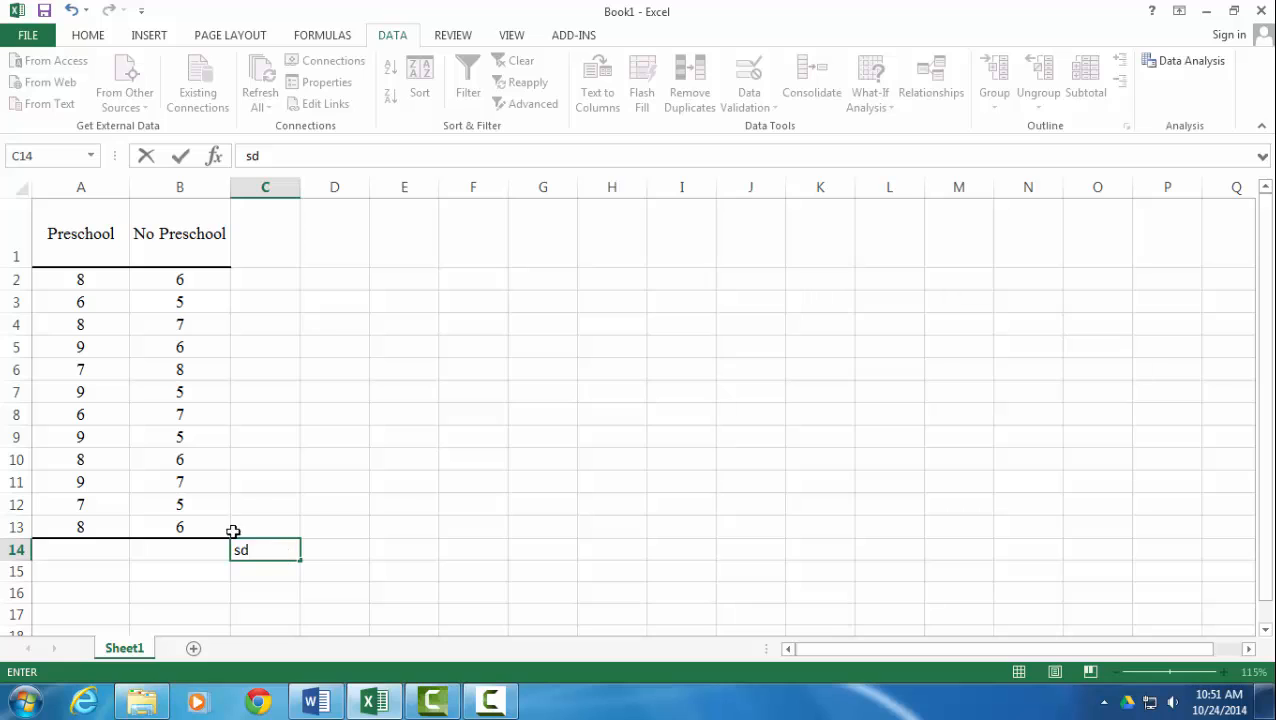
left_click(50, 546)
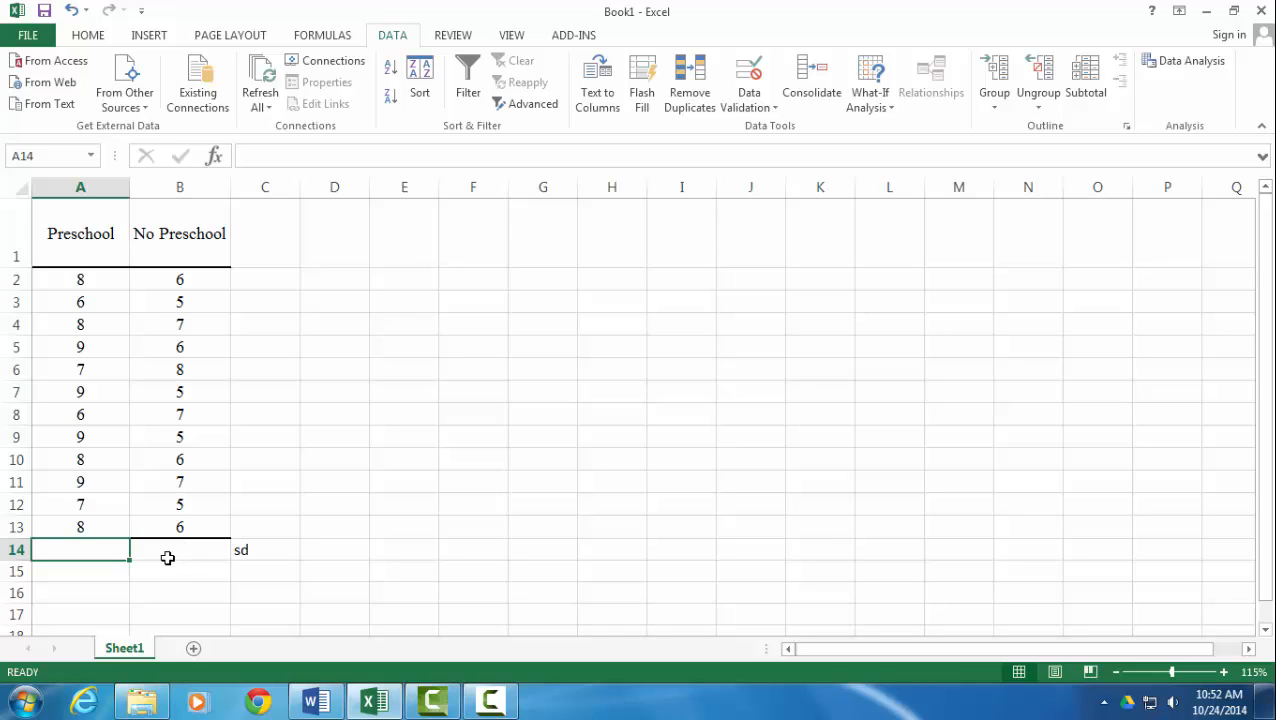
type("=")
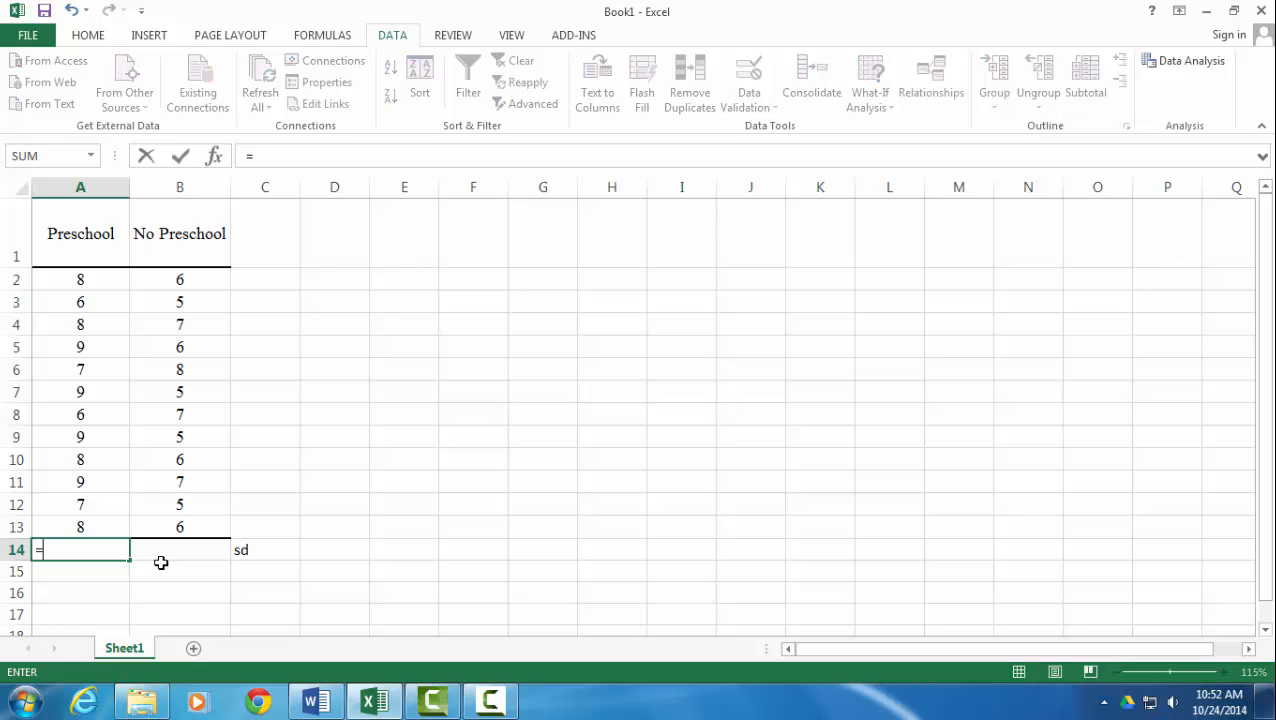
type("std")
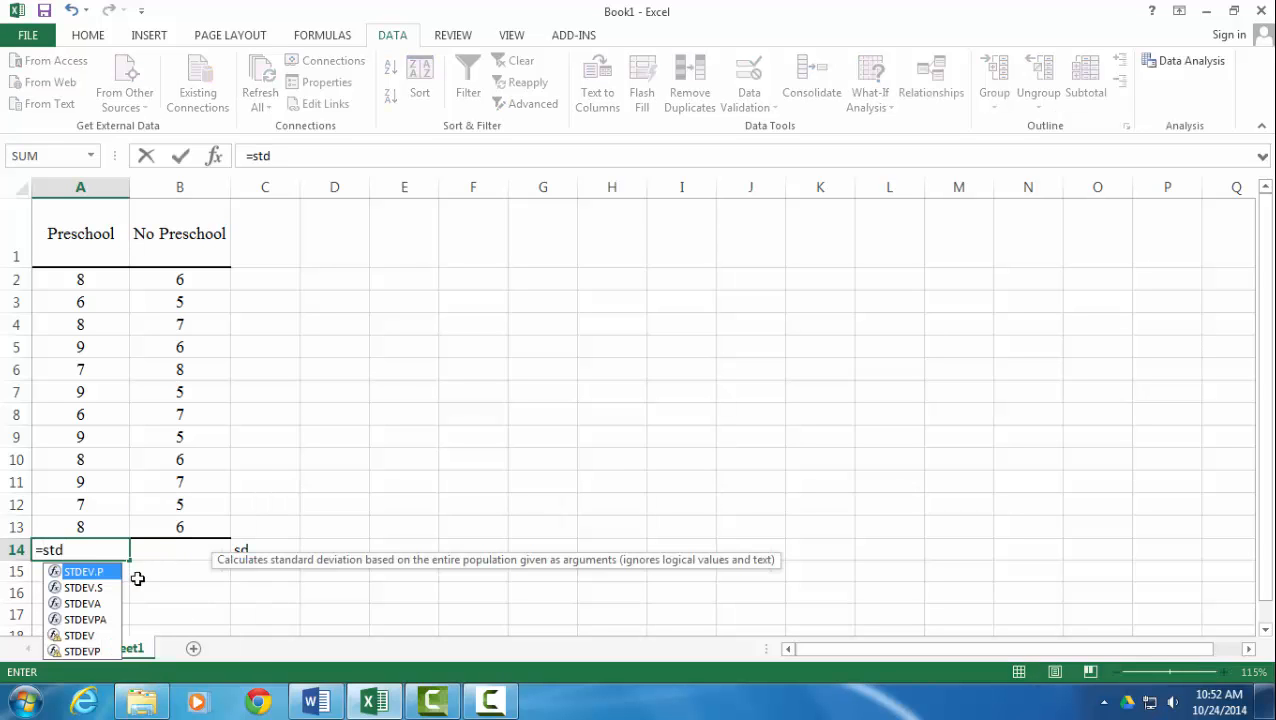
double_click(84, 588)
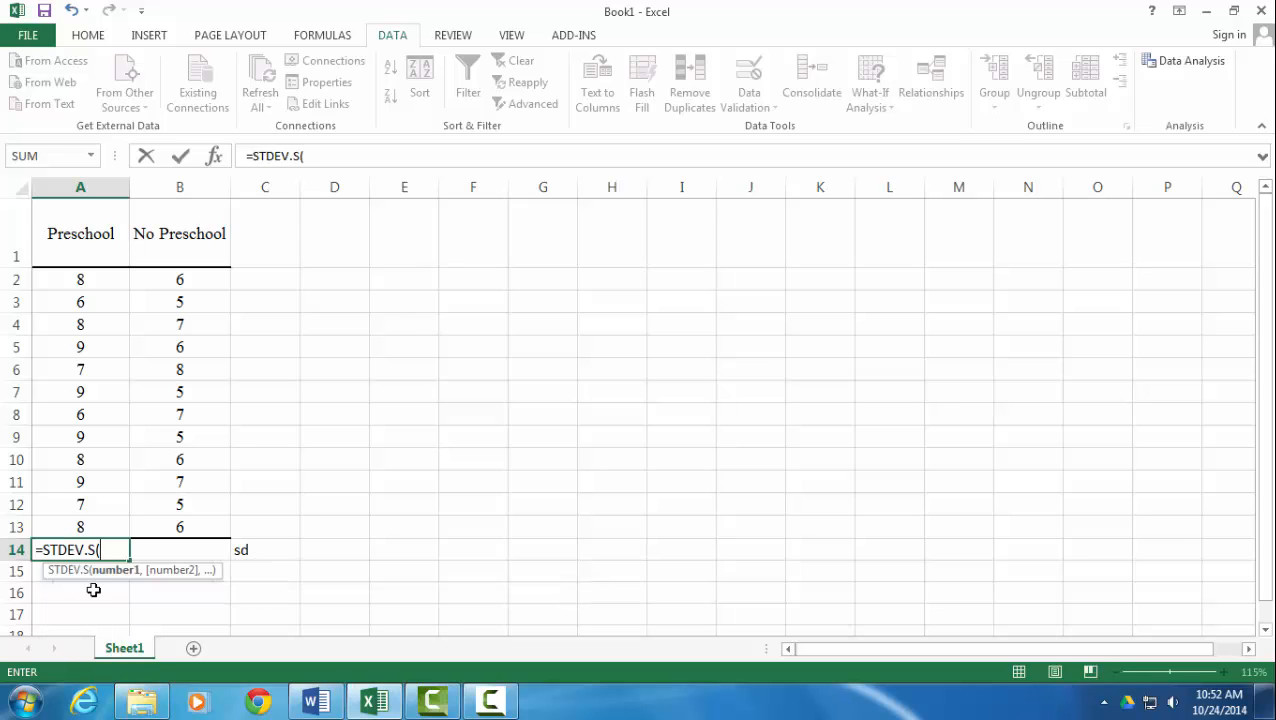
left_click_drag(62, 275, 74, 526)
key("Return")
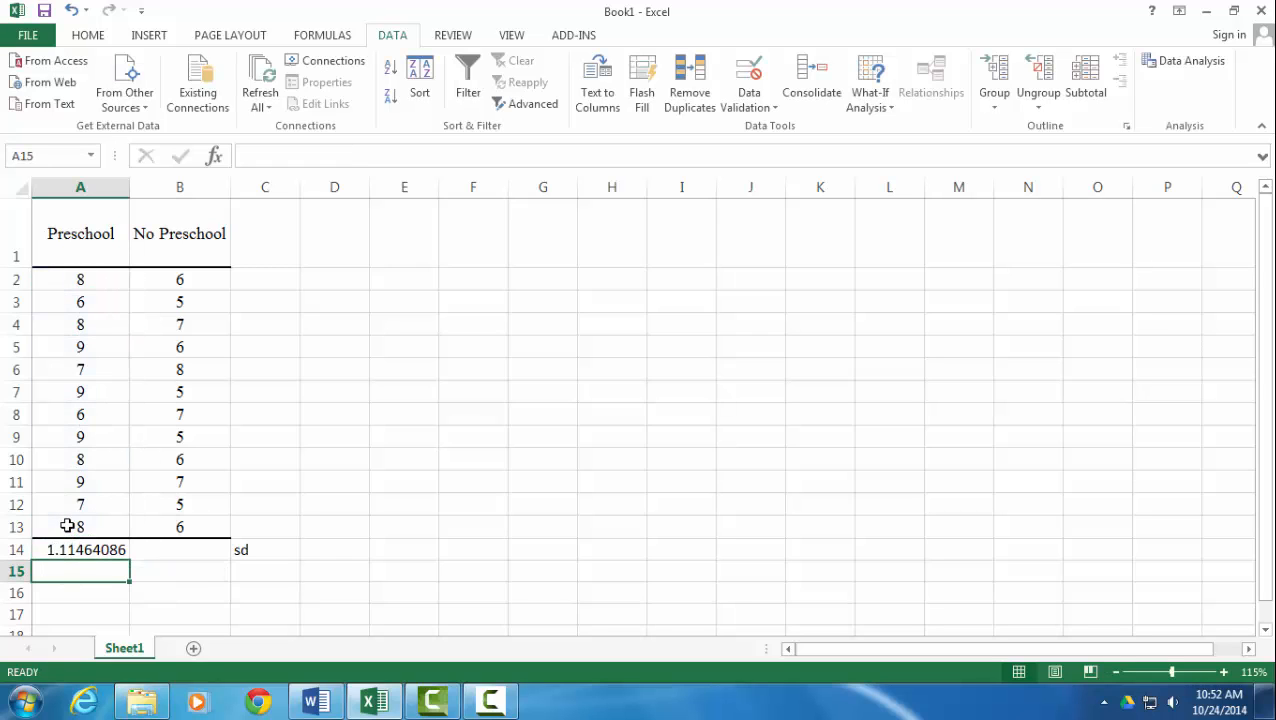
Step: Calculate the No Preschool sample standard deviation in B14 with STDEV.S over B2:B13
left_click(215, 553)
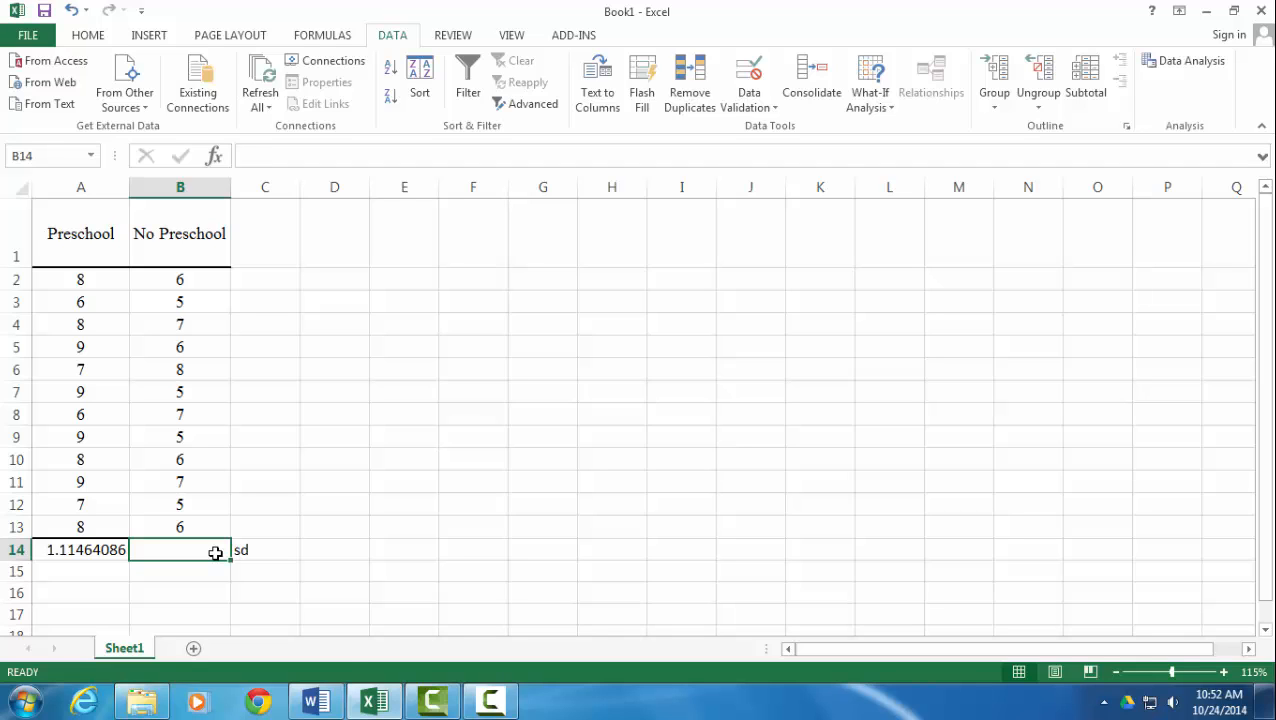
type("=std")
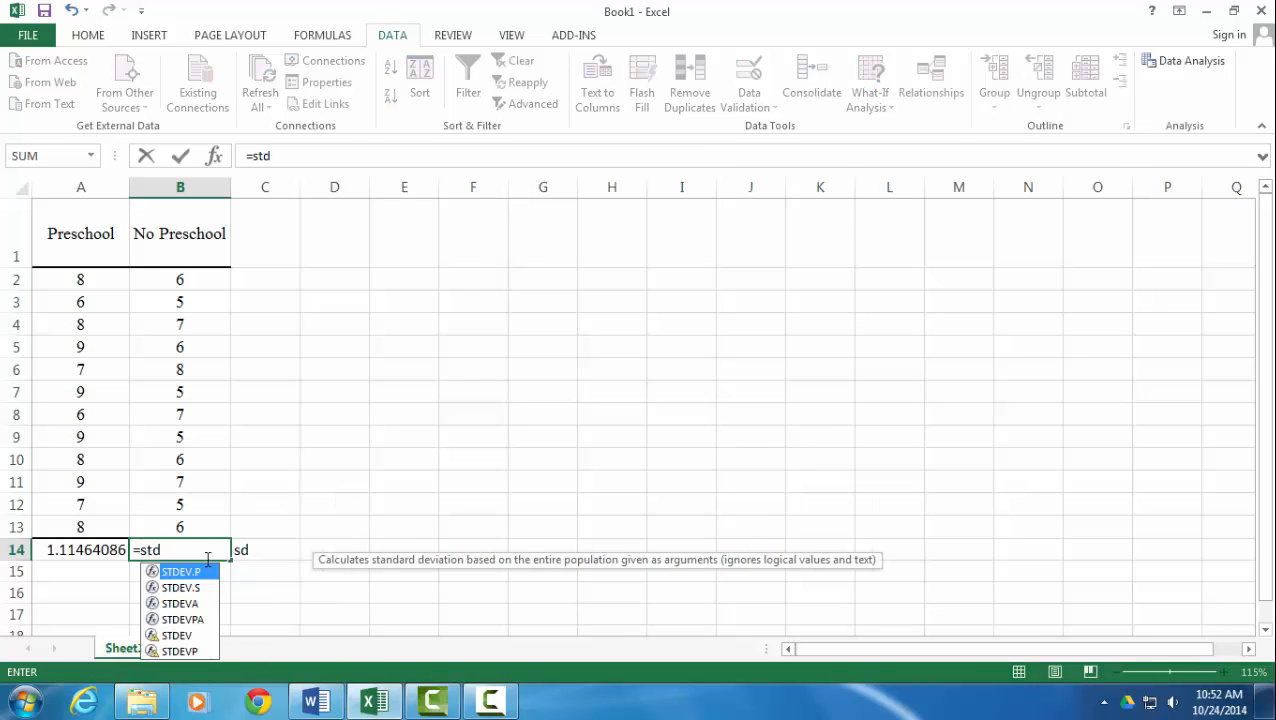
double_click(180, 588)
left_click_drag(171, 278, 180, 527)
key("Return")
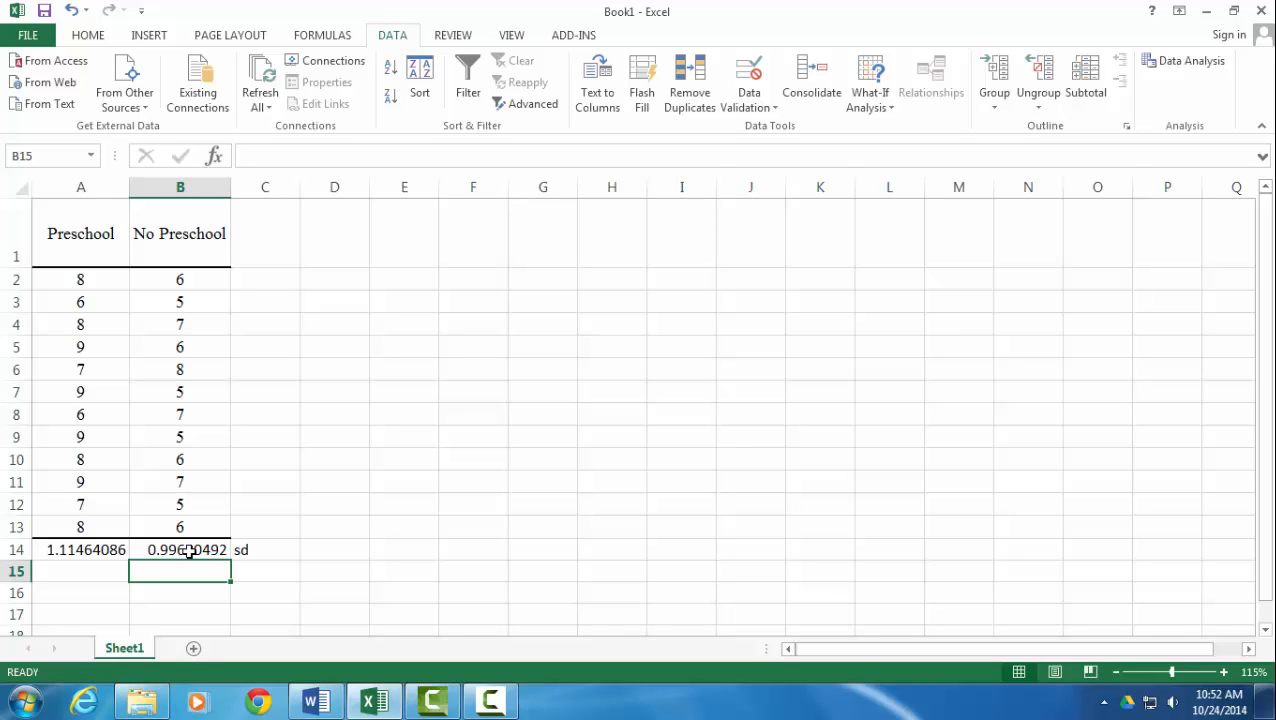
Step: Set up a t-Test: Two-Sample Assuming Equal Variances with A1:A13 as the Variable 1 range and B1:B13 as the Variable 2 range
left_click(1183, 62)
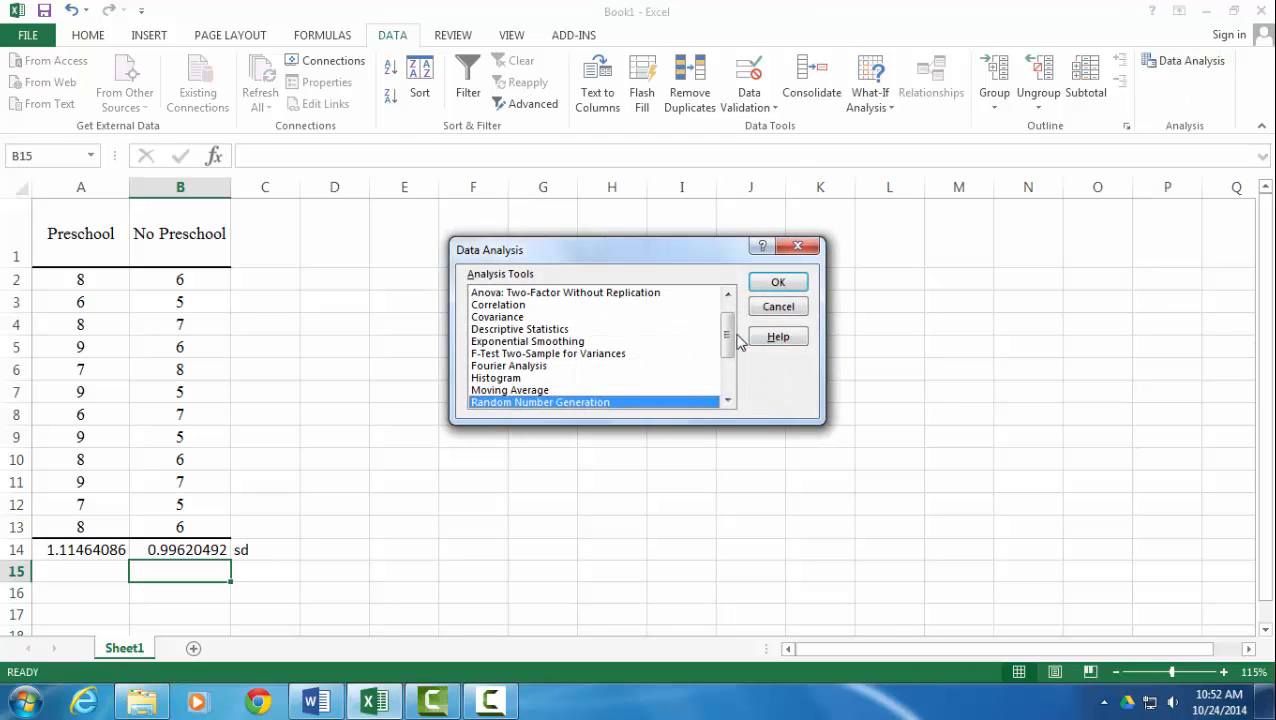
left_click_drag(729, 333, 732, 399)
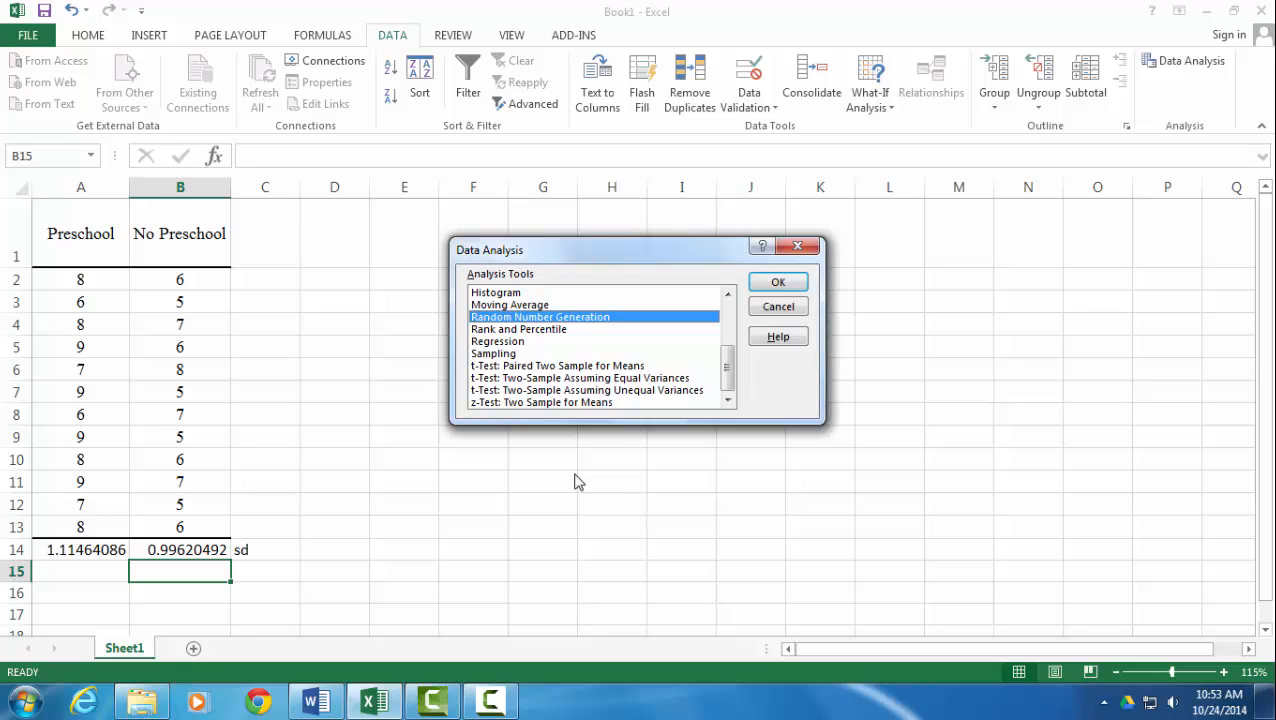
left_click(597, 379)
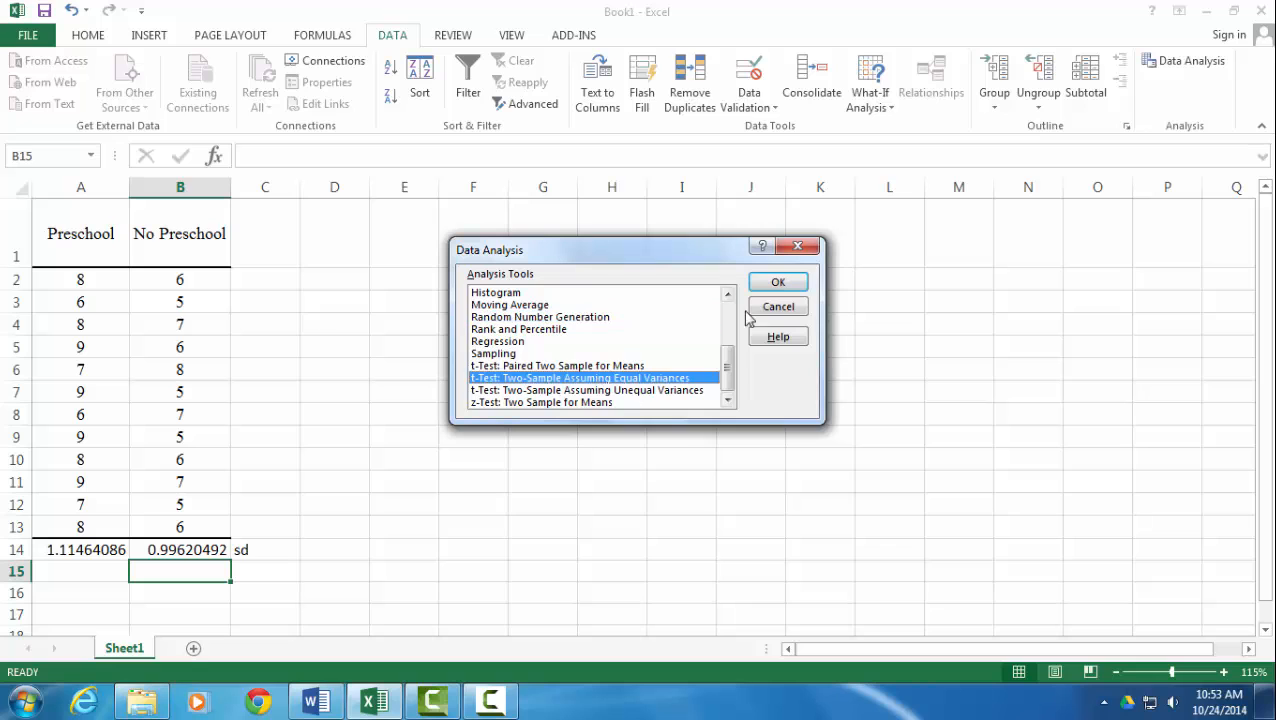
left_click(776, 282)
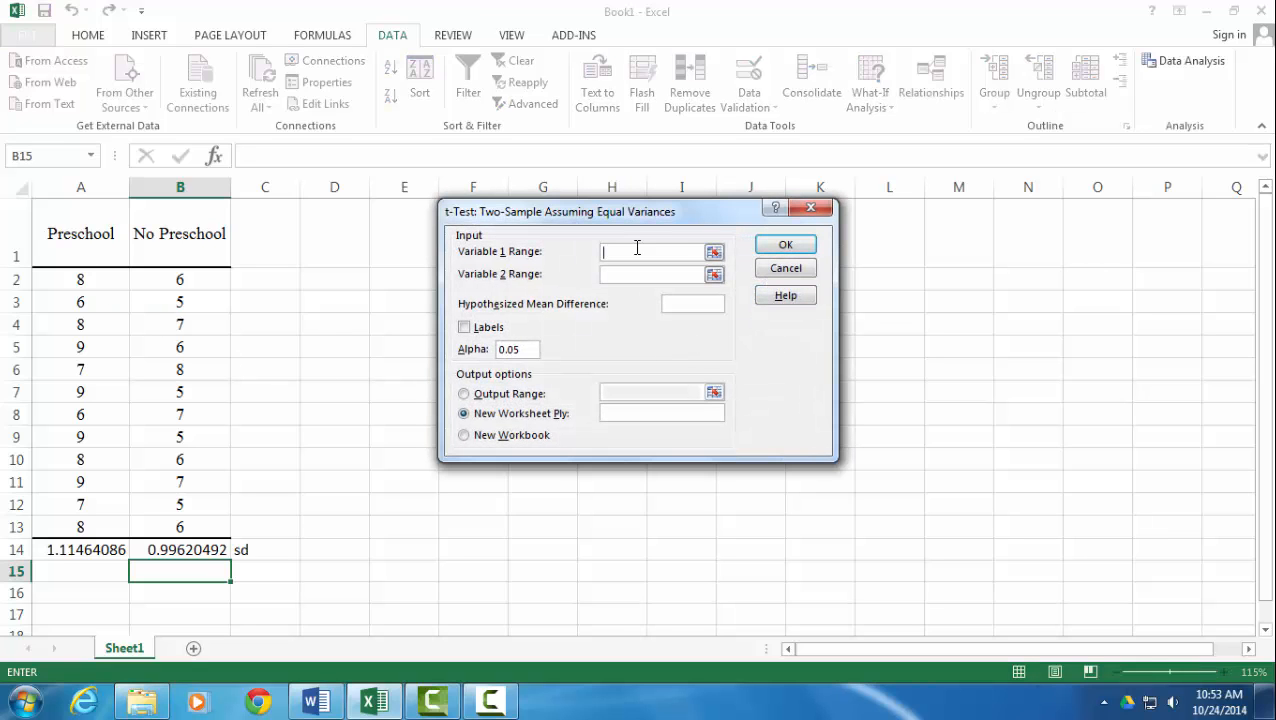
left_click(95, 215)
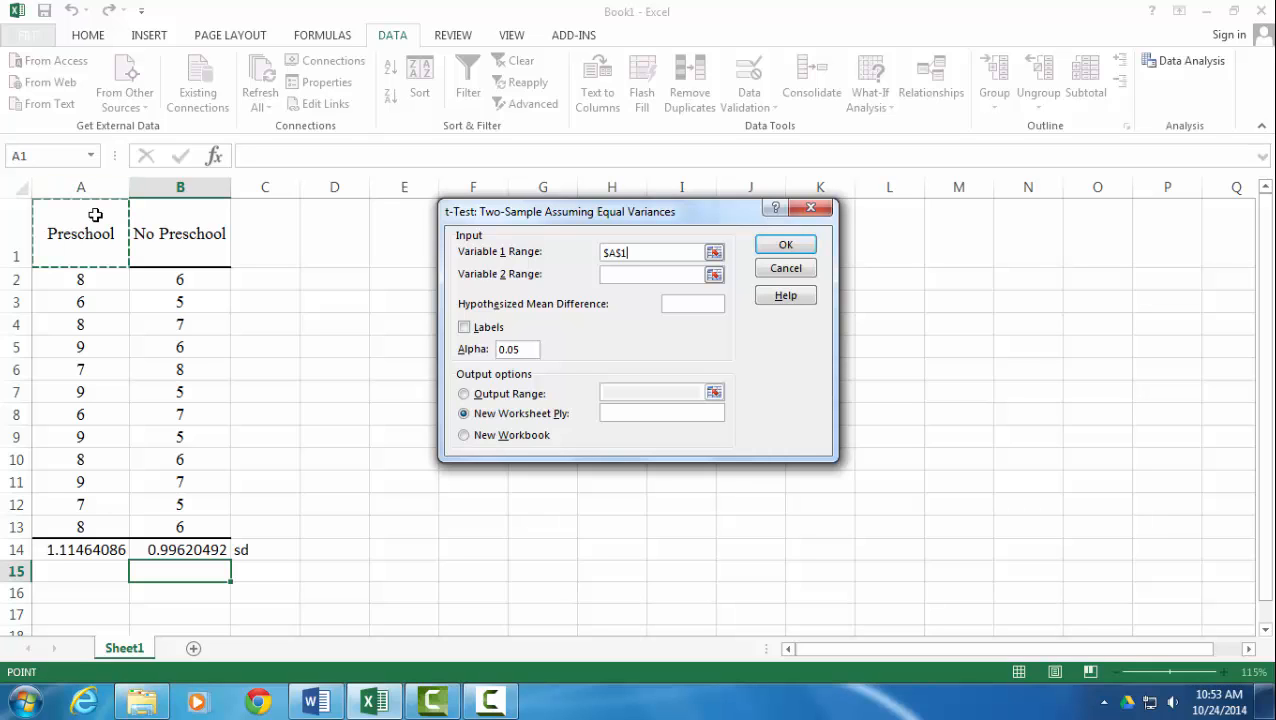
left_click_drag(95, 215, 106, 525)
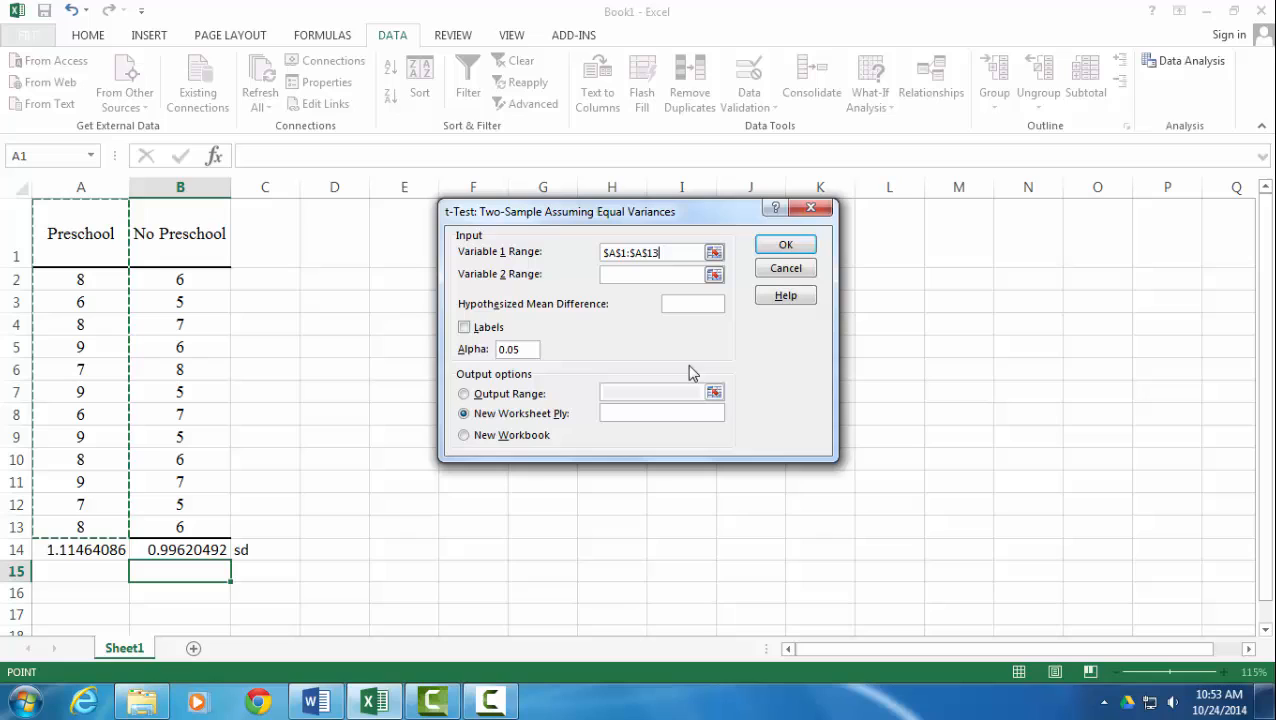
left_click(643, 274)
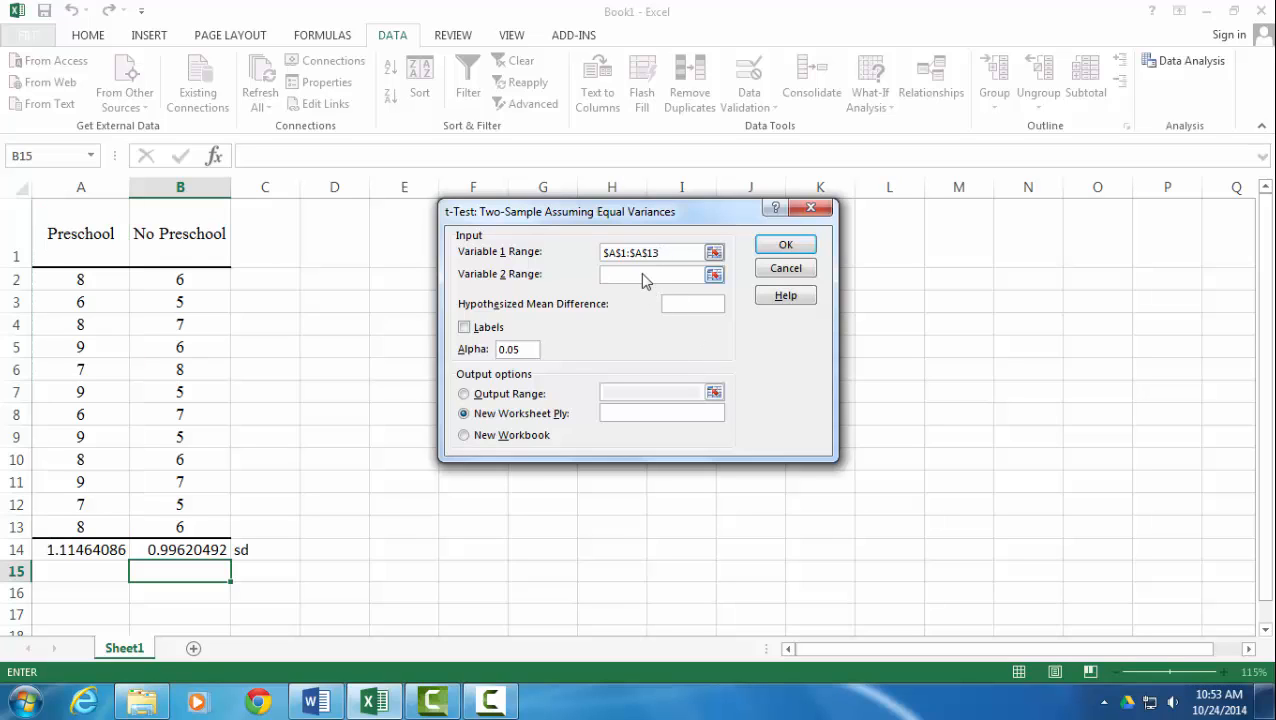
left_click_drag(197, 245, 210, 527)
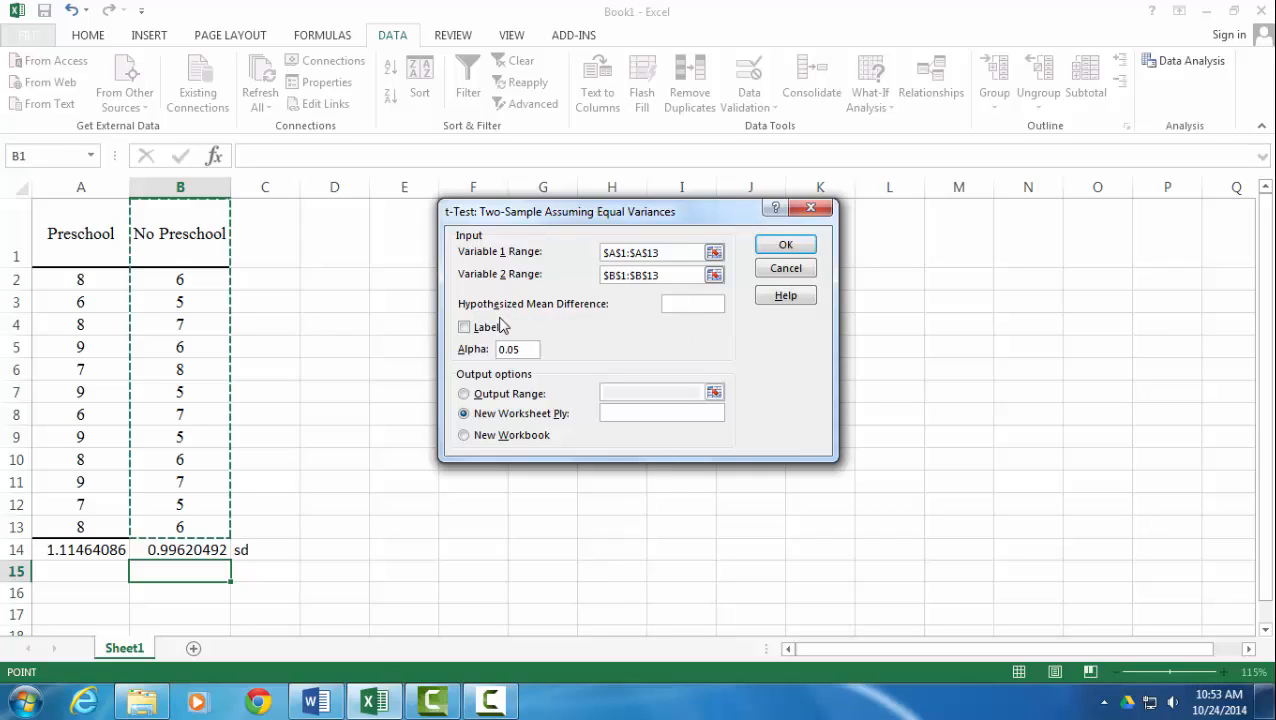
Step: Run the t-test treating the first row as labels, with the output range starting at cell E2
left_click(464, 328)
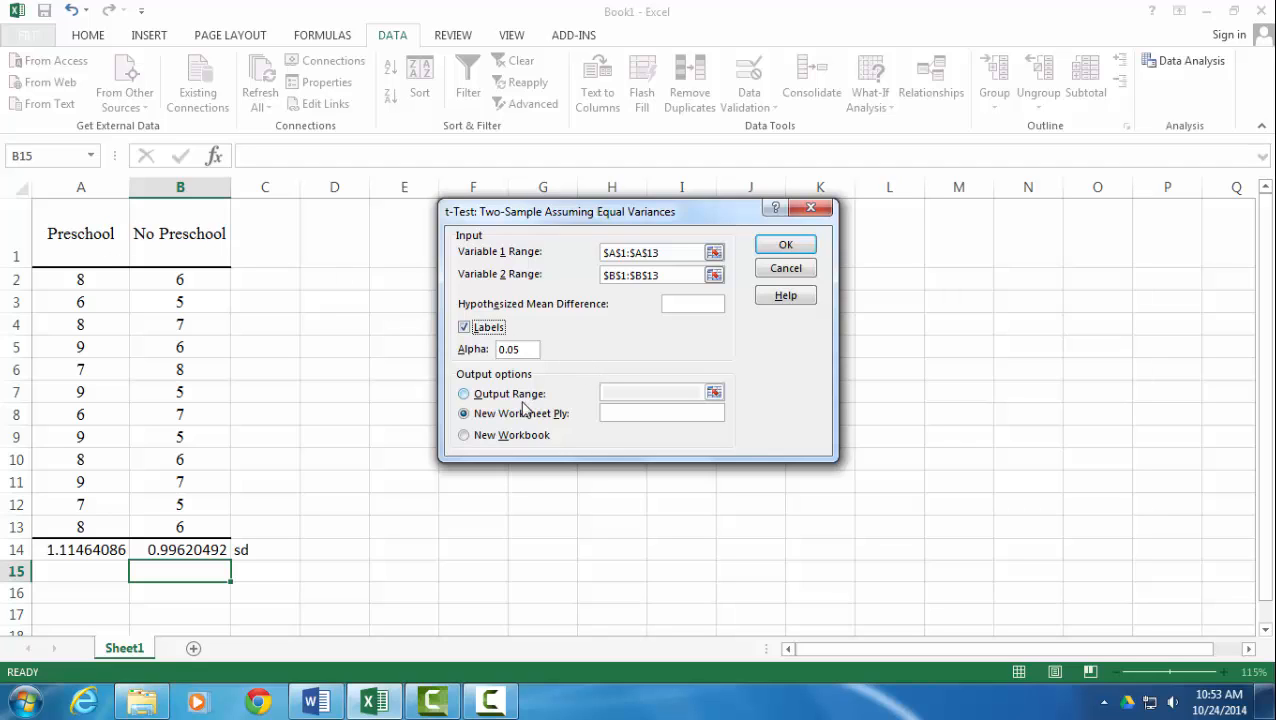
left_click(465, 393)
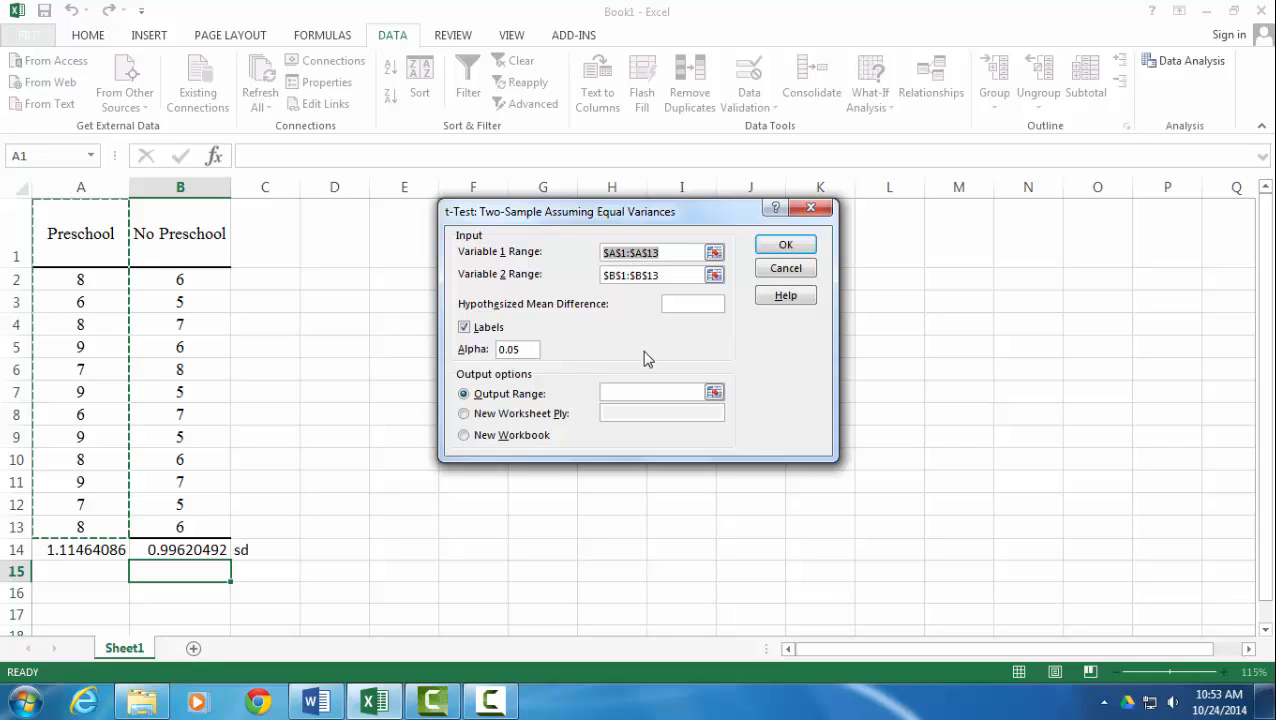
left_click(613, 390)
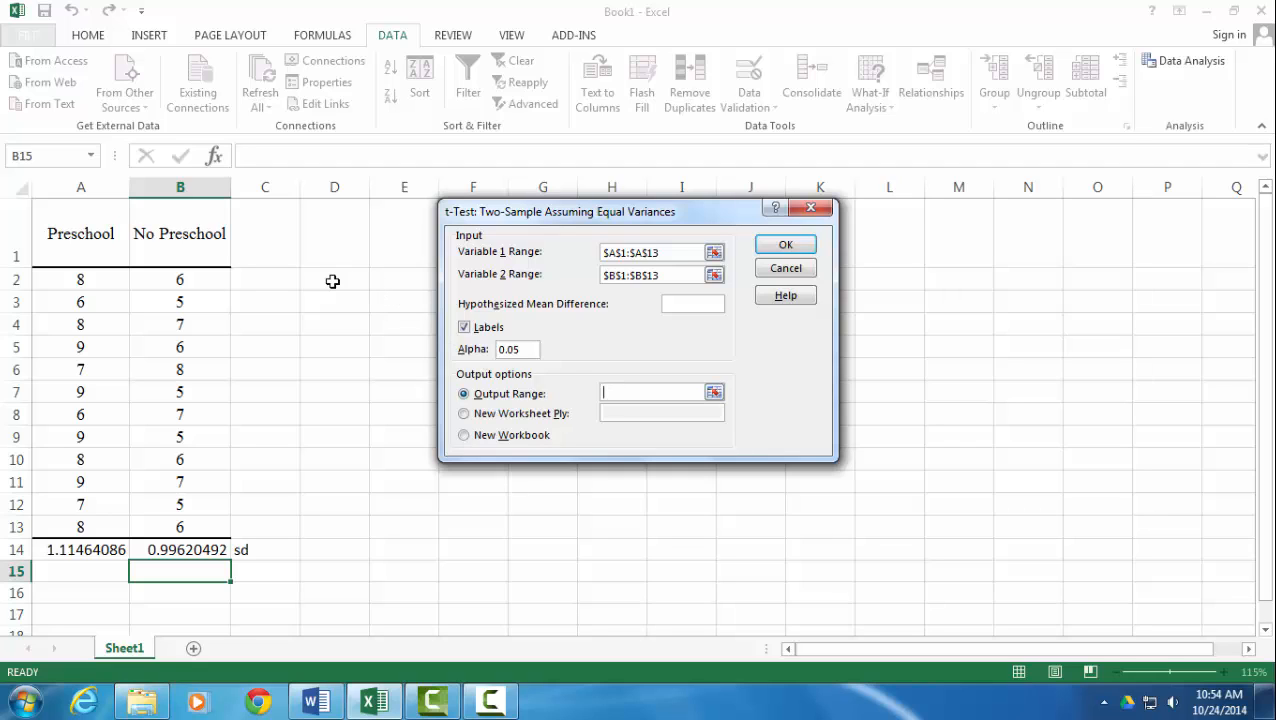
left_click(393, 279)
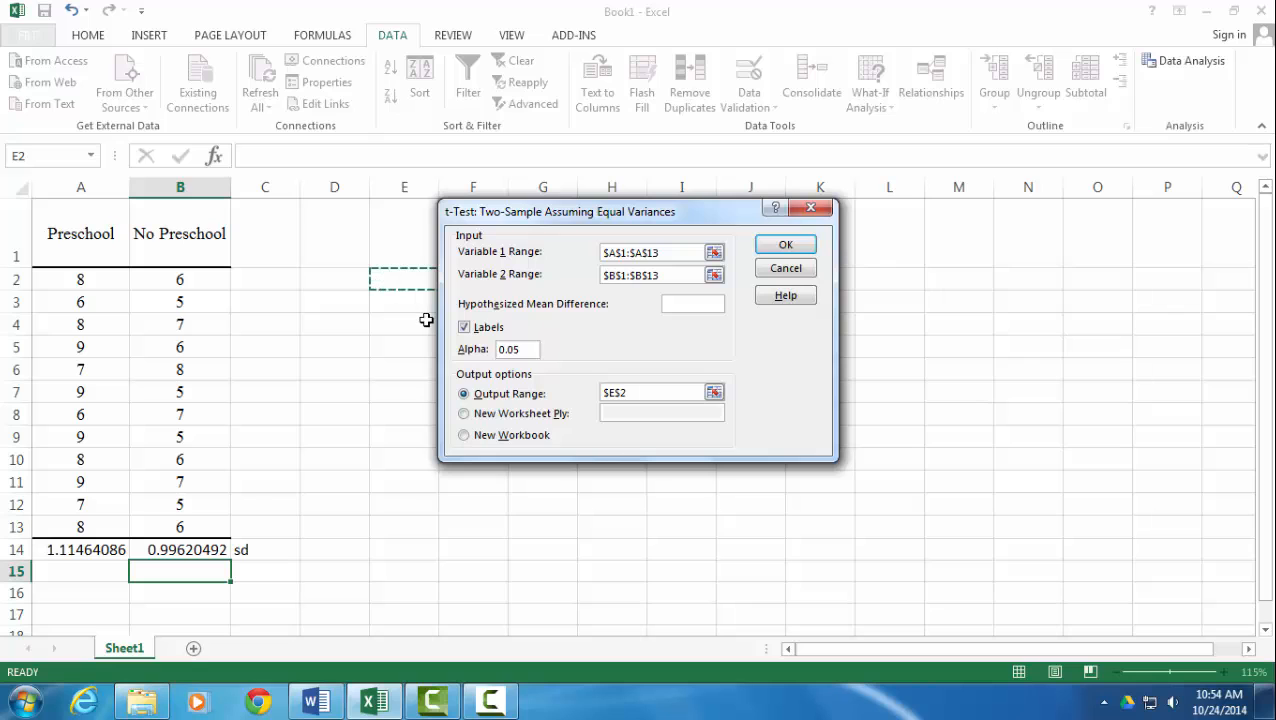
left_click(776, 246)
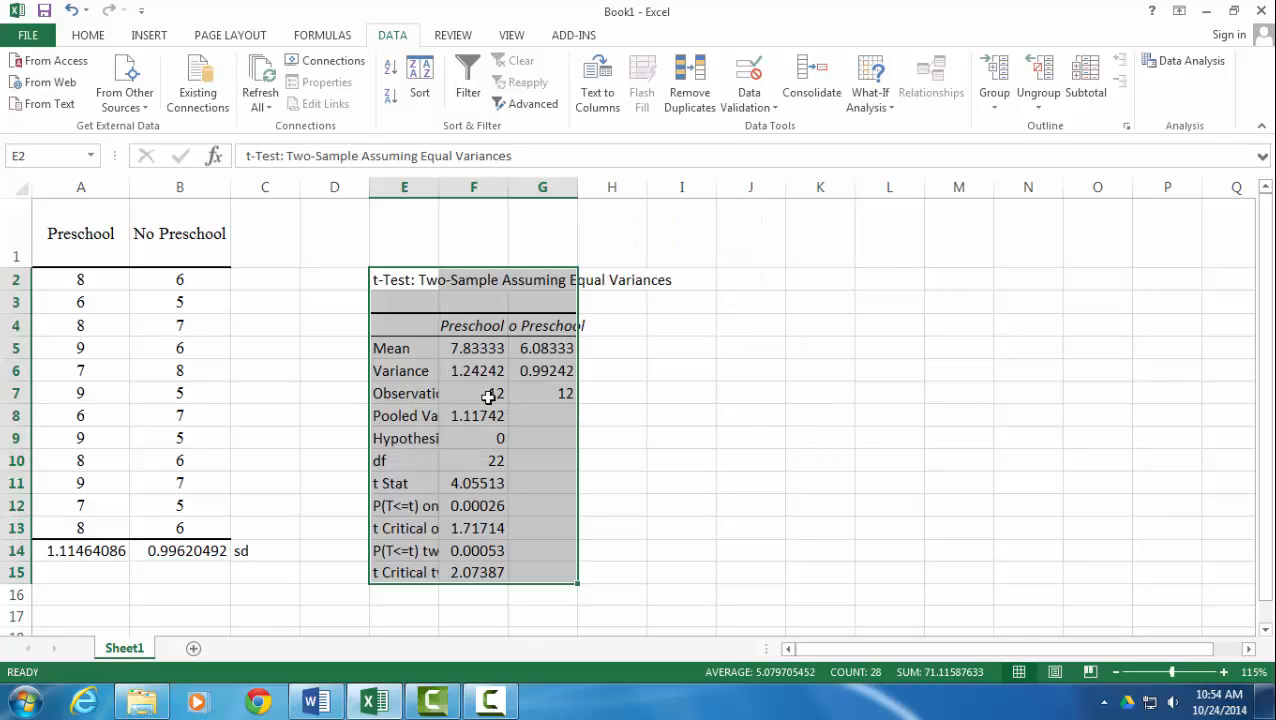
Step: Rename the worksheet as "t test ind. samples"
right_click(130, 655)
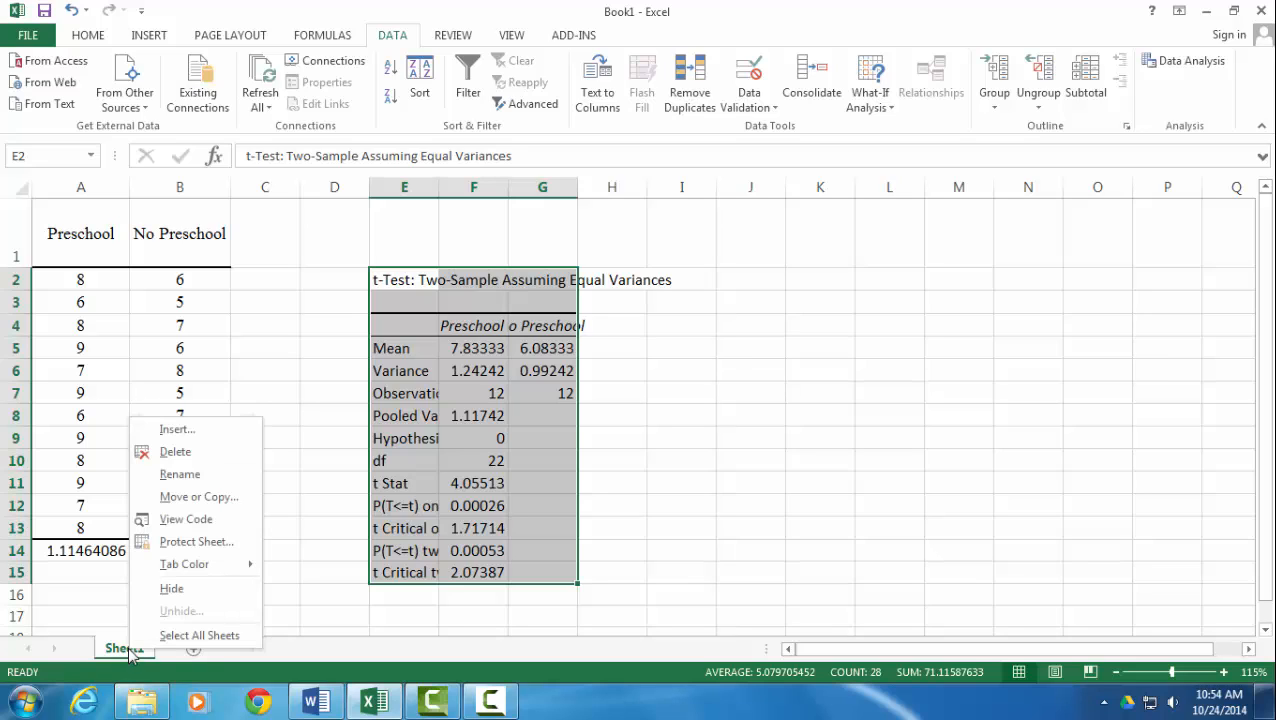
left_click(180, 476)
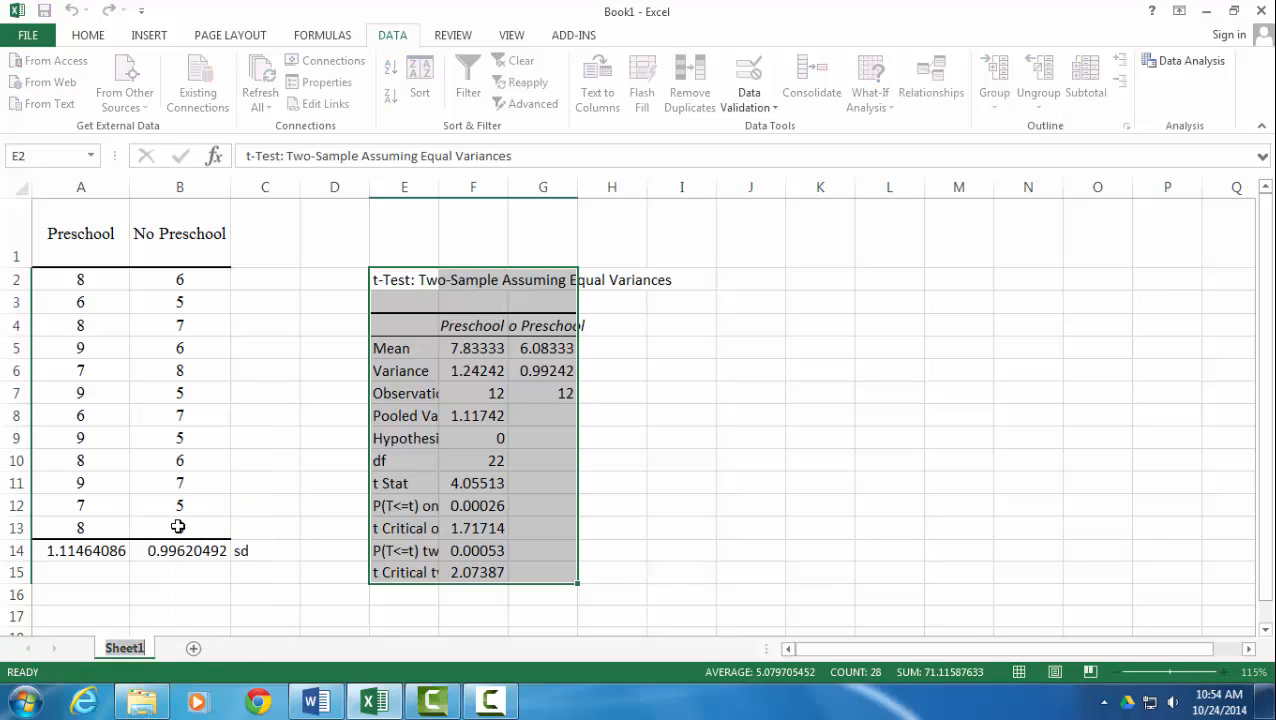
type("t test")
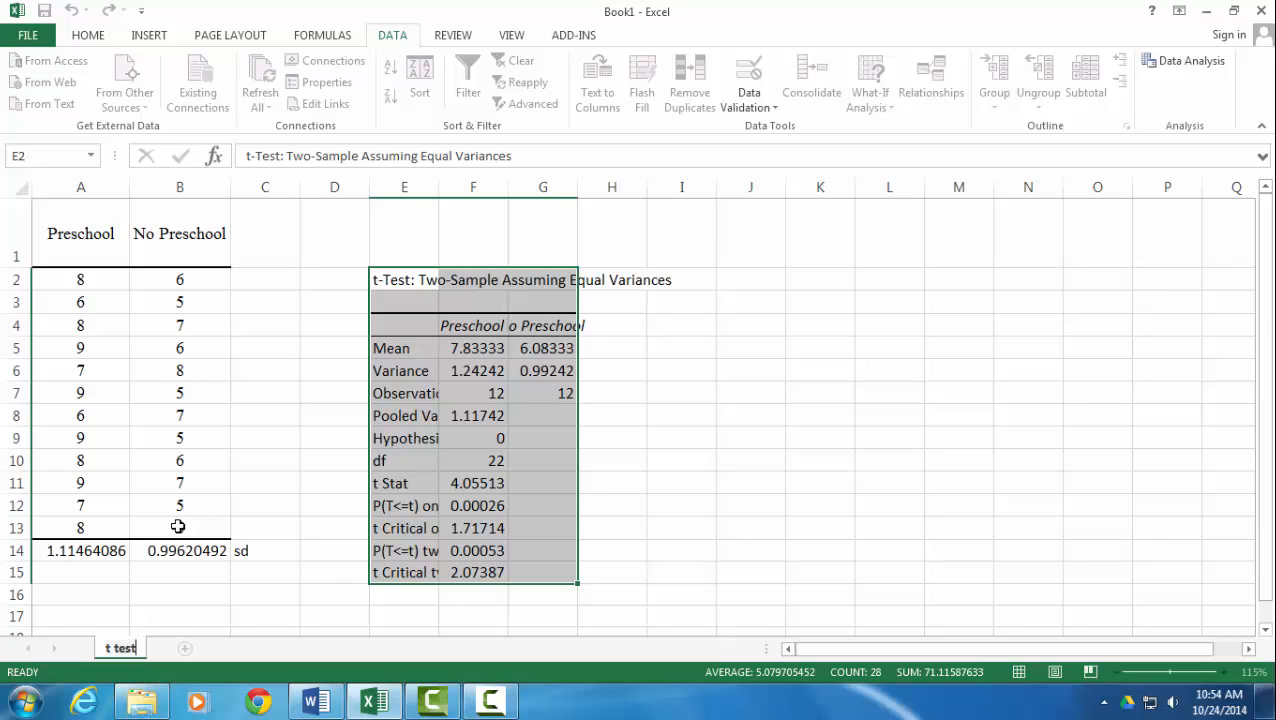
type(" ind. samples")
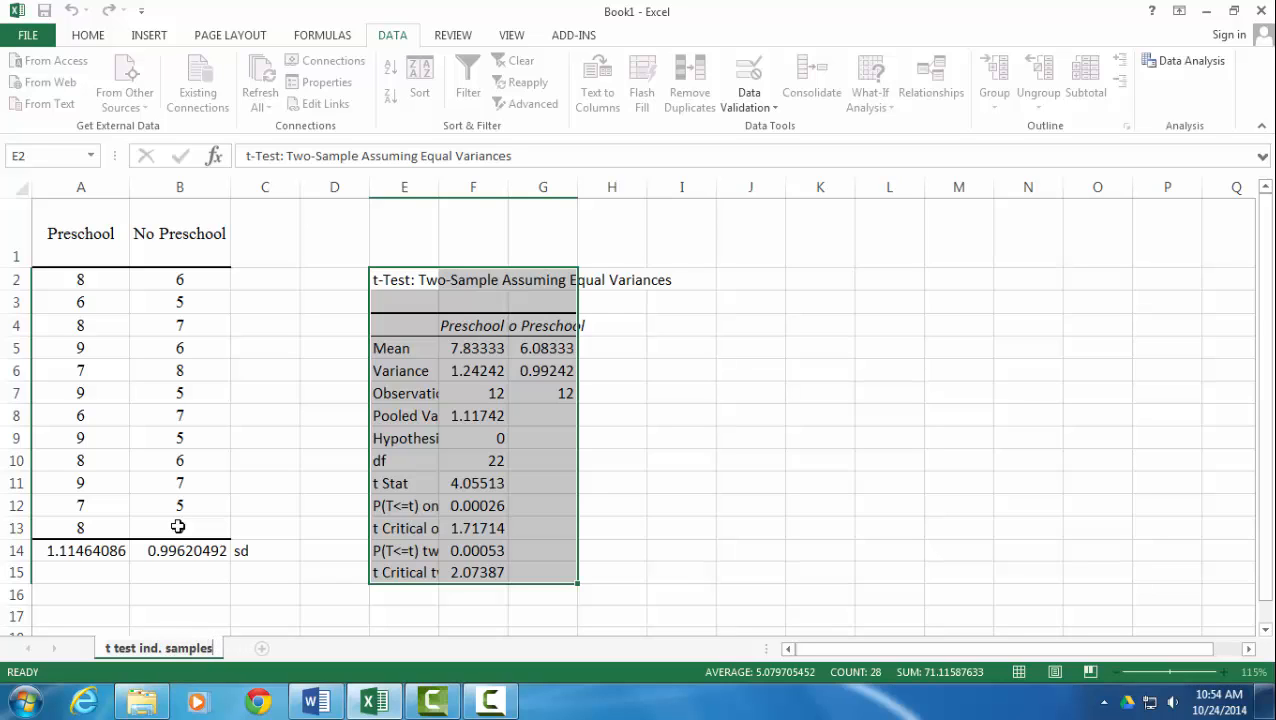
key("Return")
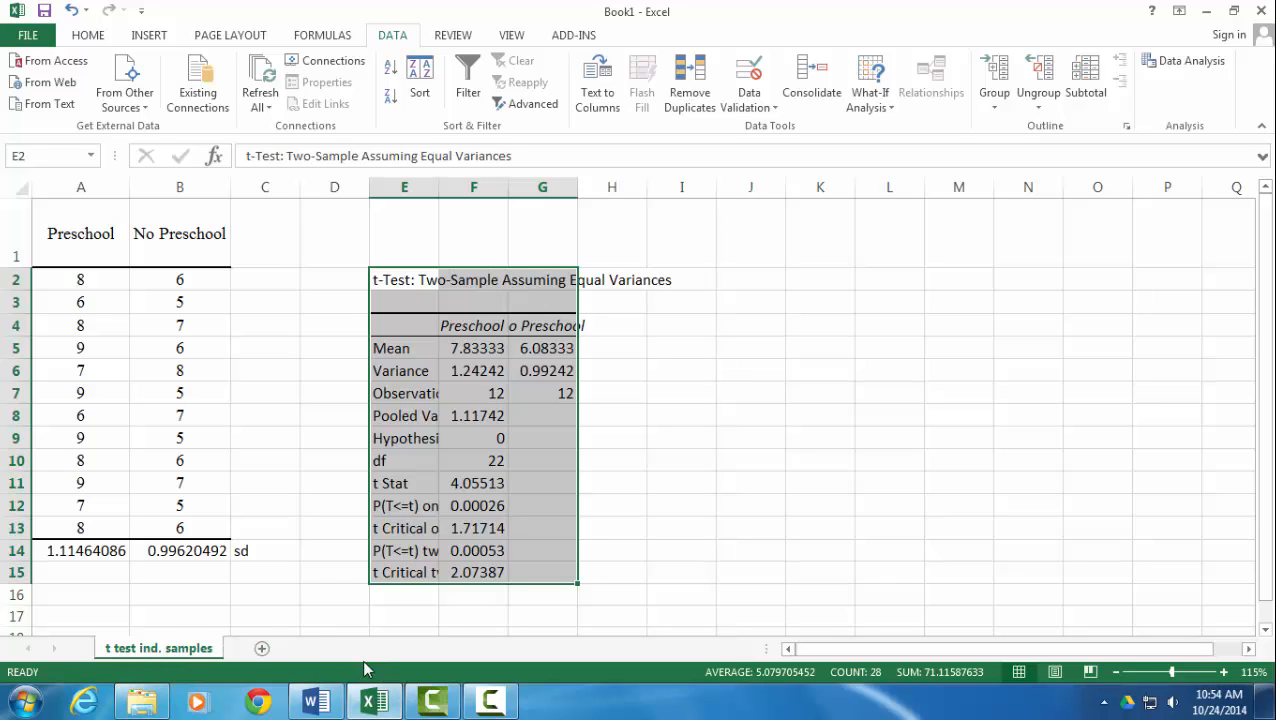
Step: Format the t-test result values in F5:G15 as Number with 3 decimal places
left_click(664, 354)
left_click_drag(453, 341, 538, 580)
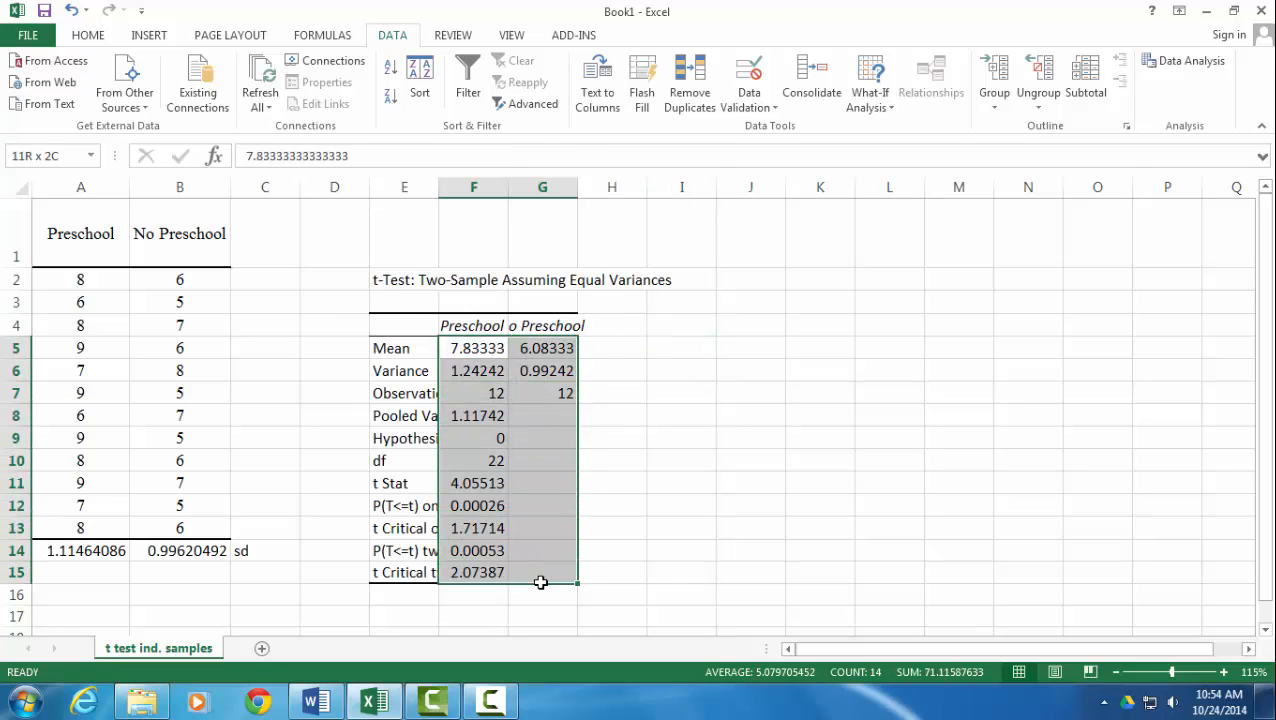
right_click(532, 464)
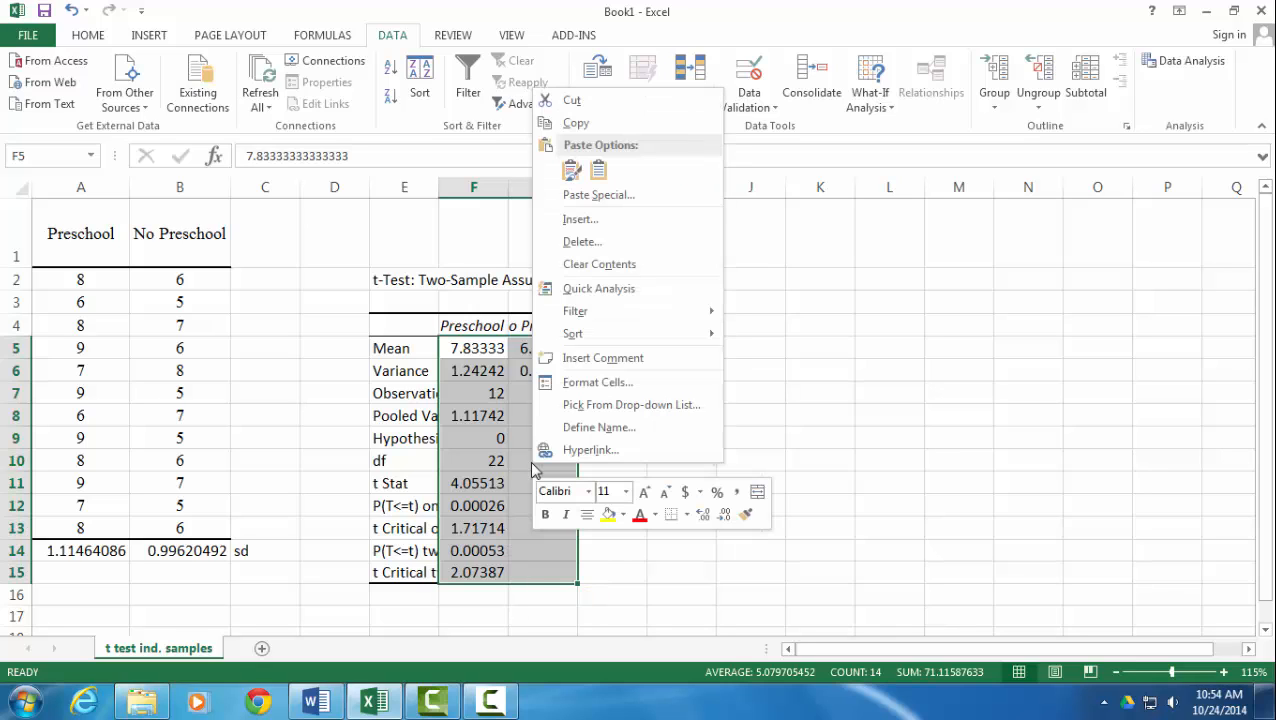
left_click(598, 382)
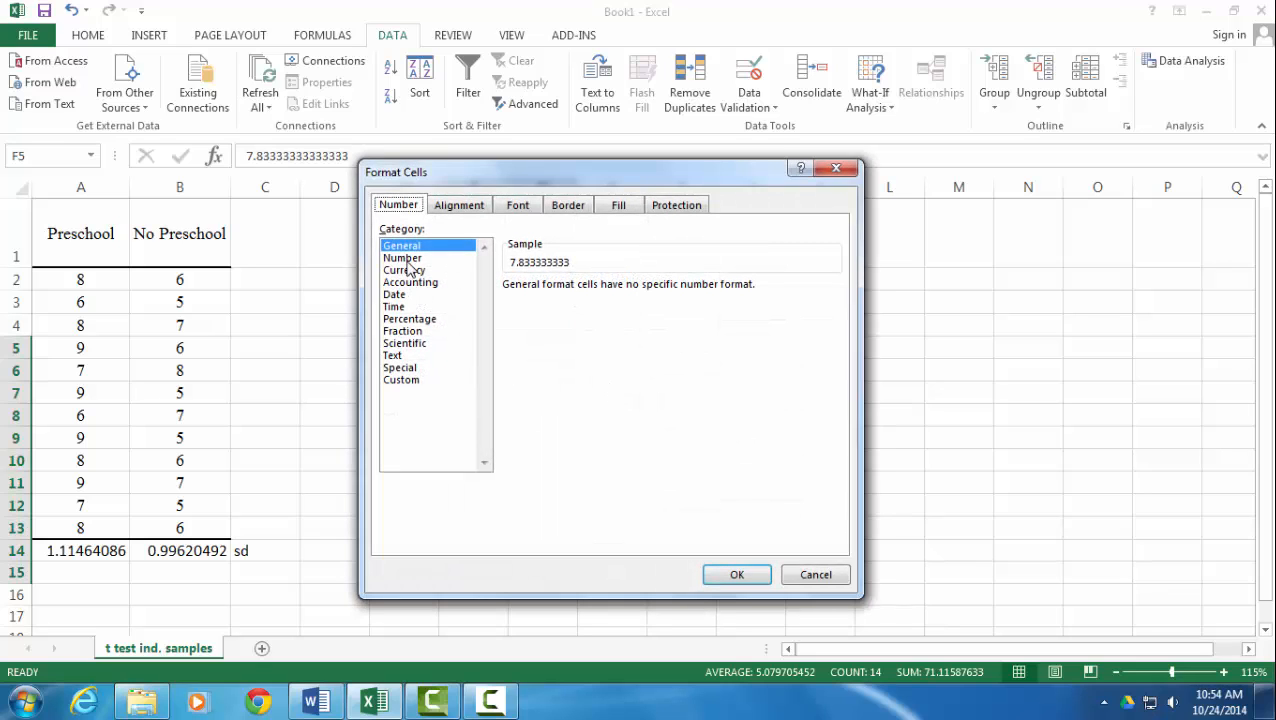
left_click(403, 258)
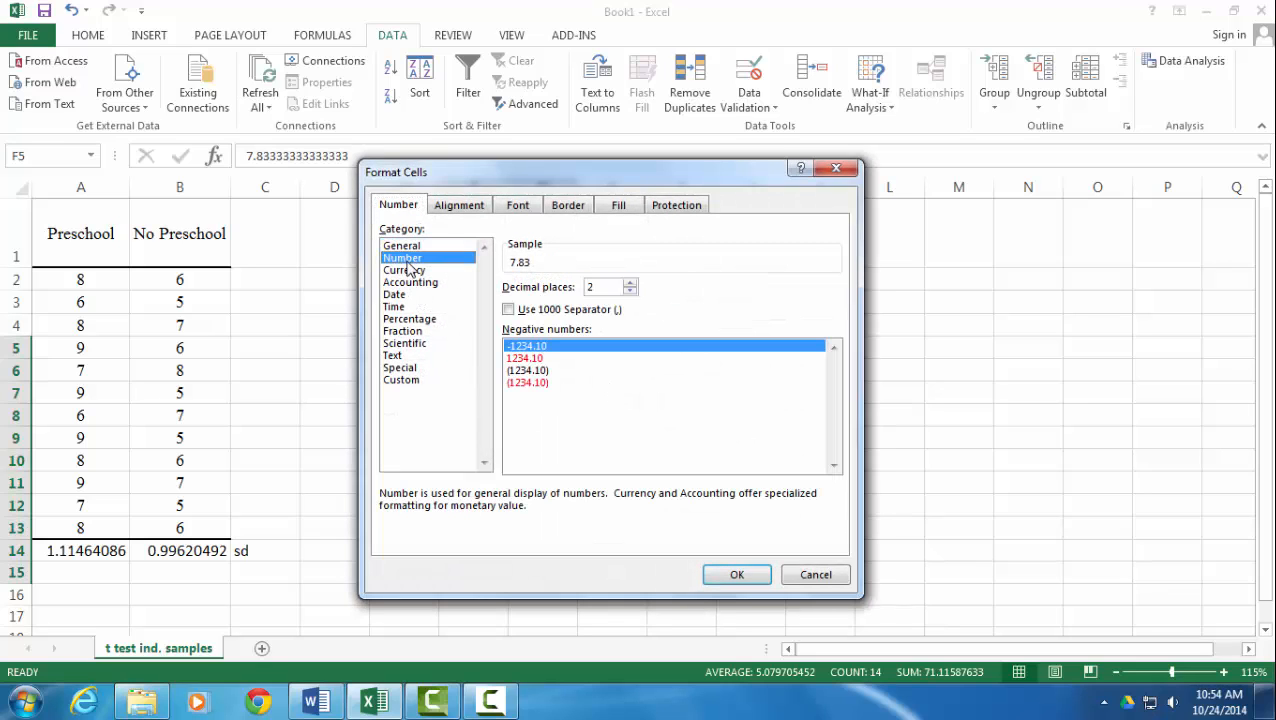
left_click(628, 283)
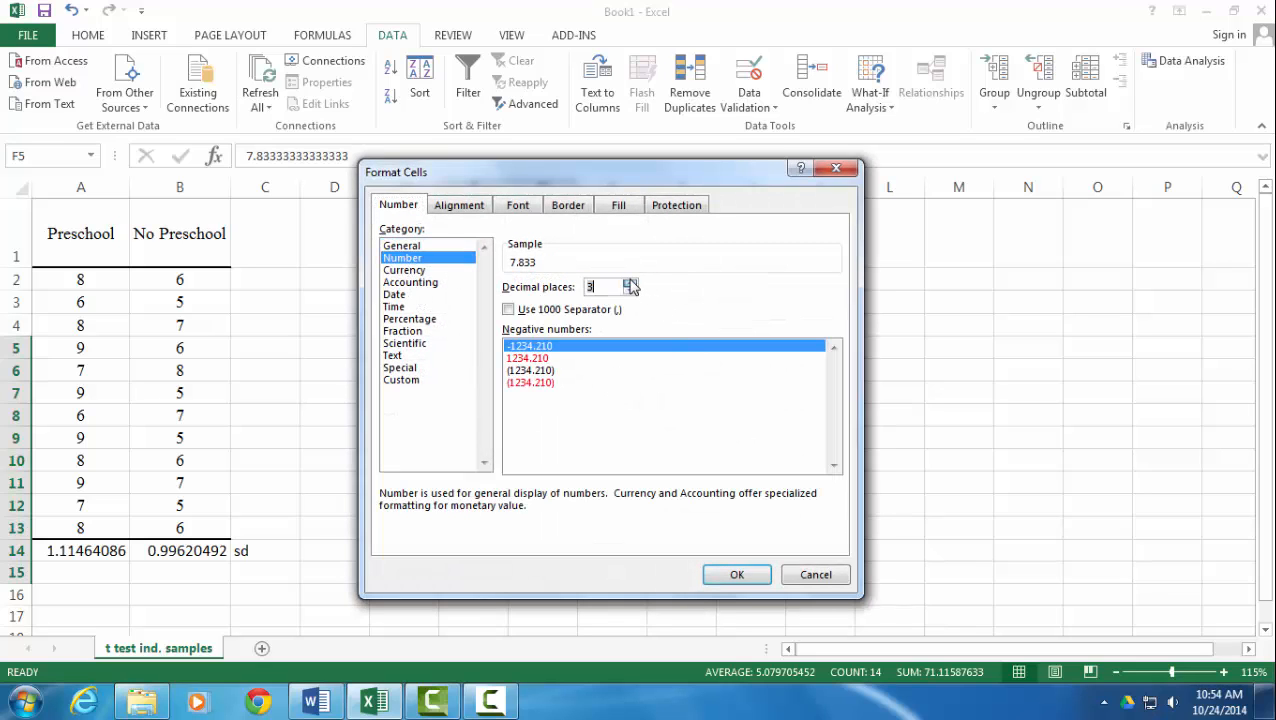
left_click(736, 576)
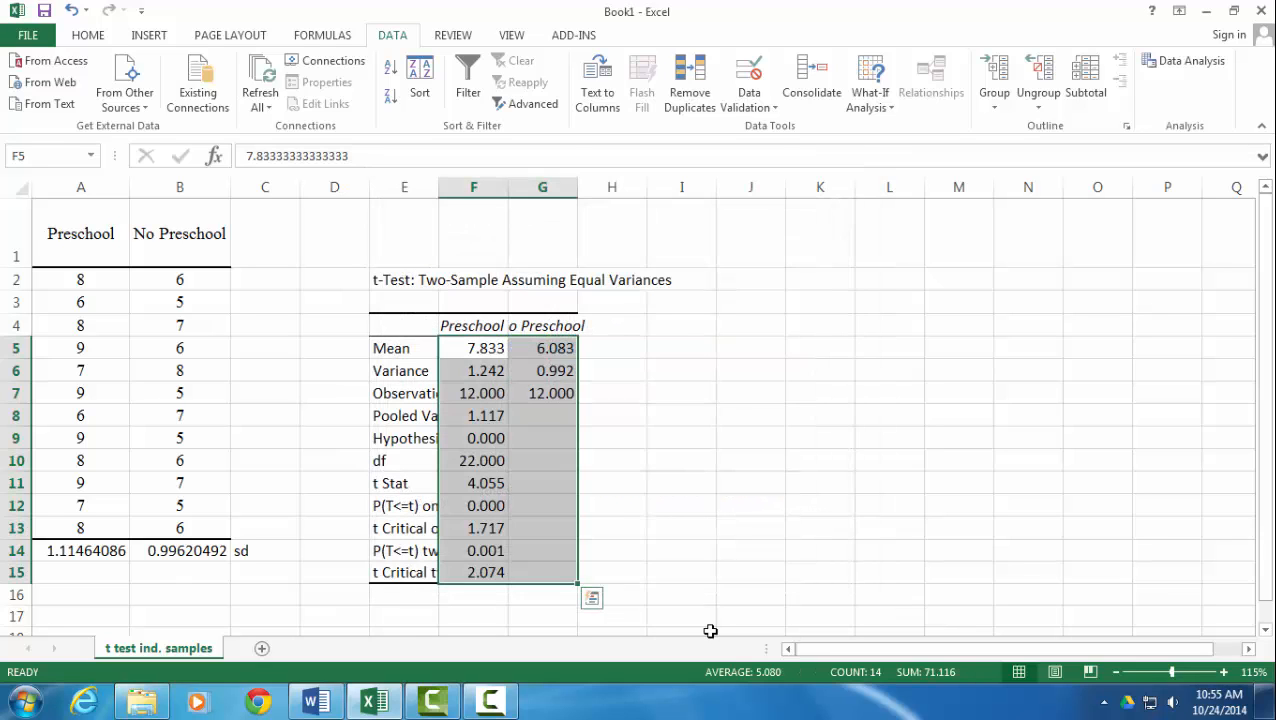
left_click(611, 505)
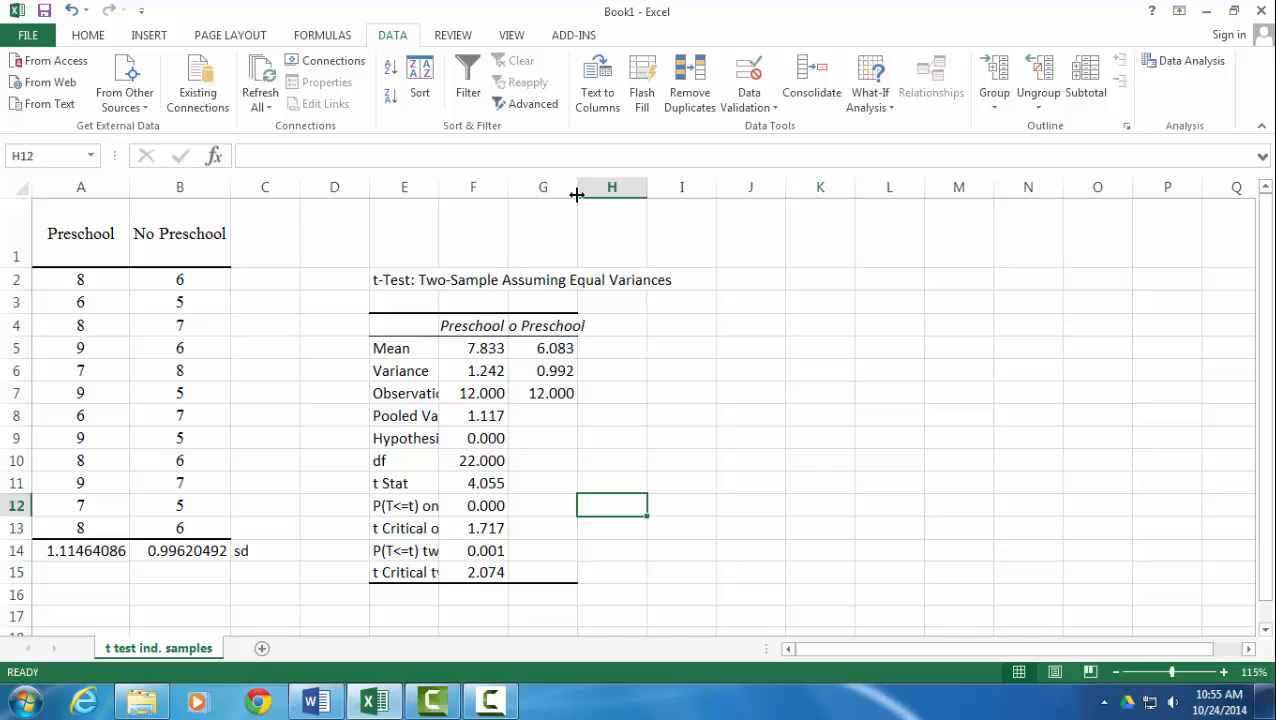
Step: Autofit the widths of columns E, F and G to the t-test output's labels and headings
double_click(437, 186)
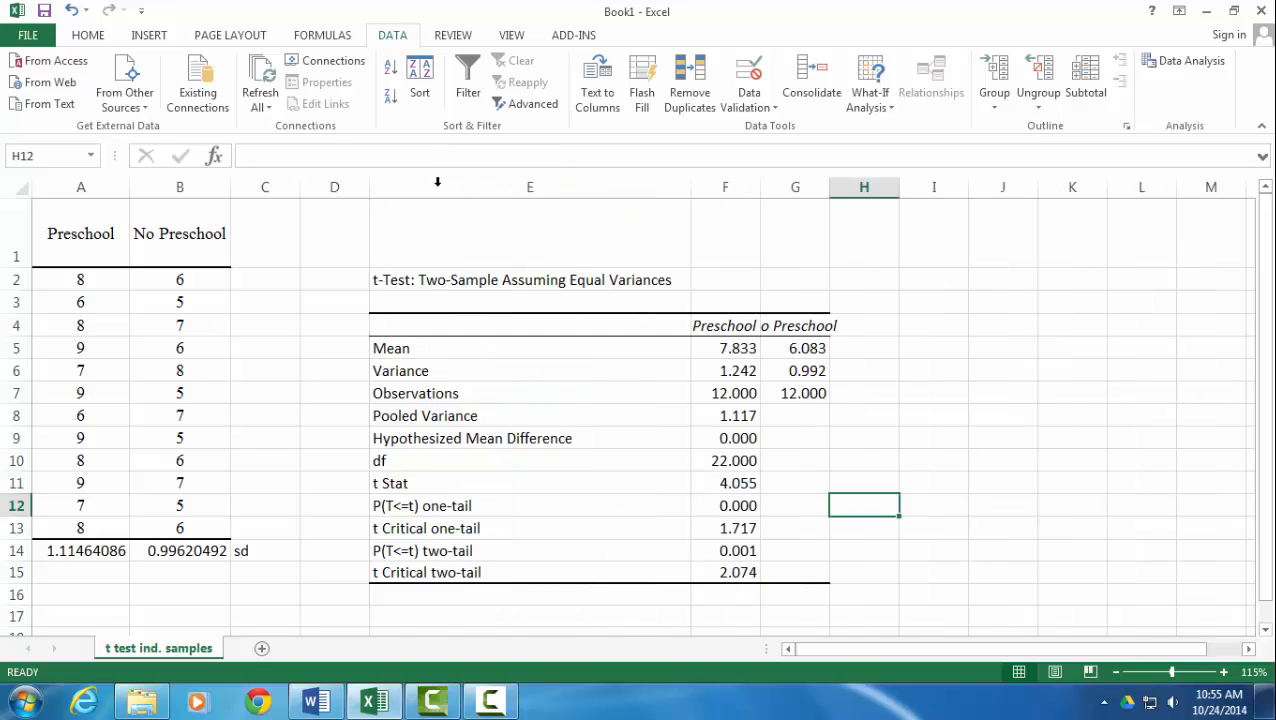
double_click(761, 186)
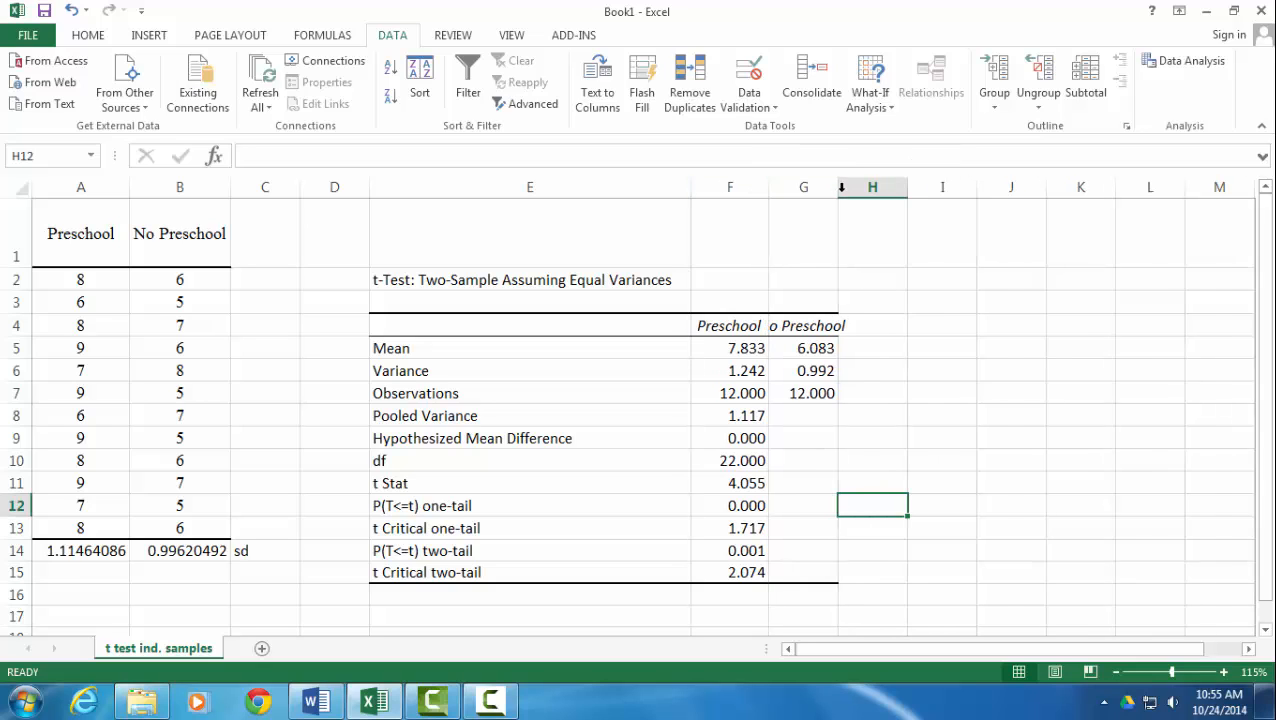
double_click(839, 186)
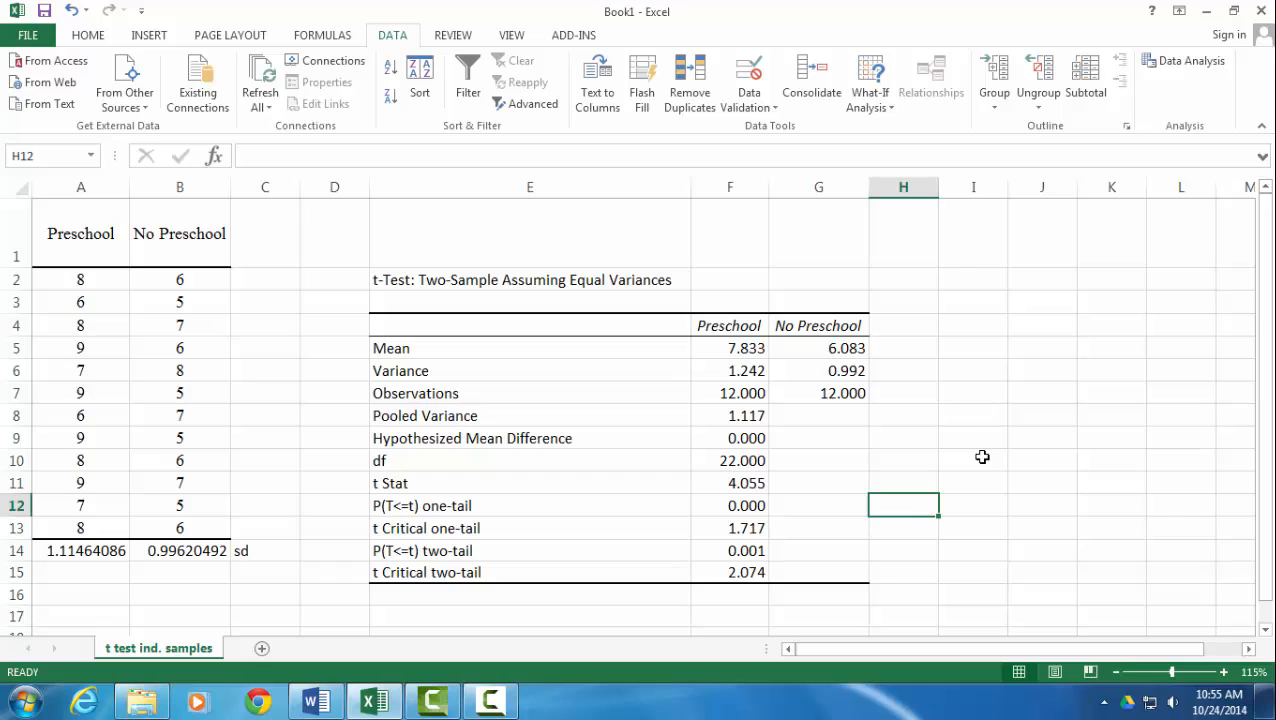
Step: Merge and center the t-test output title across cells E2:G2
left_click(560, 281)
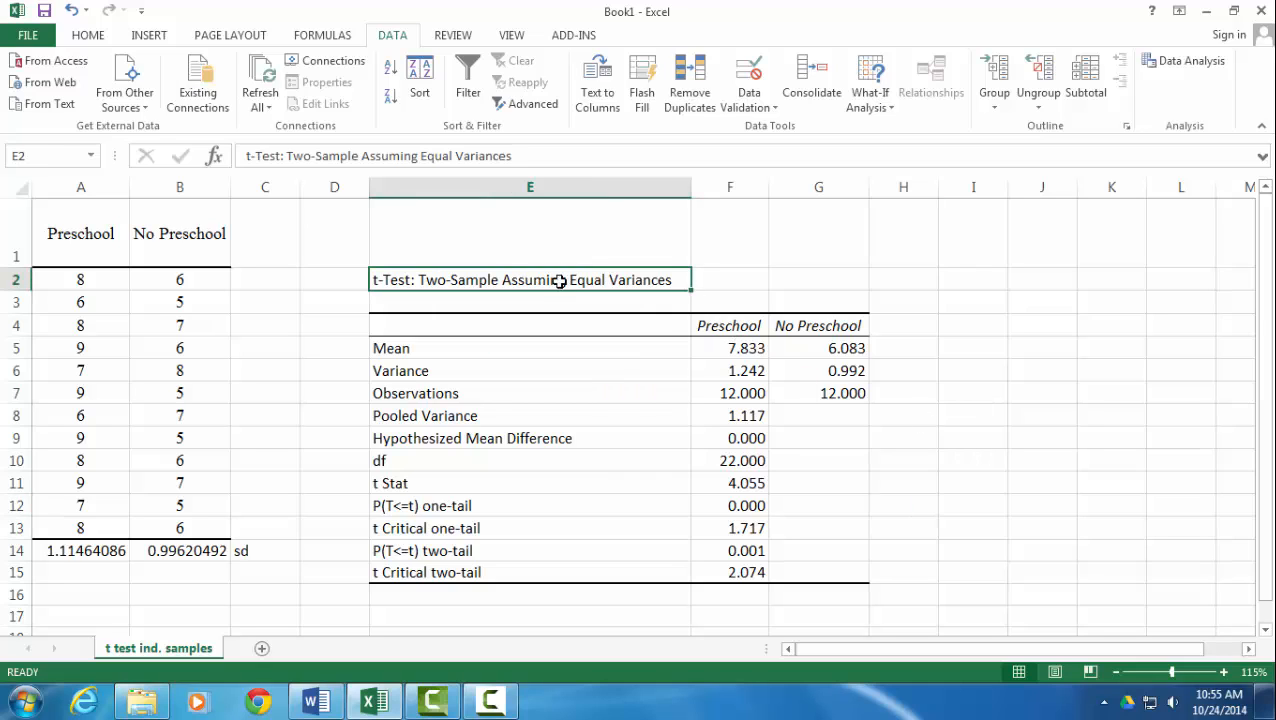
left_click_drag(560, 281, 797, 283)
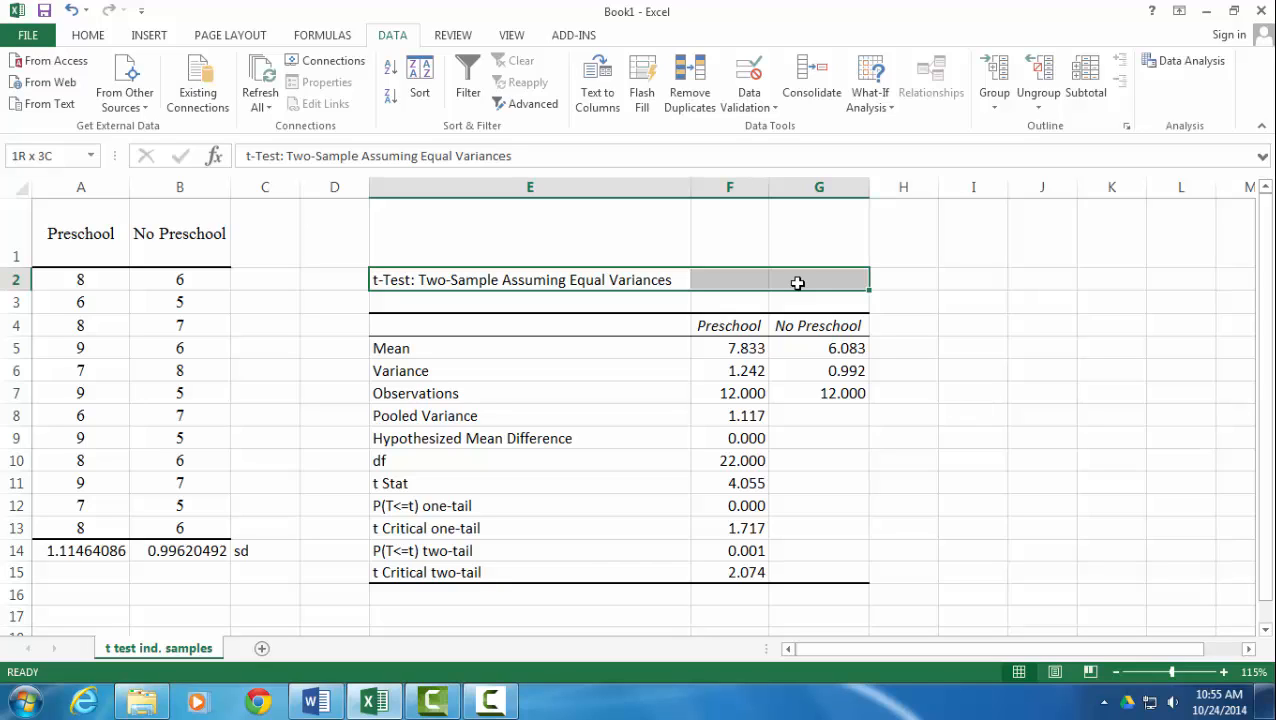
left_click_drag(797, 283, 797, 283)
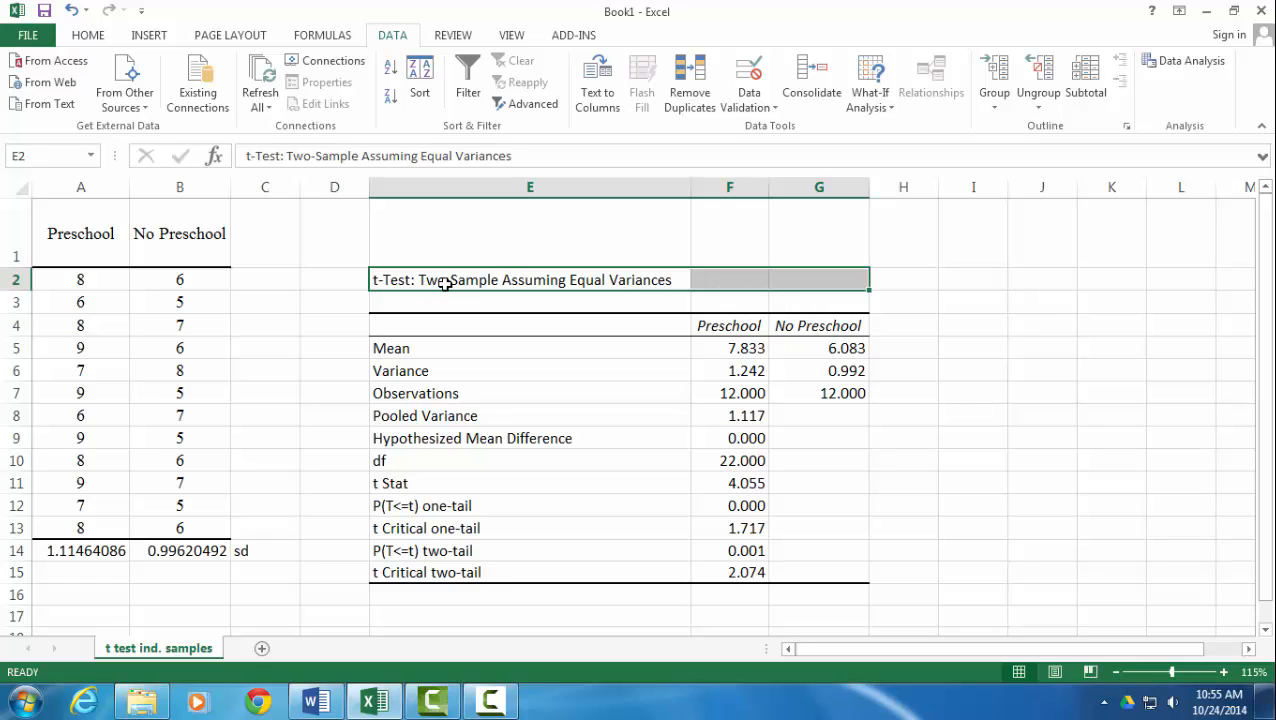
left_click(86, 40)
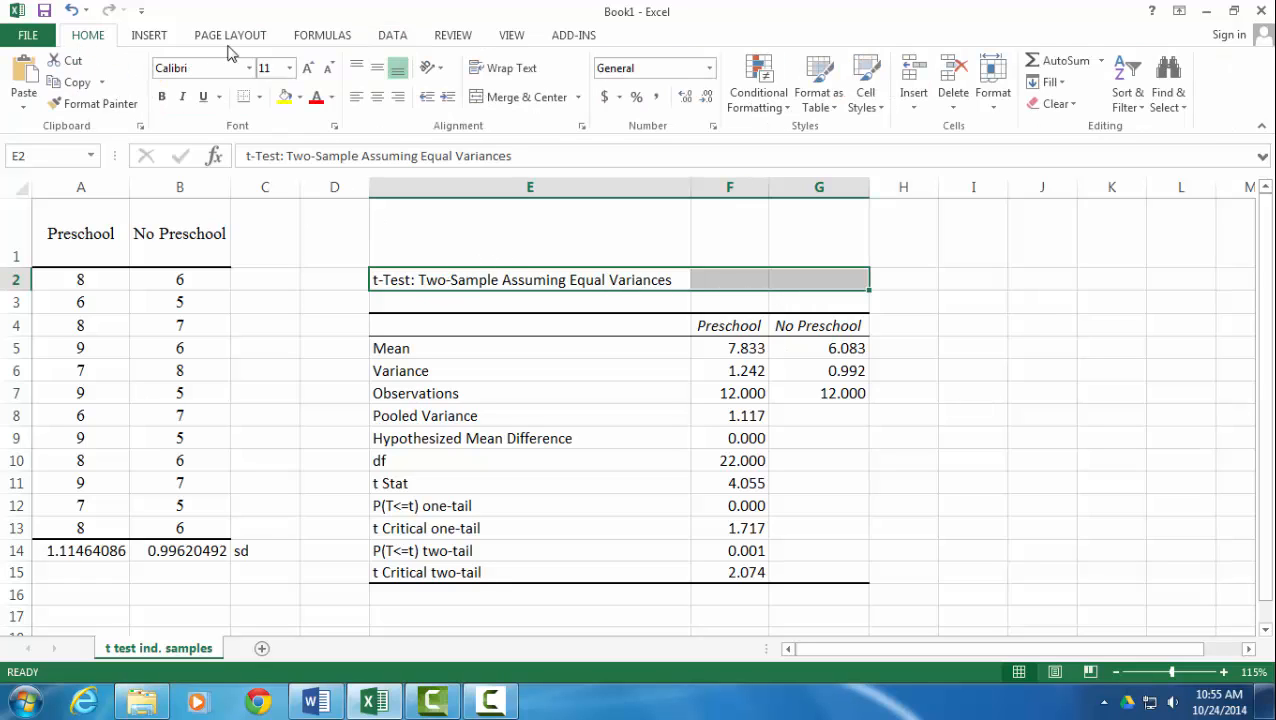
left_click(505, 99)
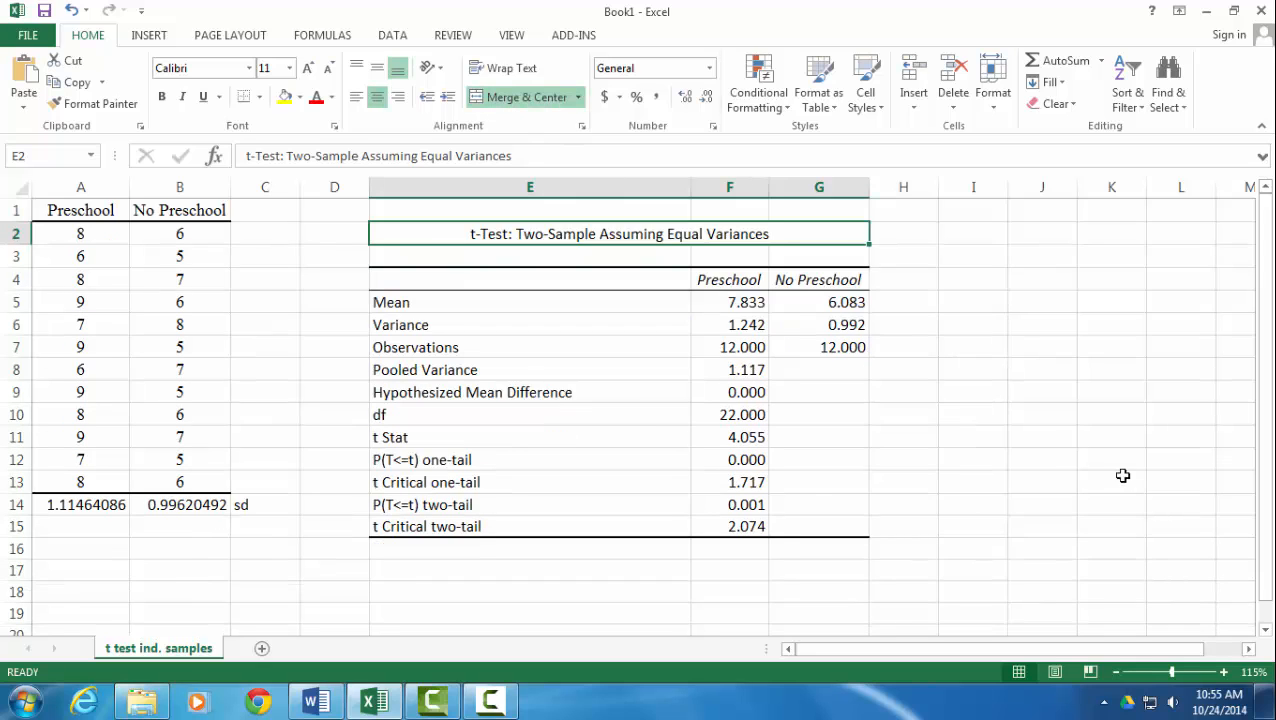
left_click(1001, 479)
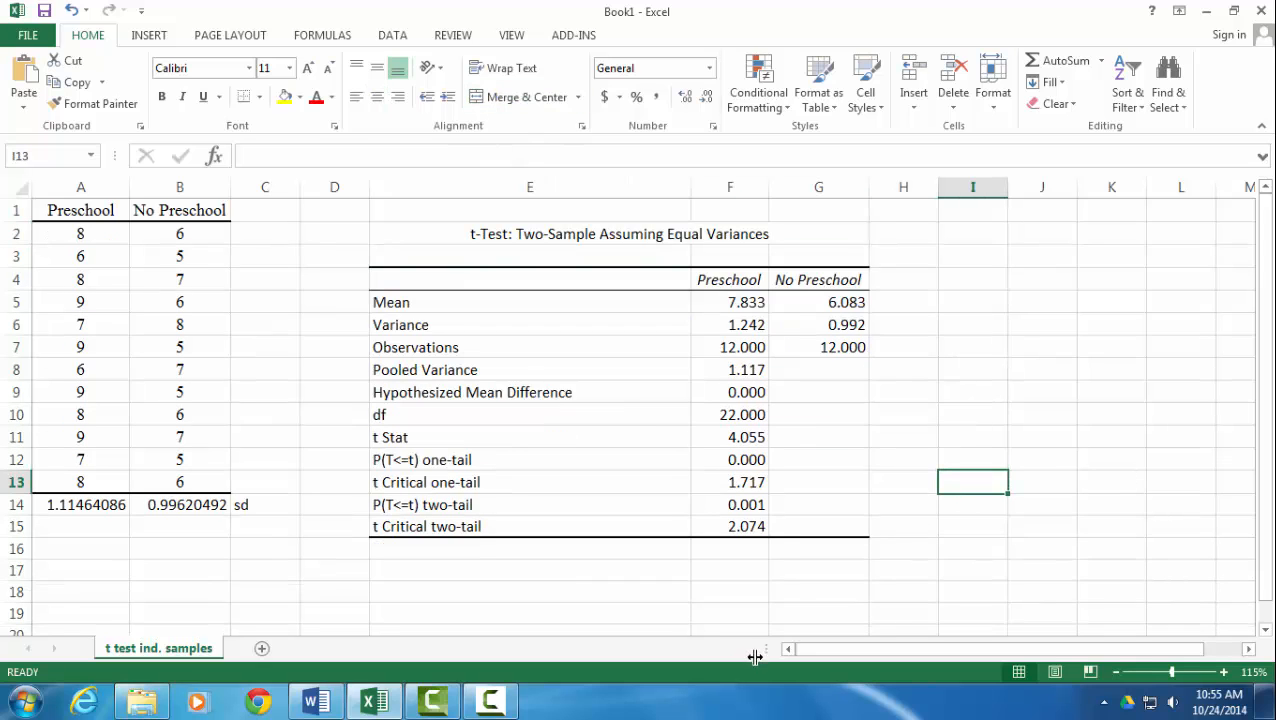
Step: Copy the whole t-test output table in E2:G15
left_click_drag(415, 236, 598, 522)
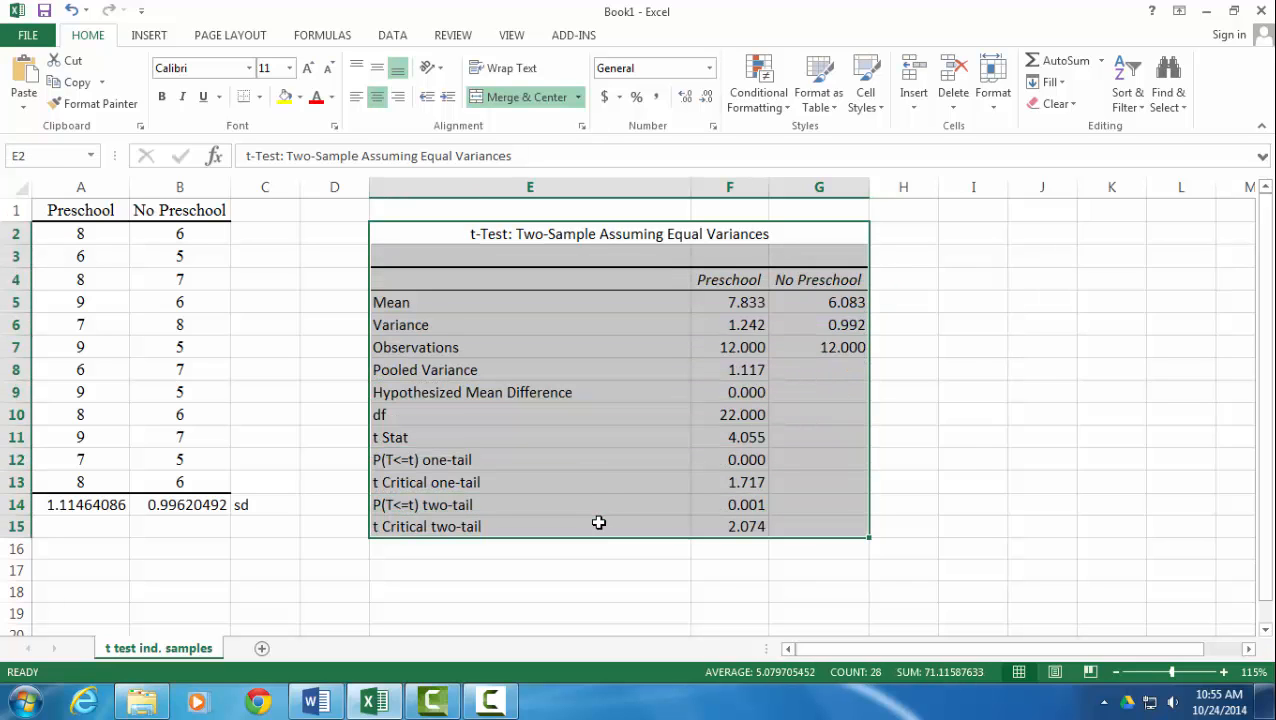
key("ctrl+c")
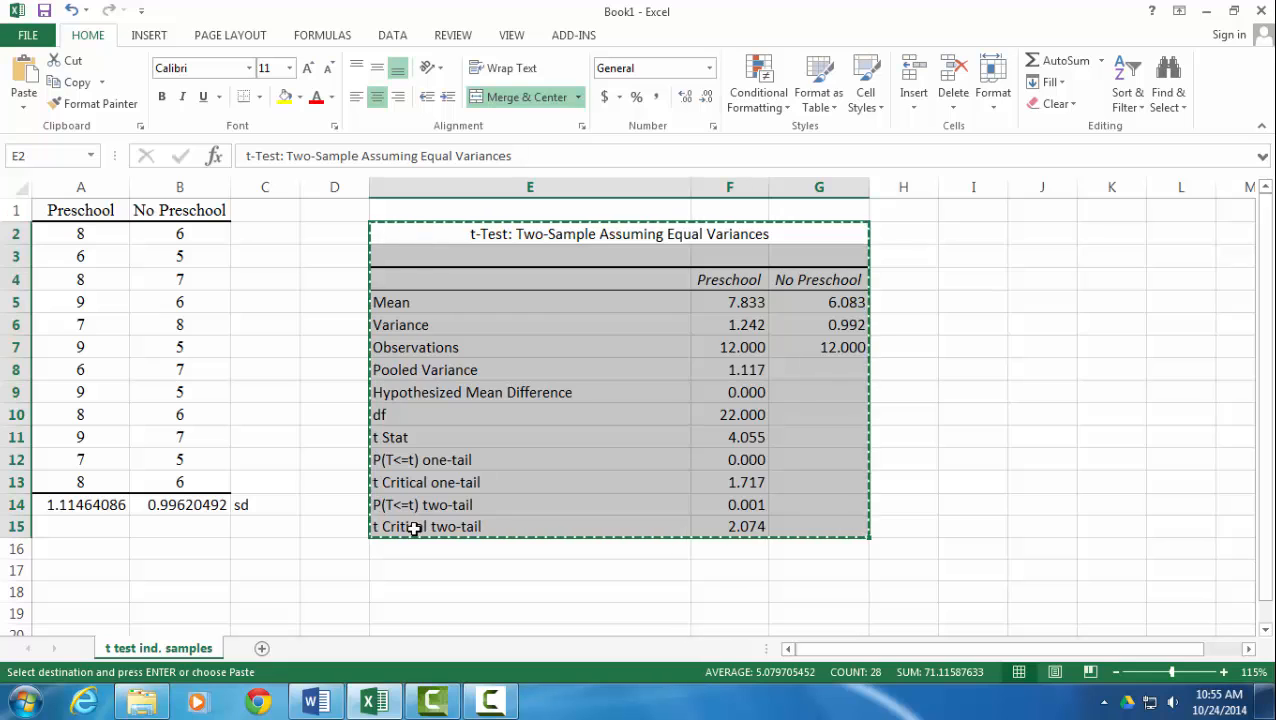
right_click(509, 314)
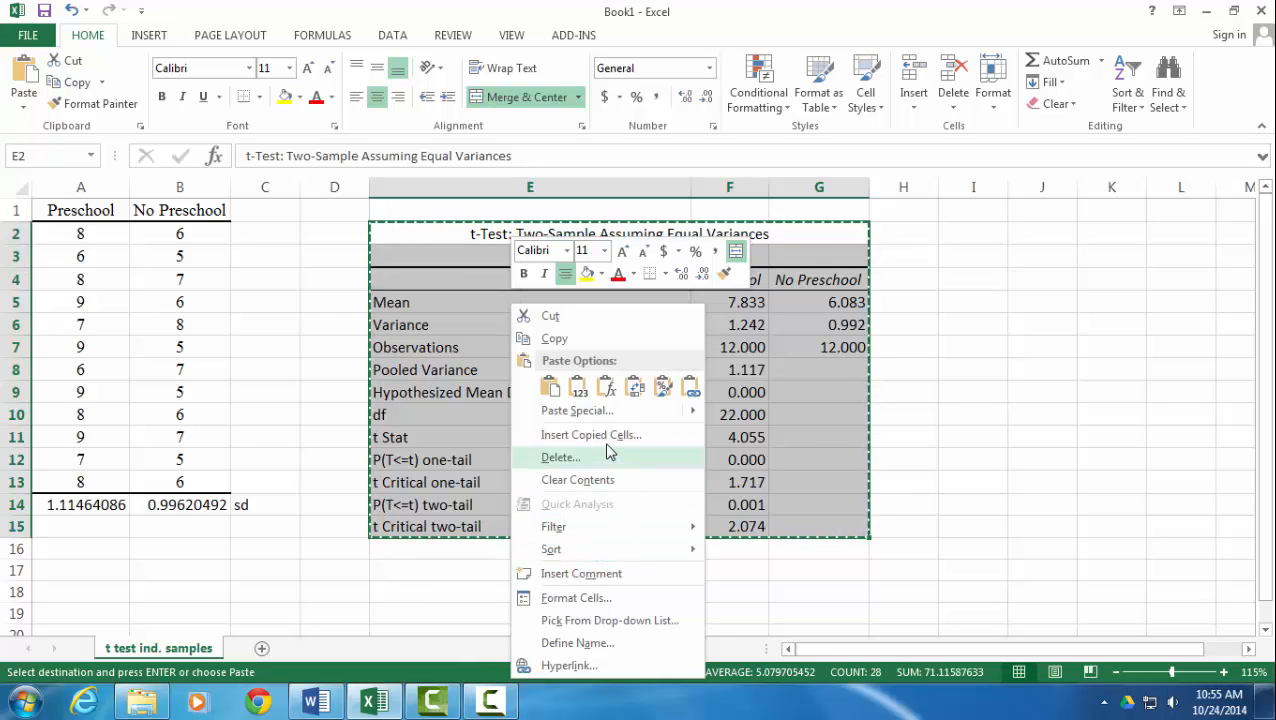
left_click(975, 405)
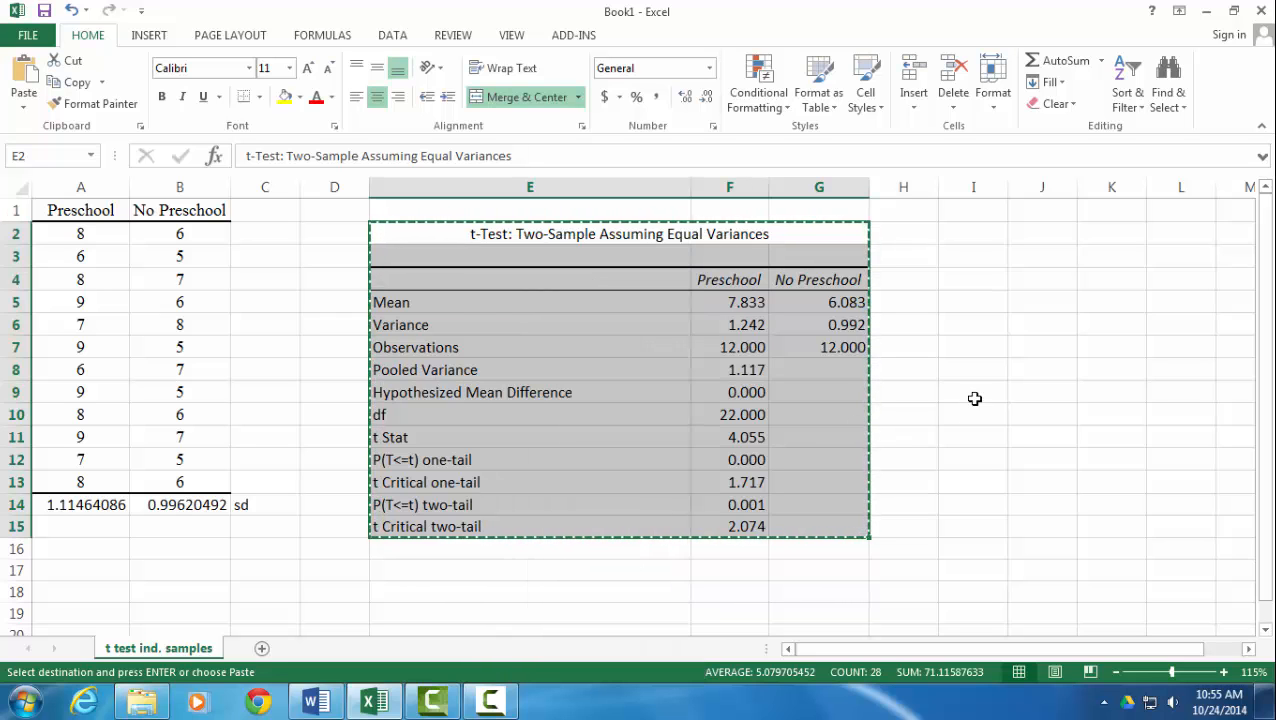
Step: Switch to the Excel Assignment 3 document in Word and paste the copied t-test output below question a as a picture
left_click(311, 704)
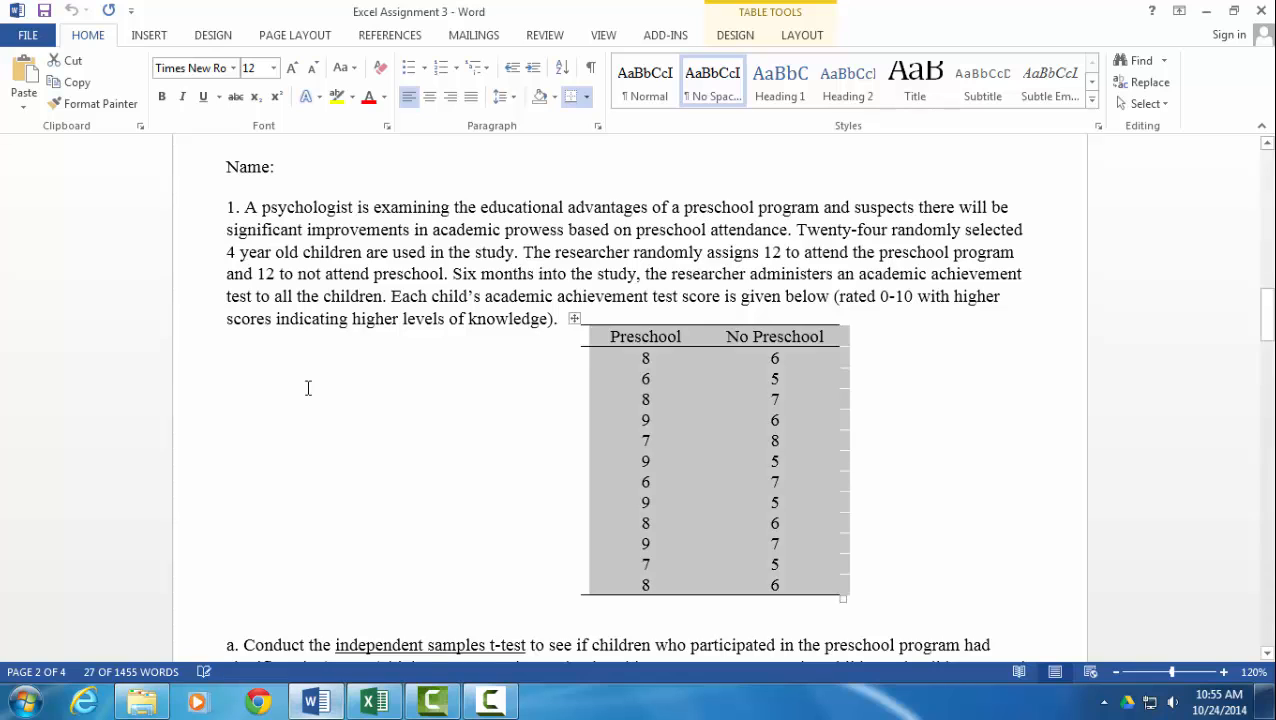
scroll(427, 501, "down", 6)
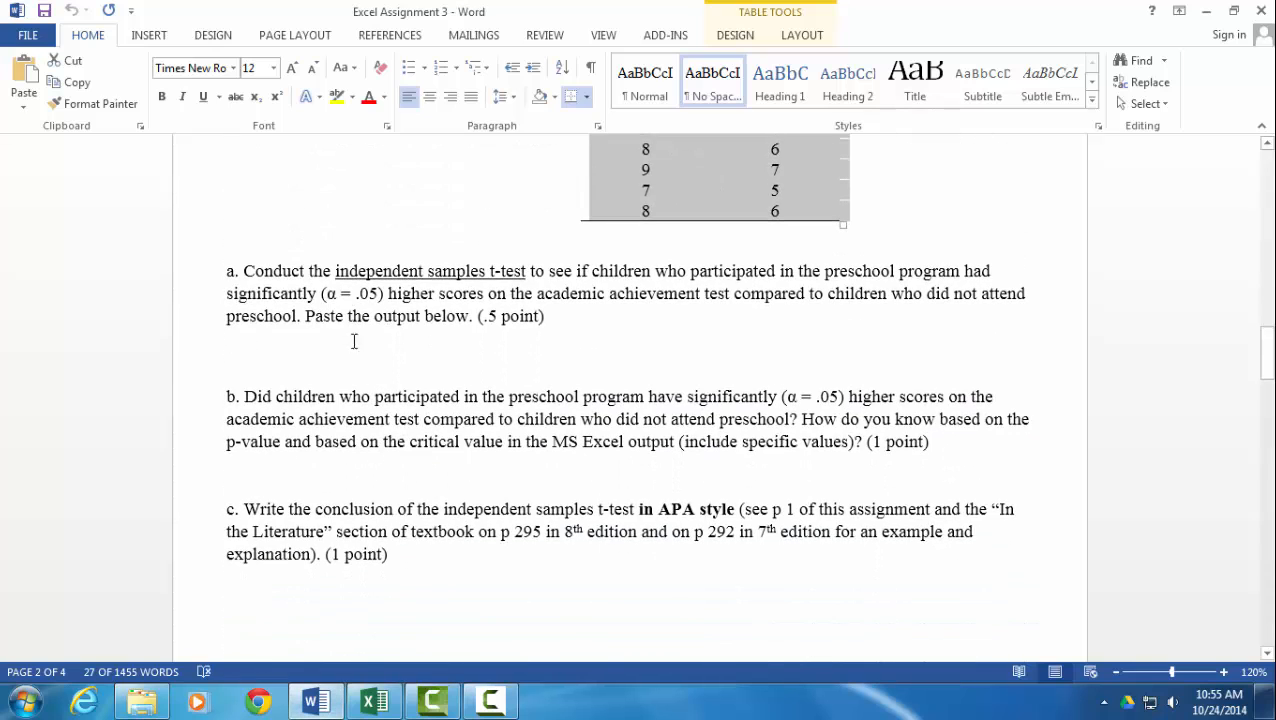
left_click(280, 360)
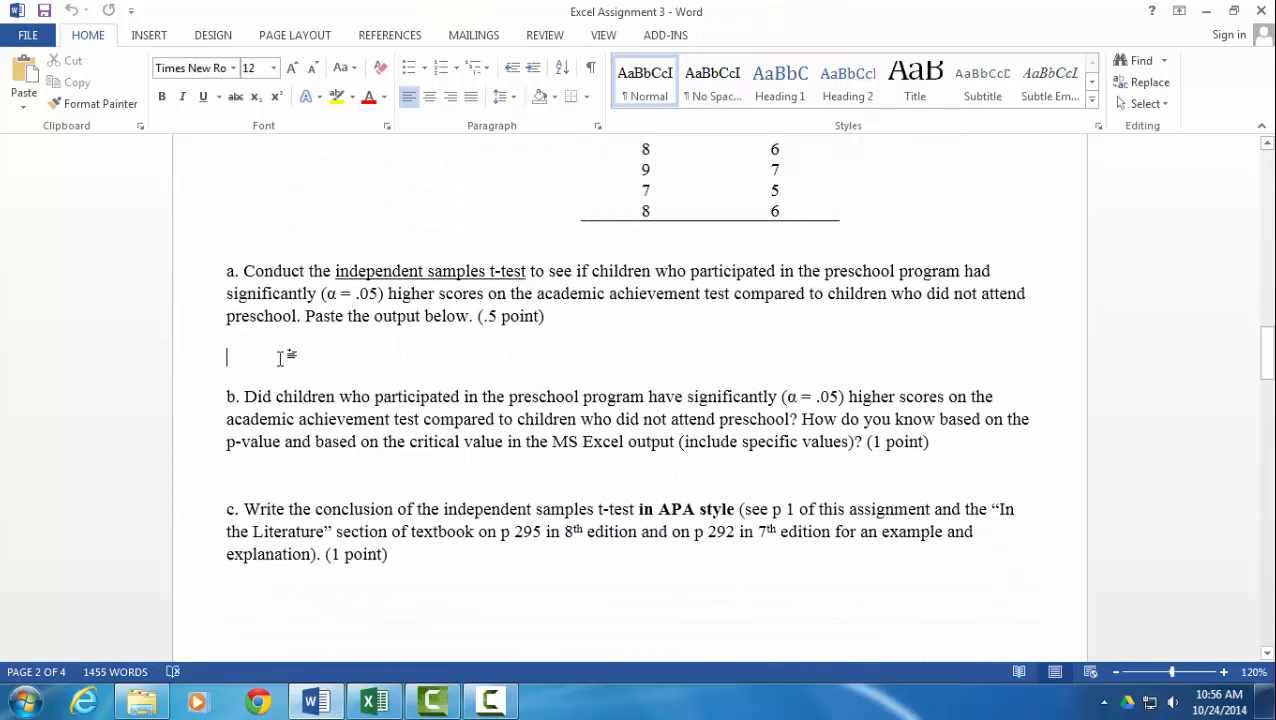
key("ctrl+v")
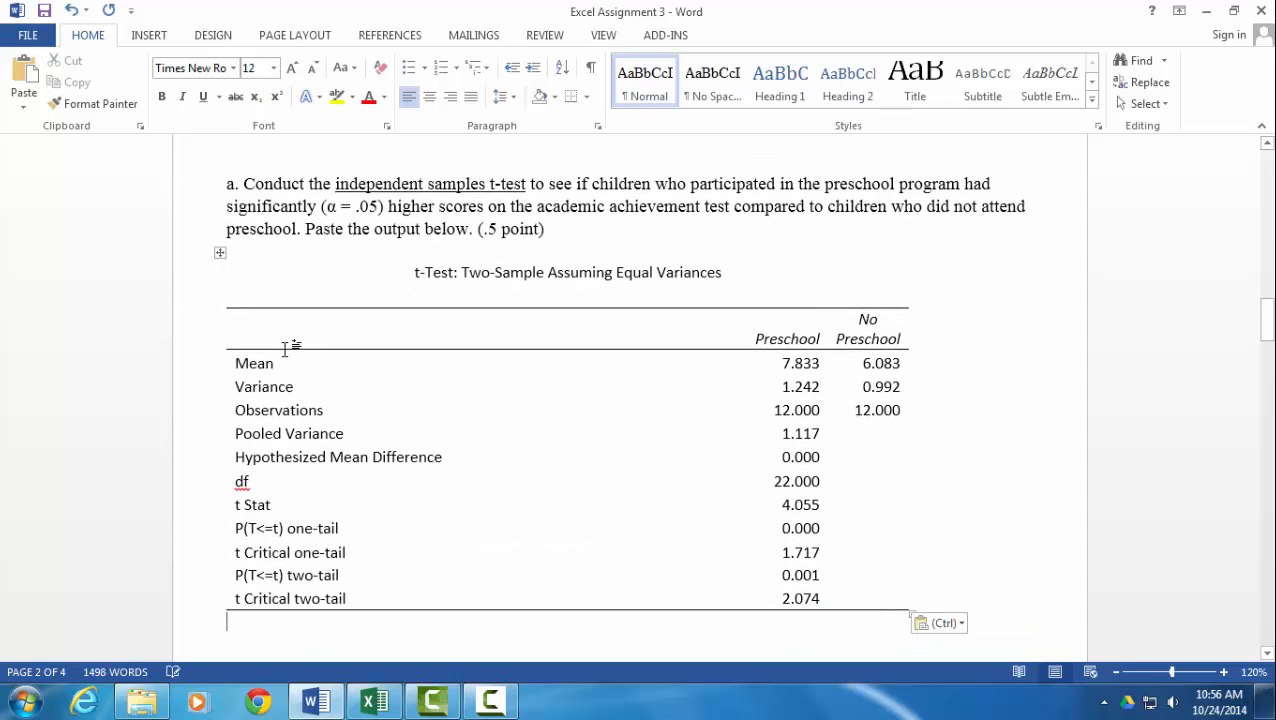
left_click(950, 624)
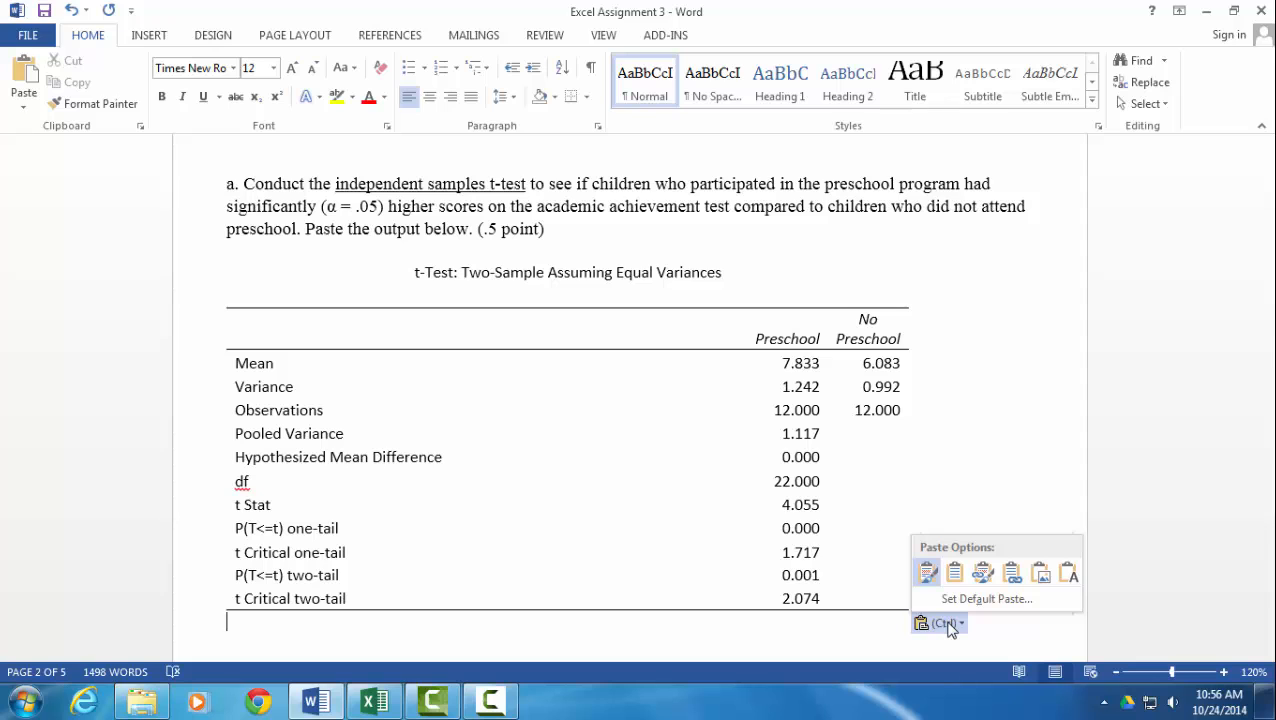
left_click(1040, 573)
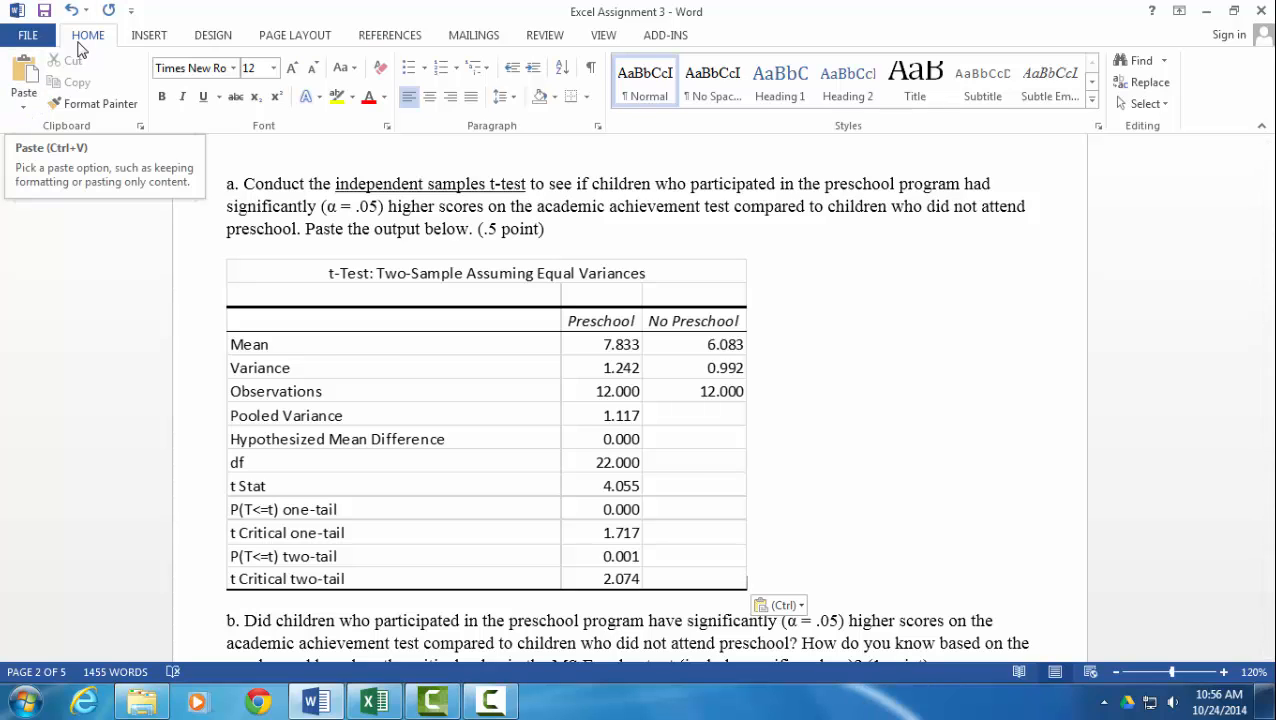
left_click(25, 110)
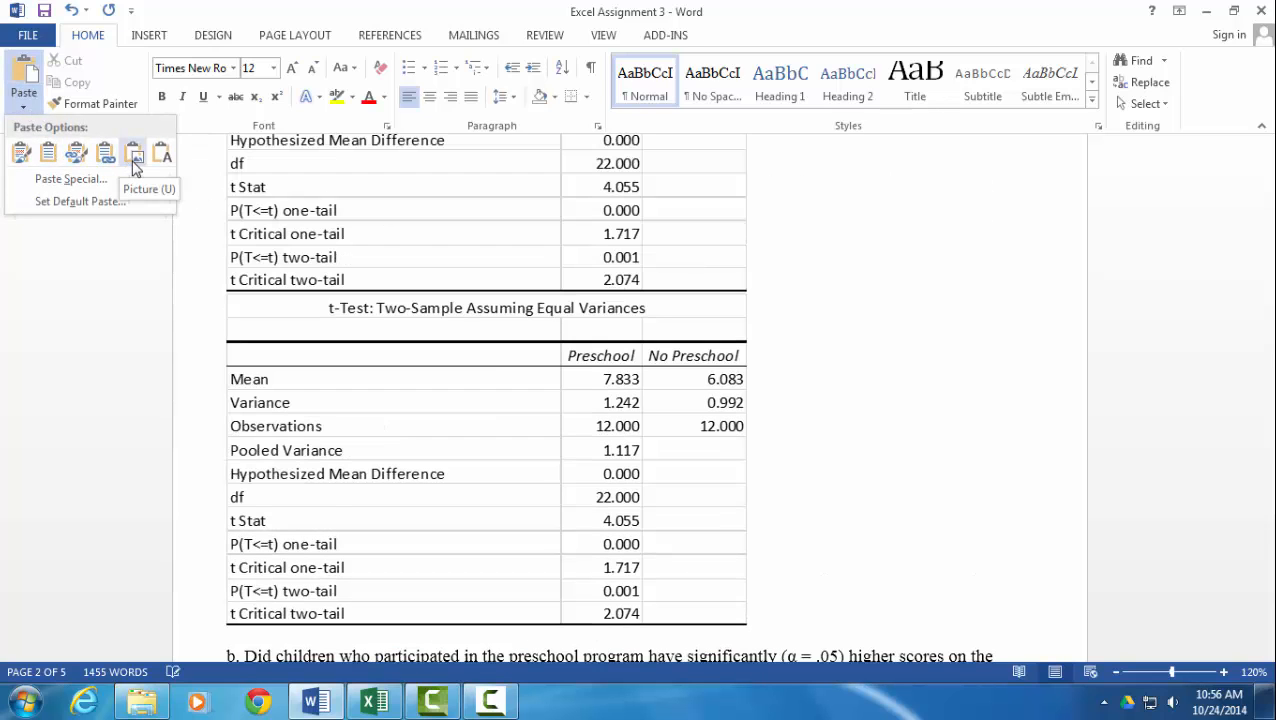
left_click(95, 180)
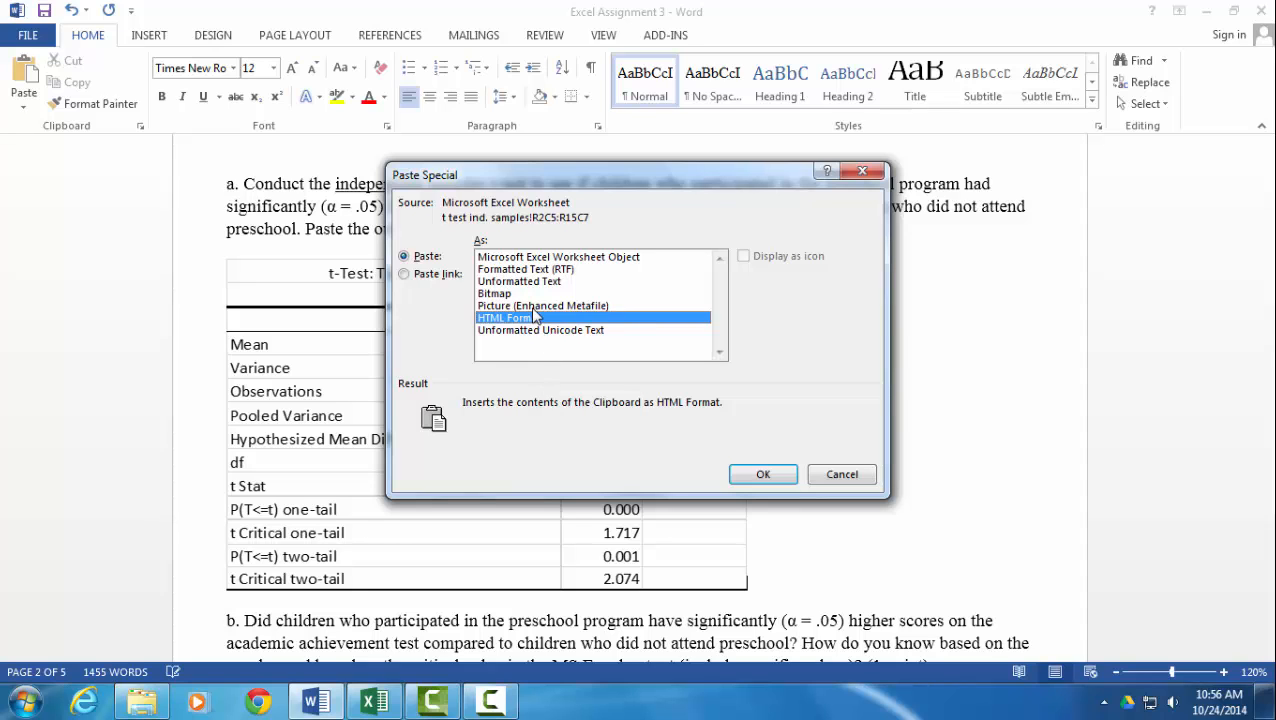
left_click(842, 478)
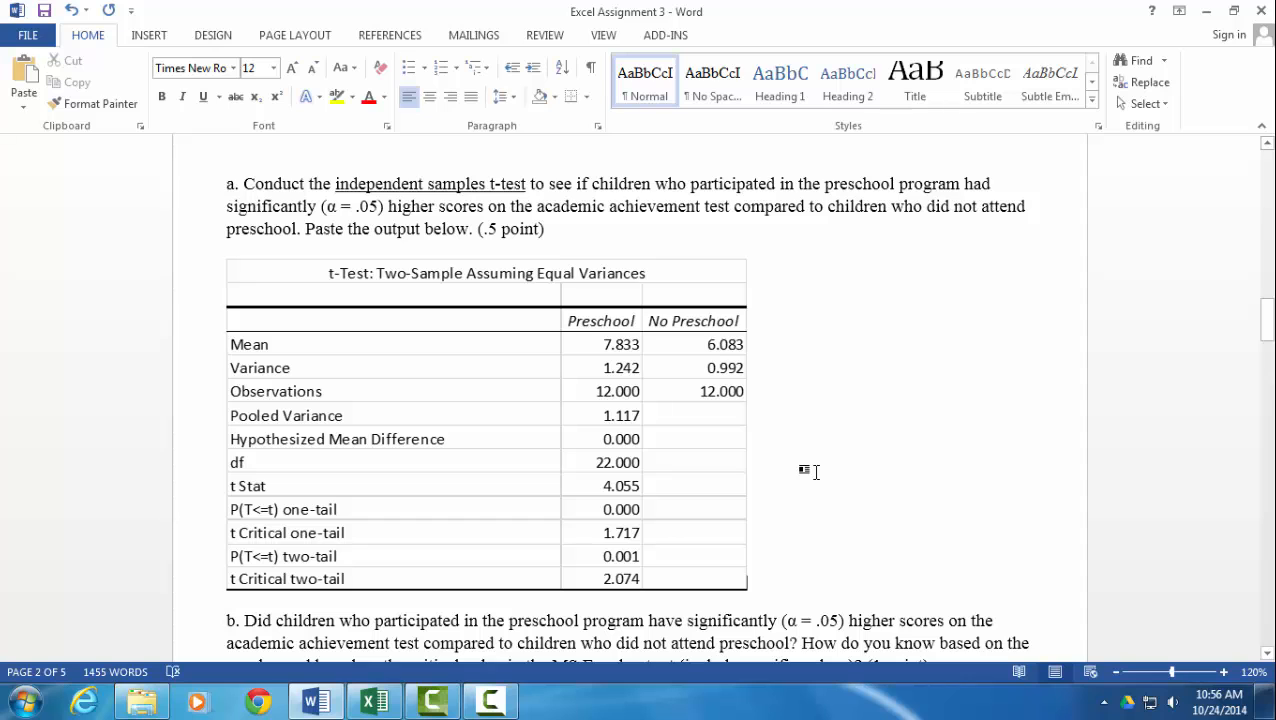
Step: Insert a page break before question b so that it starts on a new page
scroll(826, 455, "down", 2)
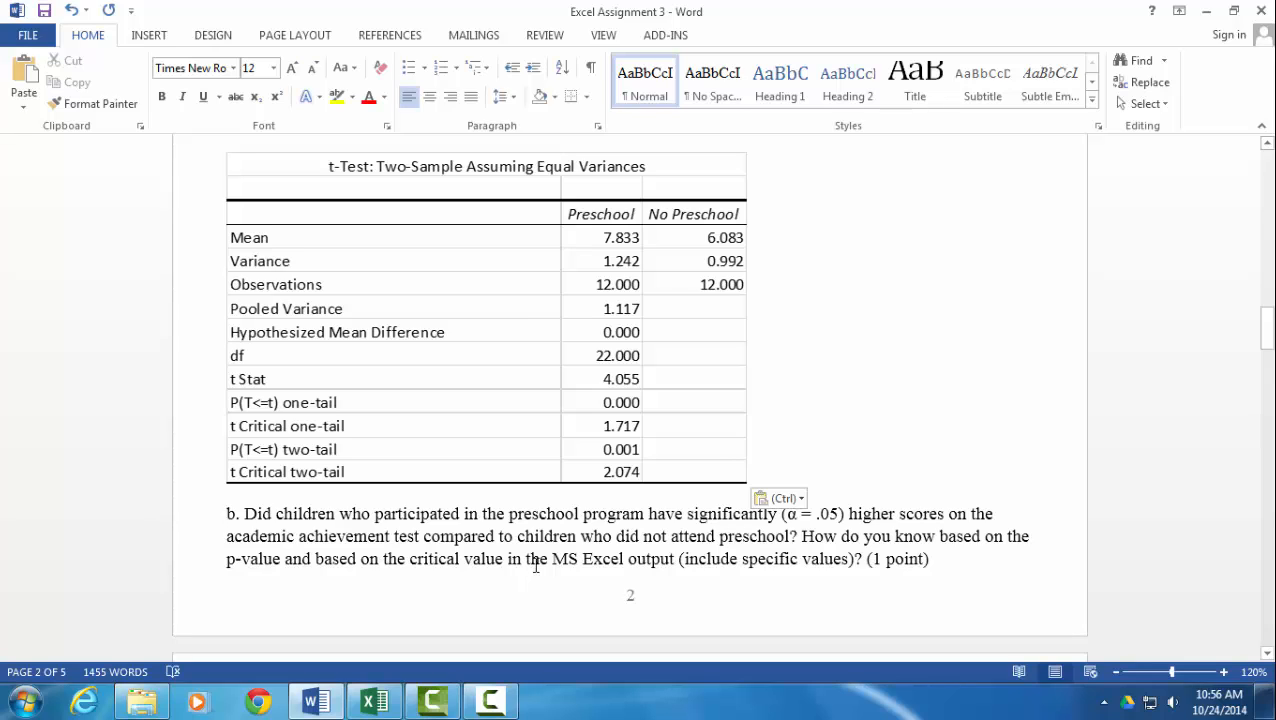
left_click(155, 40)
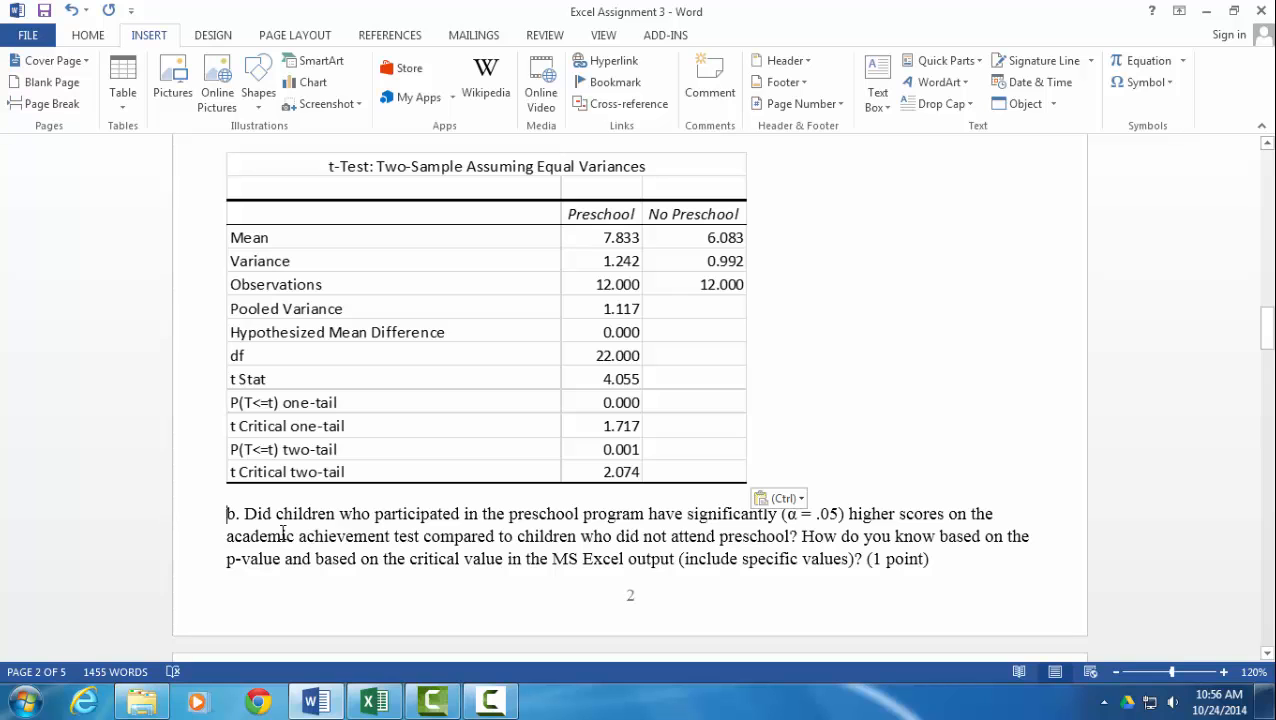
key("ctrl+Return")
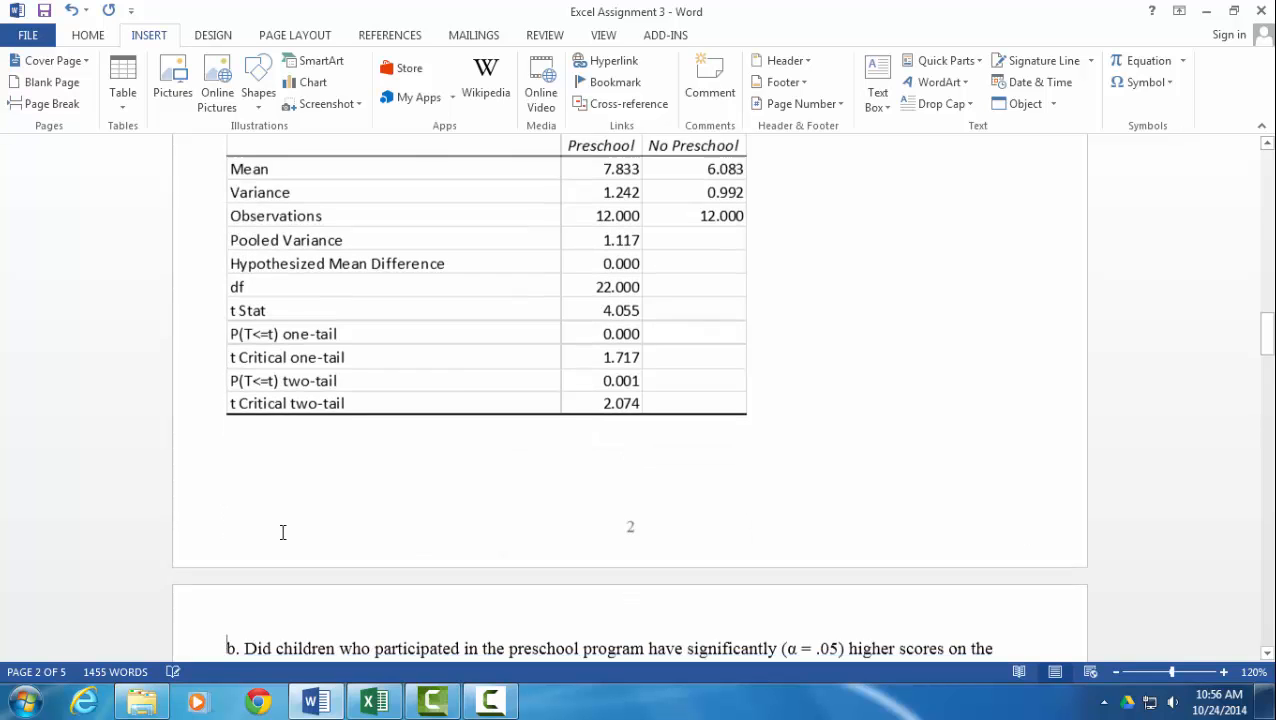
Step: Add a blank line between questions b and c as answer space for question b
scroll(322, 533, "down", 4)
scroll(332, 525, "down", 3)
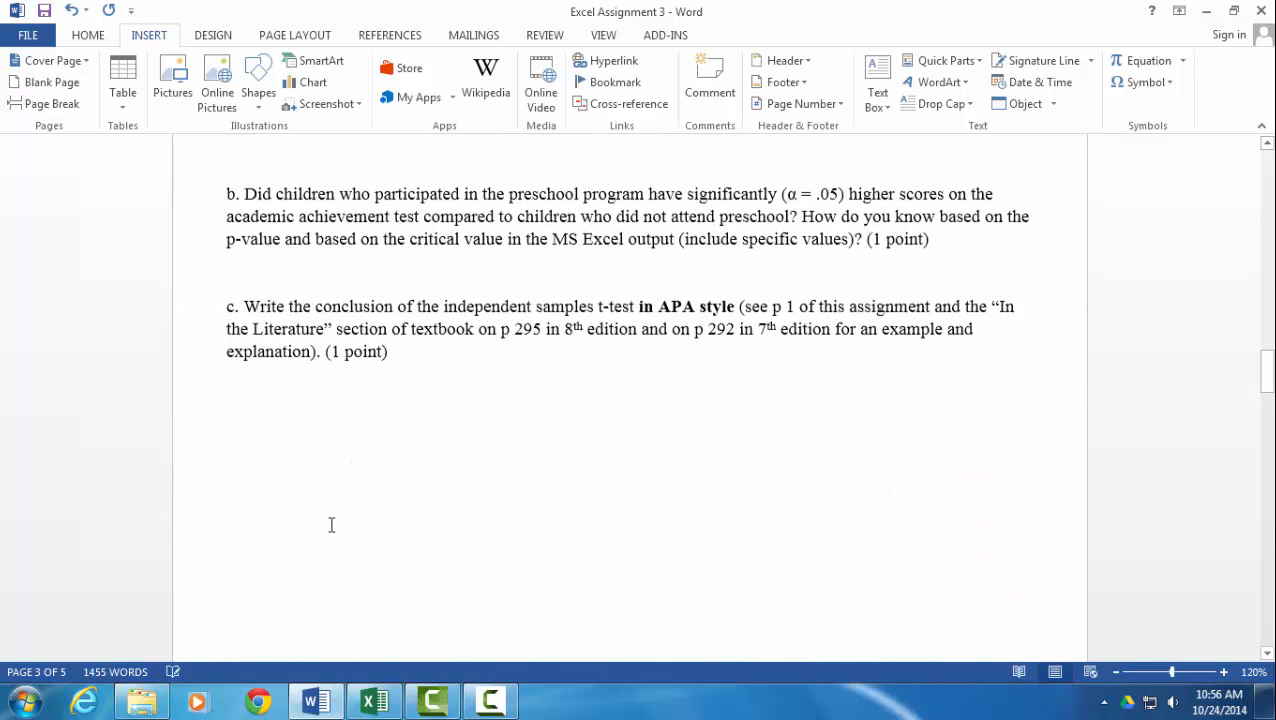
left_click(277, 273)
key("Return")
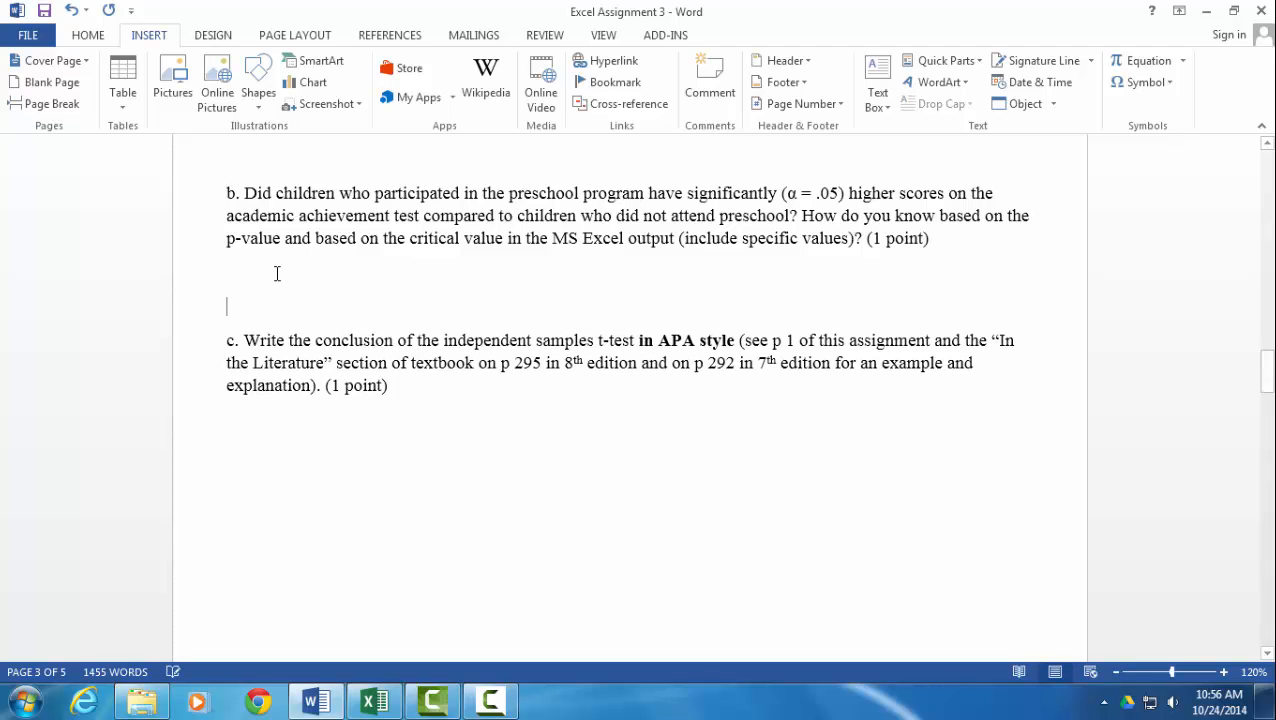
left_click(245, 266)
Step: Examine question b against the p-values, t Stat and critical values in the pasted t-test output
double_click(870, 193)
left_click(904, 256)
scroll(749, 328, "up", 6)
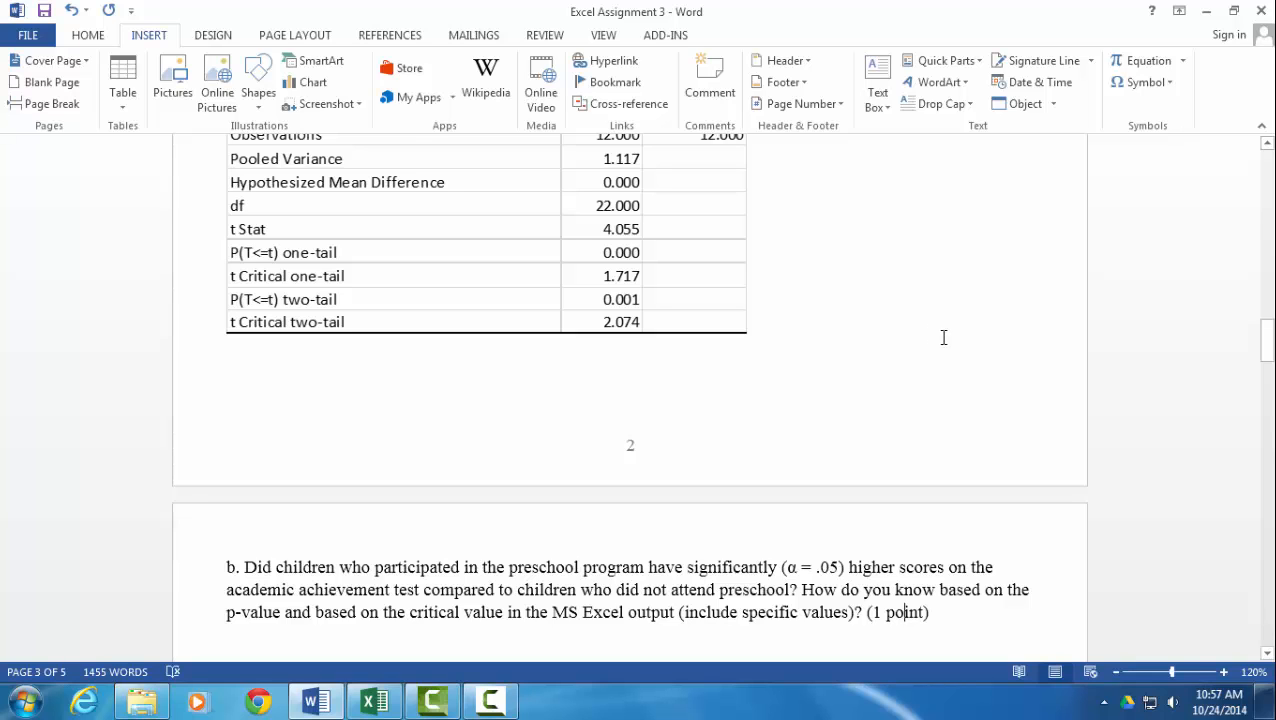
scroll(932, 389, "down", 2)
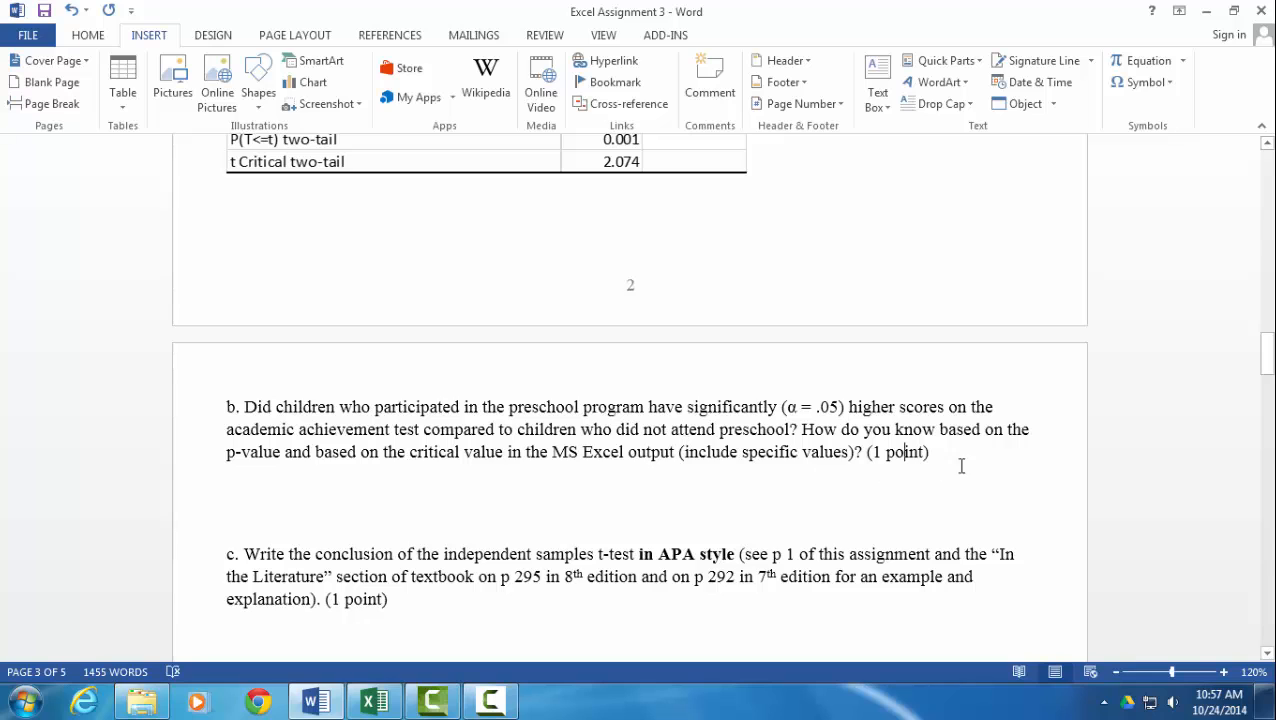
scroll(577, 477, "up", 2)
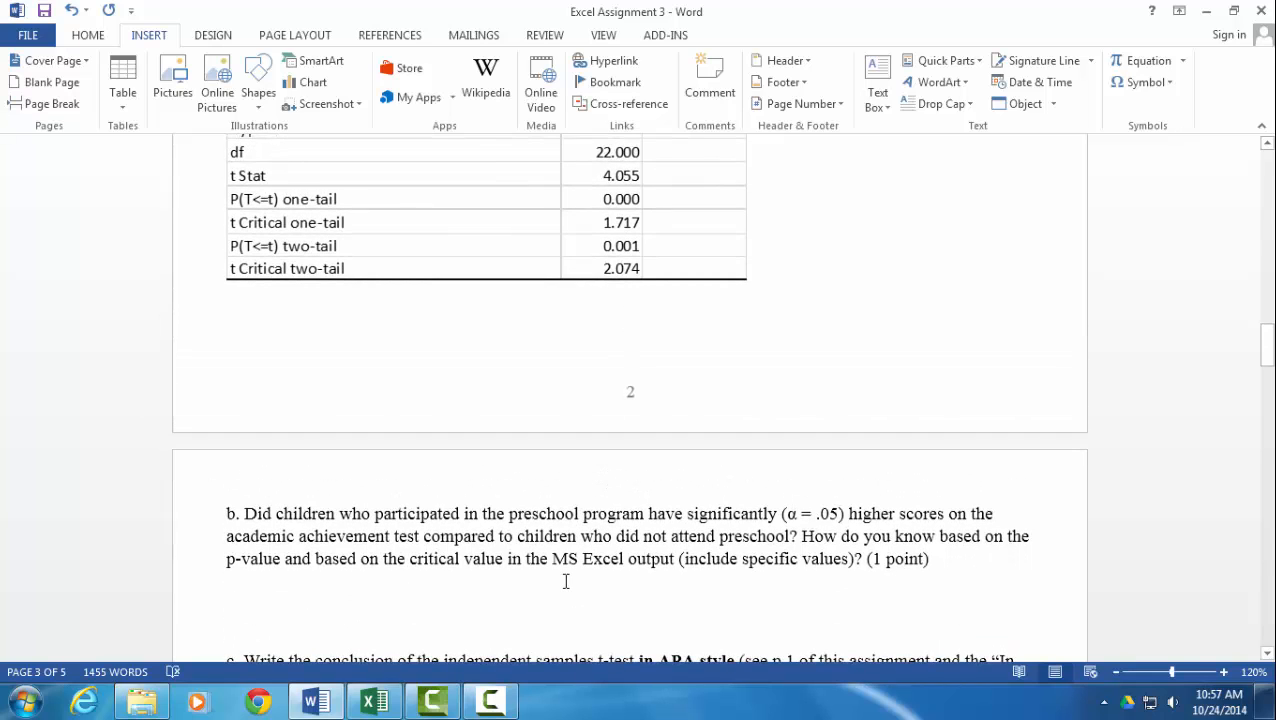
scroll(560, 594, "up", 1)
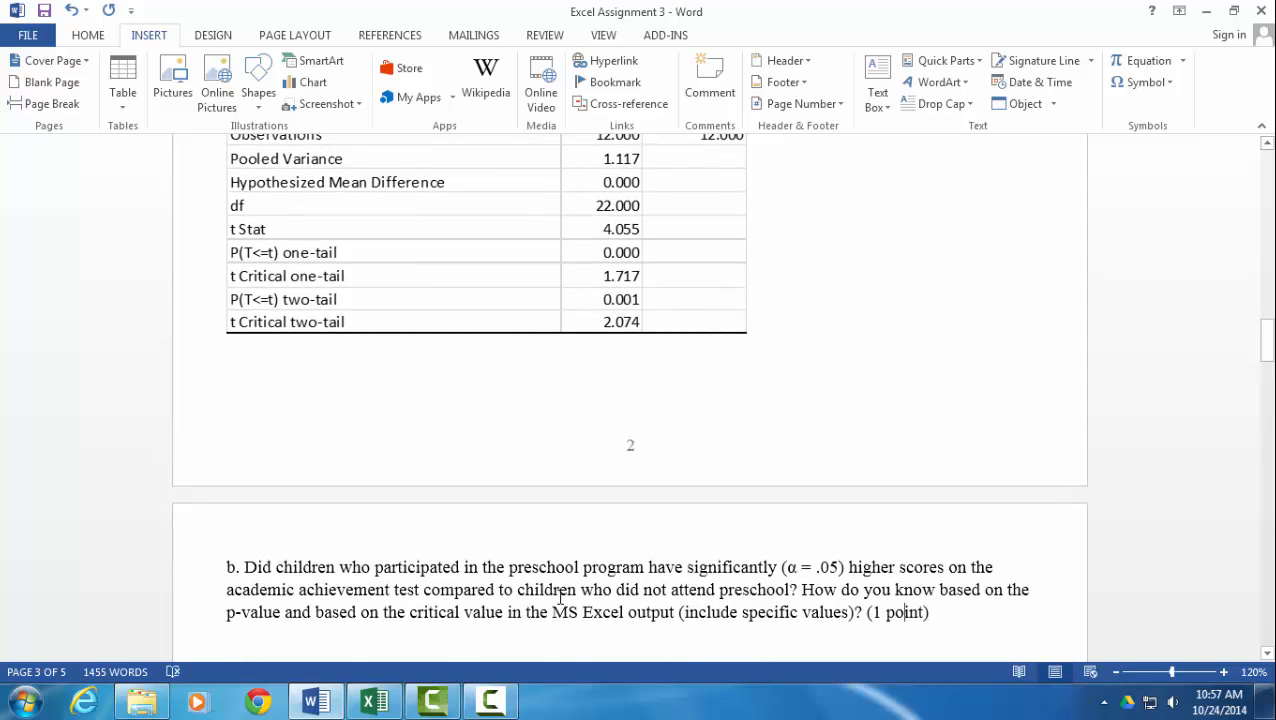
scroll(560, 594, "down", 1)
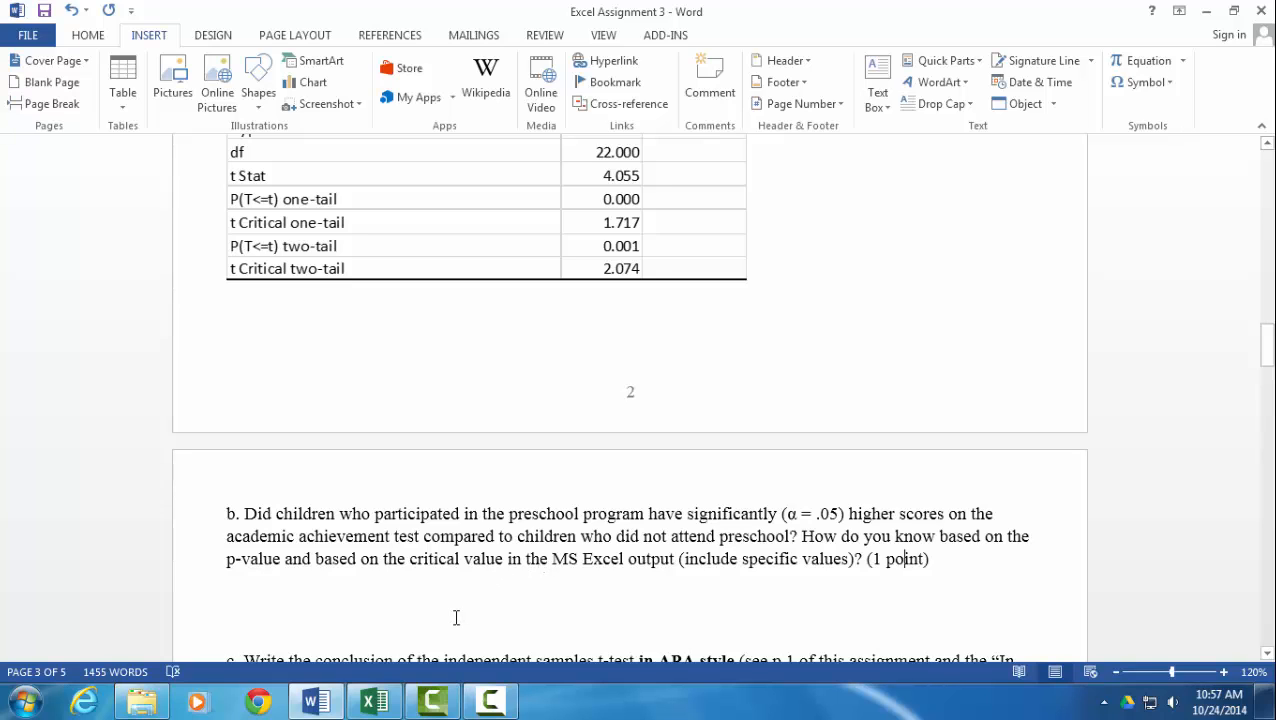
scroll(456, 604, "up", 1)
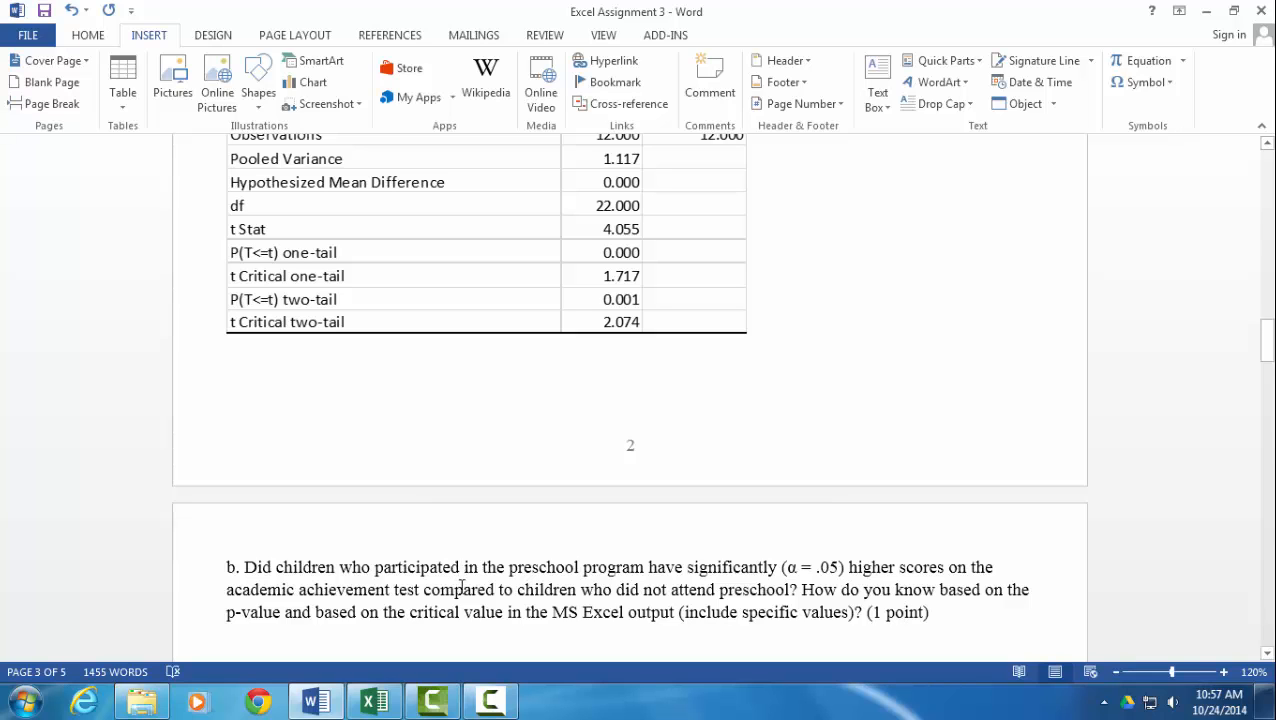
scroll(464, 581, "down", 2)
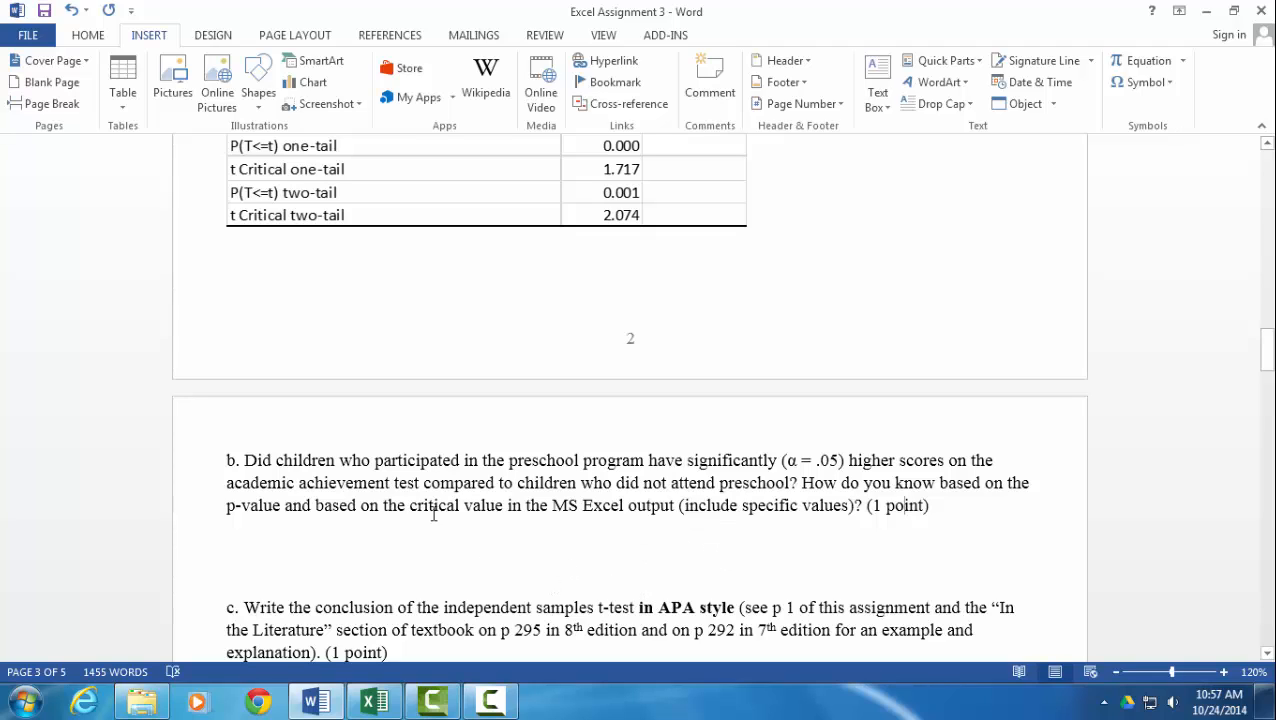
scroll(497, 540, "up", 3)
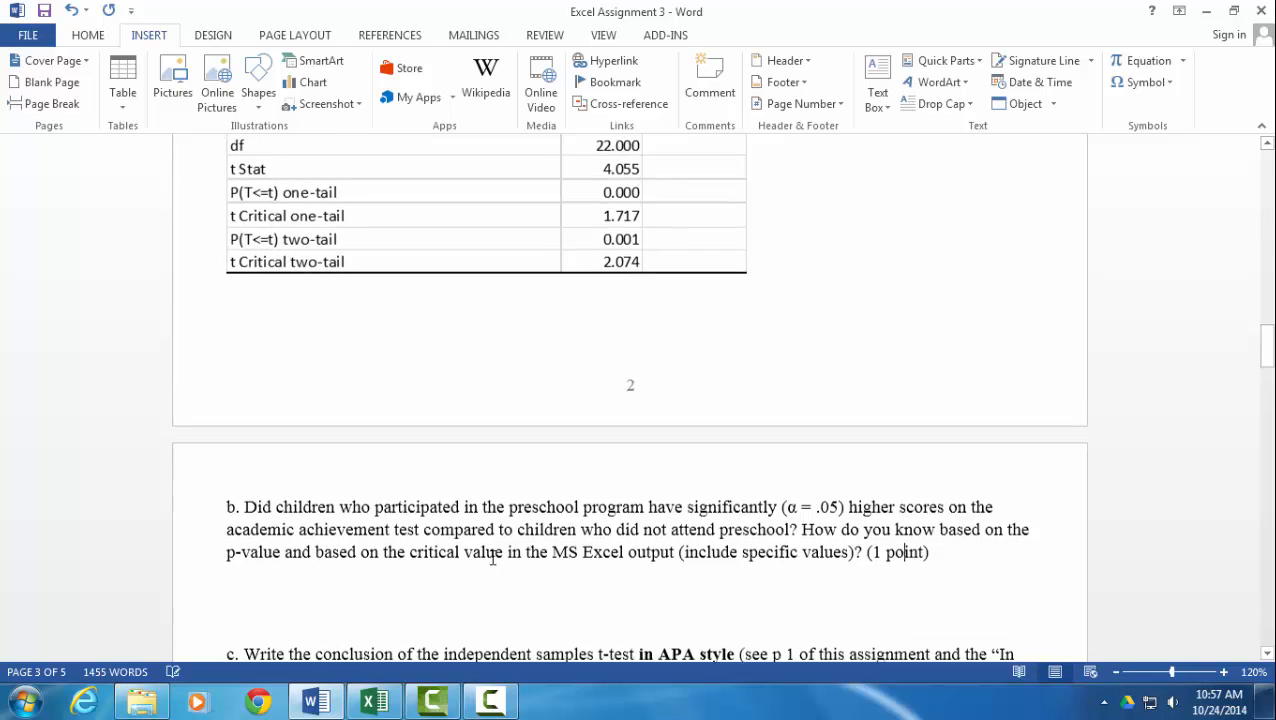
scroll(436, 456, "down", 3)
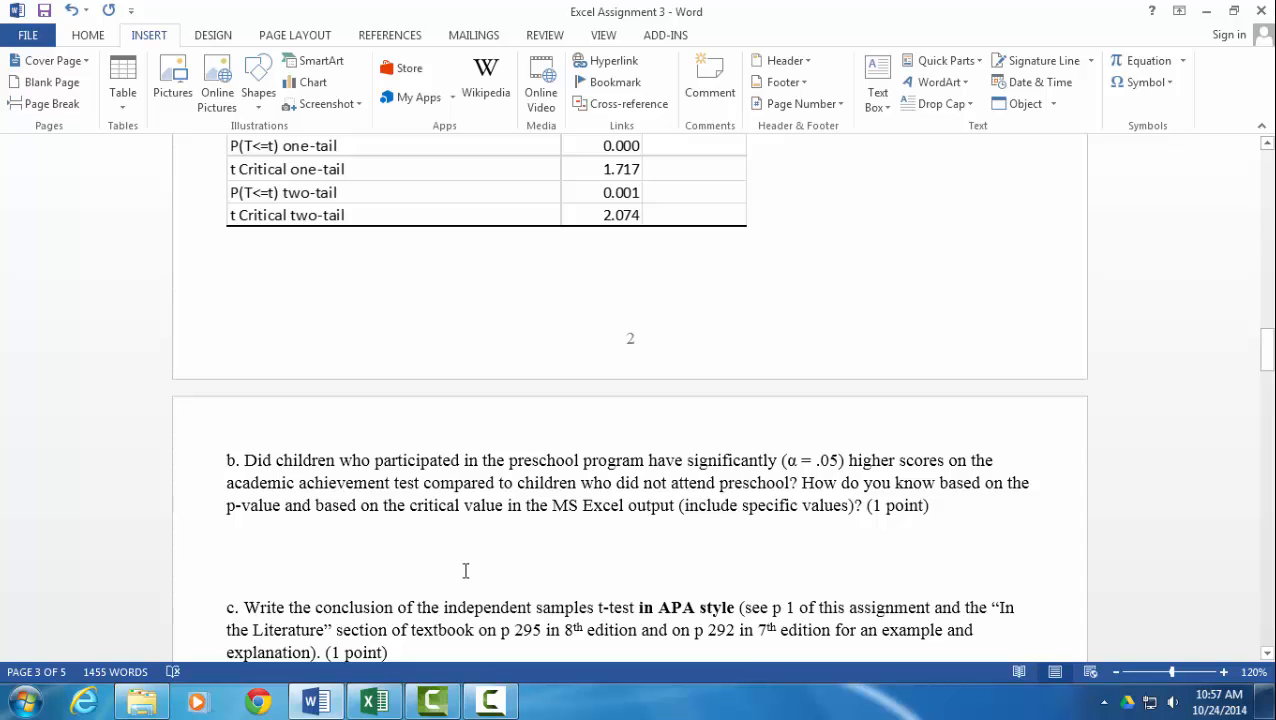
scroll(420, 400, "up", 2)
scroll(546, 510, "down", 1)
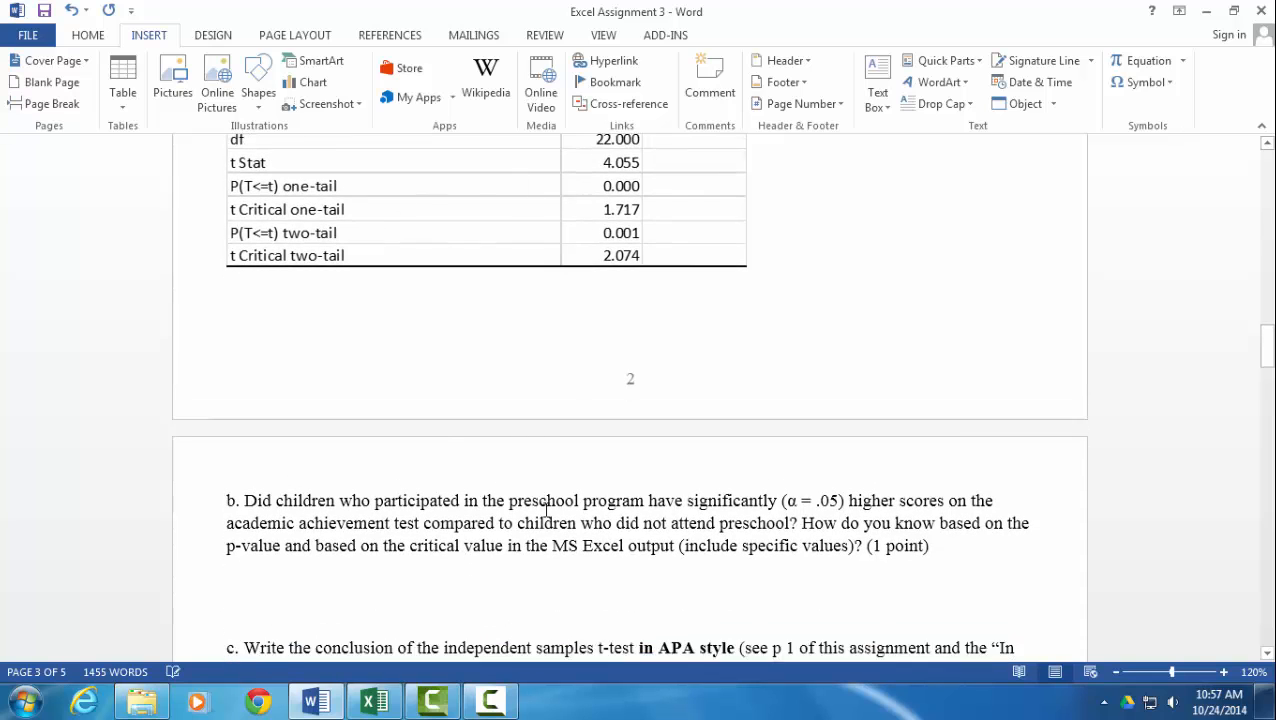
scroll(546, 510, "down", 3)
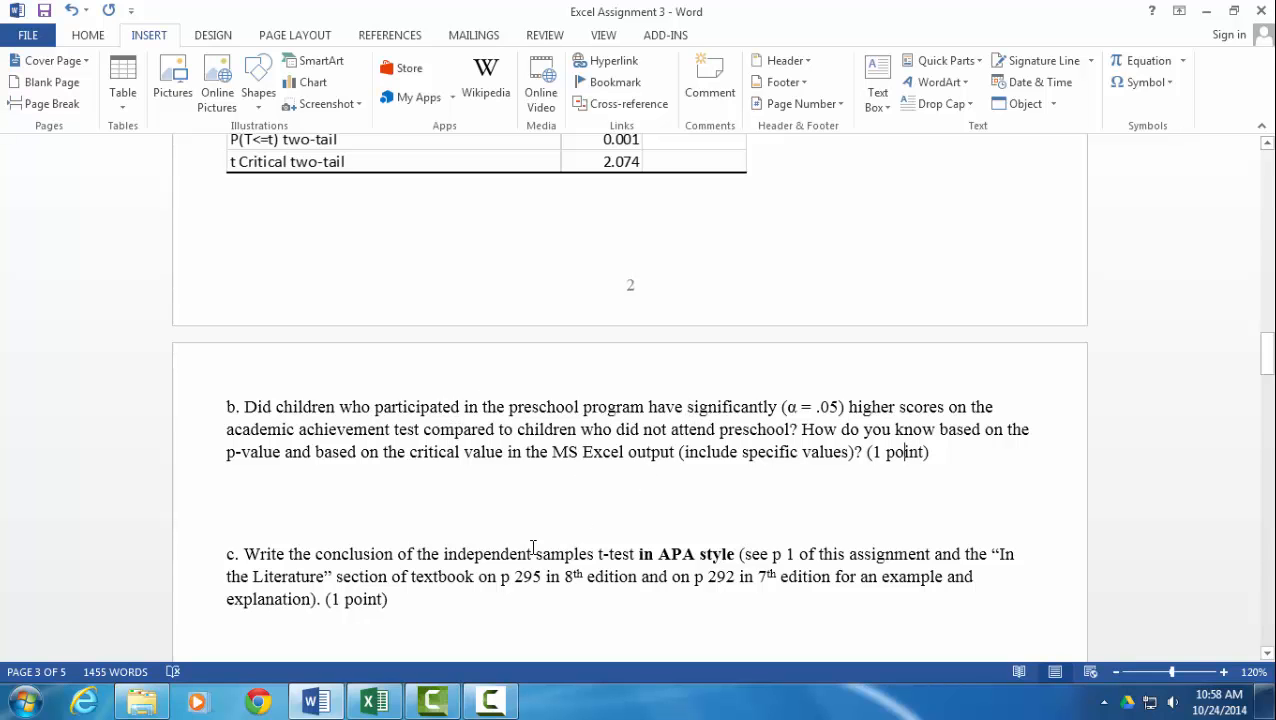
Step: Read question c on the t-test conclusion and compare it with the APA style write-up guidelines and example on page 1
scroll(533, 547, "down", 8)
scroll(516, 521, "up", 3)
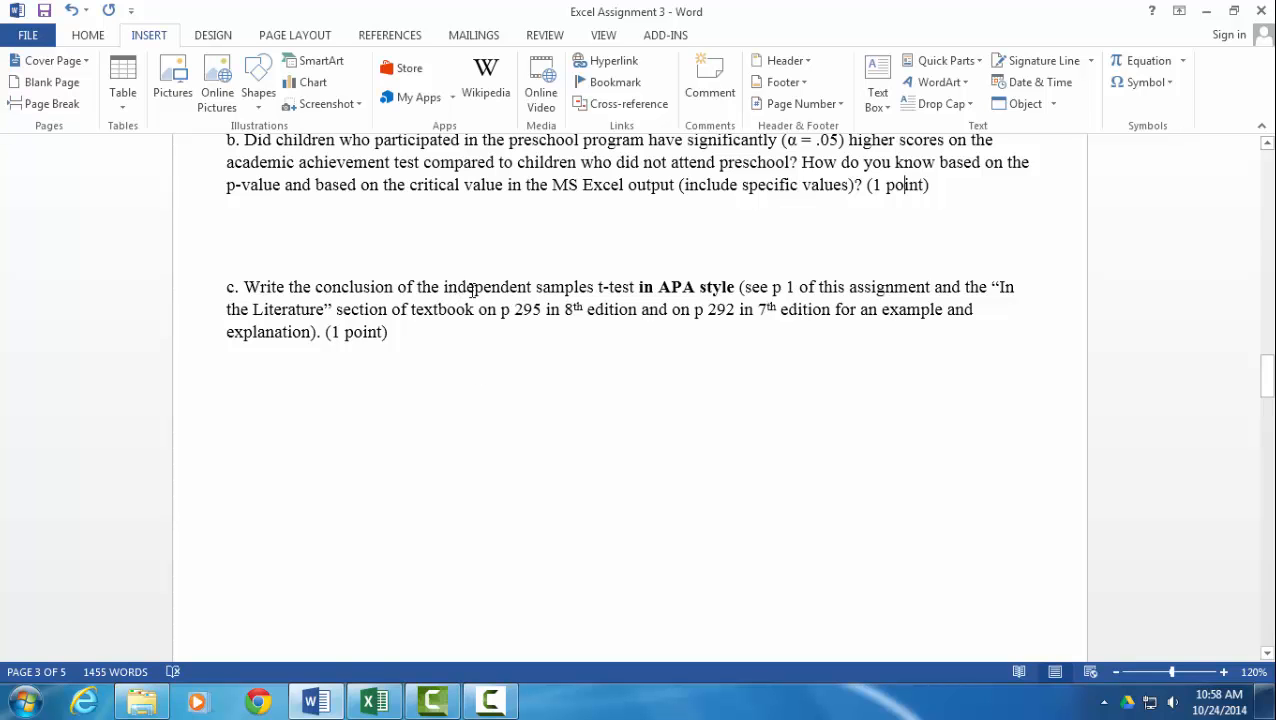
scroll(621, 439, "up", 15)
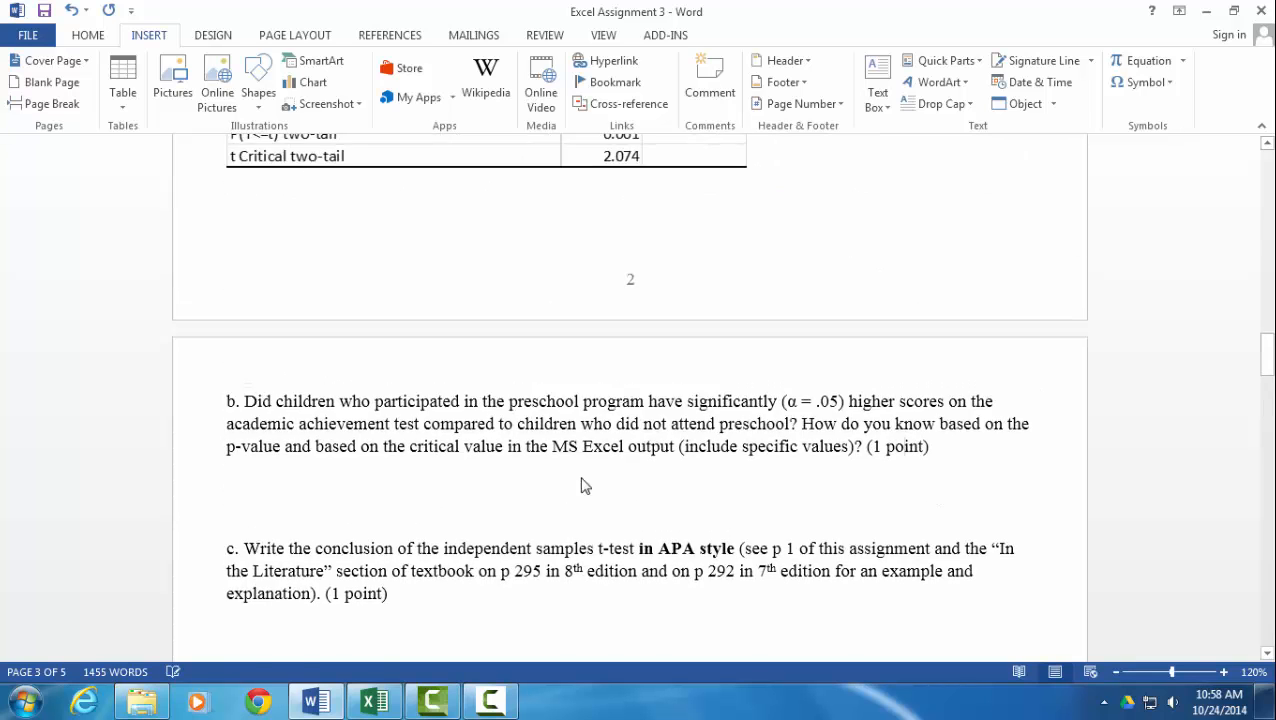
scroll(524, 450, "up", 20)
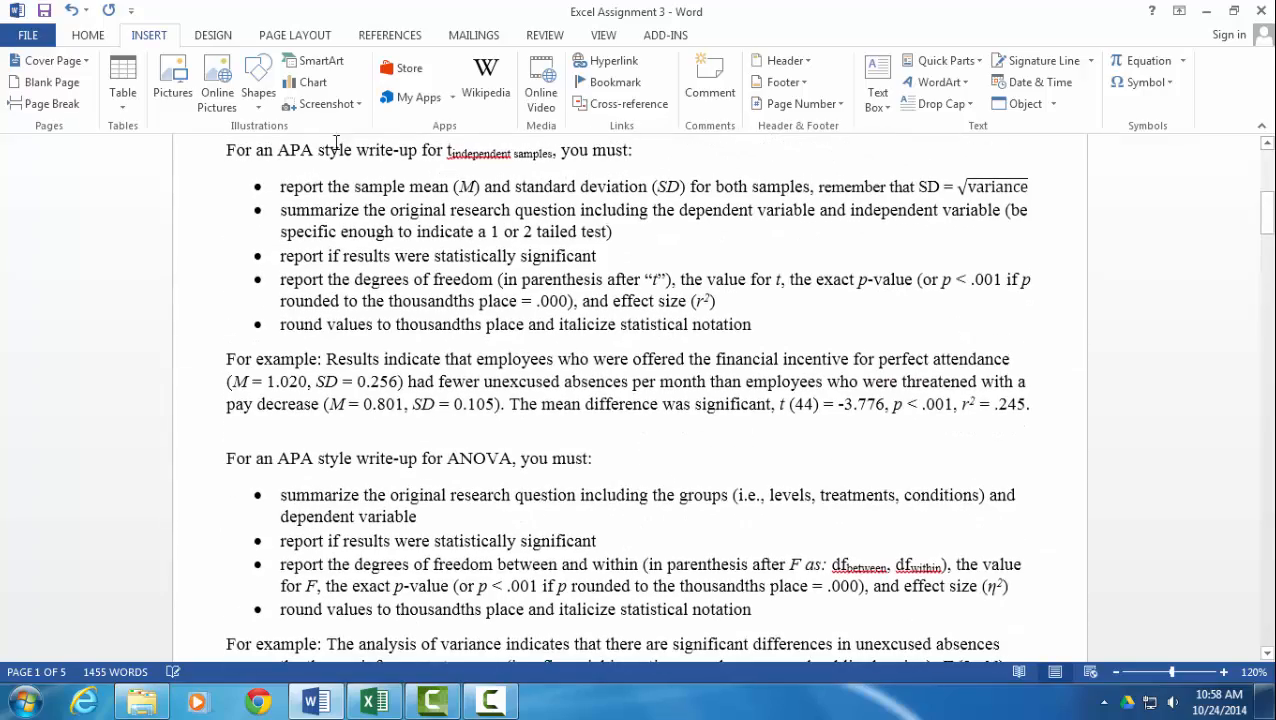
scroll(433, 334, "down", 20)
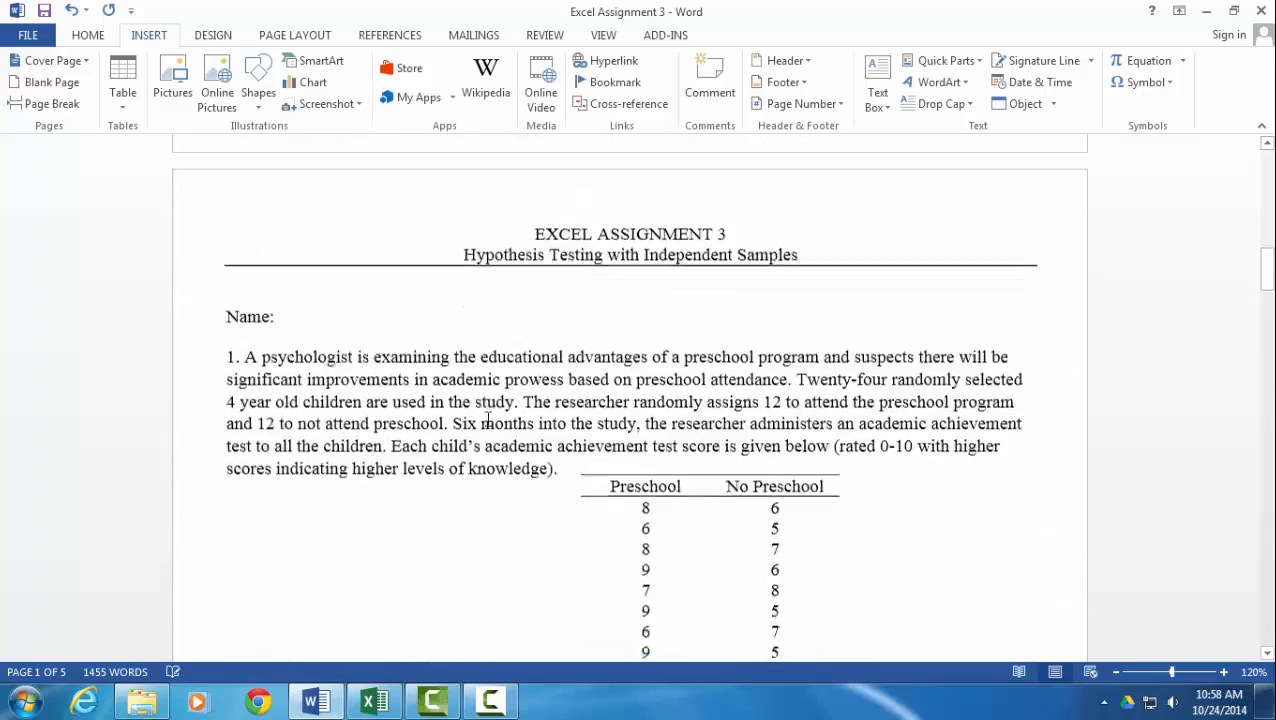
scroll(444, 415, "down", 3)
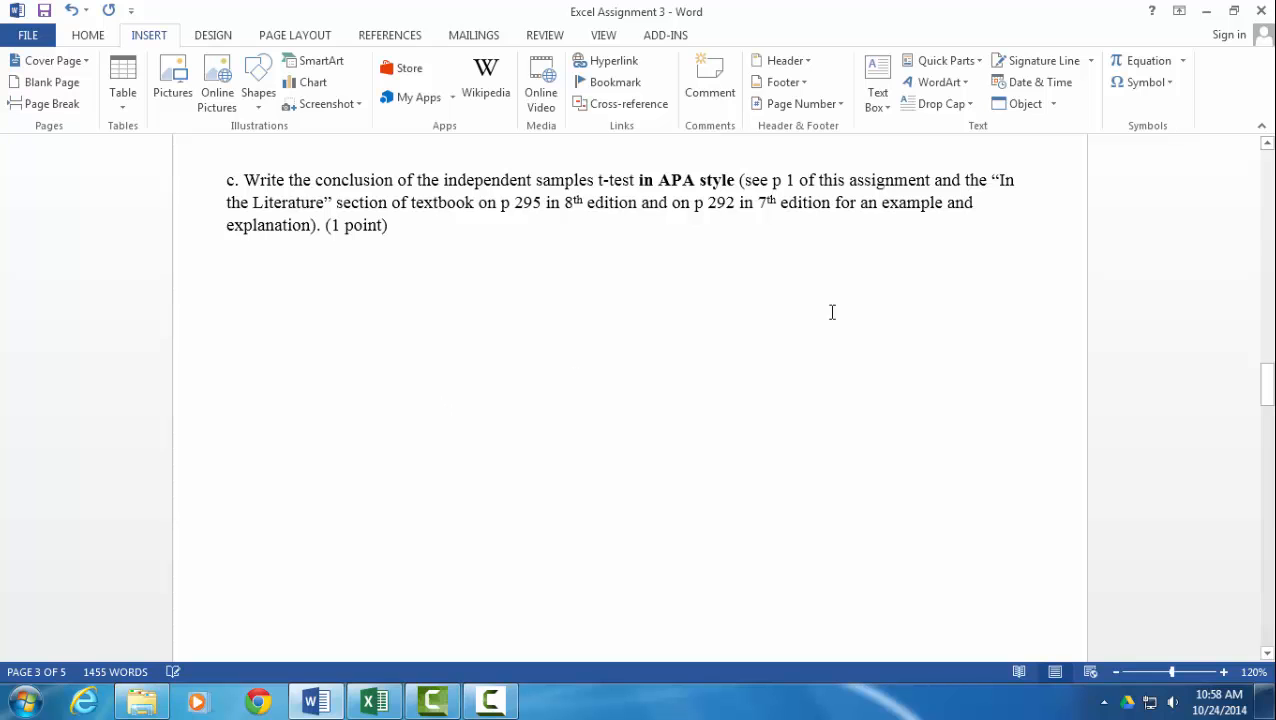
Step: Examine problem 2's ADHD meditation study description and the scores of the Audio, Parent and No Meditation groups
scroll(390, 312, "down", 20)
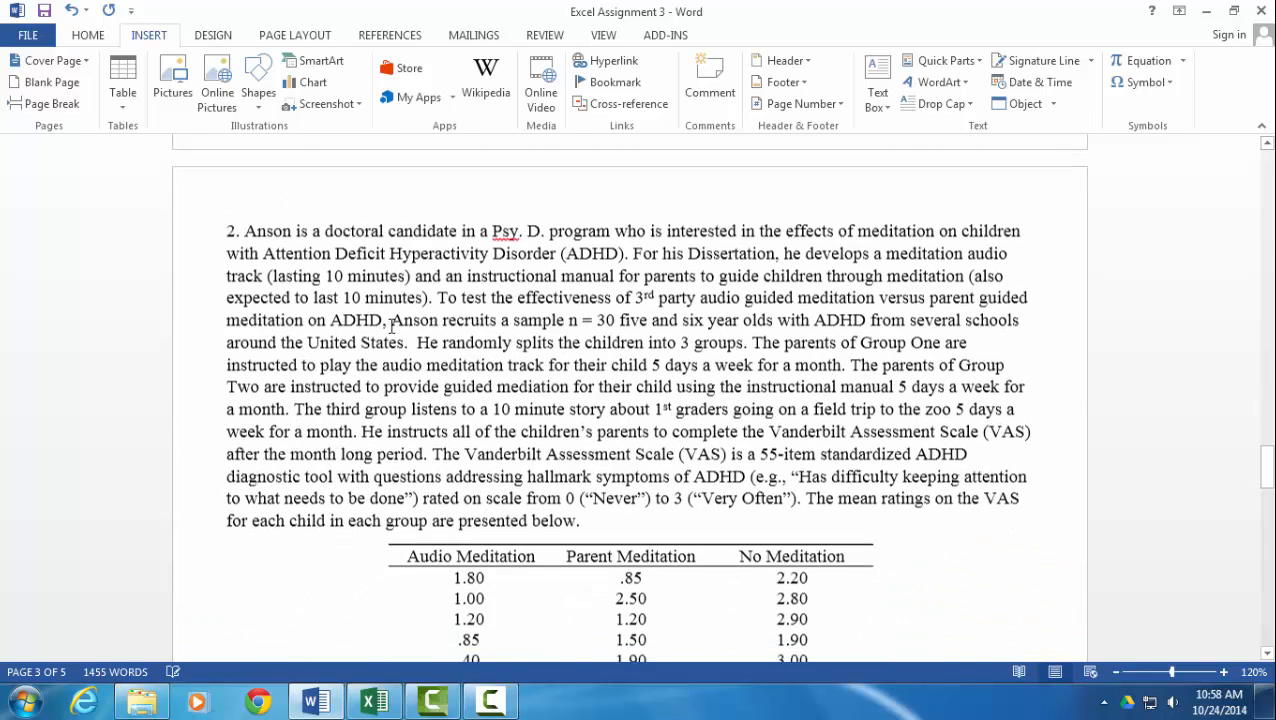
scroll(391, 324, "down", 1)
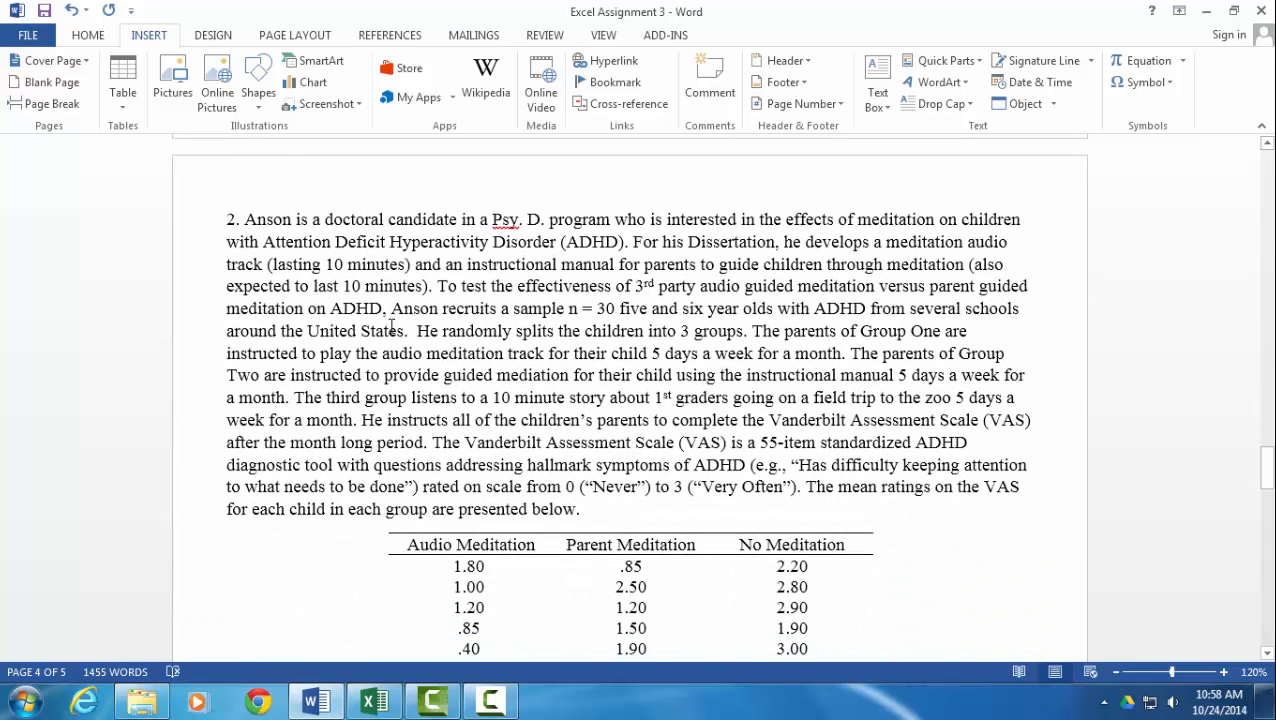
scroll(395, 323, "down", 3)
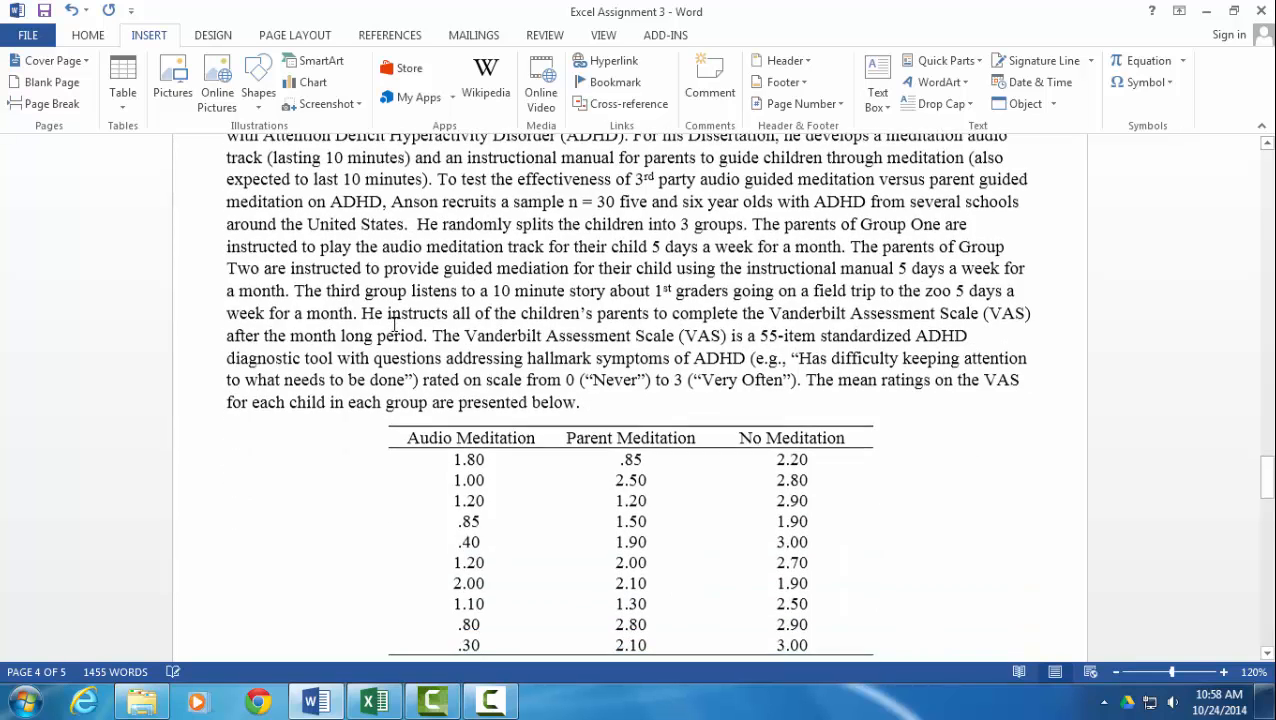
scroll(395, 323, "up", 2)
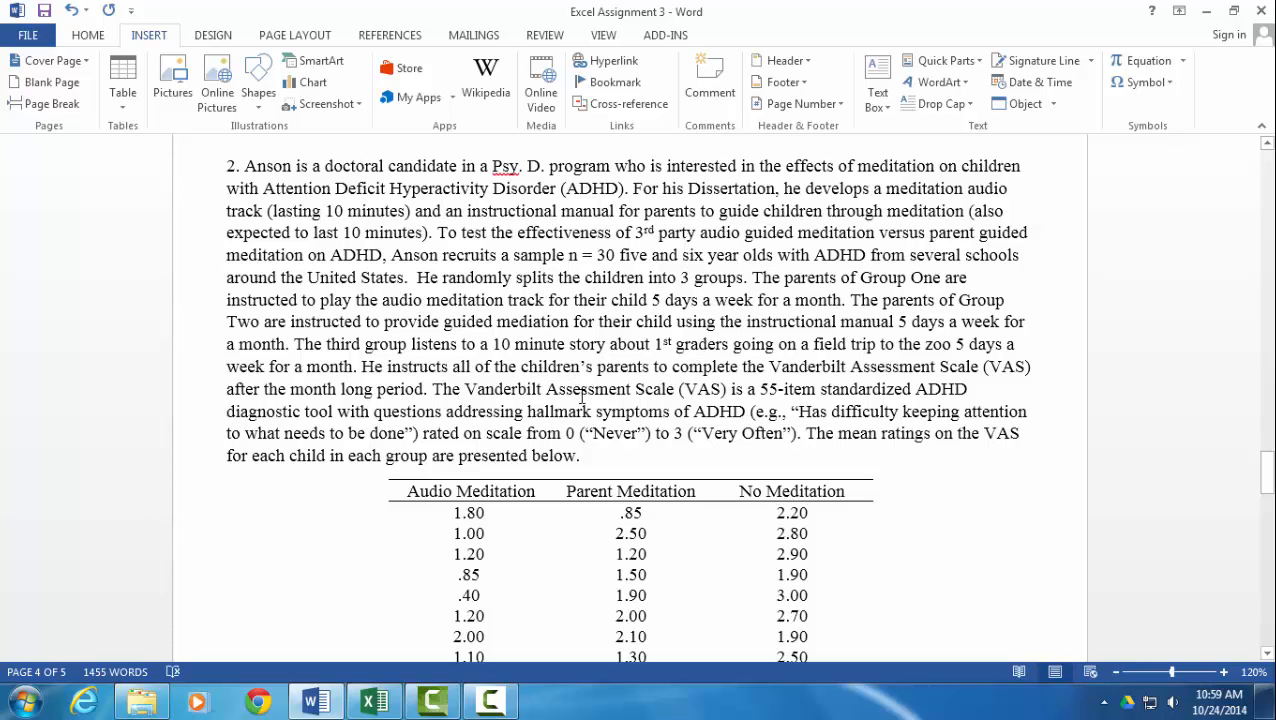
scroll(581, 395, "down", 4)
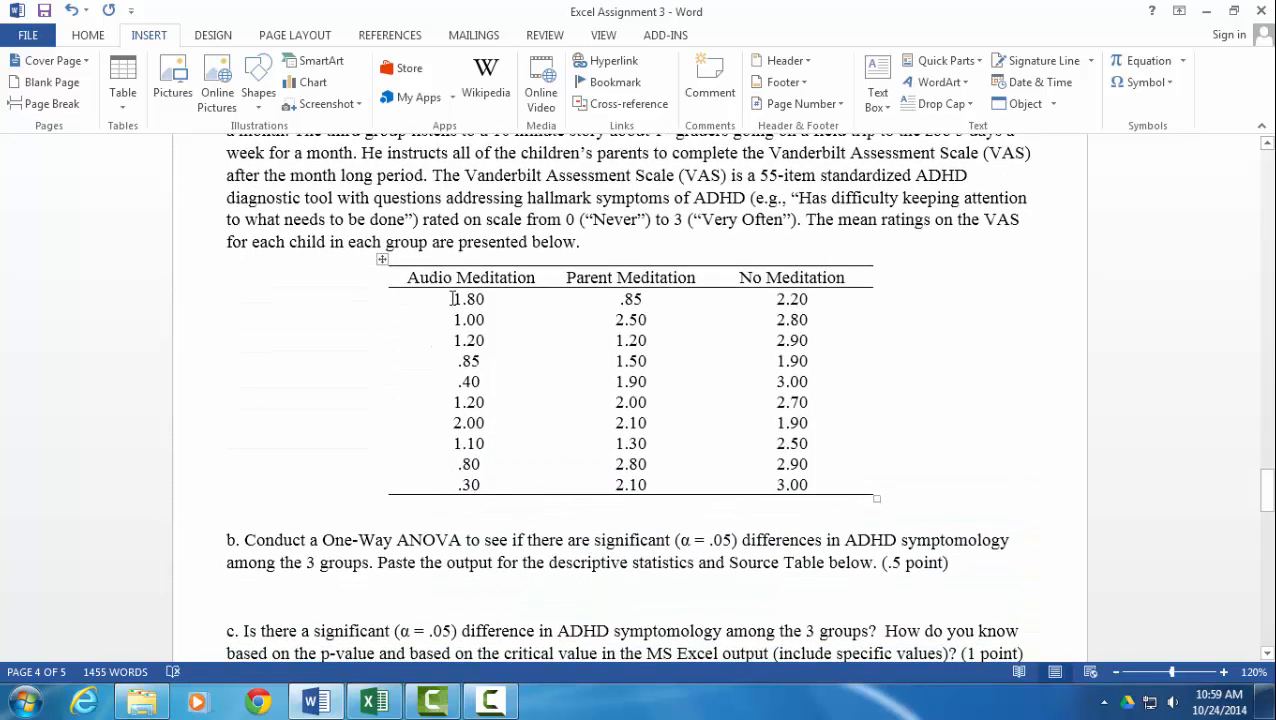
scroll(745, 252, "up", 1)
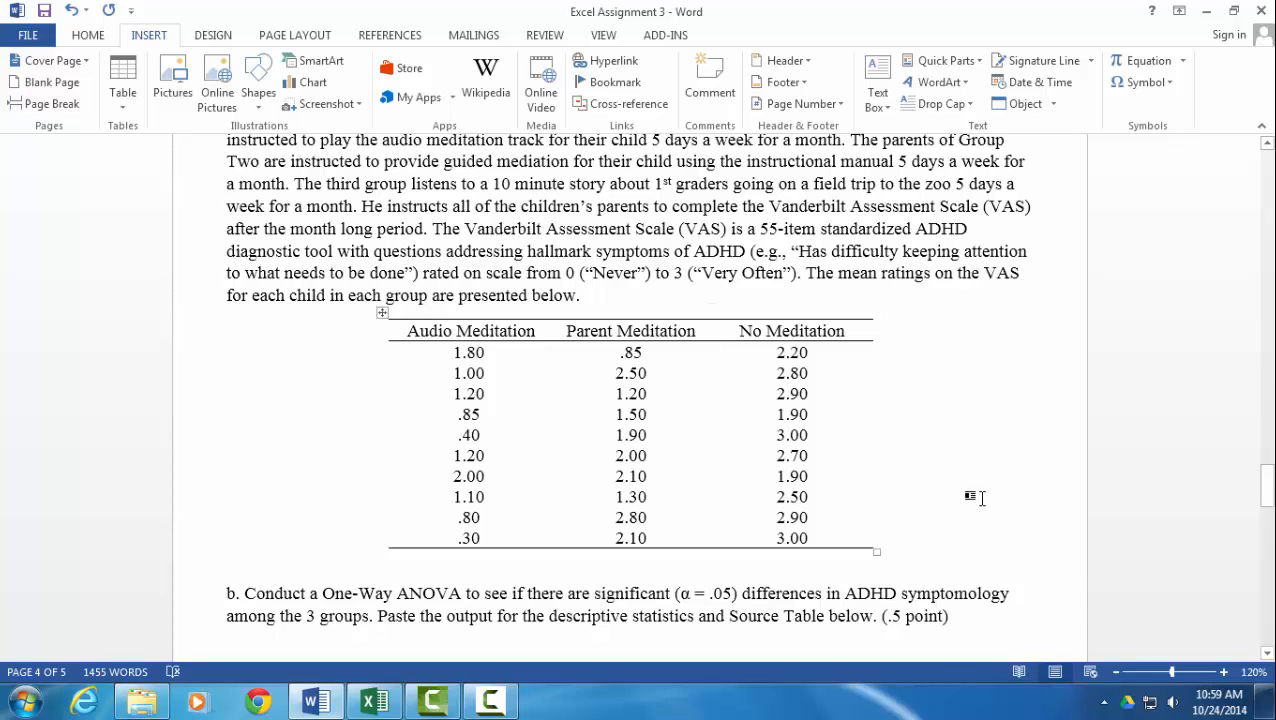
scroll(957, 484, "up", 1)
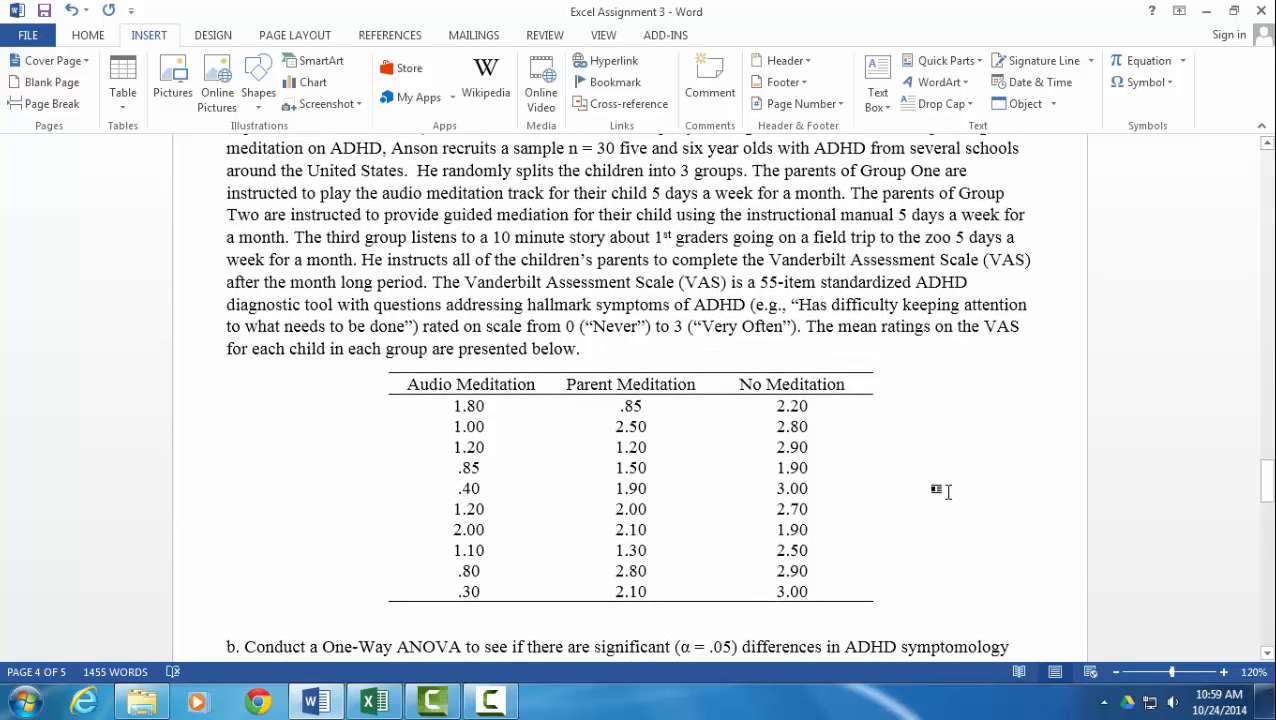
scroll(948, 490, "down", 1)
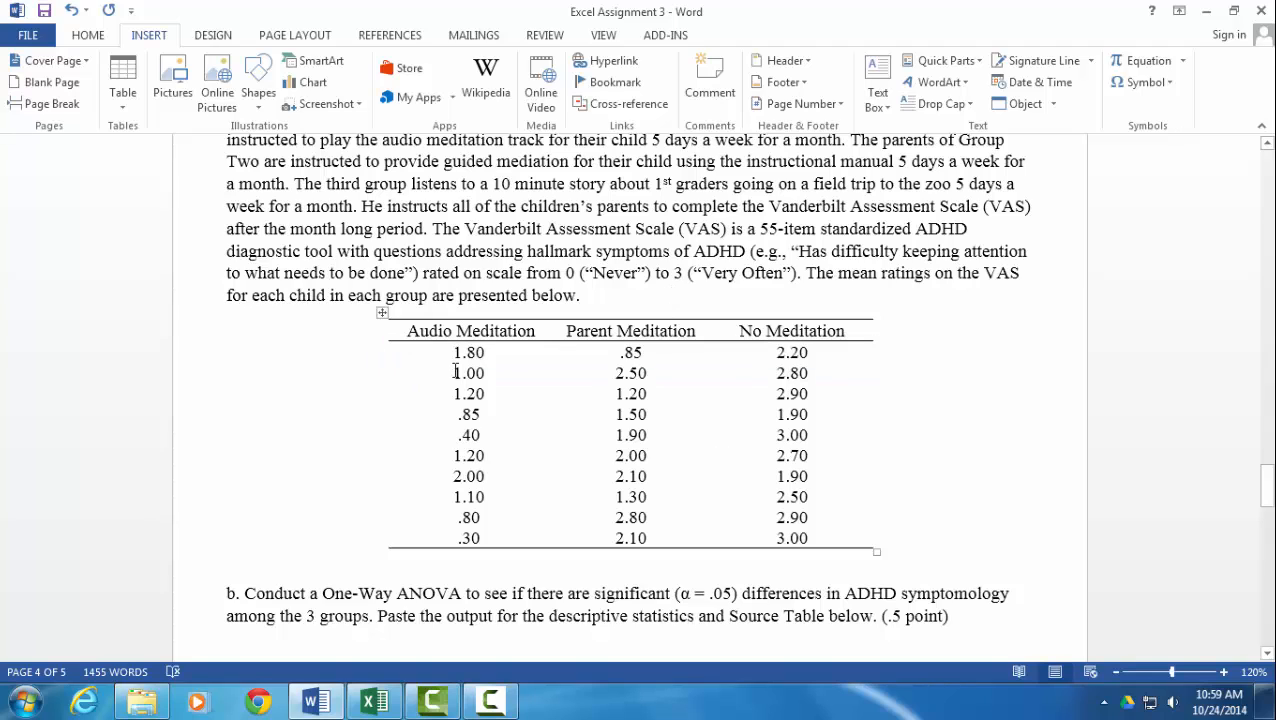
left_click_drag(455, 352, 468, 540)
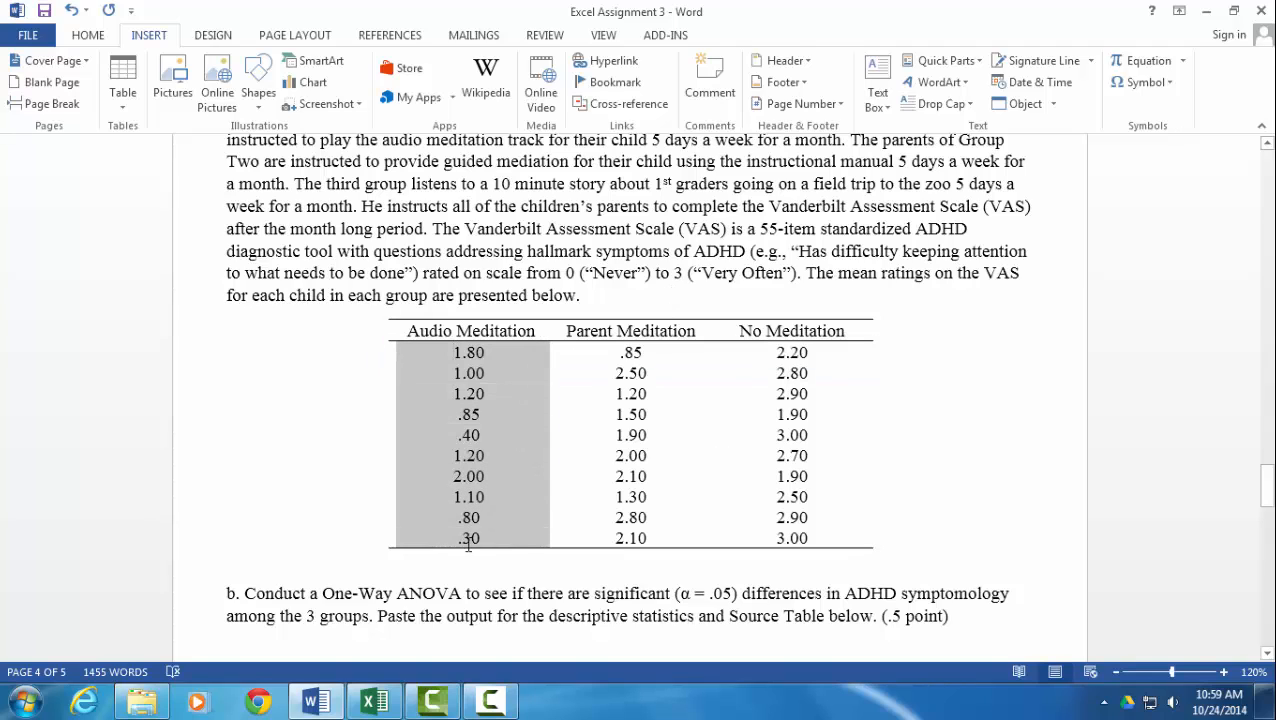
left_click_drag(618, 345, 634, 537)
left_click_drag(776, 349, 805, 540)
left_click(1049, 351)
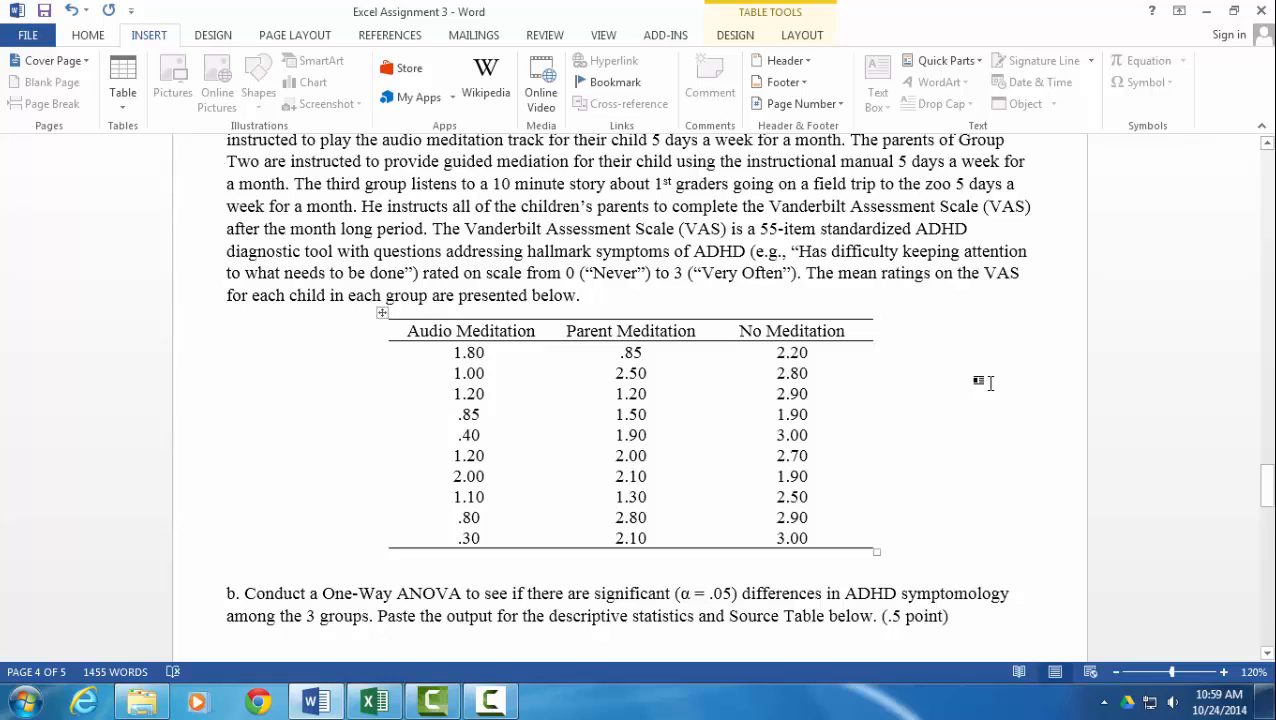
Step: Read ANOVA questions b to f of problem 2 and dismiss the connections notification
scroll(905, 375, "up", 3)
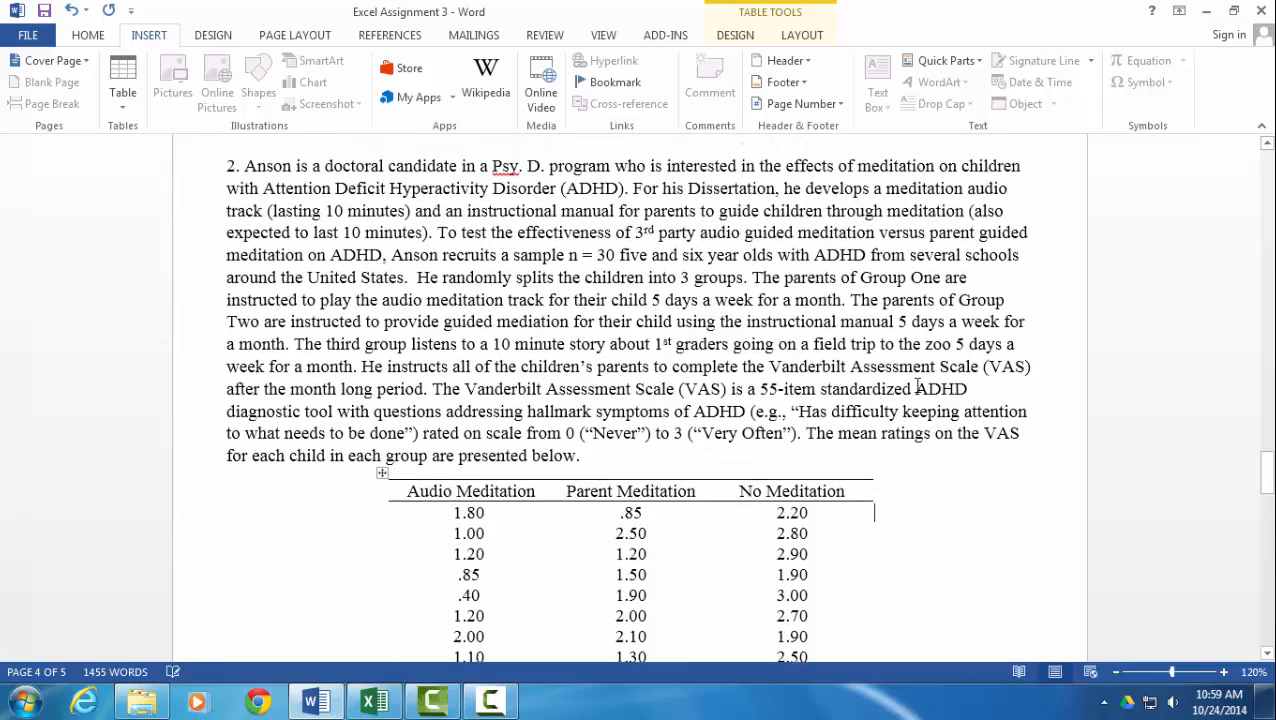
scroll(846, 436, "down", 9)
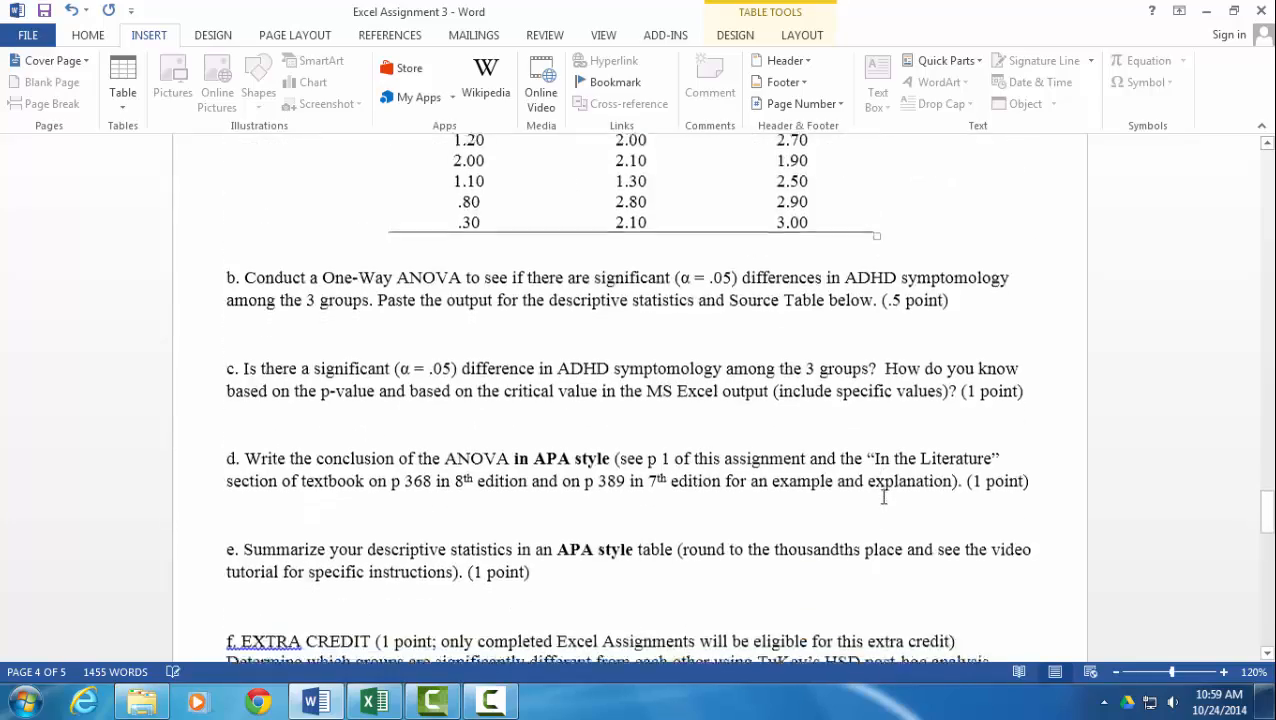
scroll(884, 497, "down", 4)
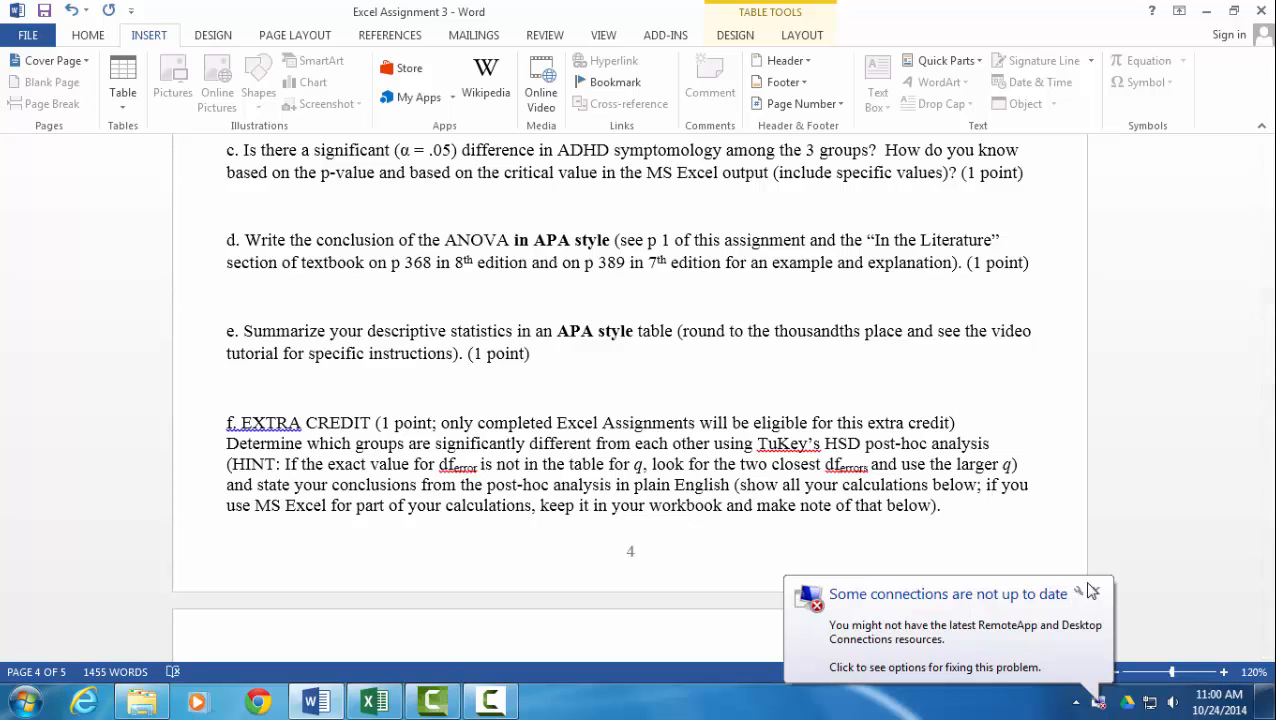
left_click(1091, 591)
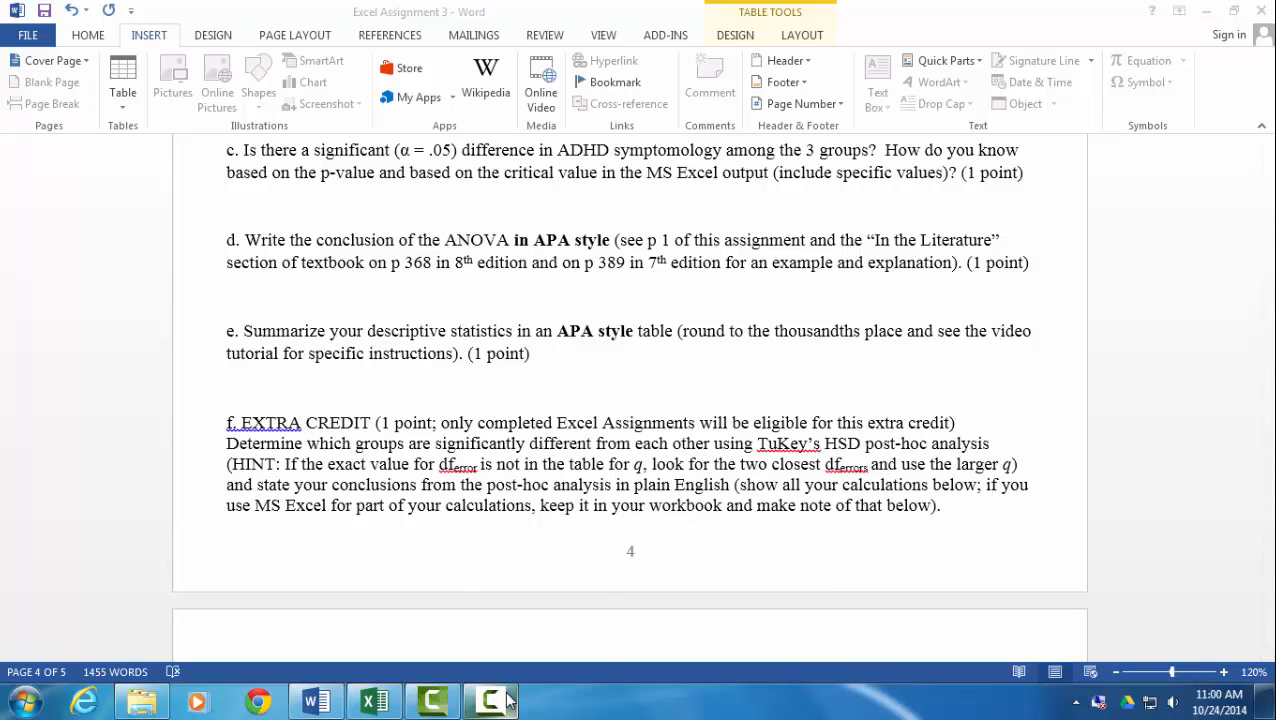
mouse_move(490, 700)
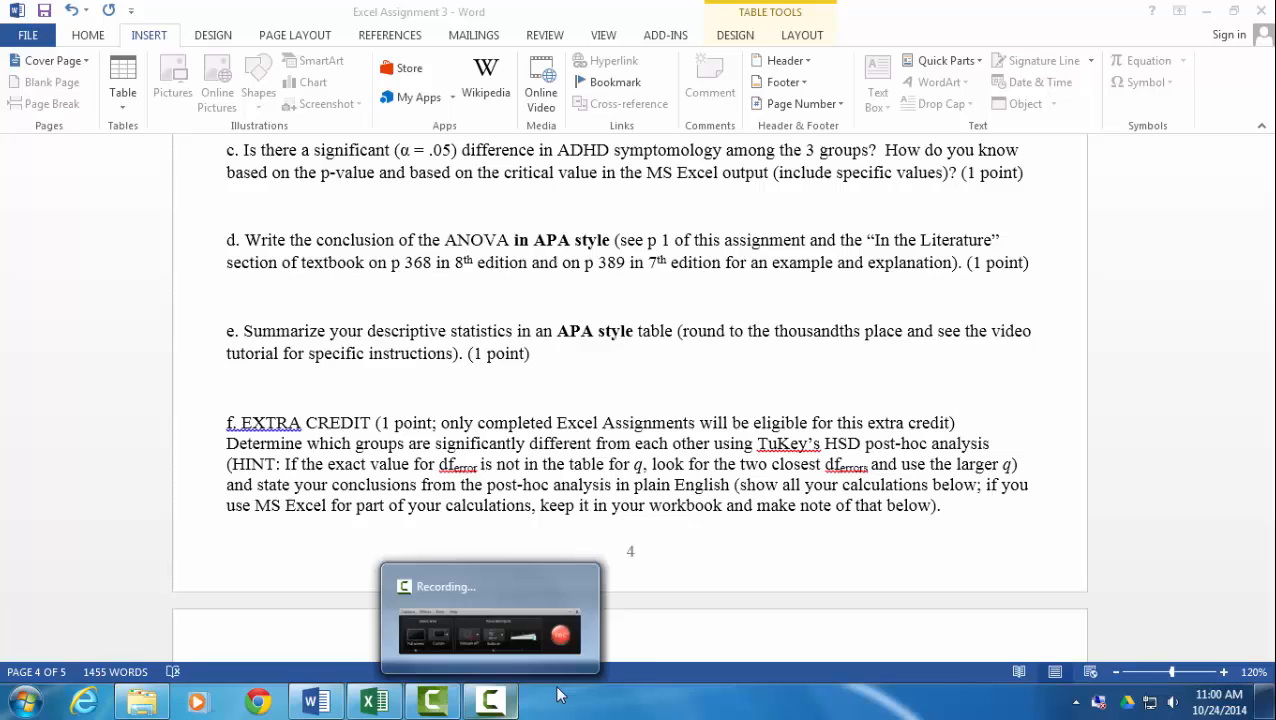
left_click(768, 483)
Step: Copy the three-group meditation table into a new worksheet of the Excel workbook and widen columns A to C to fit the headings
scroll(768, 483, "up", 6)
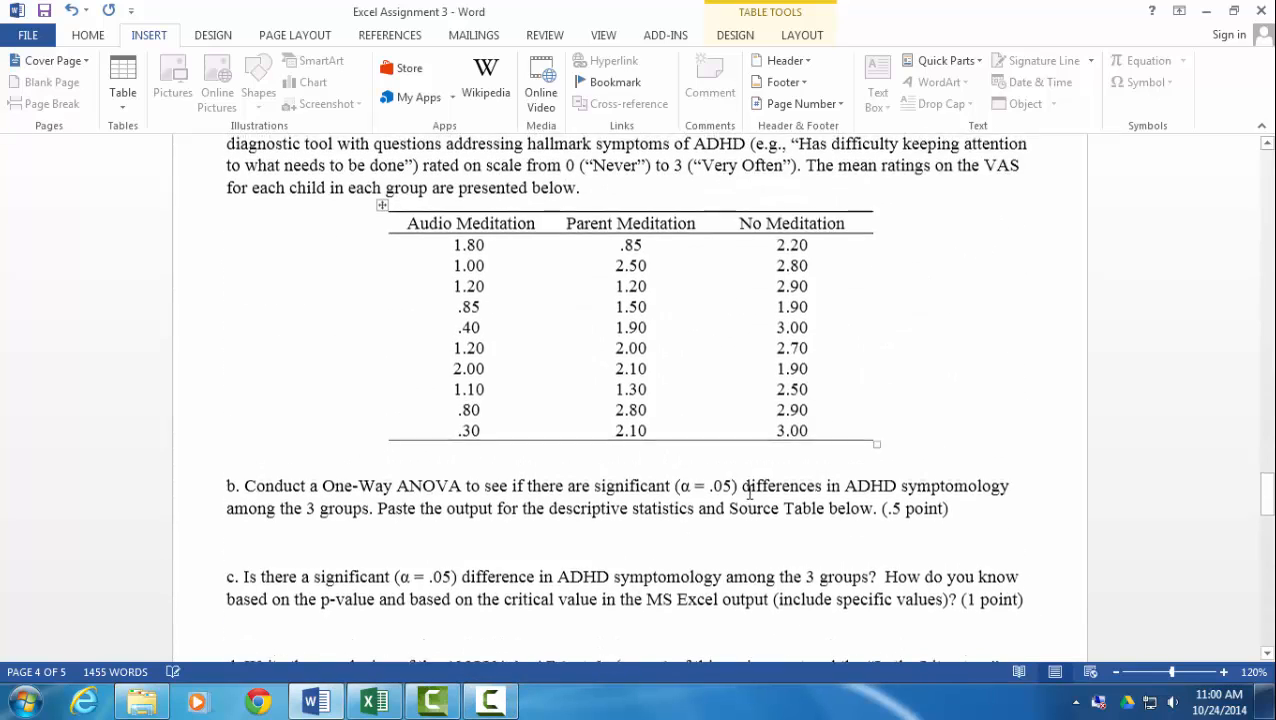
scroll(749, 492, "up", 1)
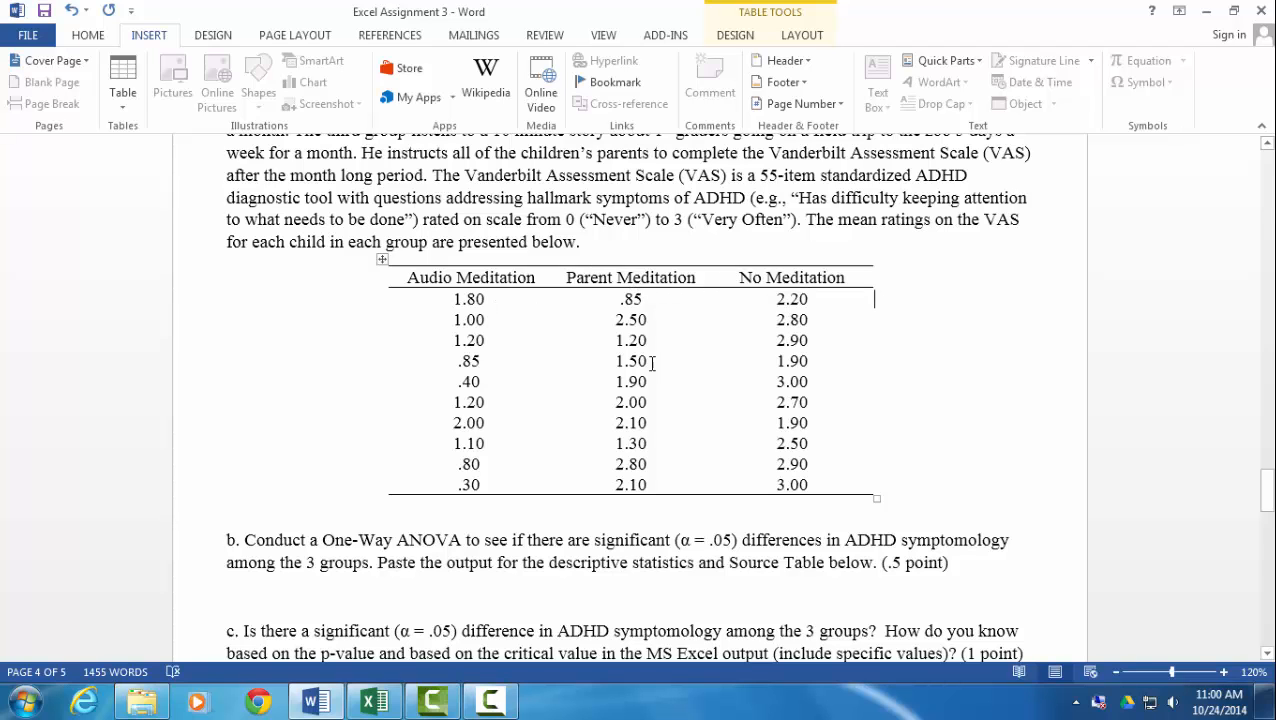
scroll(635, 377, "up", 2)
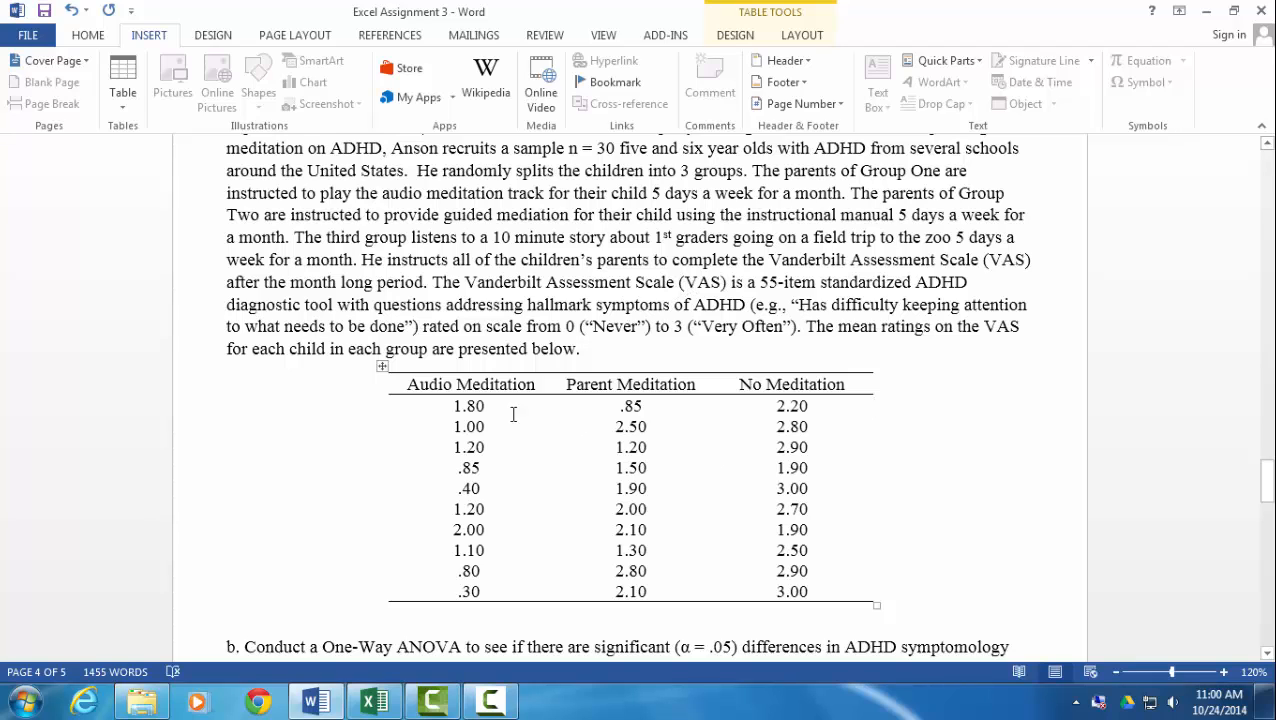
left_click(381, 366)
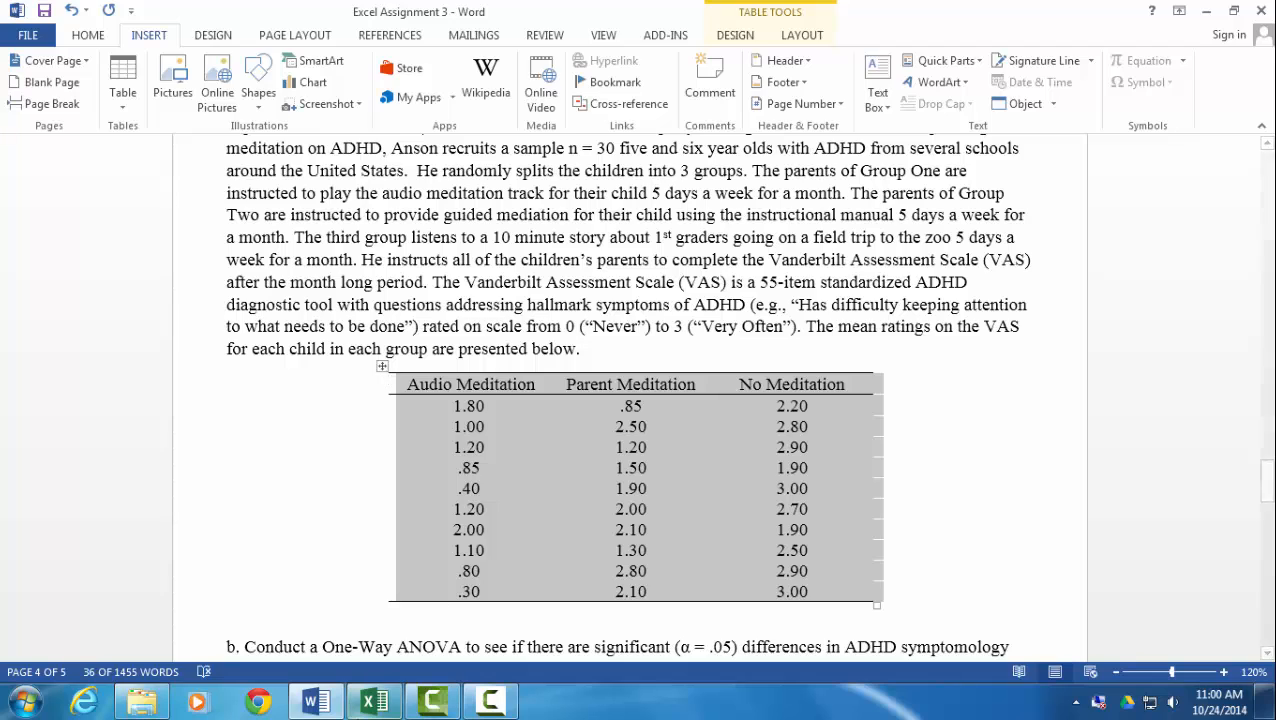
left_click(360, 710)
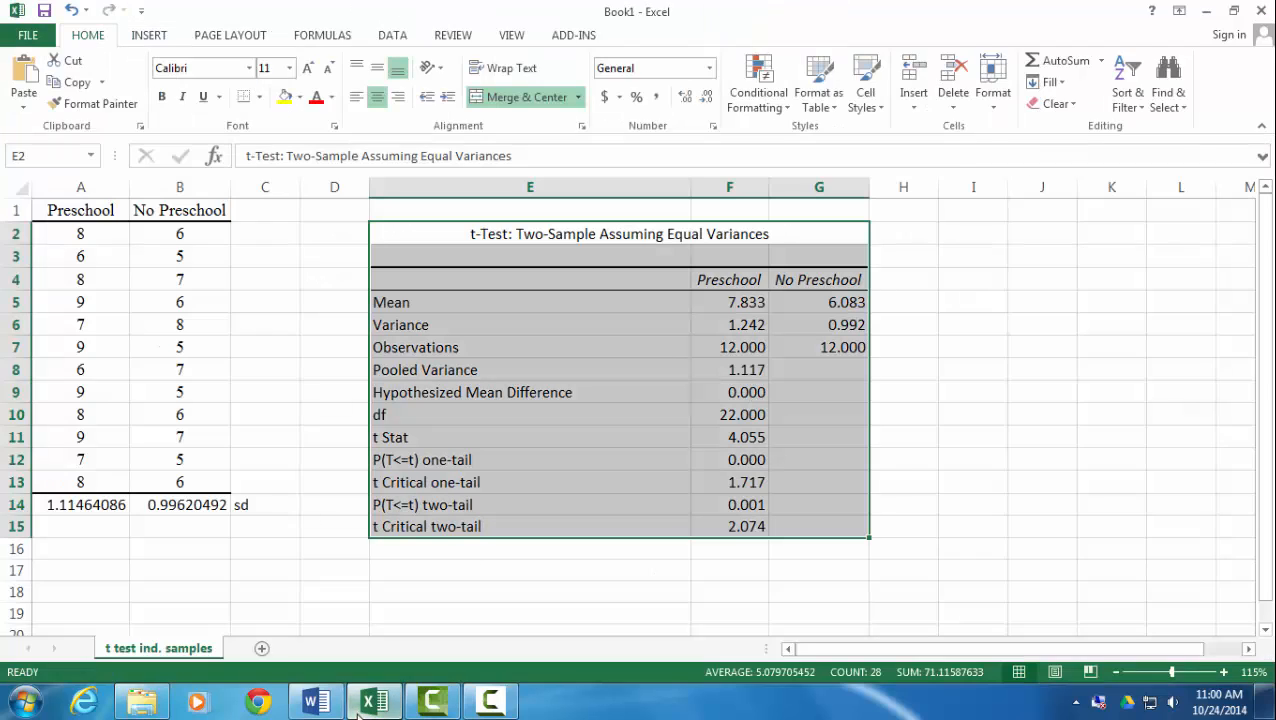
left_click(262, 650)
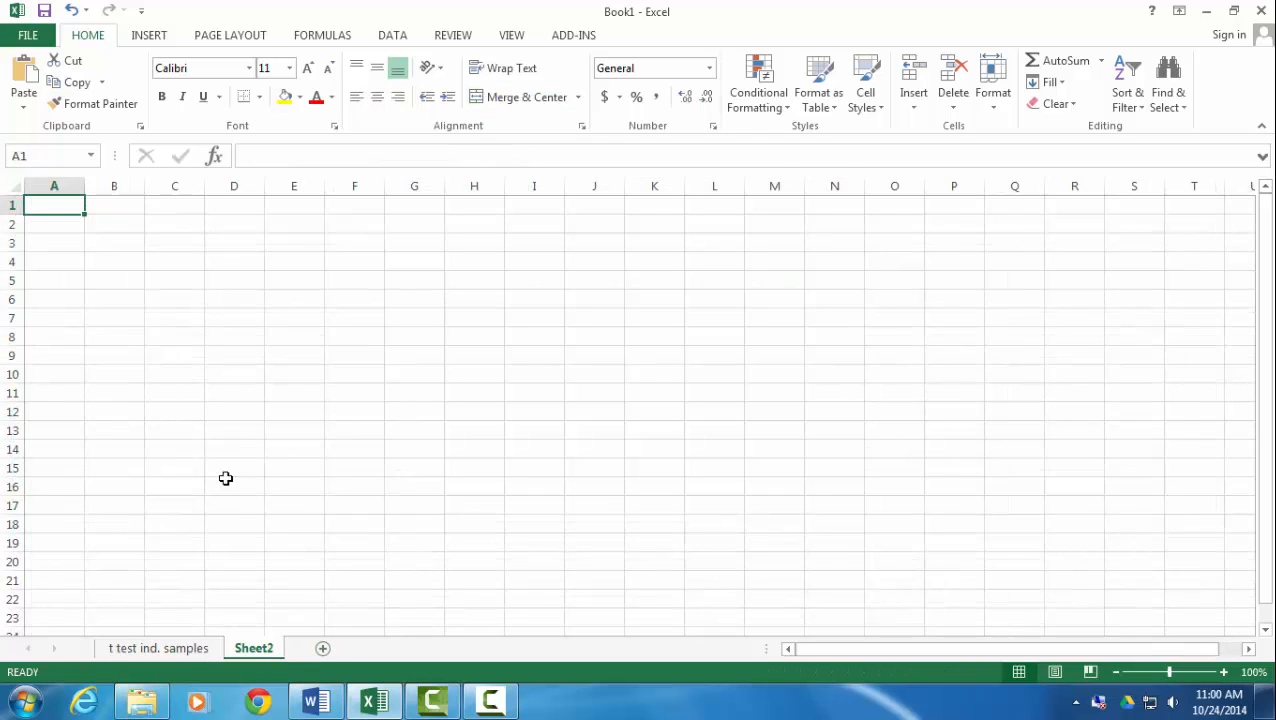
type("Audio Meditation\tParent Meditation\tNo Meditation 1.8\t0.85\t2.2 1\t2.5\t2.8 1.2\t1.2\t2.9 0.85\t1.5\t1.9 0.4\t1.9\t3 1.2\t2\t2.7 2\t2.1\t1.9 1.1\t1.3\t2.5 0.8\t2.8\t2.9 0.3\t2.1\t3")
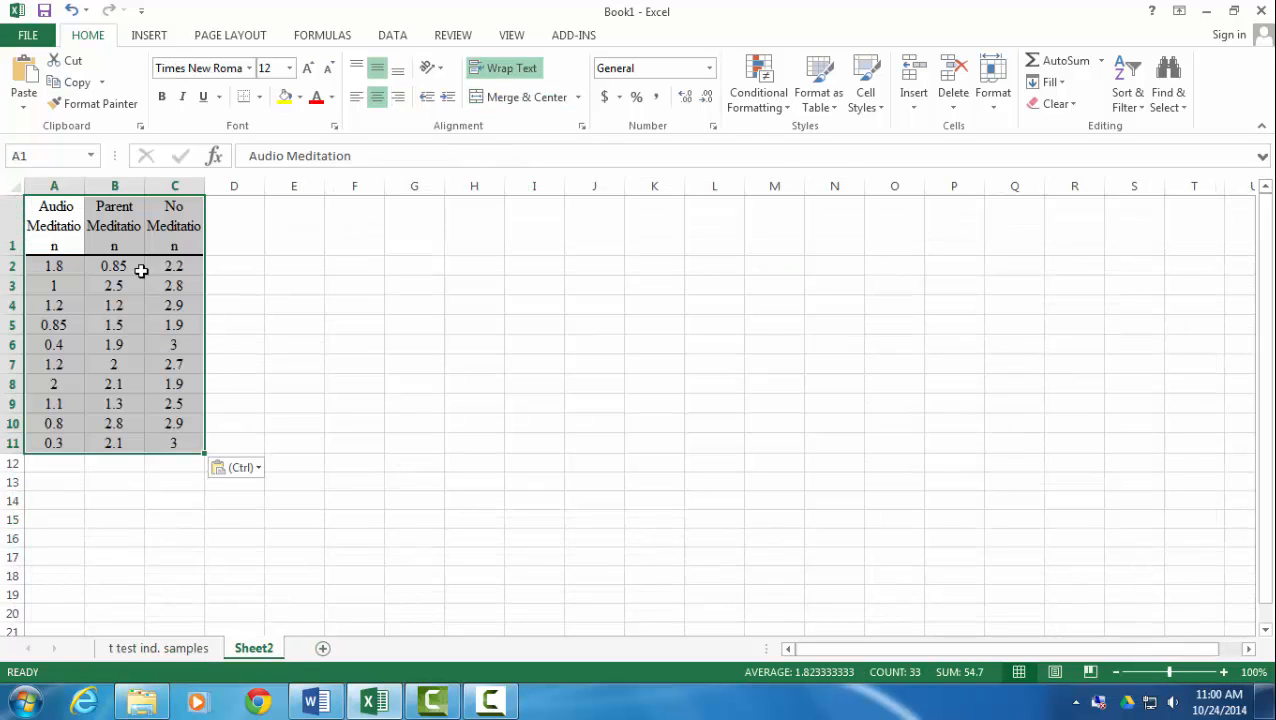
left_click_drag(85, 186, 268, 188)
left_click(336, 287)
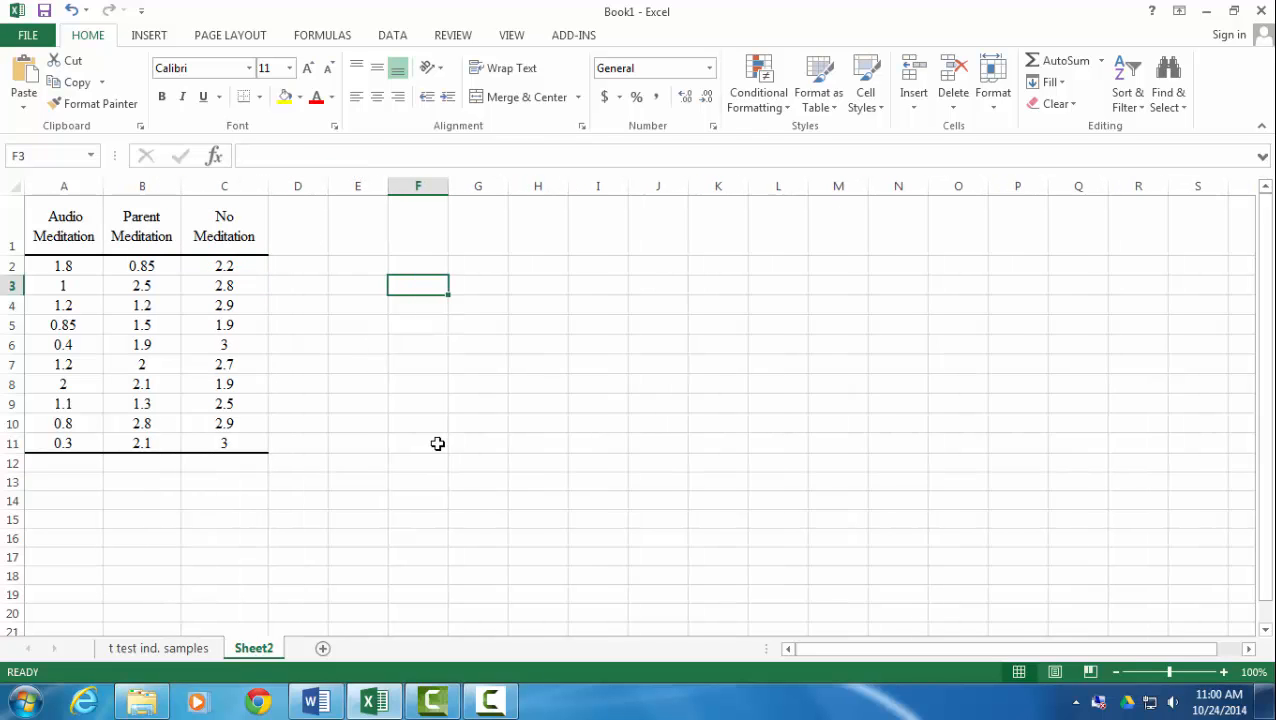
Step: Start a single-factor ANOVA on the meditation data, with input range A1:C11 grouped by columns and labels in the first row
left_click(437, 443)
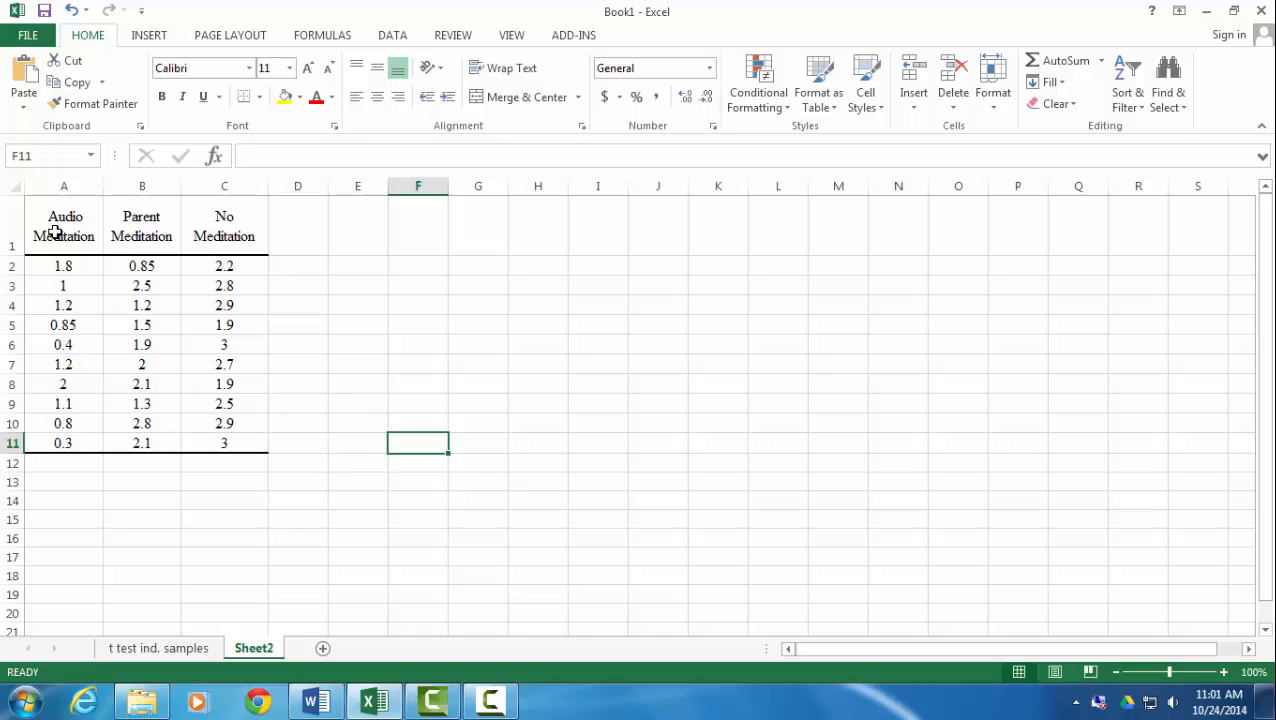
left_click(400, 36)
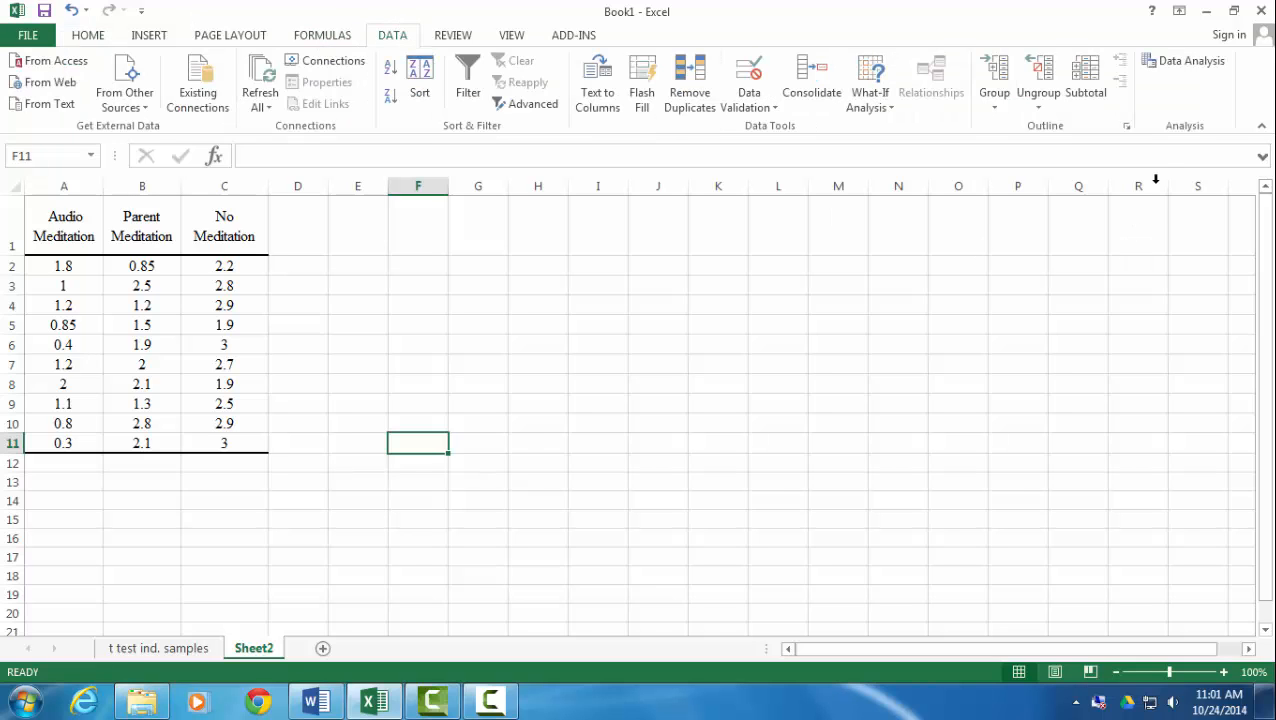
left_click(1179, 70)
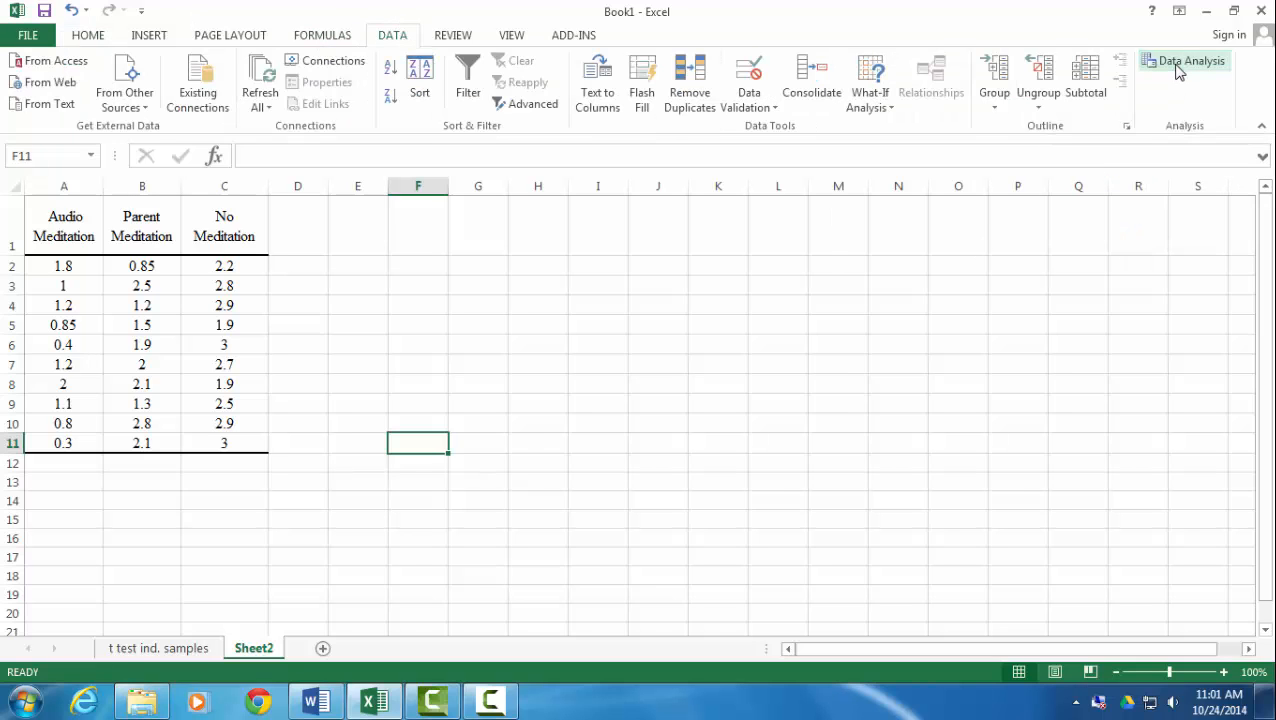
scroll(728, 330, "up", 3)
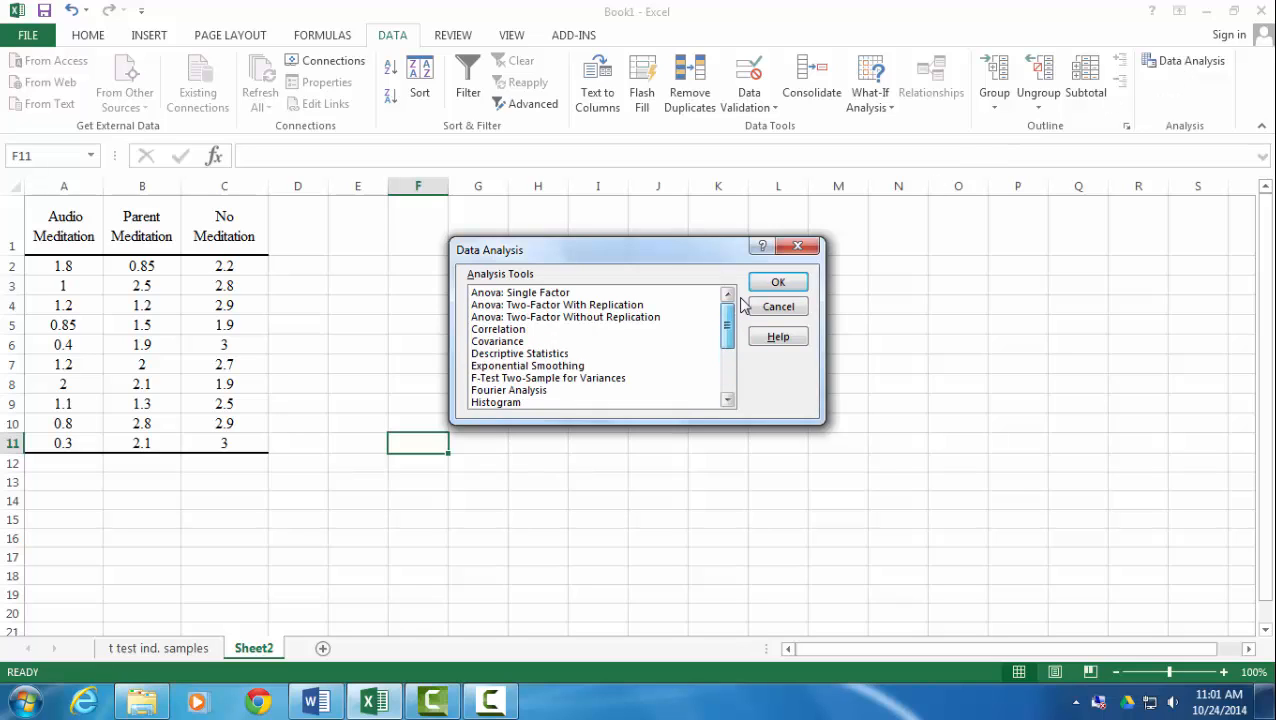
left_click(551, 293)
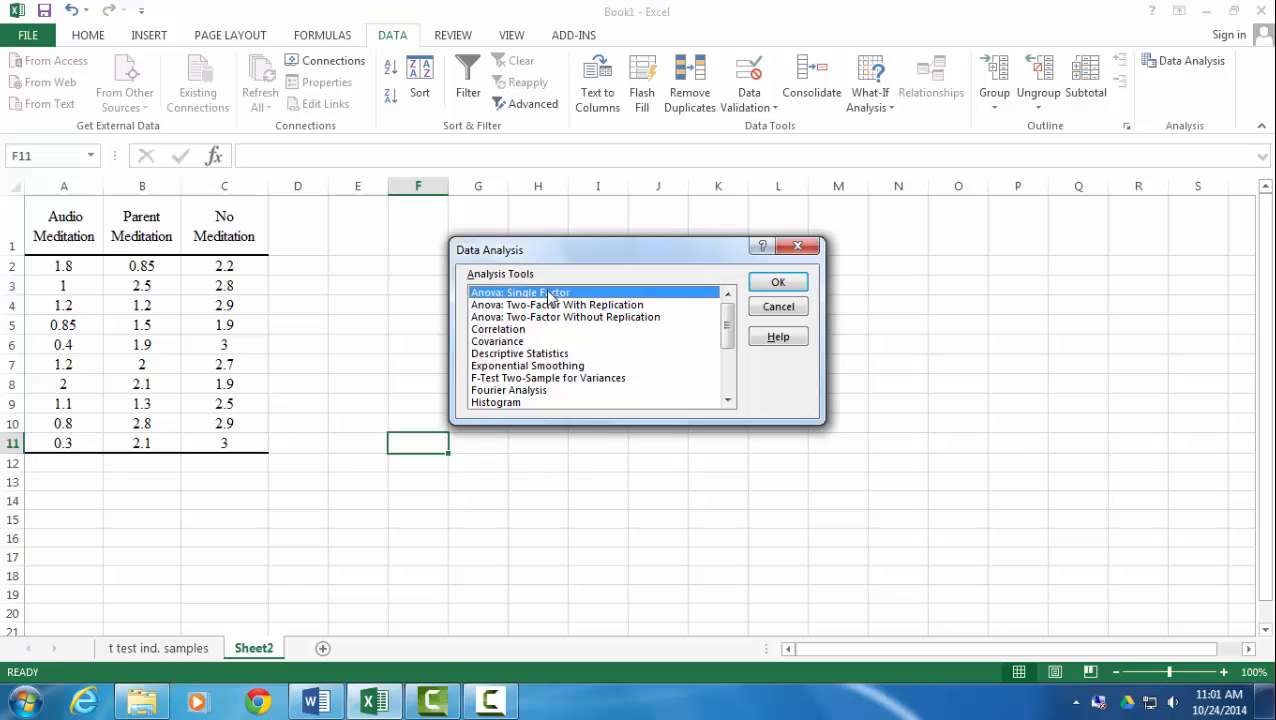
left_click(775, 286)
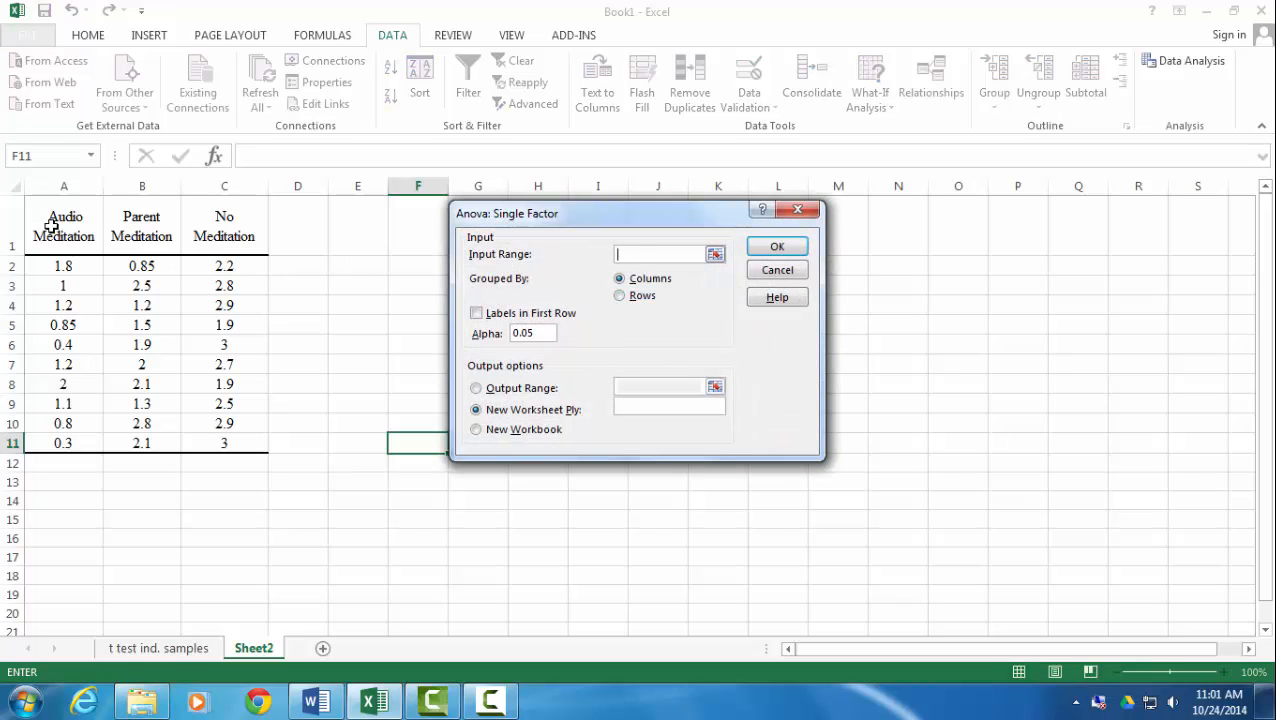
left_click_drag(57, 218, 218, 443)
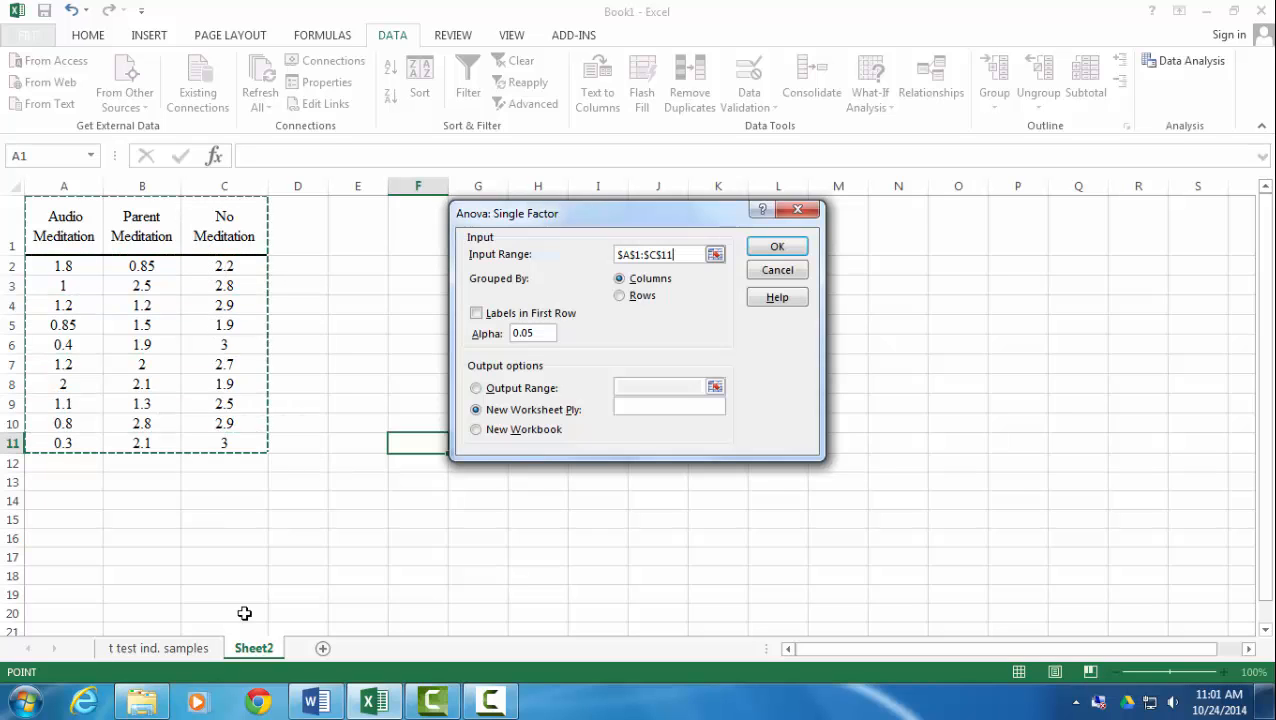
mouse_move(345, 705)
left_click(476, 315)
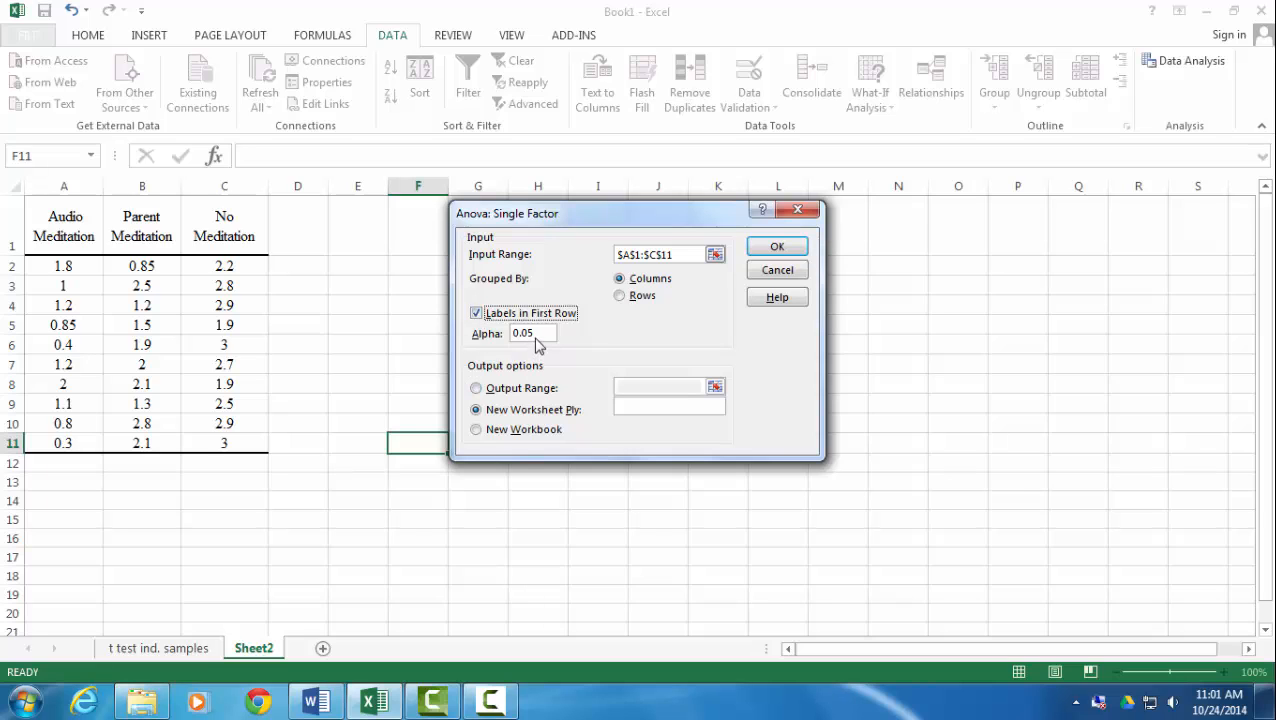
Step: Send the ANOVA output to cell F2 of the same worksheet and run the analysis
left_click(476, 389)
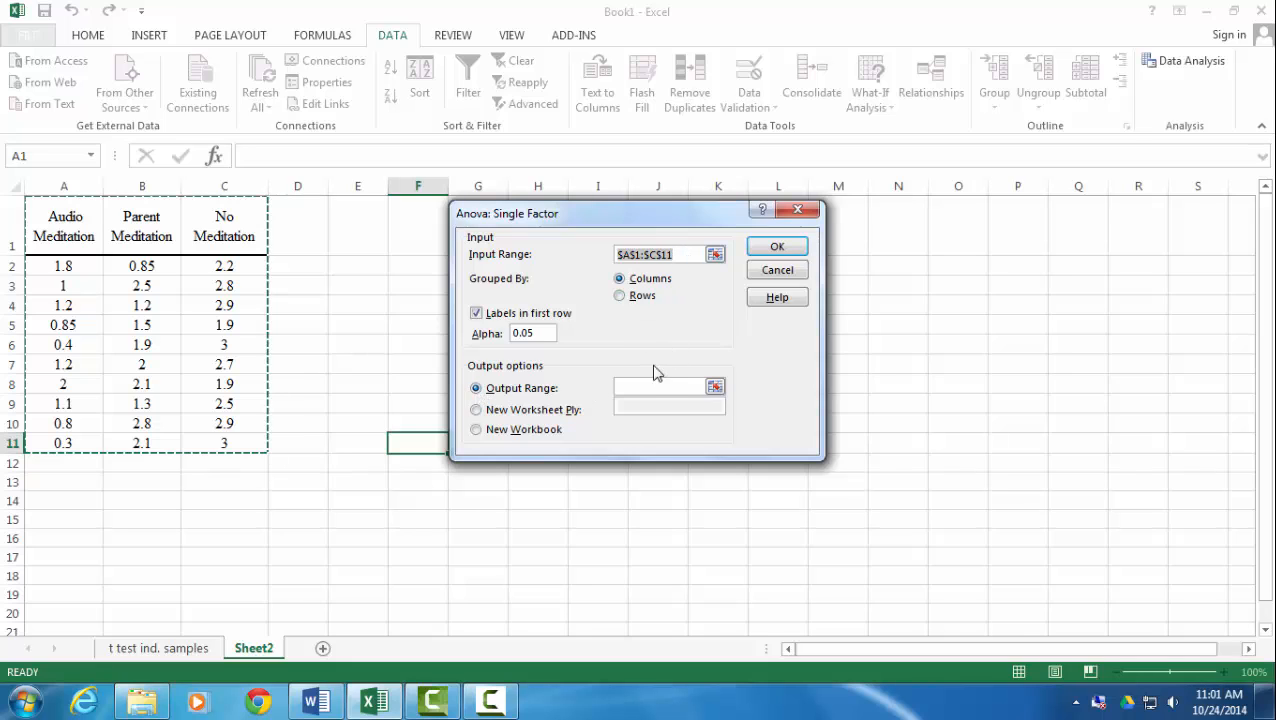
left_click(646, 386)
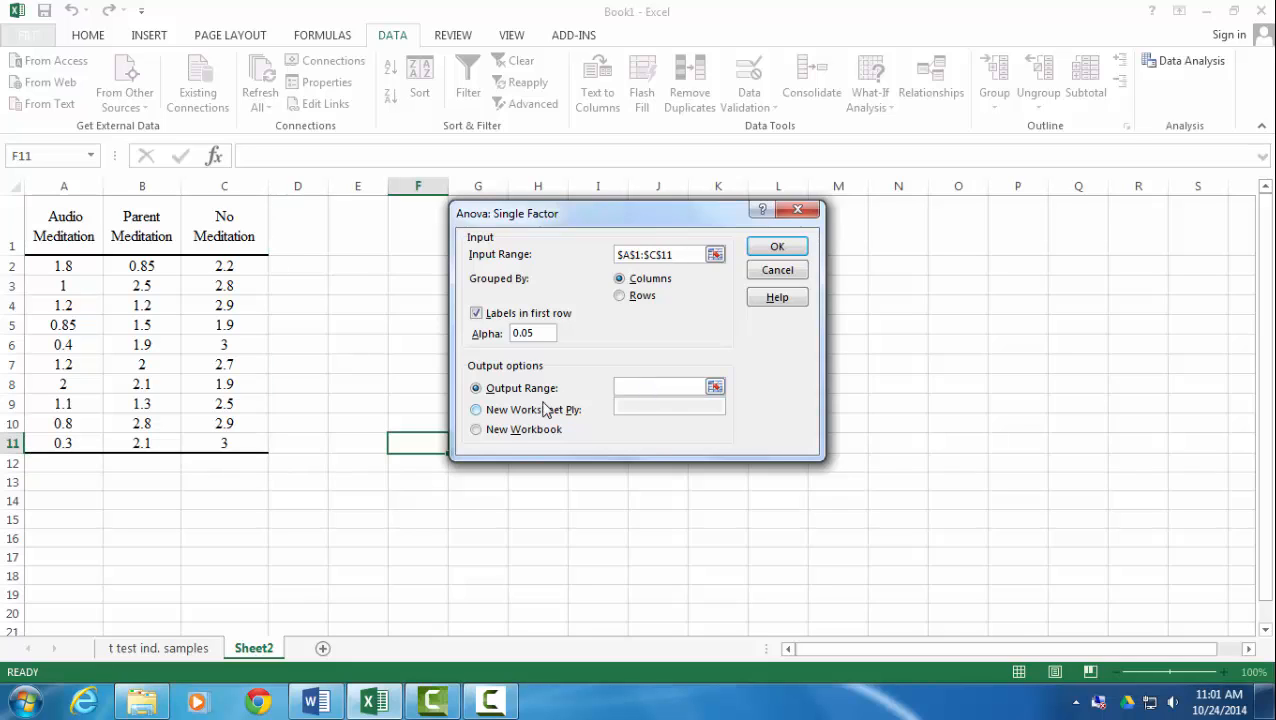
left_click(420, 265)
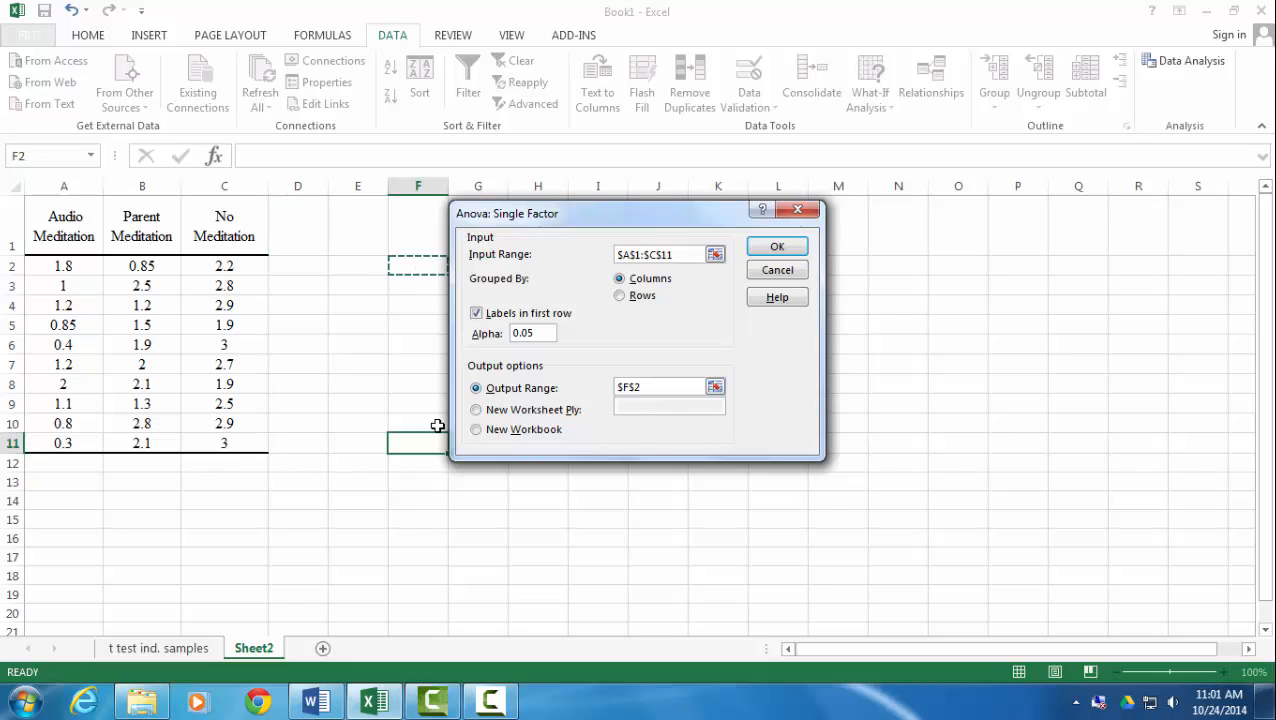
left_click(776, 248)
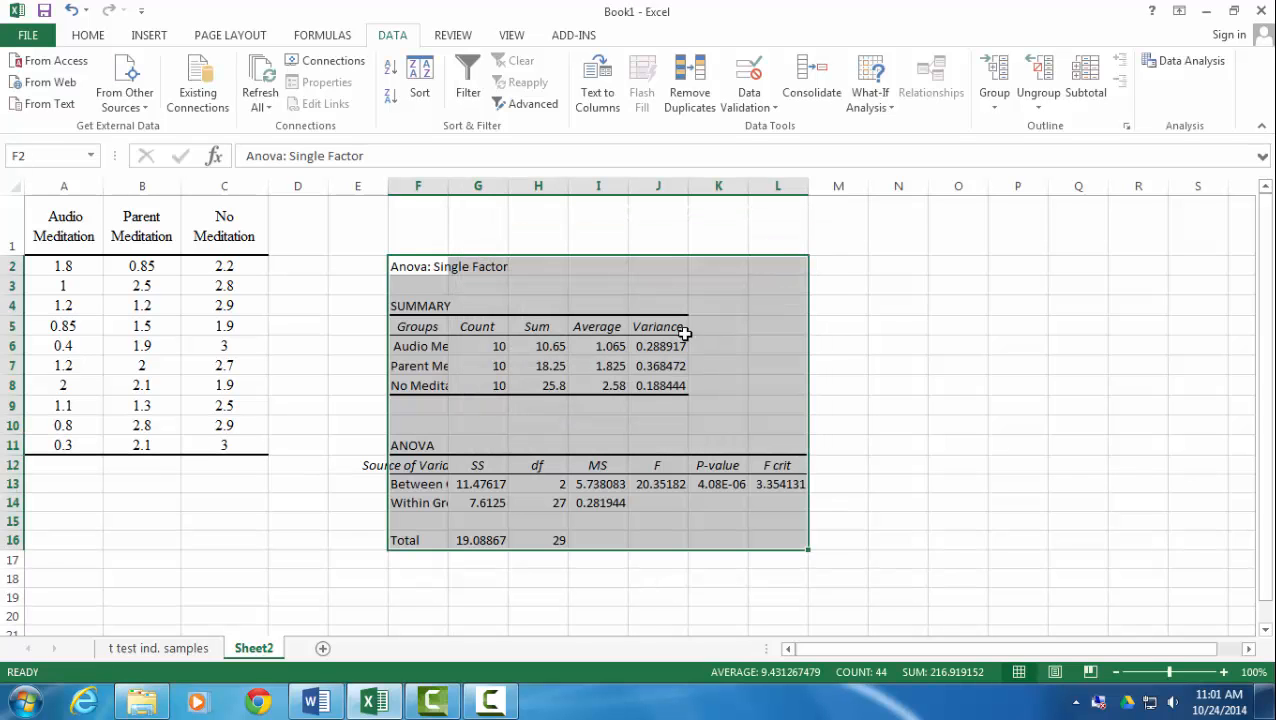
Step: Format the values in the SUMMARY and ANOVA output tables as numbers with 3 decimal places
left_click(532, 380)
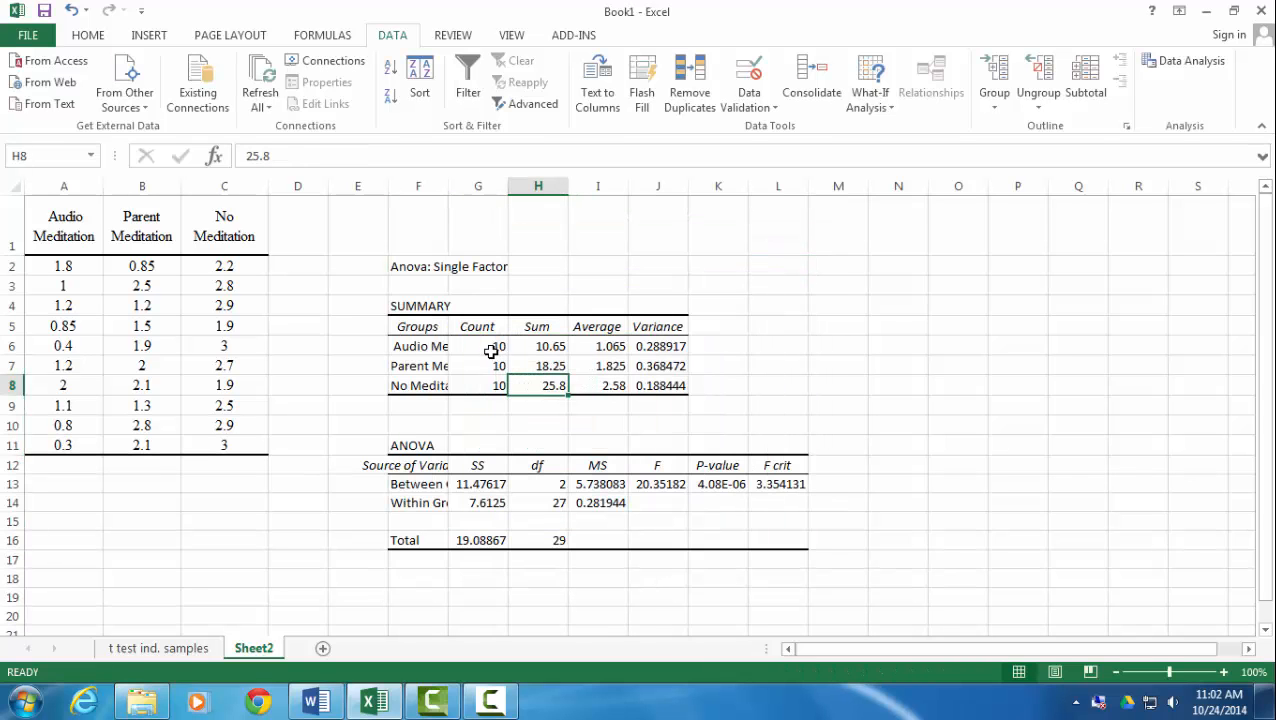
left_click_drag(489, 350, 652, 384)
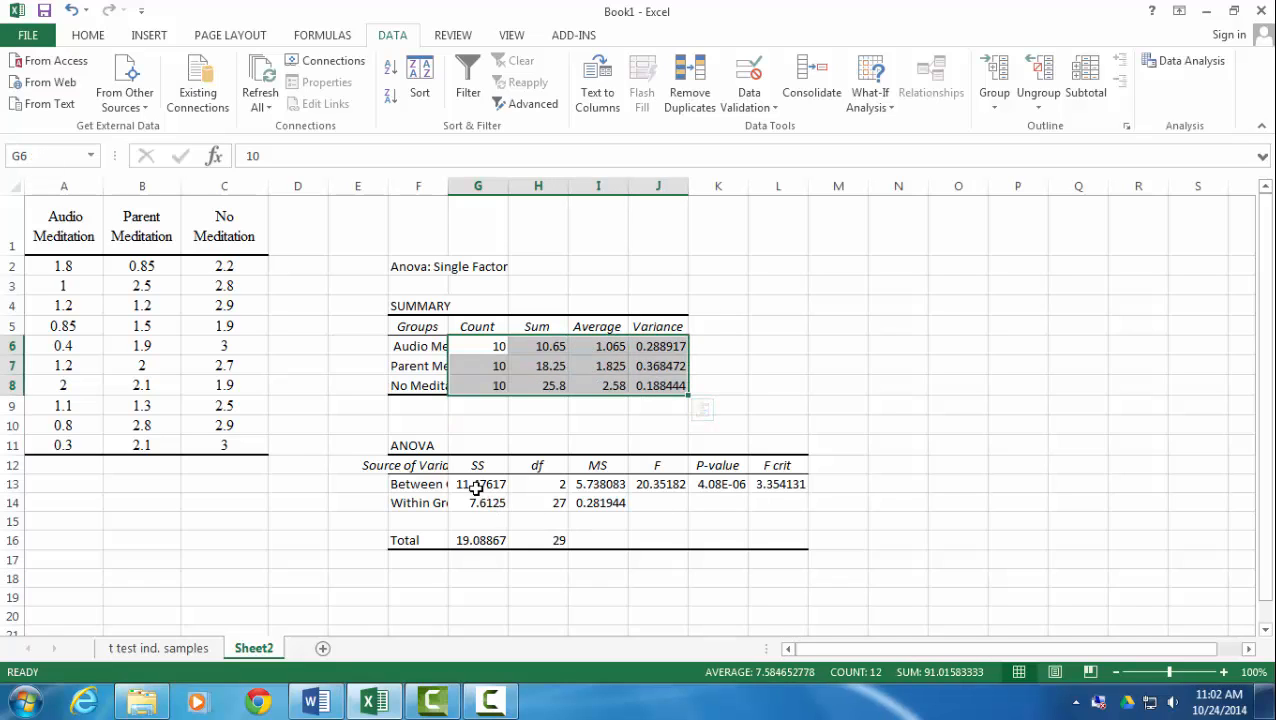
left_click_drag(476, 487, 768, 542)
right_click(623, 515)
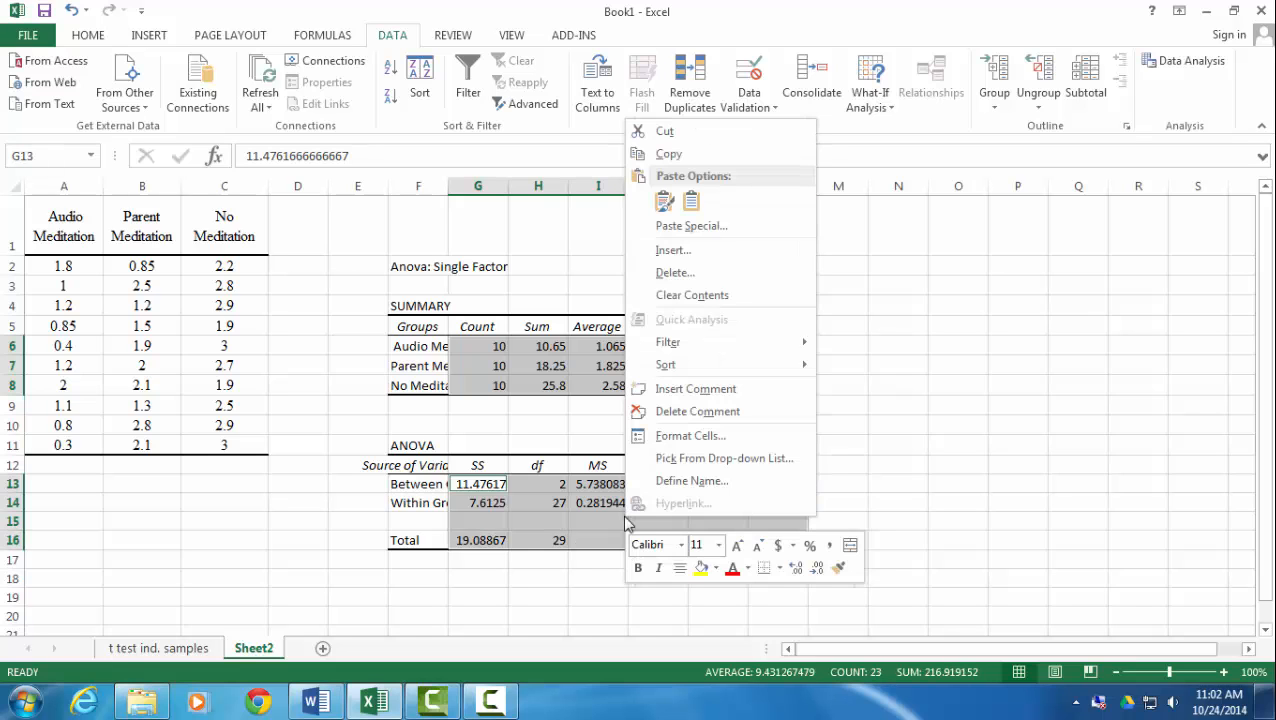
left_click(670, 438)
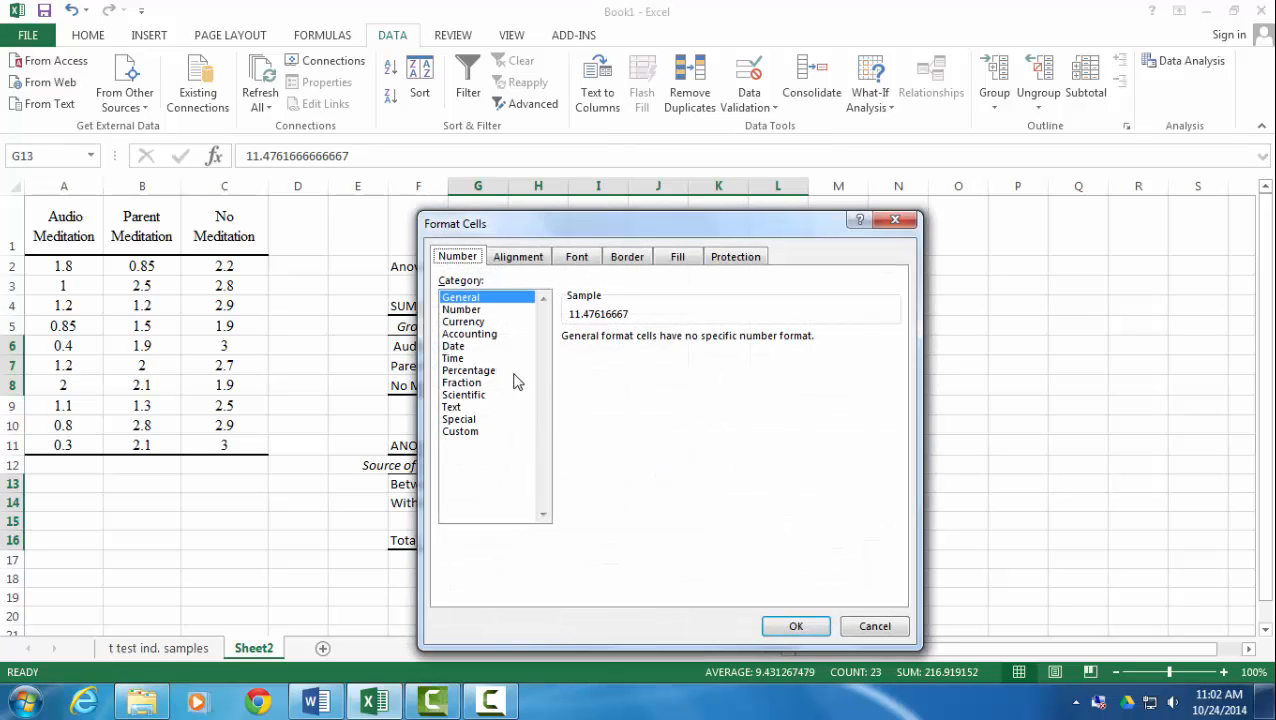
left_click(468, 314)
left_click(688, 334)
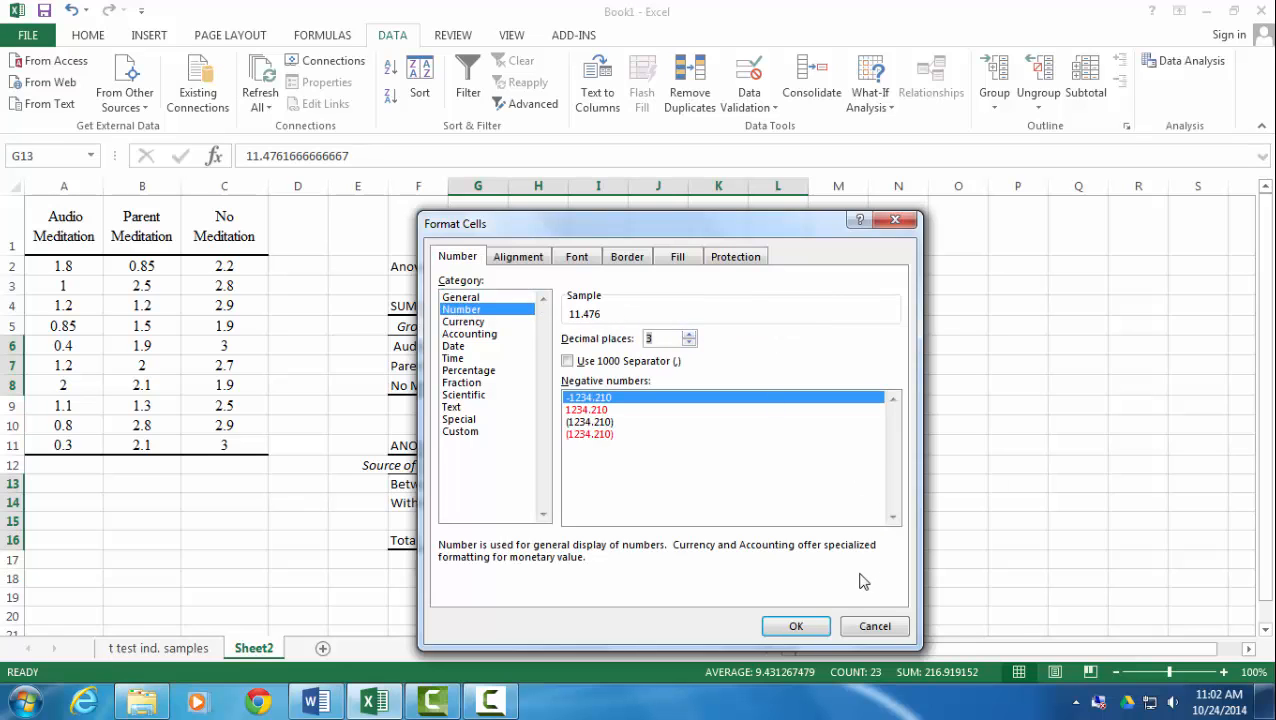
left_click(797, 625)
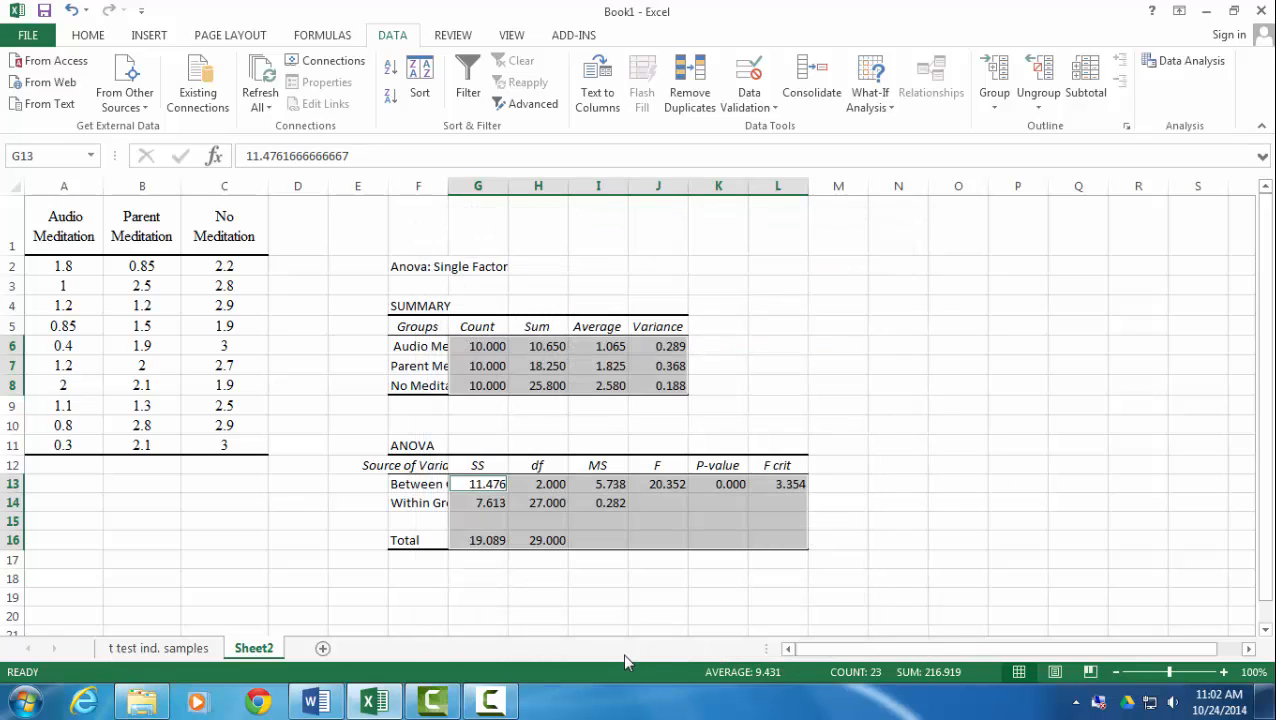
left_click(610, 578)
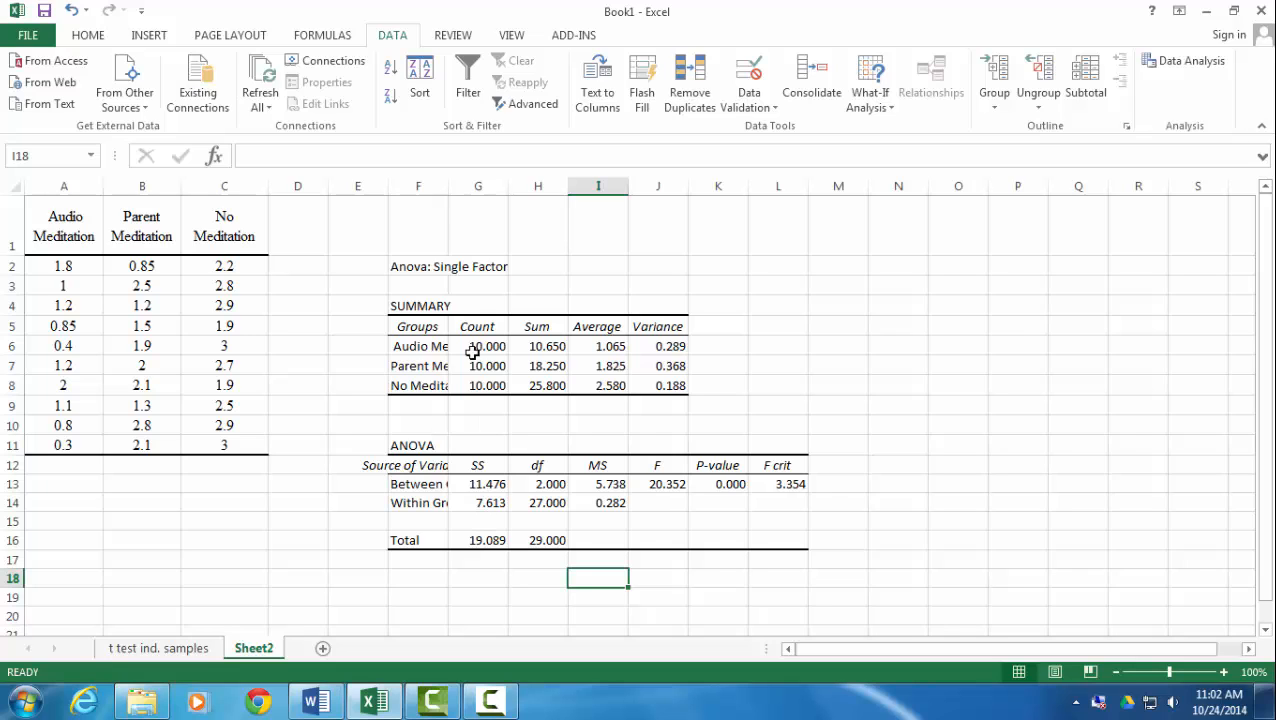
Step: Fit column F to its contents and merge and center the "Anova: Single Factor" title across F2:L2
double_click(448, 185)
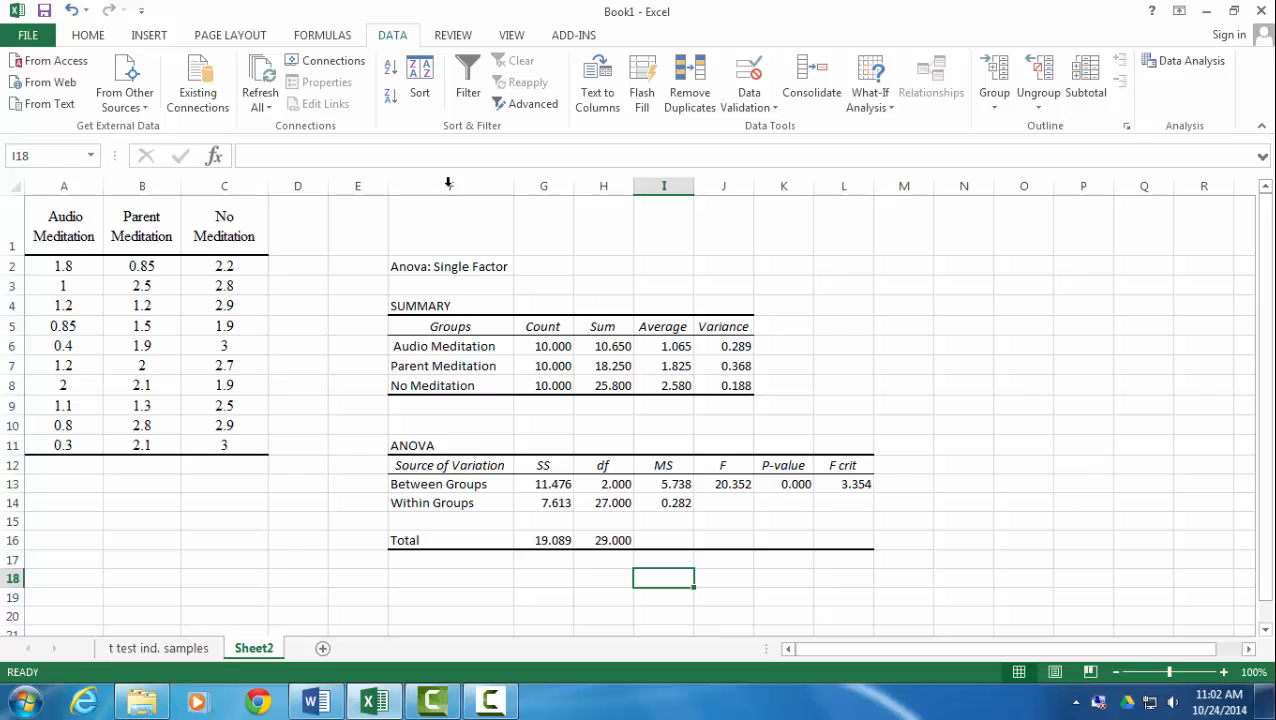
left_click_drag(478, 266, 836, 270)
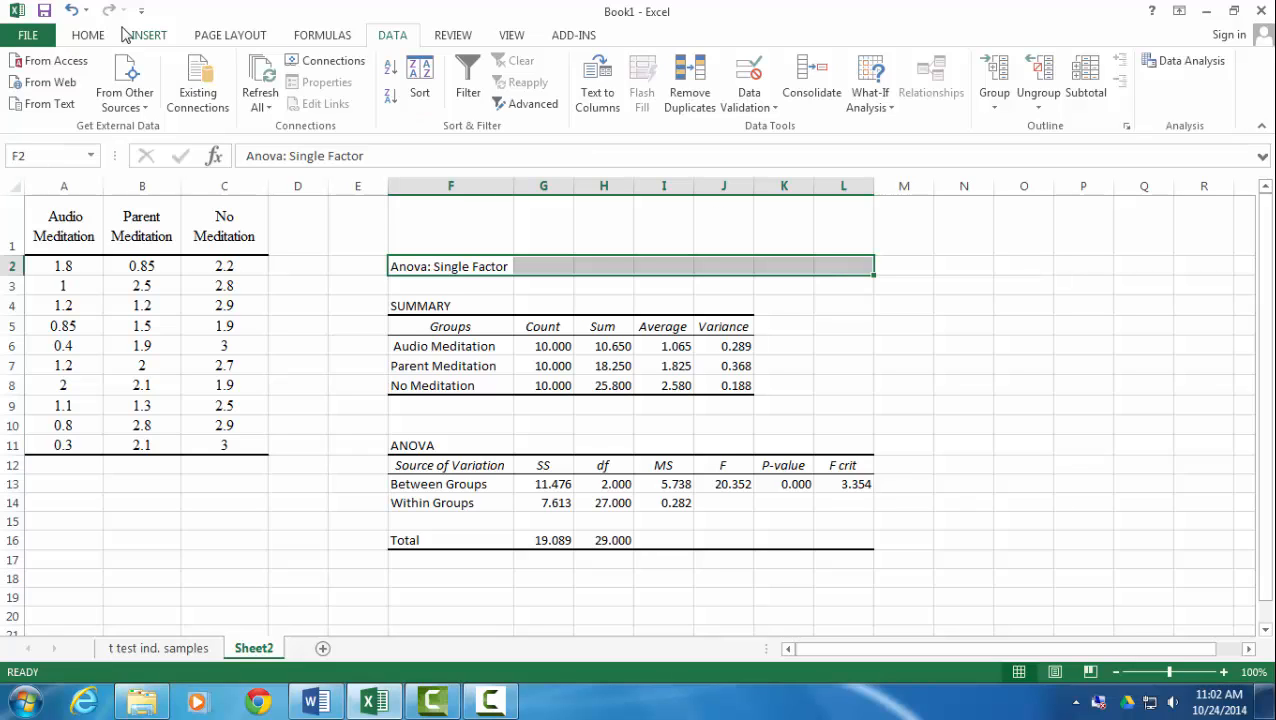
left_click(88, 35)
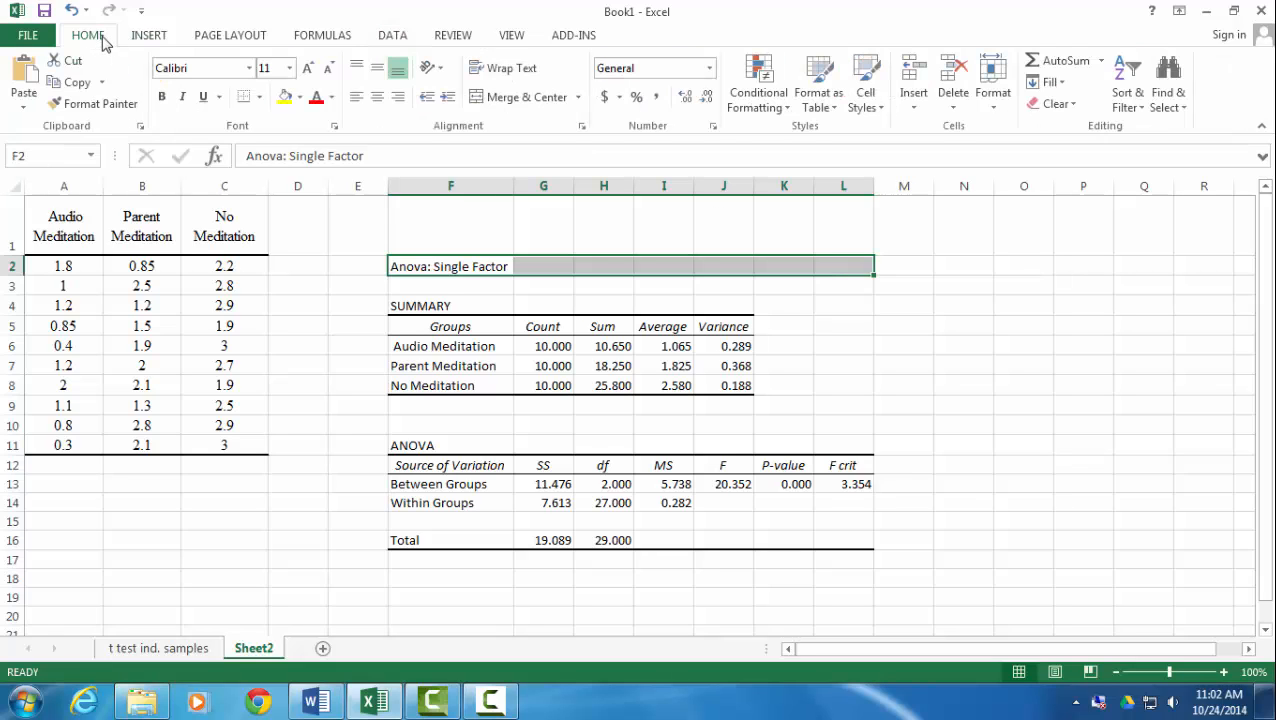
left_click(525, 104)
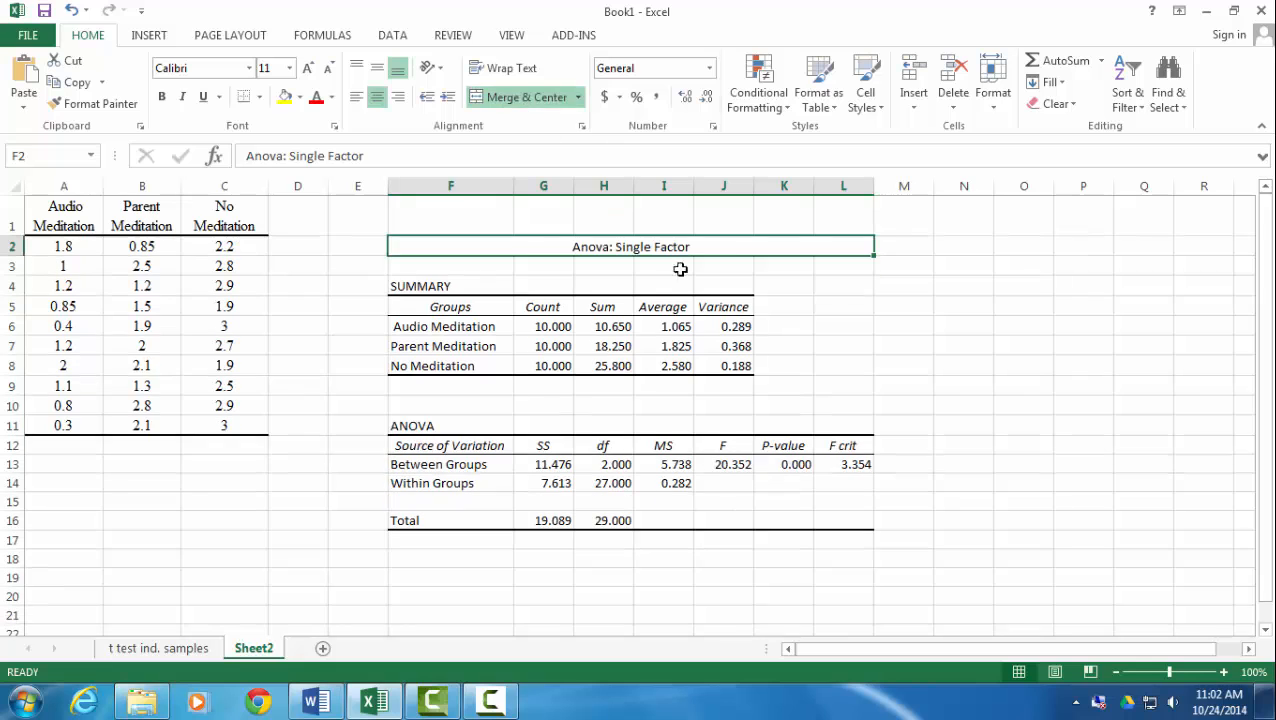
left_click(1051, 504)
Step: Copy the whole ANOVA output from Excel and paste it as a picture under question b in the Word document
left_click_drag(424, 240, 611, 517)
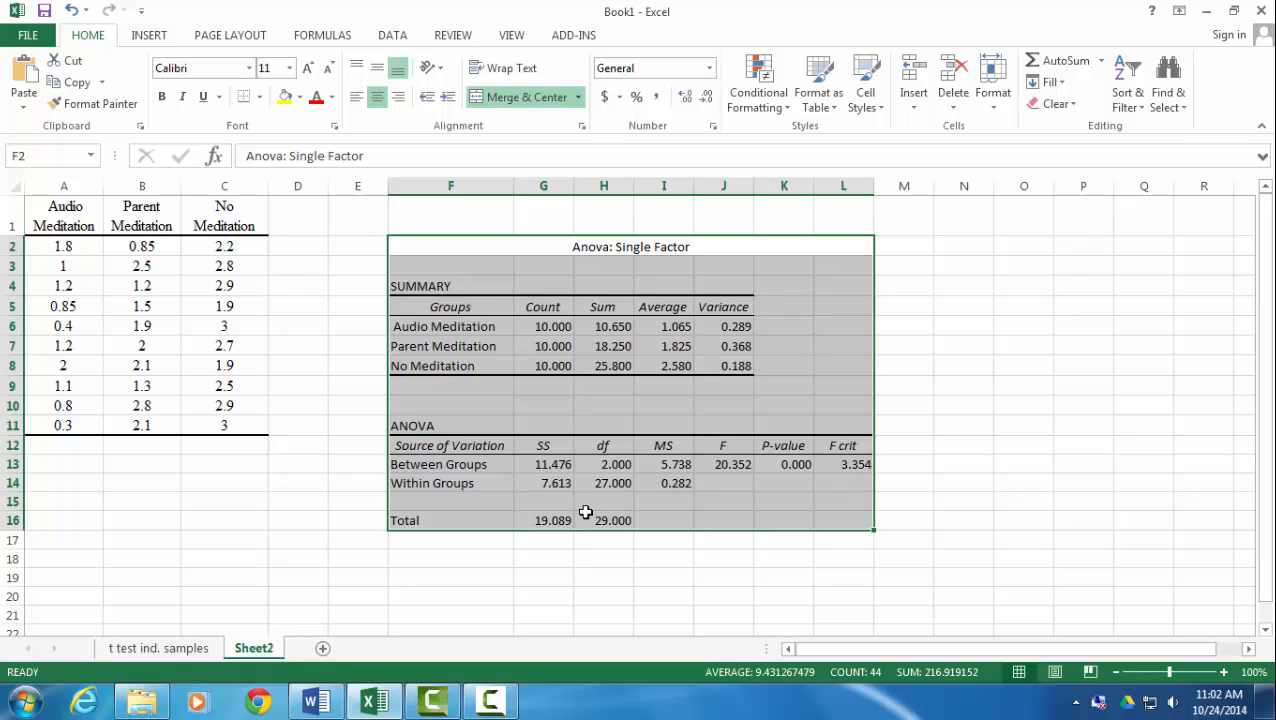
key("ctrl+c")
left_click(316, 703)
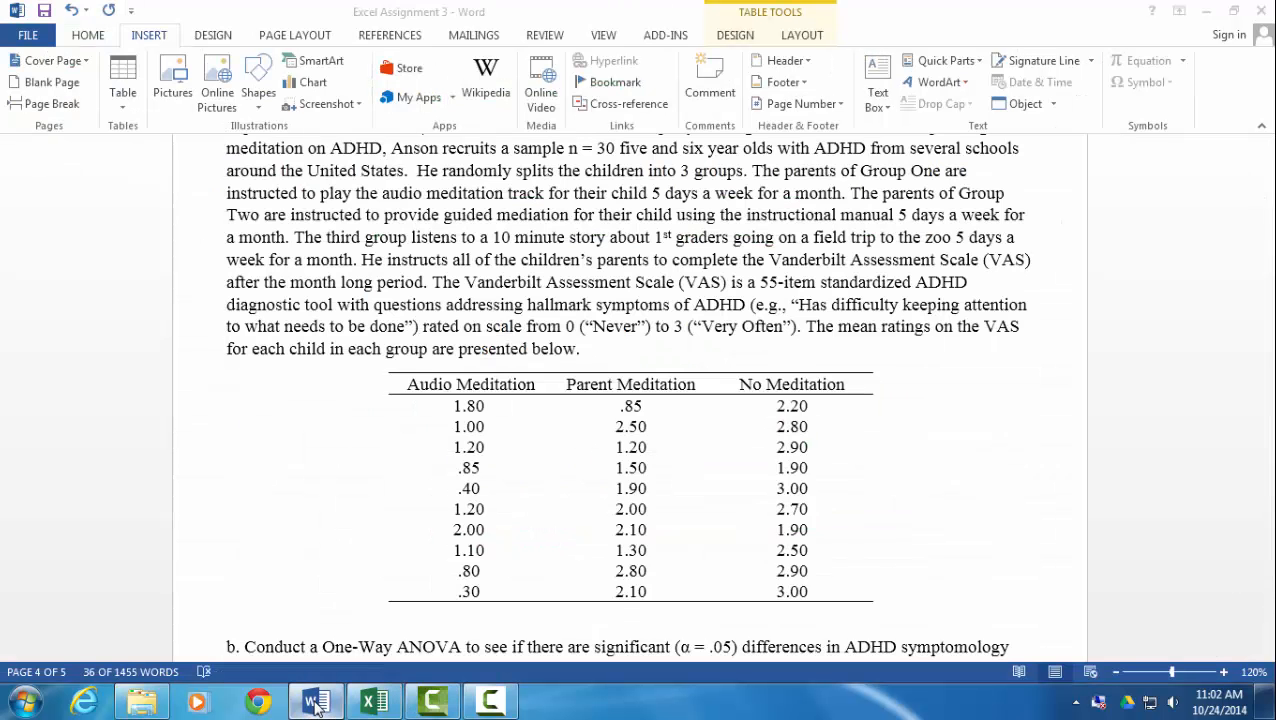
scroll(240, 373, "down", 5)
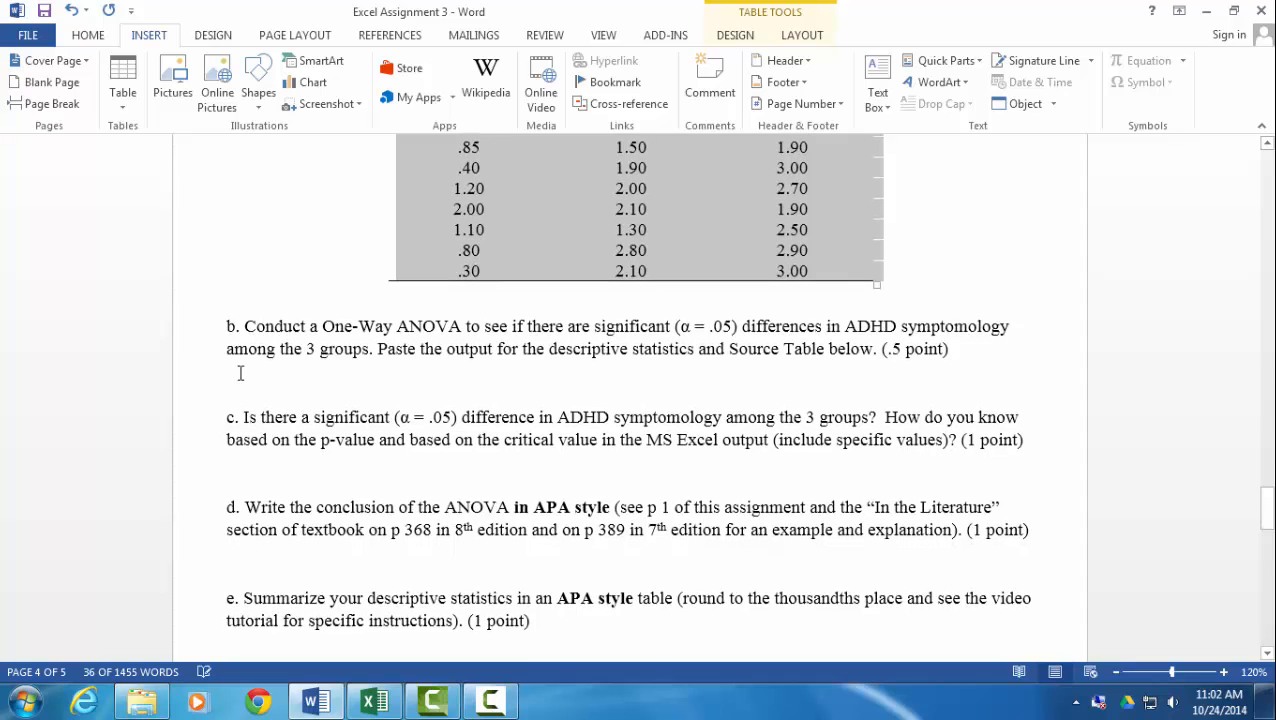
left_click(240, 373)
left_click(88, 35)
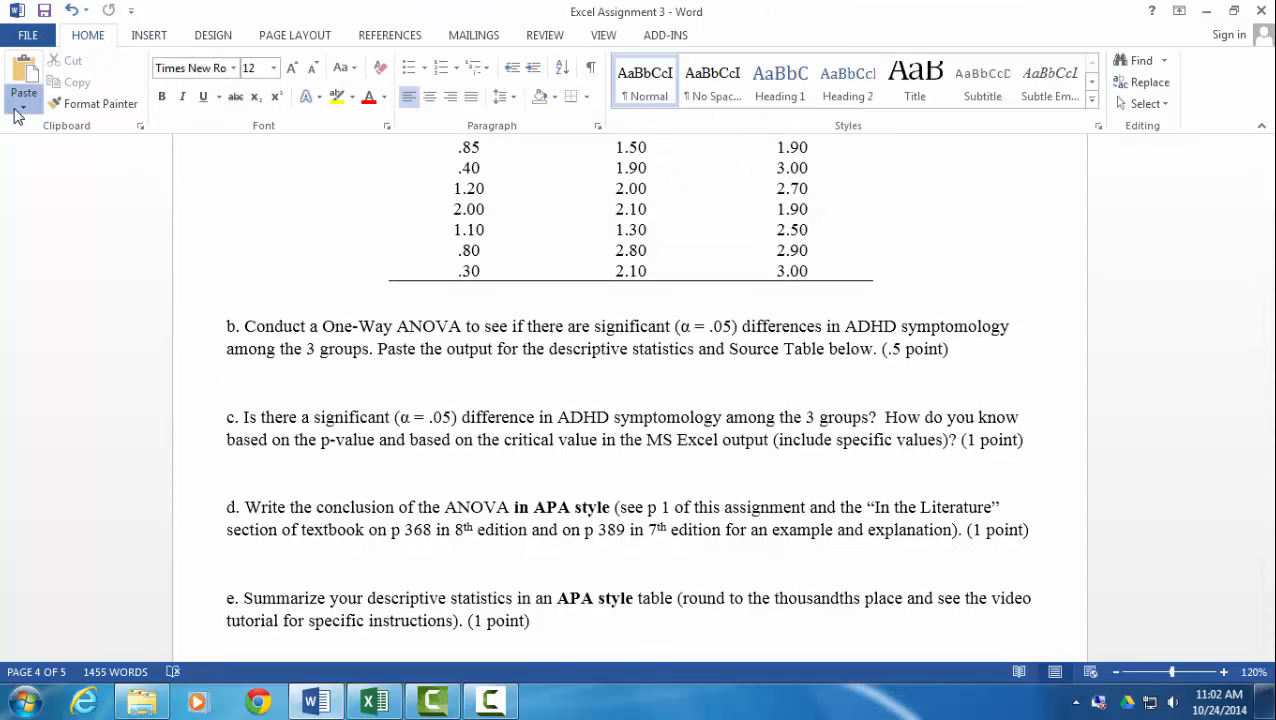
left_click(20, 108)
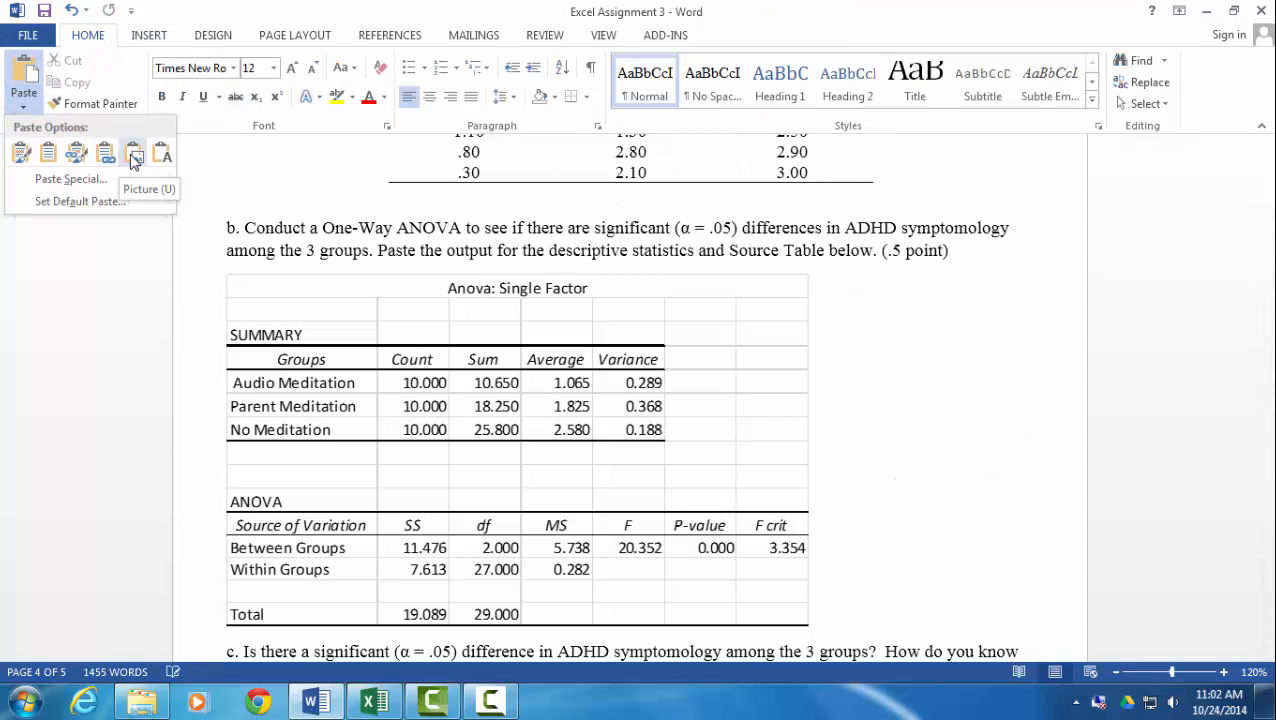
left_click(134, 156)
Step: Insert a page break before question c and check it by briefly showing the formatting marks
scroll(870, 505, "down", 3)
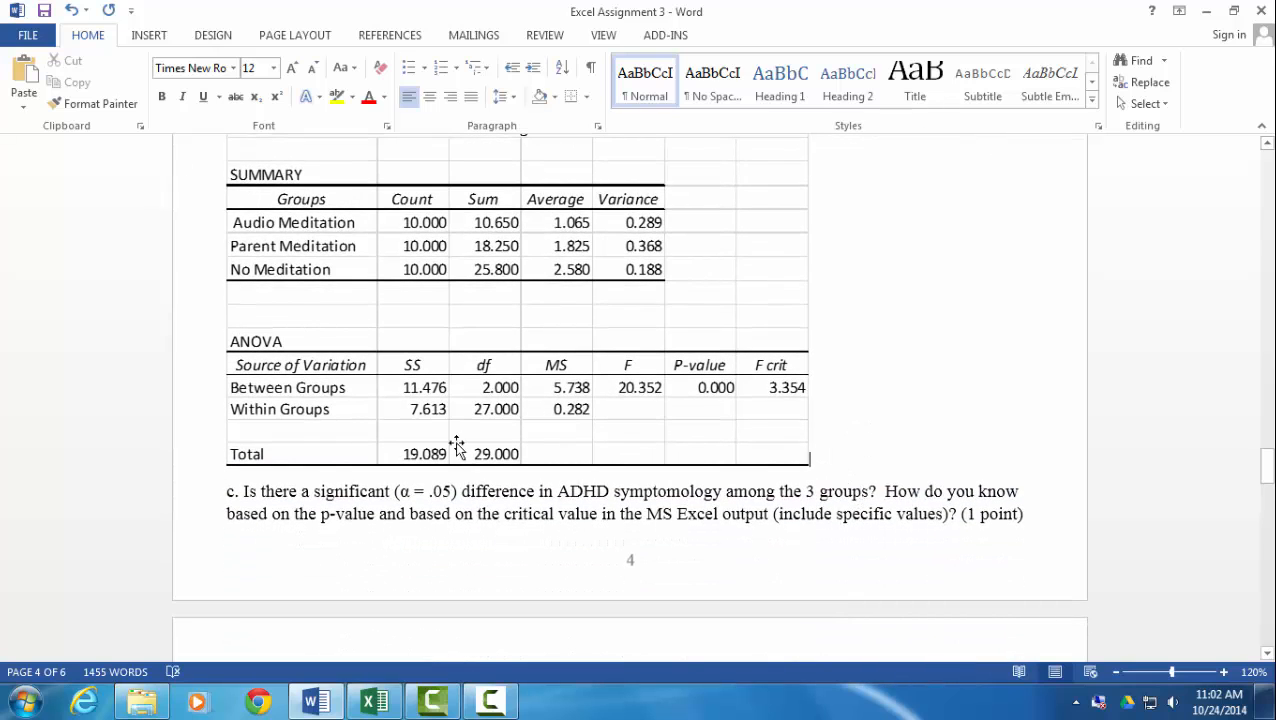
left_click(227, 491)
key("ctrl+Return")
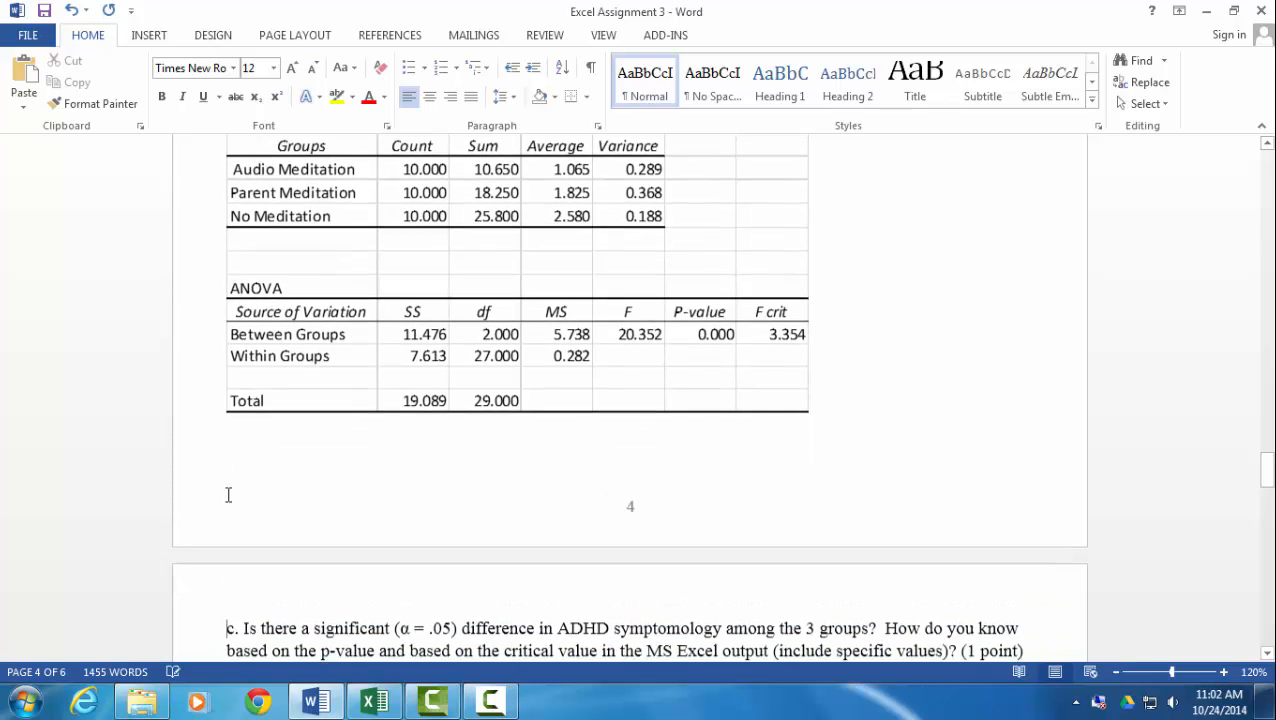
left_click(592, 70)
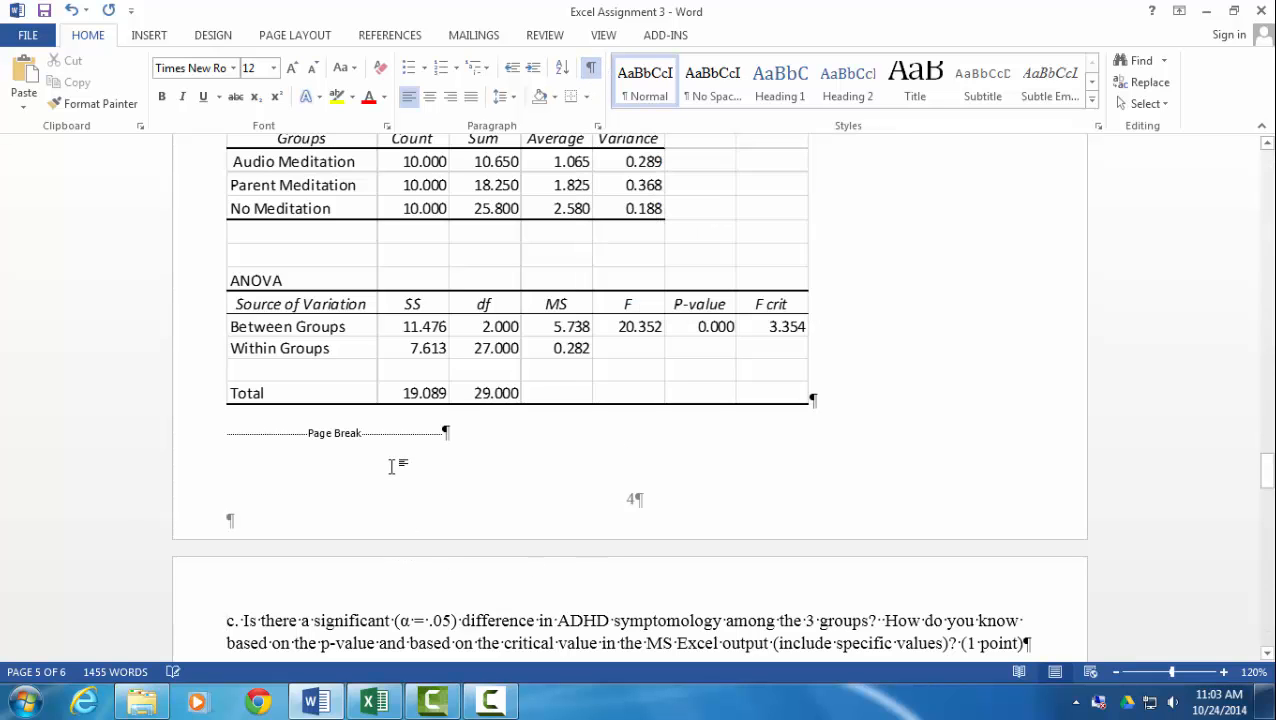
left_click(591, 72)
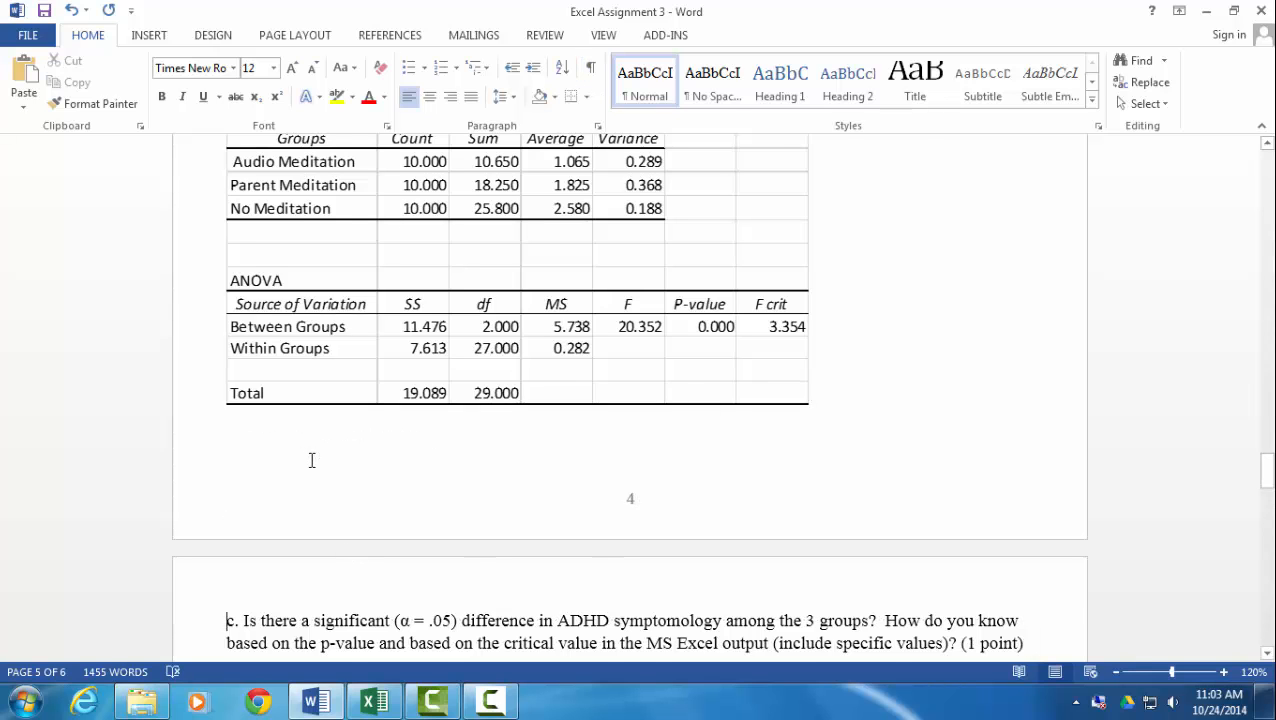
Step: Review the P-value, F and F crit columns of the pasted ANOVA output and read questions c to f
scroll(305, 462, "up", 1)
scroll(305, 462, "up", 1)
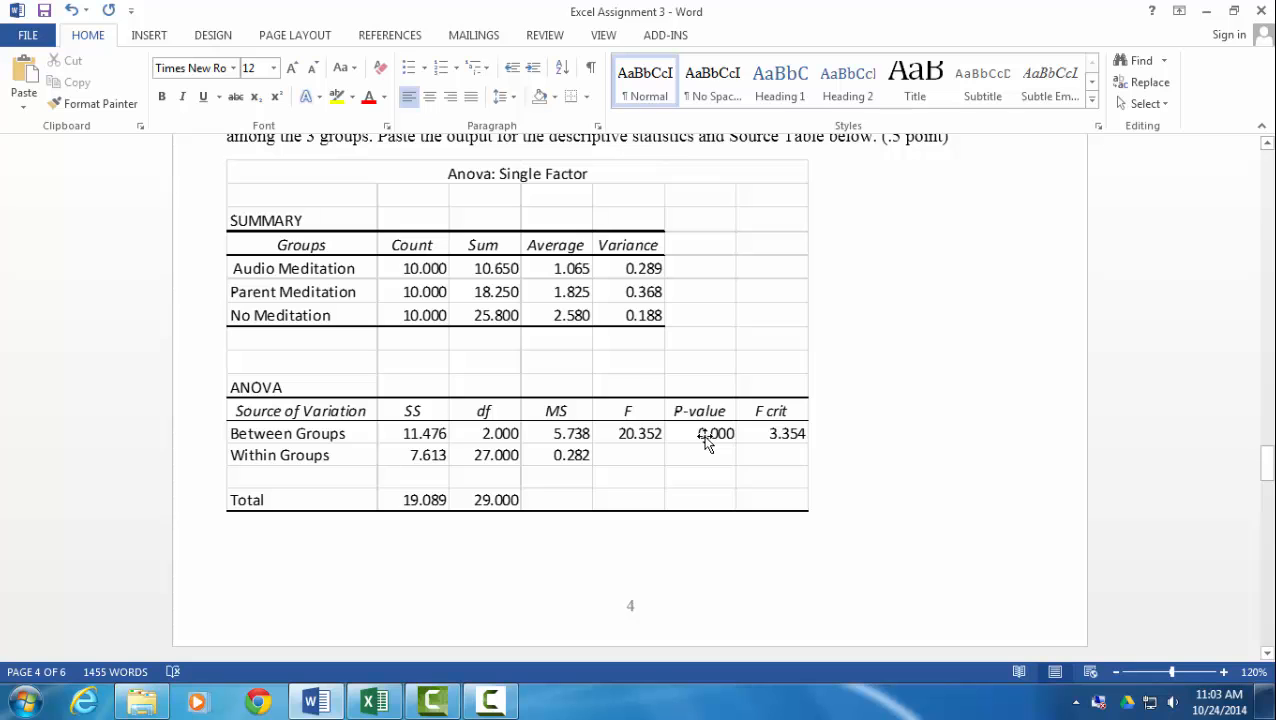
scroll(742, 495, "down", 5)
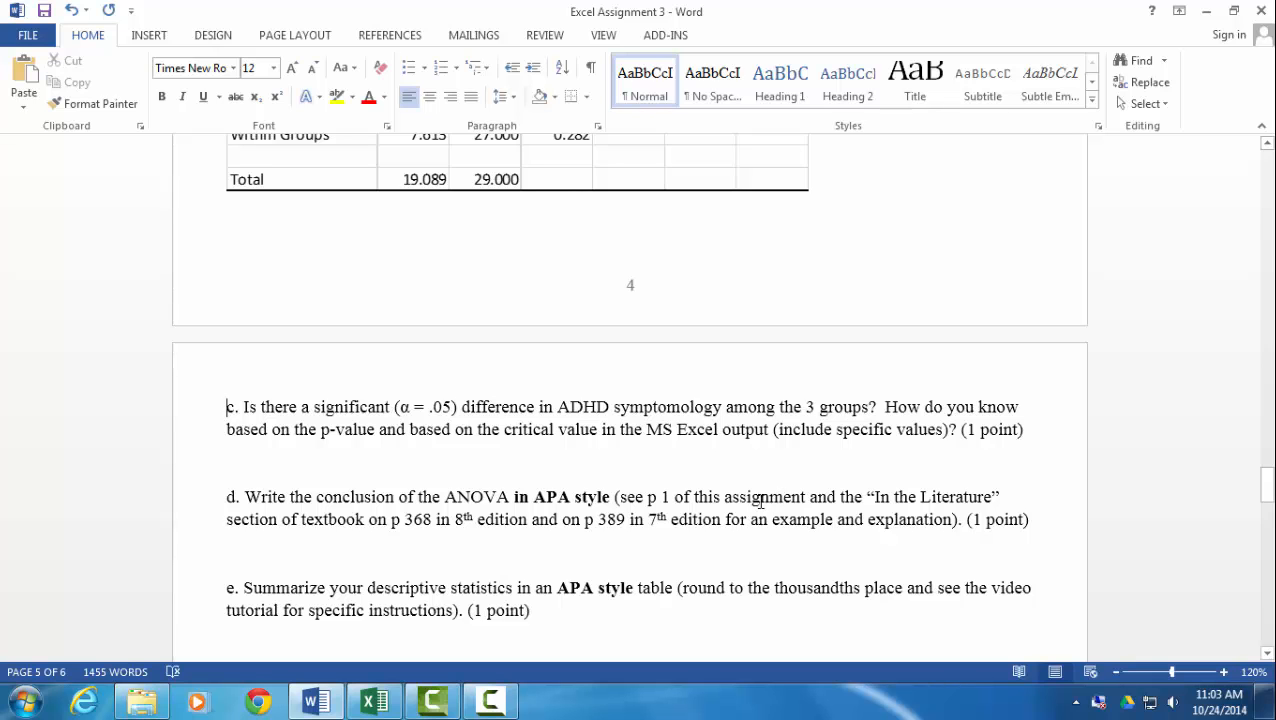
scroll(745, 488, "down", 6)
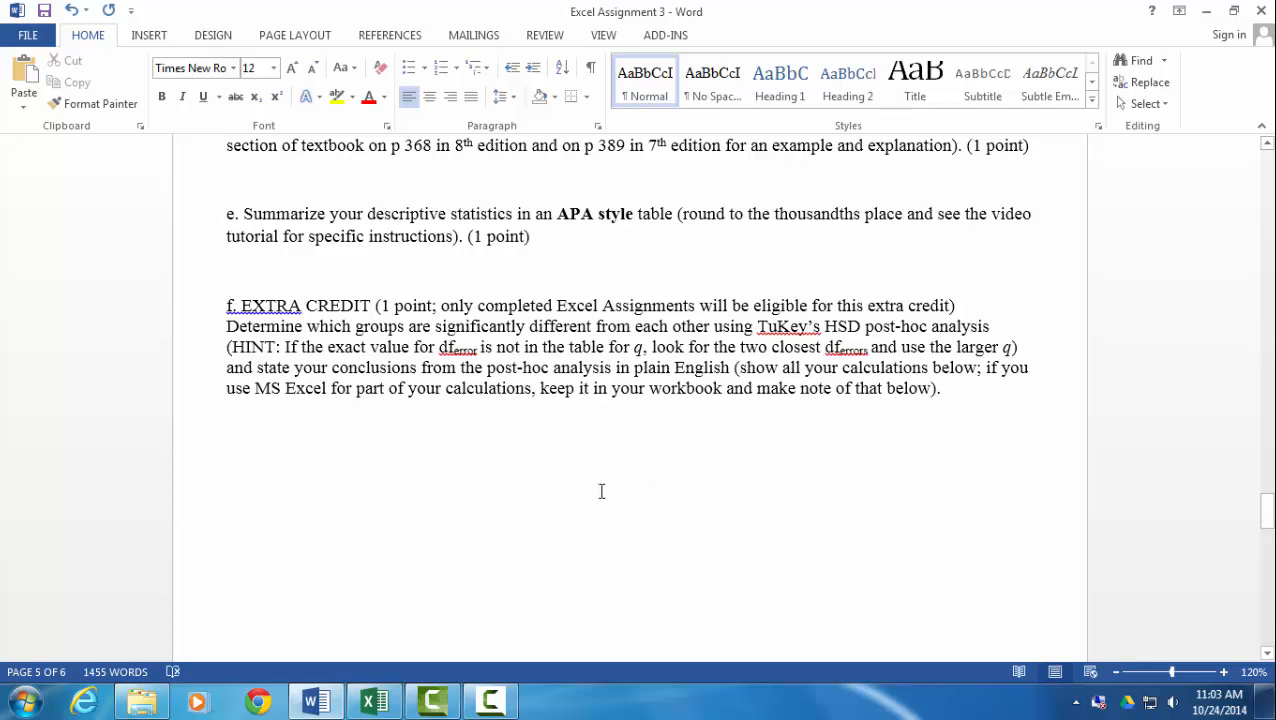
Step: Review the ANOVA write-up requirements and example on page 1, and the pasted ANOVA output under question b
scroll(601, 491, "up", 3)
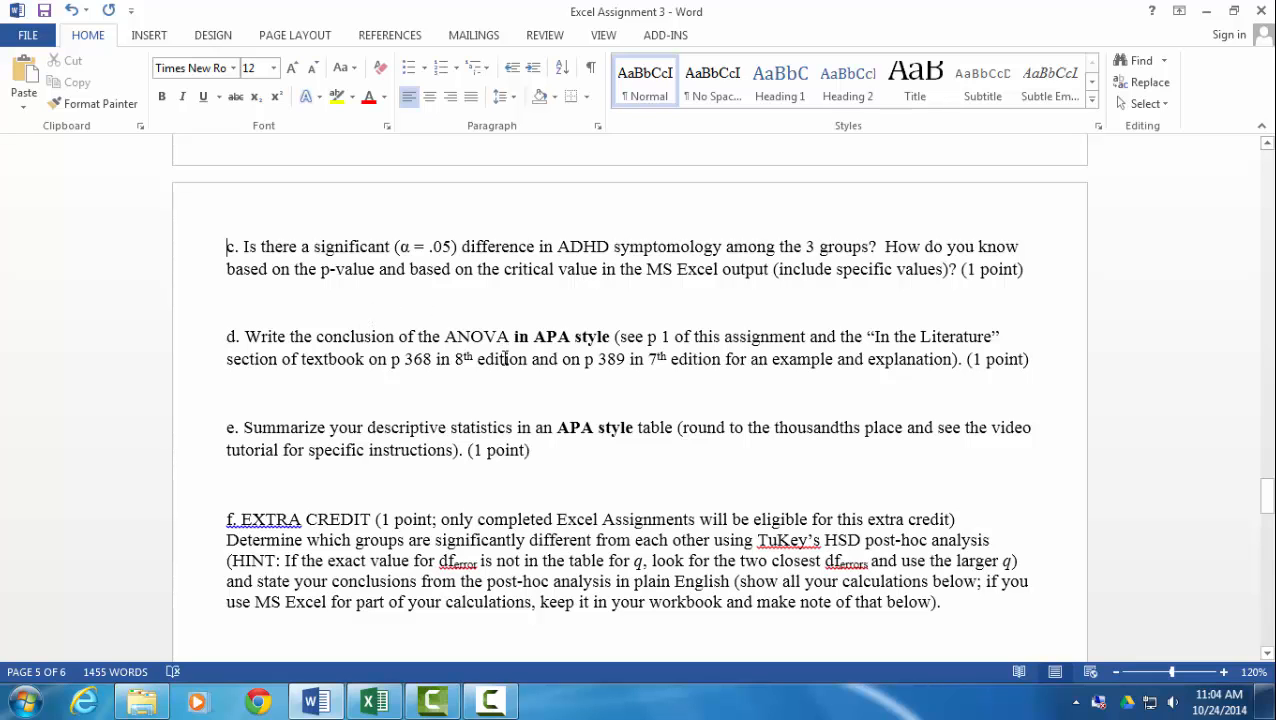
scroll(573, 384, "up", 15)
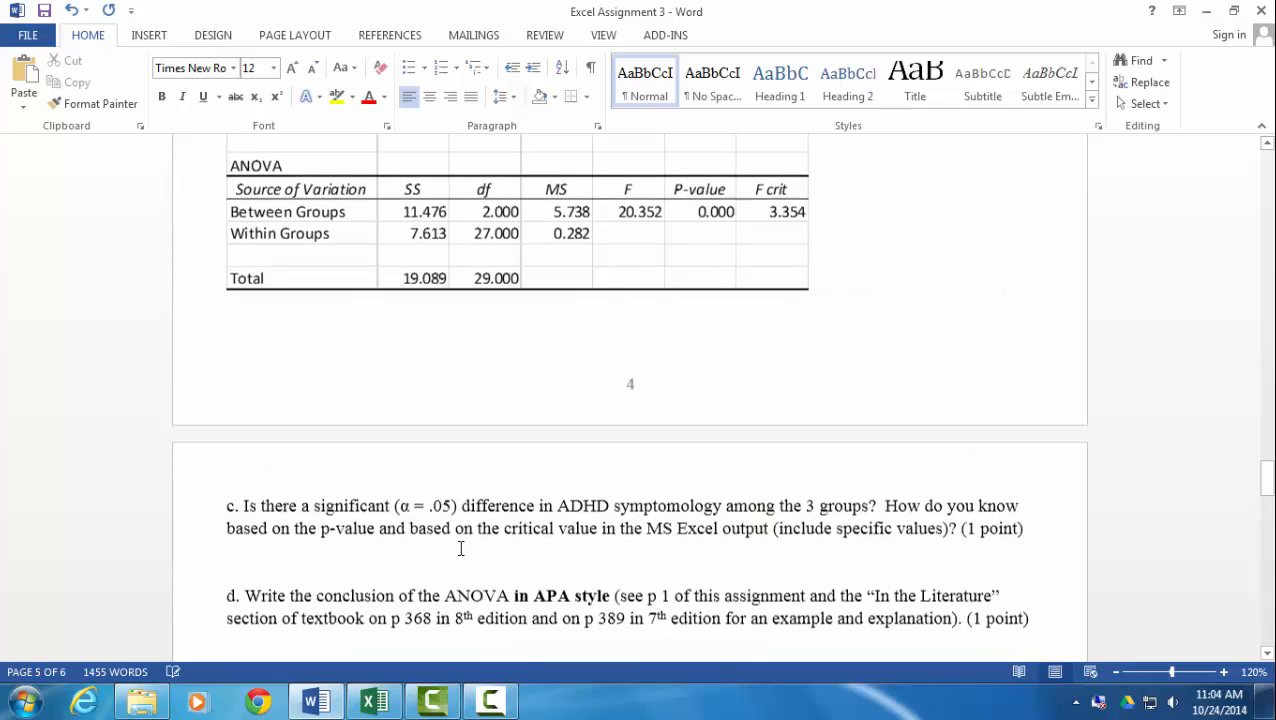
scroll(399, 518, "up", 15)
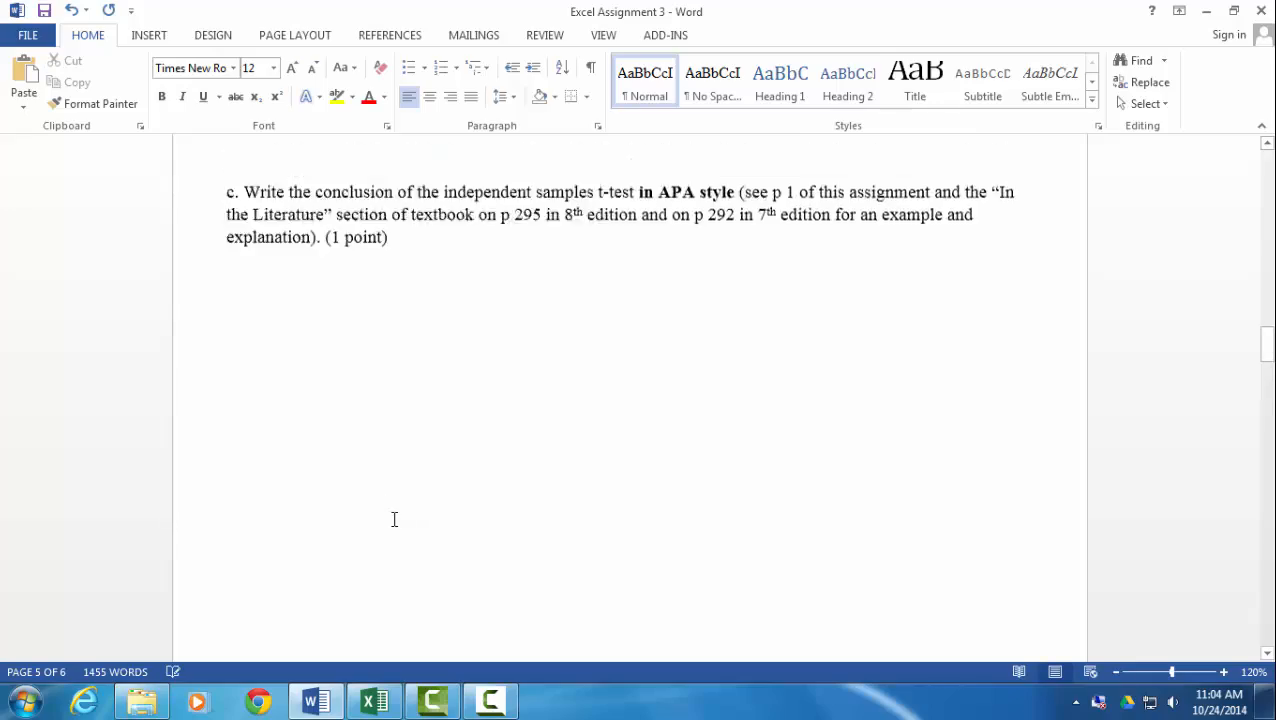
scroll(389, 531, "up", 8)
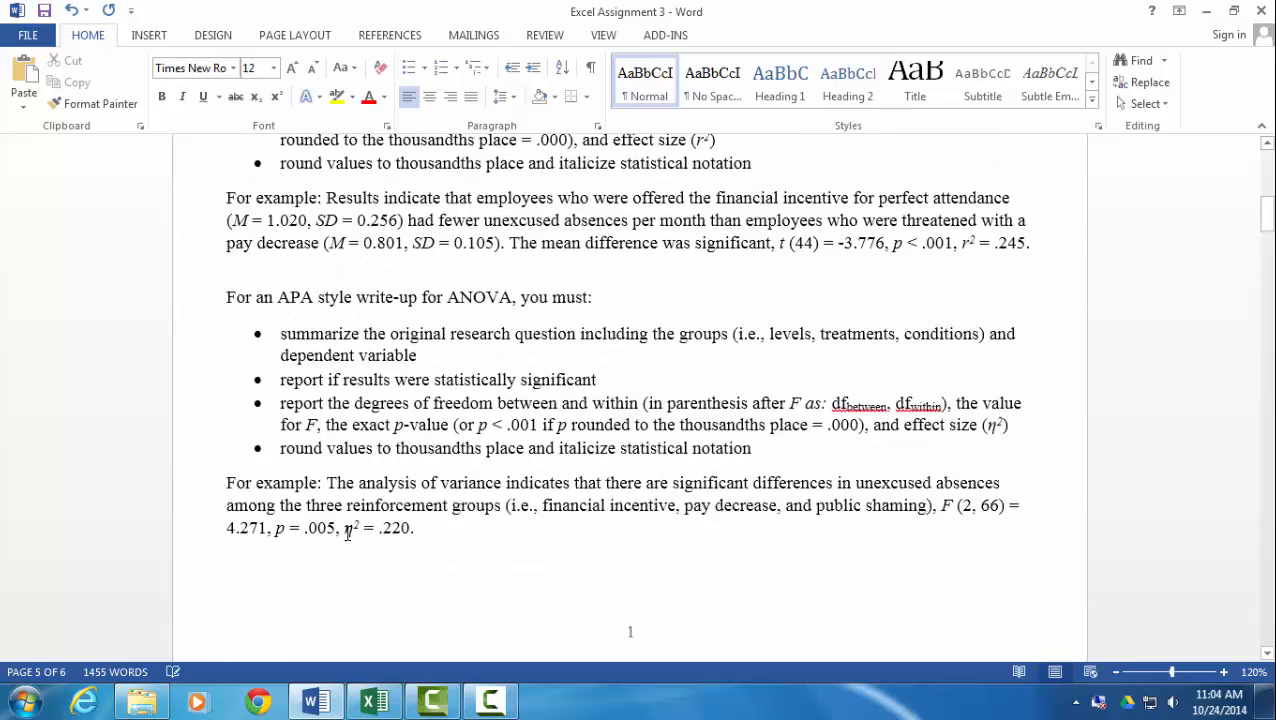
scroll(328, 517, "down", 9)
scroll(328, 517, "down", 20)
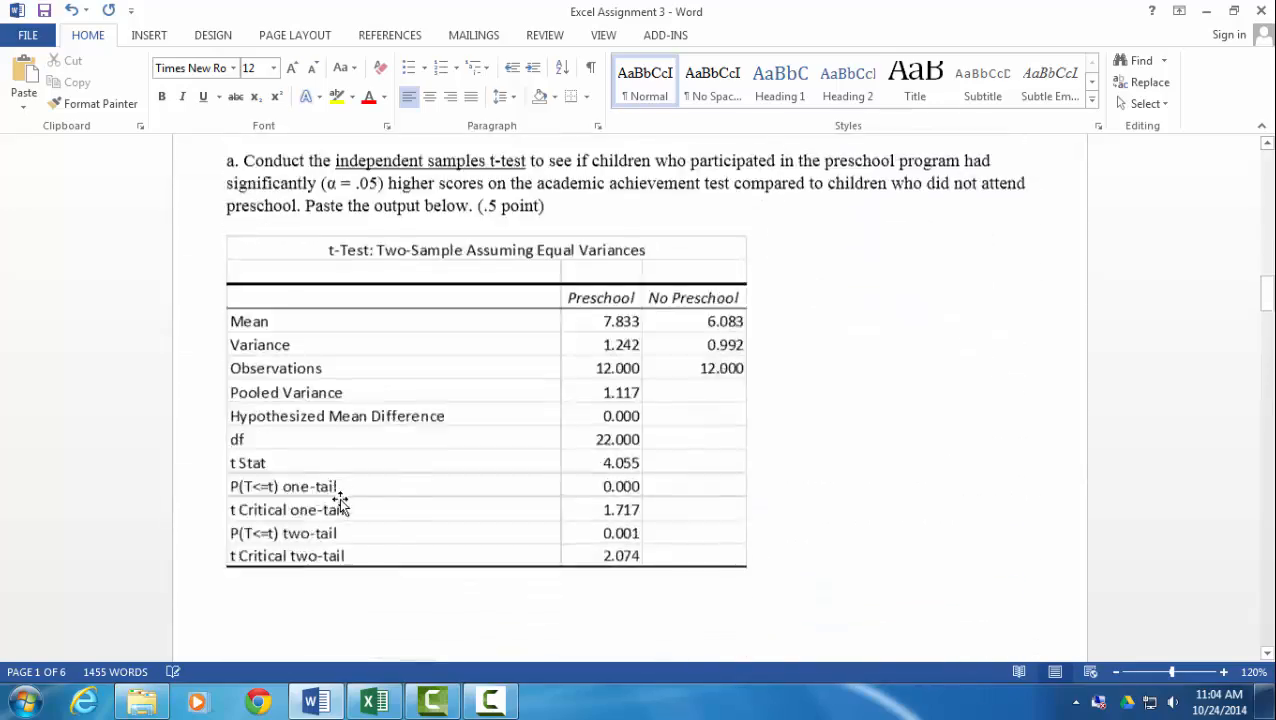
scroll(328, 500, "down", 20)
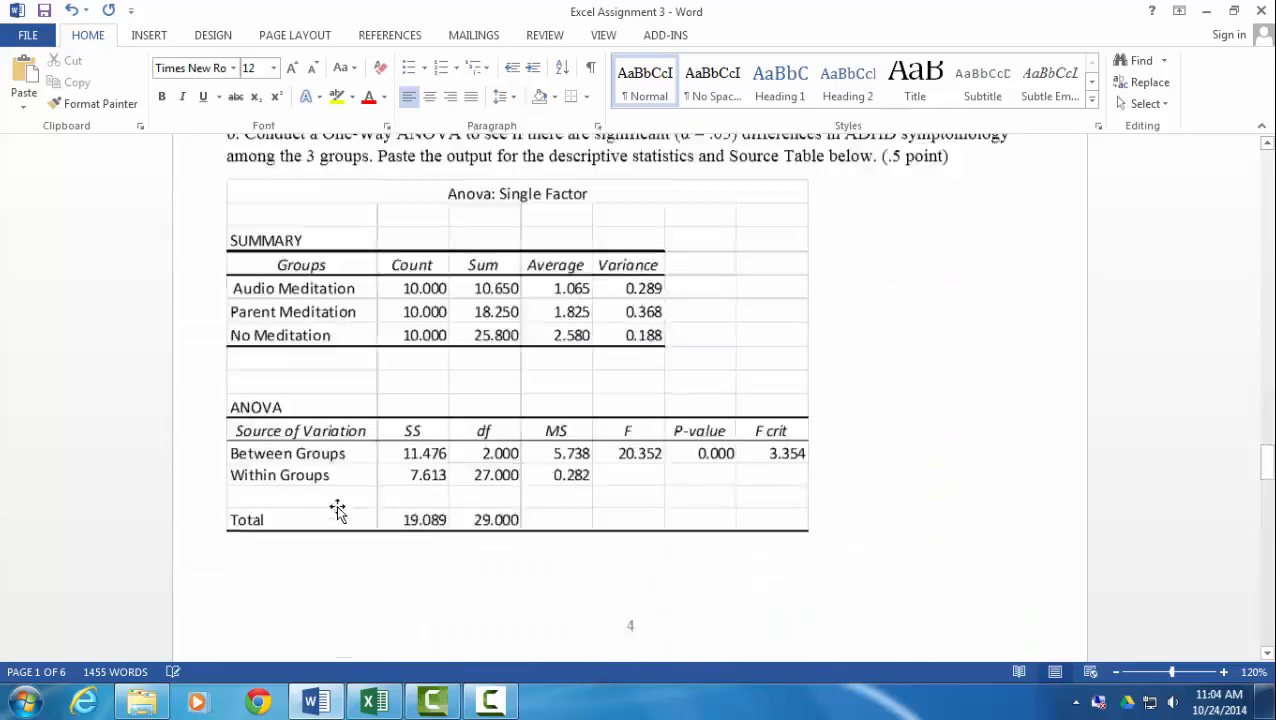
scroll(368, 507, "up", 2)
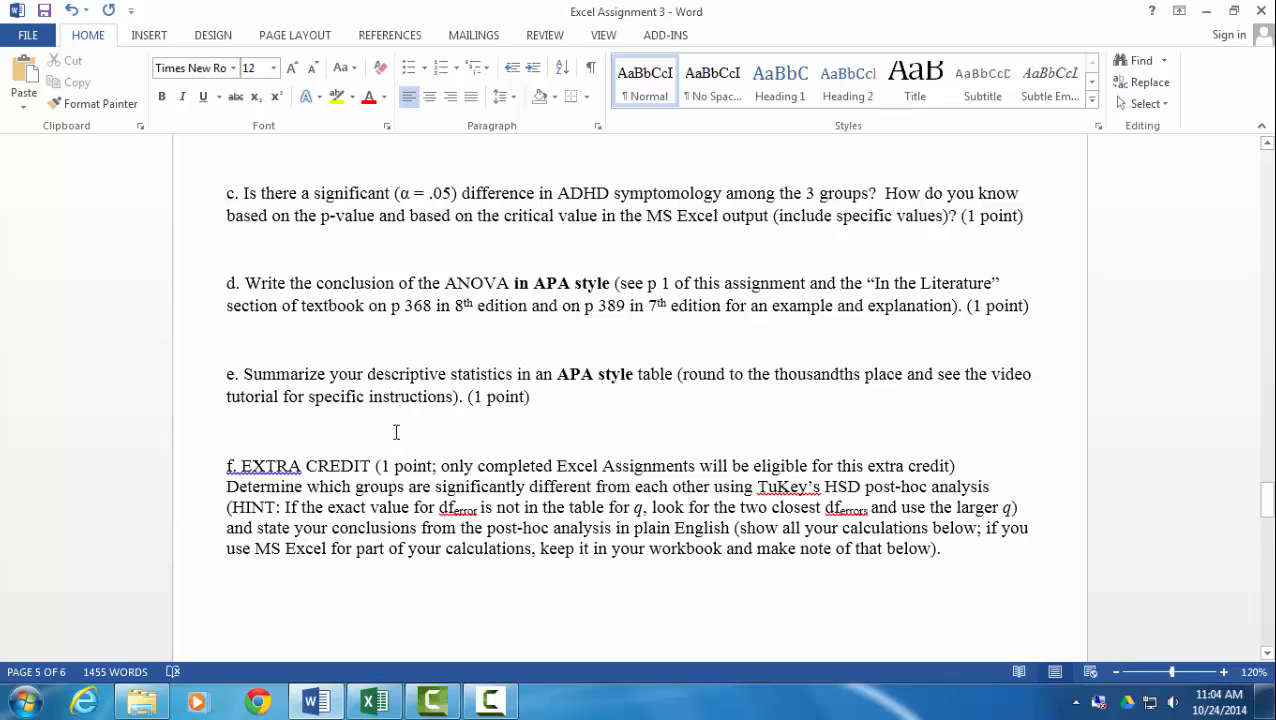
scroll(396, 435, "up", 11)
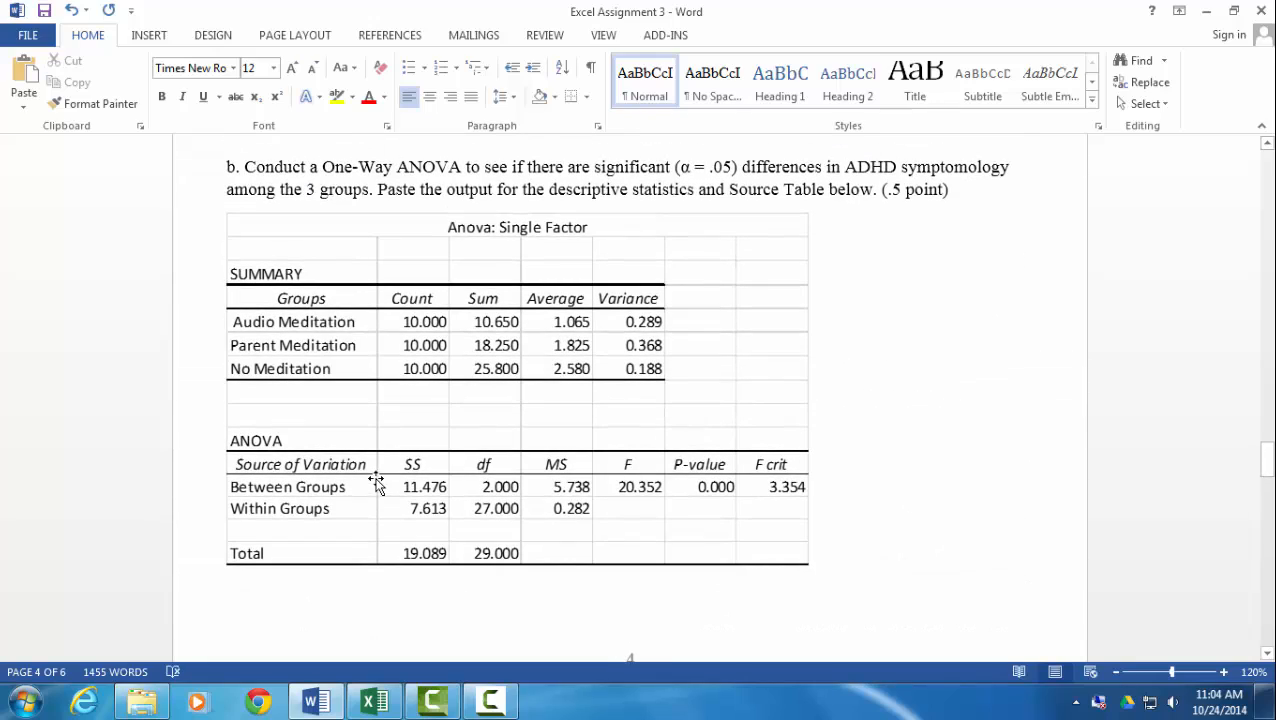
scroll(376, 482, "up", 5)
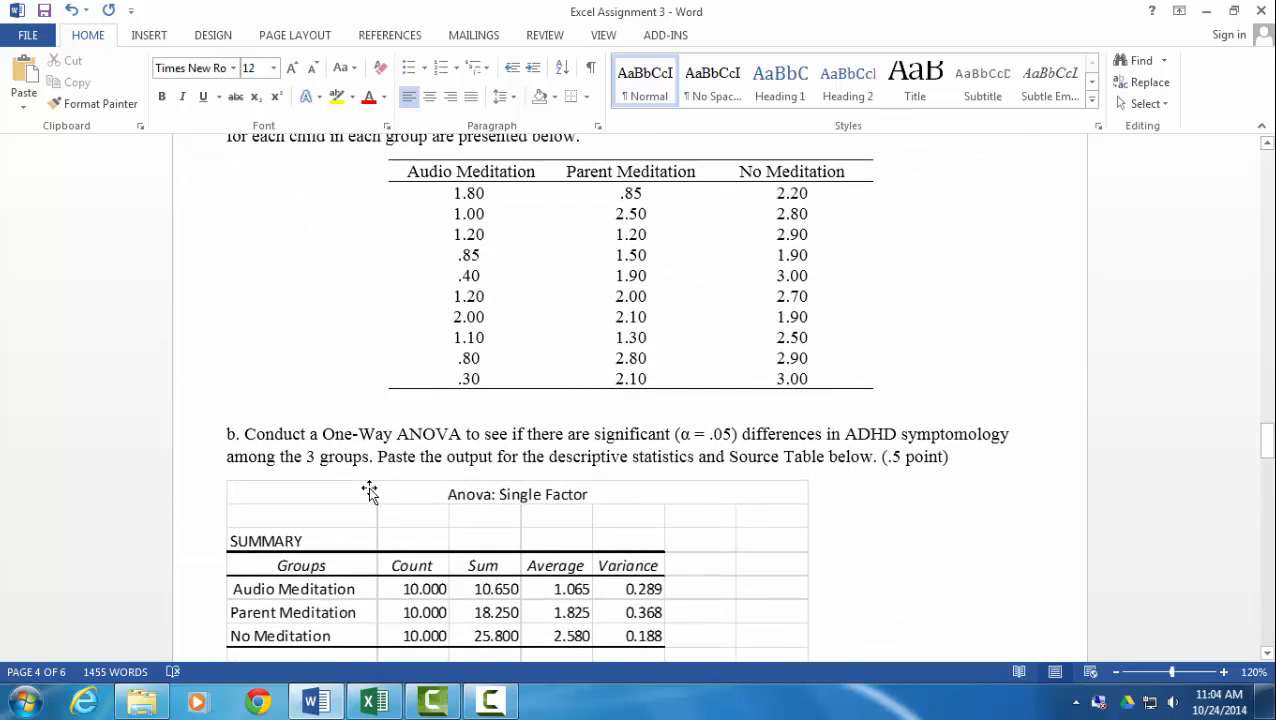
scroll(376, 487, "down", 3)
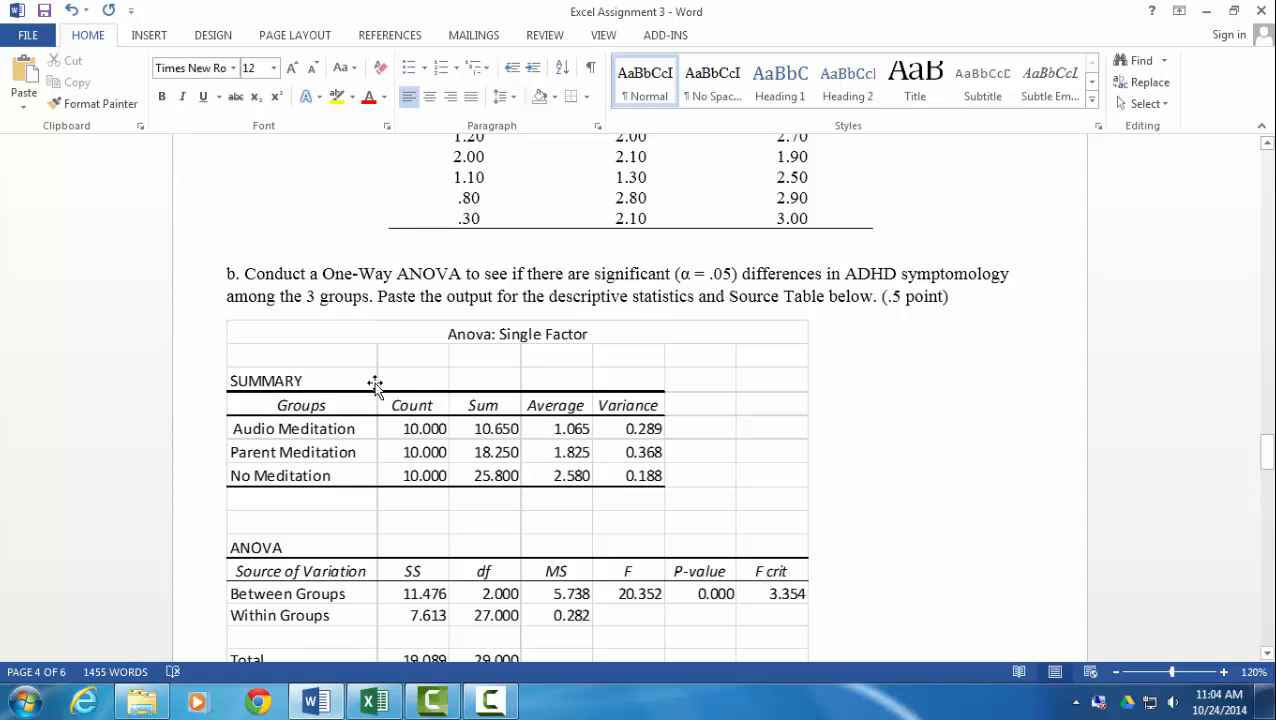
scroll(442, 536, "down", 2)
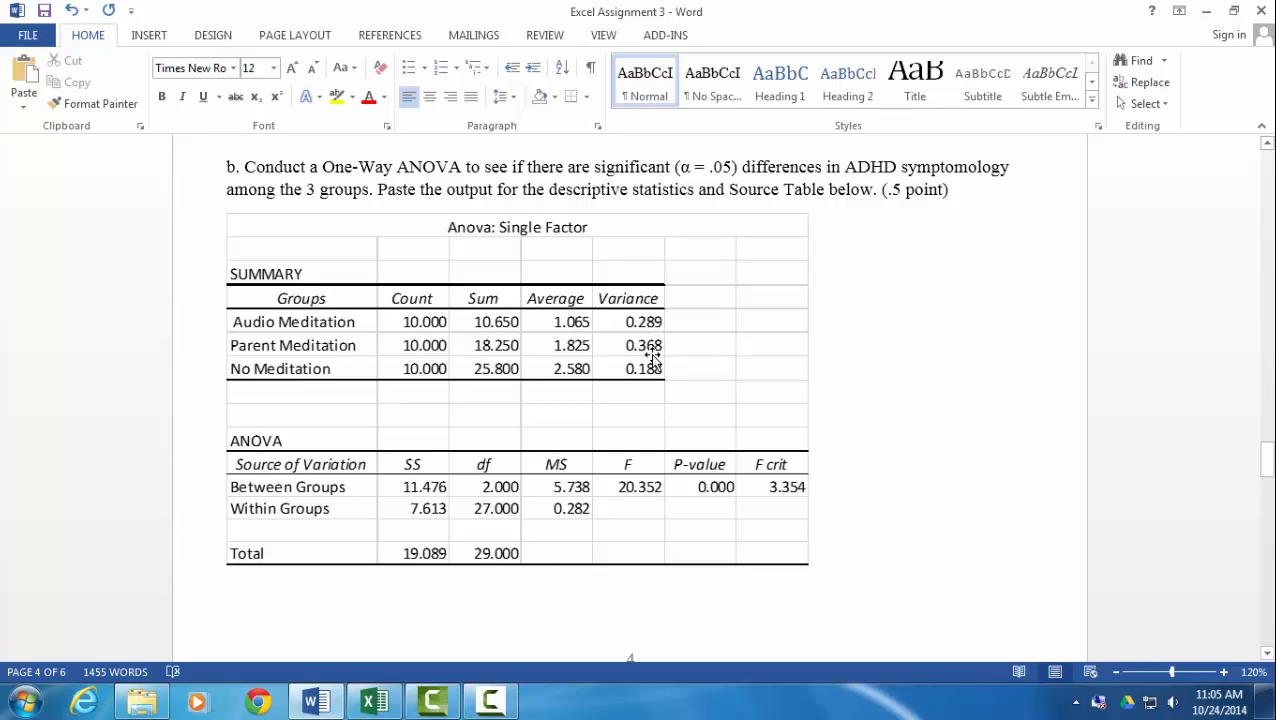
Step: Add a blank line below question e and insert a table with 3 columns and 6 rows there
scroll(889, 460, "down", 8)
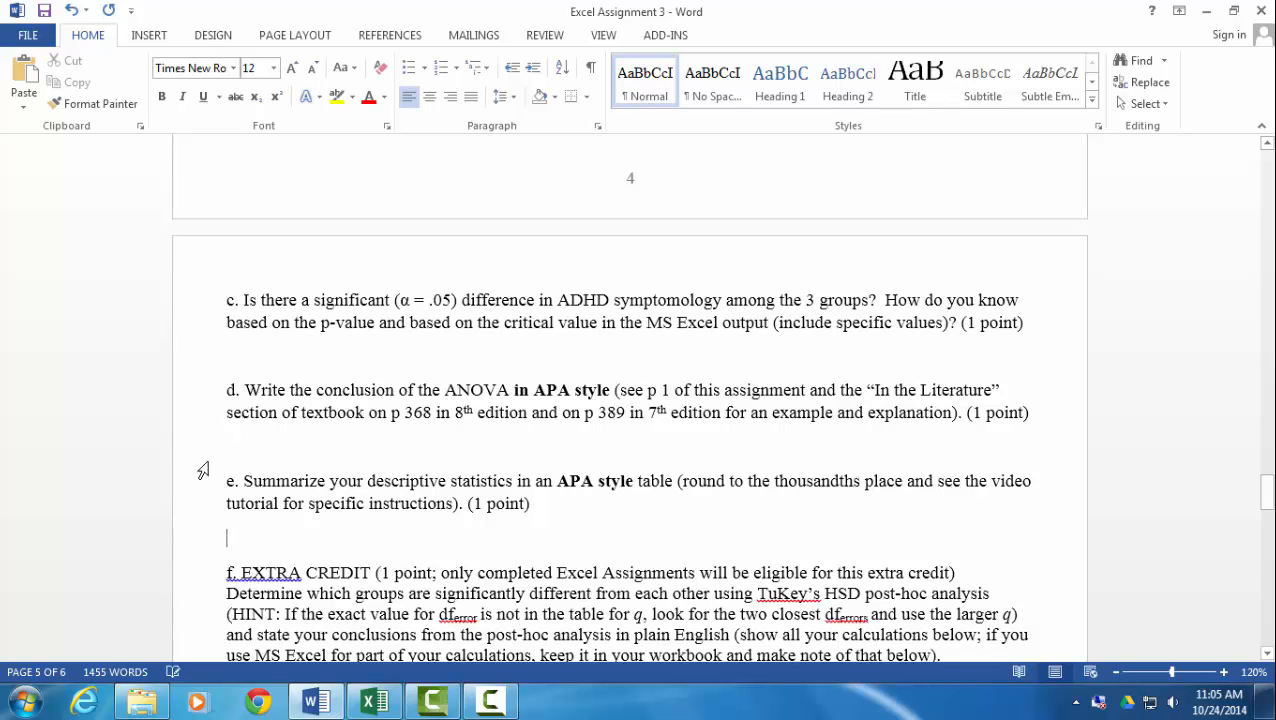
key("Return")
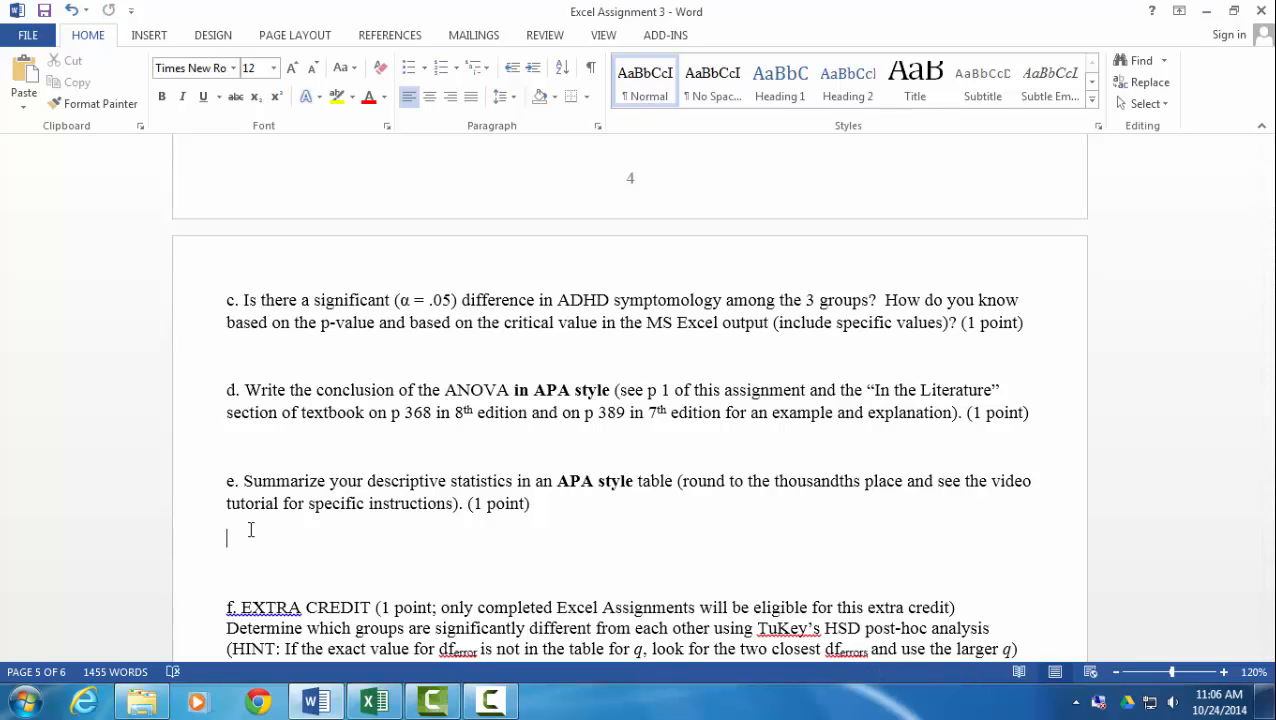
left_click(148, 35)
left_click(127, 80)
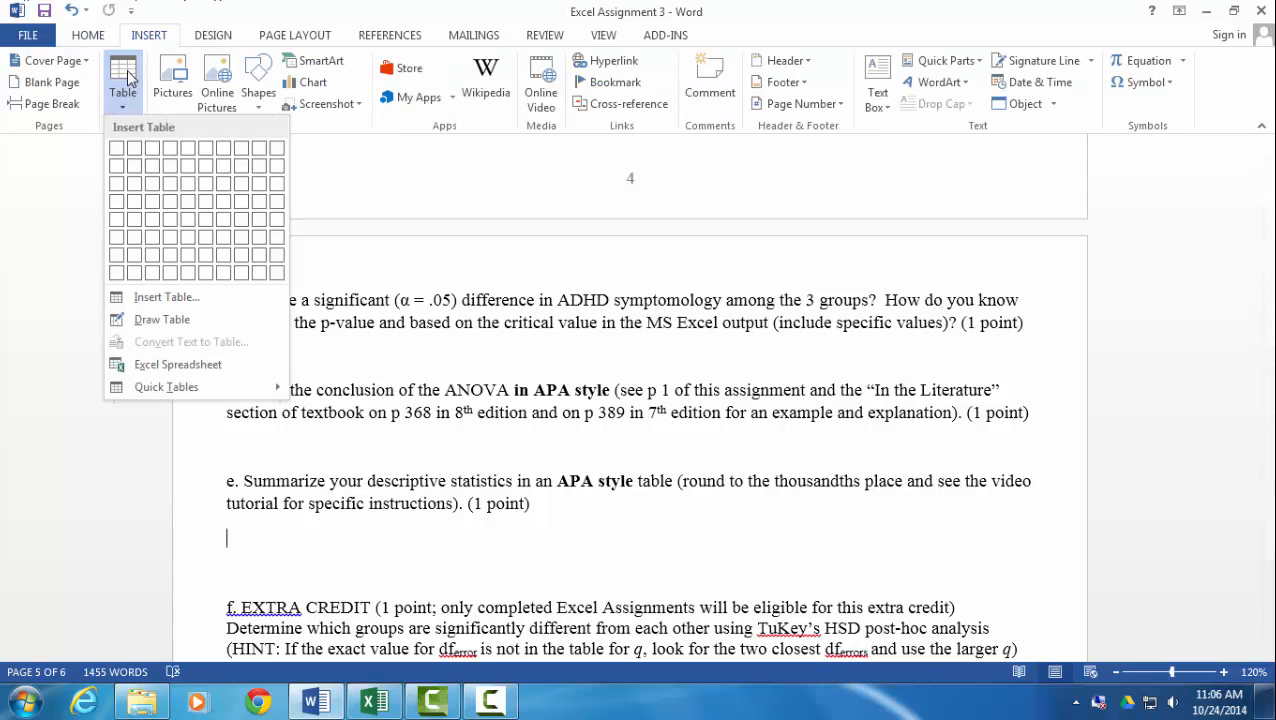
left_click(148, 243)
scroll(671, 586, "down", 2)
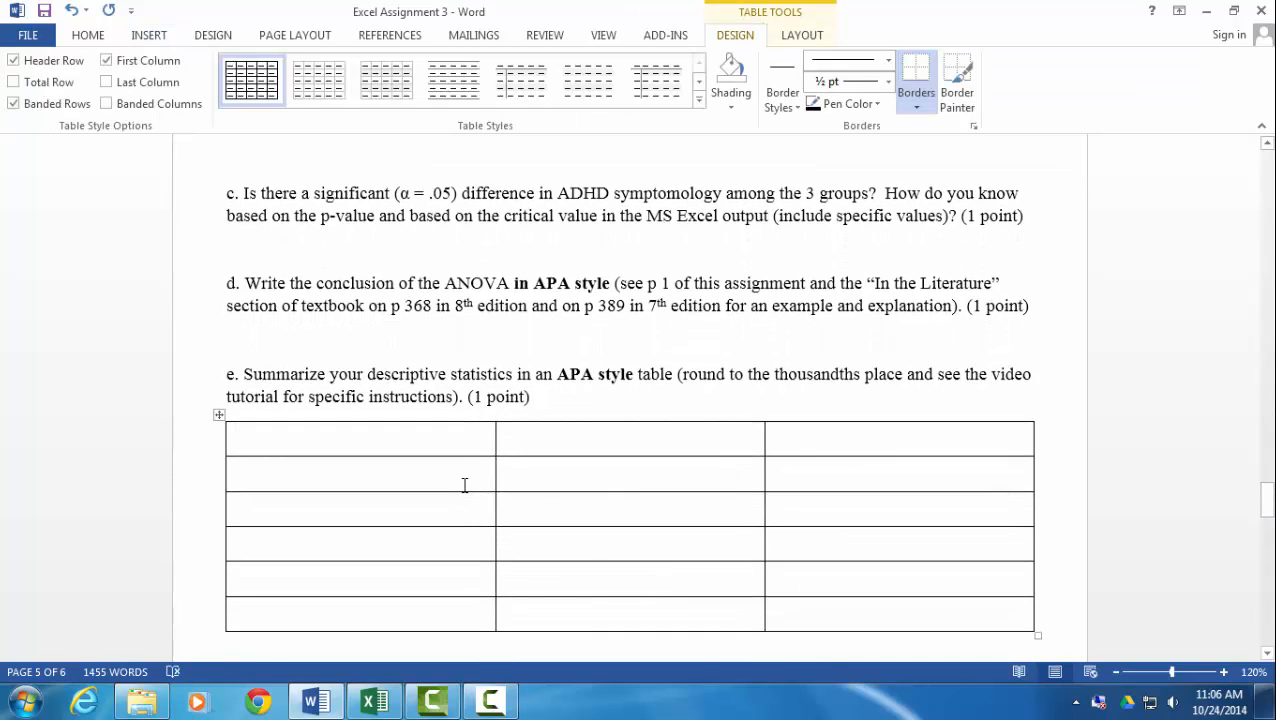
Step: Enter the heading "VAS Scores" in the middle column of the table's second row
left_click(464, 484)
left_click(612, 474)
type("VAS SCORES")
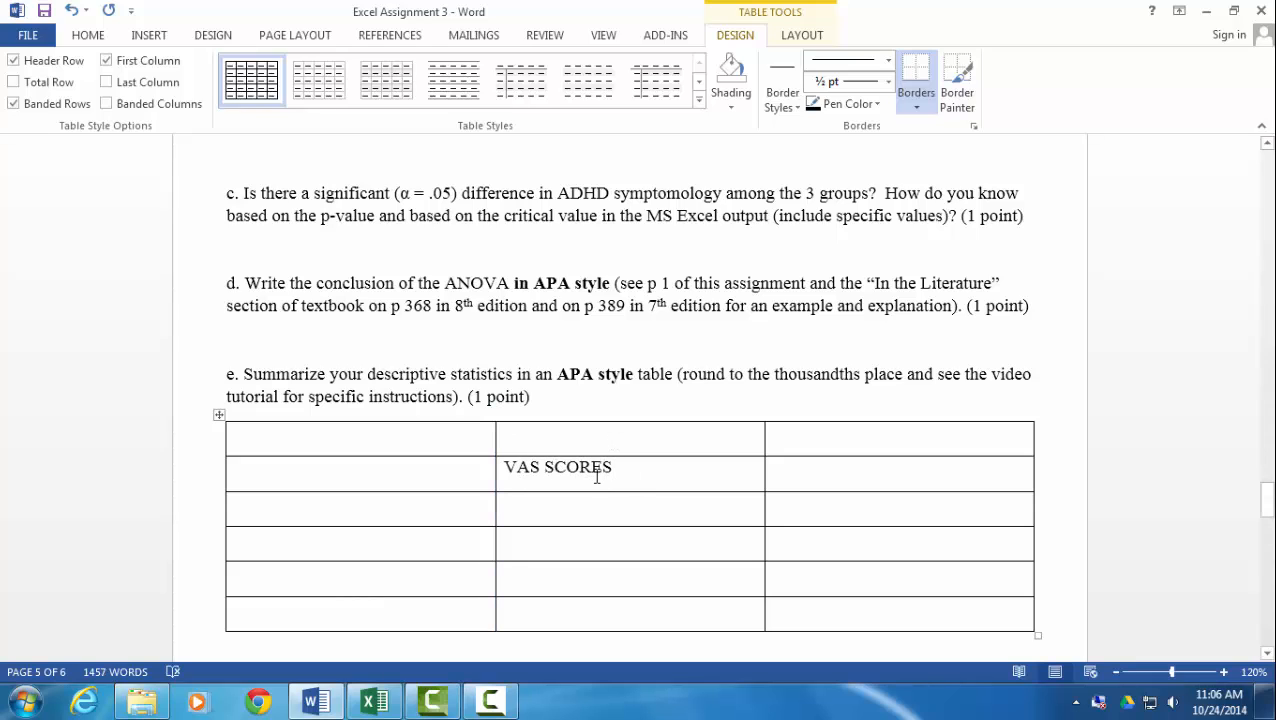
left_click_drag(621, 464, 558, 458)
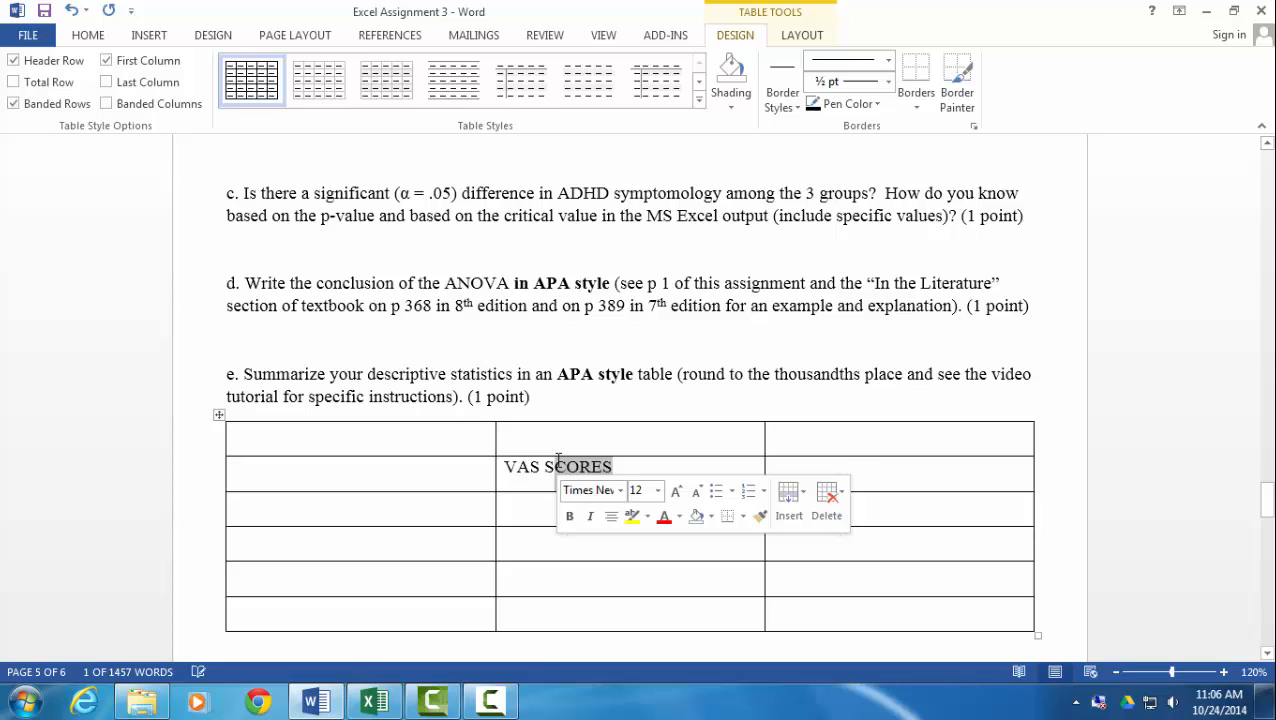
type("cores")
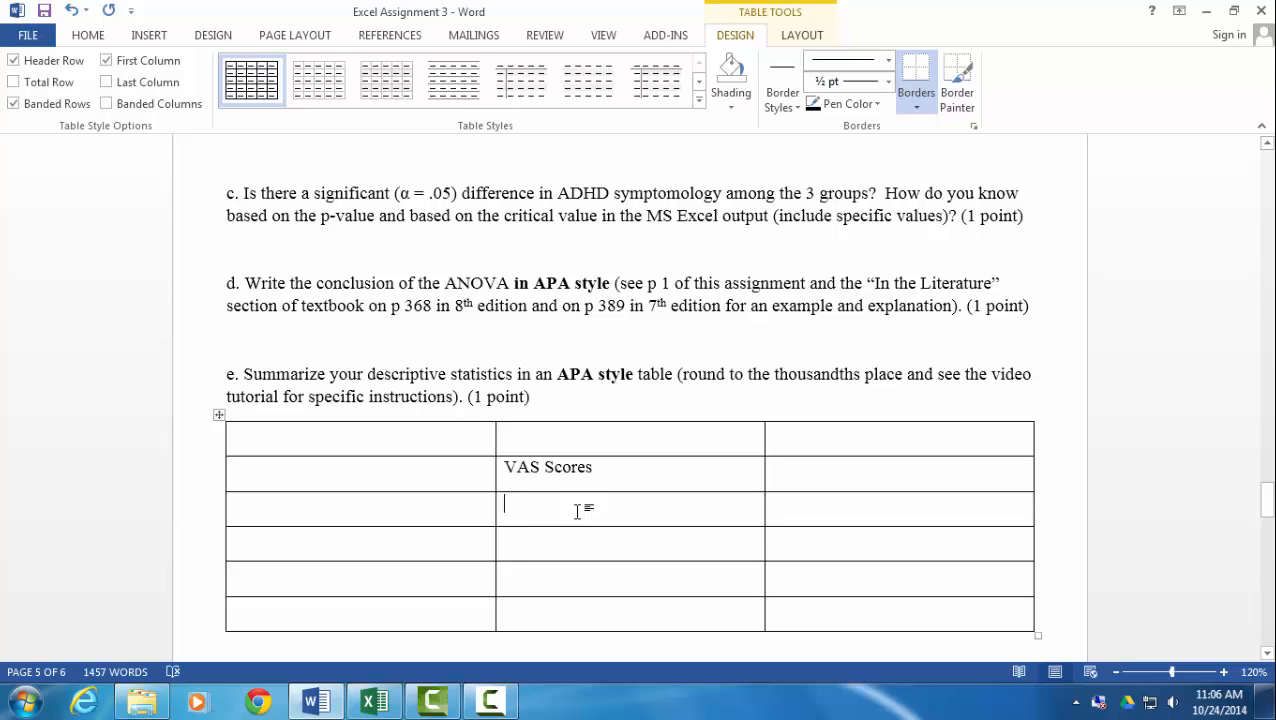
Step: Enter the column headings "n" and "M (SD)" in the table's third row and italicize both
type("n")
left_click(826, 512)
type("M ")
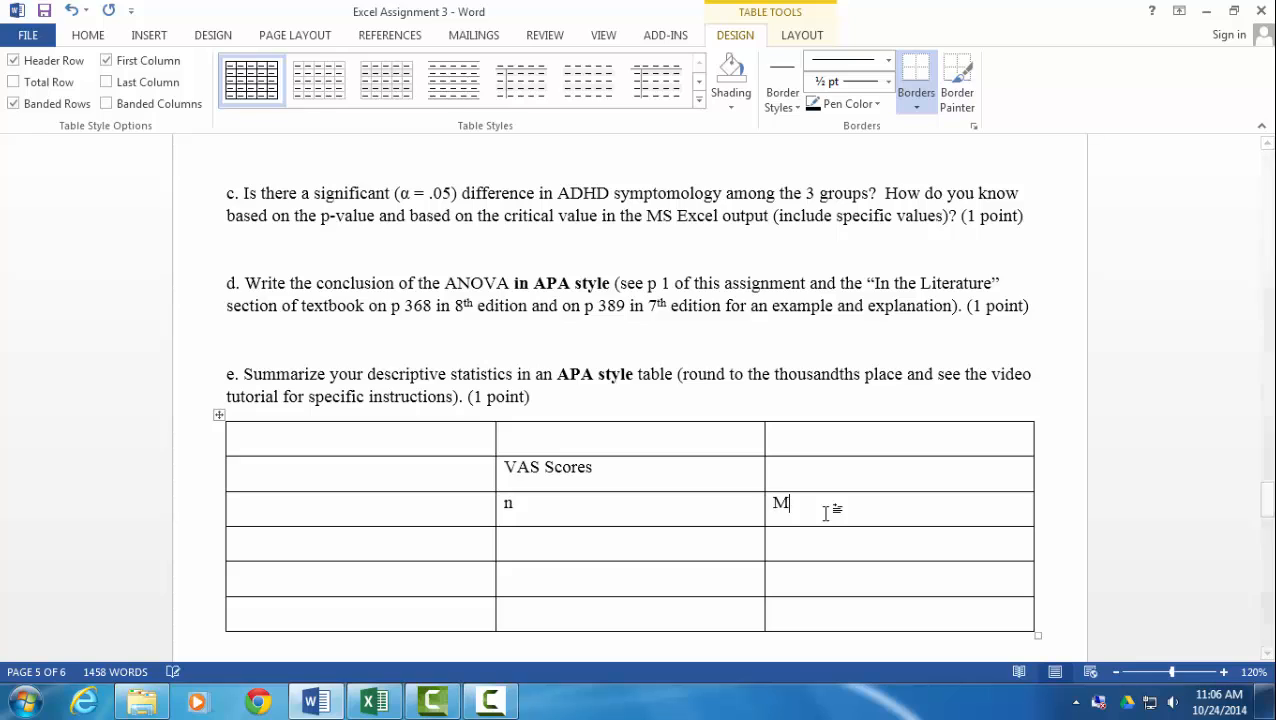
type("(SD)")
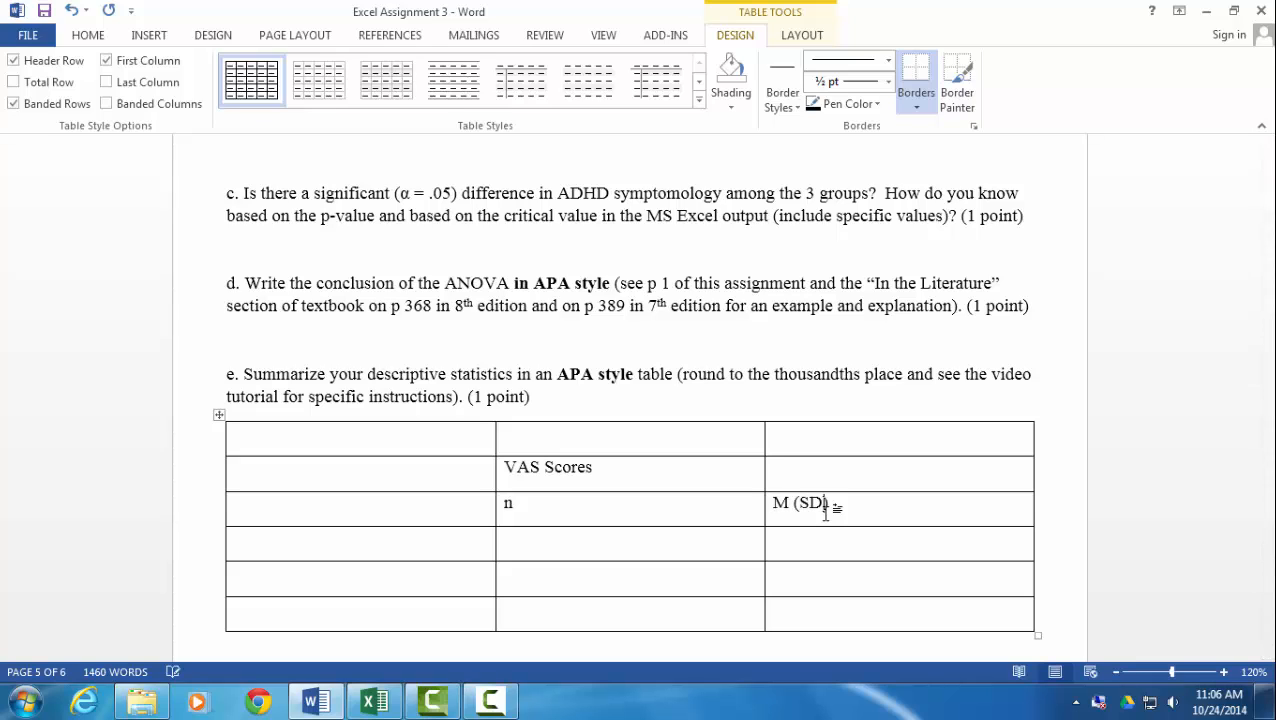
left_click_drag(871, 506, 606, 497)
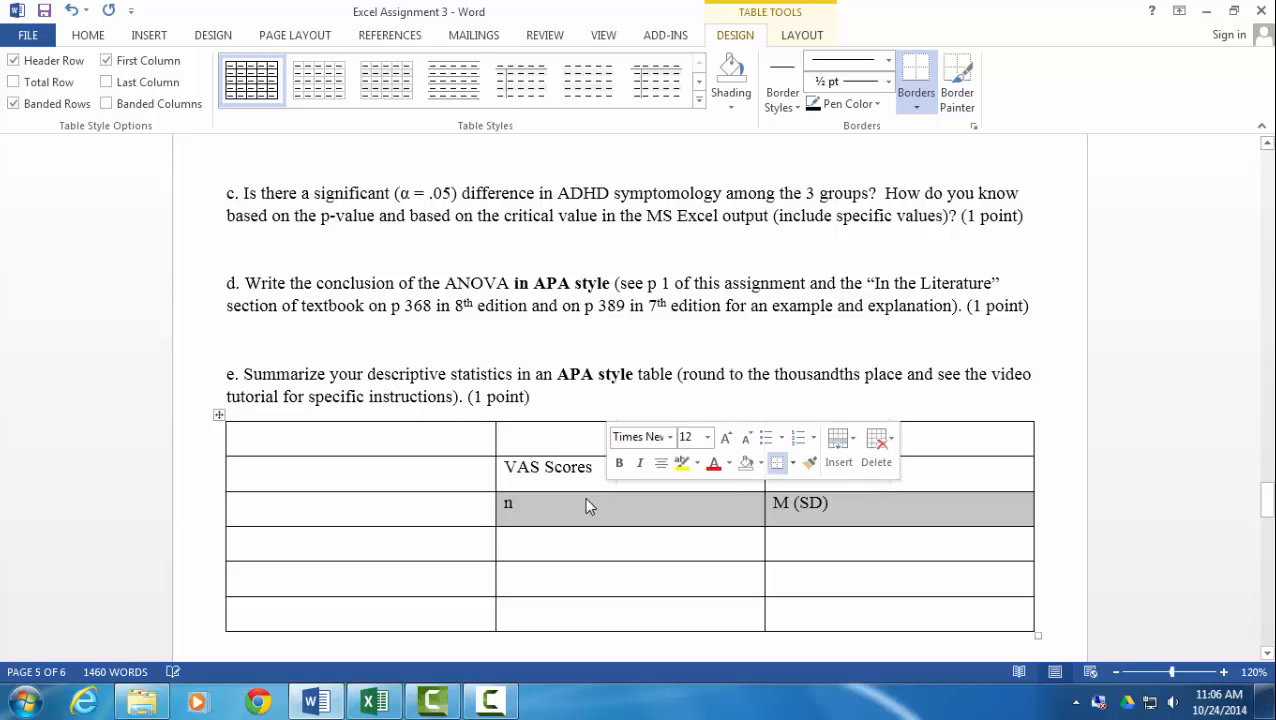
key("ctrl+i")
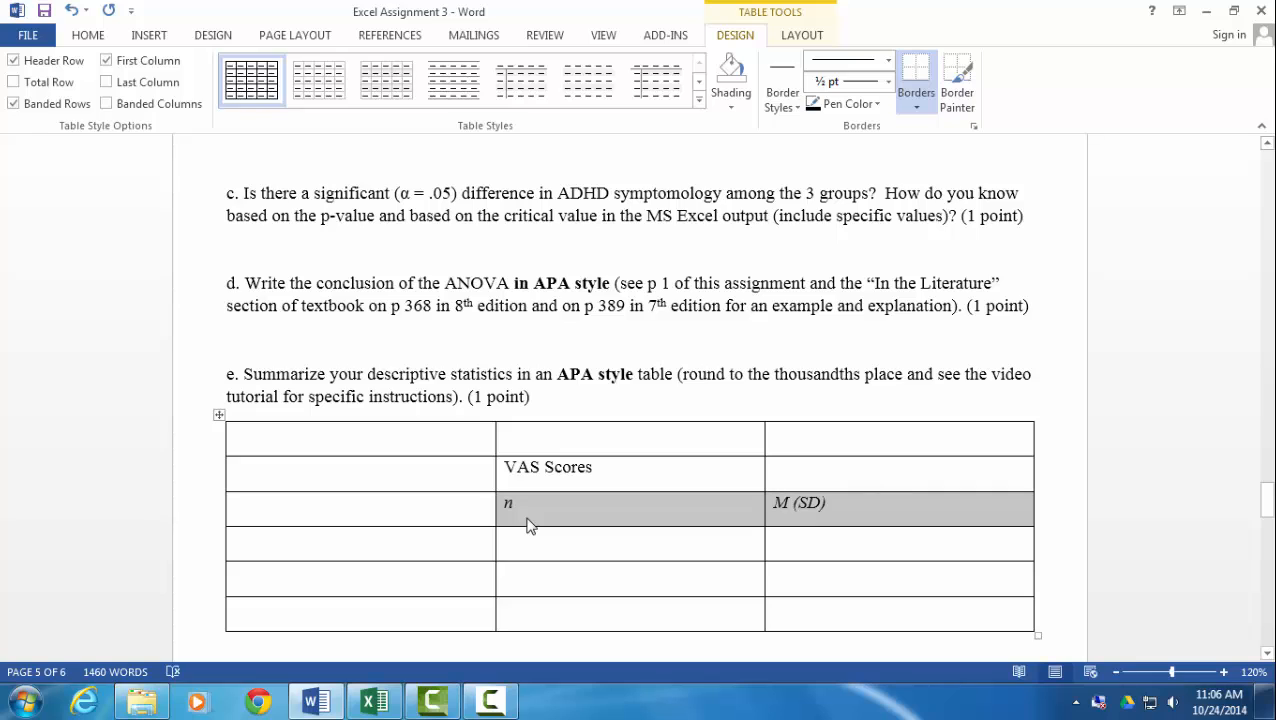
left_click(88, 37)
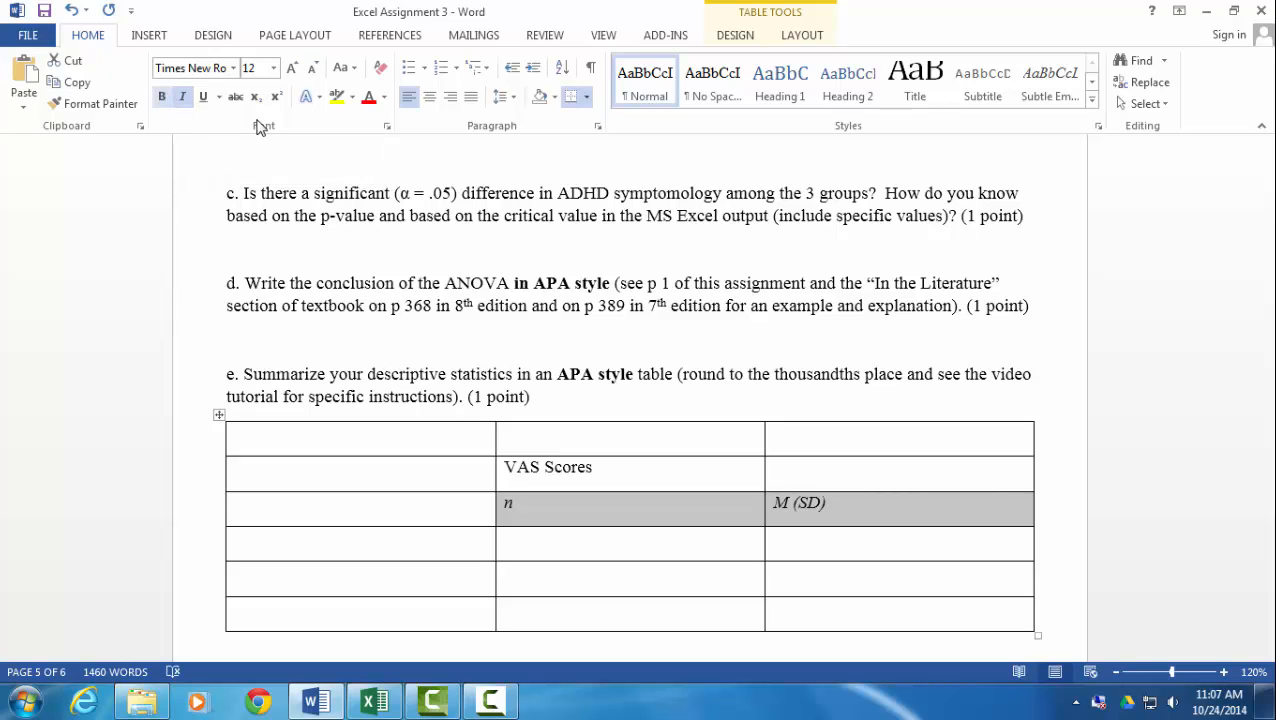
Step: Fill the first column from the third row down with "Meditation Group", "Audio Meditation", "Parent Meditation" and "No Meditation"
left_click(350, 511)
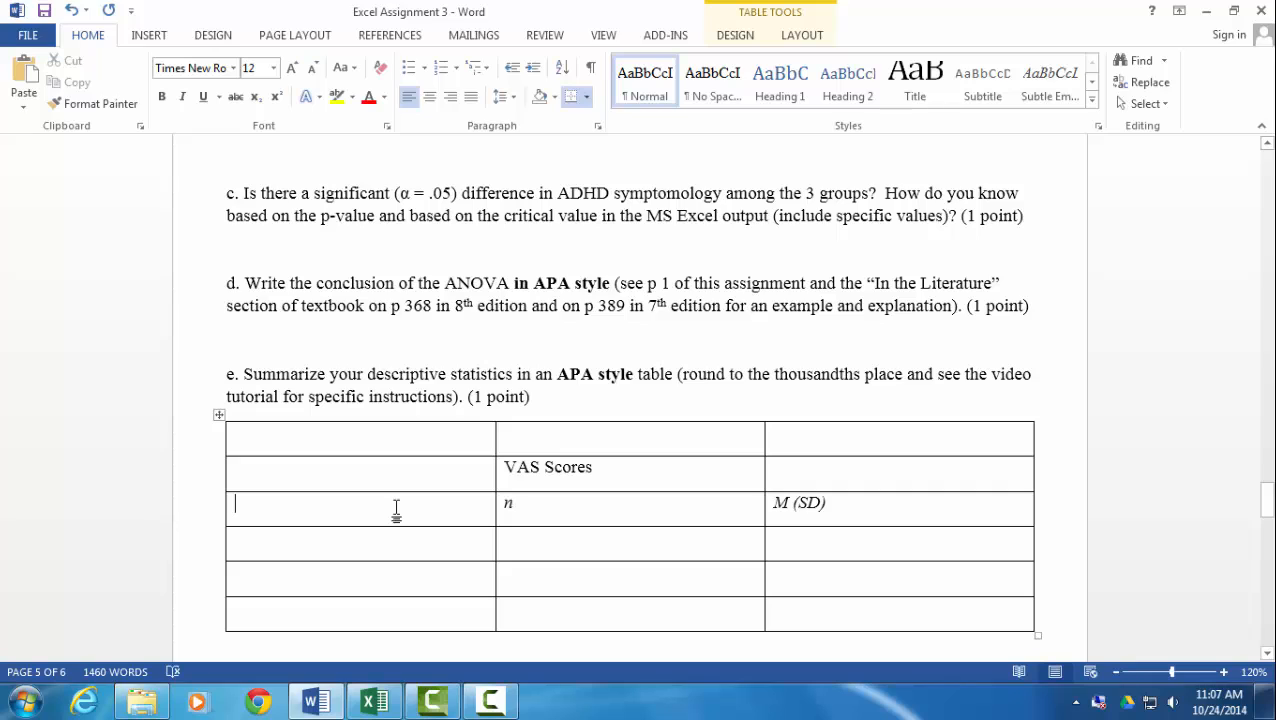
type("Medit")
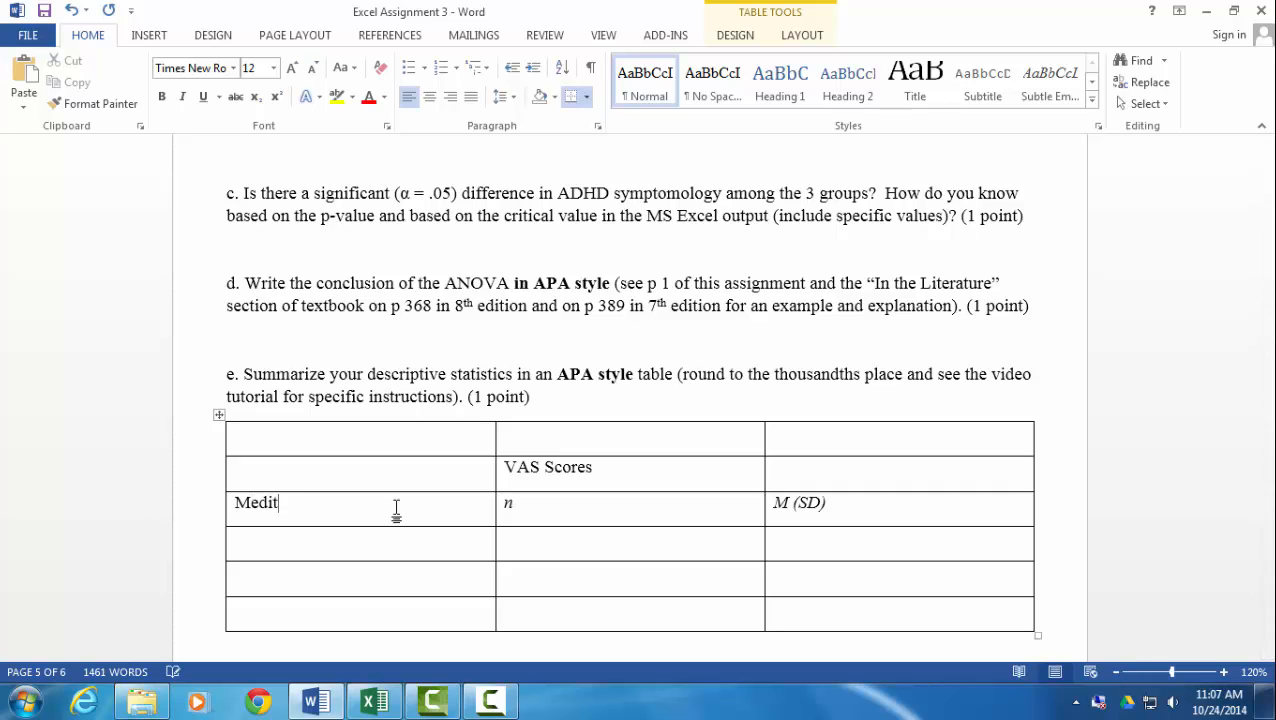
type("ation Group ")
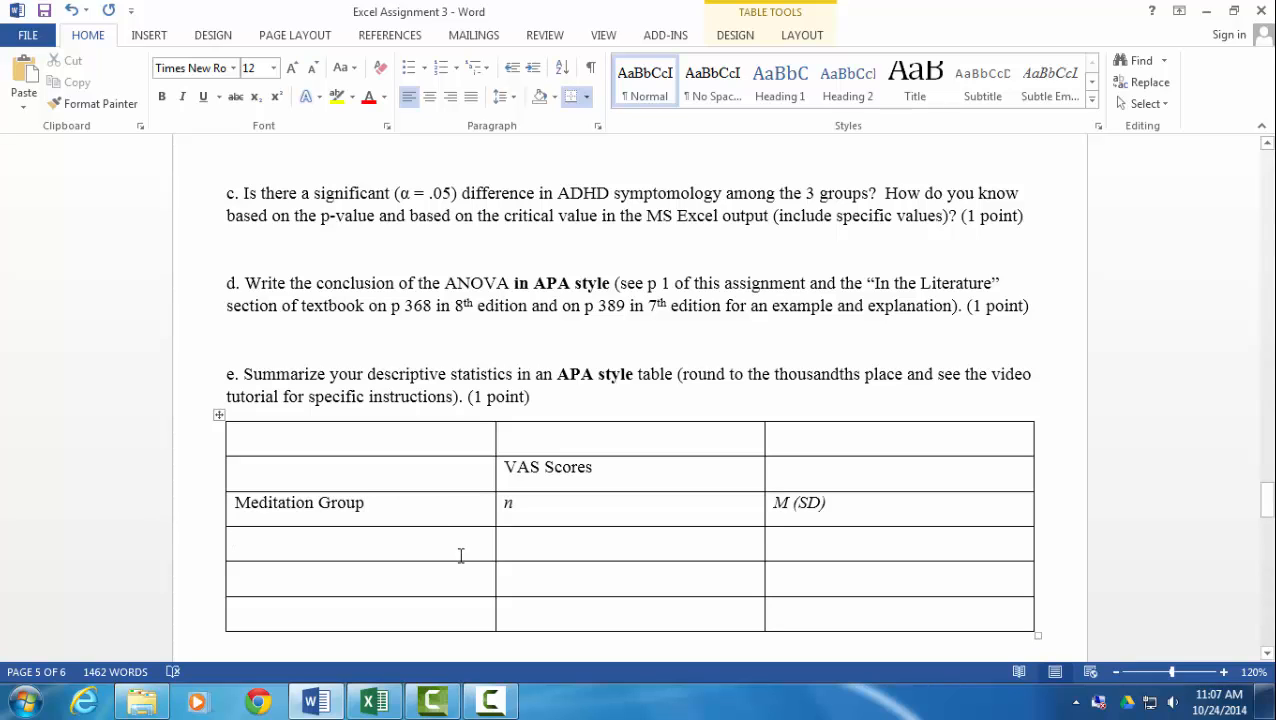
type("Audio ")
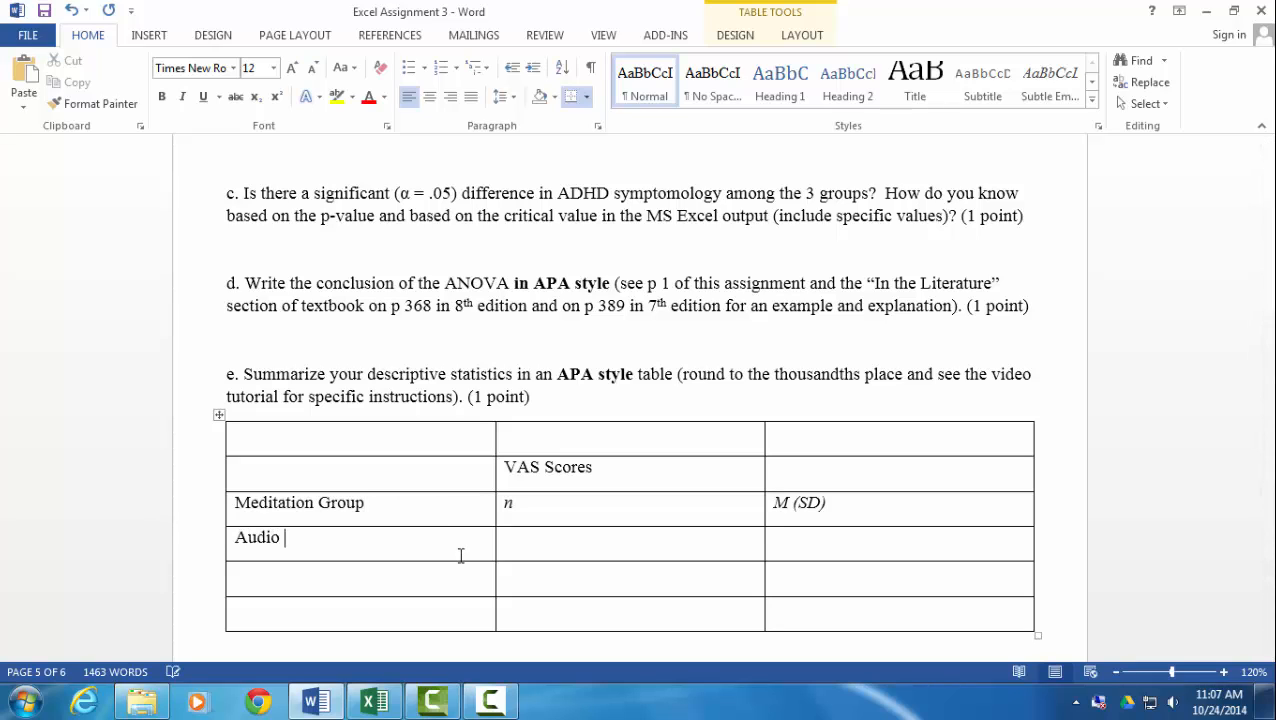
type("Meditation ")
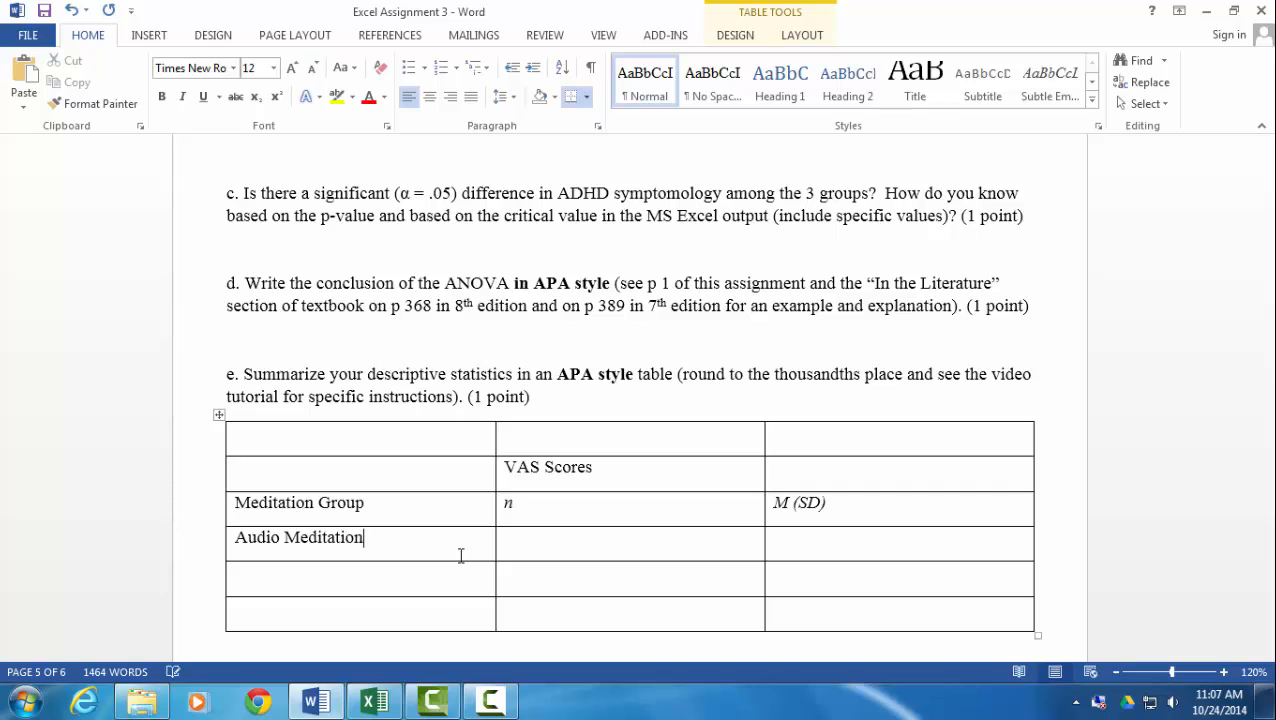
type("Parent Meditat")
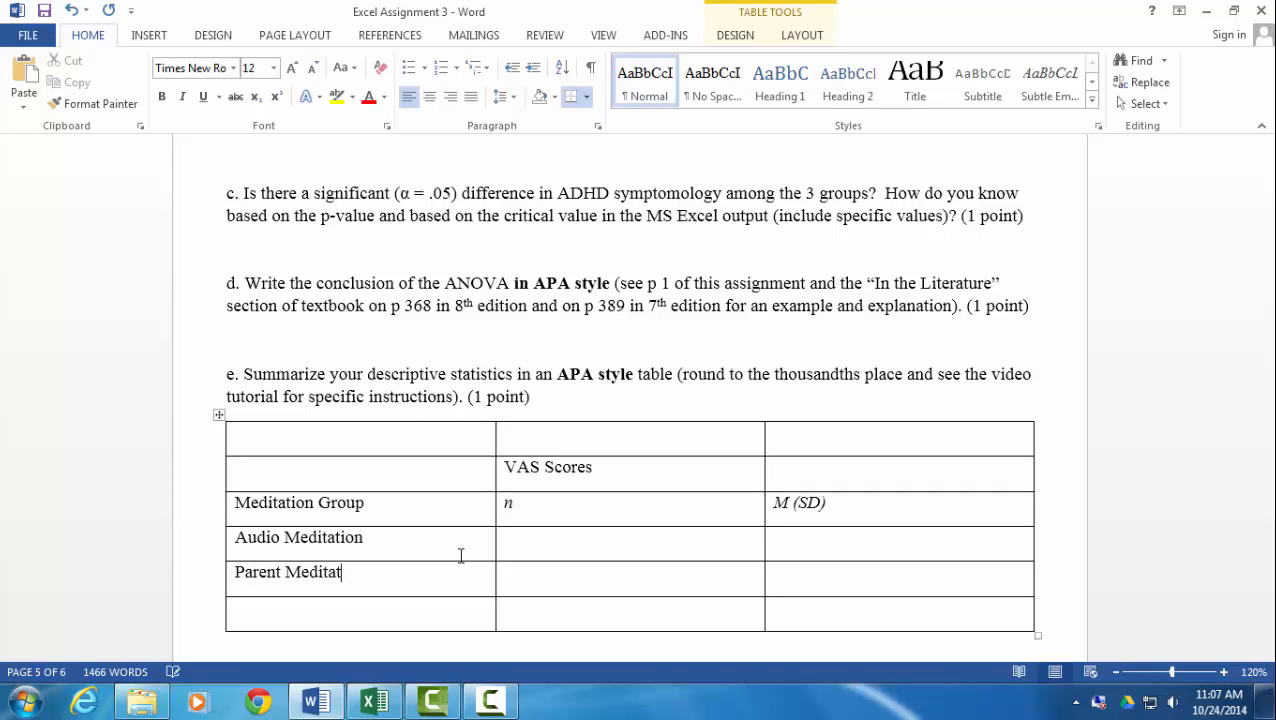
type("ion")
left_click(266, 612)
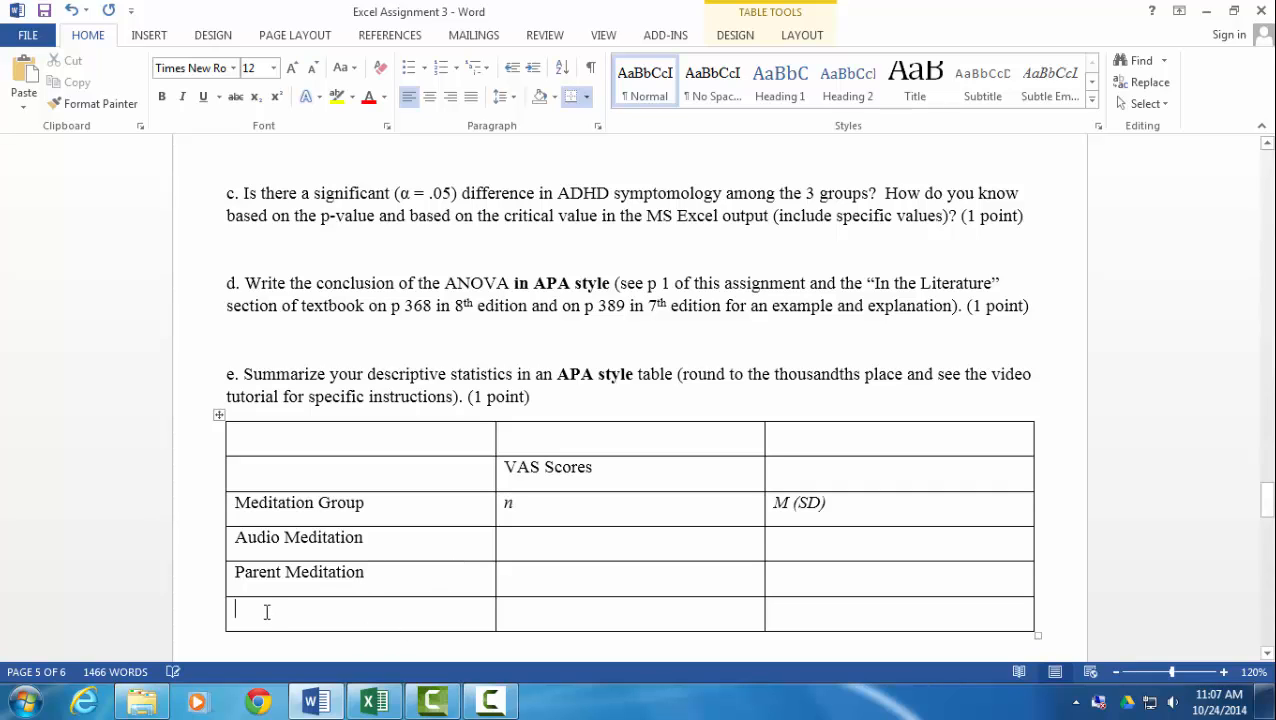
type("No Medi")
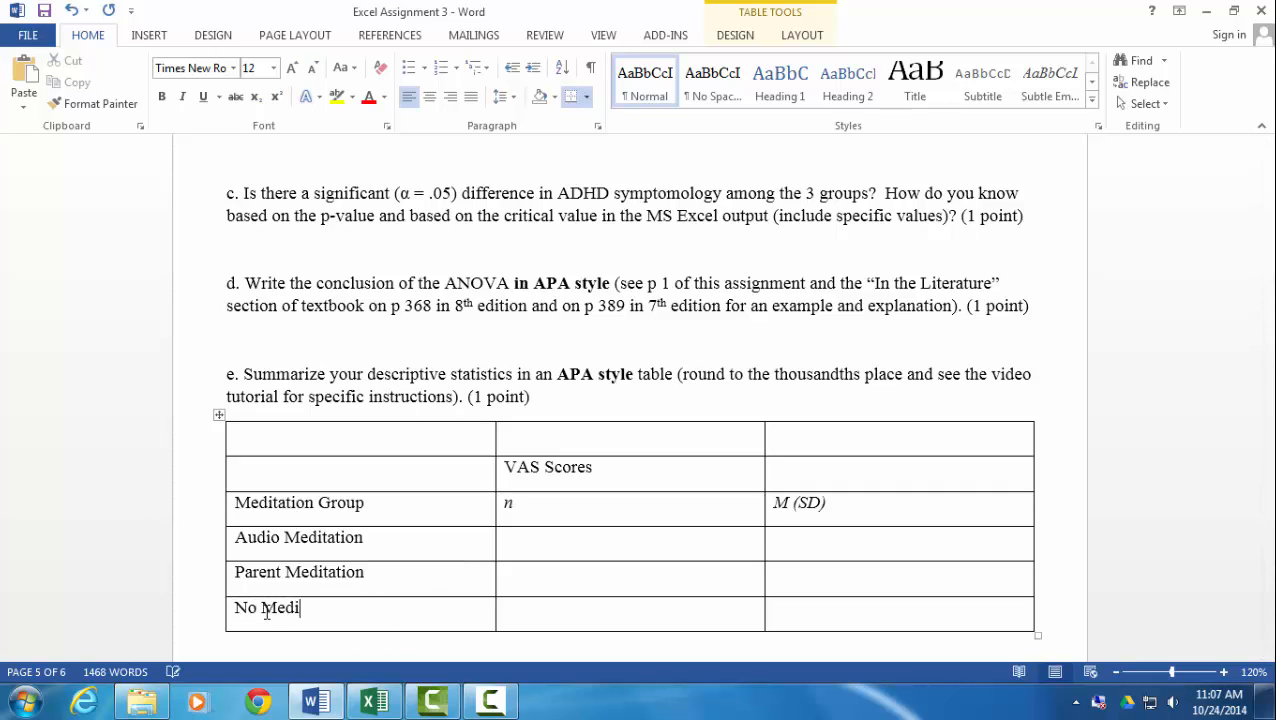
type("tation")
Step: Enter 10 as the n value for Audio Meditation, Parent Meditation and No Meditation in the table under question e
scroll(735, 342, "up", 8)
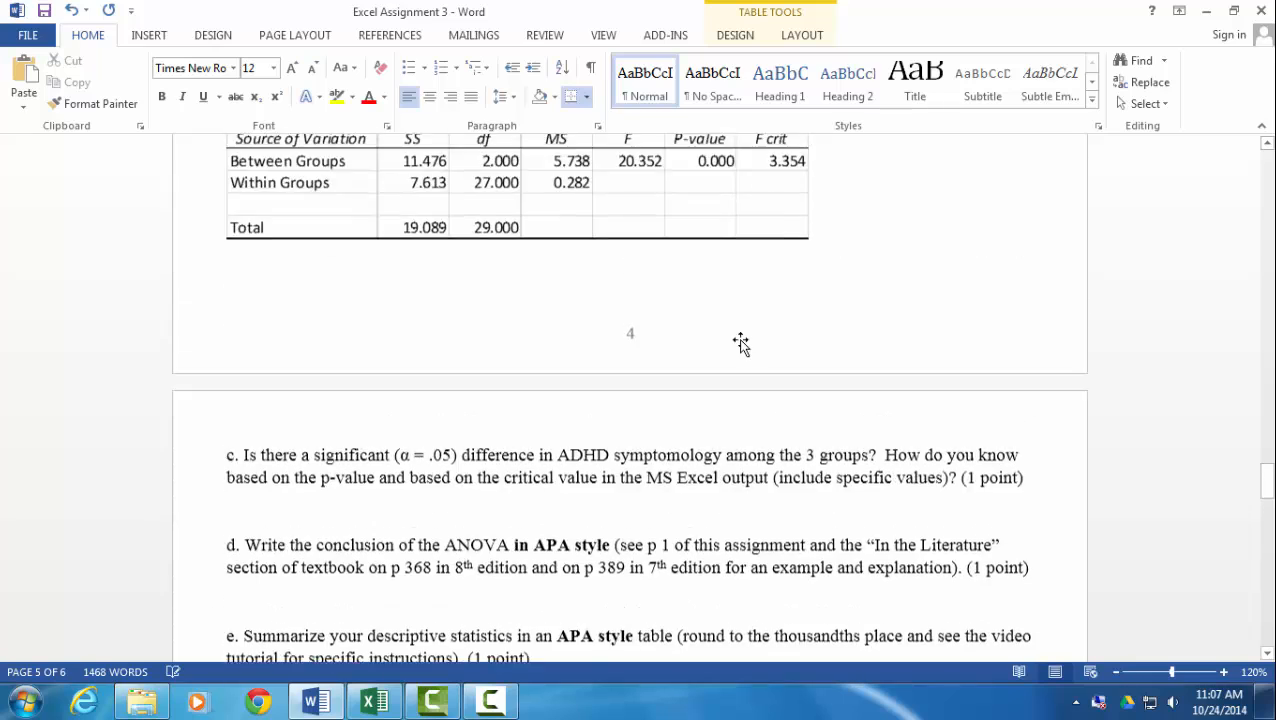
scroll(607, 470, "down", 8)
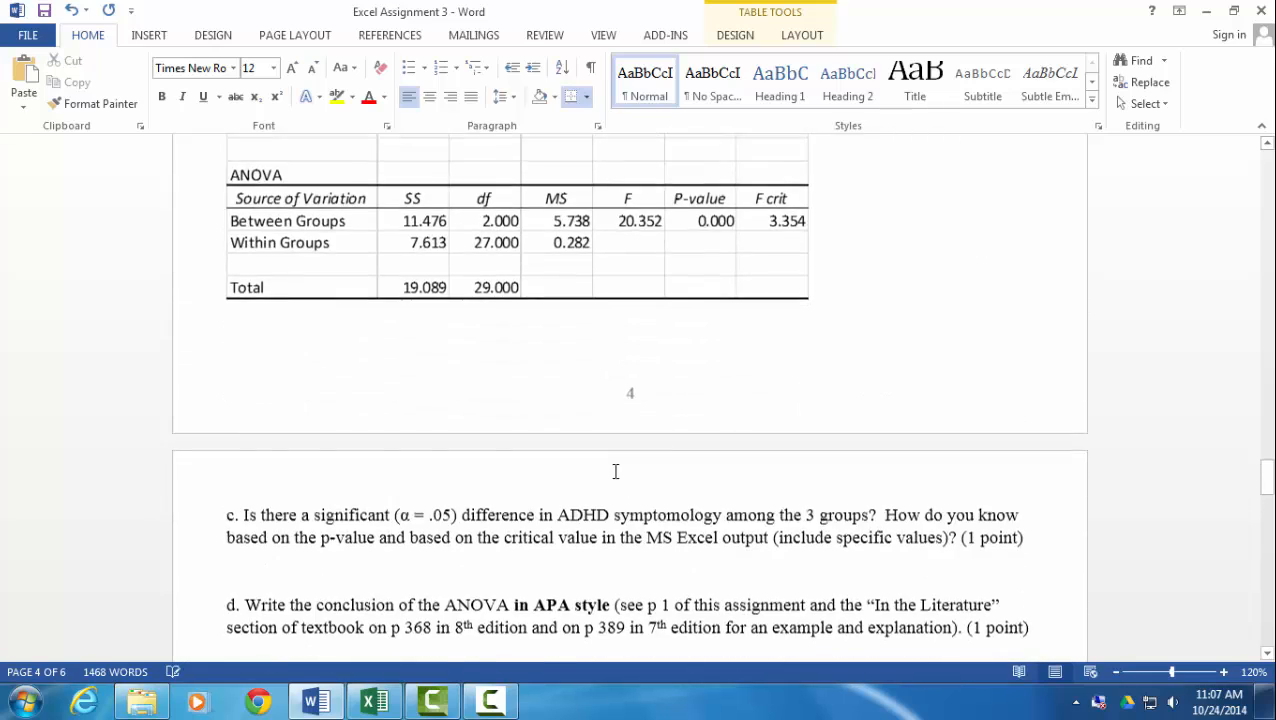
scroll(605, 469, "down", 1)
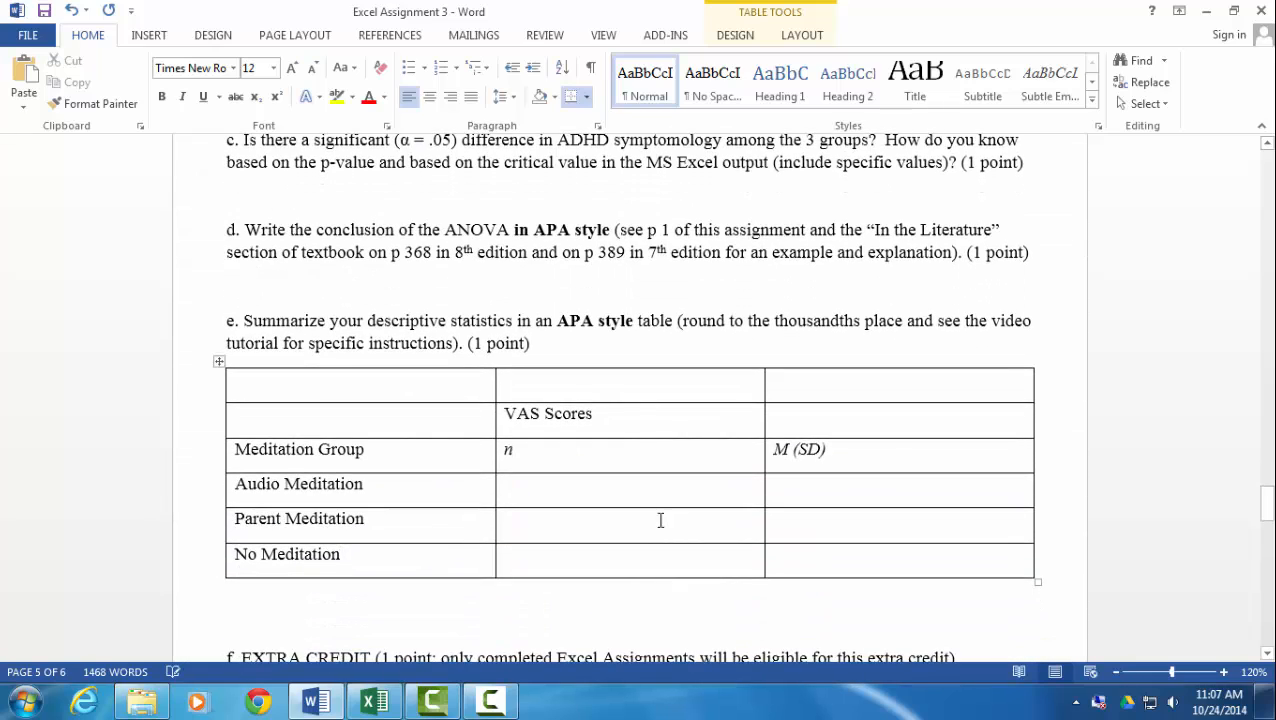
left_click(562, 499)
type("10")
key("Down")
type("10")
key("Down")
type("1")
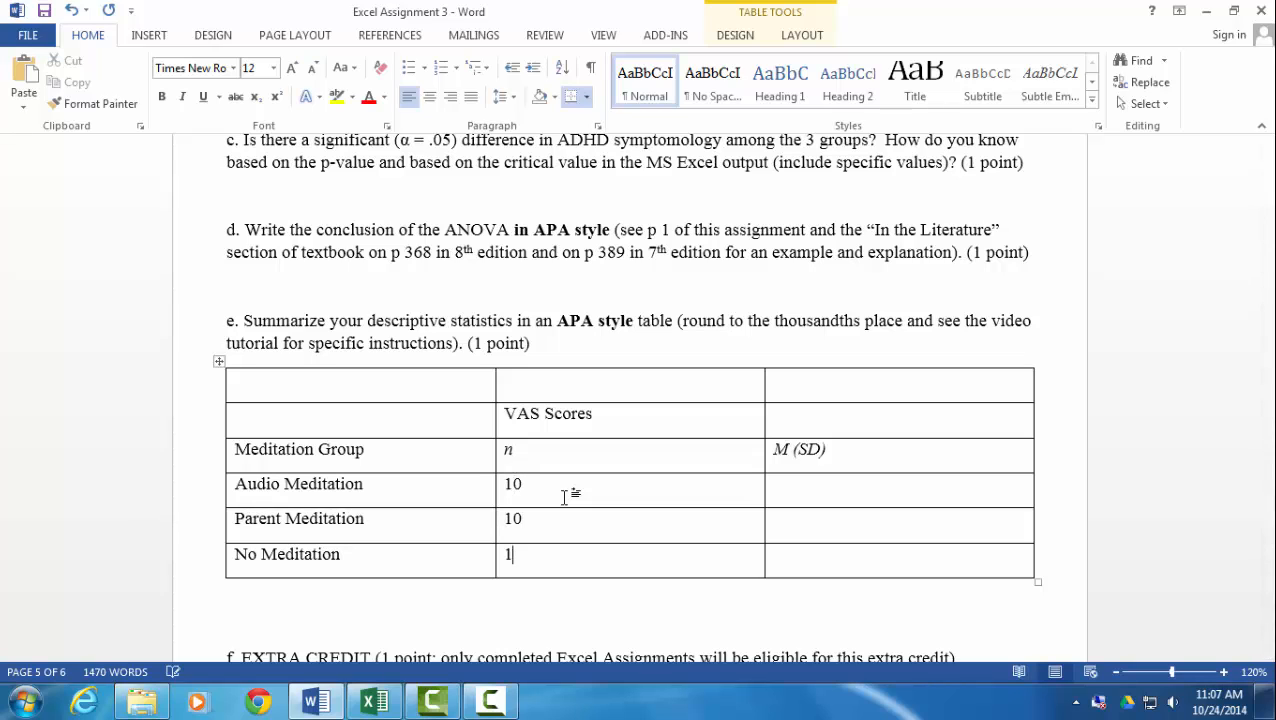
type("0")
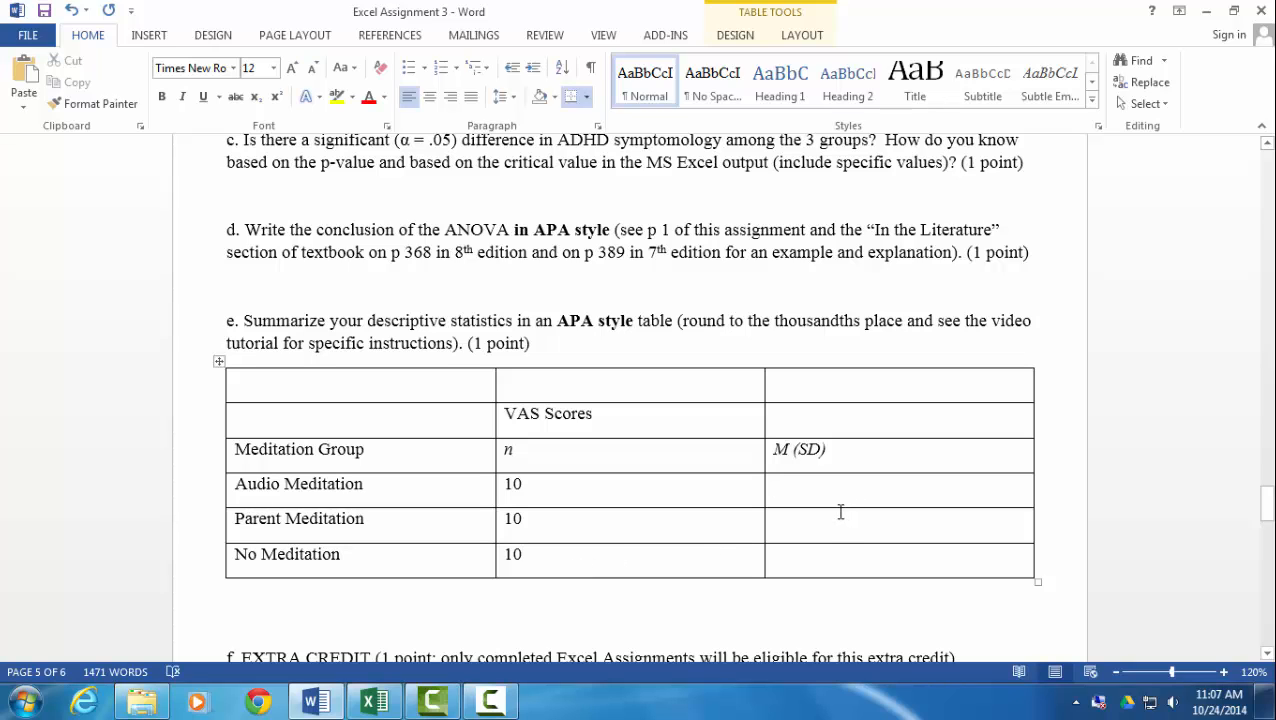
Step: Enter the group means 1.065 for Audio Meditation and 1.825 for Parent Meditation in the M (SD) column
type("1.065")
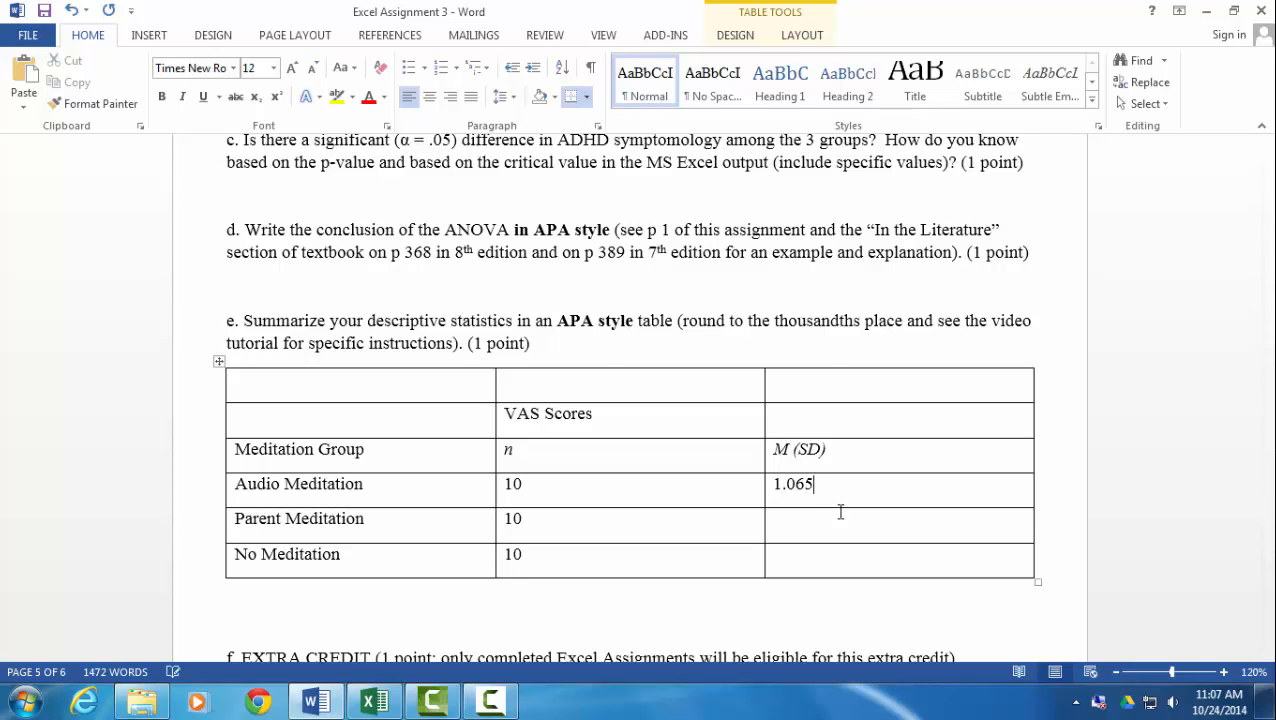
scroll(840, 512, "up", 10)
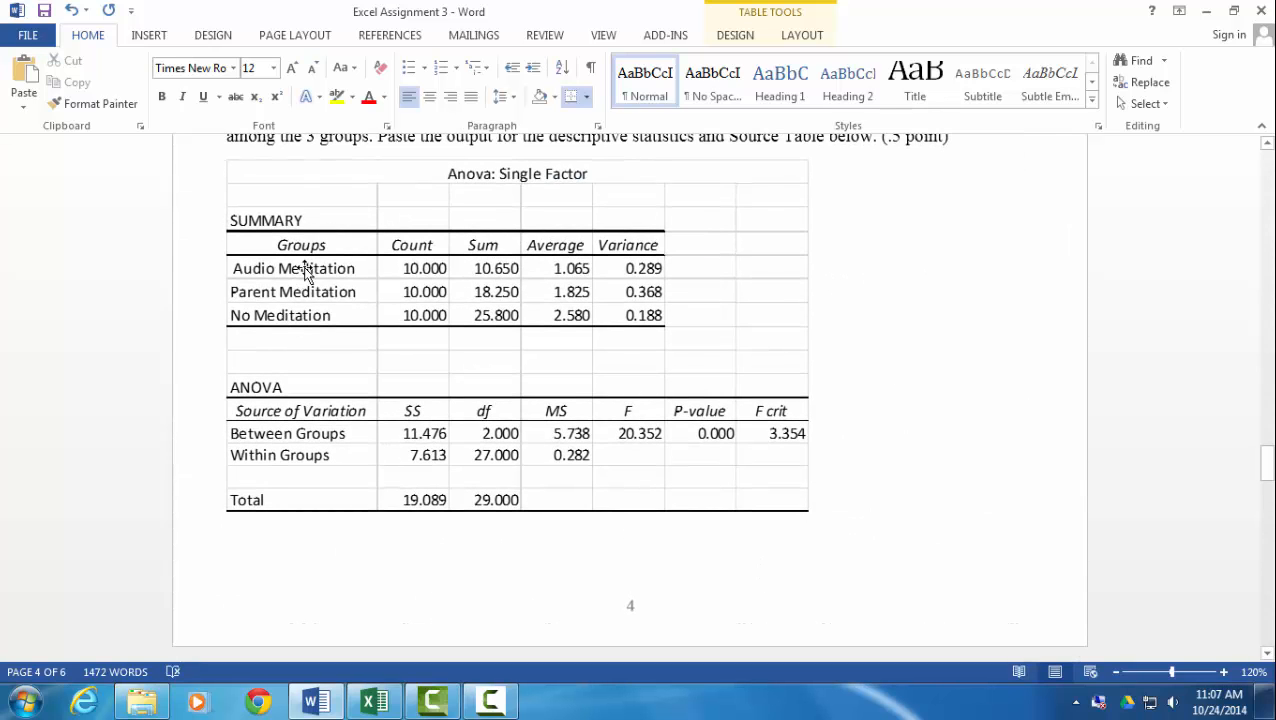
scroll(521, 319, "down", 10)
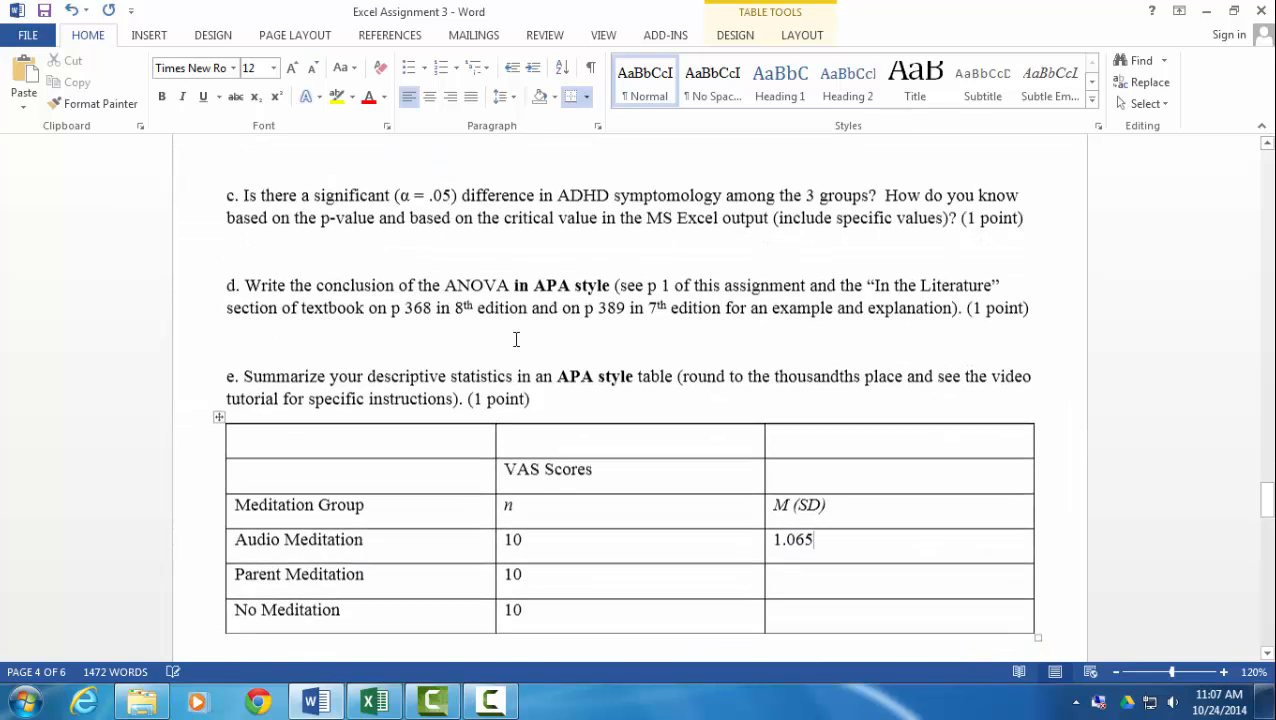
scroll(516, 339, "down", 1)
left_click(820, 512)
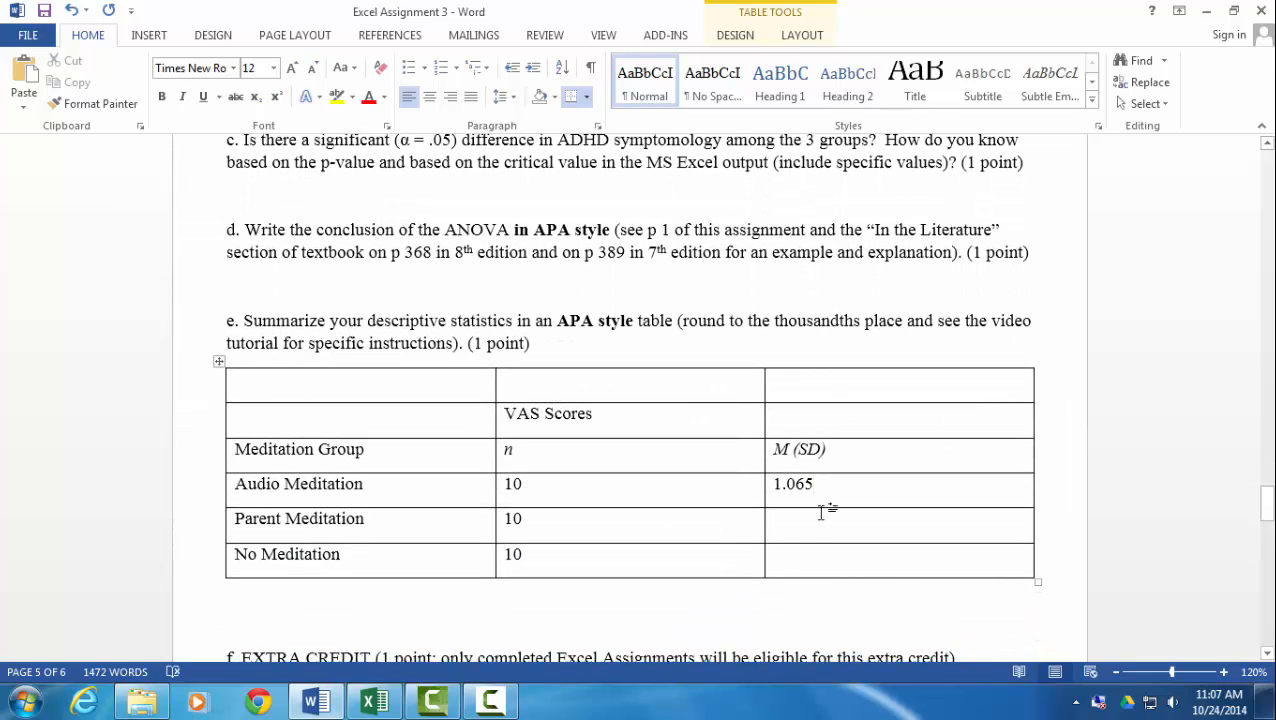
type("1.8")
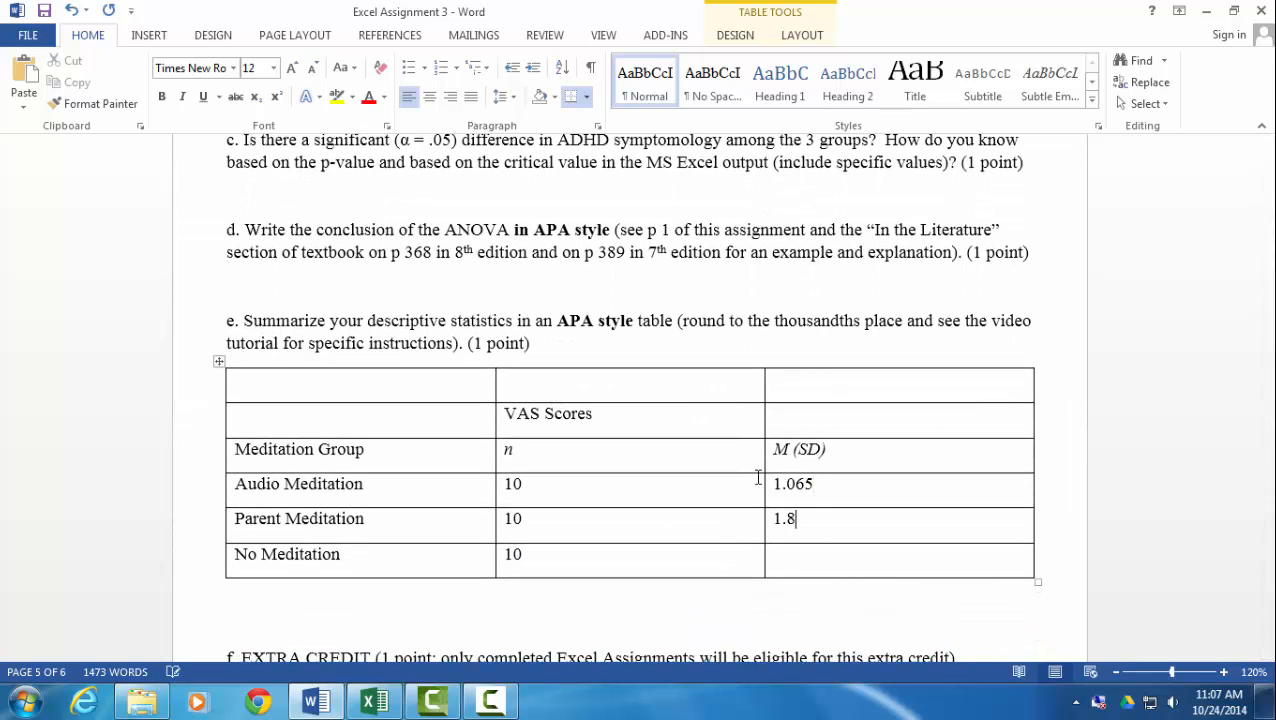
type("25")
Step: Look up the No Meditation average in the ANOVA summary and enter 2.580 as its mean in the M (SD) column
scroll(758, 478, "up", 10)
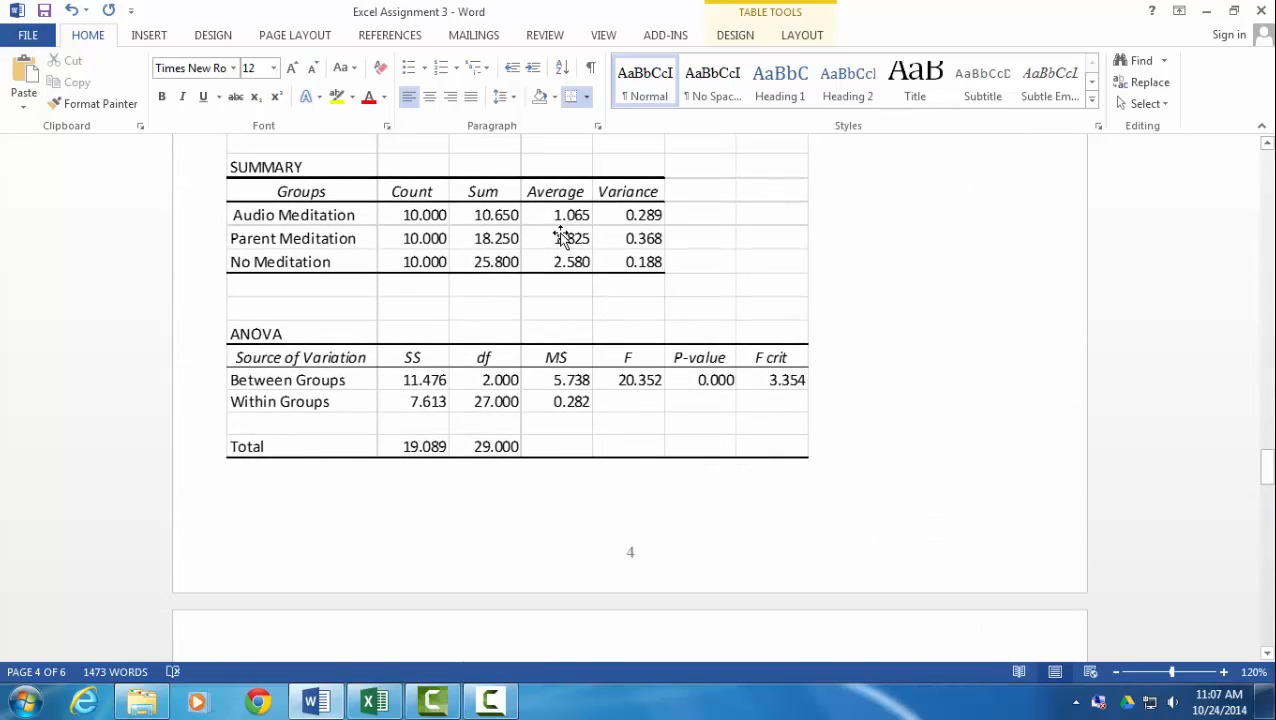
scroll(717, 376, "down", 4)
scroll(652, 356, "up", 3)
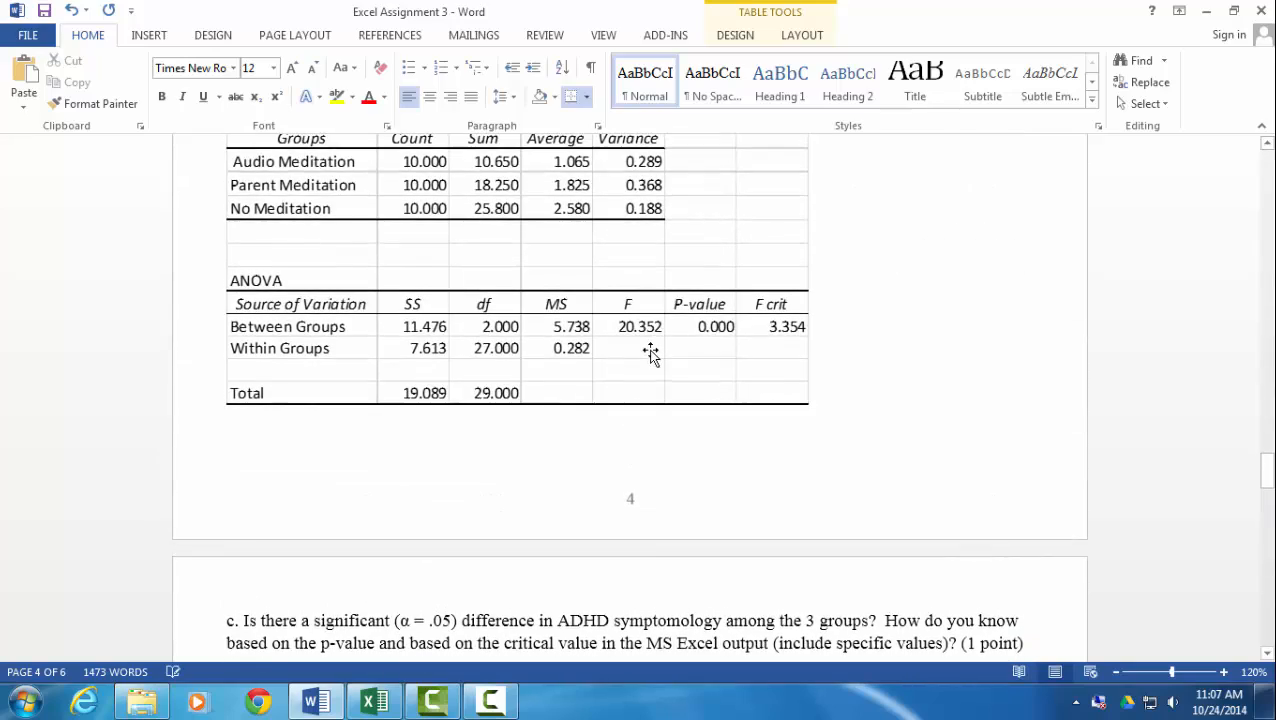
scroll(650, 355, "down", 8)
left_click(810, 606)
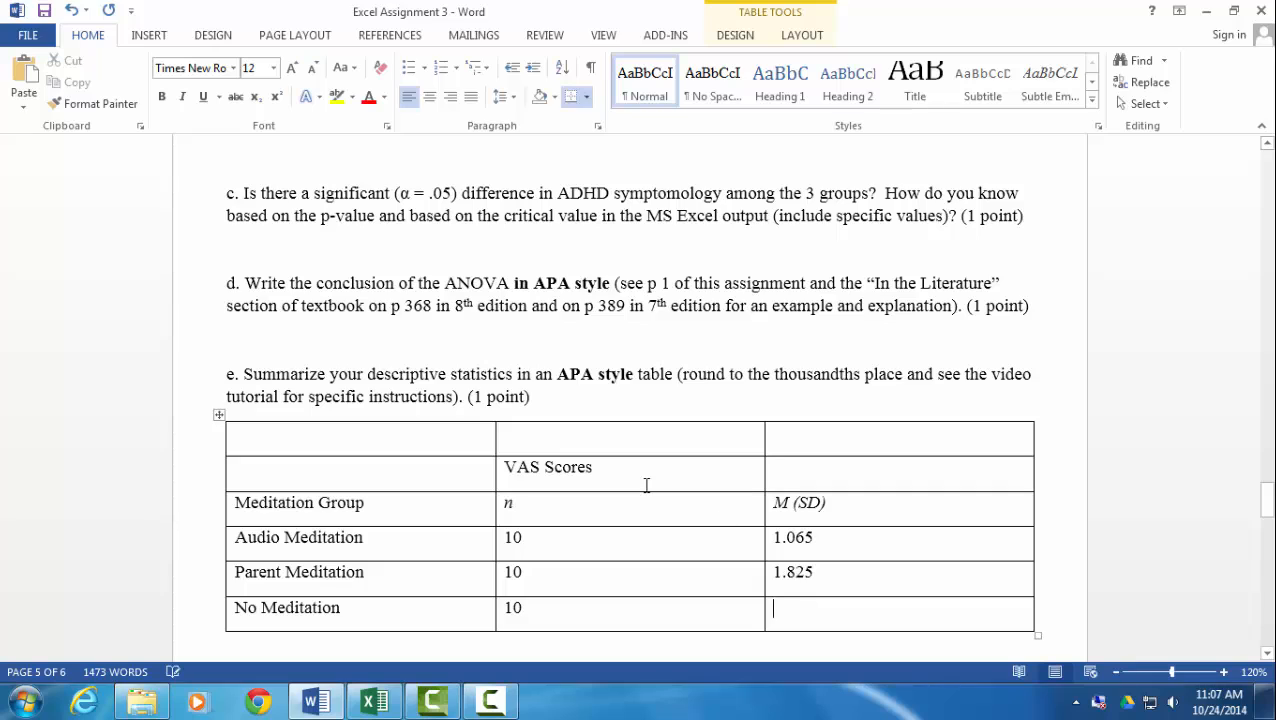
type("2.58")
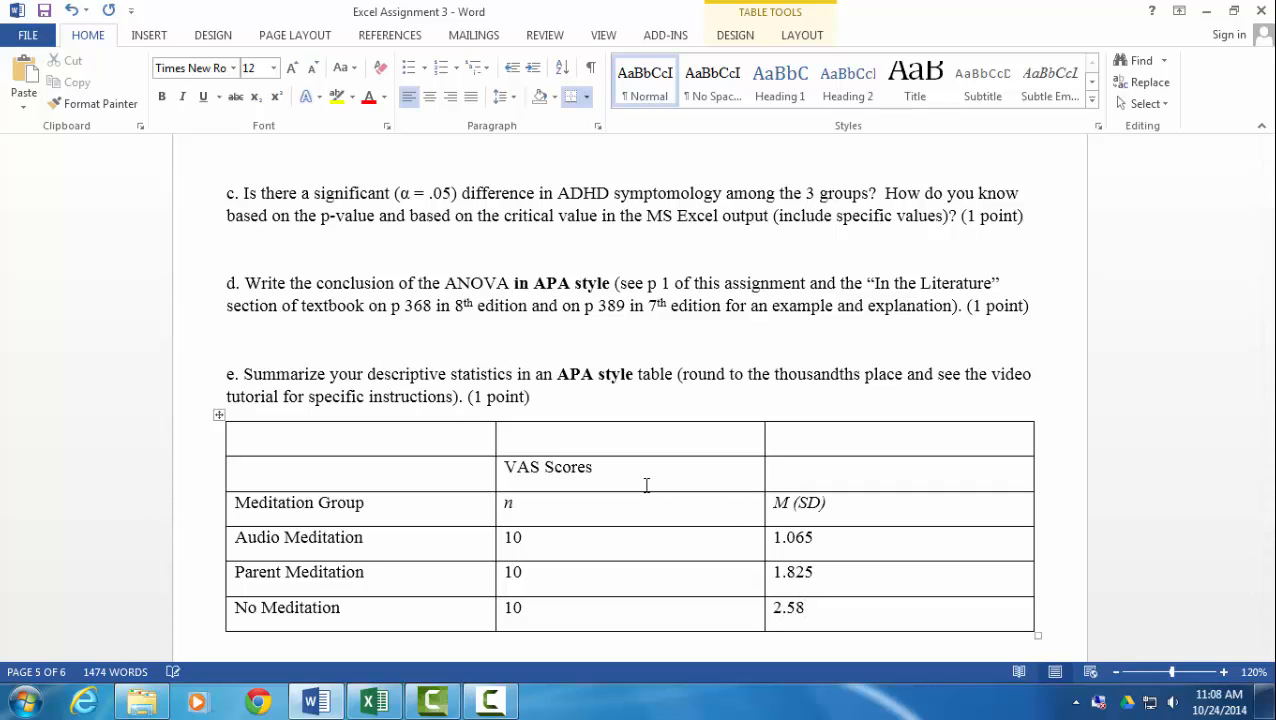
type("0")
Step: Open a parenthesis after the Audio Meditation mean, then switch to Calculator and compute the square root of that group's variance, 0.289
left_click(867, 545)
scroll(795, 541, "up", 18)
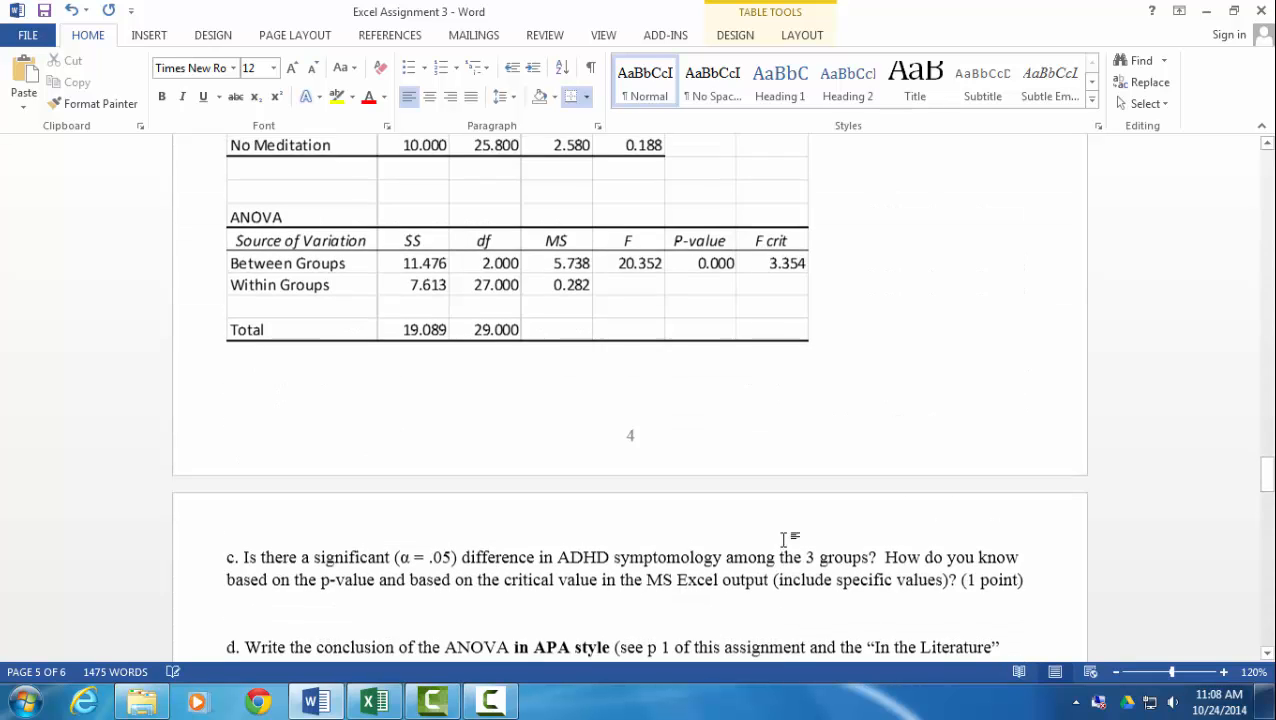
scroll(627, 533, "down", 3)
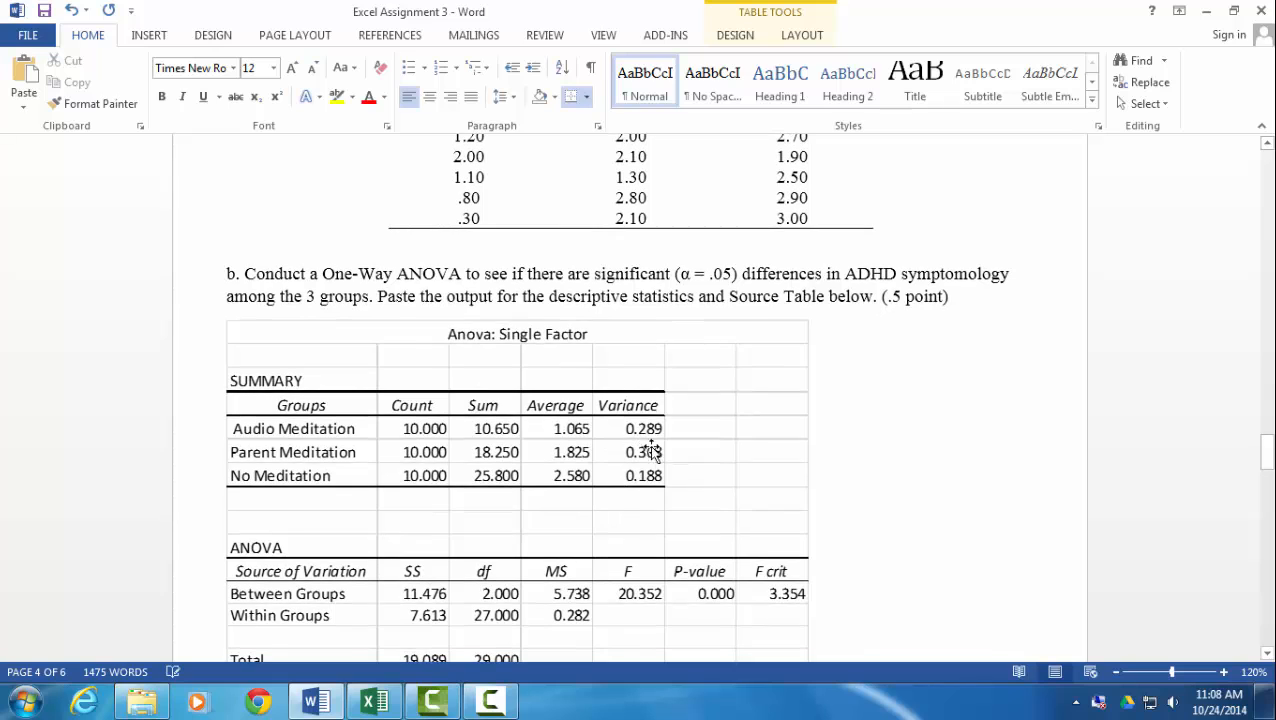
left_click(27, 706)
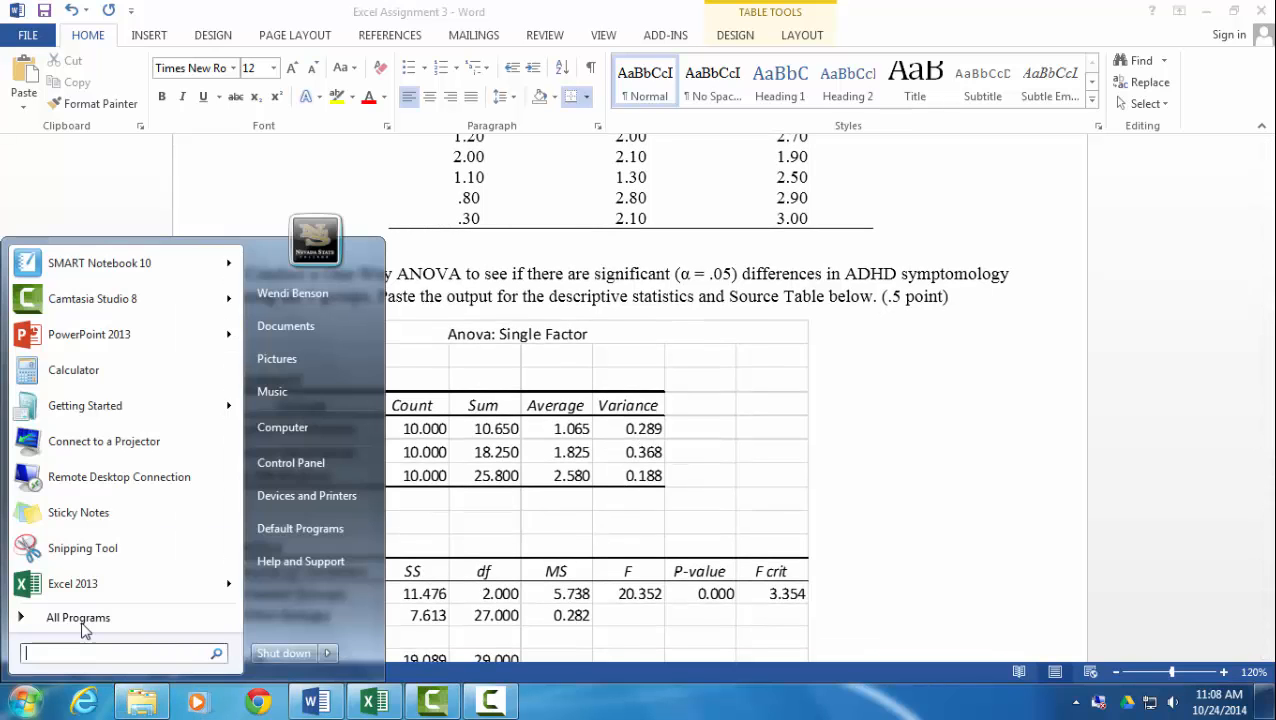
left_click(105, 370)
key("period")
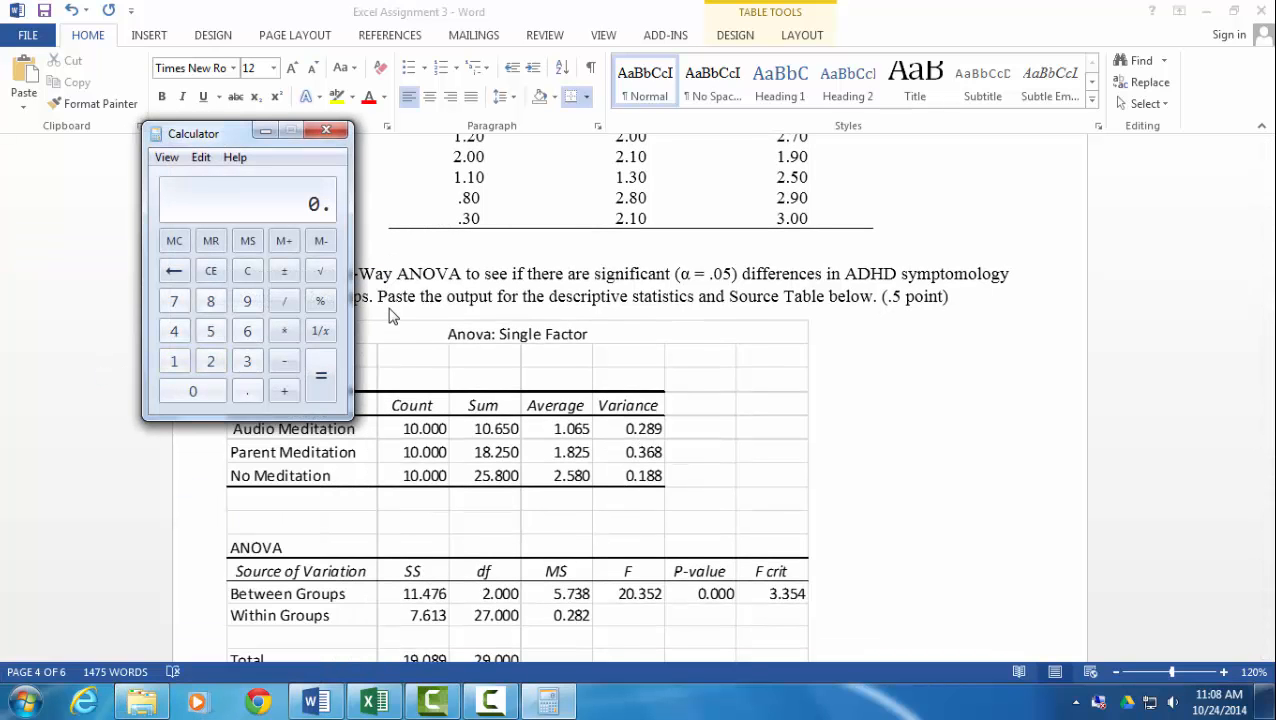
type("289")
left_click(320, 272)
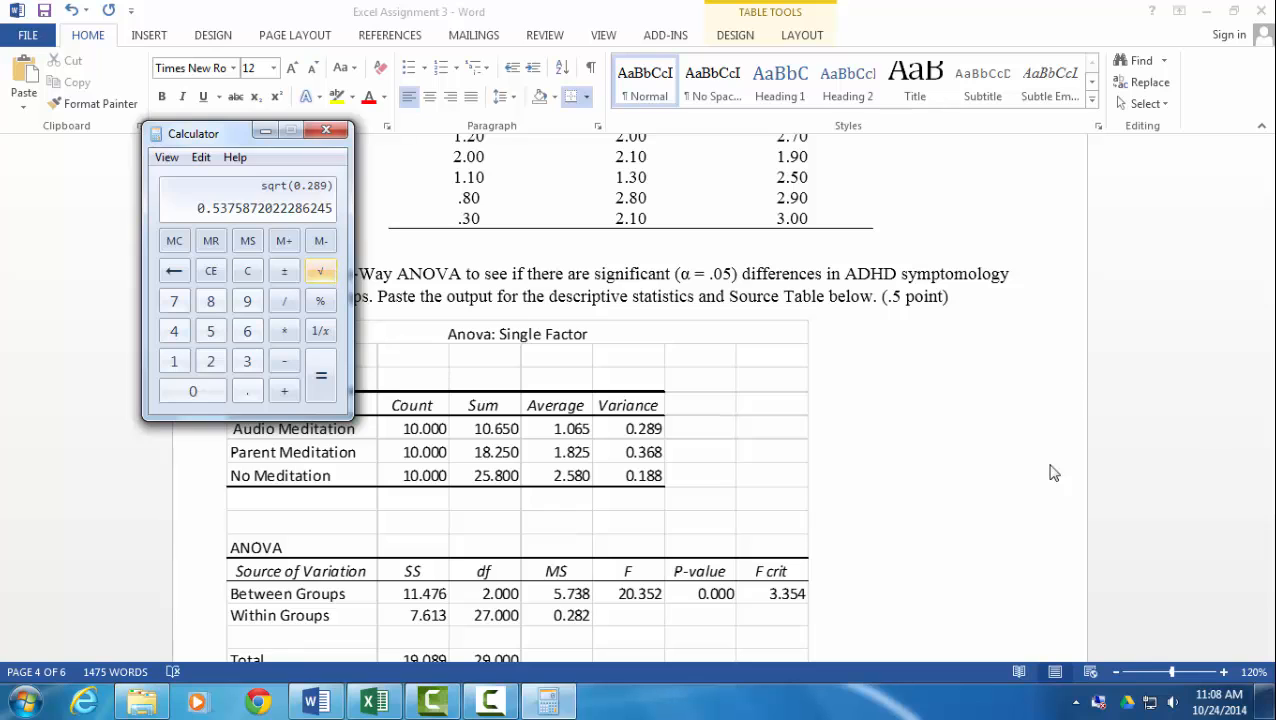
Step: Return to the Word table and complete the Audio Meditation standard deviation as (.538) after its mean
left_click(948, 456)
scroll(829, 572, "down", 10)
scroll(812, 562, "down", 1)
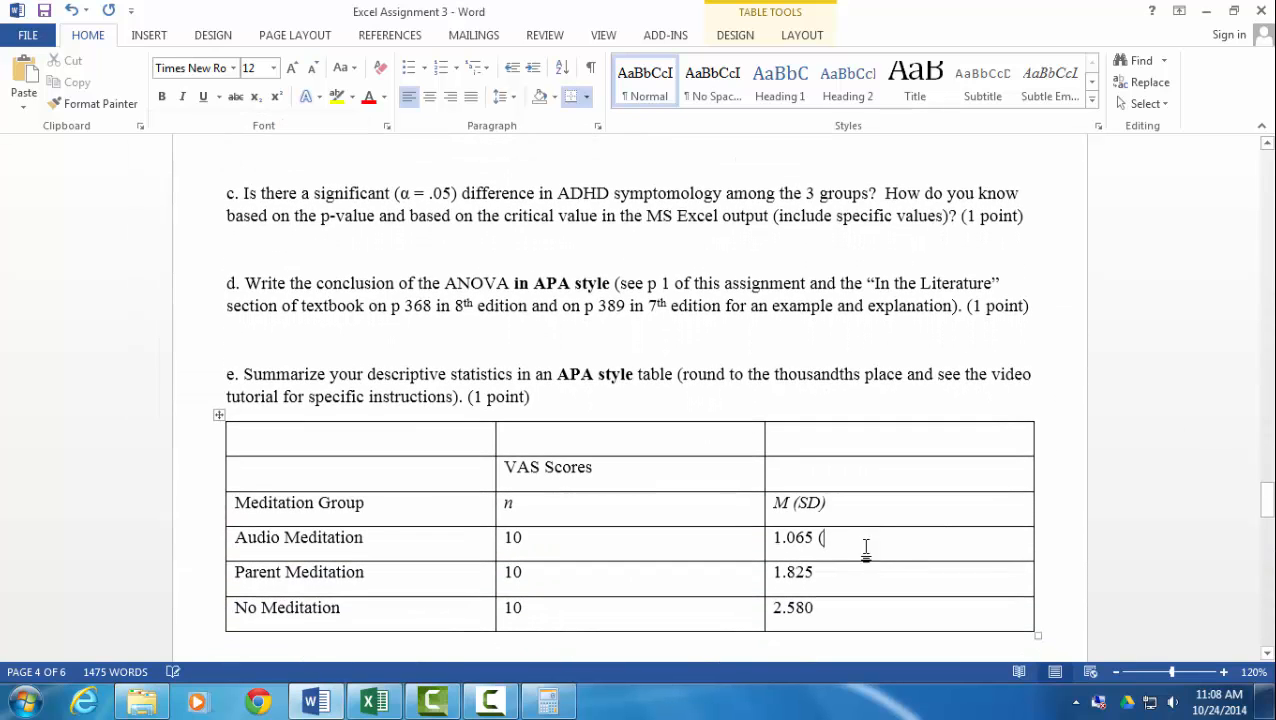
type(".538")
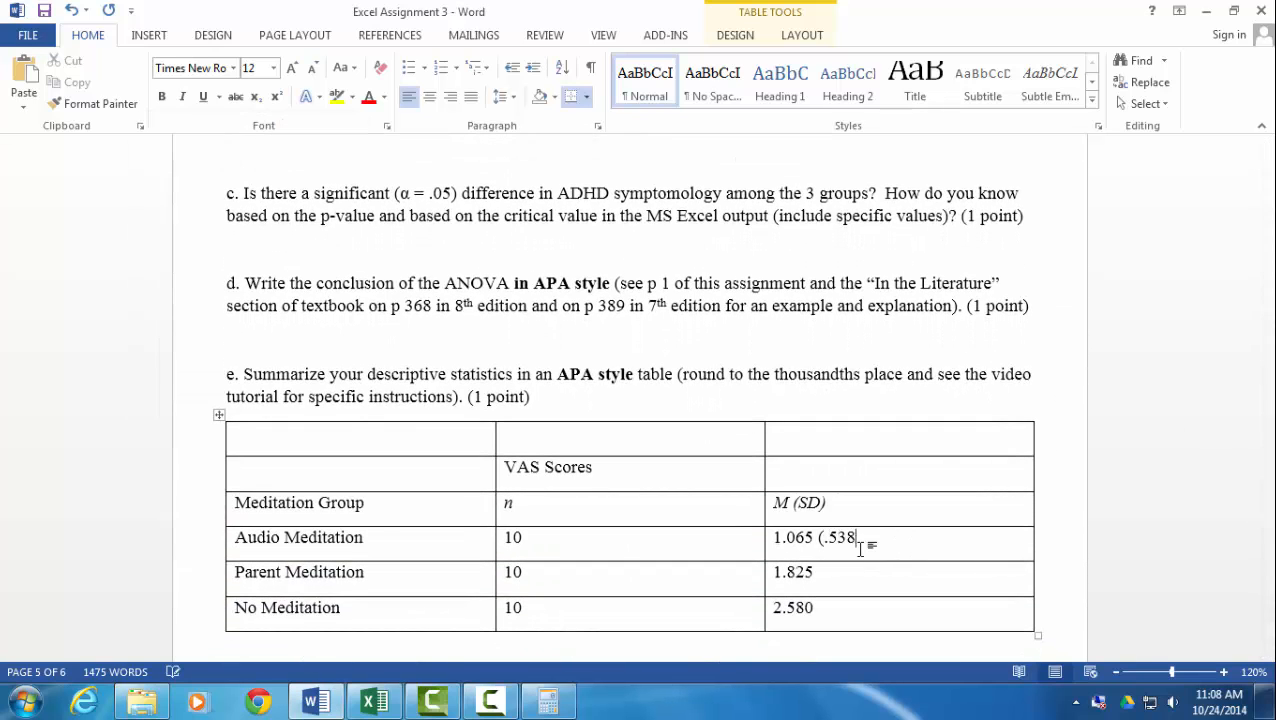
Step: Open a parenthesis after the Parent Meditation mean and compute the square root of that group's variance, 0.368, in Calculator
left_click(866, 574)
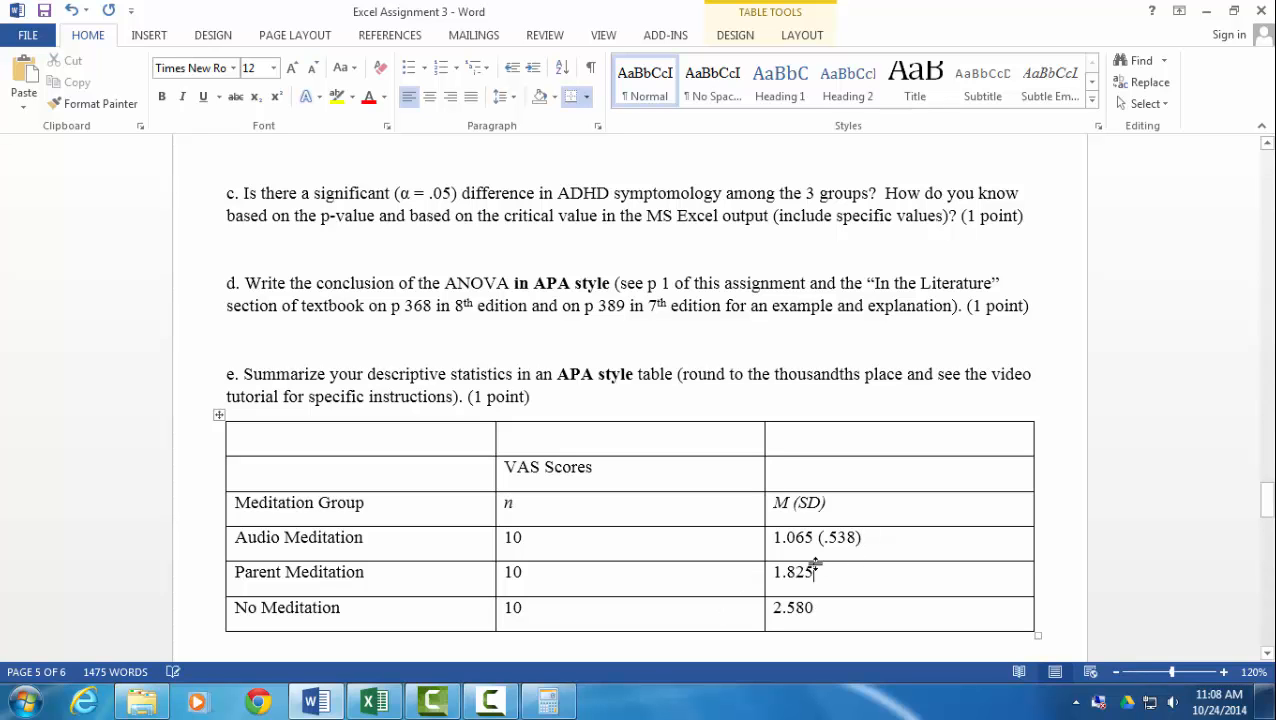
type("(")
scroll(815, 565, "up", 10)
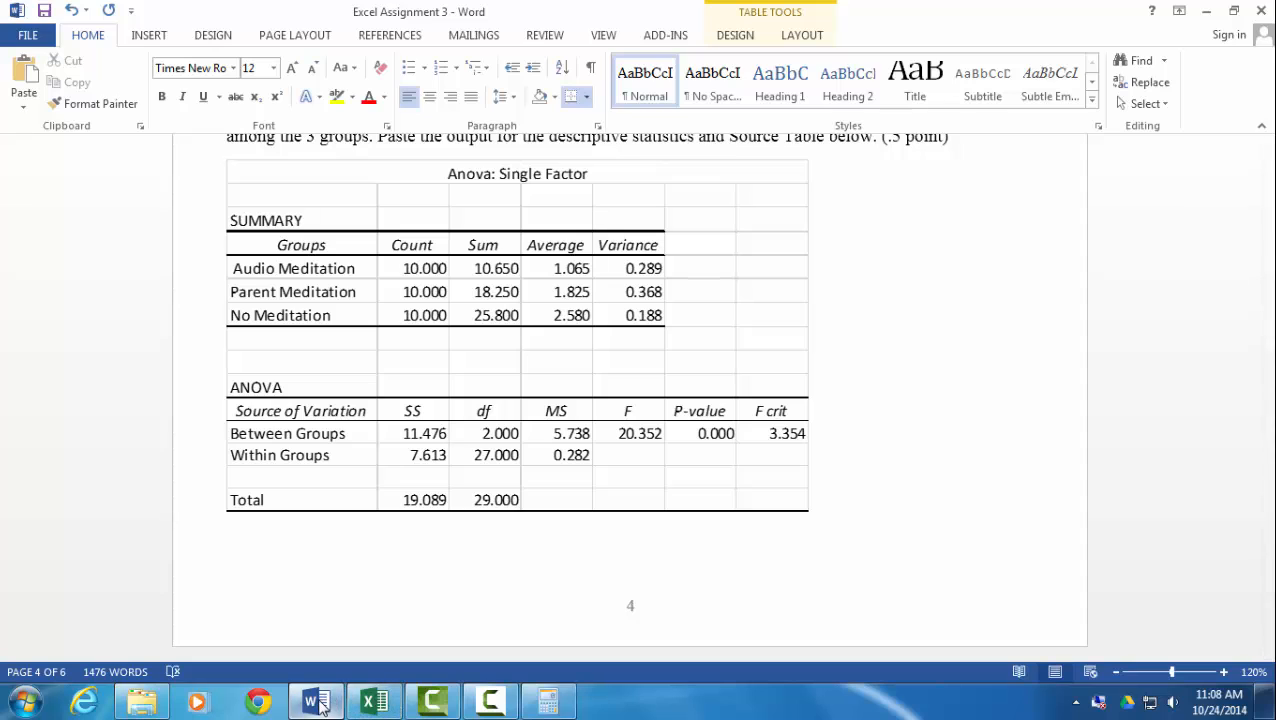
left_click(548, 701)
type("0.368")
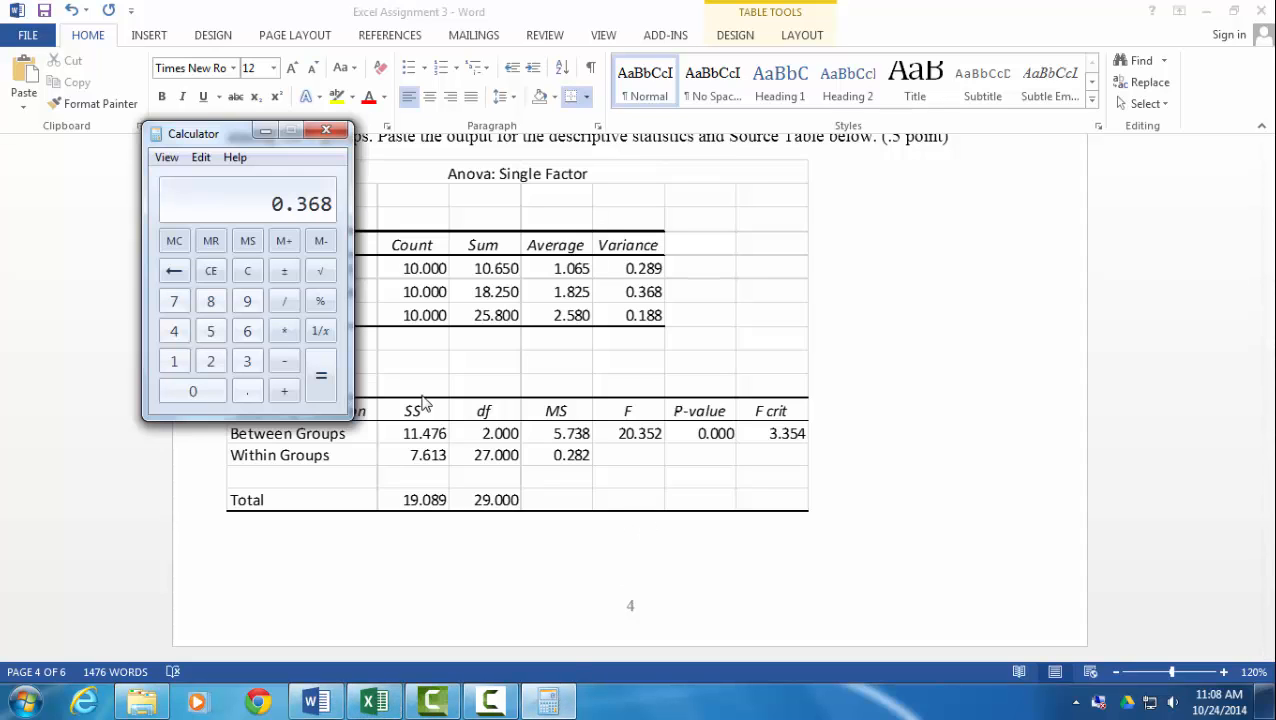
left_click(333, 274)
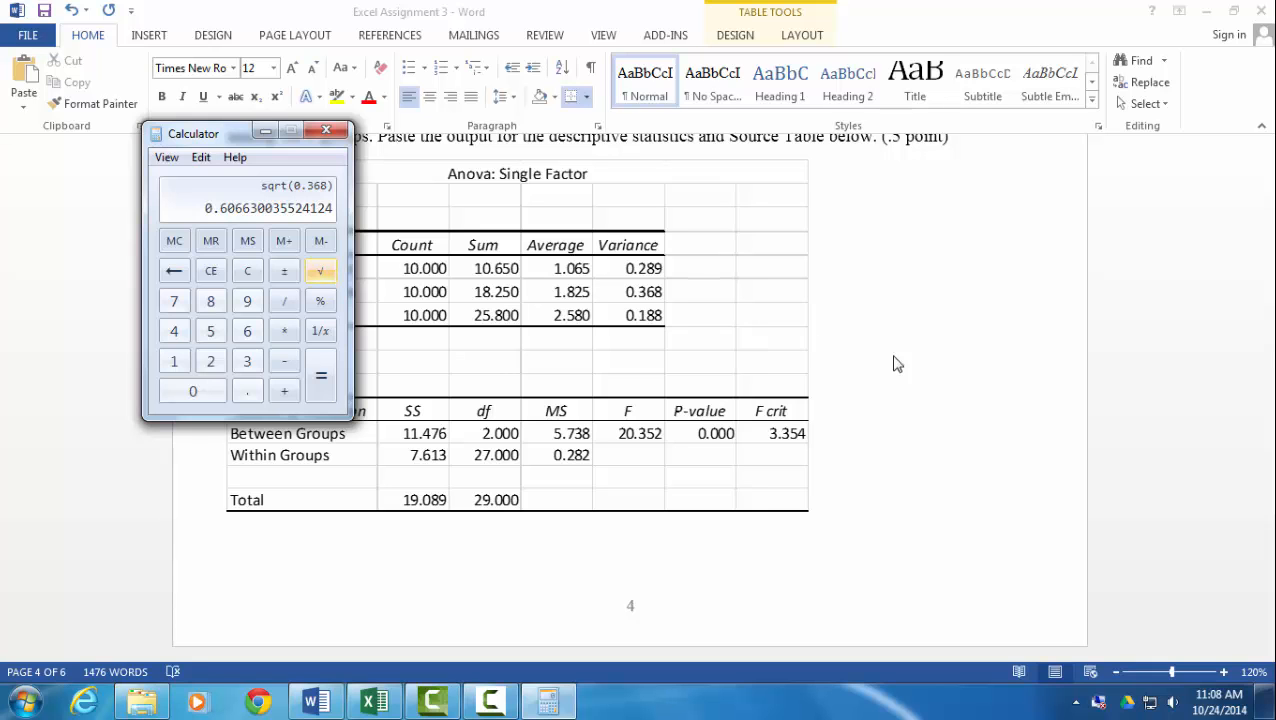
Step: Return to the Word table and complete the Parent Meditation standard deviation as (.607) after its mean
left_click(888, 405)
scroll(834, 538, "down", 10)
scroll(866, 557, "down", 3)
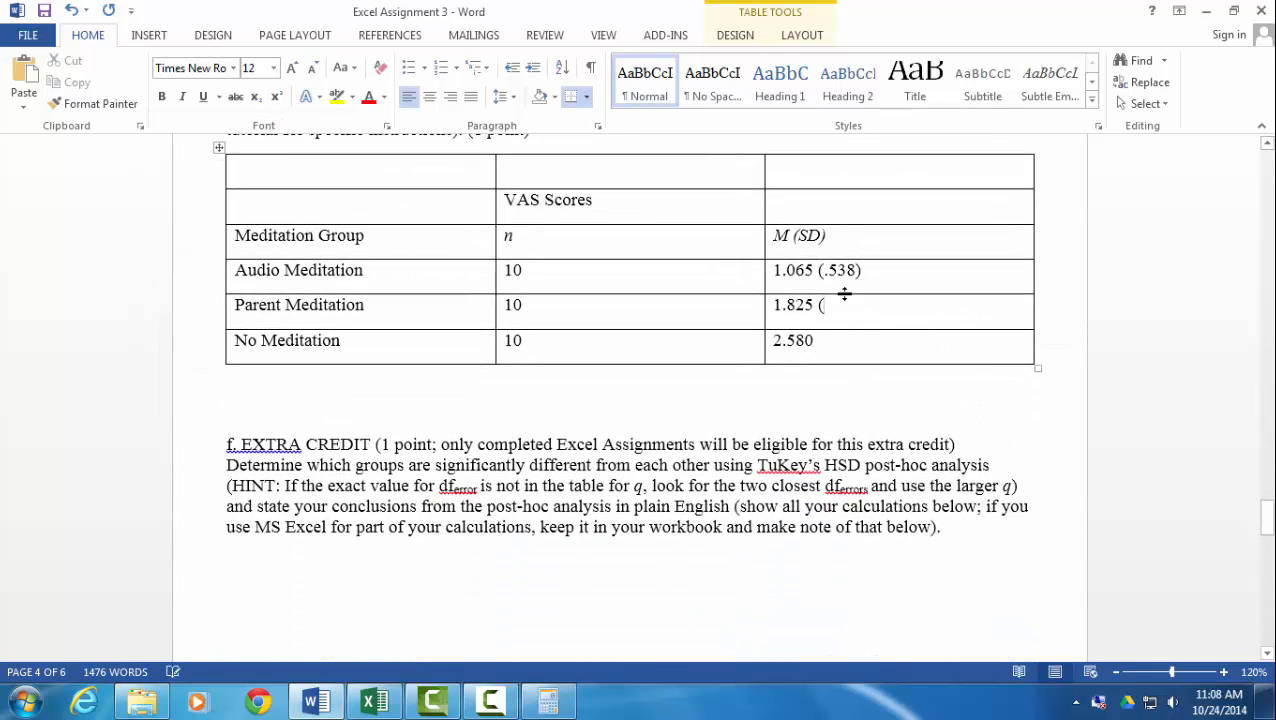
left_click(845, 322)
type(".607")
Step: Open a parenthesis after the No Meditation mean and compute the square root of that group's variance, 0.188, in Calculator
type("(")
scroll(835, 345, "up", 15)
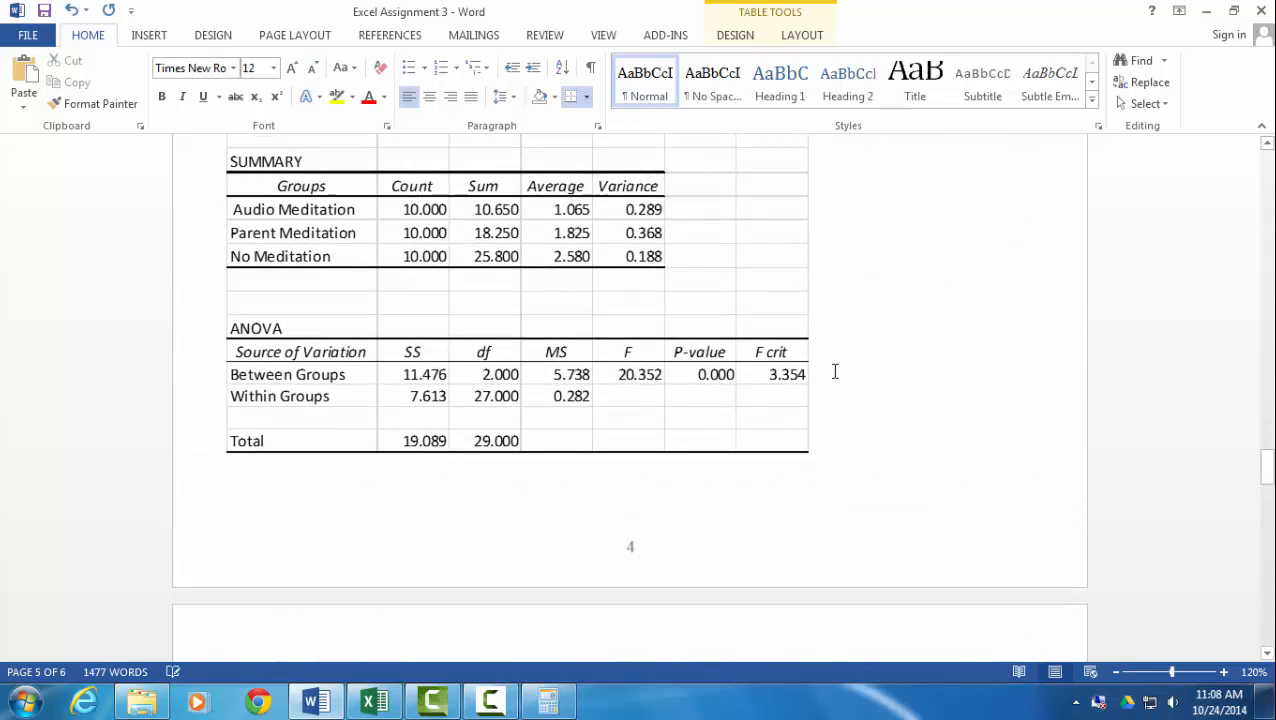
left_click(548, 700)
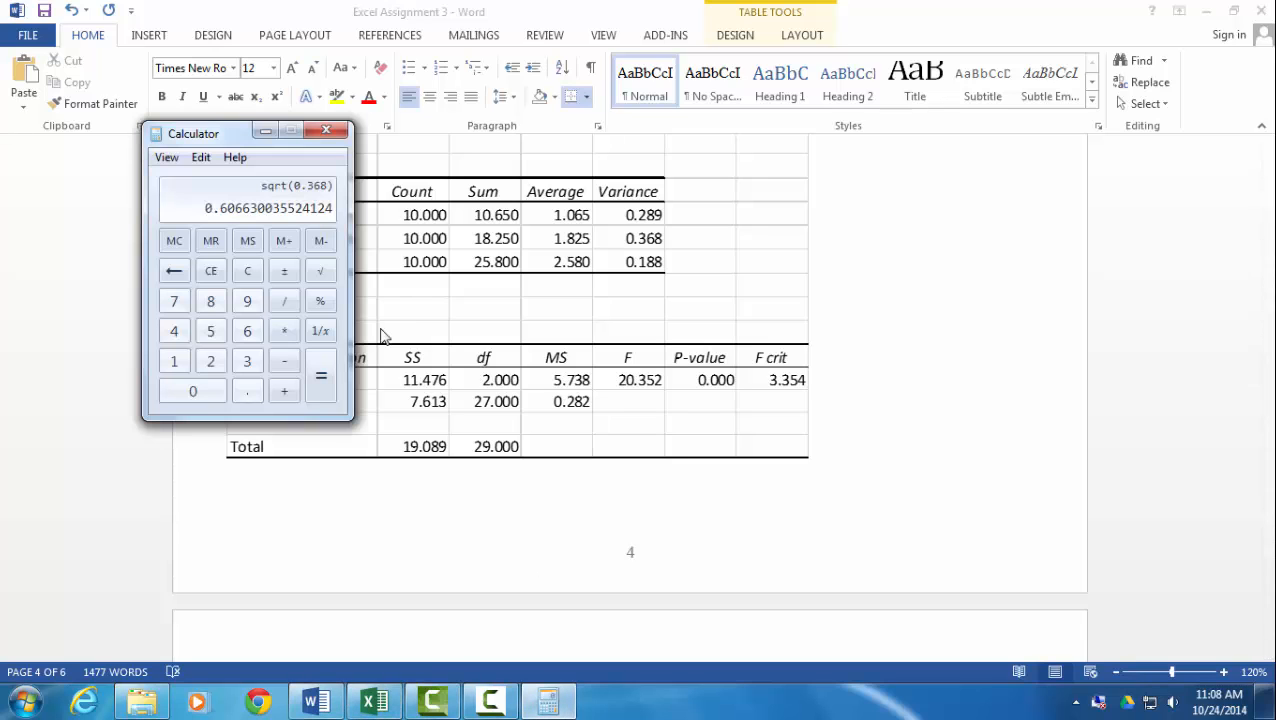
key("Escape")
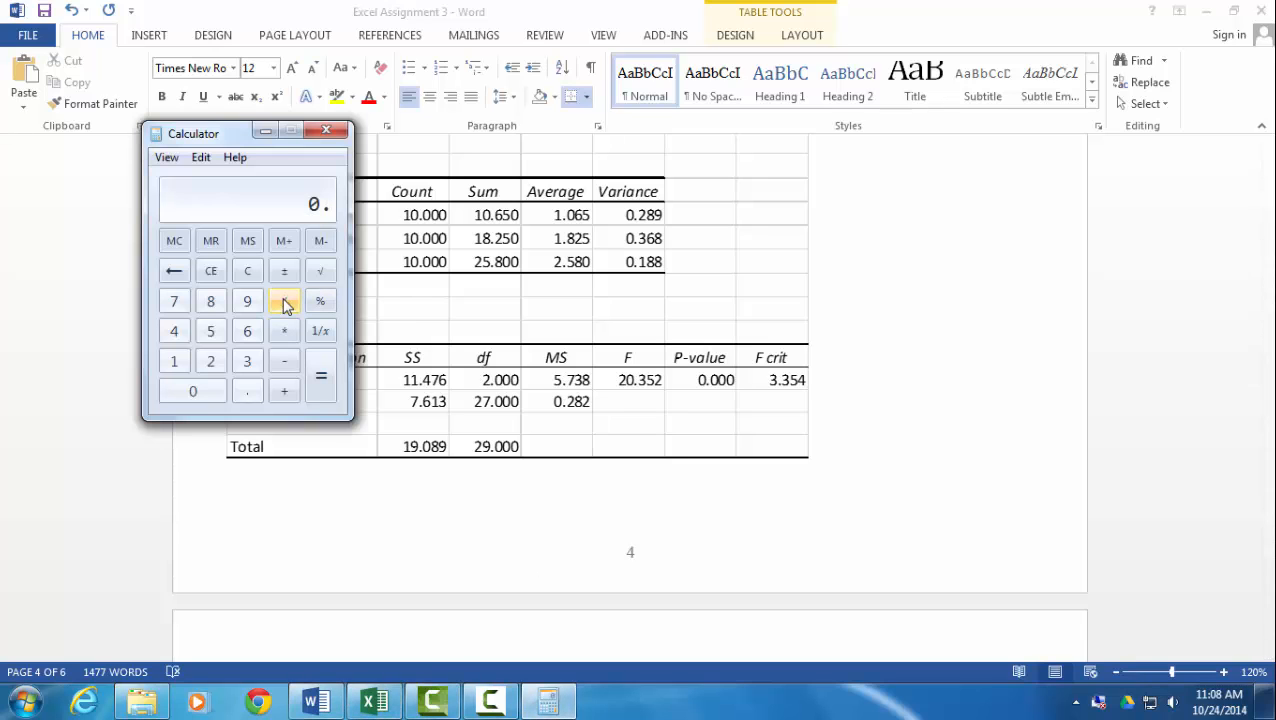
type("0.188")
left_click(320, 270)
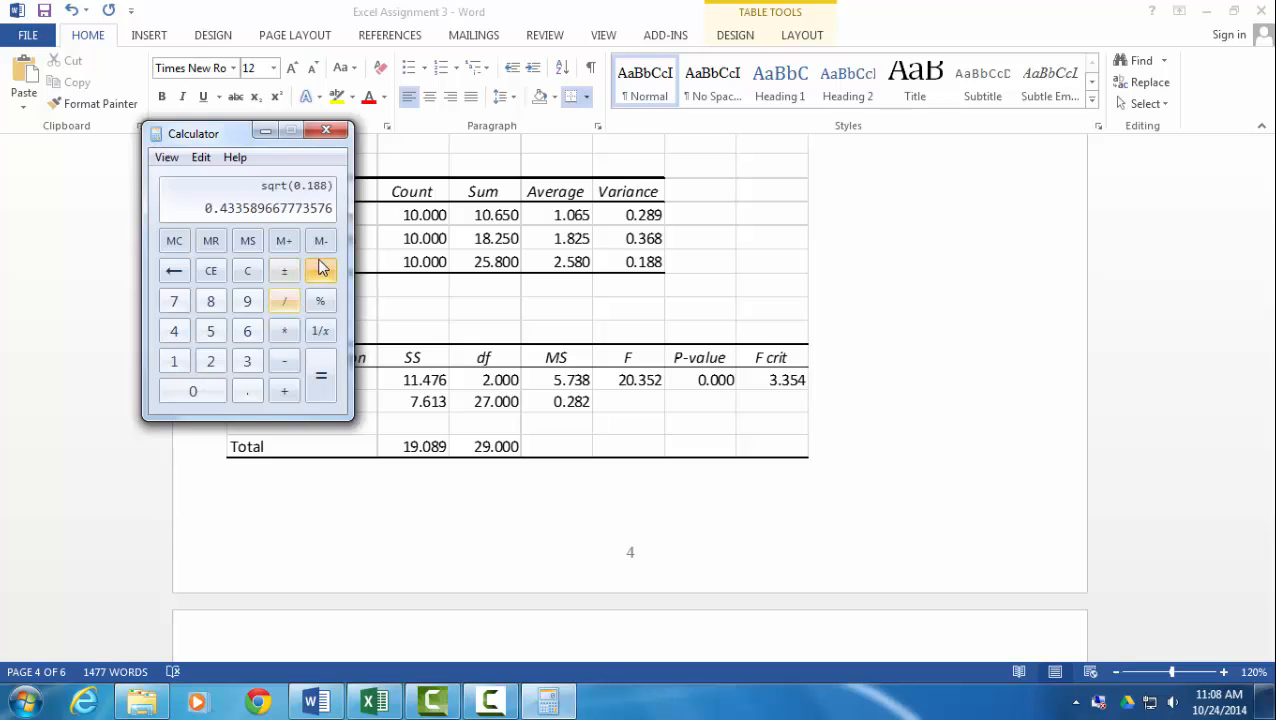
Step: Return to the Word table and complete the No Meditation standard deviation as (.434) after its mean
left_click(974, 407)
scroll(954, 455, "down", 10)
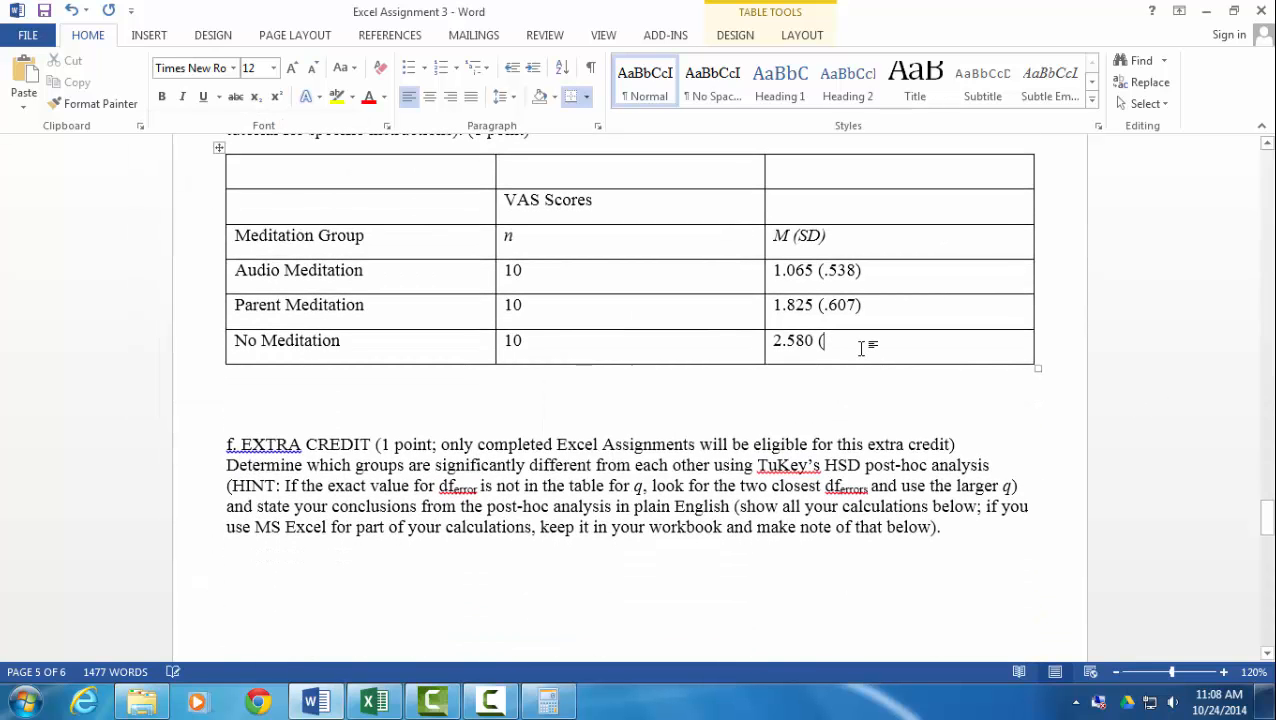
type(".434")
Step: Narrow all three columns of the descriptive statistics table to fit their text
scroll(740, 365, "up", 3)
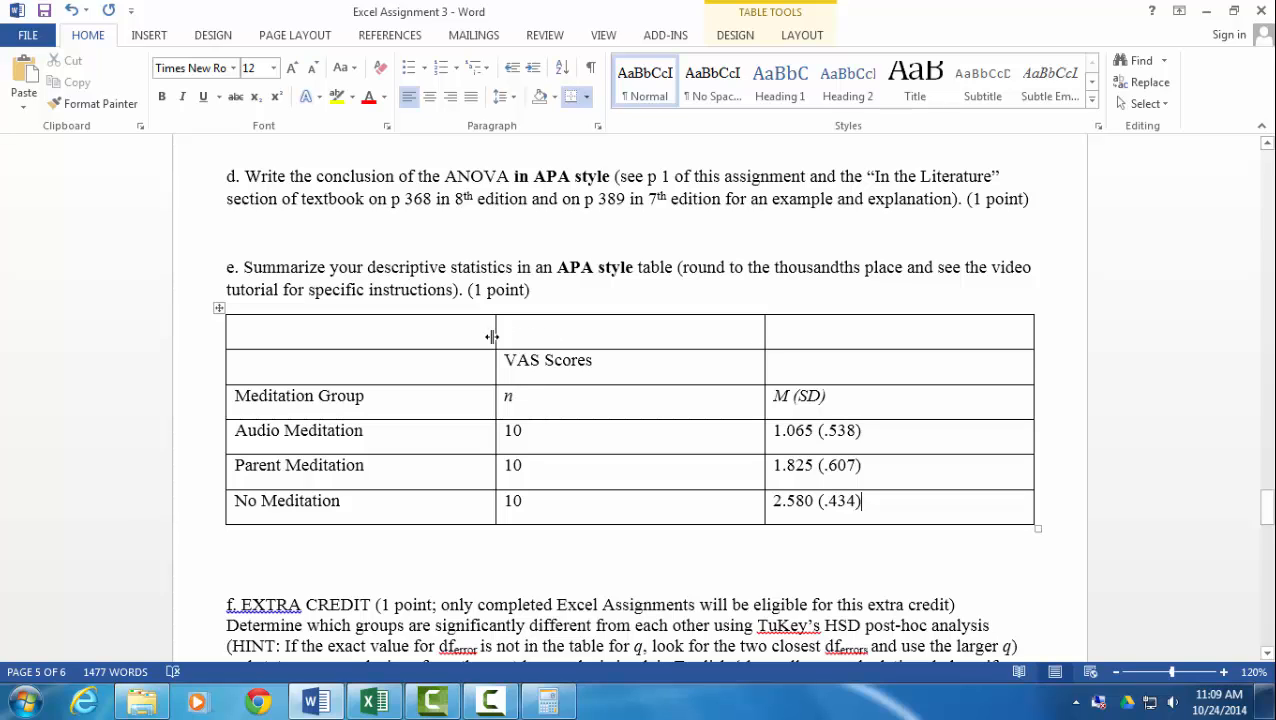
left_click_drag(494, 337, 385, 337)
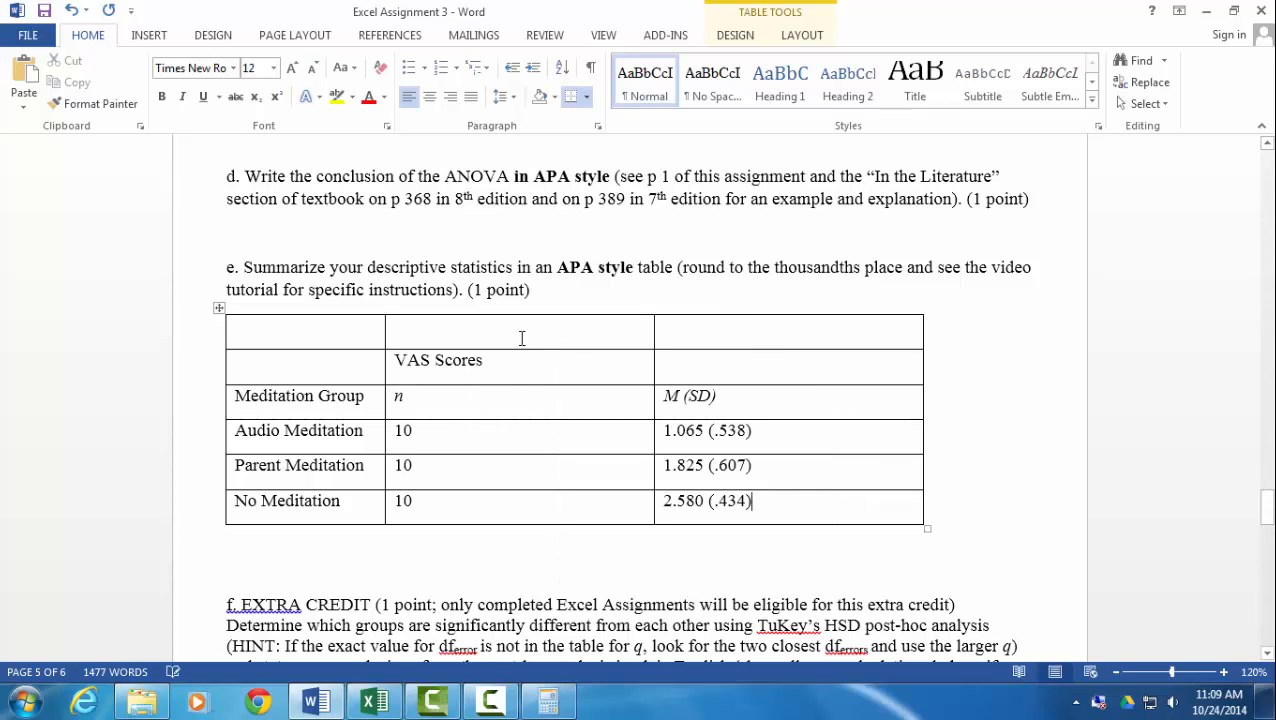
double_click(652, 336)
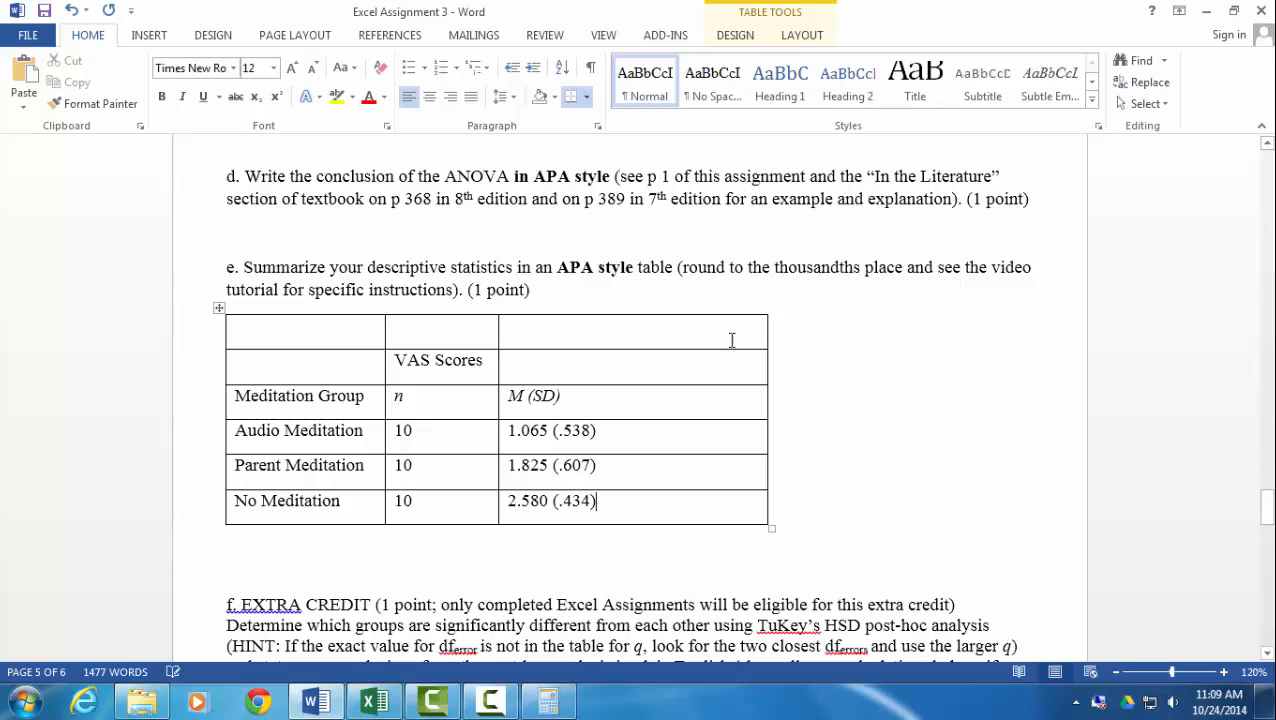
left_click(766, 335)
left_click(765, 333)
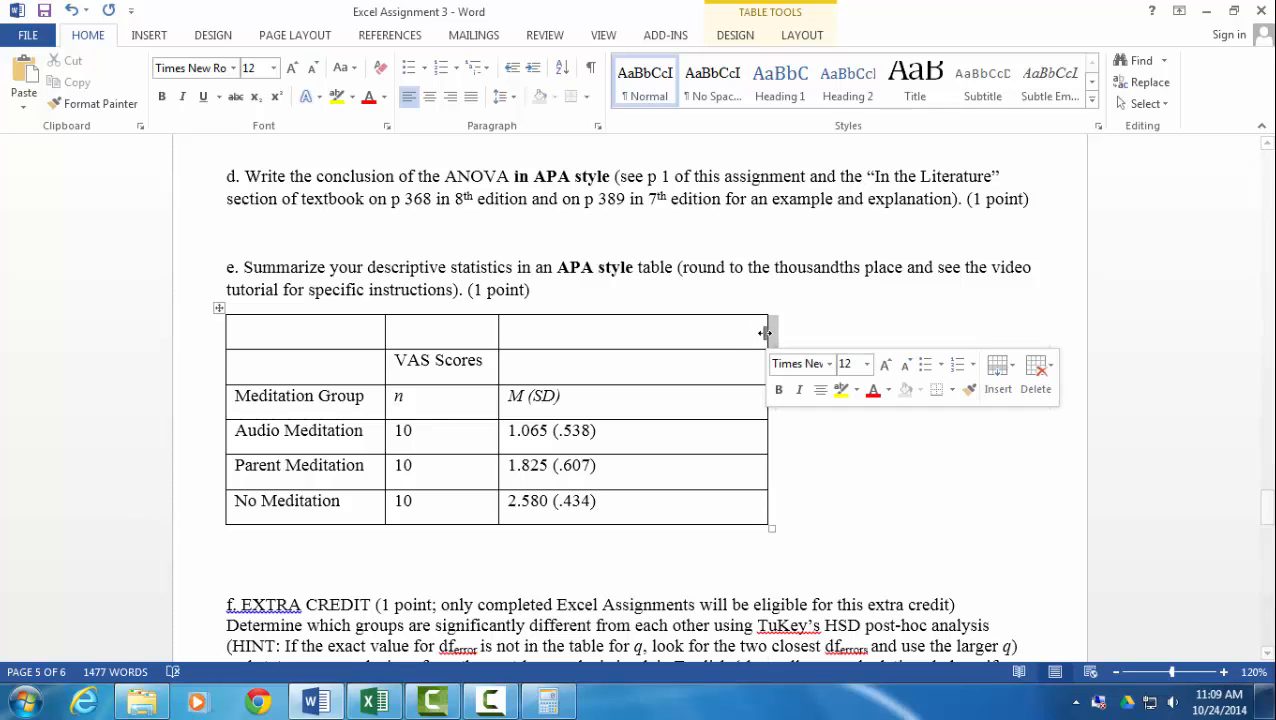
left_click(765, 333)
mouse_move(765, 333)
left_mouse_down()
mouse_move(621, 333)
mouse_move(767, 334)
left_mouse_up()
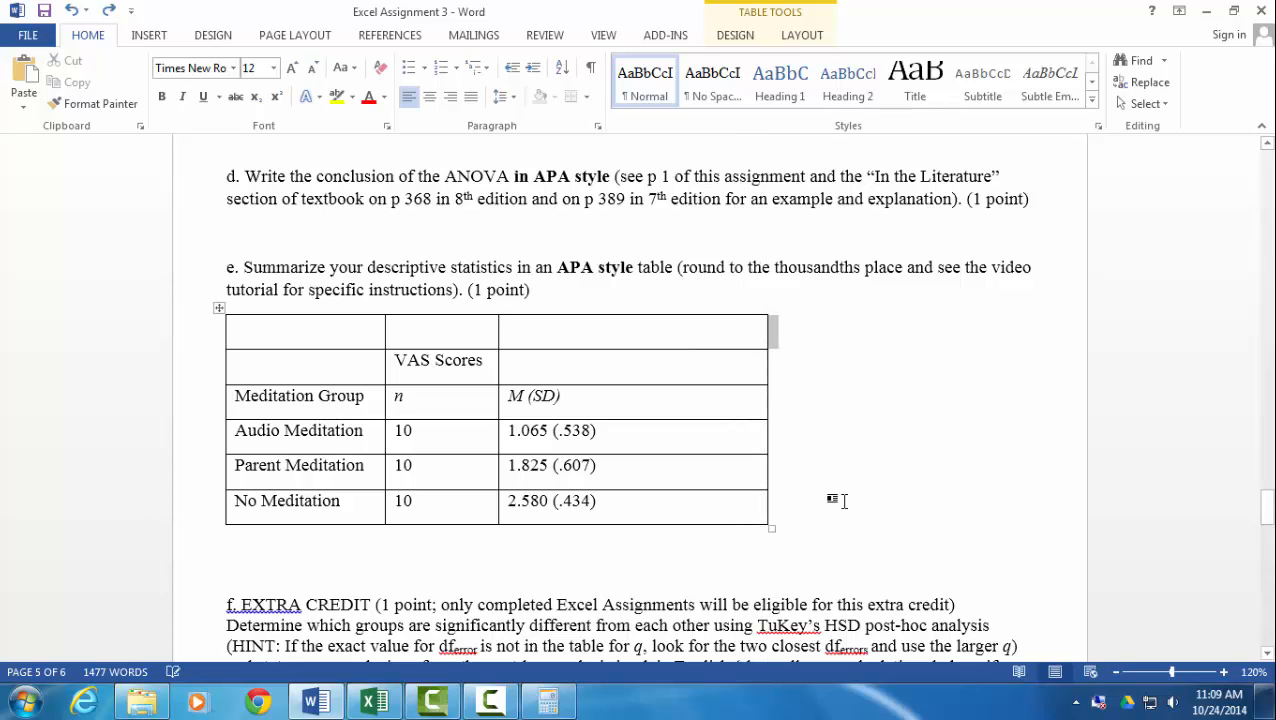
double_click(765, 338)
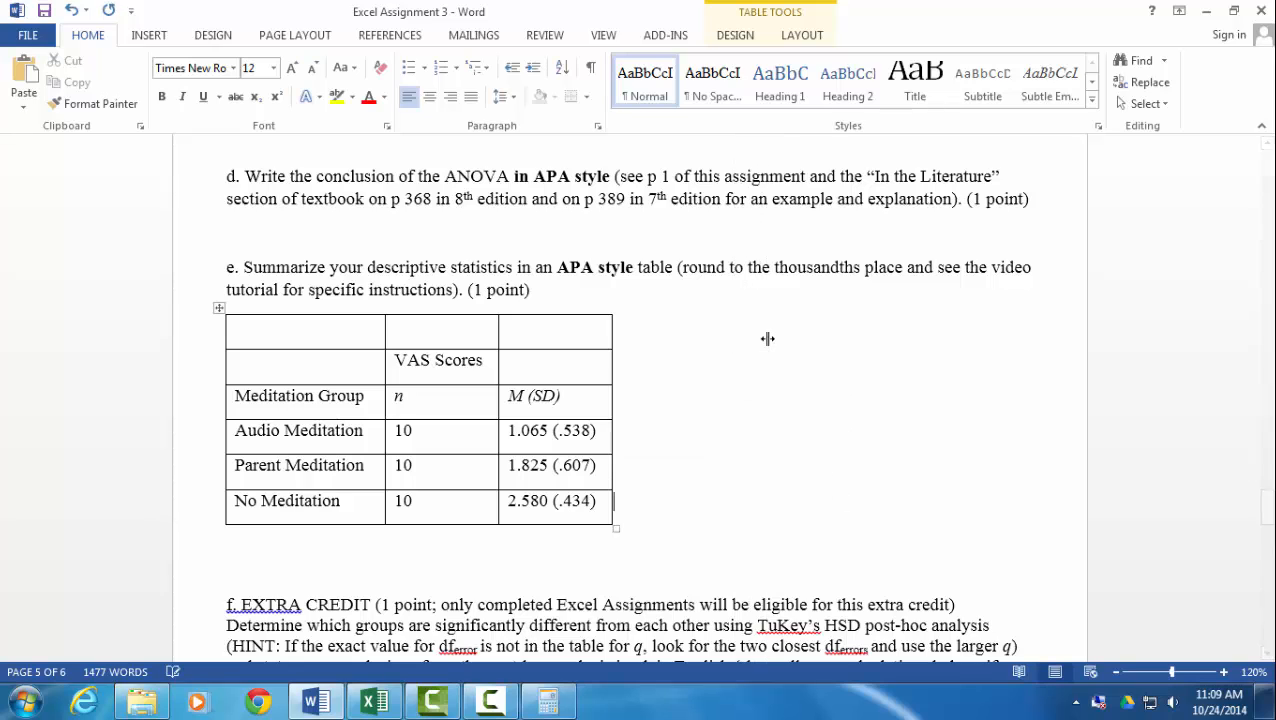
Step: Select the whole descriptive statistics table and apply AutoFit Contents
left_click(219, 308)
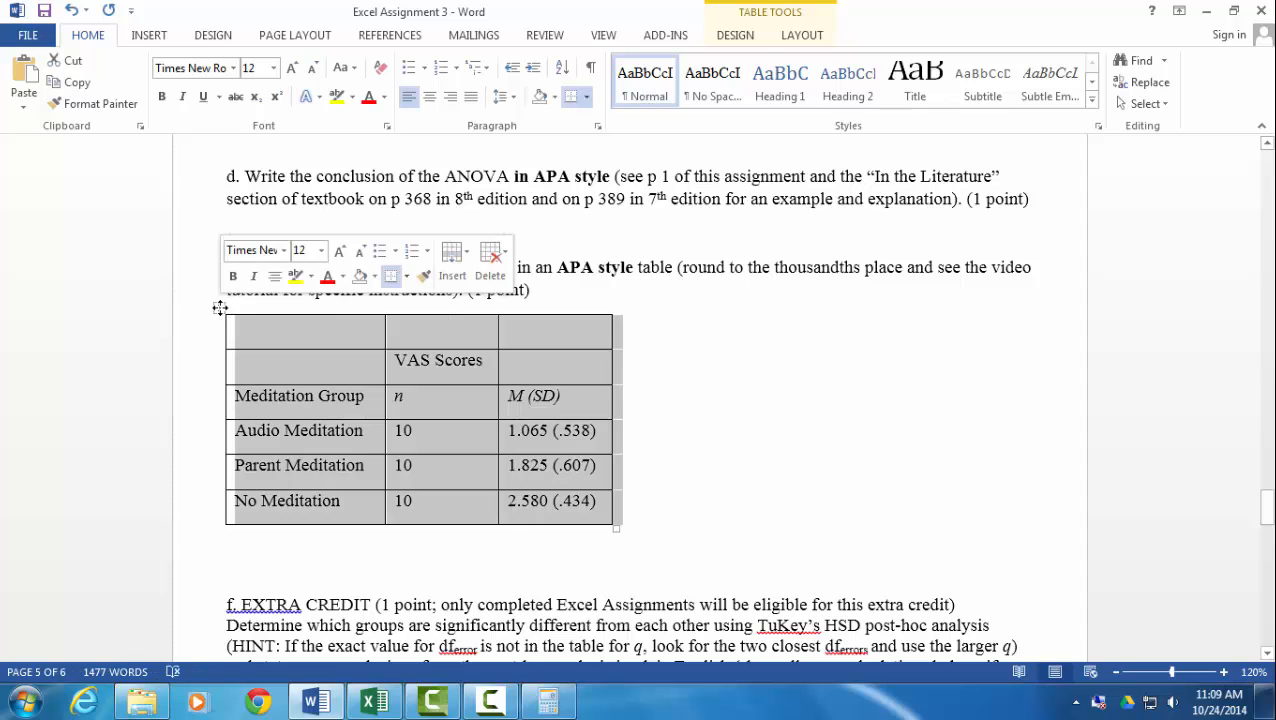
left_click(735, 36)
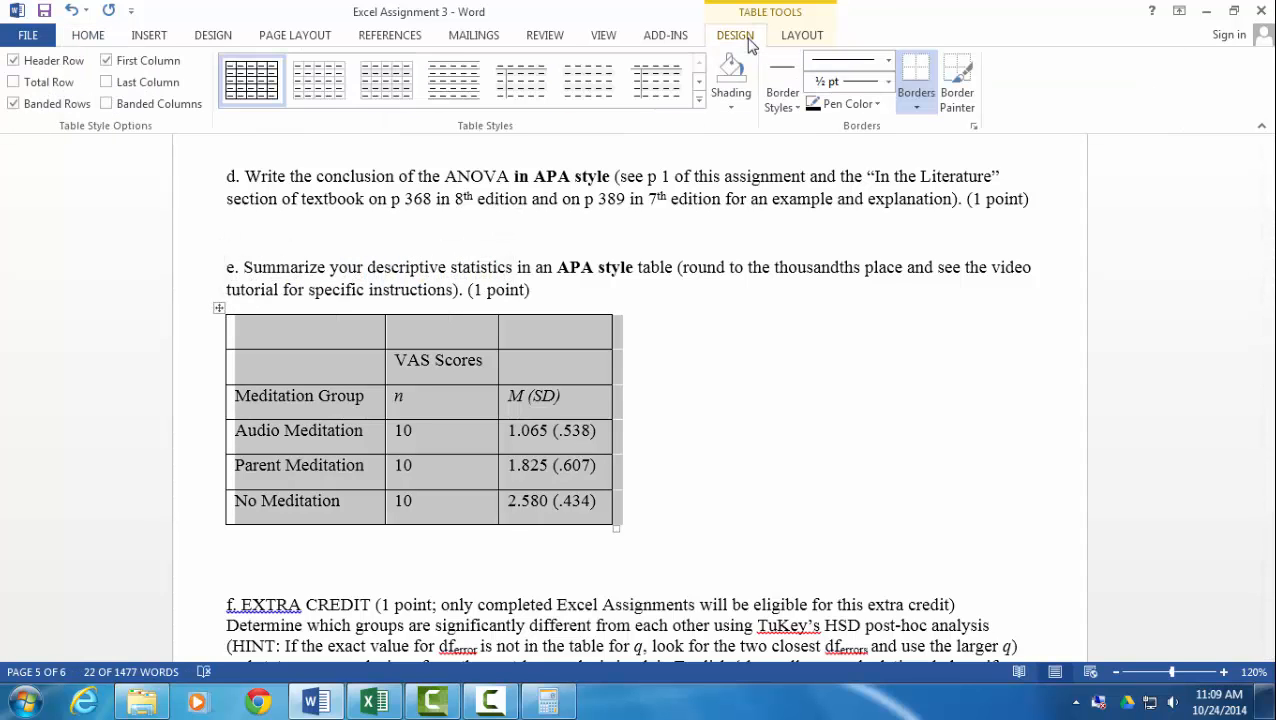
left_click(798, 40)
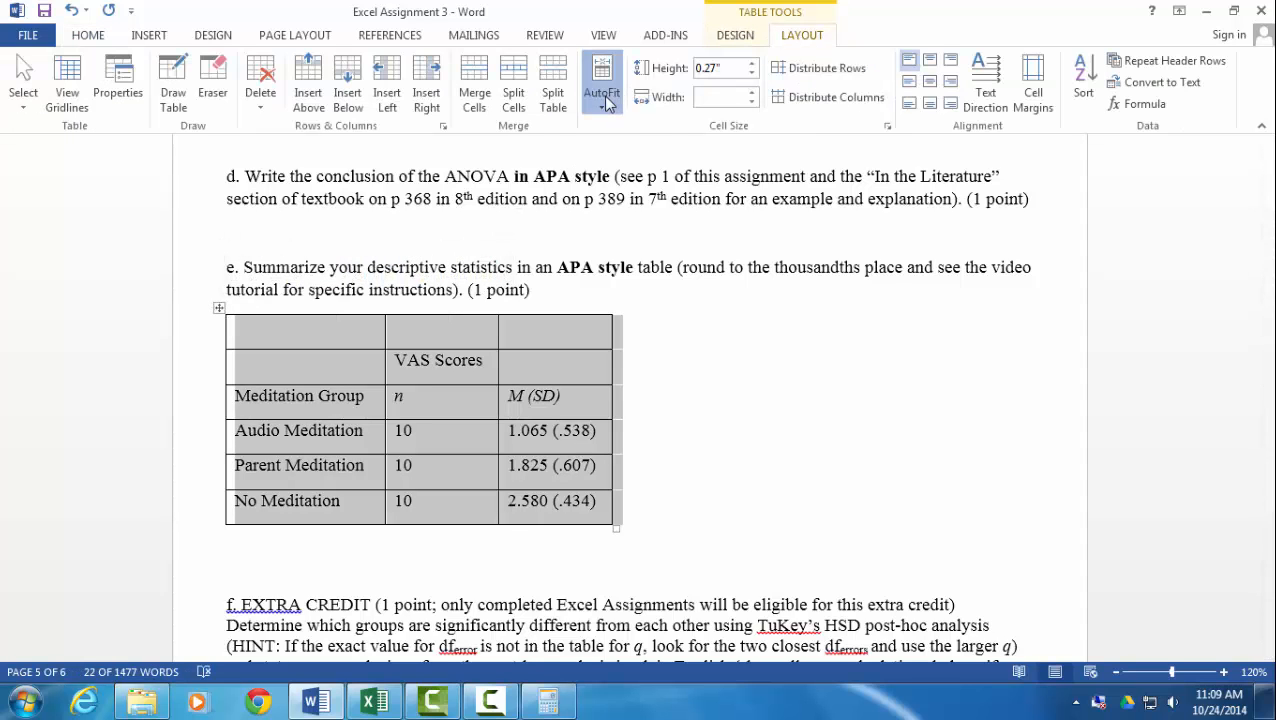
left_click(604, 103)
left_click(650, 125)
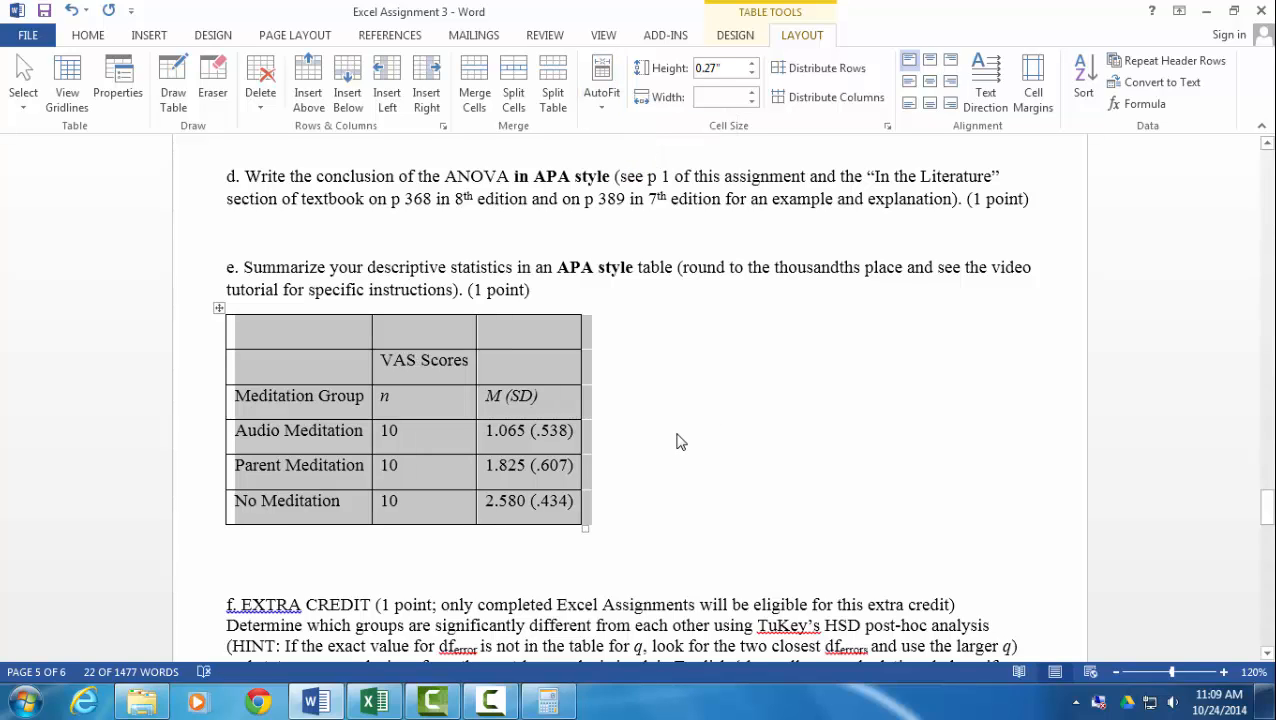
Step: Try AutoFit Window on the table and return it to AutoFit Contents
left_click(603, 97)
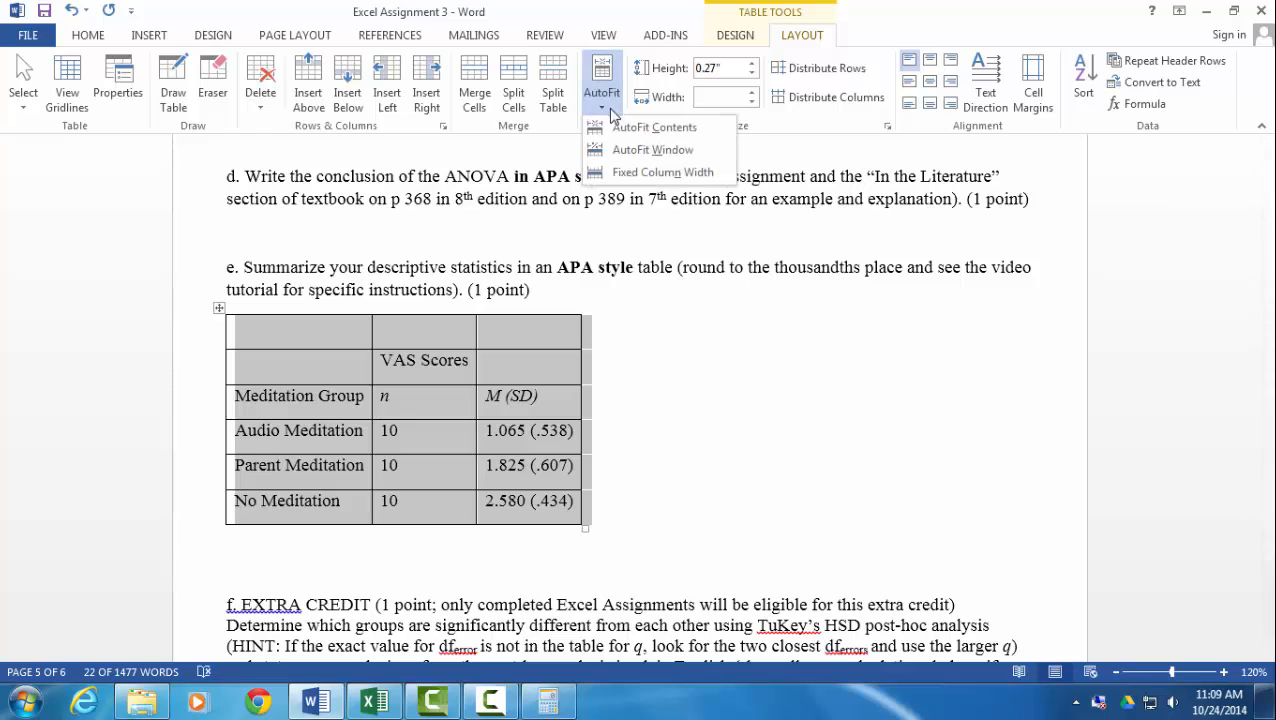
left_click(621, 151)
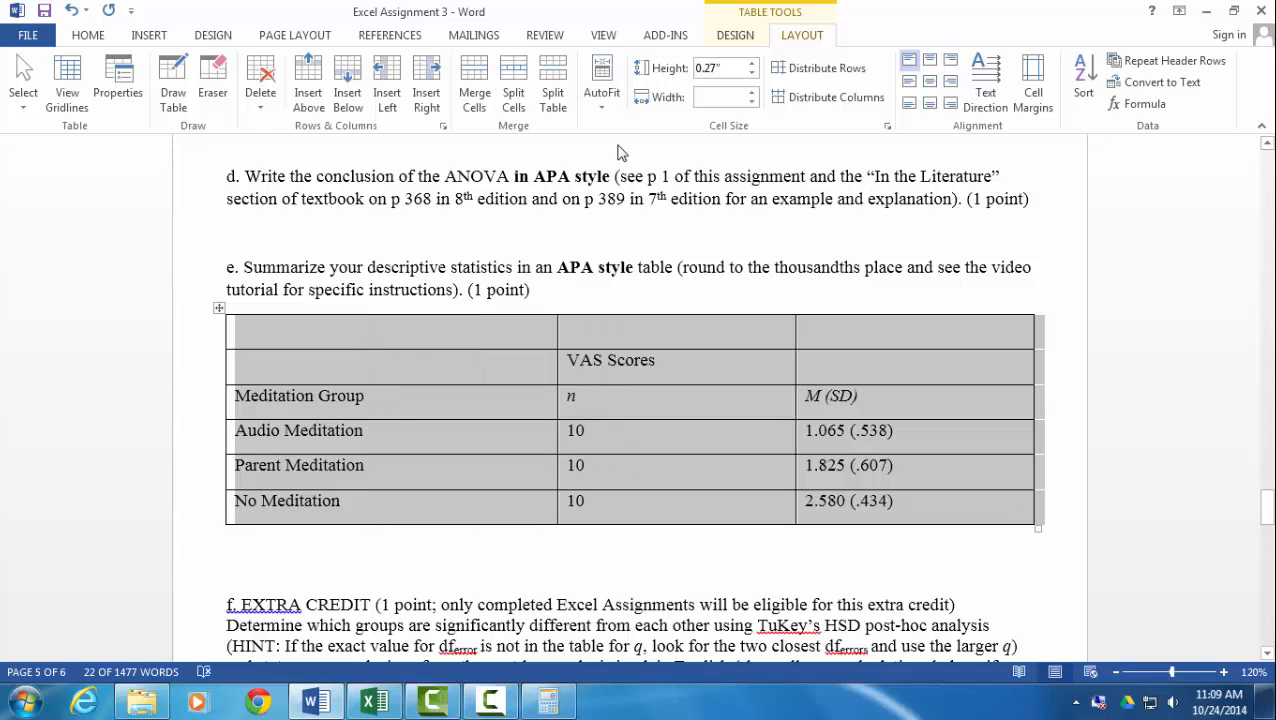
left_click(601, 97)
left_click(621, 125)
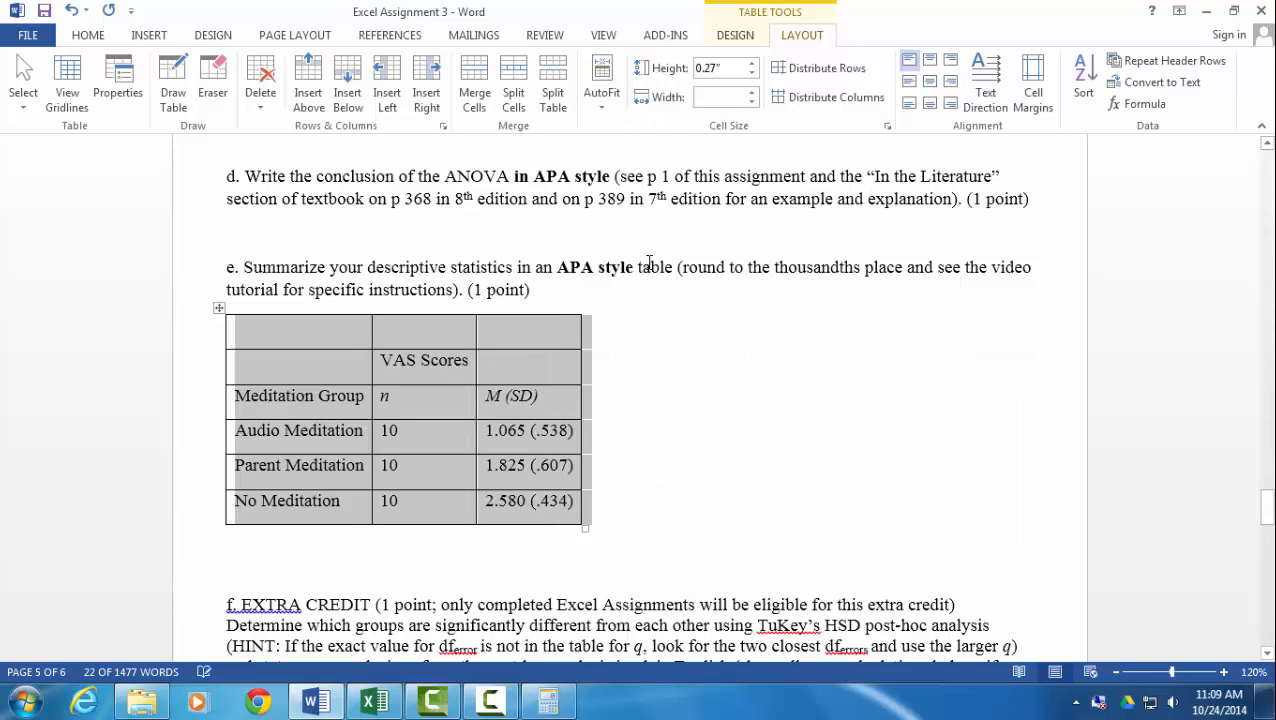
Step: Apply the No Spacing style to the whole table
left_click(86, 38)
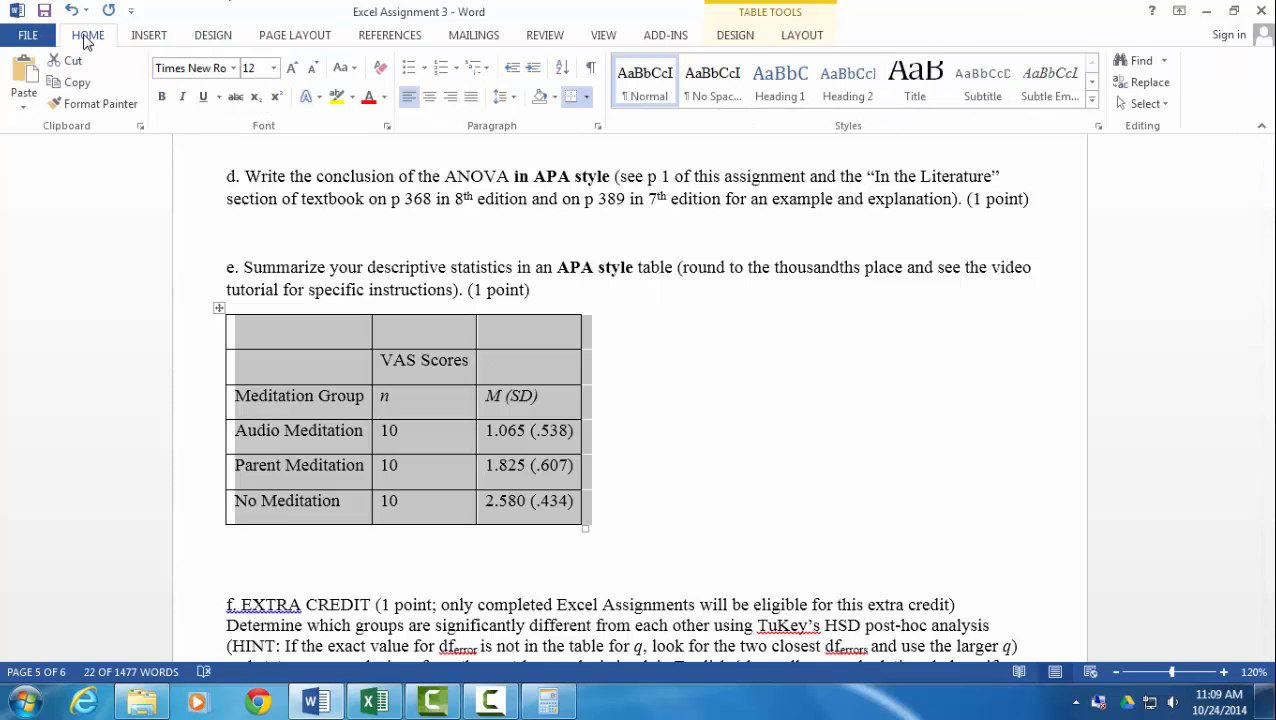
left_click(705, 100)
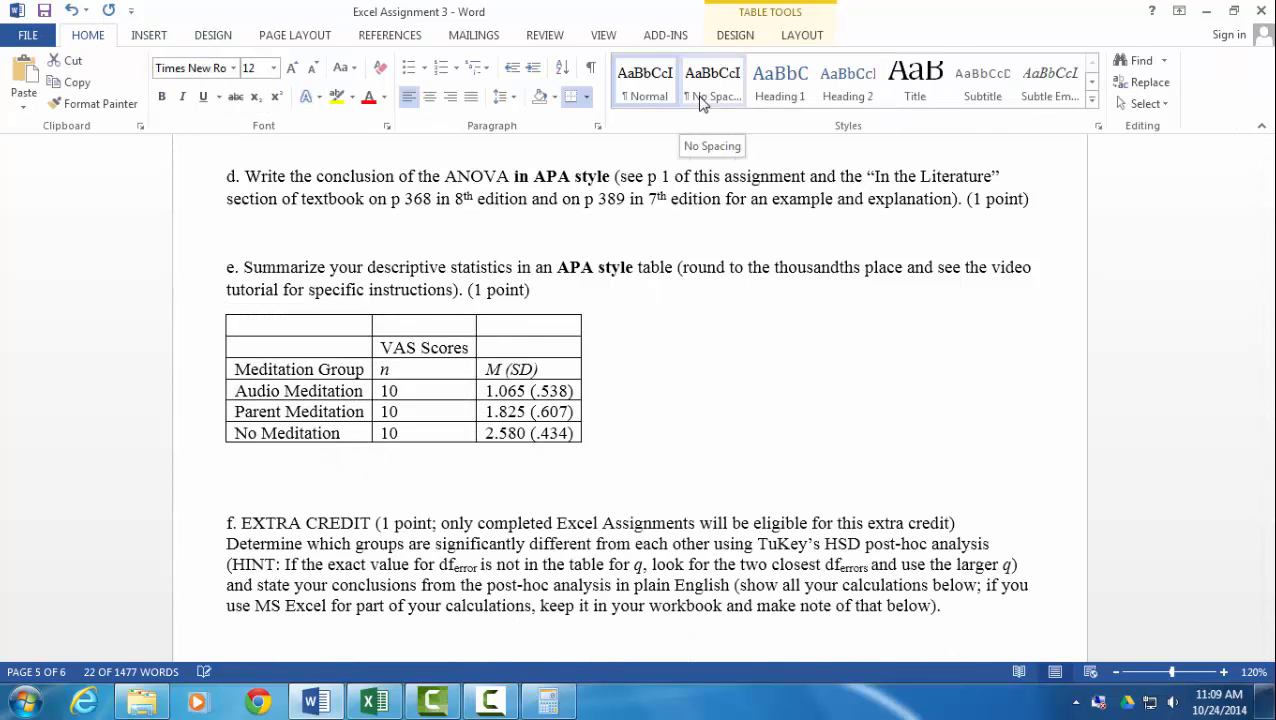
left_click(705, 98)
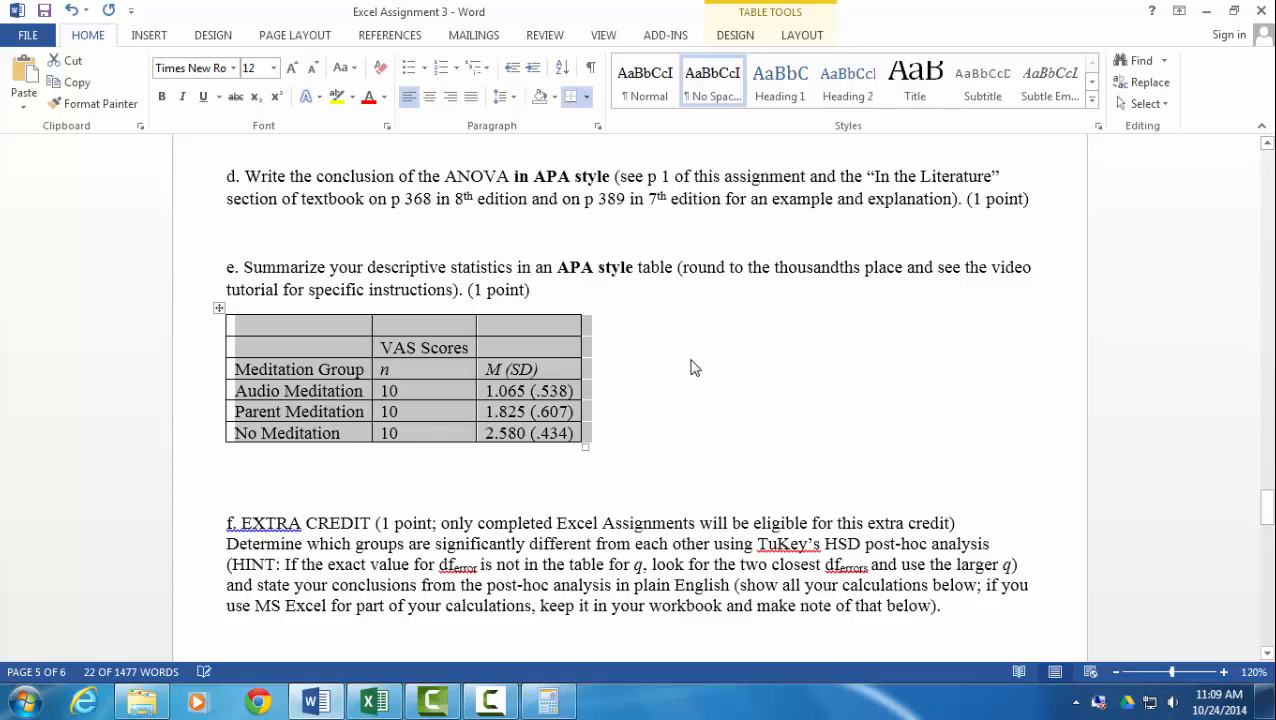
left_click(651, 446)
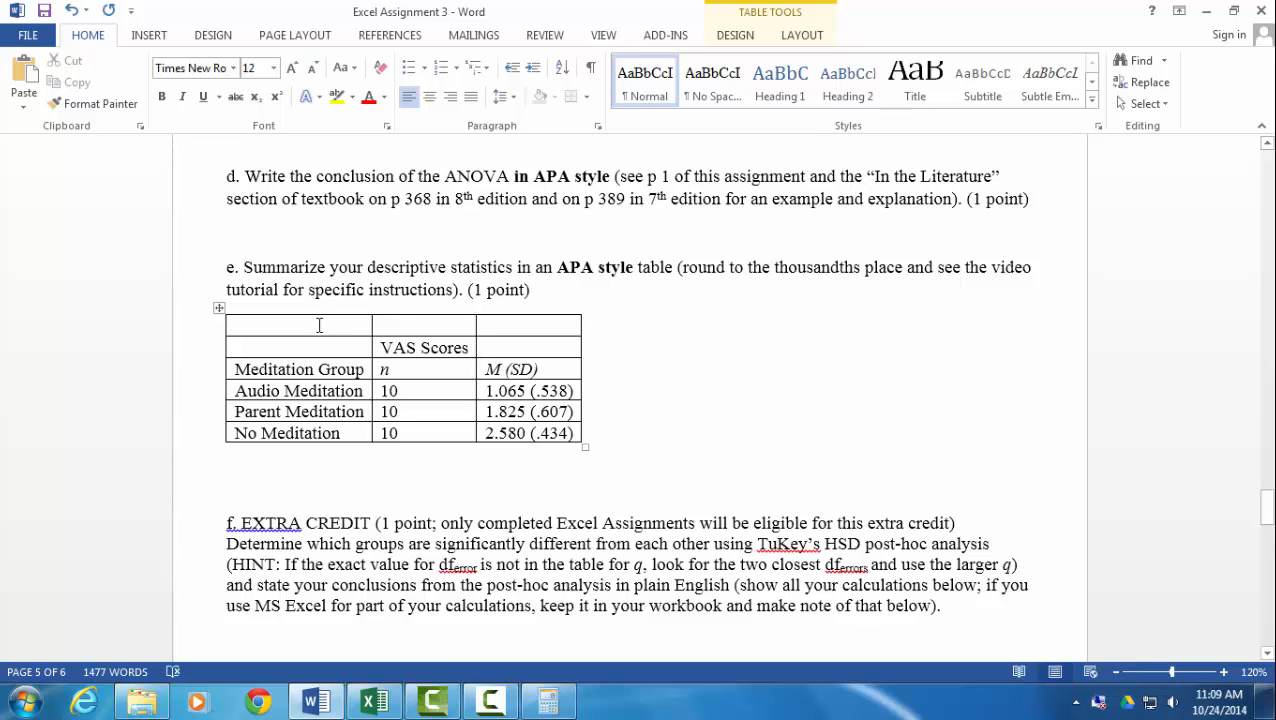
Step: Merge the three empty cells of the table's first row into one
left_click_drag(319, 325, 572, 327)
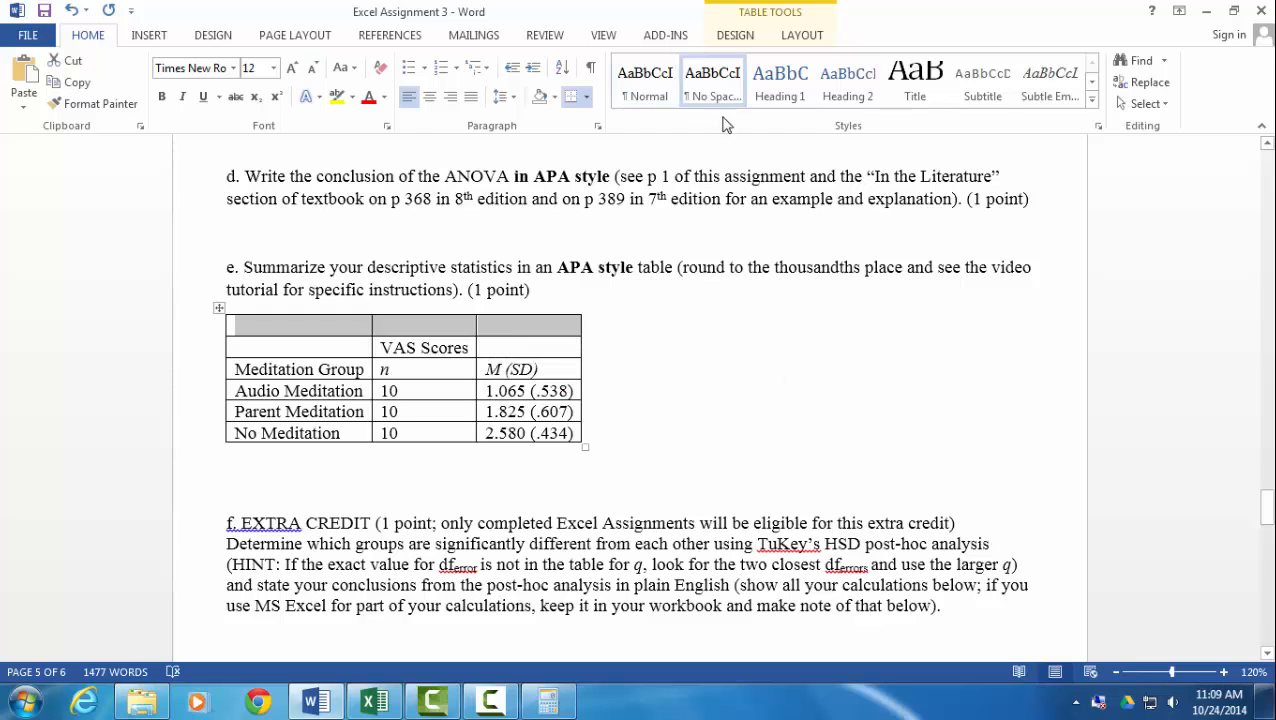
left_click(805, 36)
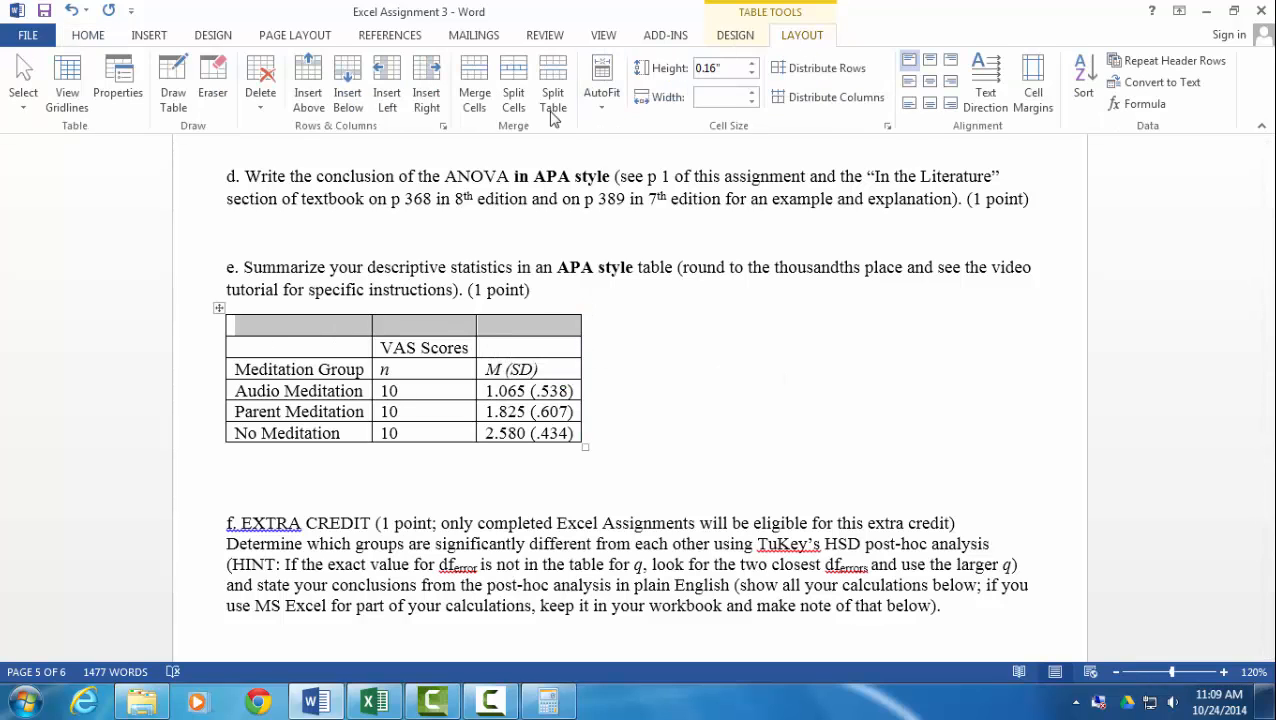
left_click(481, 105)
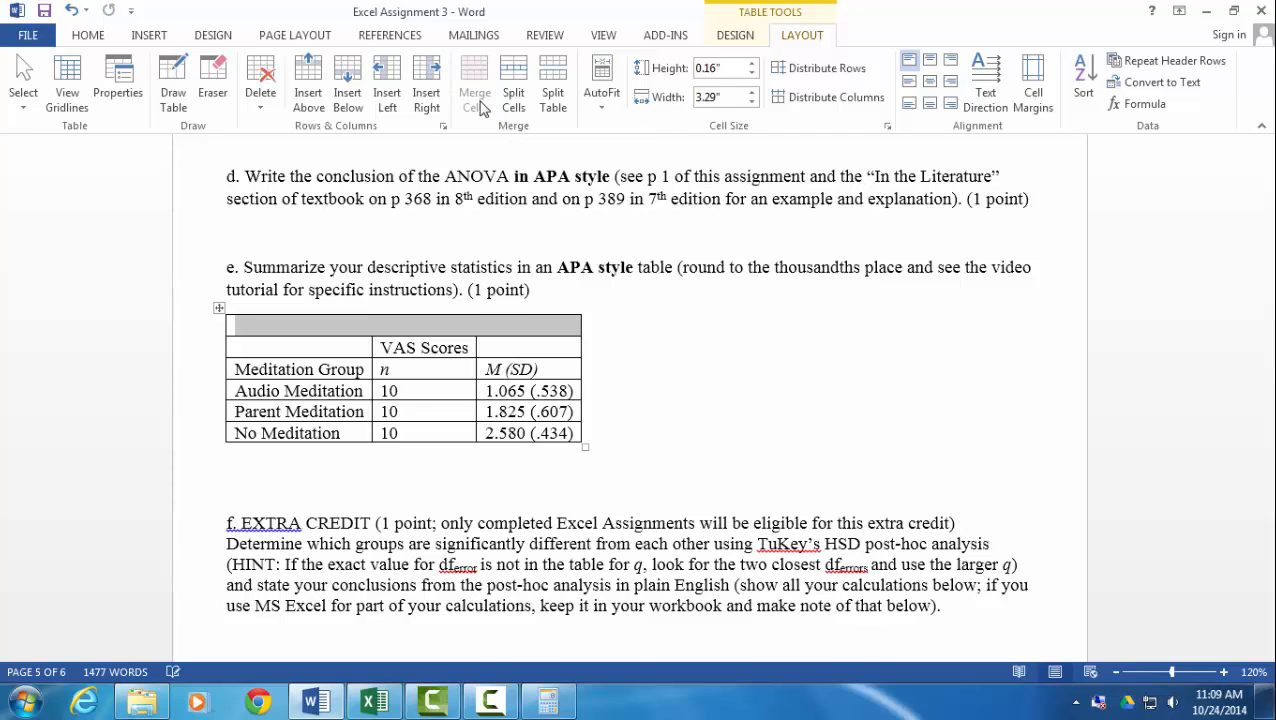
left_click(226, 325)
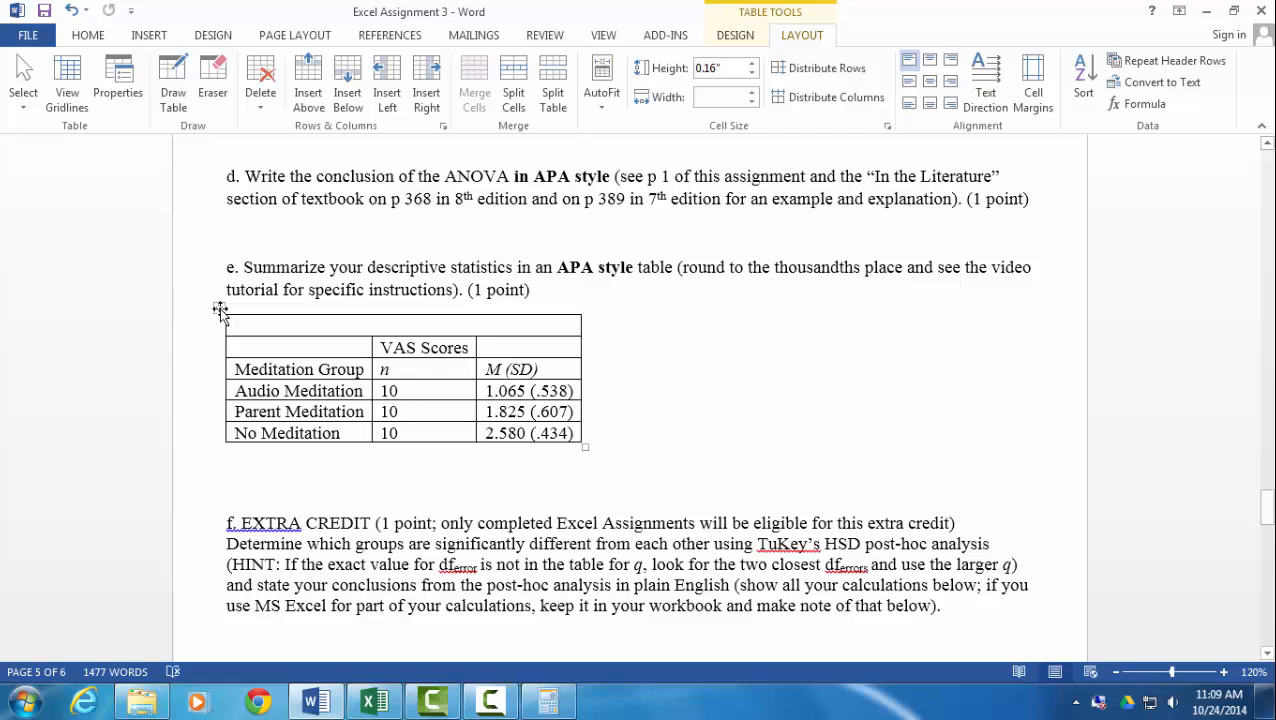
Step: Center the contents of the whole table both horizontally and vertically
left_click(220, 310)
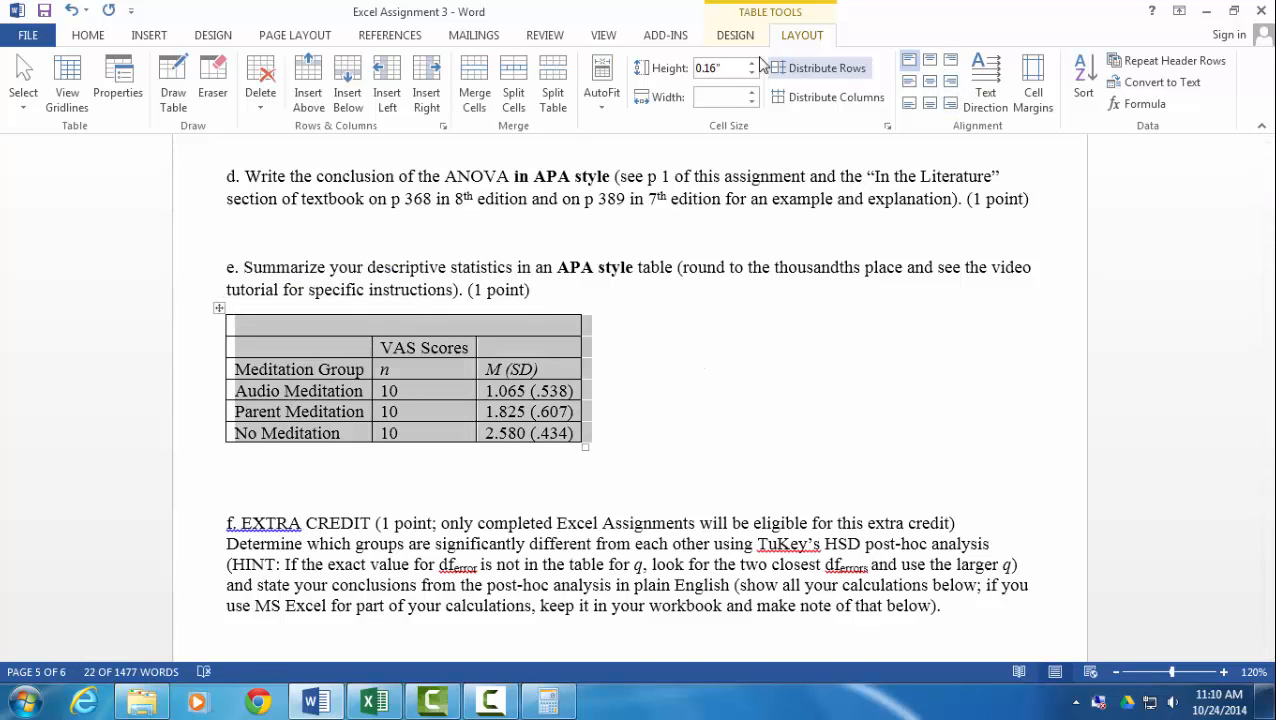
left_click(930, 90)
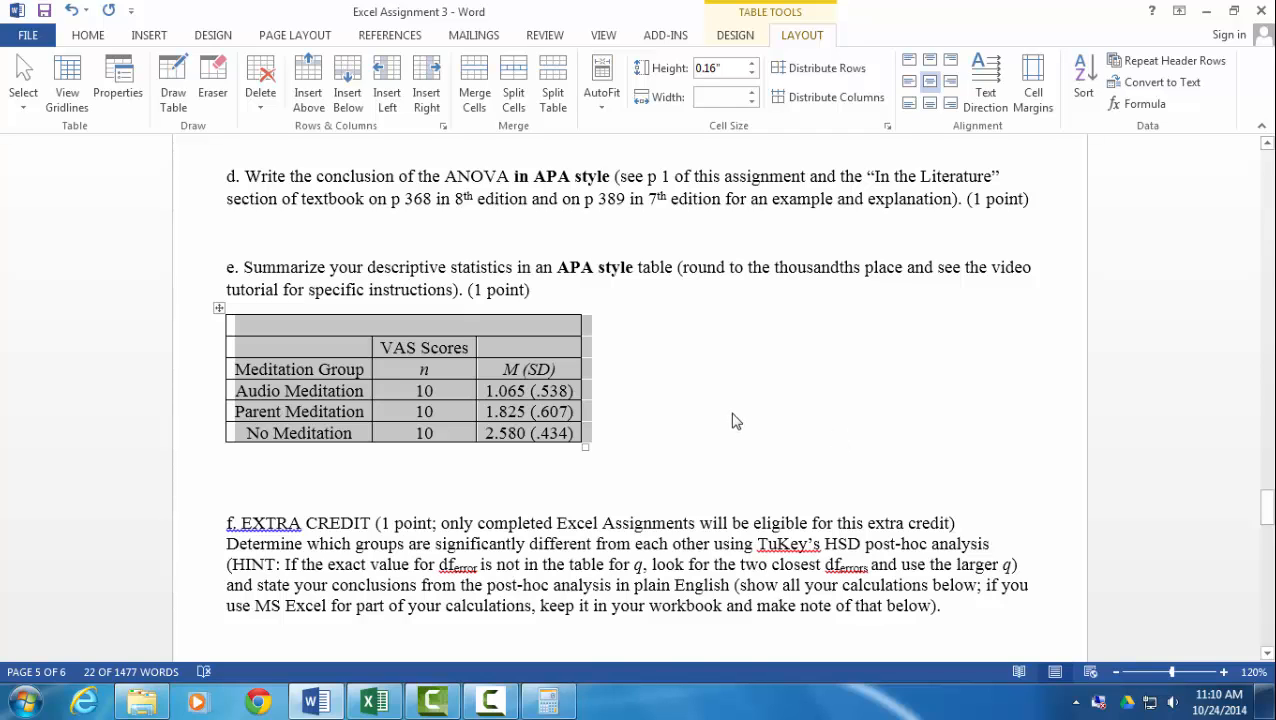
left_click(323, 393)
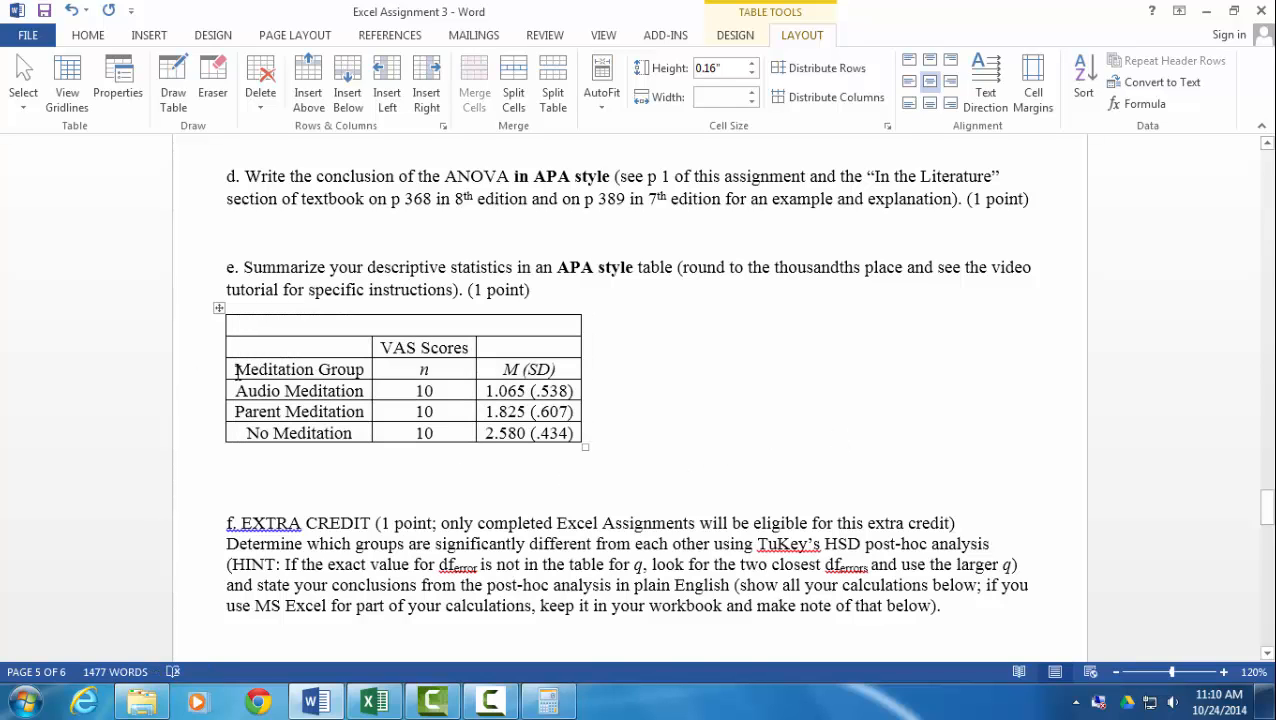
Step: Left-align the first-column cells from Meditation Group through No Meditation, keeping them vertically centered
left_click_drag(235, 369, 280, 433)
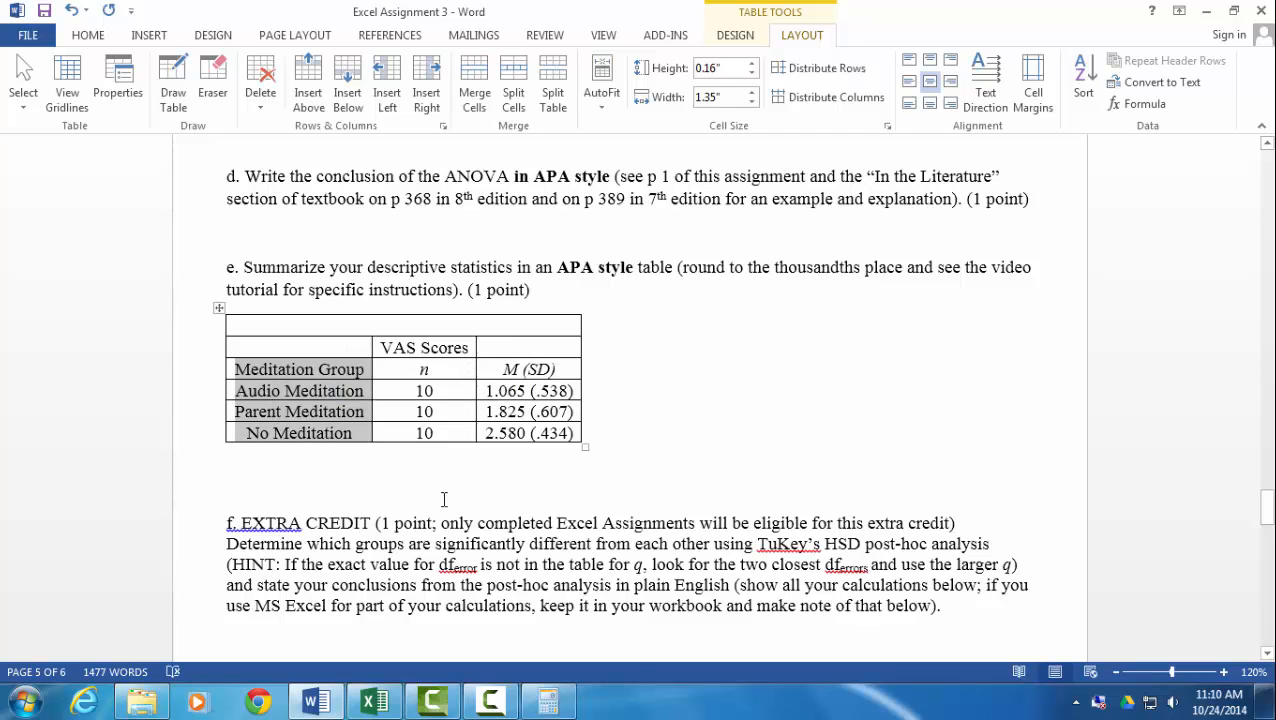
left_click(912, 90)
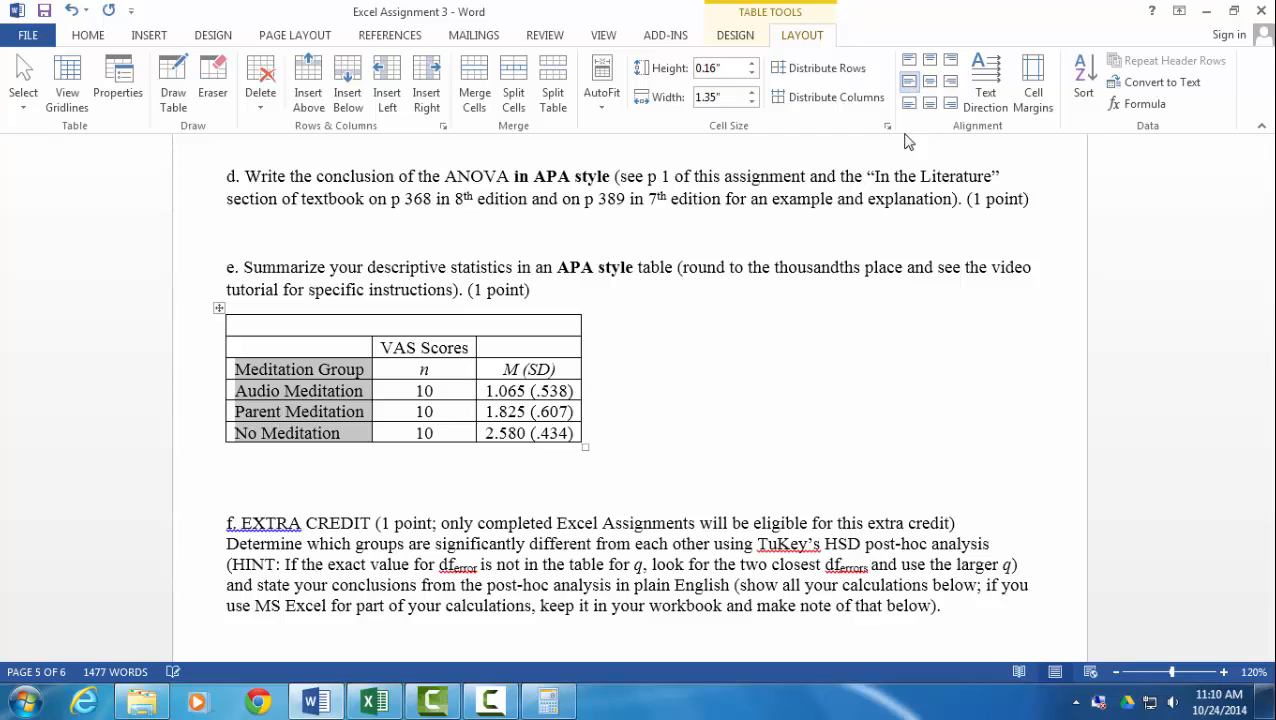
left_click(775, 456)
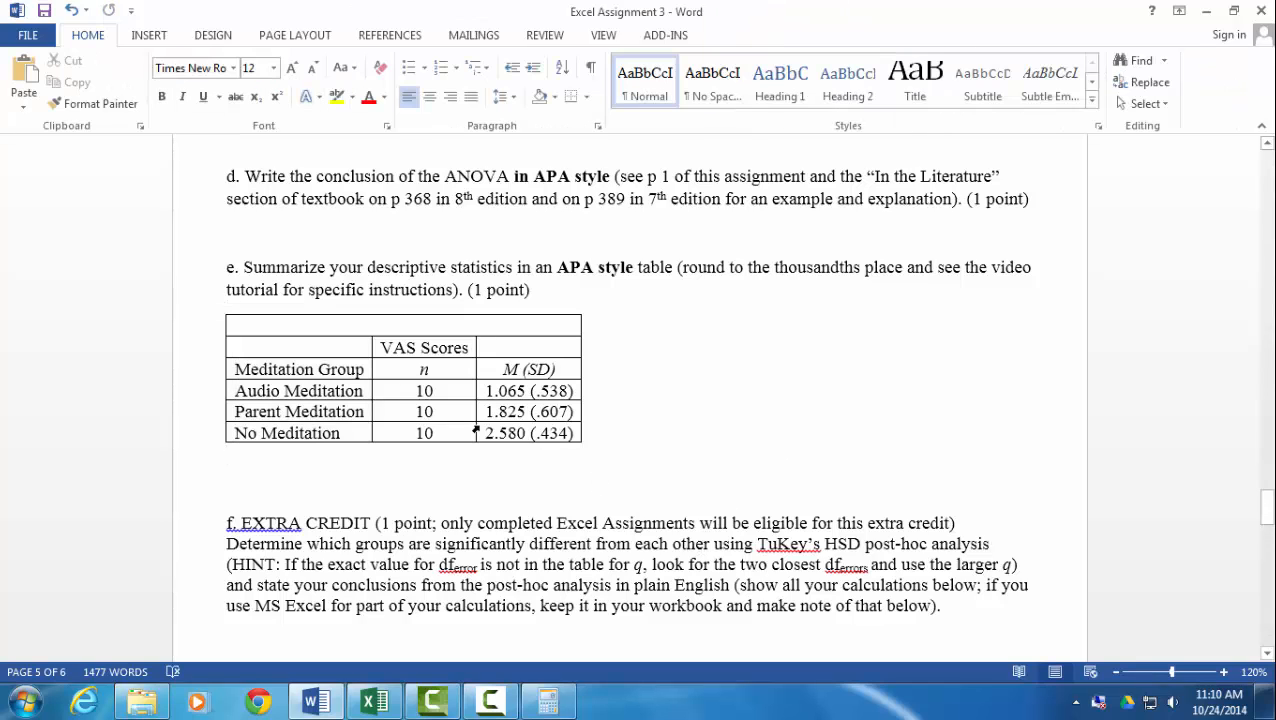
Step: Left-align the merged first row and enter "Table 1" in it
left_click(299, 326)
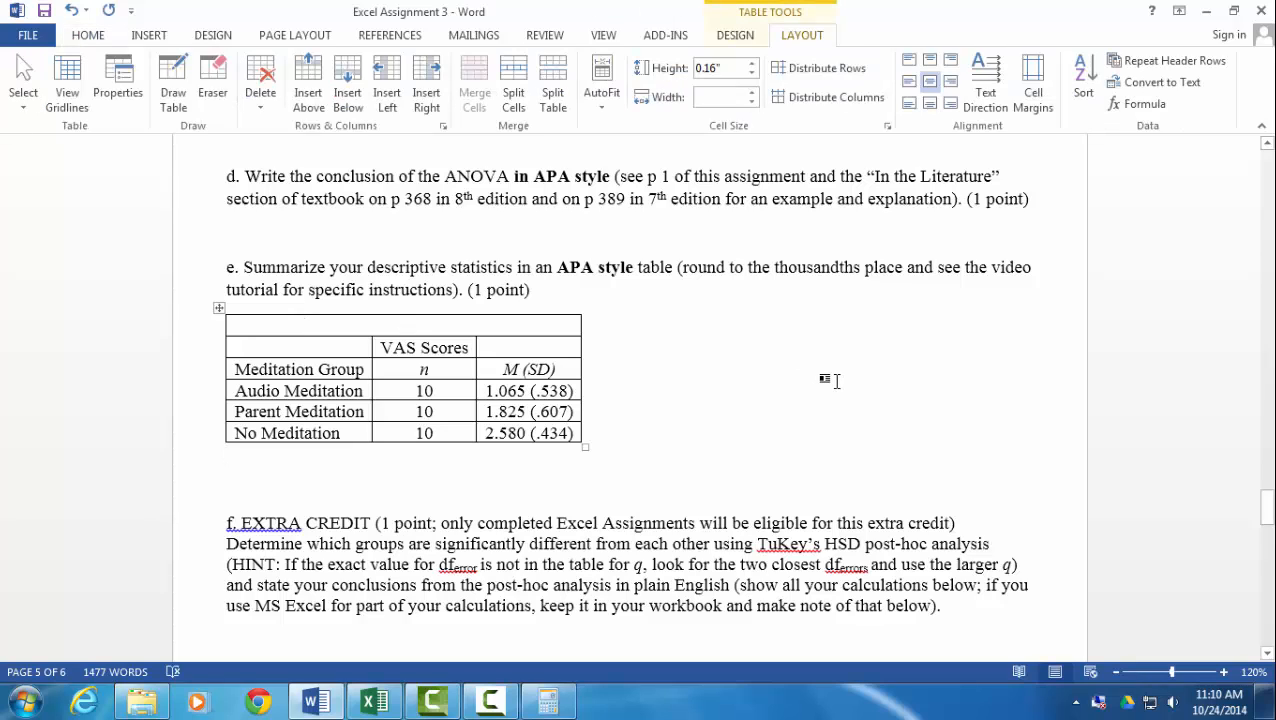
left_click(910, 83)
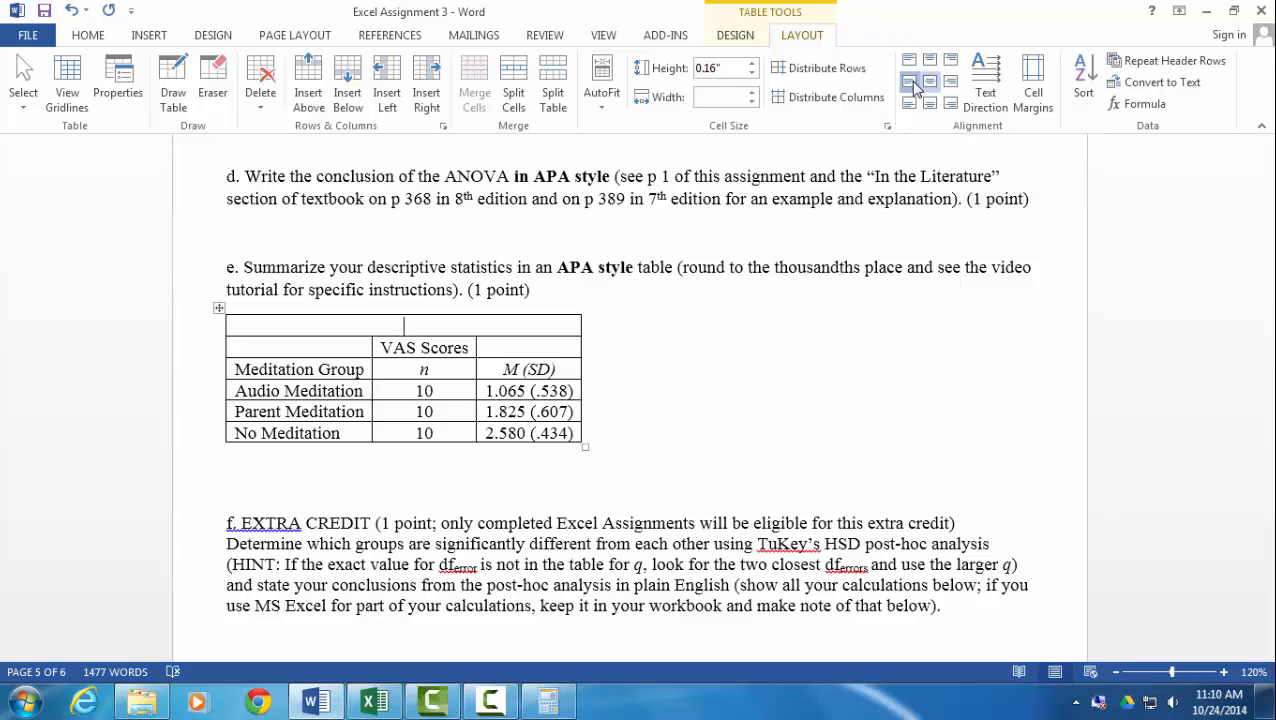
left_click(325, 324)
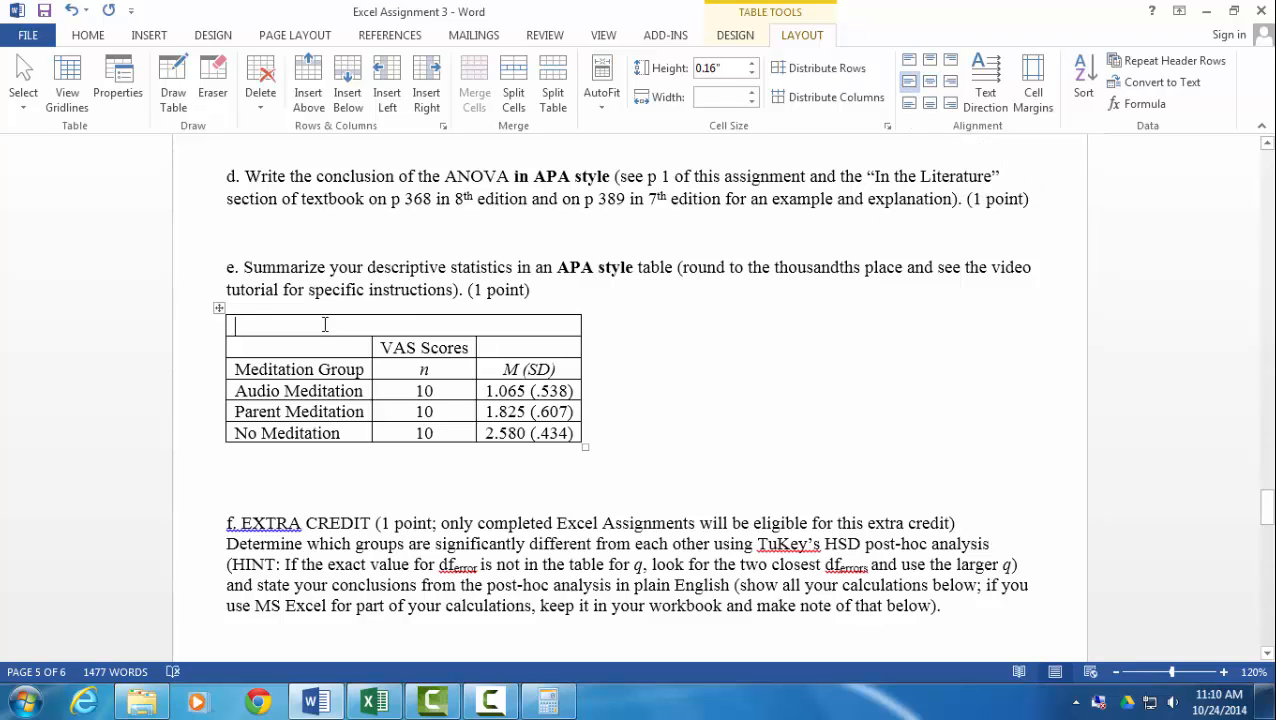
type("Tab")
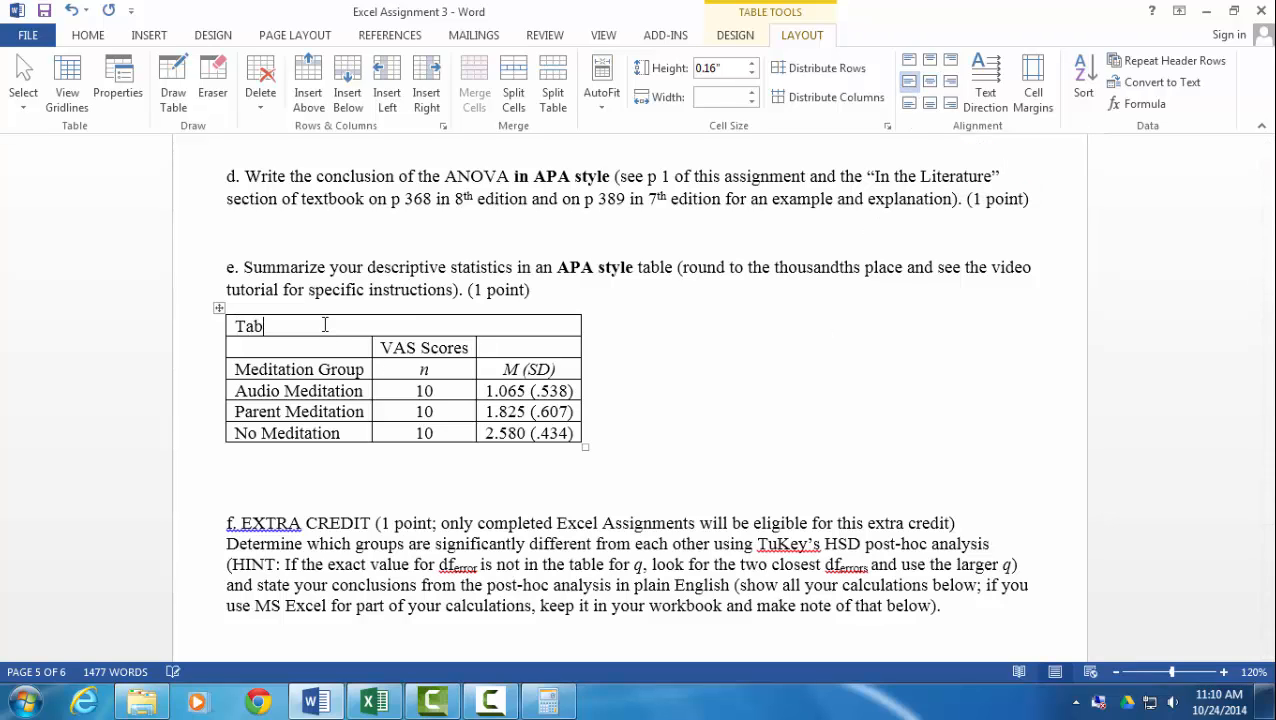
type("le 1")
key("Return")
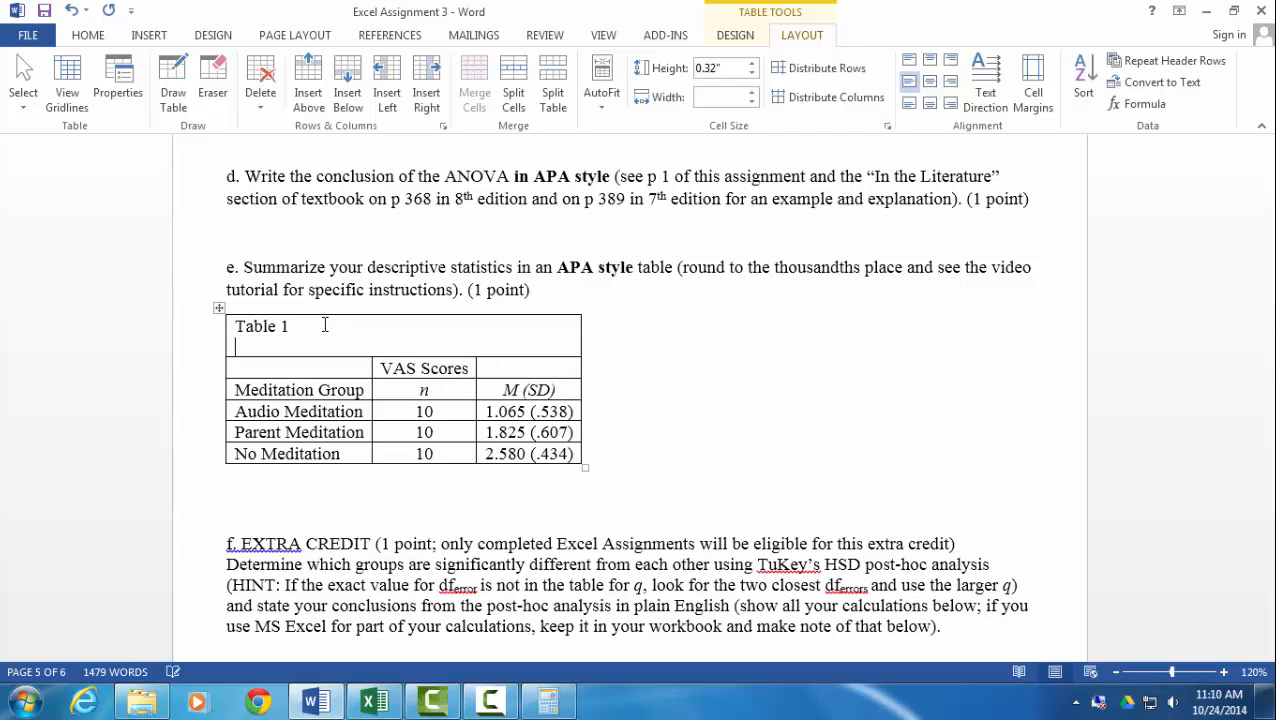
Step: Leave a blank line below "Table 1" and add the italic title "Descriptive Statistics for Meditation Groups"
key("Return")
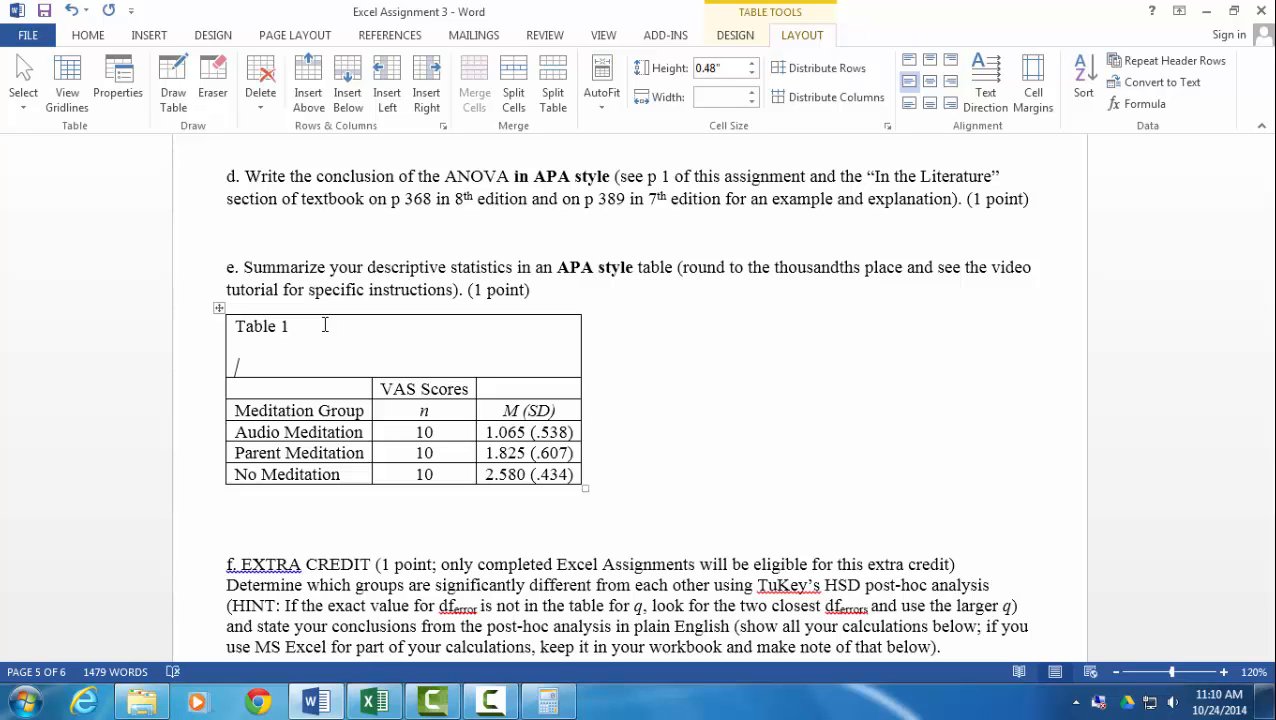
type("Descriptive Stat")
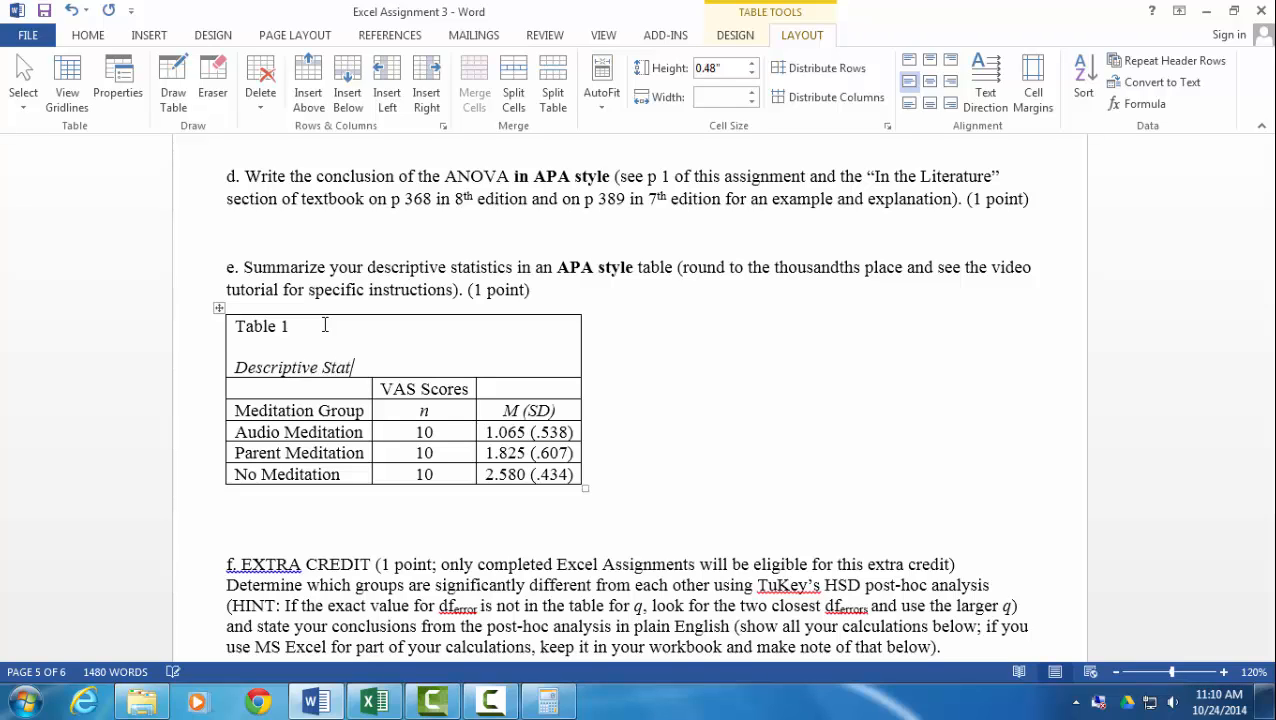
type("istics for Meditati")
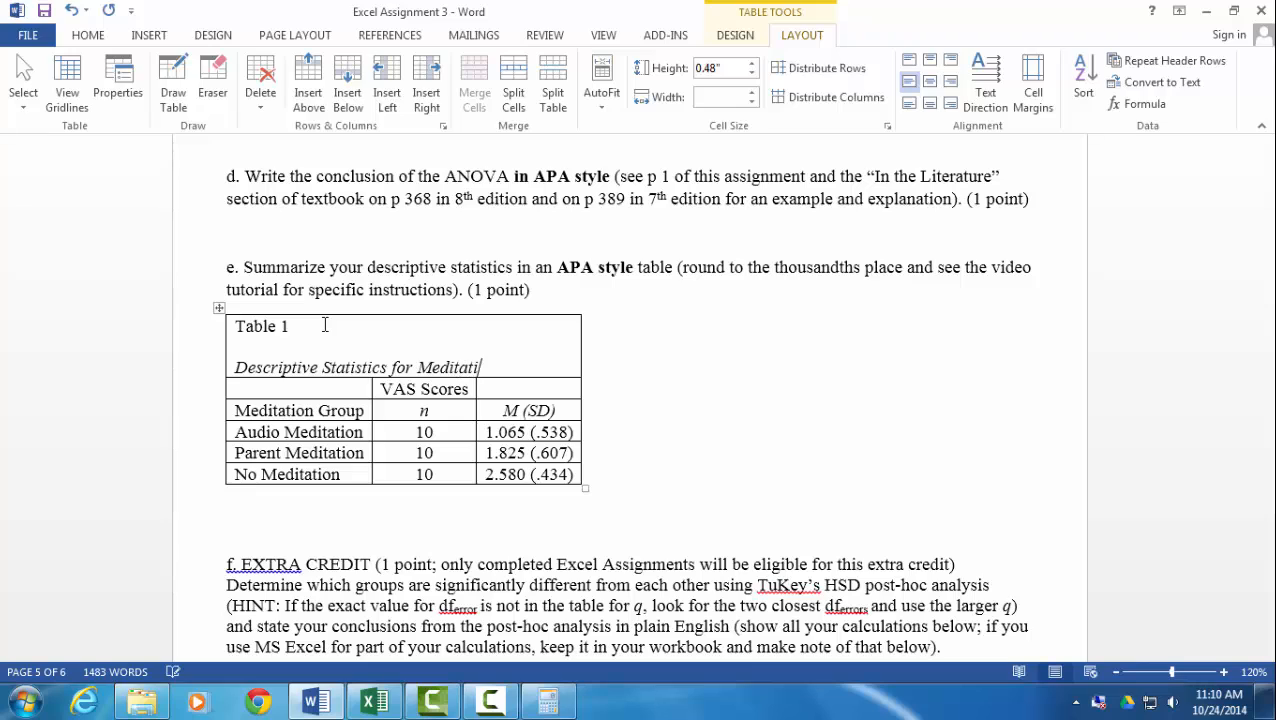
type("on Groups")
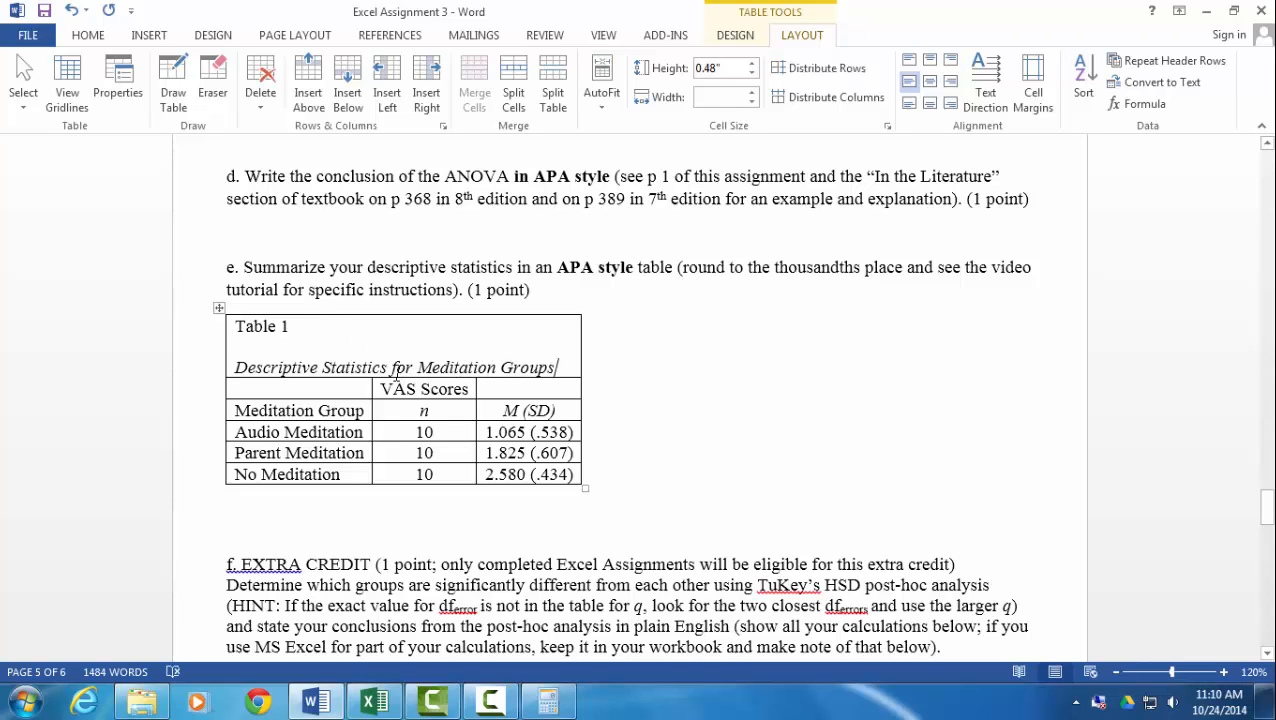
Step: Insert "VAS Scores among" before "Meditation Groups" in the table title
left_click(419, 370)
type("AD")
key("BackSpace")
key("BackSpace")
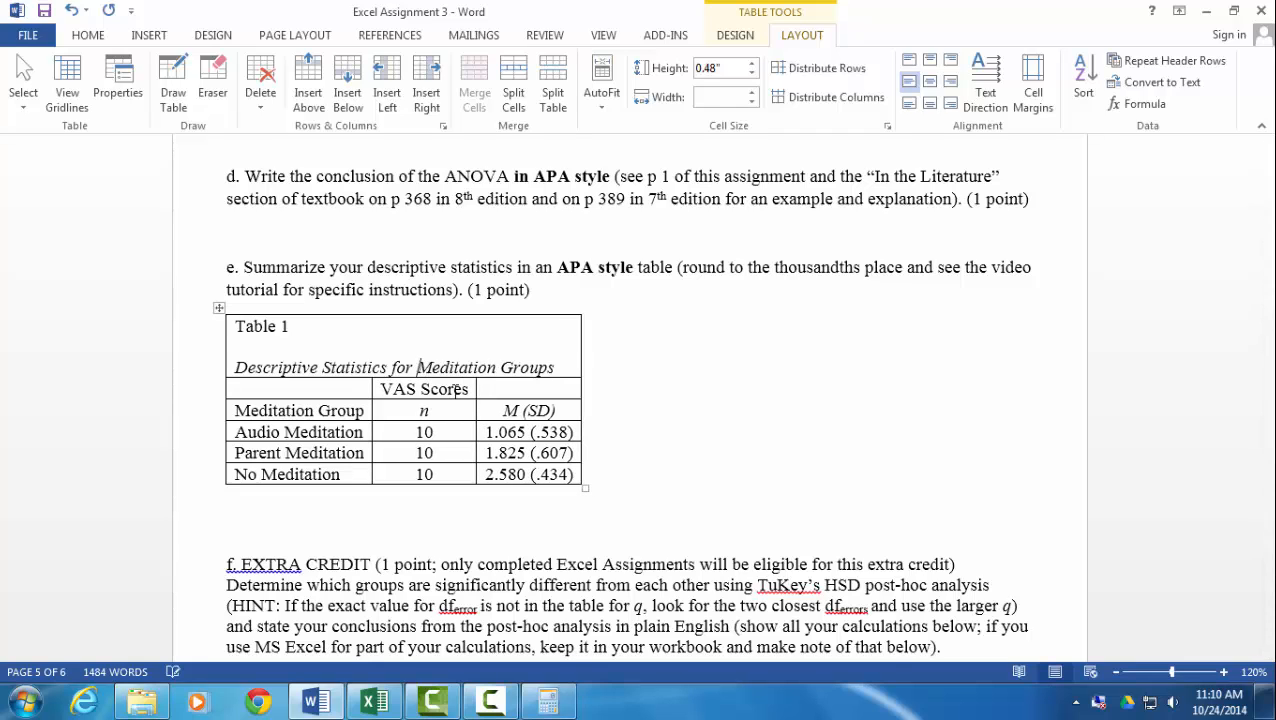
type("VAS Score")
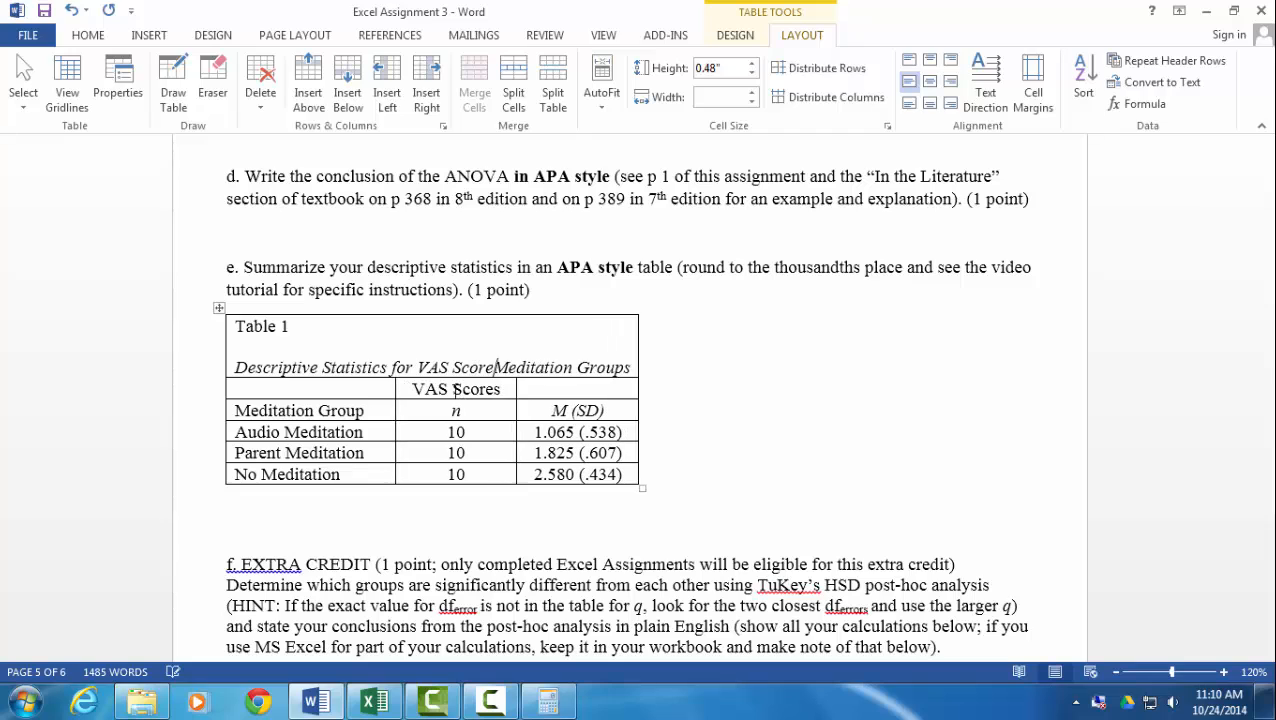
type("s among")
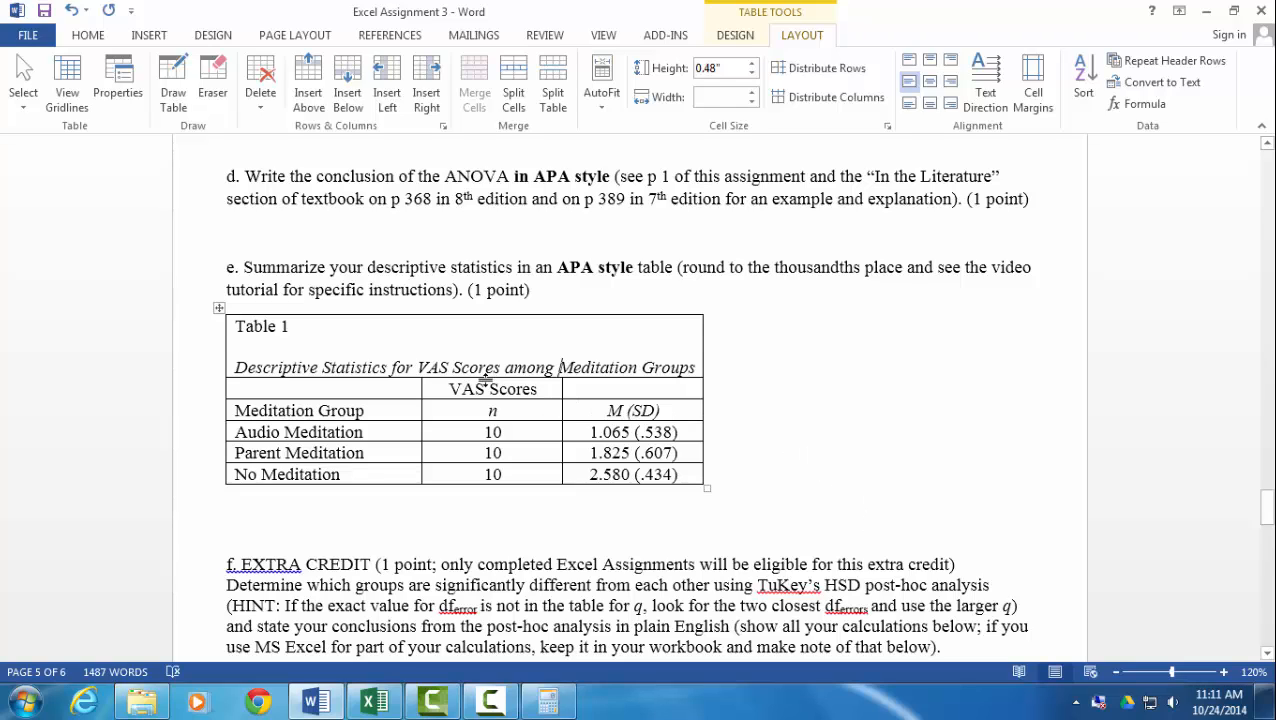
Step: Select the VAS Scores cell together with the empty cell beside it
left_click_drag(449, 388, 580, 393)
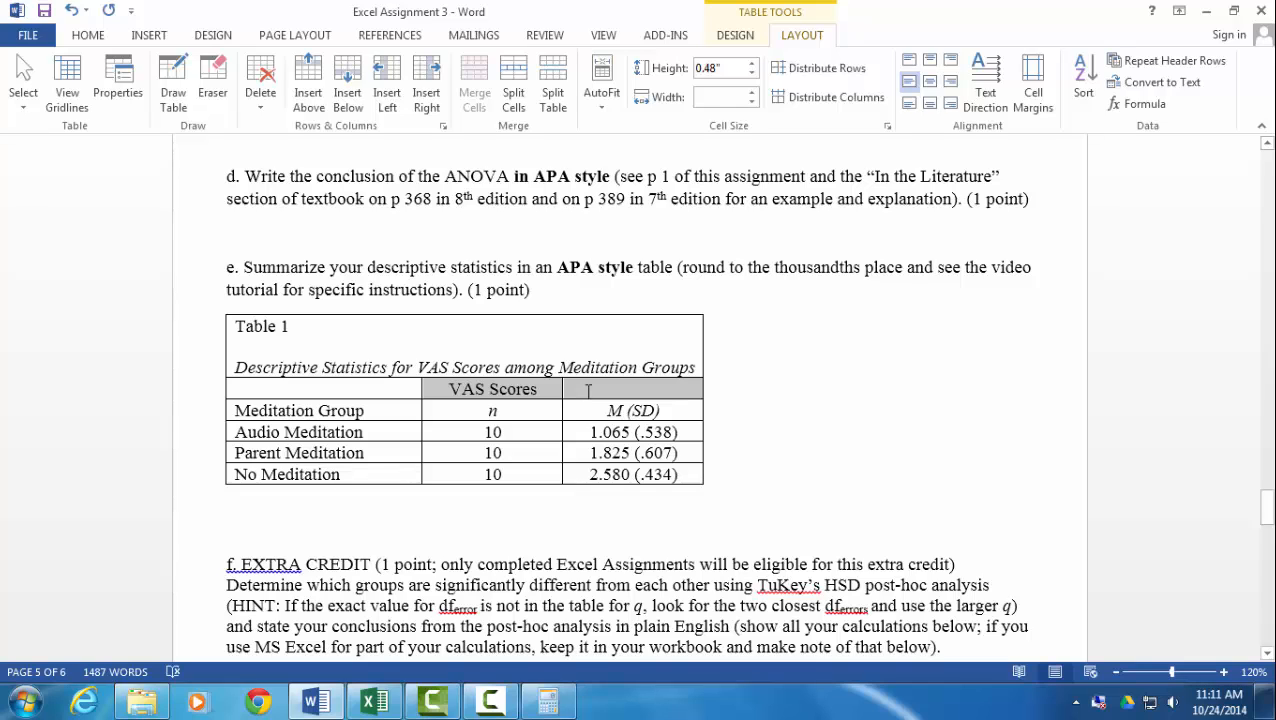
Step: Merge the VAS Scores cell with the empty cell beside it in the descriptive statistics table
left_click_drag(588, 391, 588, 391)
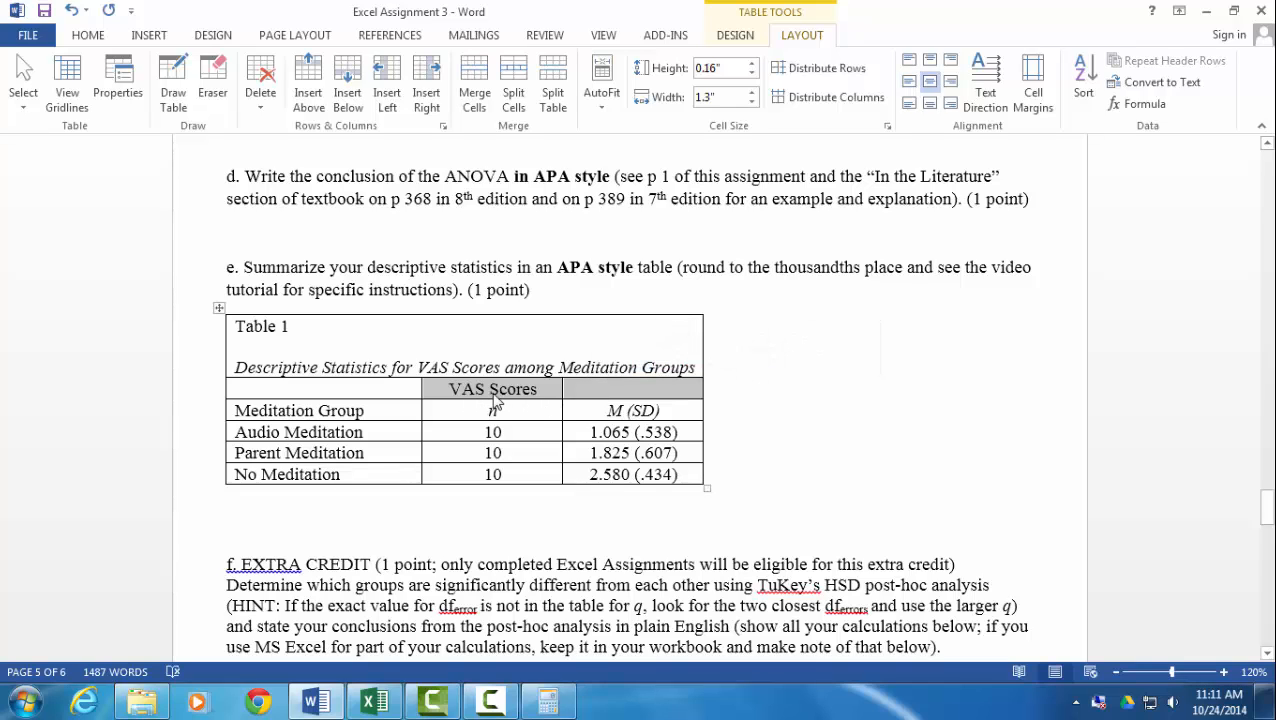
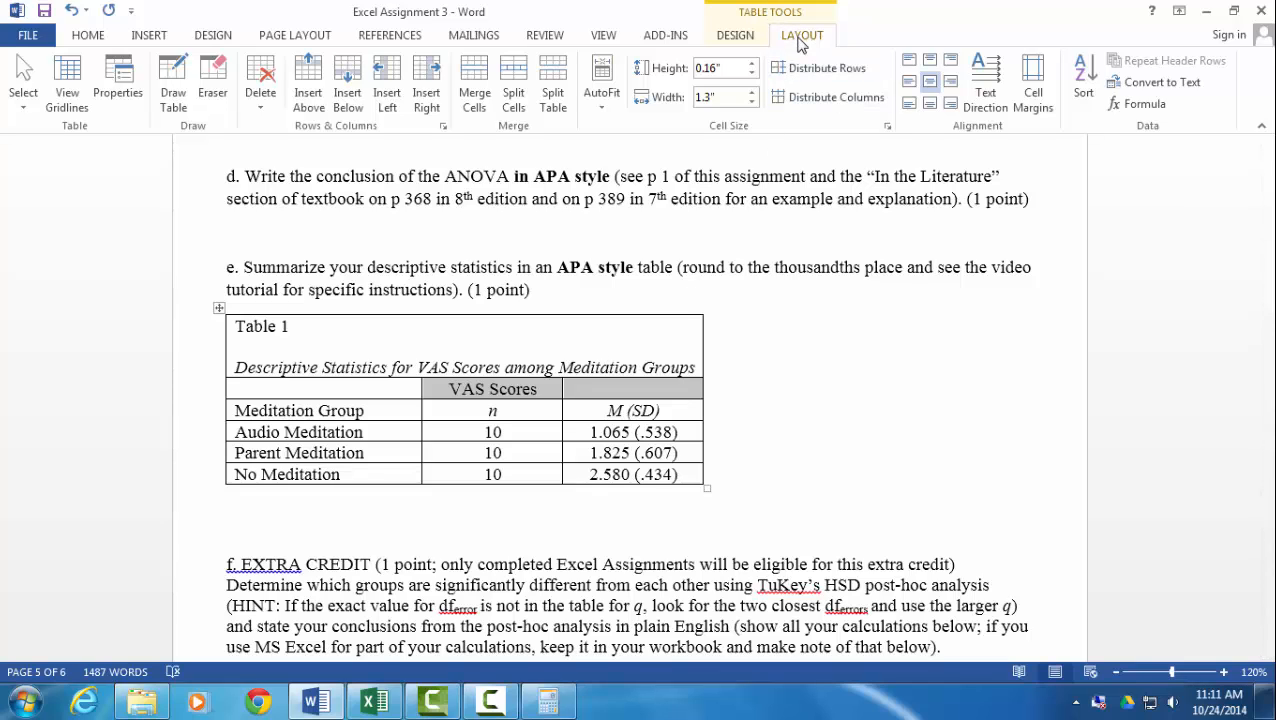
left_click(476, 82)
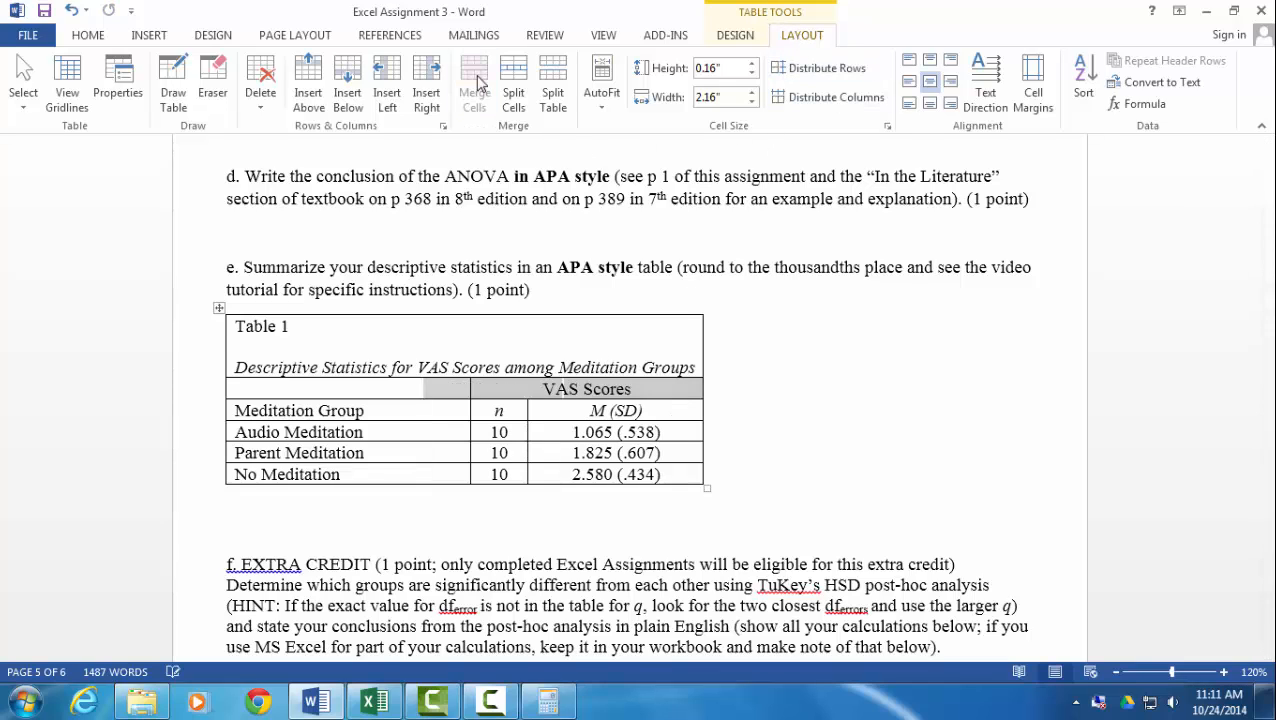
left_click(912, 487)
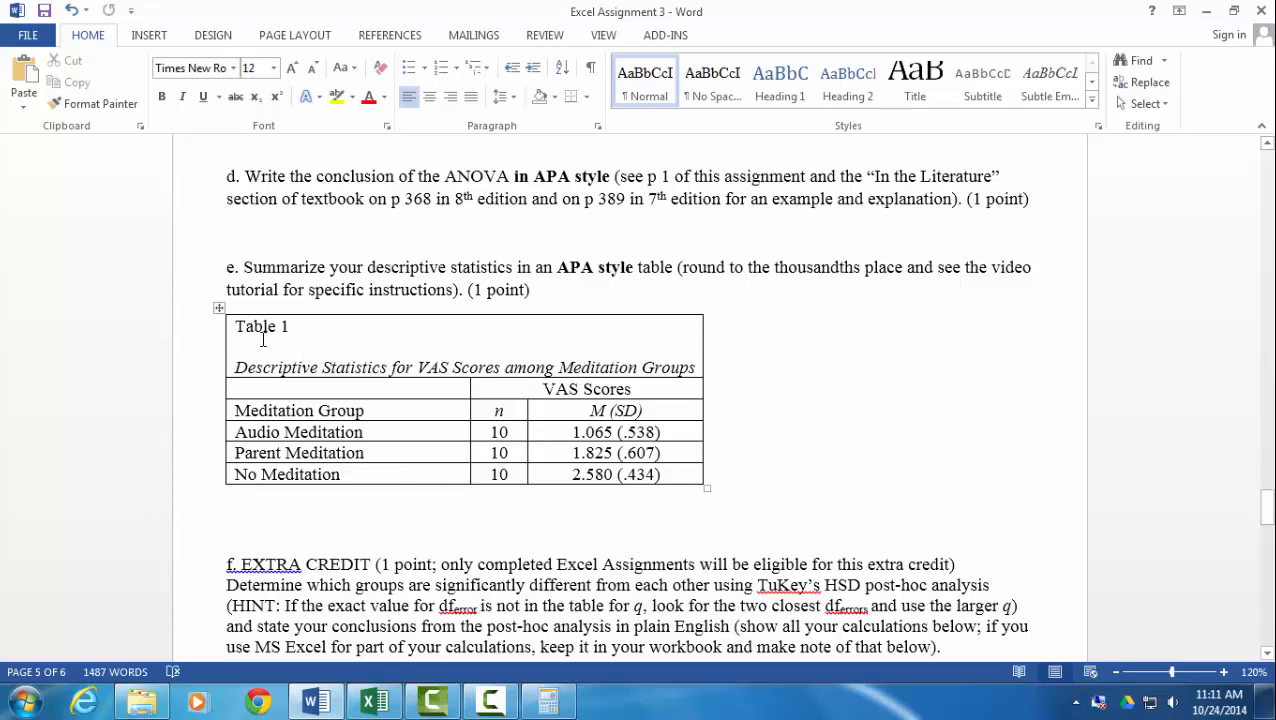
Step: Remove all borders from the entire descriptive statistics table
left_click(219, 308)
left_click(748, 40)
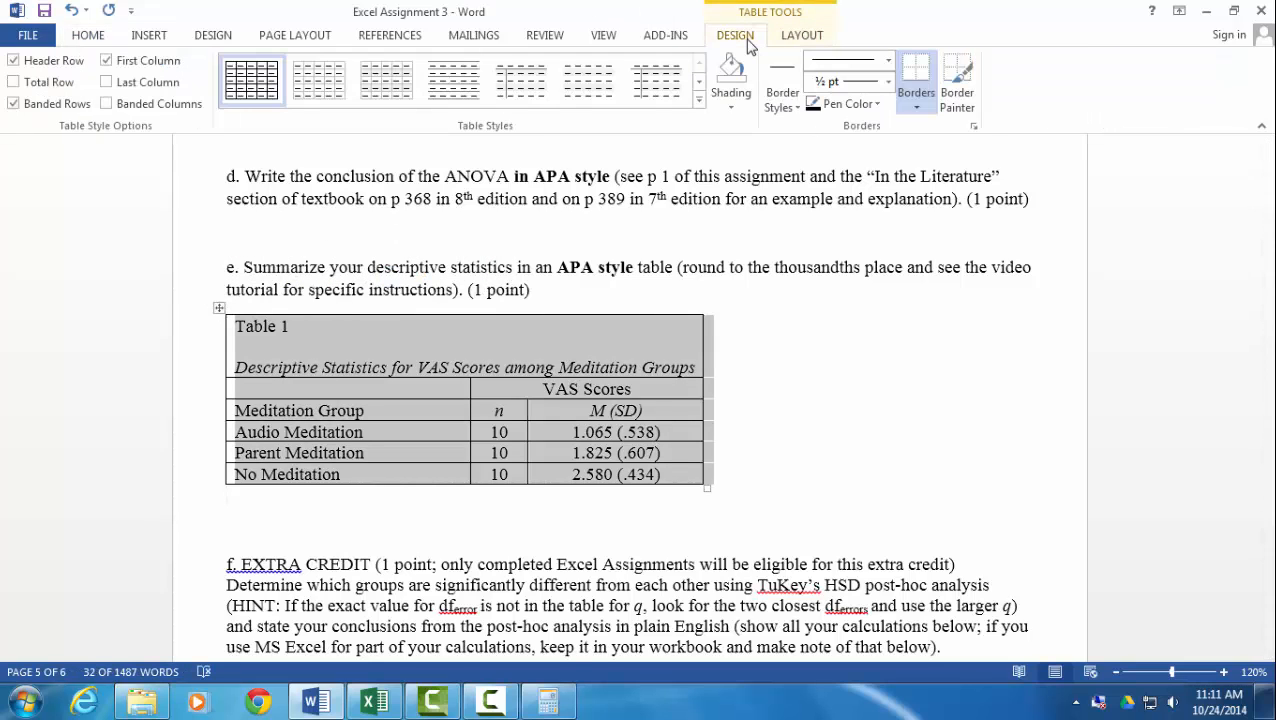
left_click(925, 105)
left_click(960, 215)
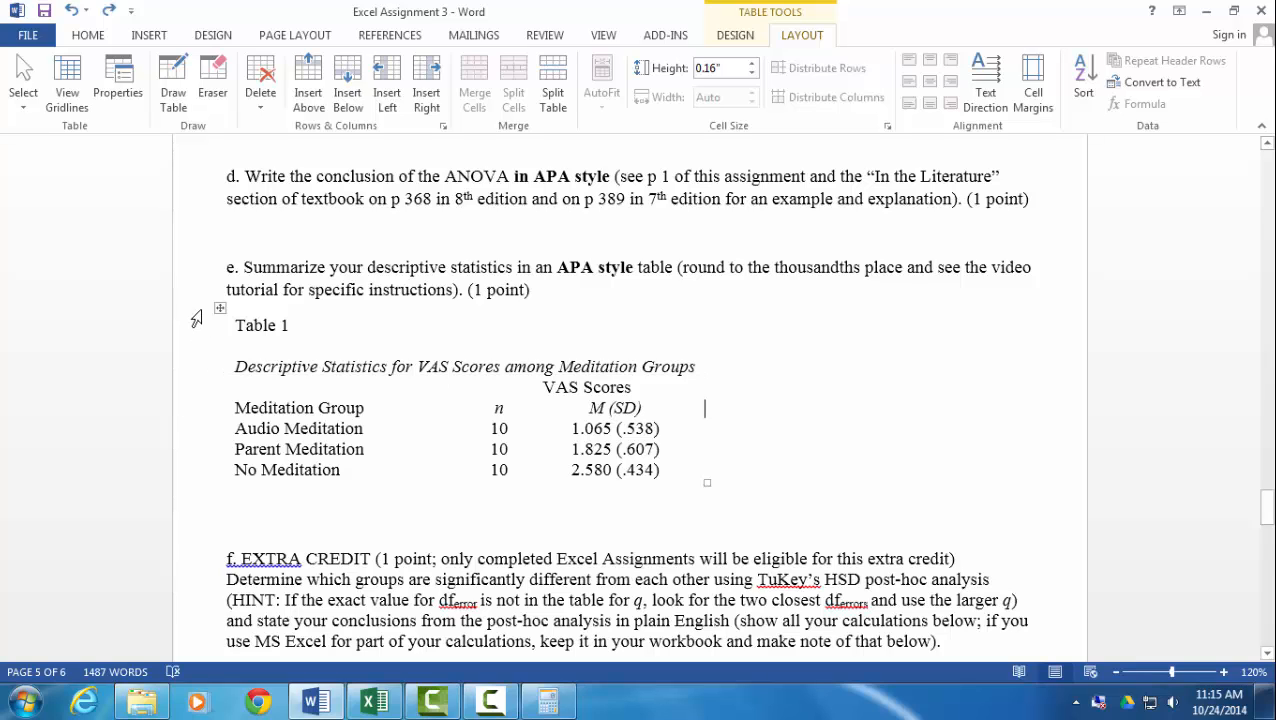
Step: Add top and bottom borders around the two header rows containing VAS Scores and Meditation Group
mouse_move(203, 372)
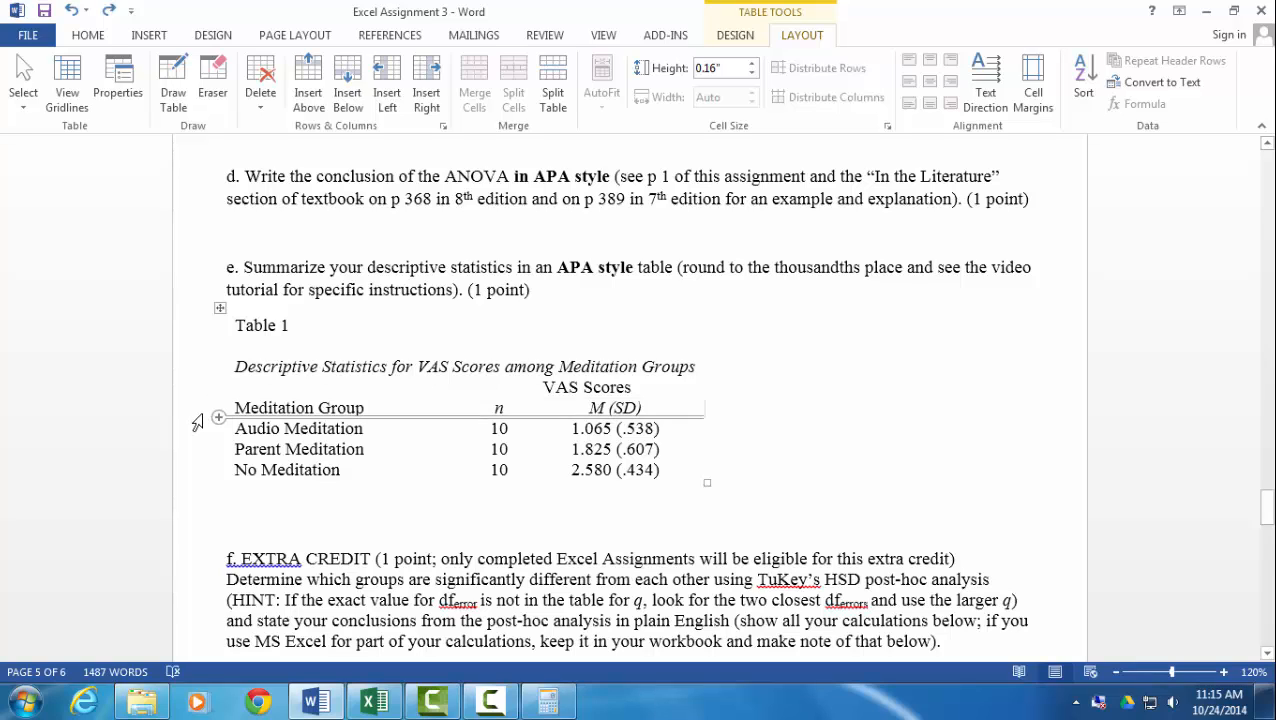
left_click(197, 423)
left_click_drag(197, 413, 197, 400)
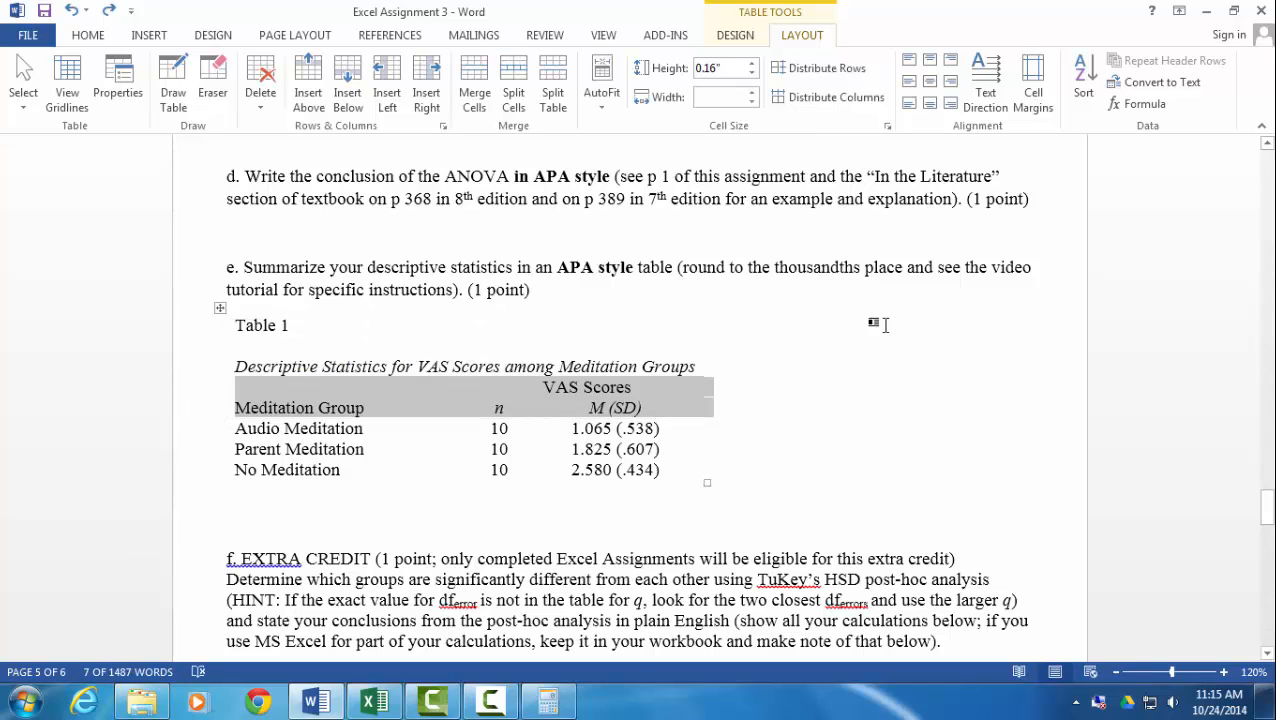
left_click(735, 35)
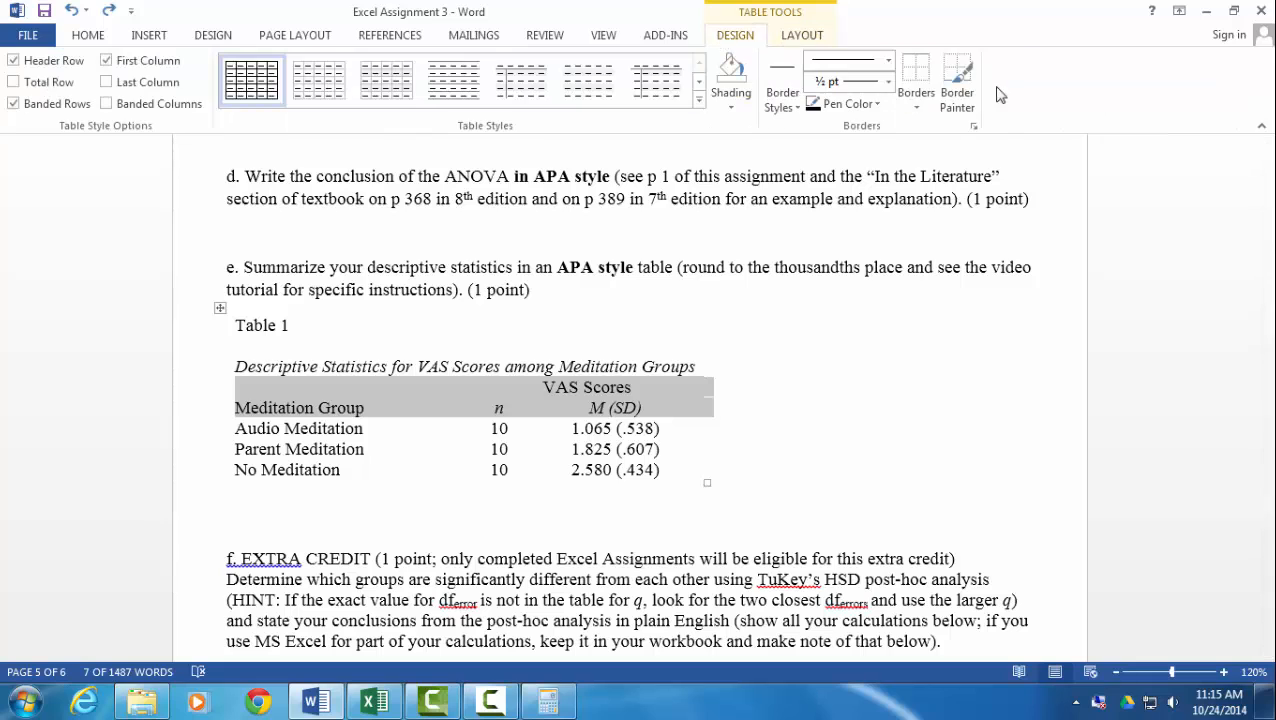
left_click(916, 100)
left_click(933, 150)
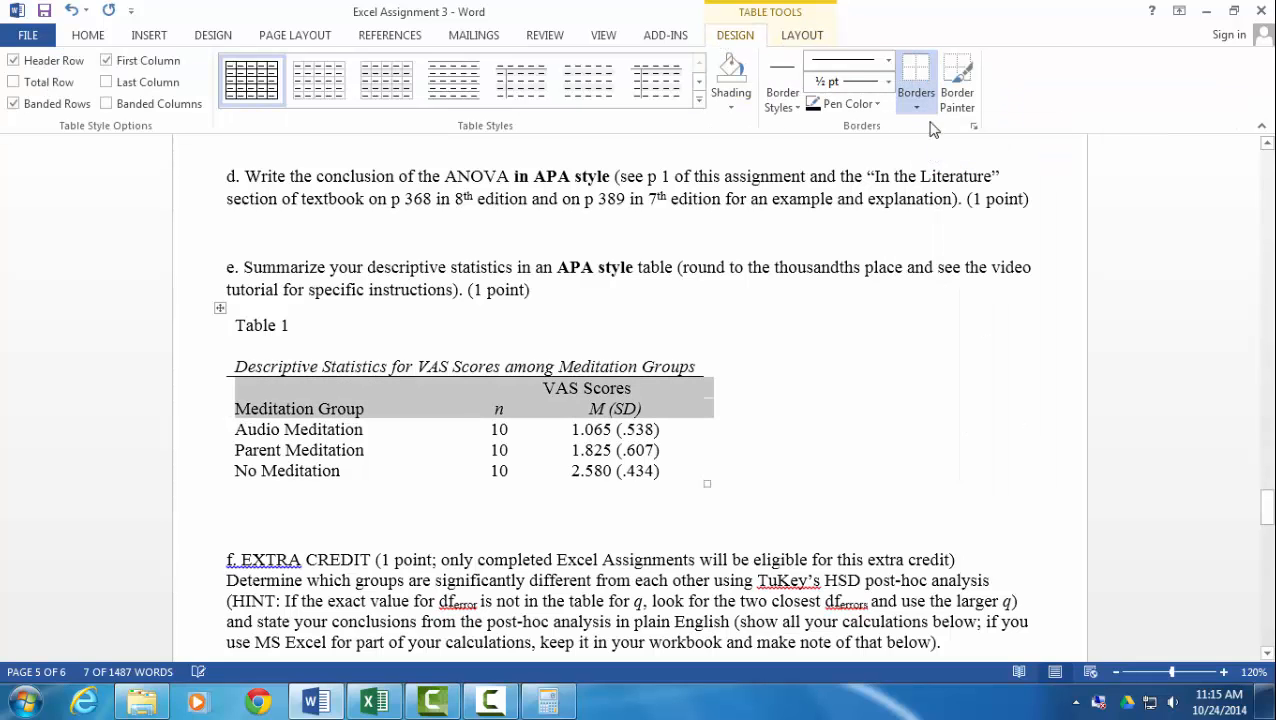
left_click(916, 100)
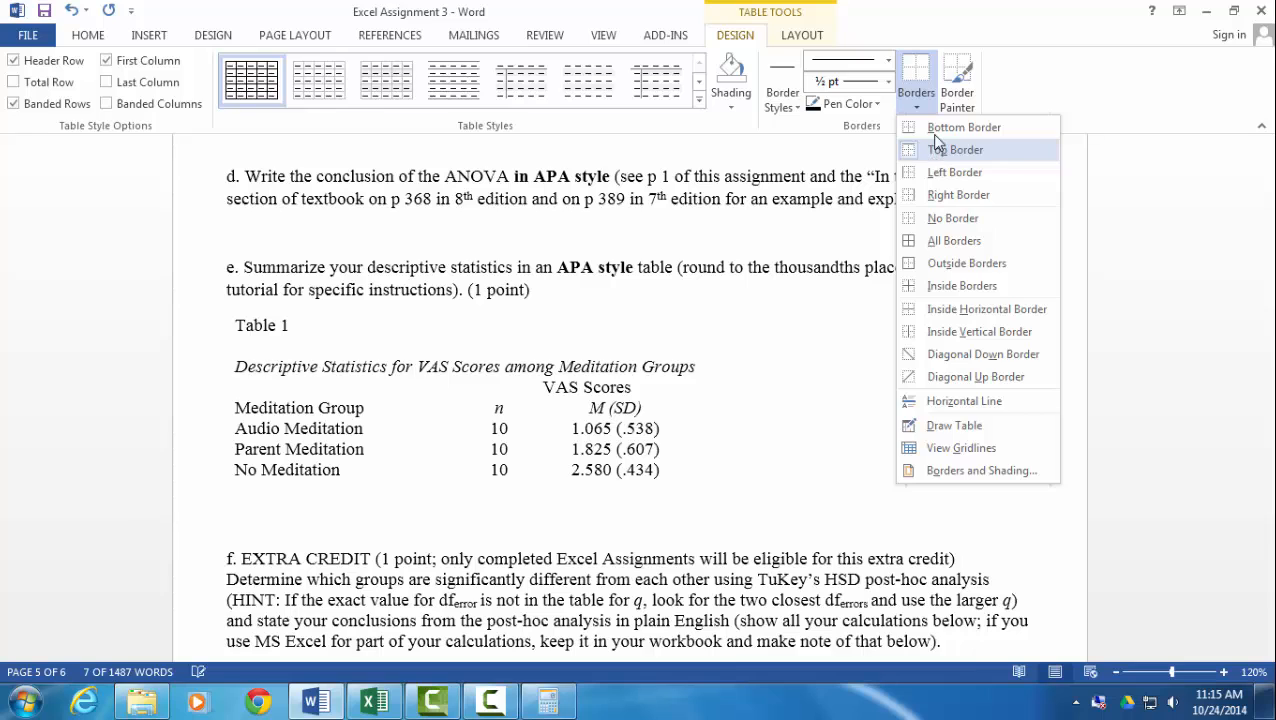
left_click(933, 150)
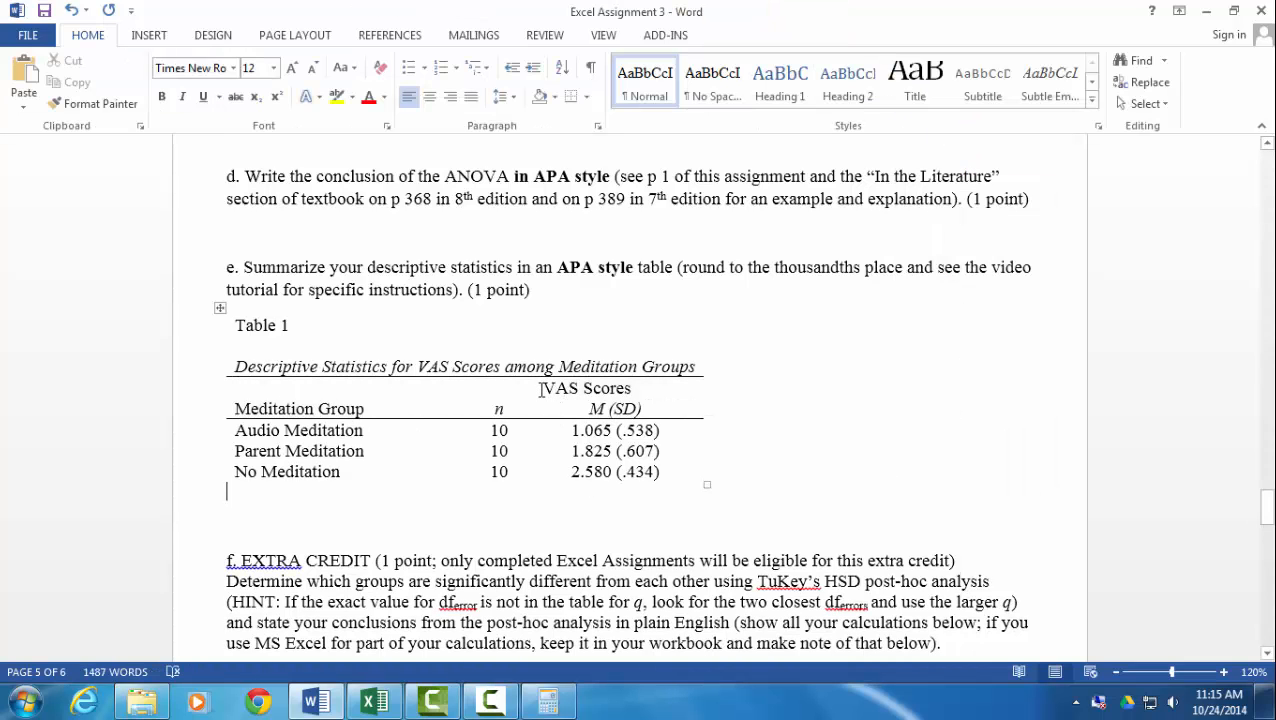
Step: Add a bottom border beneath the merged VAS Scores cell
left_click_drag(558, 390, 631, 393)
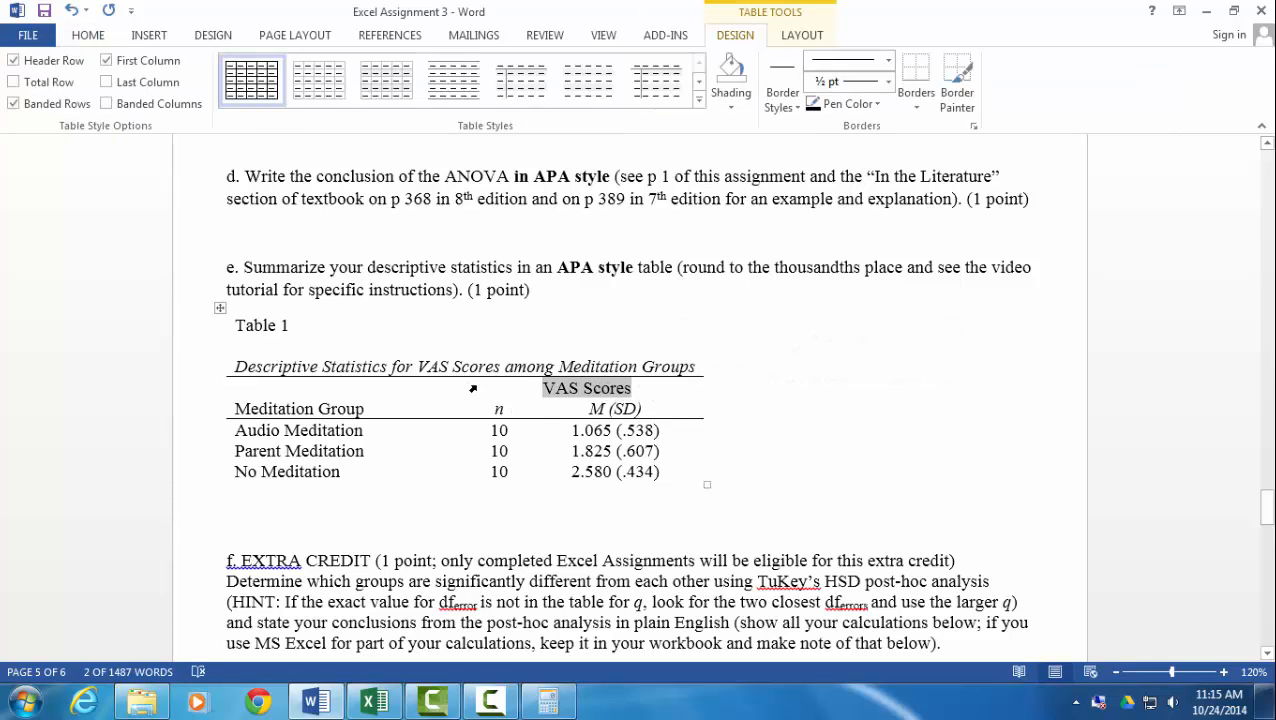
left_click(473, 389)
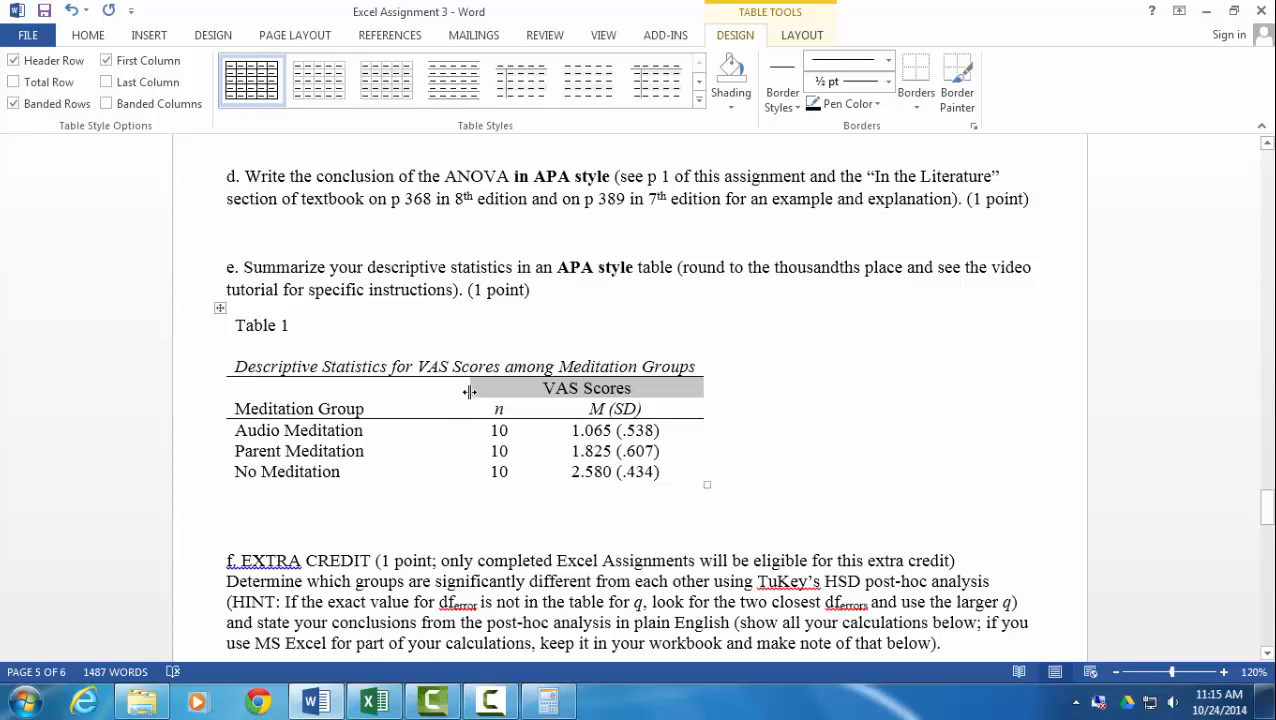
left_click(924, 83)
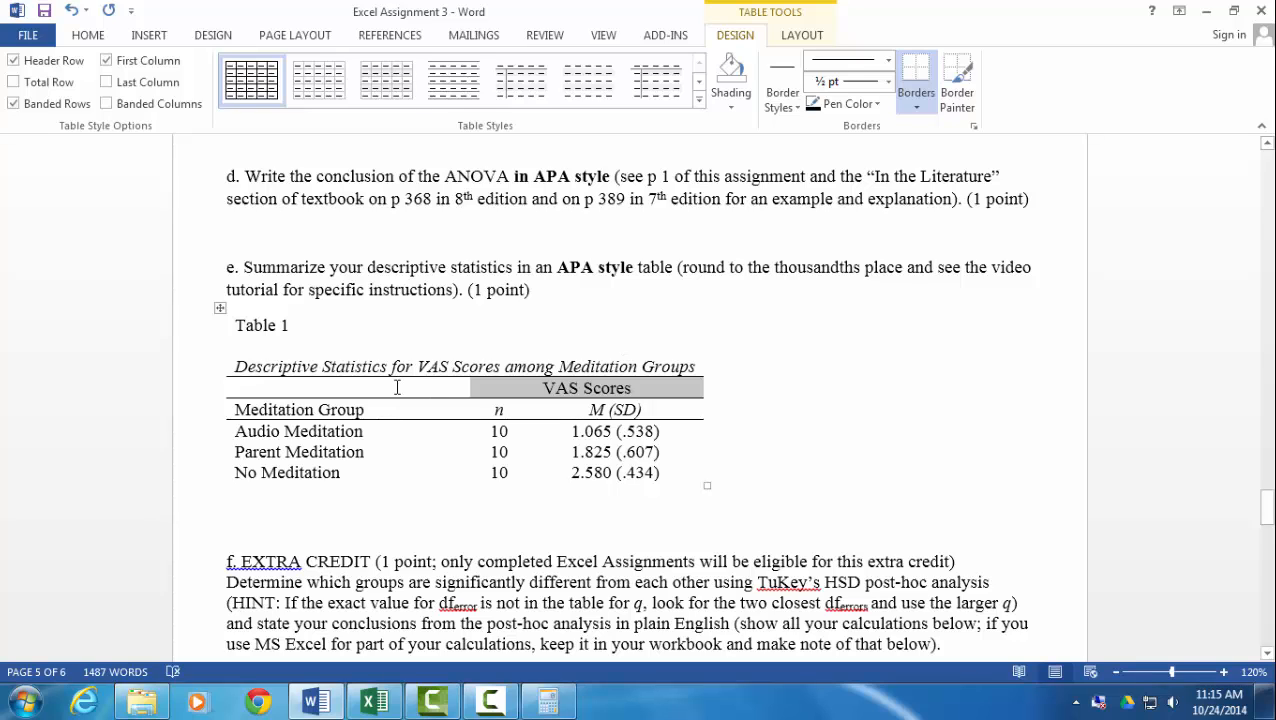
Step: Remove the top border above the Meditation Group header cell
left_click(365, 410)
left_click_drag(365, 410, 243, 410)
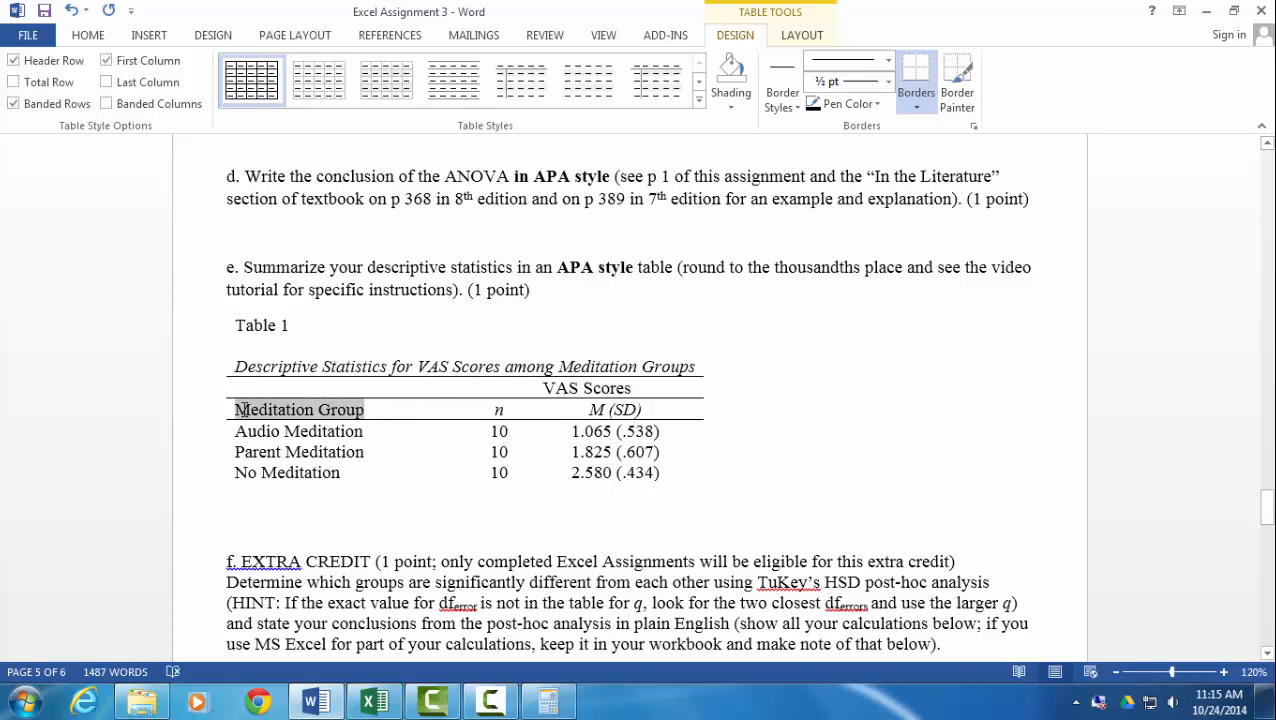
left_click(916, 104)
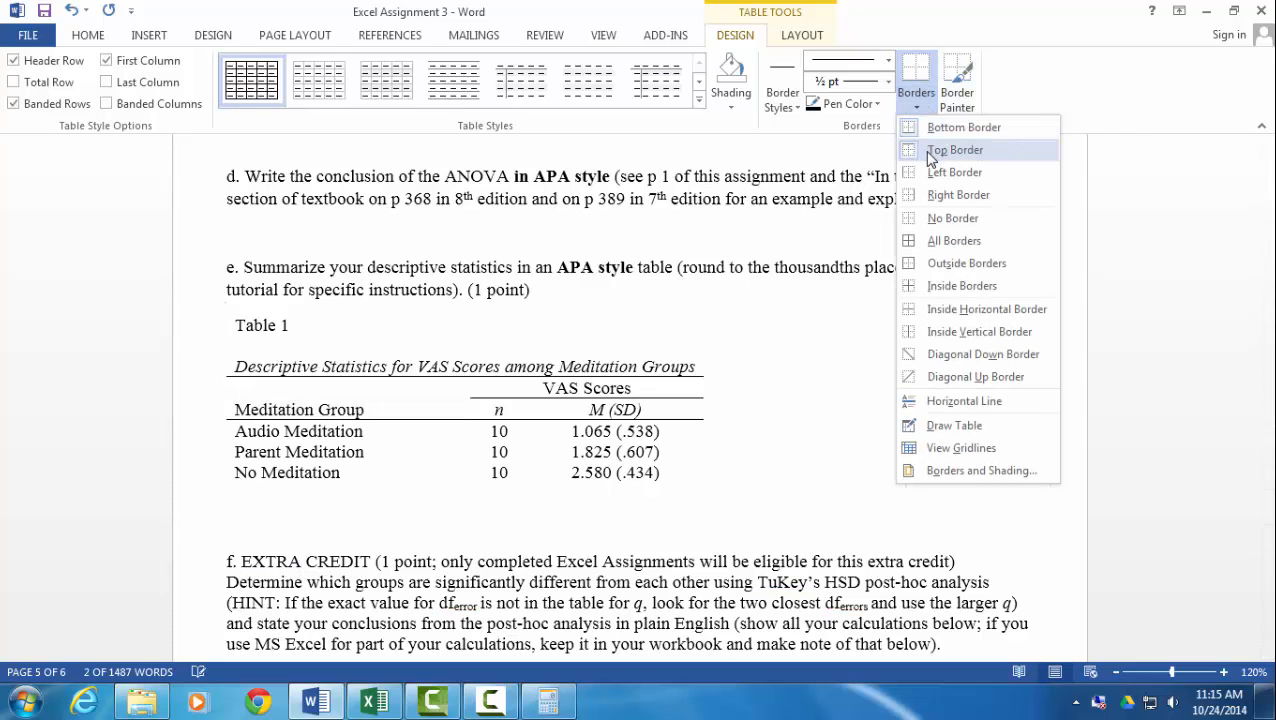
left_click(924, 151)
left_click(878, 466)
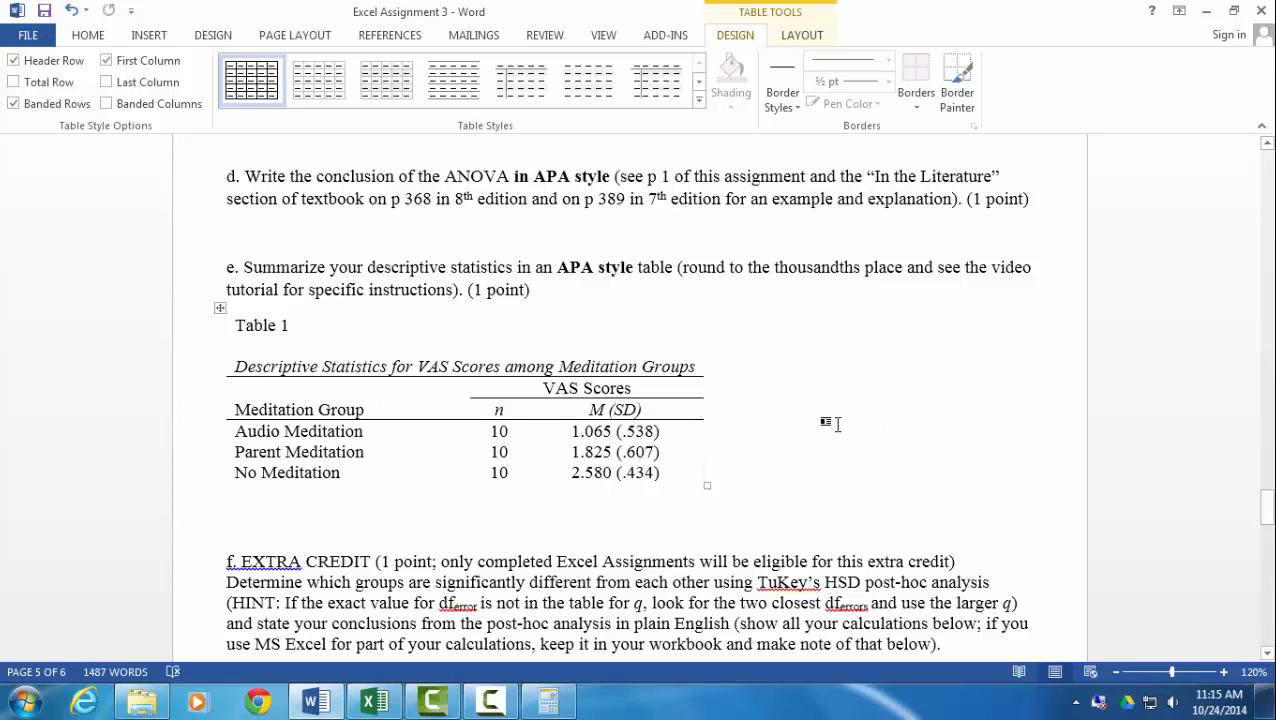
Step: Add a bottom border under the No Meditation row that closes the table
left_click(216, 481)
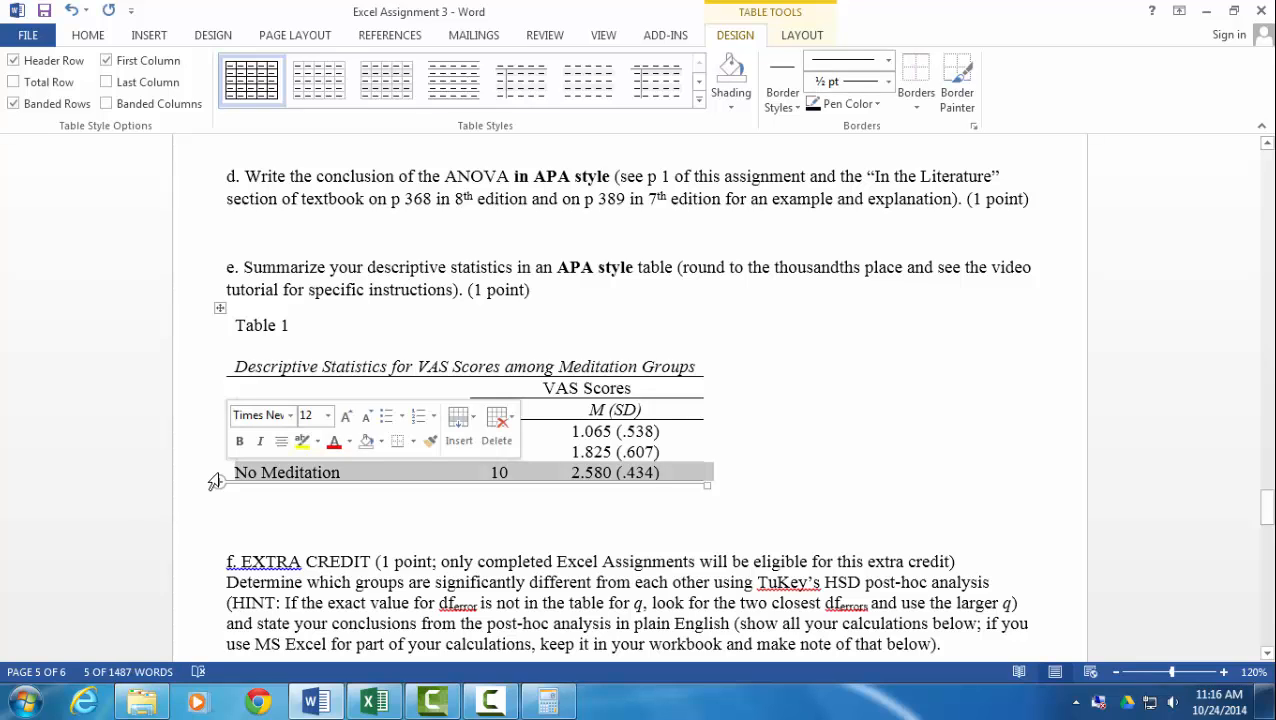
left_click(932, 113)
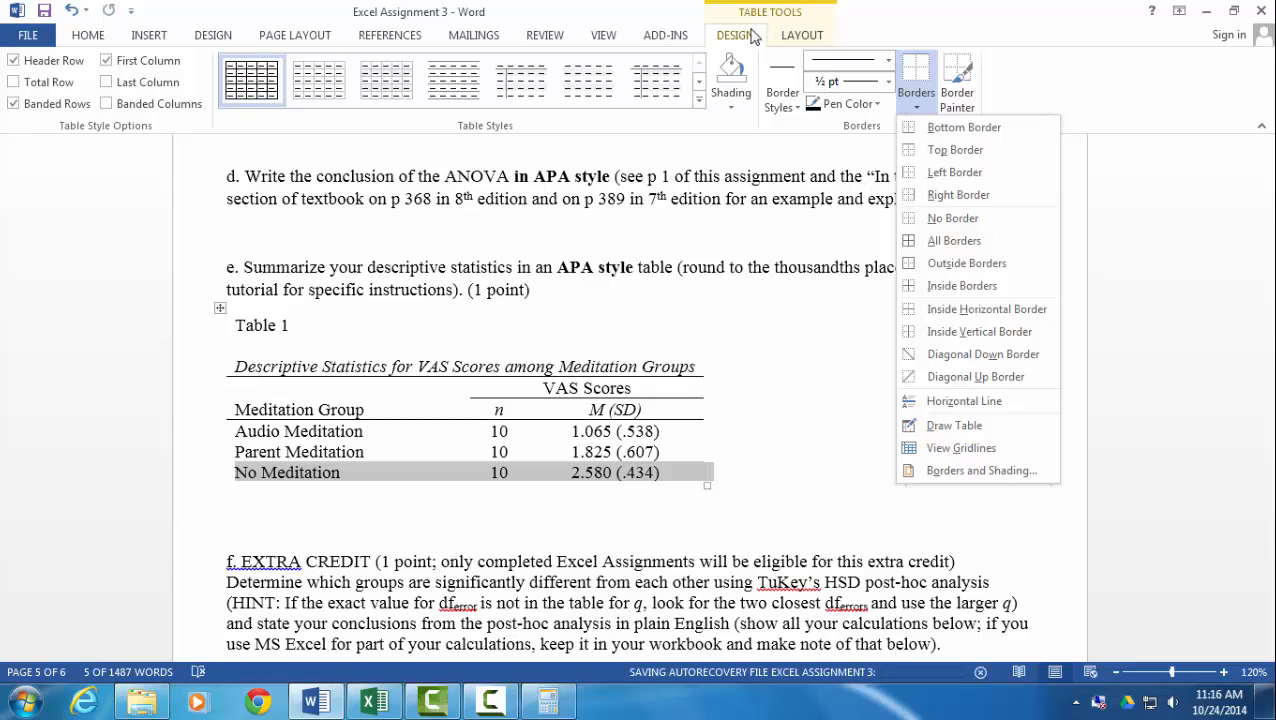
left_click(930, 127)
left_click(866, 492)
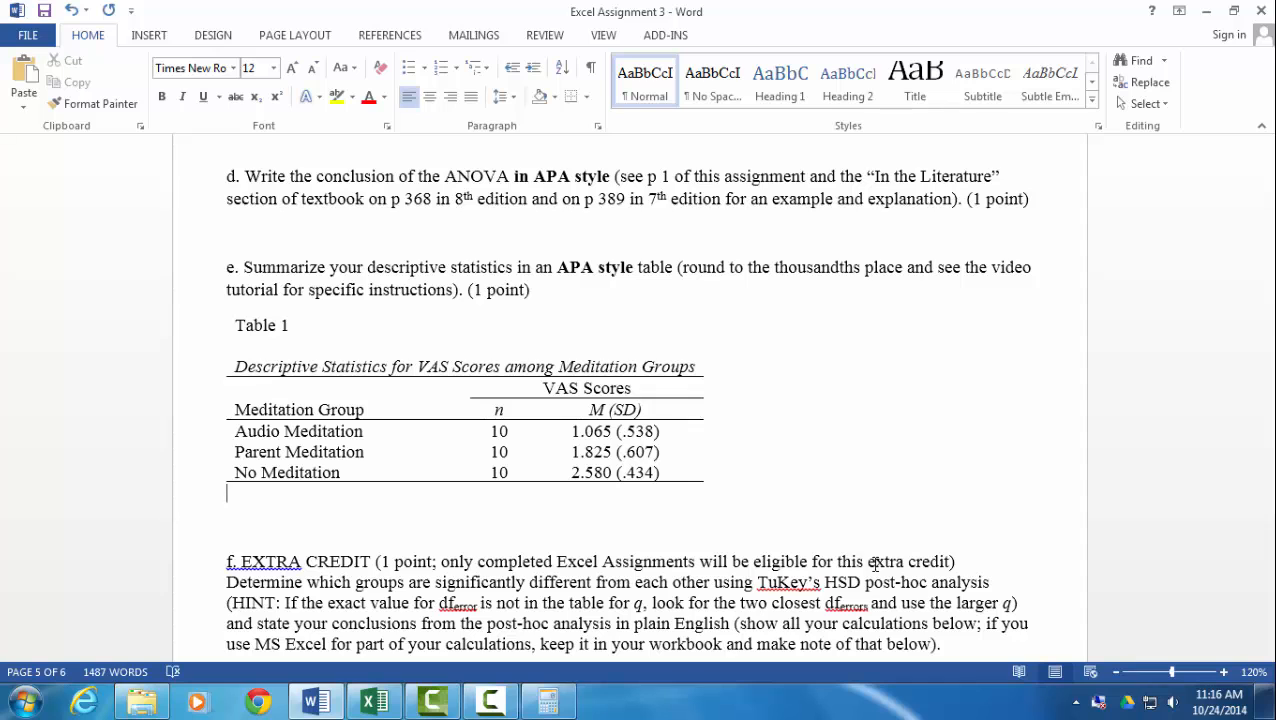
left_click(937, 466)
Step: Start the answer below the extra credit question with the text "Tukey HSD = q"
scroll(936, 478, "down", 5)
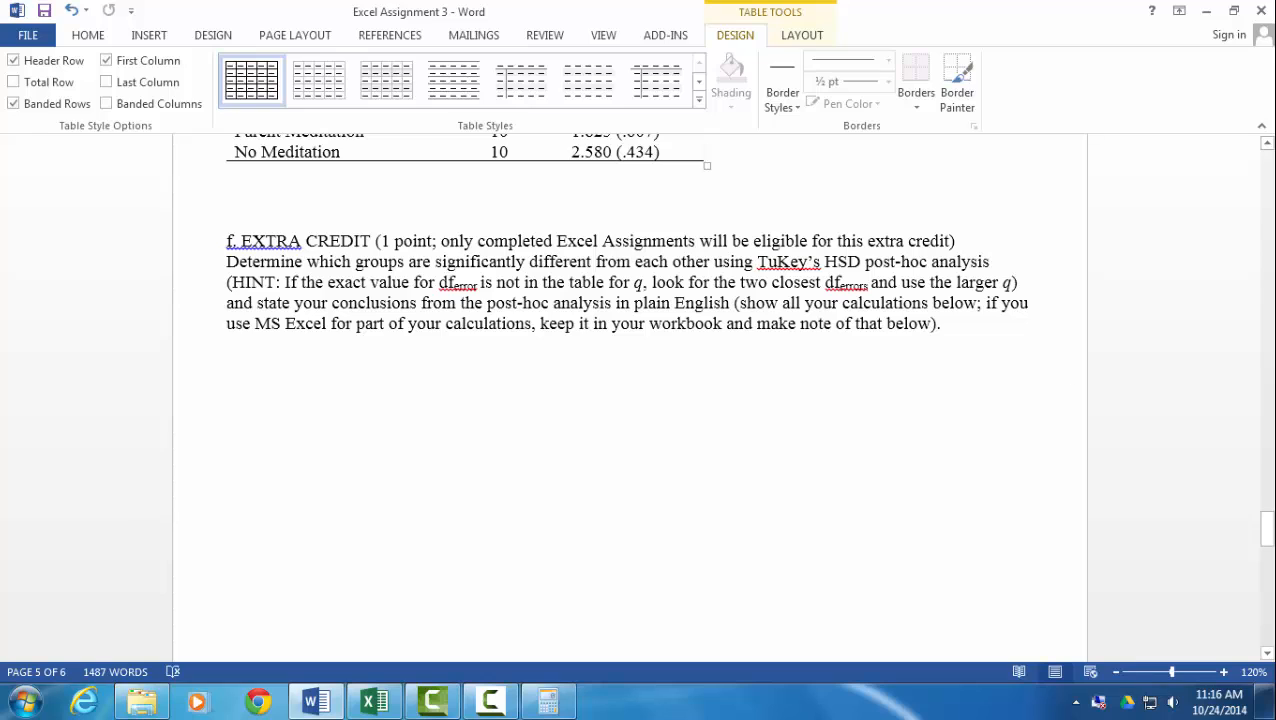
left_click(278, 372)
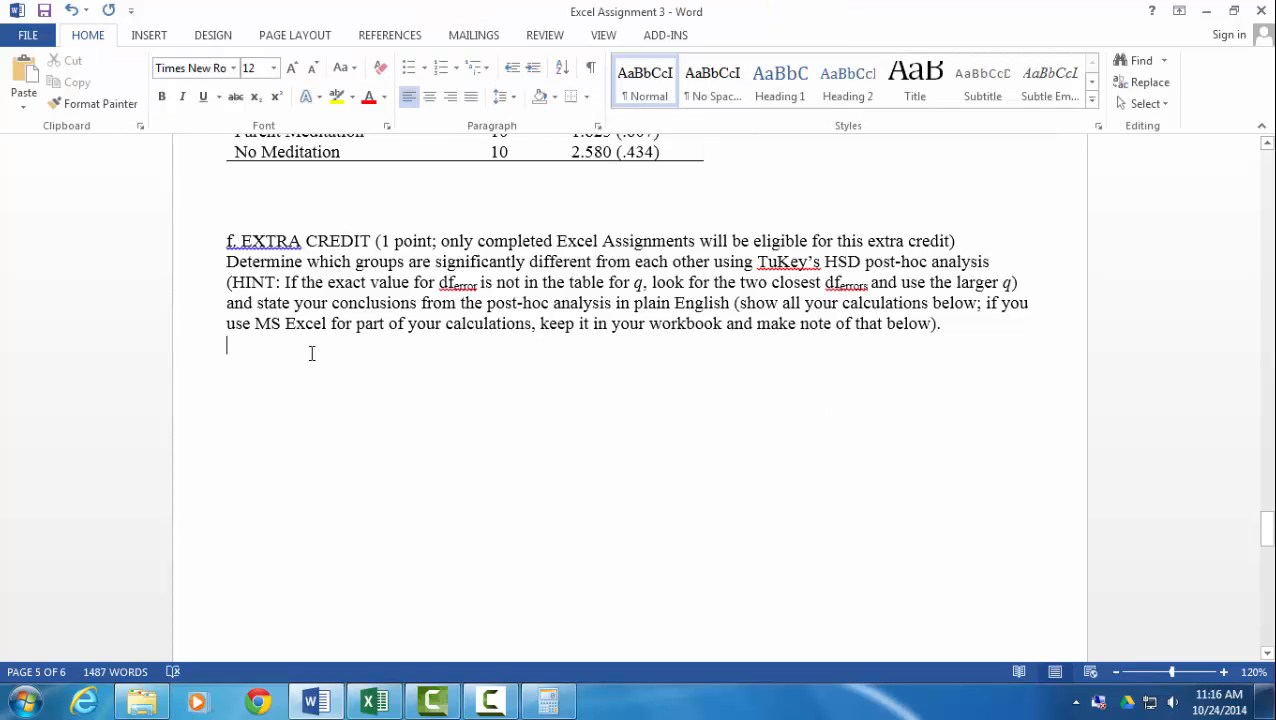
key("Return")
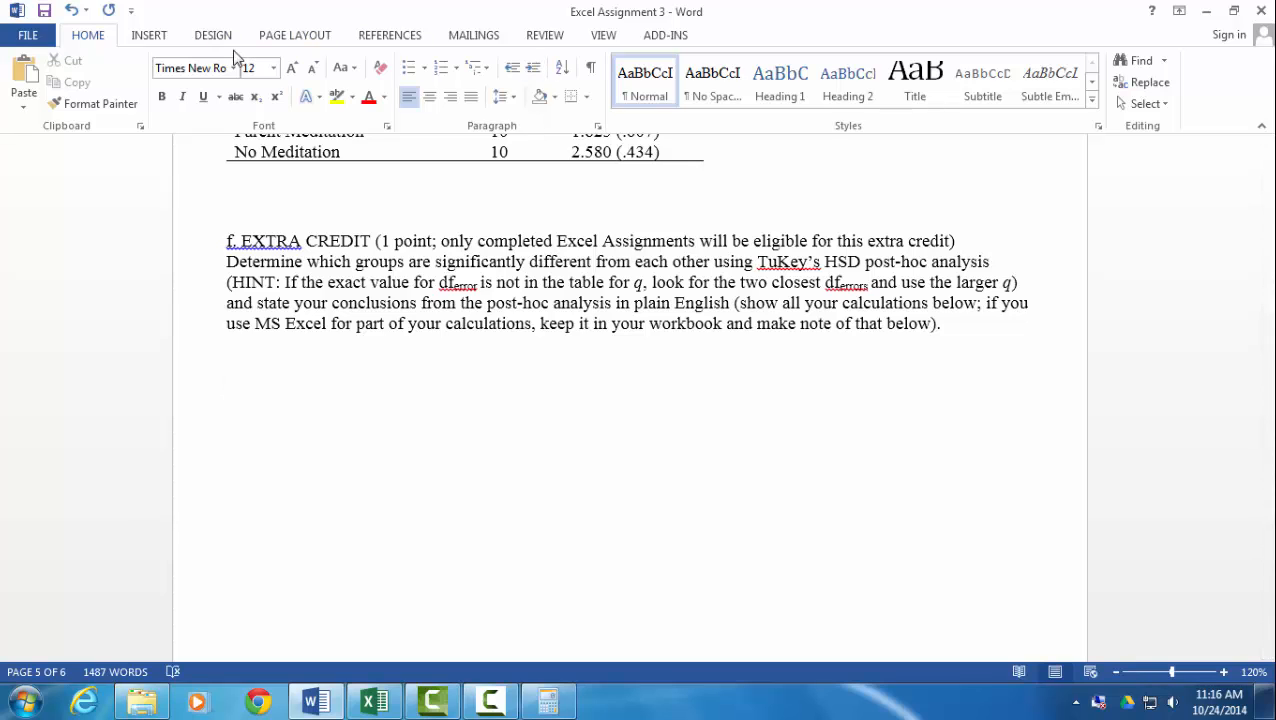
type("Tukey HSD")
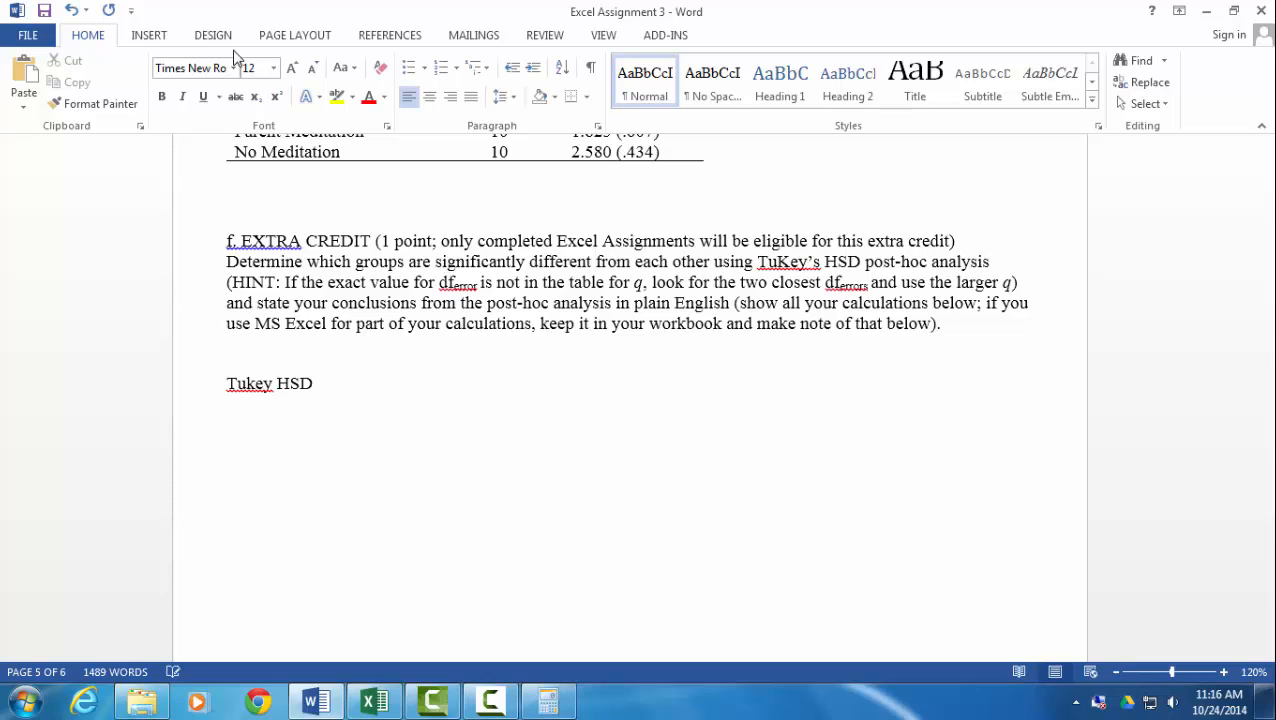
type(" =")
left_click(150, 38)
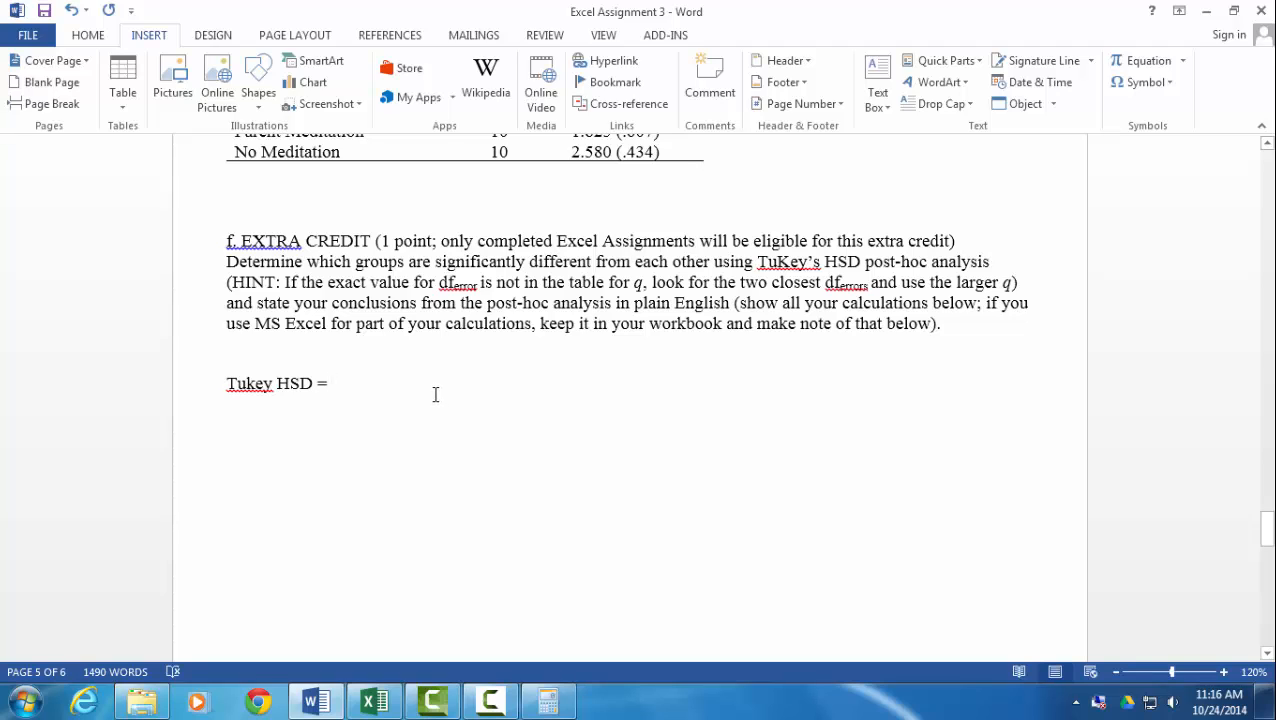
type("q")
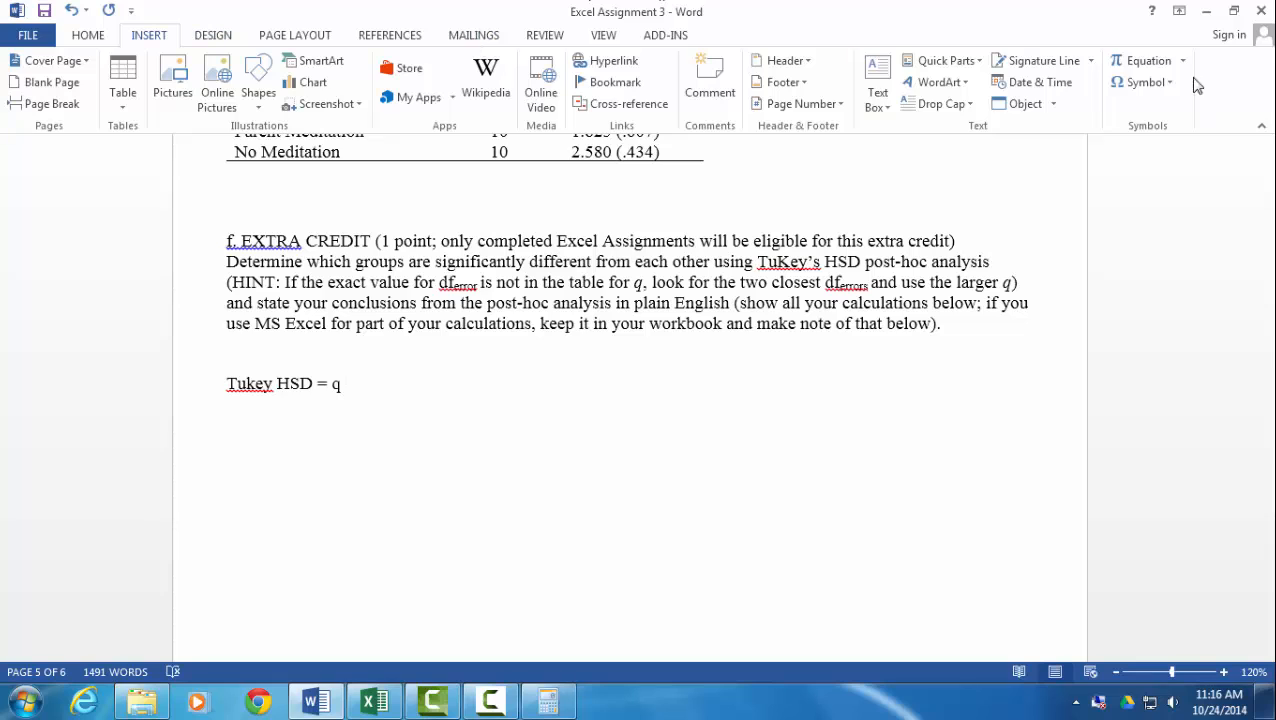
Step: Insert an equation after q consisting of a square root with an empty stacked fraction inside
left_click(1150, 66)
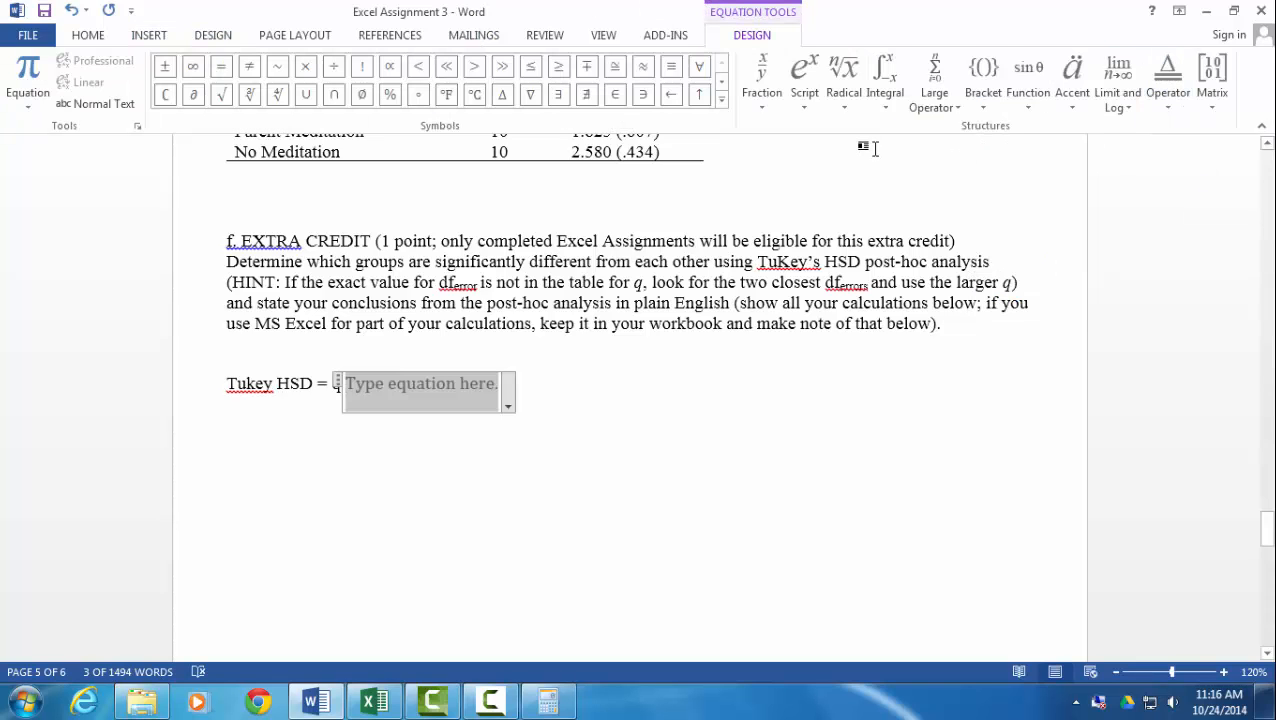
left_click(845, 94)
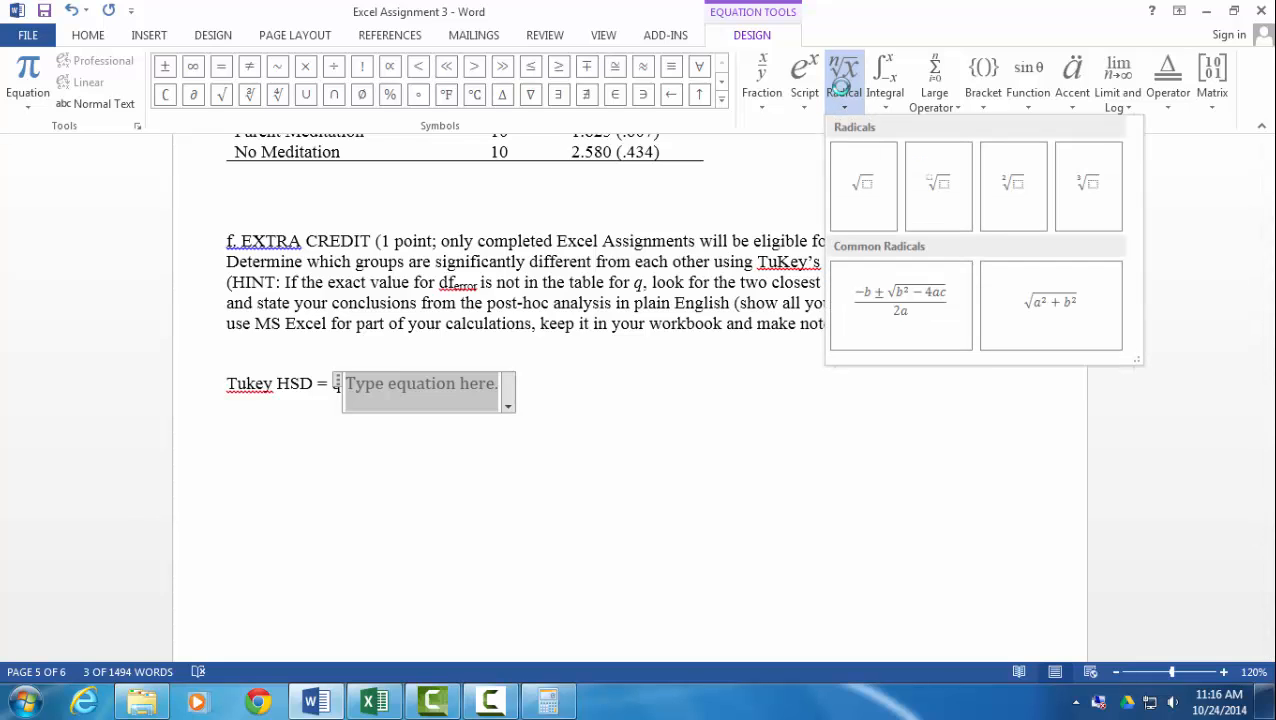
left_click(861, 184)
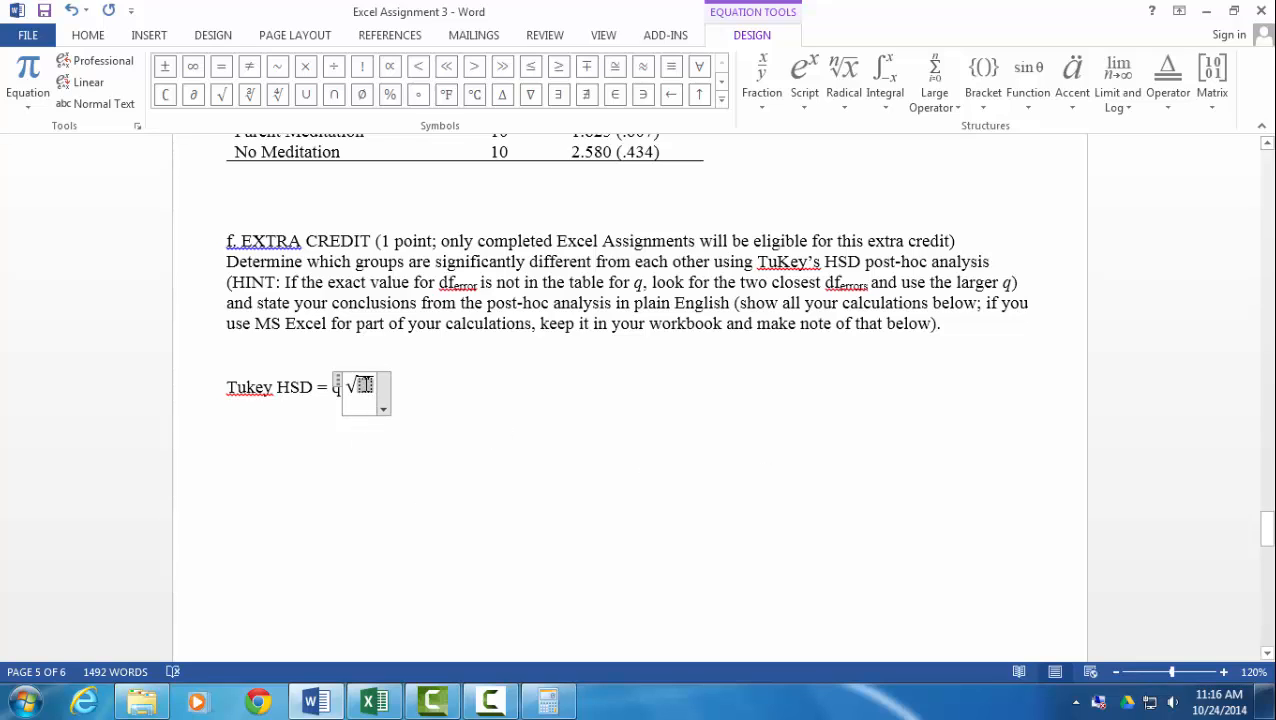
left_click(761, 88)
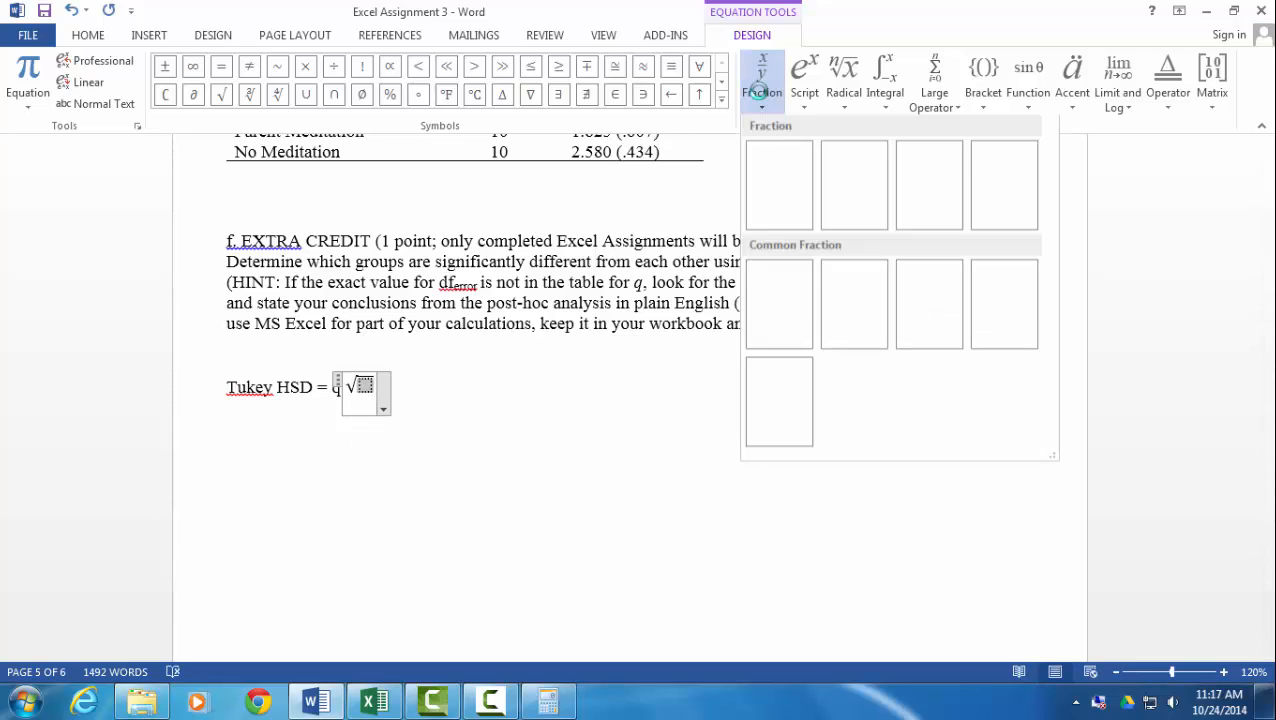
left_click(791, 168)
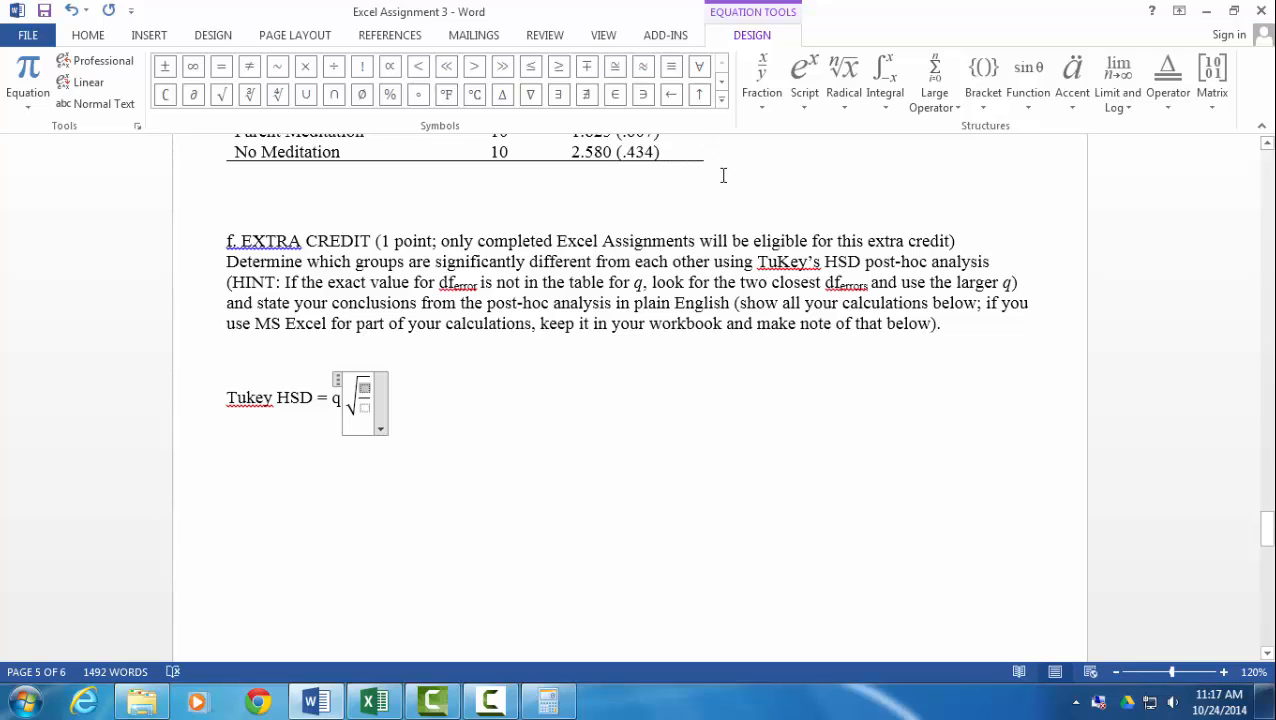
Step: Fill the fraction under the root with MS subscript "within" as the numerator and n as the denominator
left_click(808, 98)
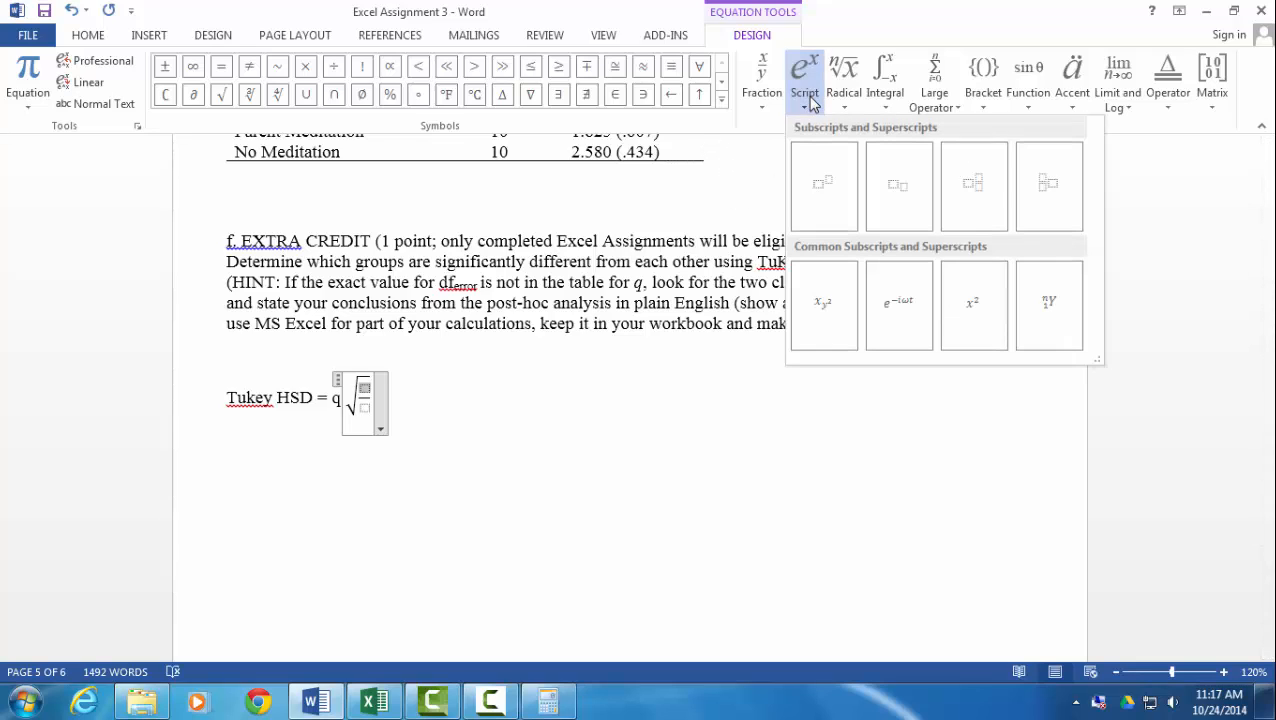
left_click(908, 173)
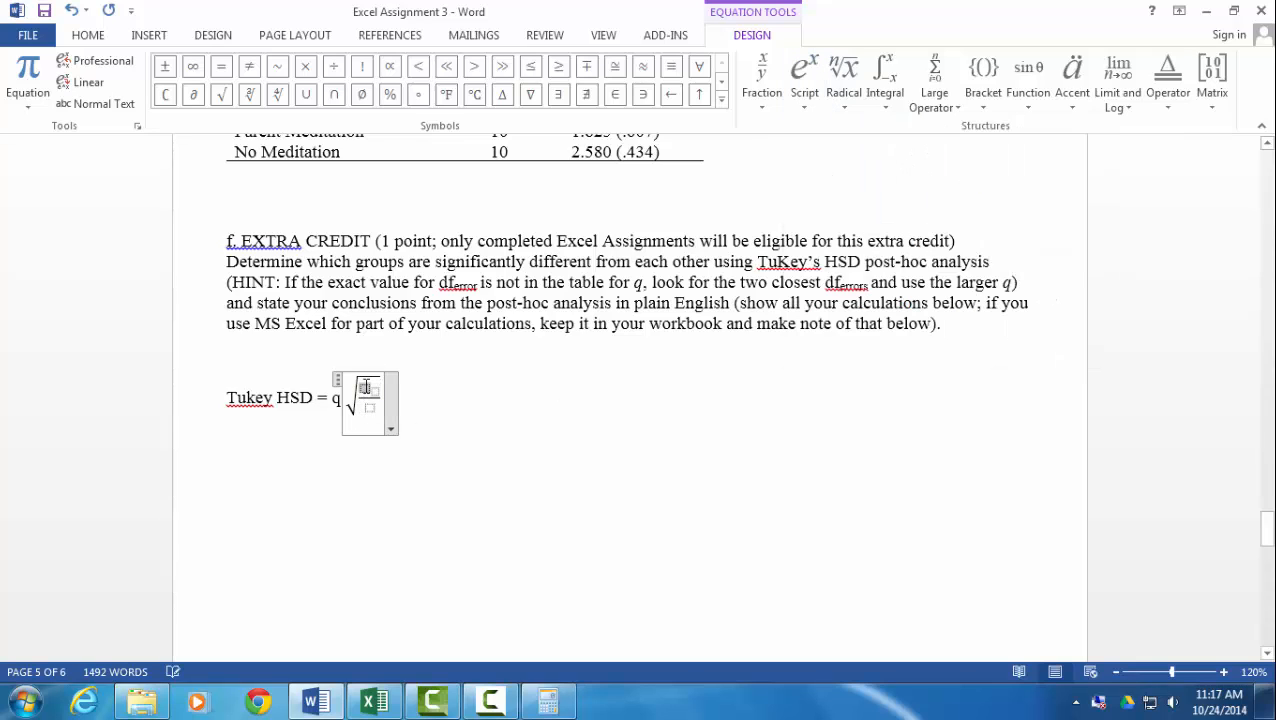
type("MS")
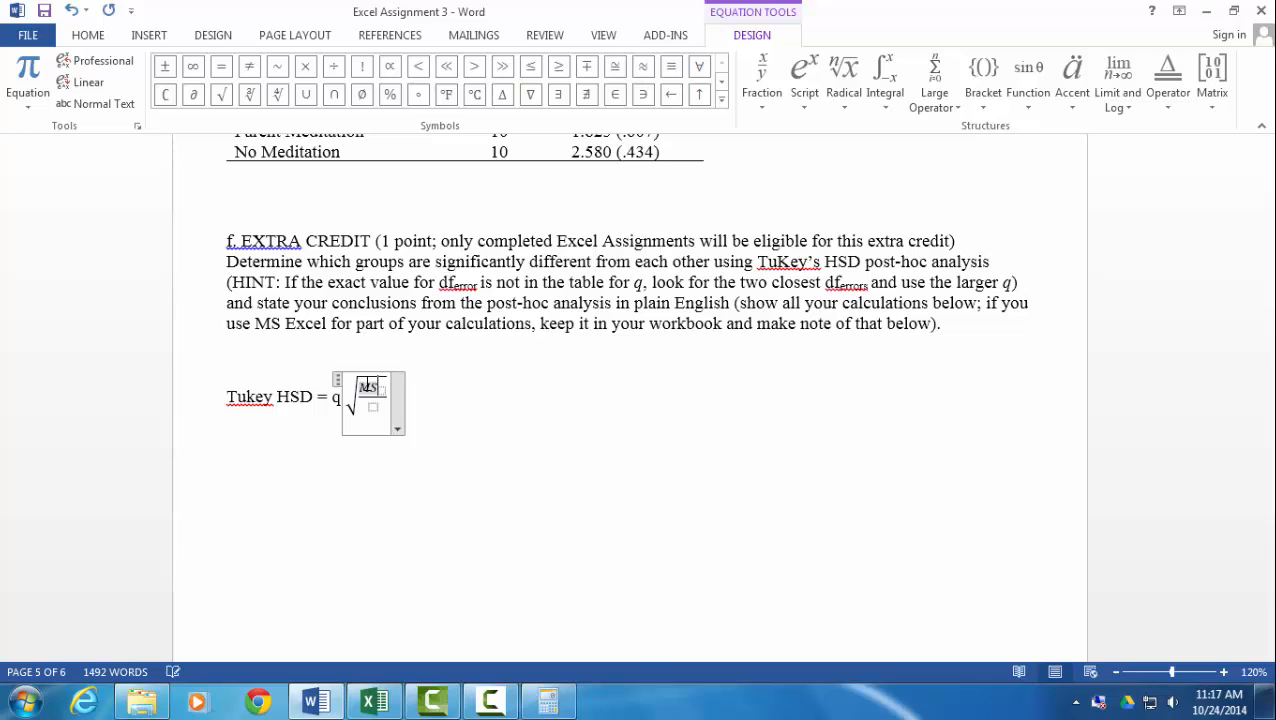
key("Right")
type("within")
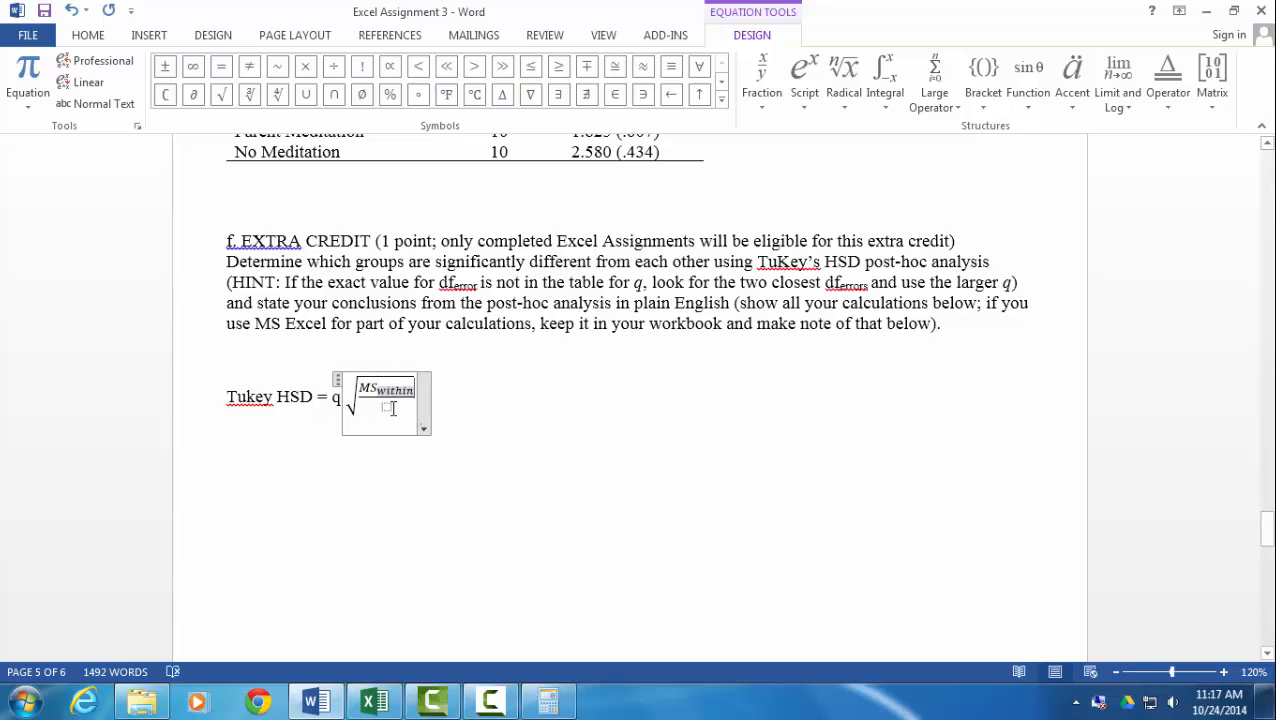
left_click(387, 407)
type("n")
left_click(554, 415)
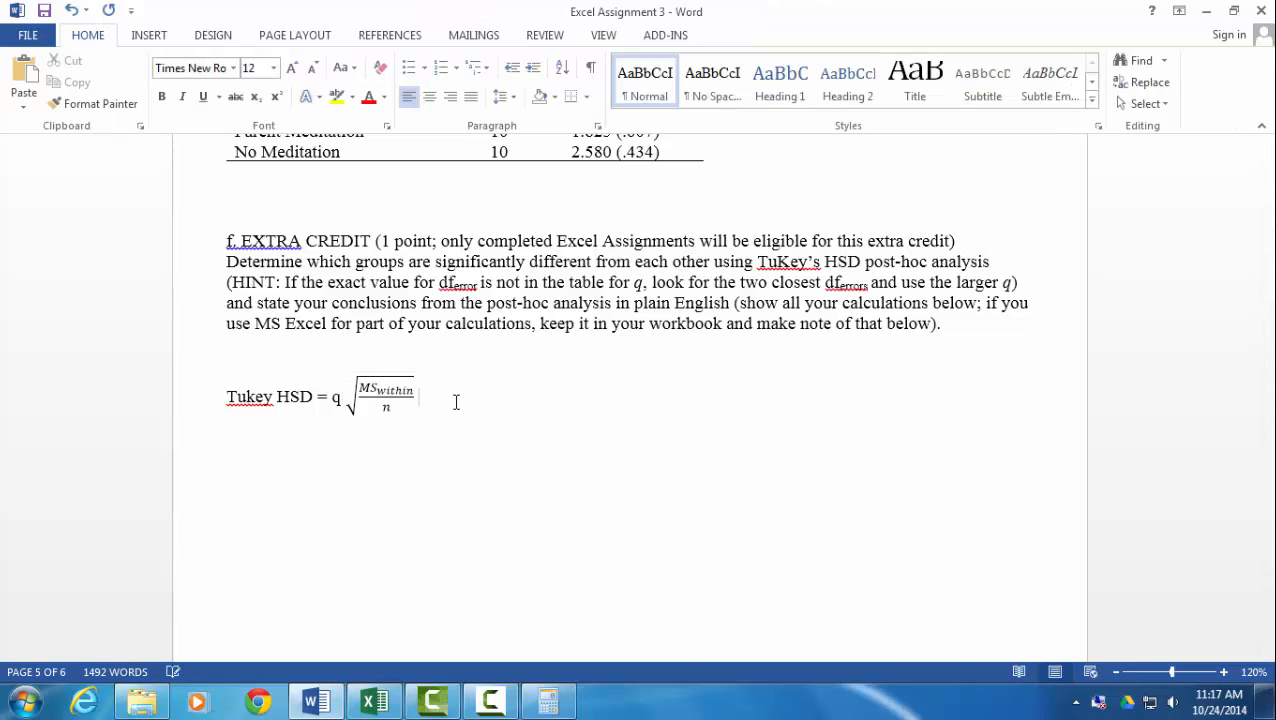
Step: Add an equals sign after the formula and insert a second equation with a square root containing an empty stacked fraction
type("=")
left_click(155, 37)
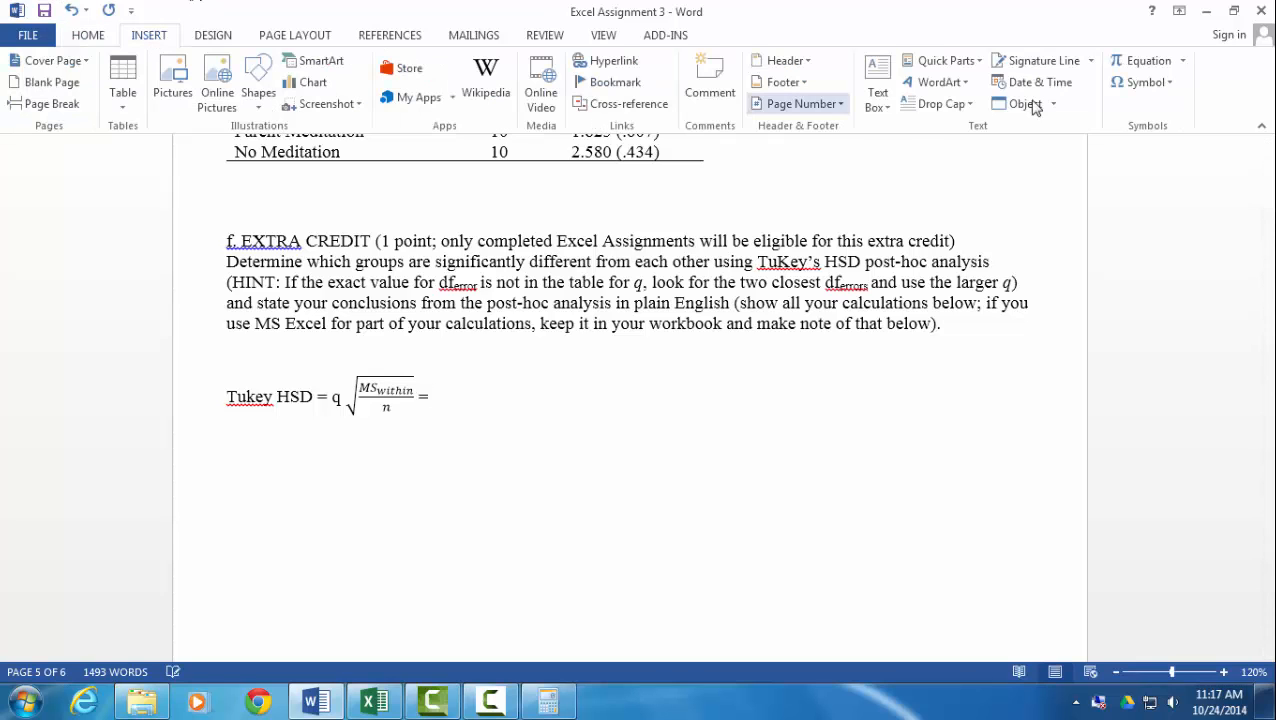
left_click(1141, 61)
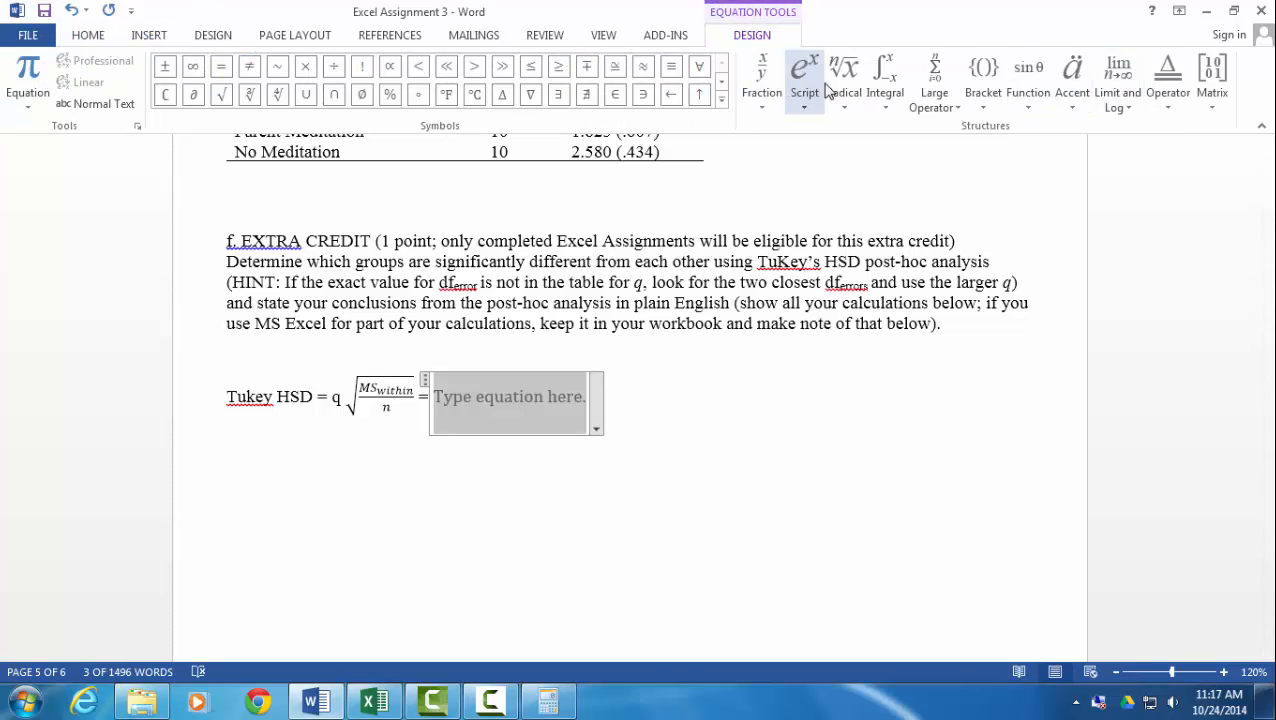
left_click(843, 78)
left_click(940, 185)
type("1")
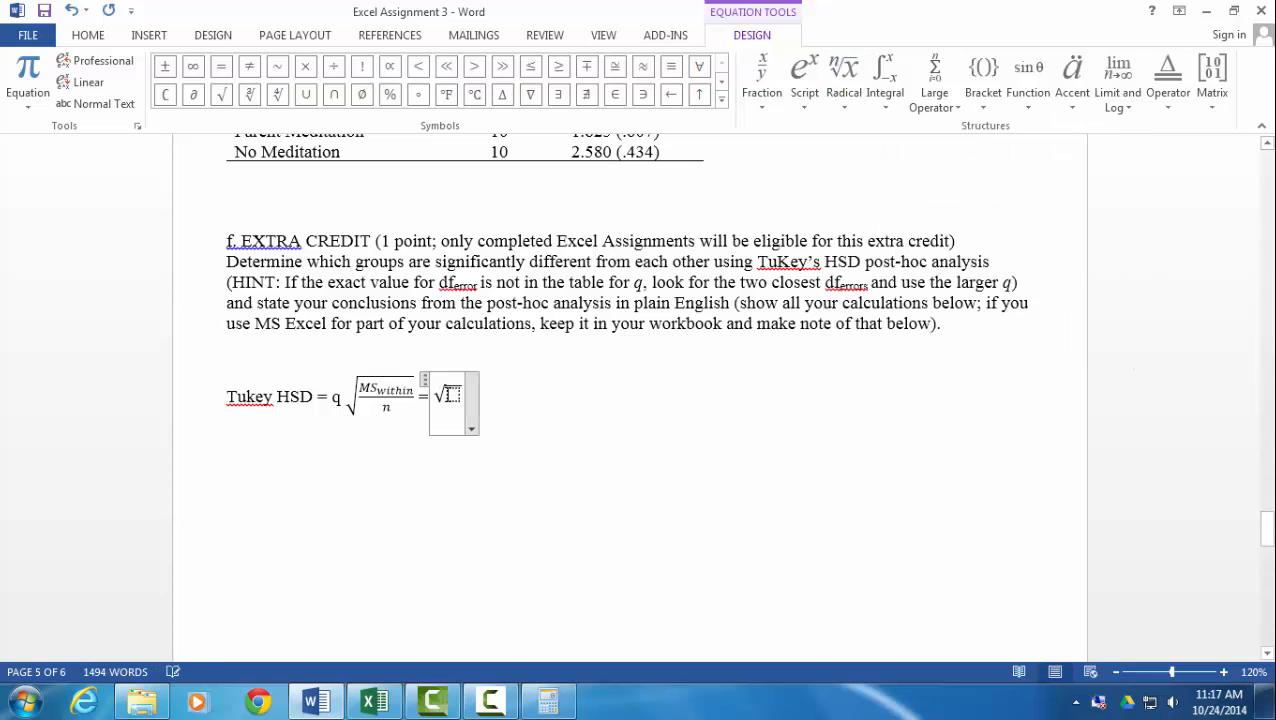
left_click(762, 80)
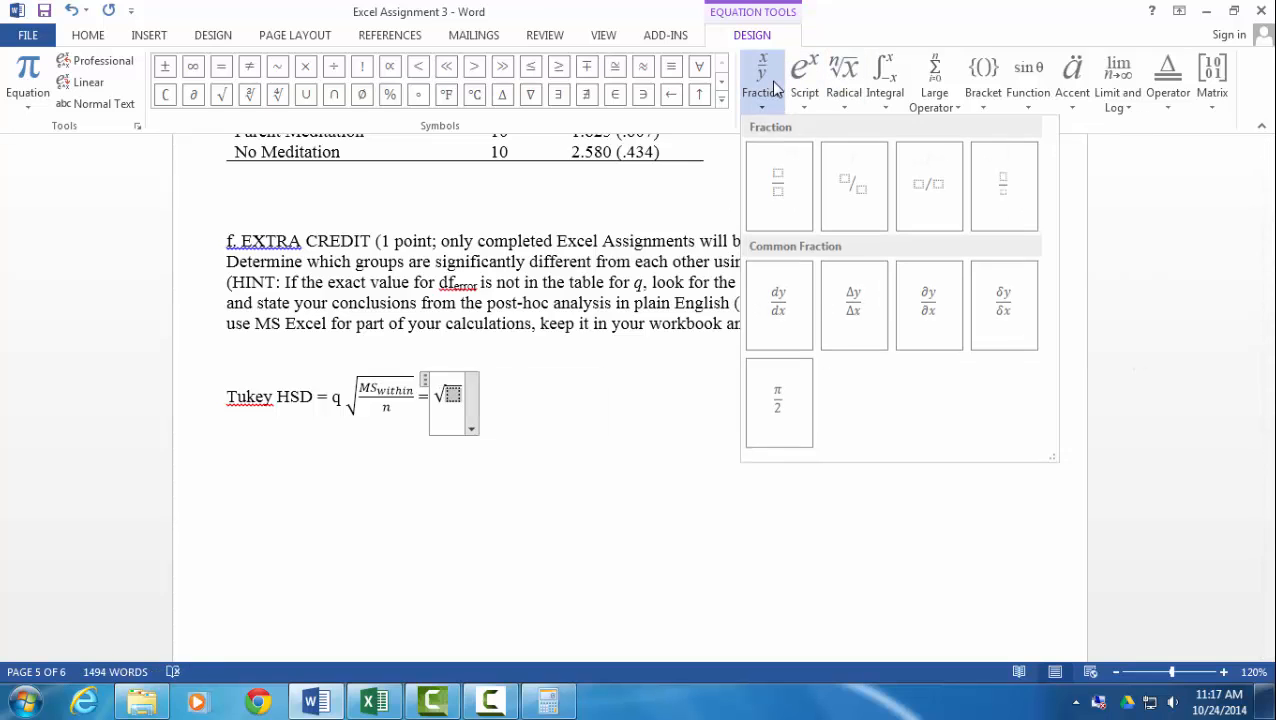
left_click(759, 185)
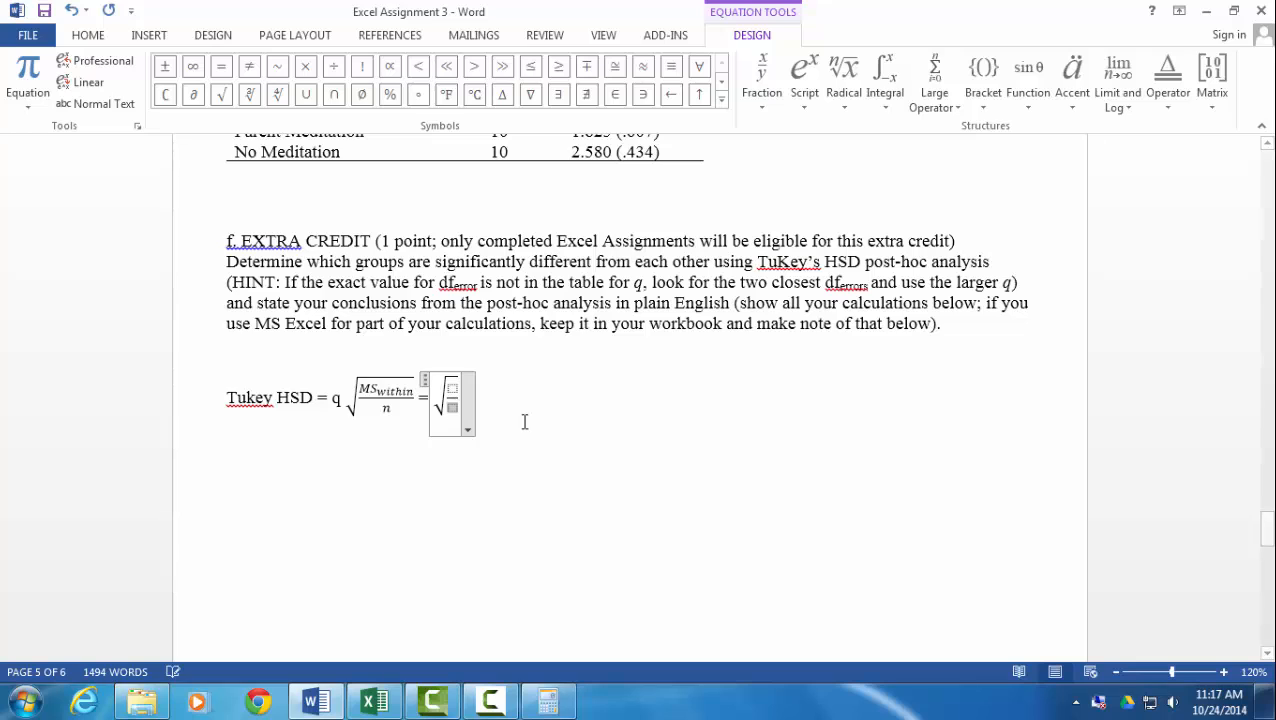
Step: Enter 10 as the denominator of the second fraction and place a q before its square root
left_click(453, 410)
type("10")
left_click(538, 382)
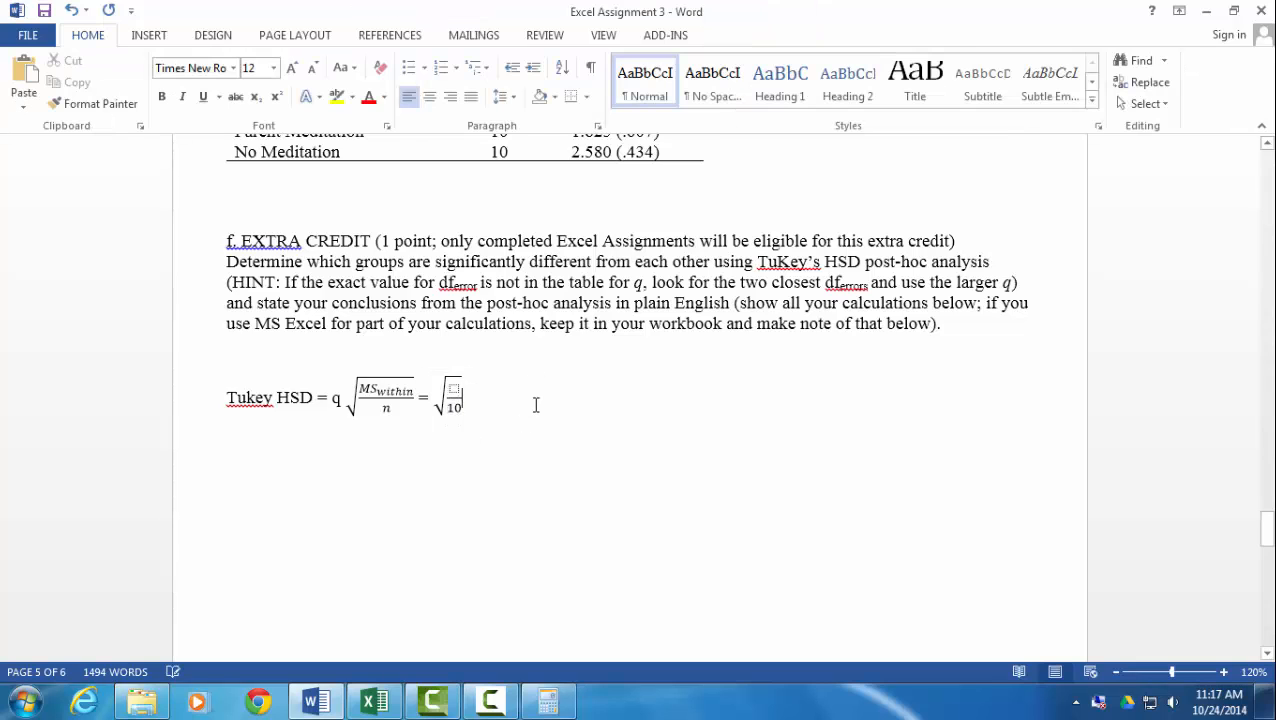
left_click(431, 404)
type("q")
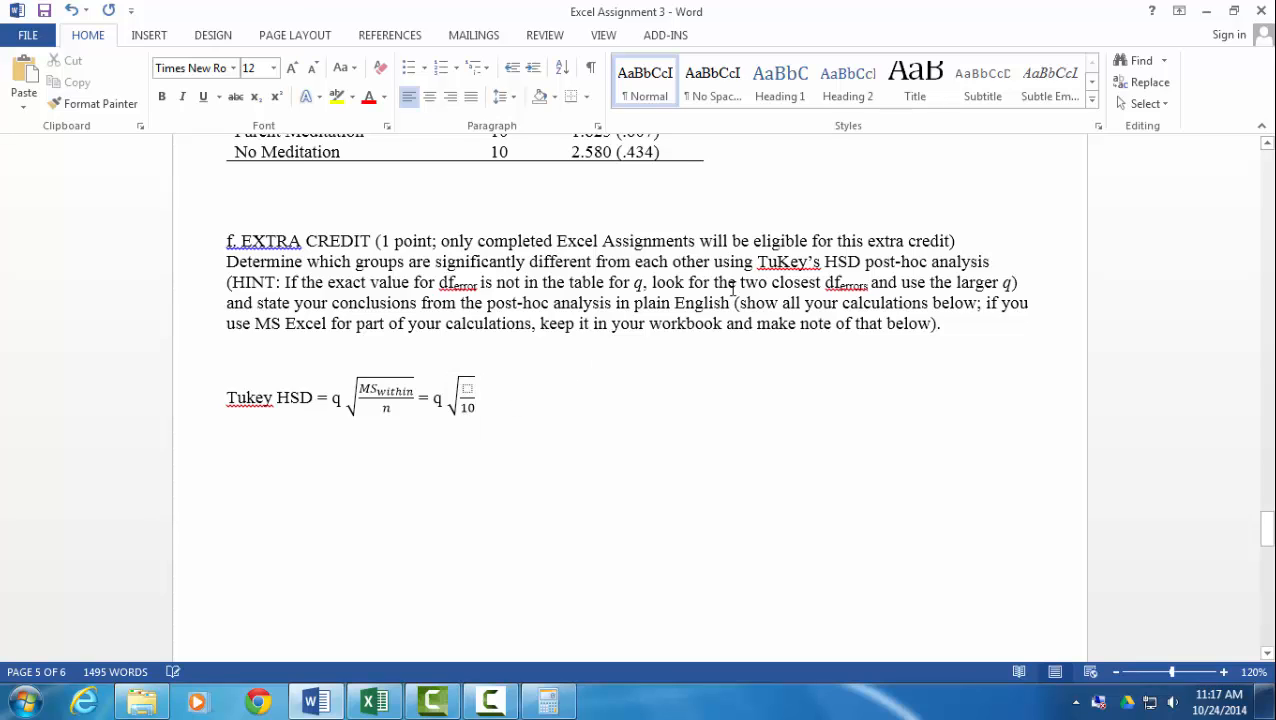
Step: Copy the entire question 3 data table with the Sex column and the three meditation groups
scroll(690, 385, "down", 5)
scroll(670, 378, "up", 3)
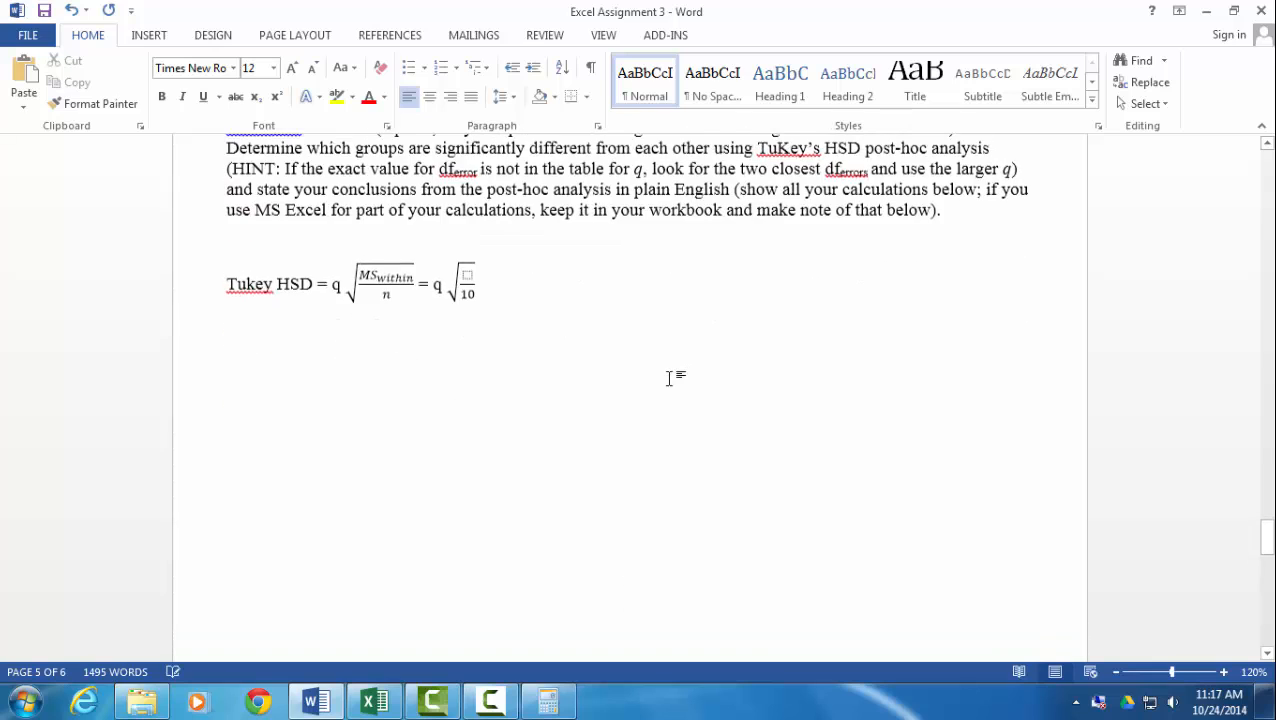
scroll(660, 376, "down", 9)
scroll(659, 372, "down", 4)
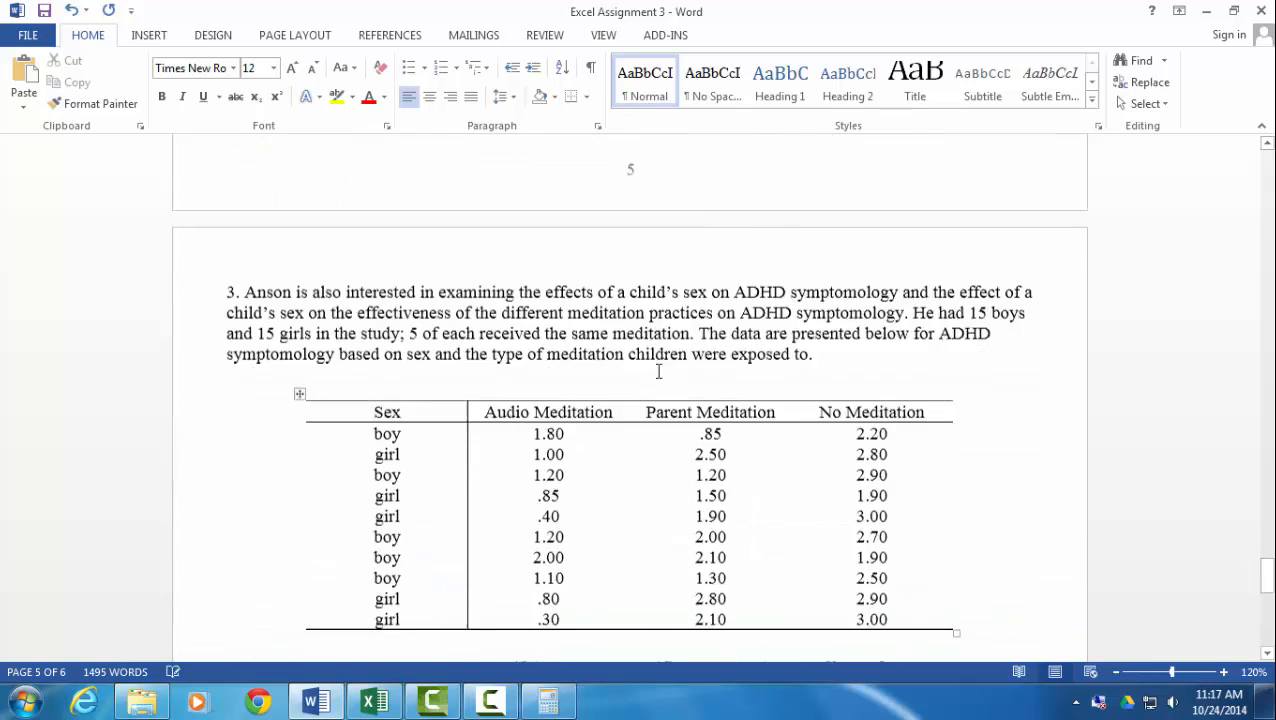
scroll(657, 374, "up", 1)
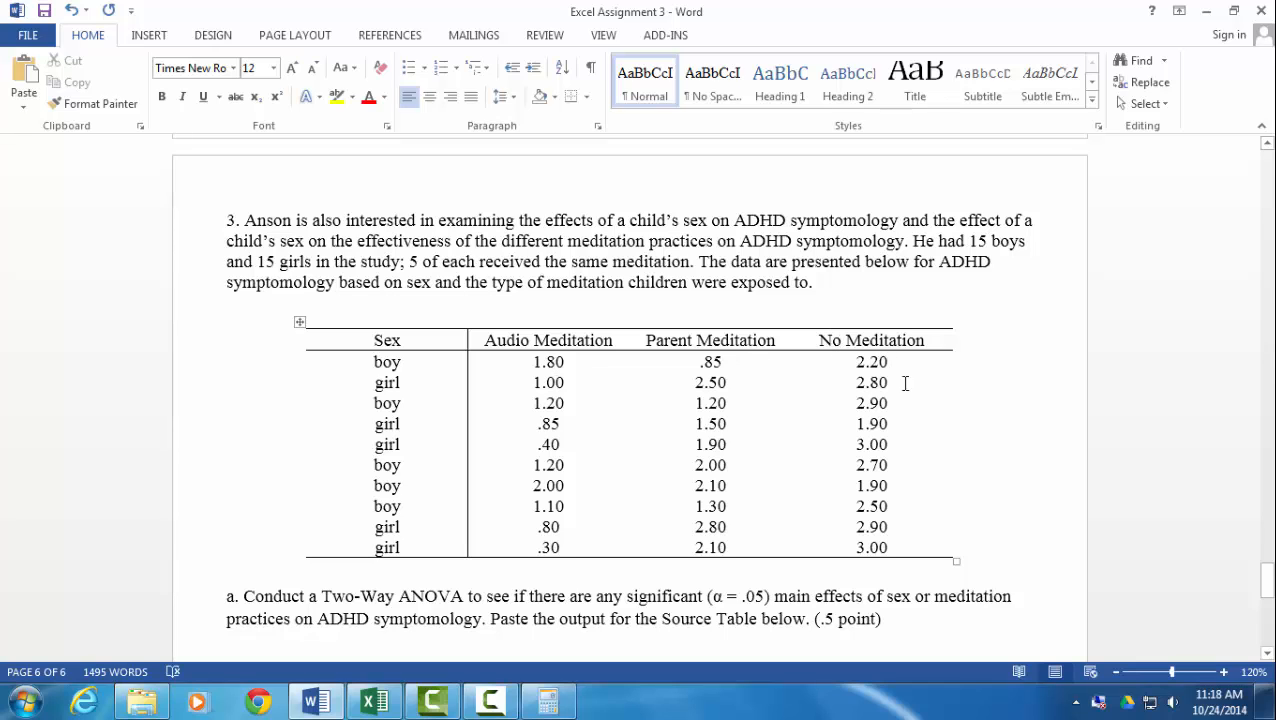
scroll(942, 477, "down", 1)
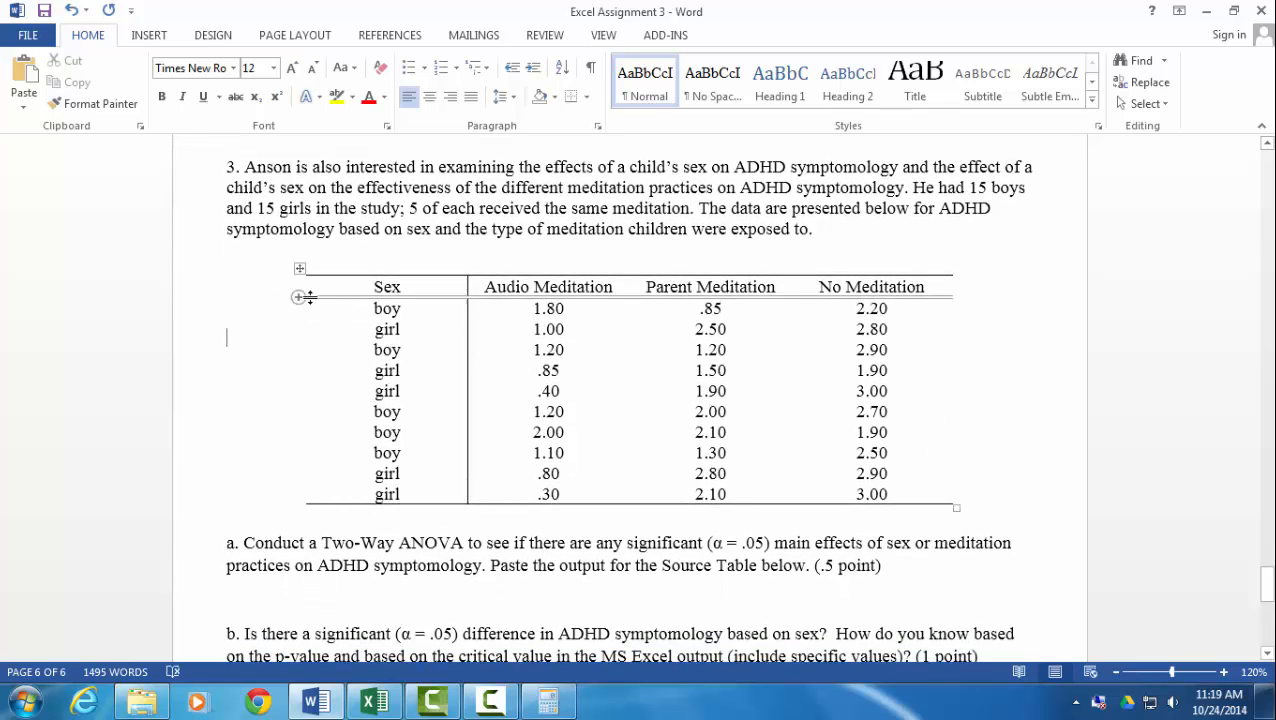
left_click(298, 269)
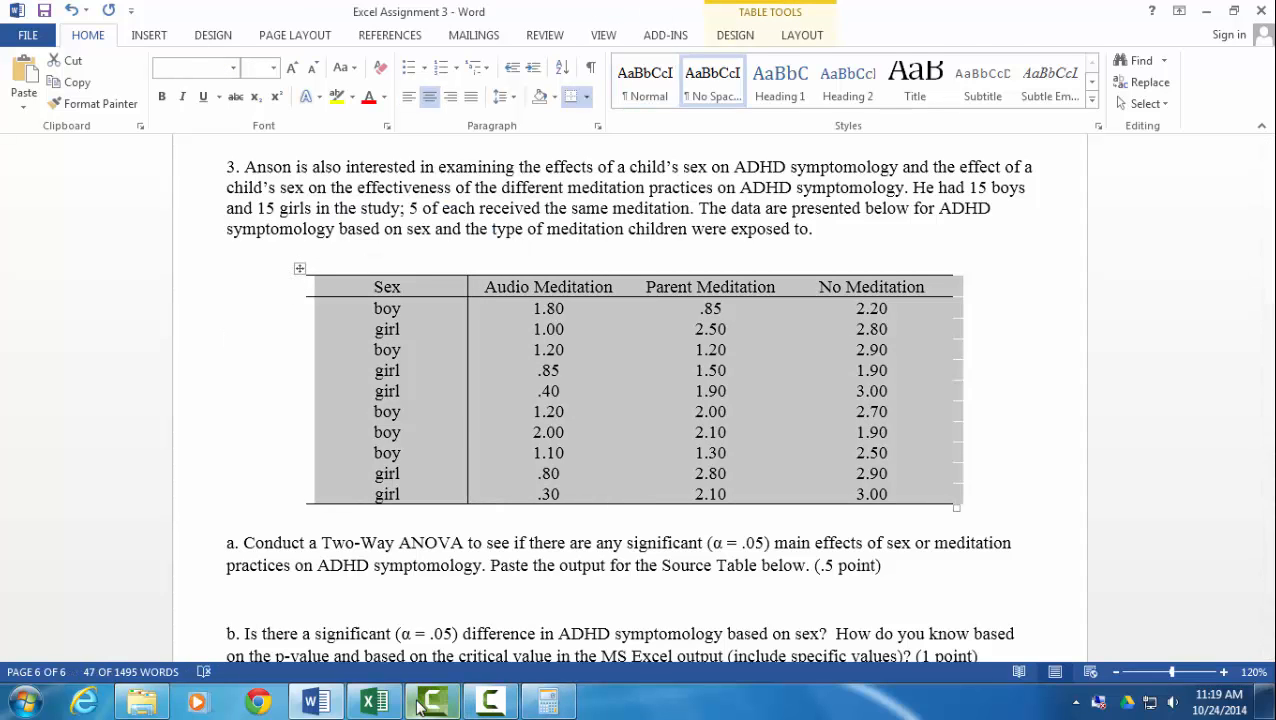
Step: Switch to the Excel workbook and rename Sheet2 as "1way ANOVA"
left_click(375, 701)
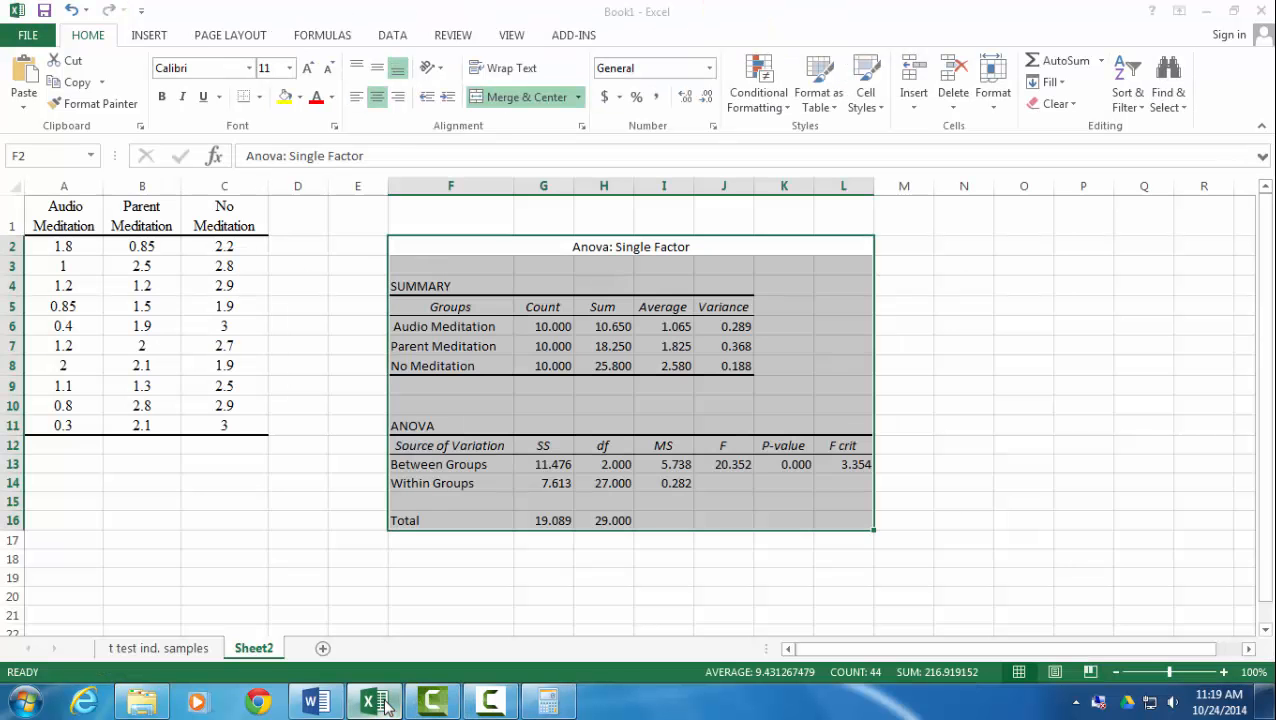
right_click(262, 651)
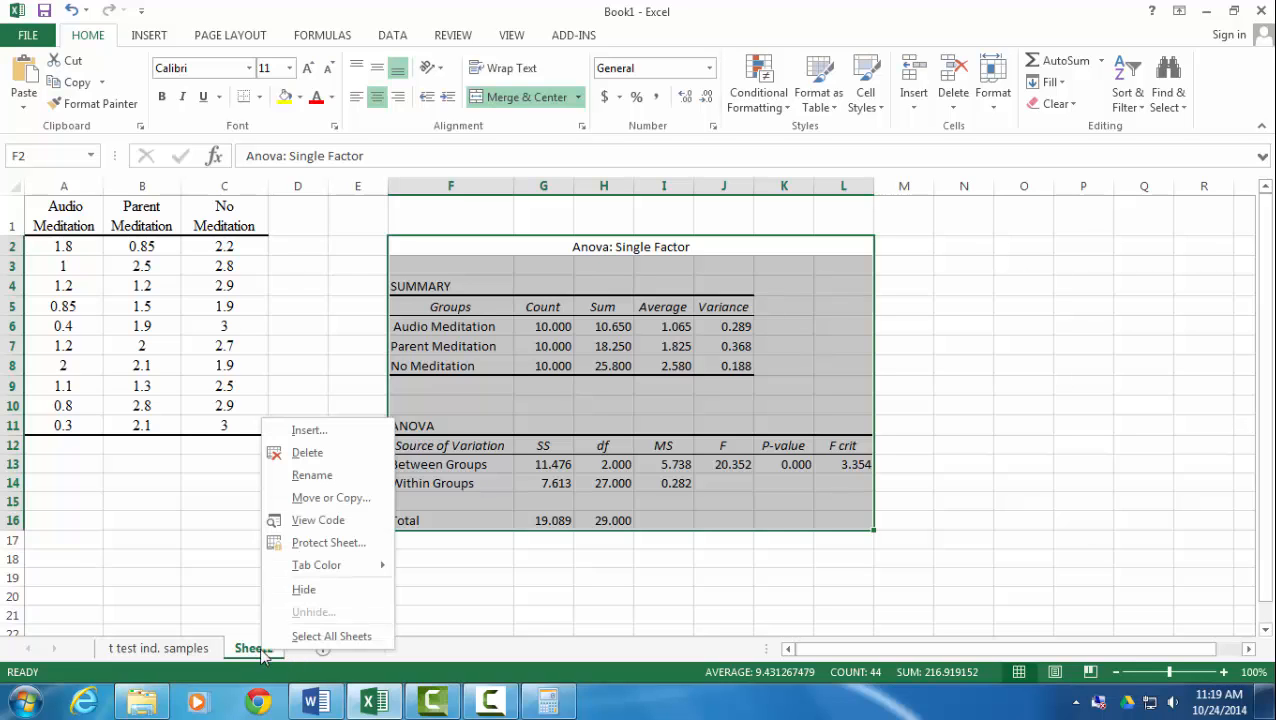
left_click(319, 475)
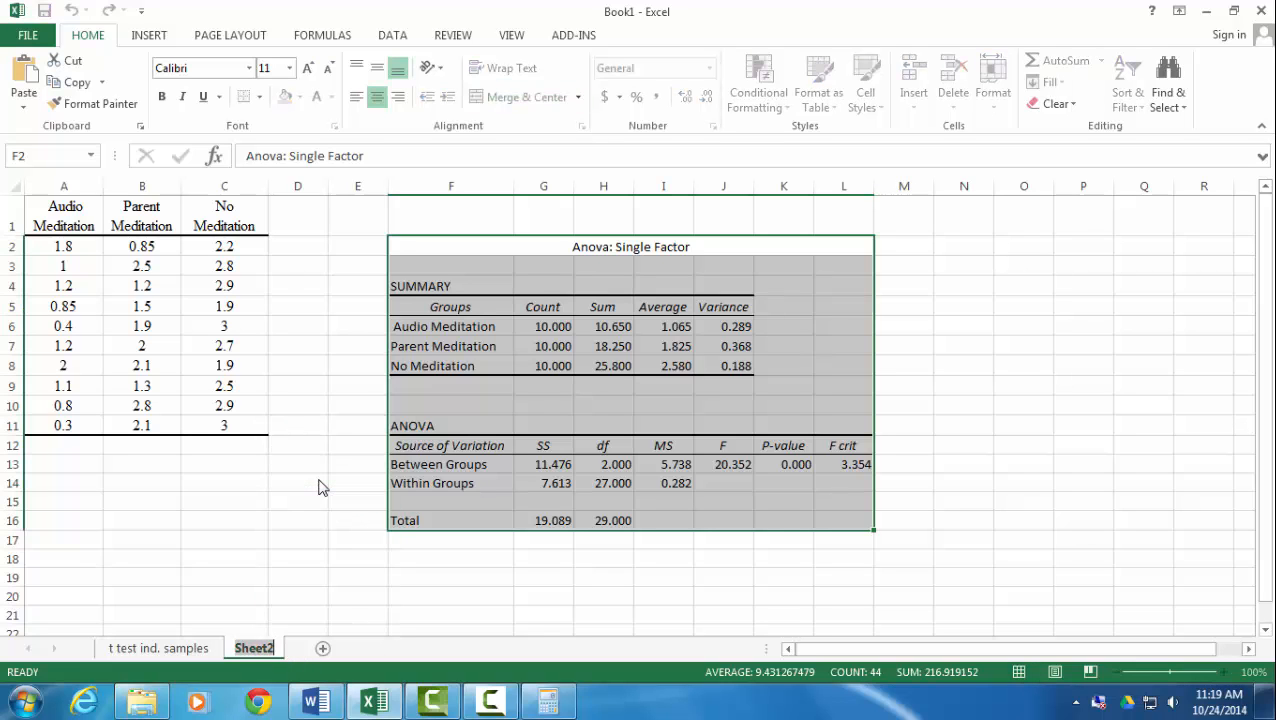
type("1way ANOV")
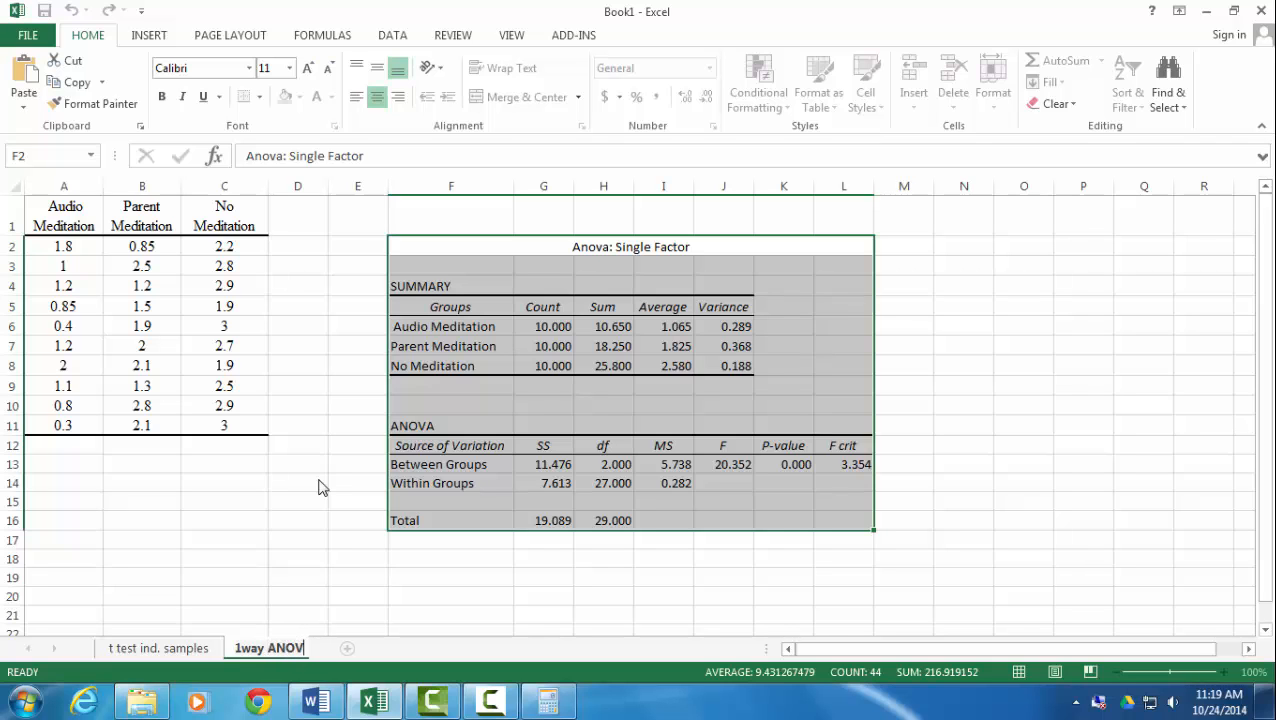
type("A")
key("Return")
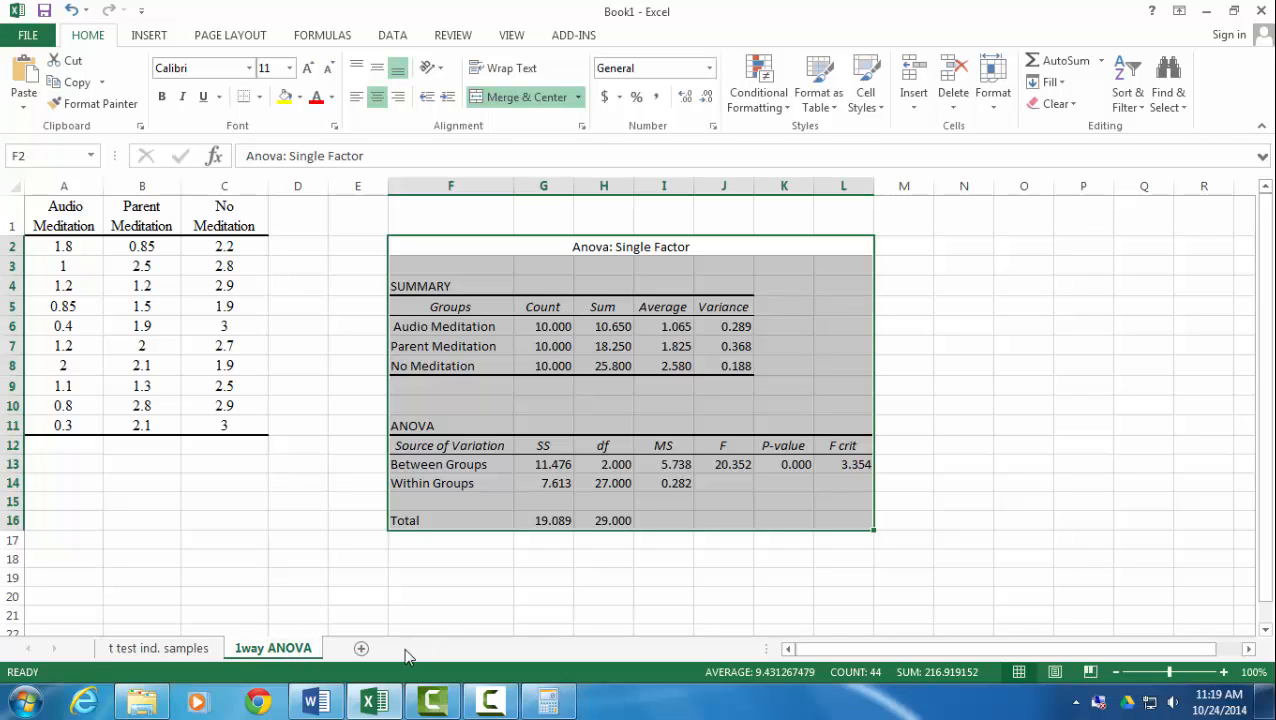
Step: Add a new worksheet after 1way ANOVA and name it "2way ANOVA"
left_click(361, 649)
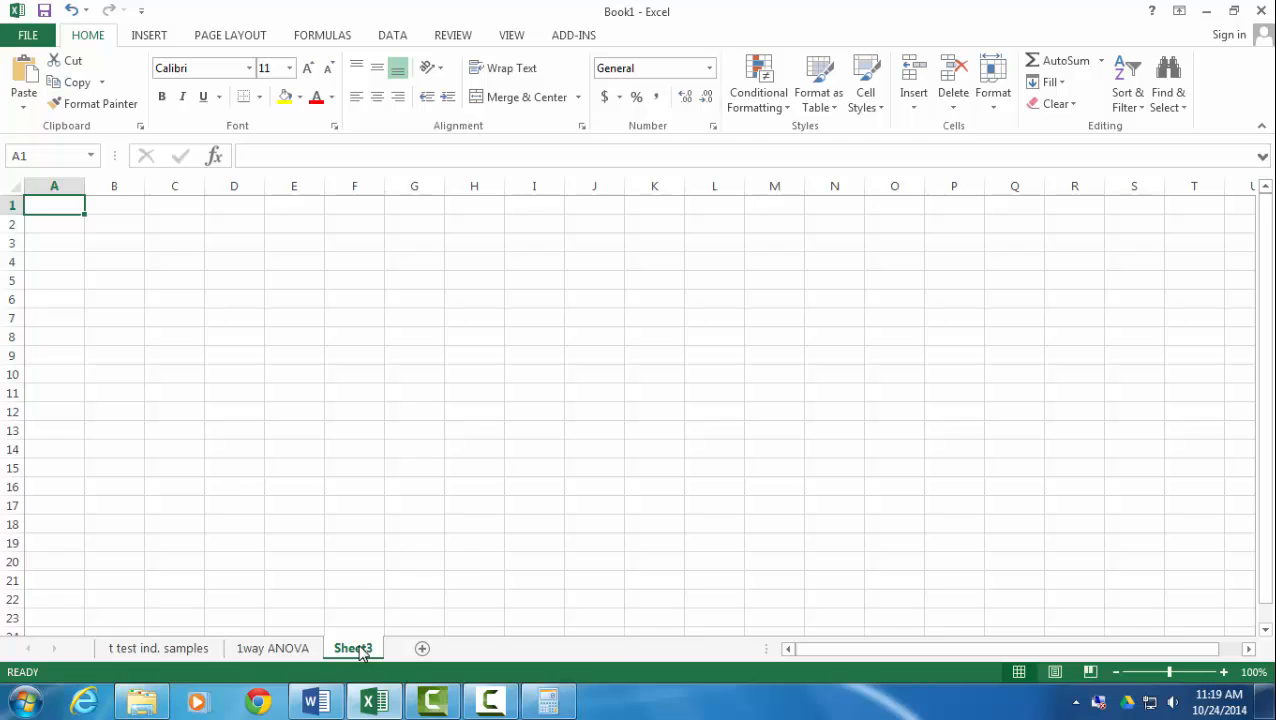
right_click(361, 649)
left_click(405, 472)
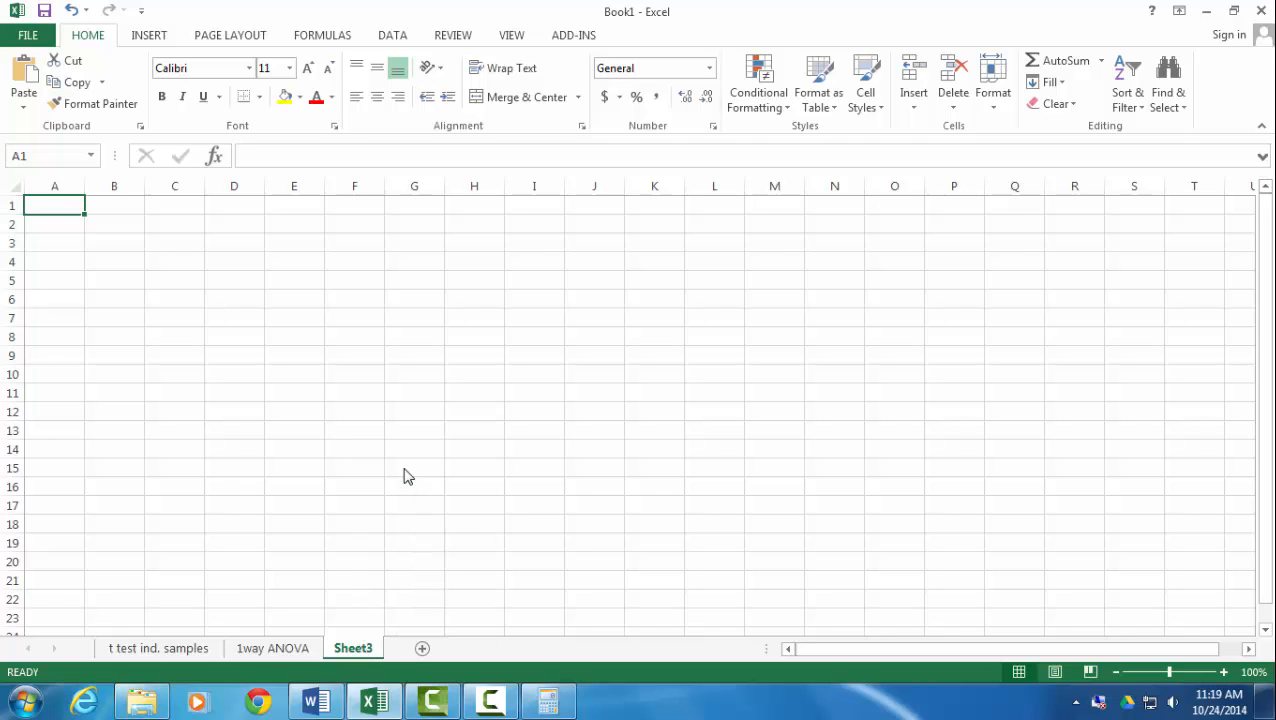
type("2")
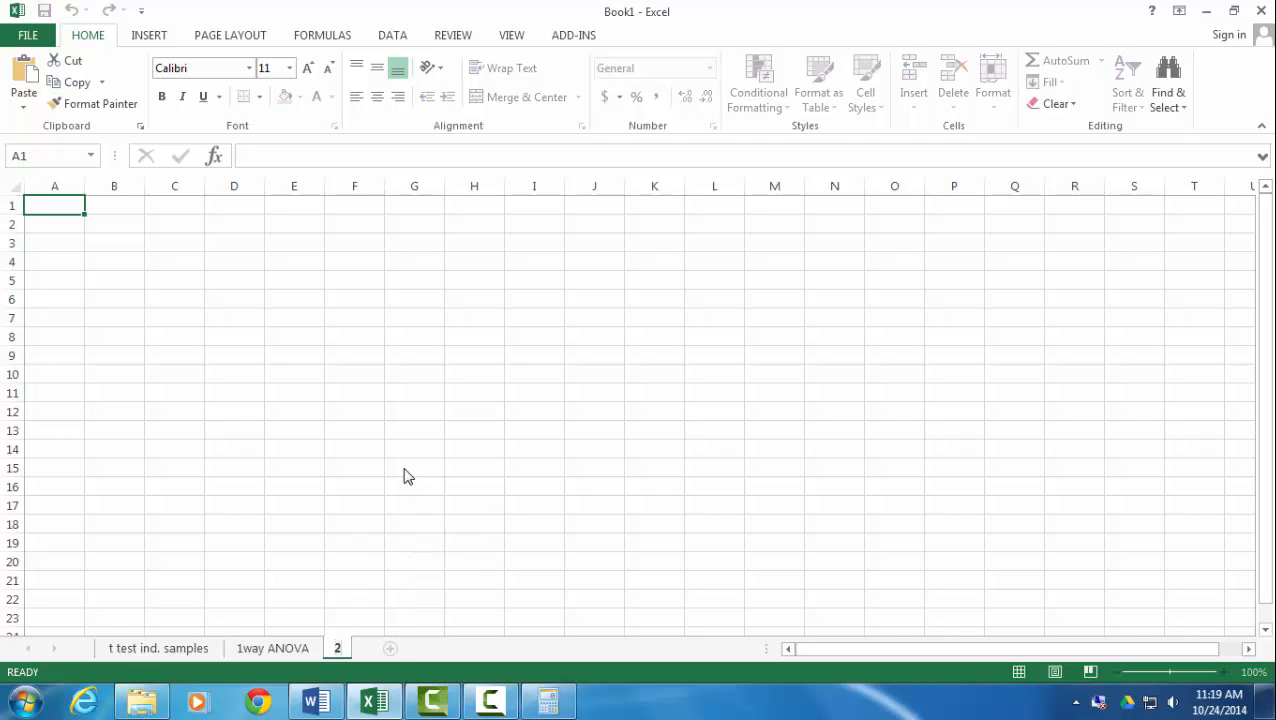
type("way AN")
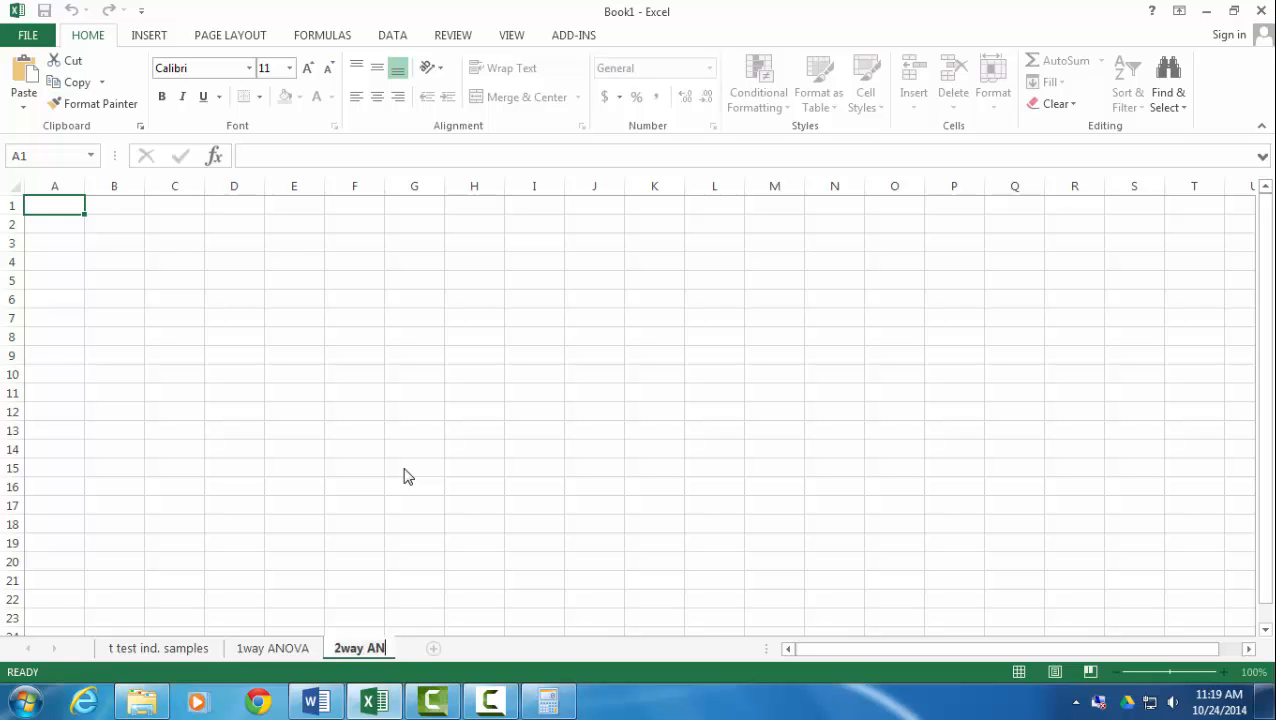
type("OVA")
key("Return")
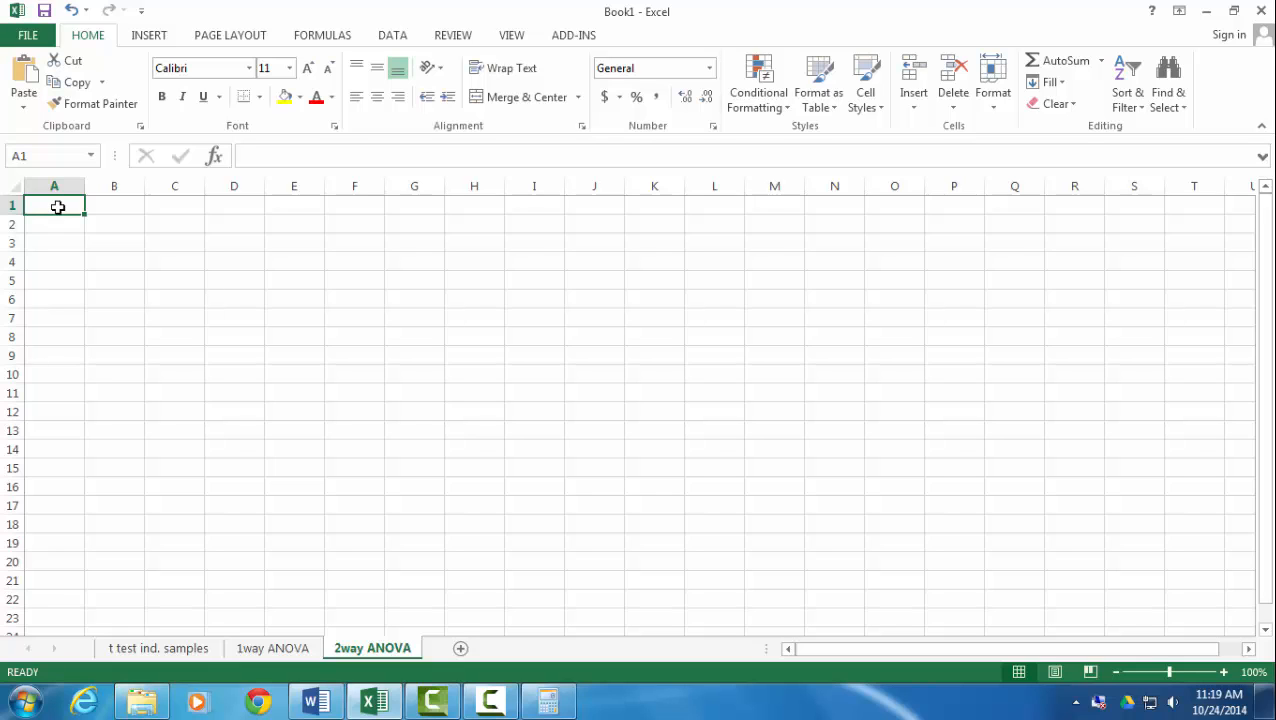
Step: Paste the copied table at cell A1 and widen columns B to D so the word Meditation fits unbroken in each heading
type("Sex\tAudio Meditation\tParent Meditation\tNo Meditation boy\t1.8\t0.85\t2.2 girl\t1\t2.5\t2.8 boy\t1.2\t1.2\t2.9 girl\t0.85\t1.5\t1.9 girl\t0.4\t1.9\t3 boy\t1.2\t2\t2.7 boy\t2\t2.1\t1.9 boy\t1.1\t1.3\t2.5 girl\t0.8\t2.8\t2.9 girl\t0.3\t2.1\t3")
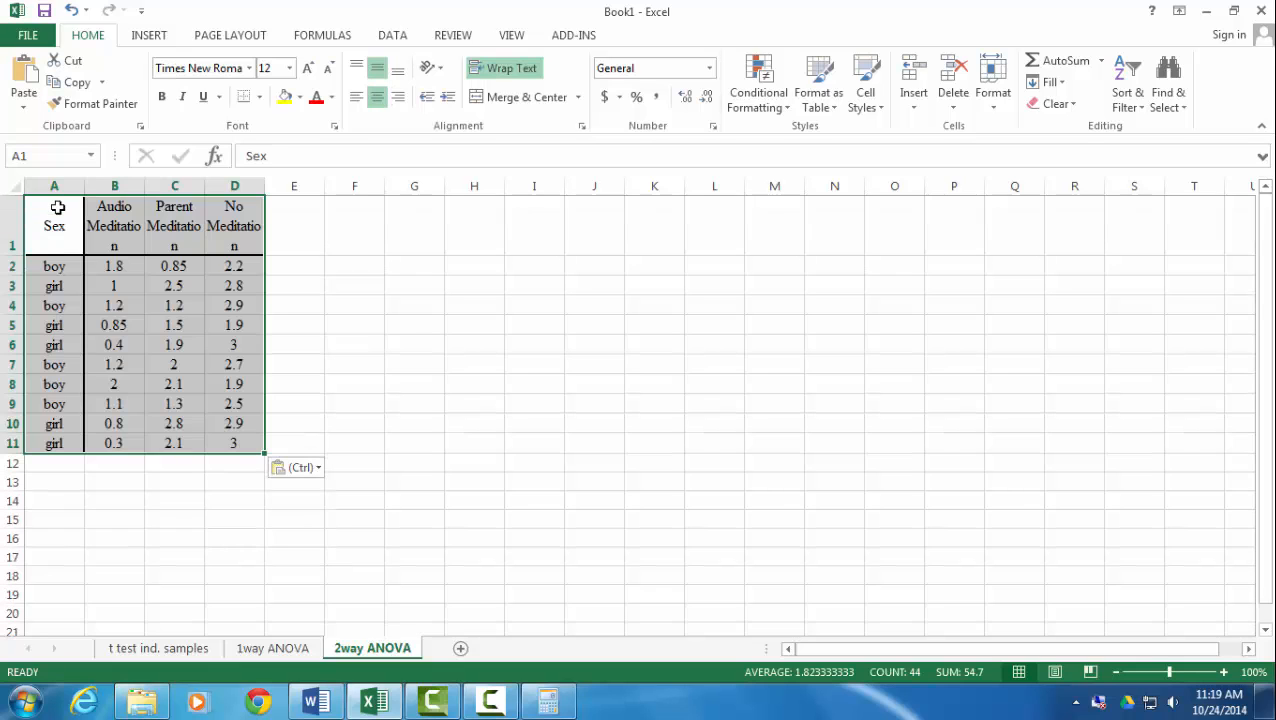
left_click(354, 288)
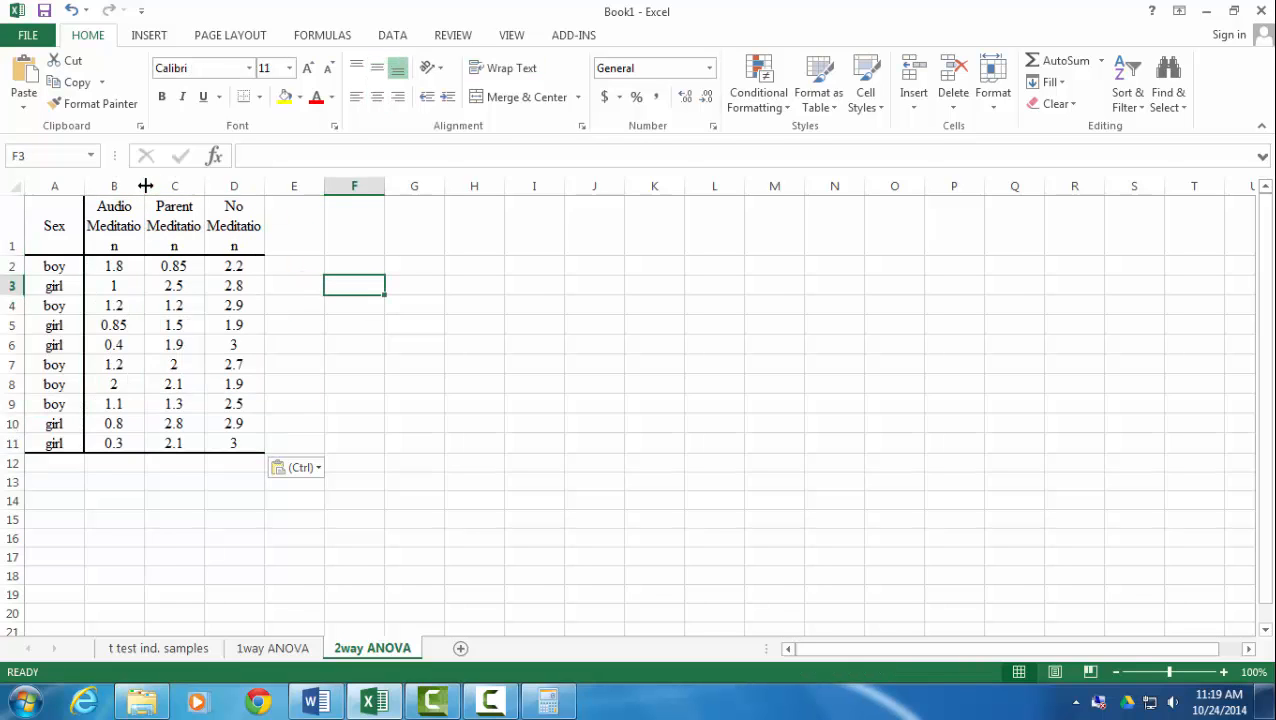
left_click_drag(144, 186, 334, 186)
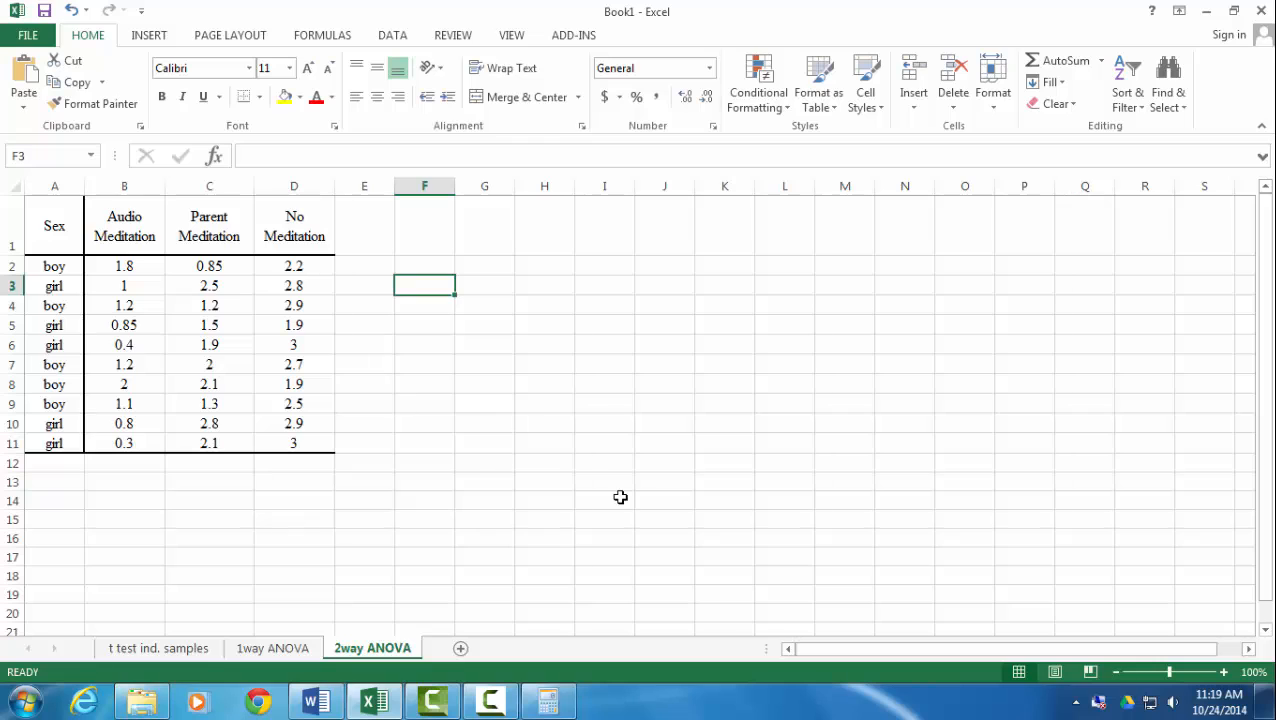
left_click(496, 462)
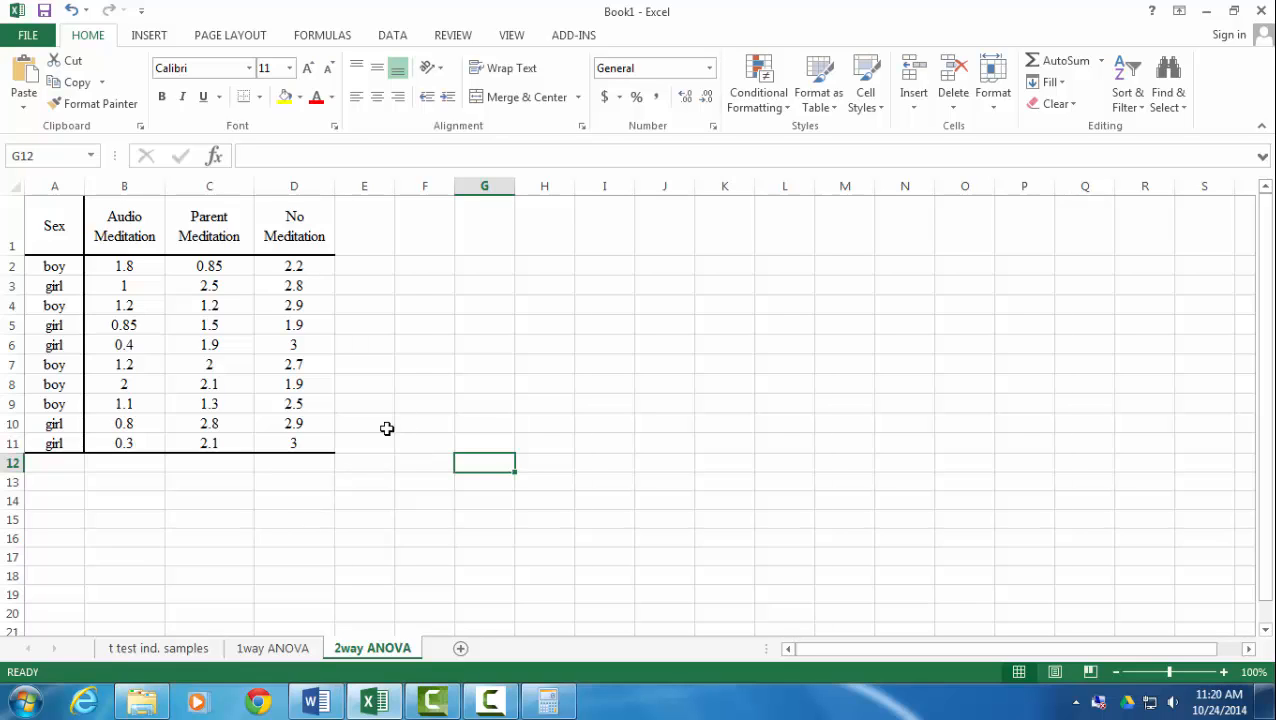
Step: Set up an Anova: Two-Factor Without Replication analysis on input range A1:D11, with labels included
left_click(388, 38)
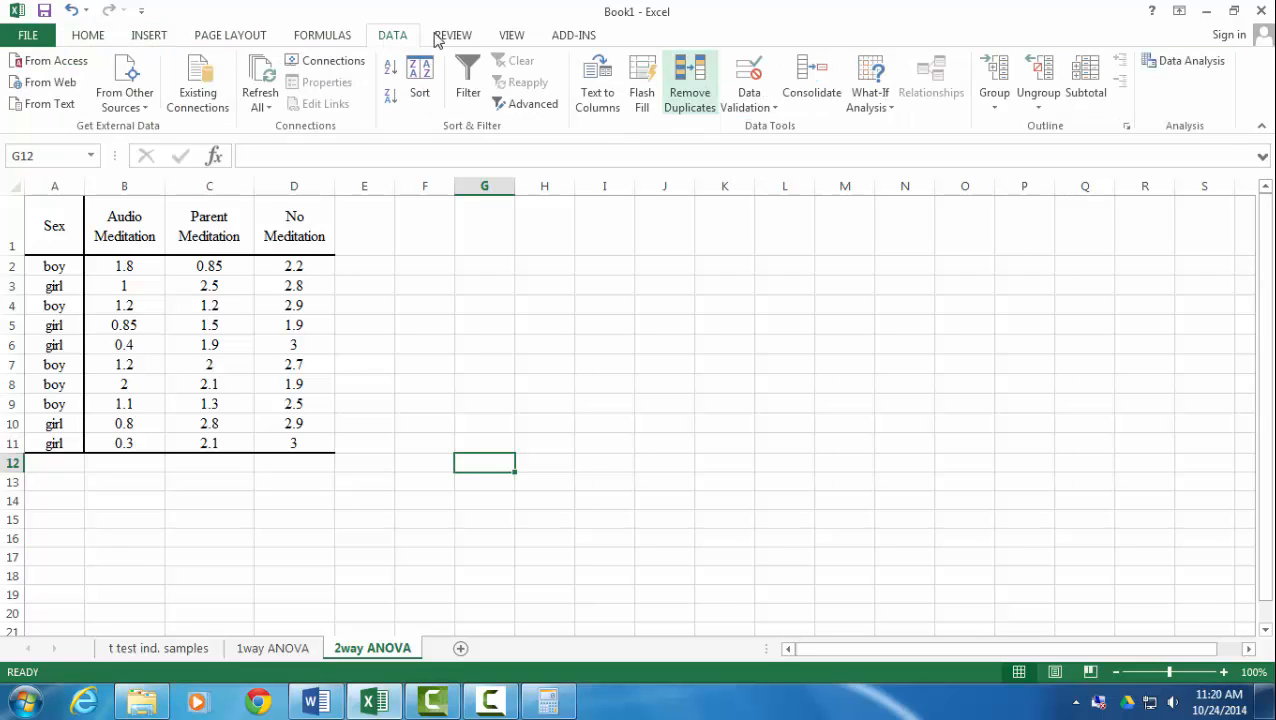
left_click(1180, 61)
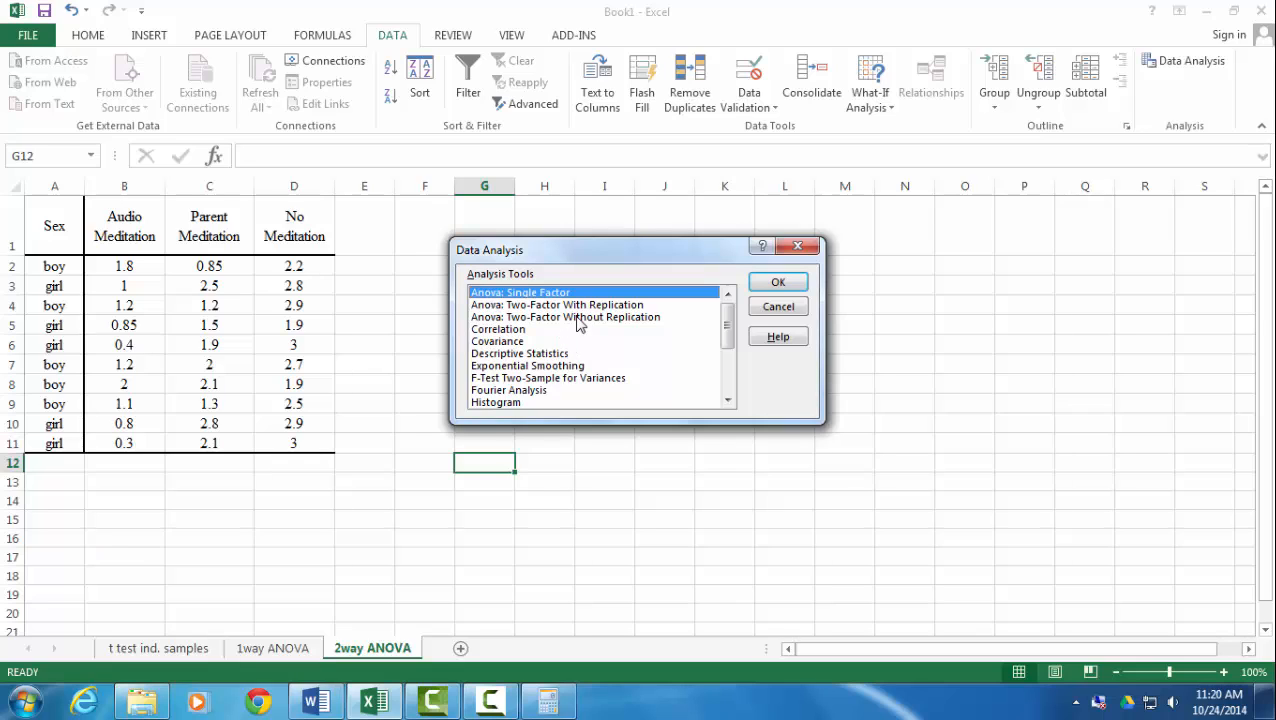
left_click(576, 317)
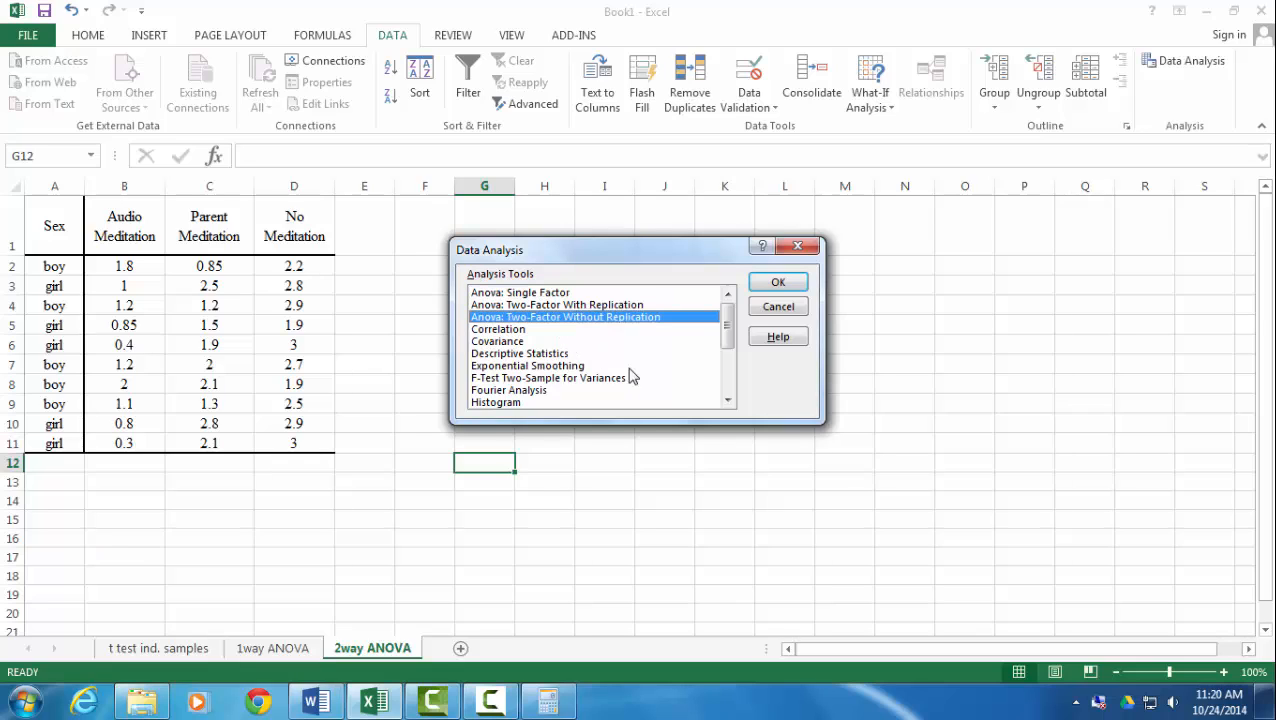
left_click(778, 283)
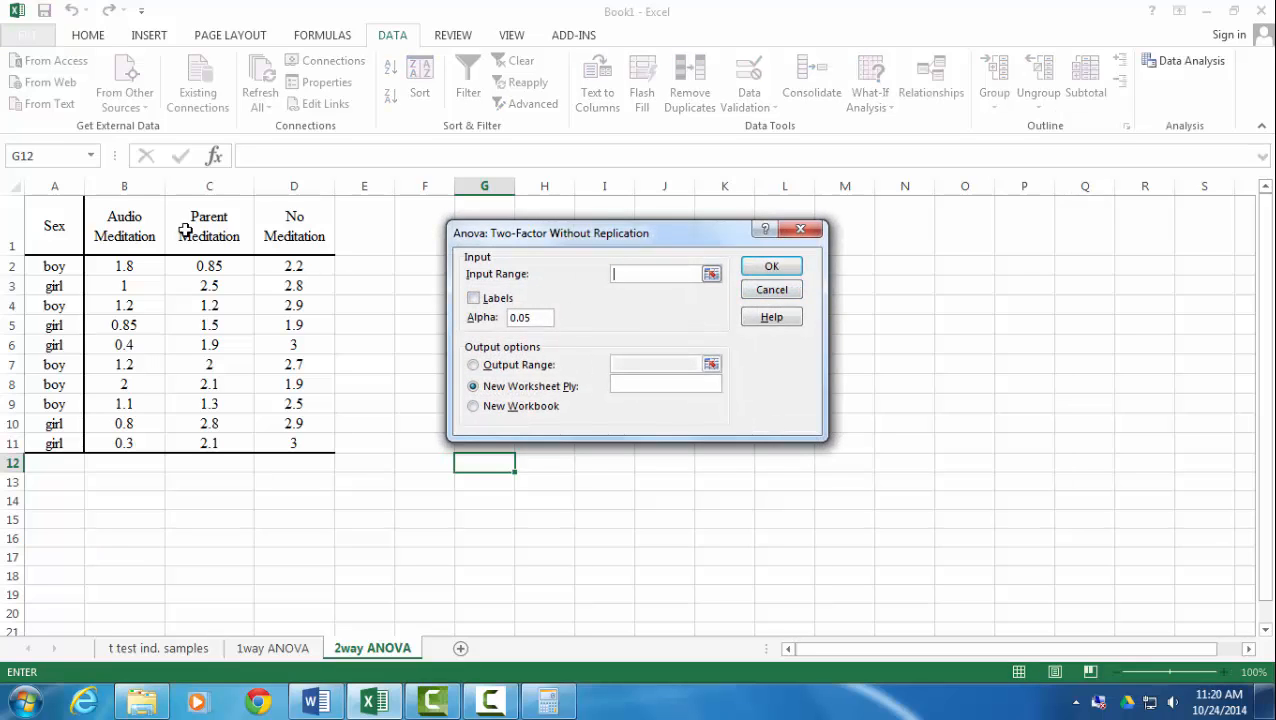
left_click_drag(61, 216, 338, 445)
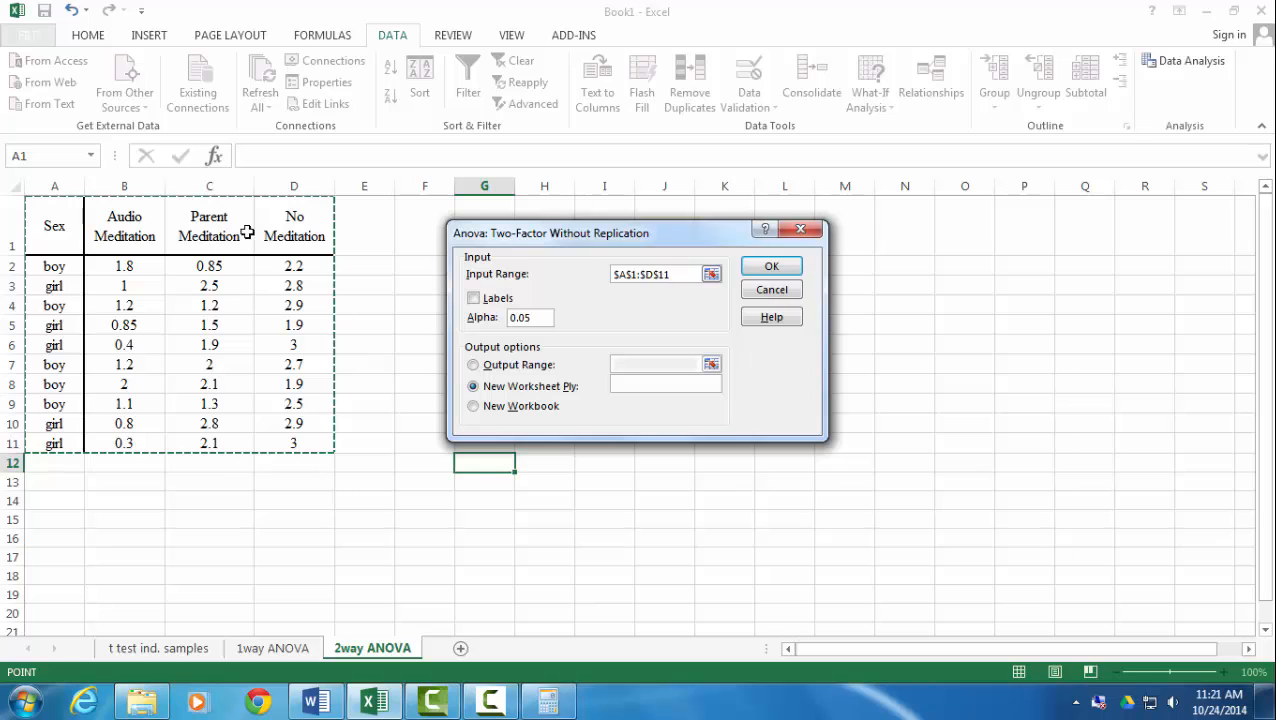
left_click(474, 299)
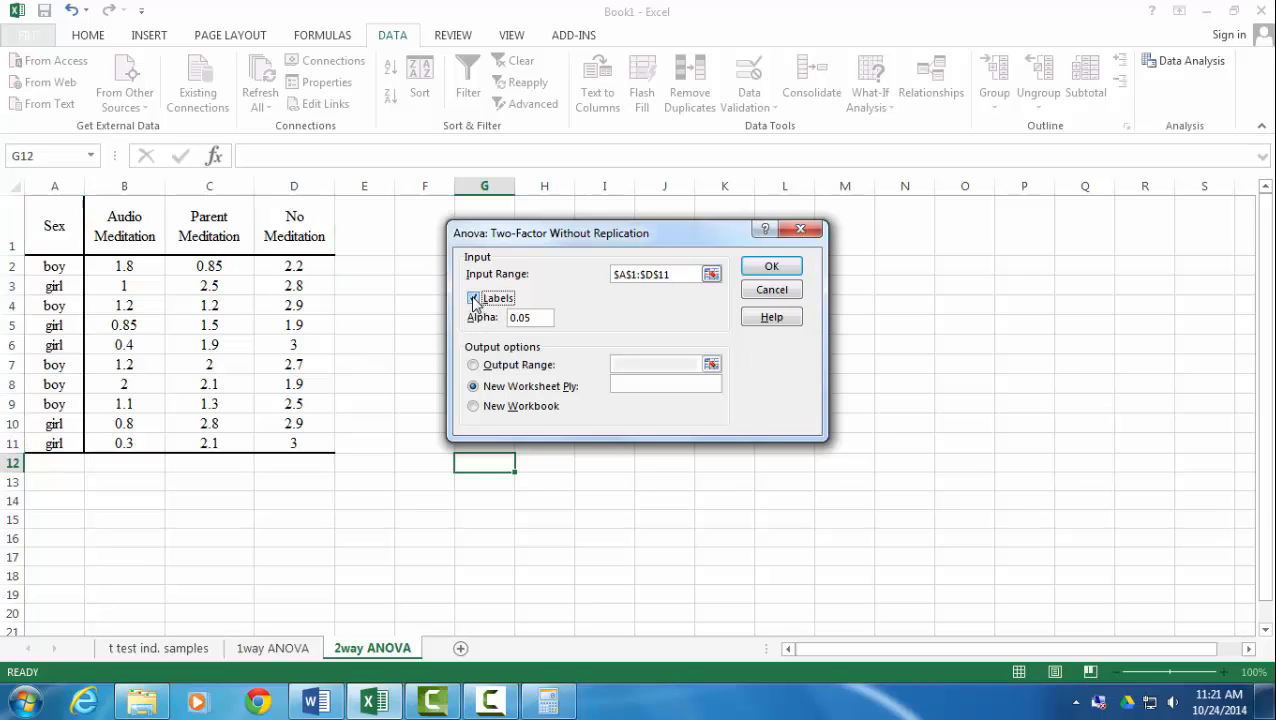
Step: Send the analysis output to cell F2 on the same sheet and run the ANOVA
left_click(474, 366)
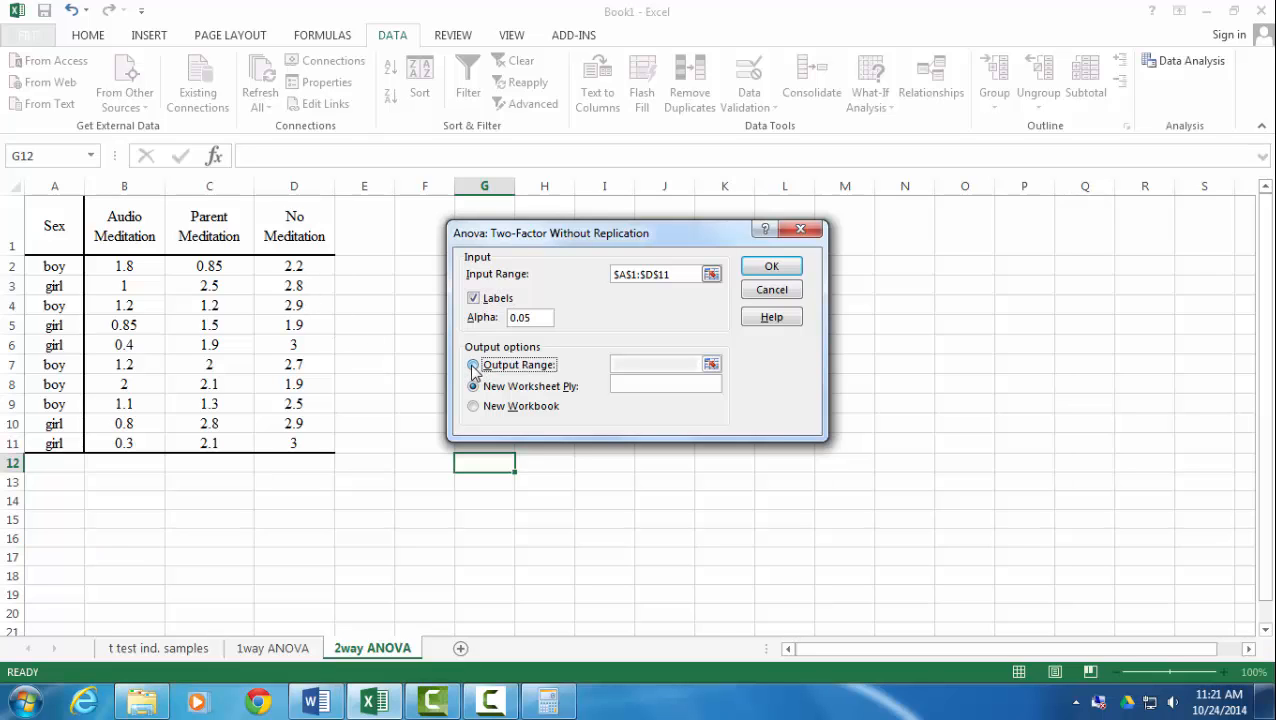
left_click(613, 366)
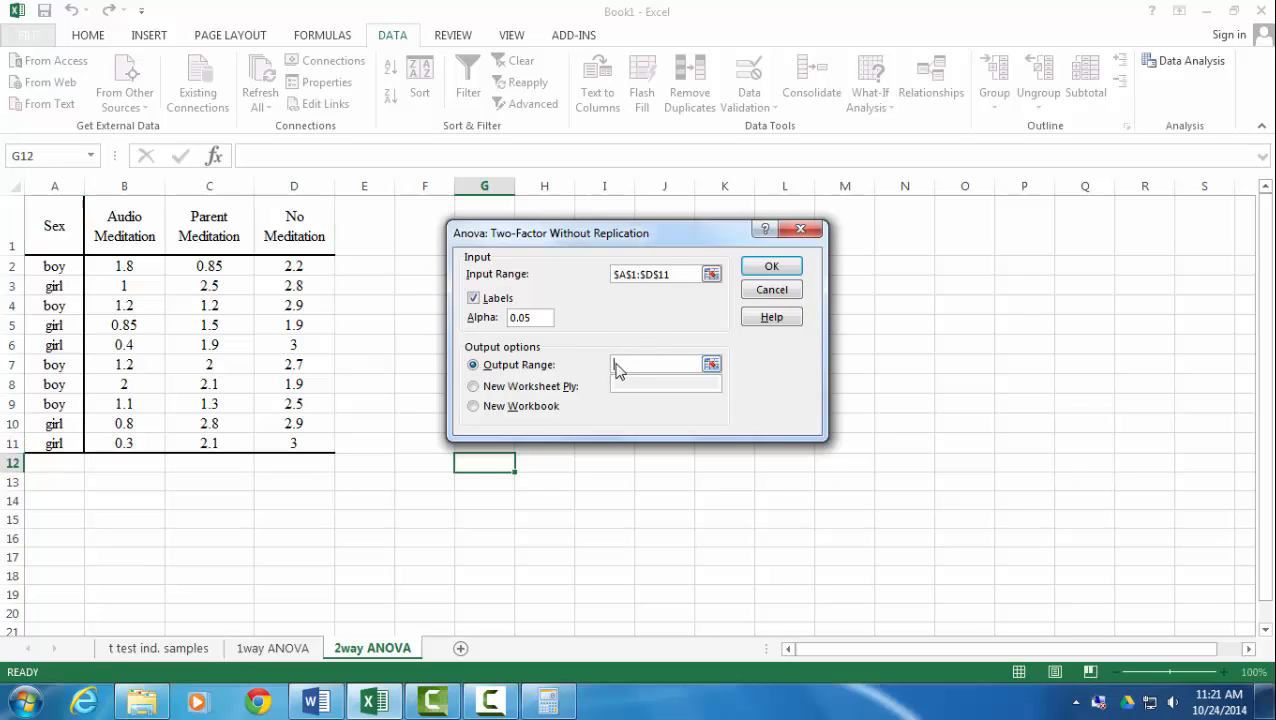
left_click(411, 267)
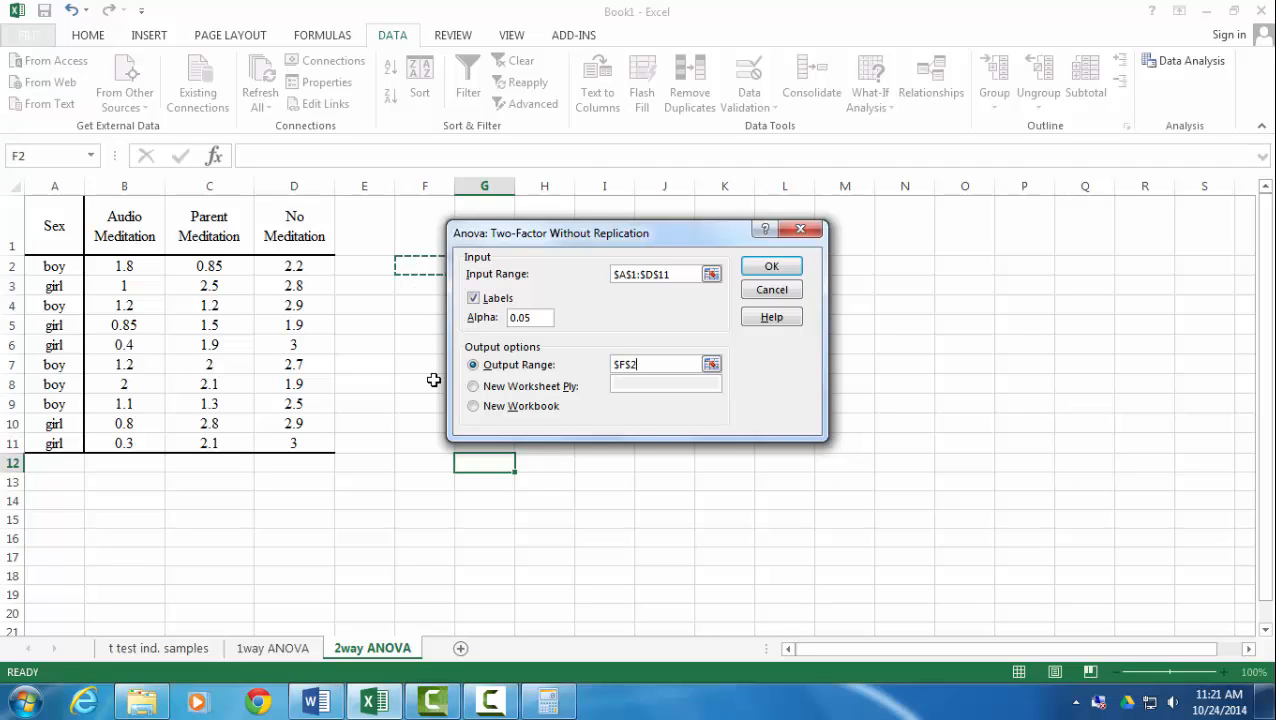
left_click(770, 272)
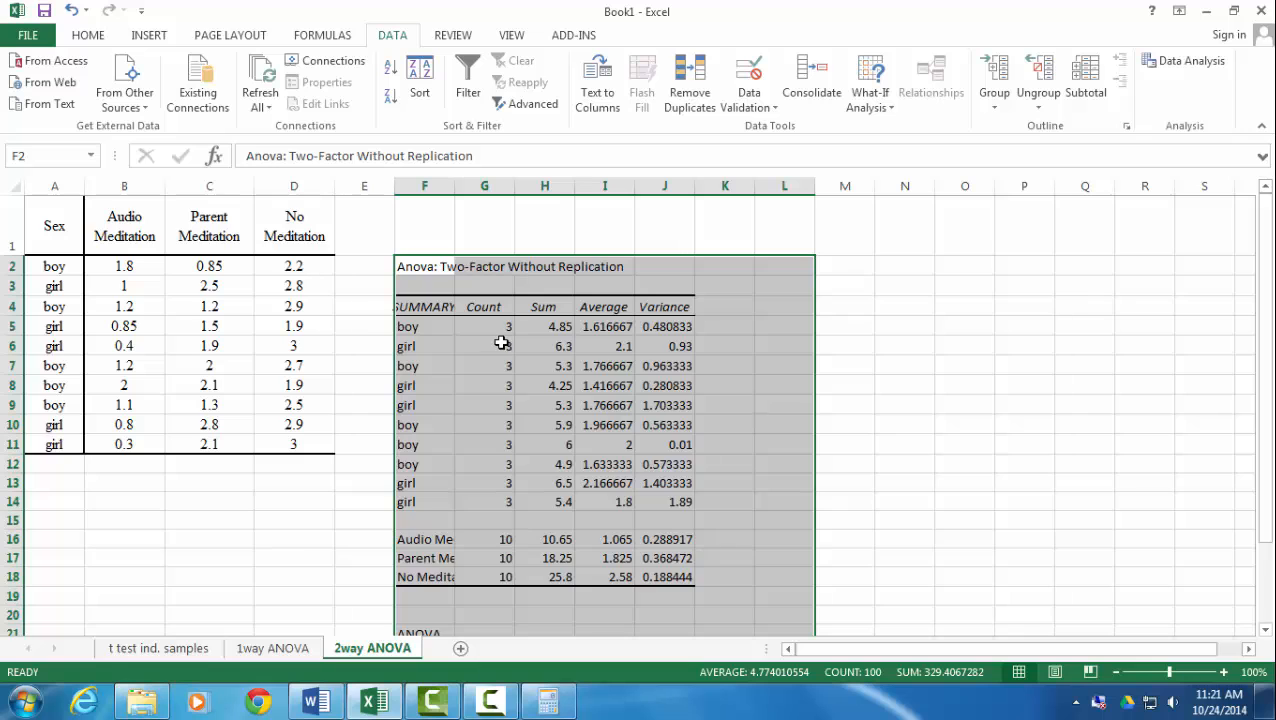
Step: Clear the contents of the SUMMARY table in F4:J18 above the ANOVA table
scroll(501, 343, "down", 2)
scroll(501, 343, "up", 1)
left_click(488, 263)
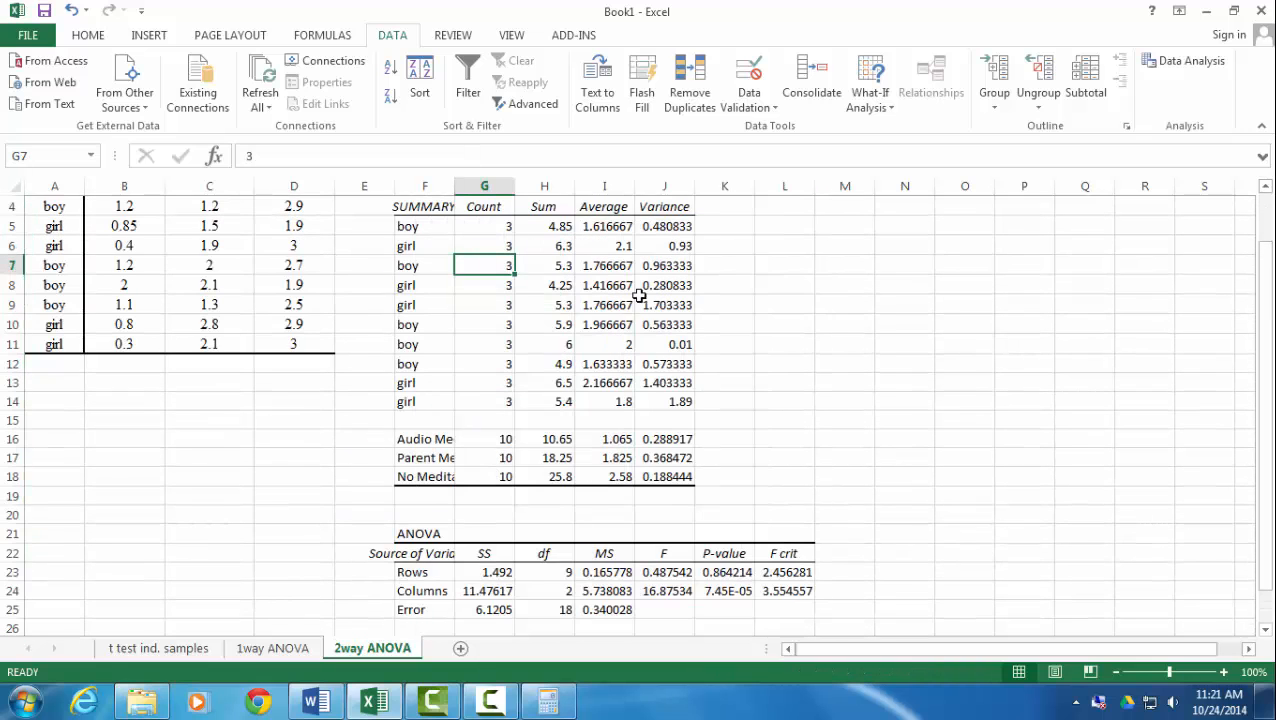
scroll(642, 352, "up", 1)
scroll(610, 365, "down", 1)
left_click_drag(680, 476, 415, 312)
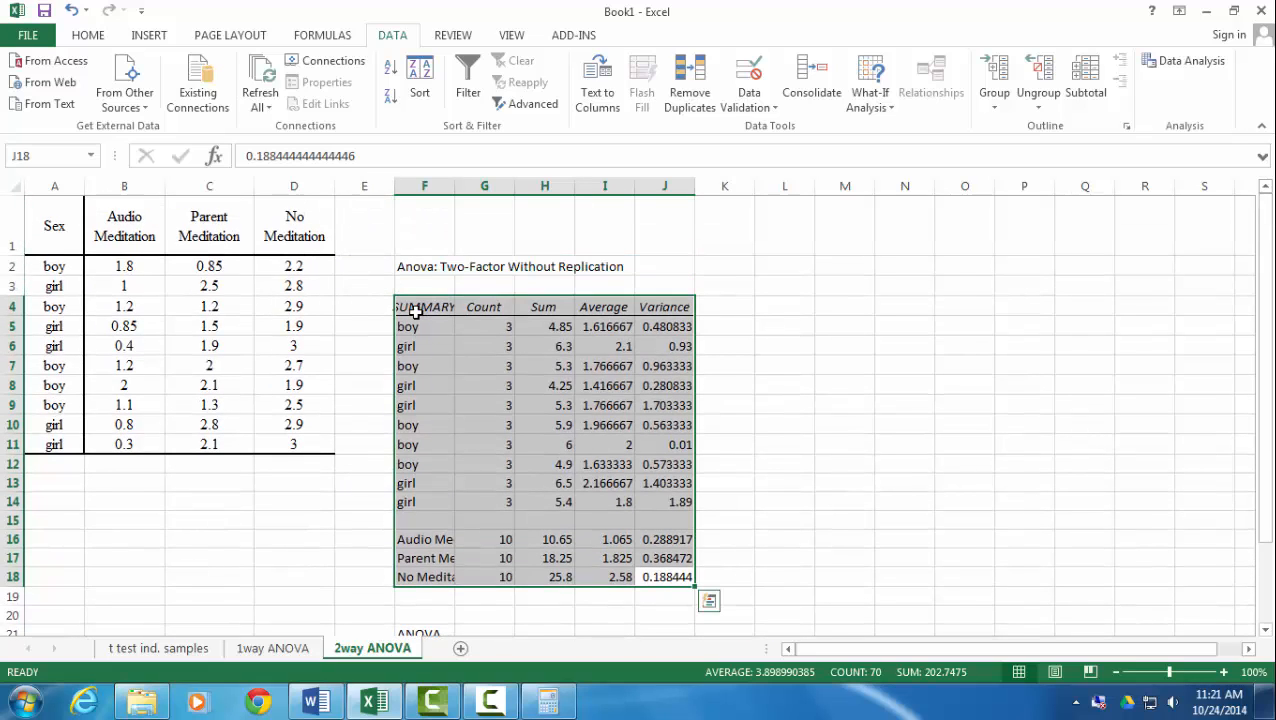
key("Delete")
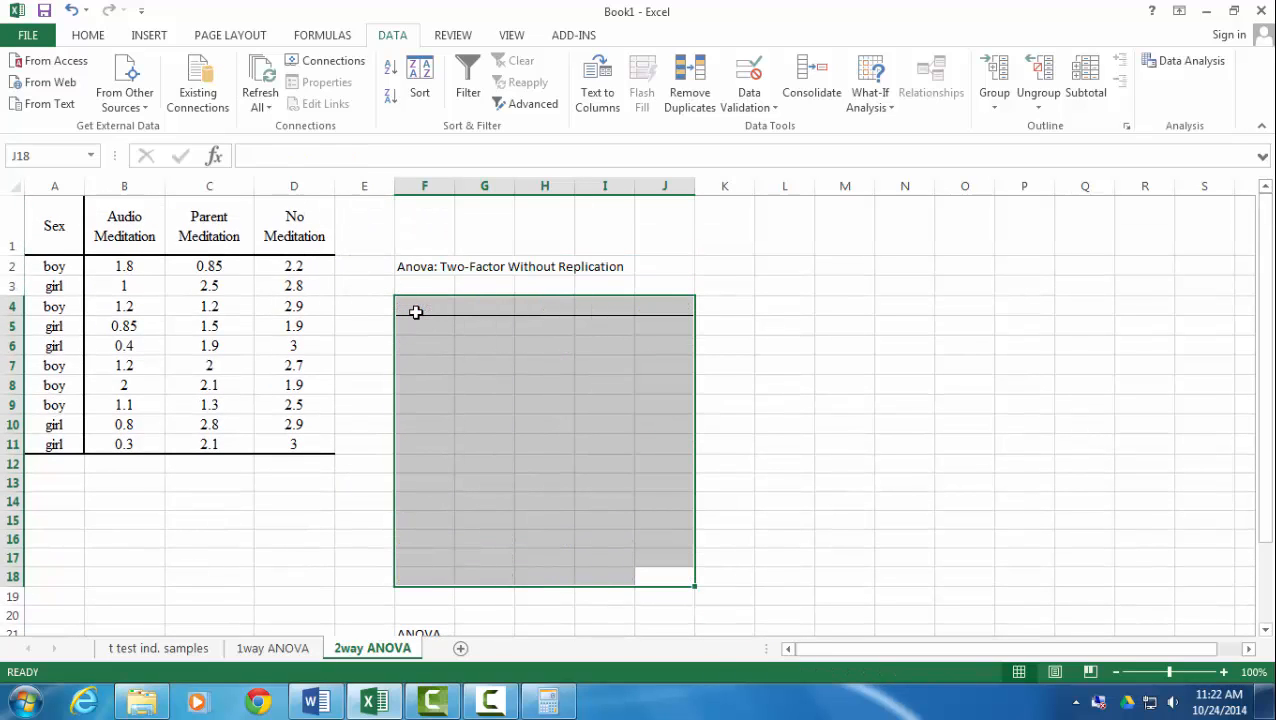
Step: Delete the emptied cells F4:J18, shifting the cells below up
scroll(565, 382, "down", 3)
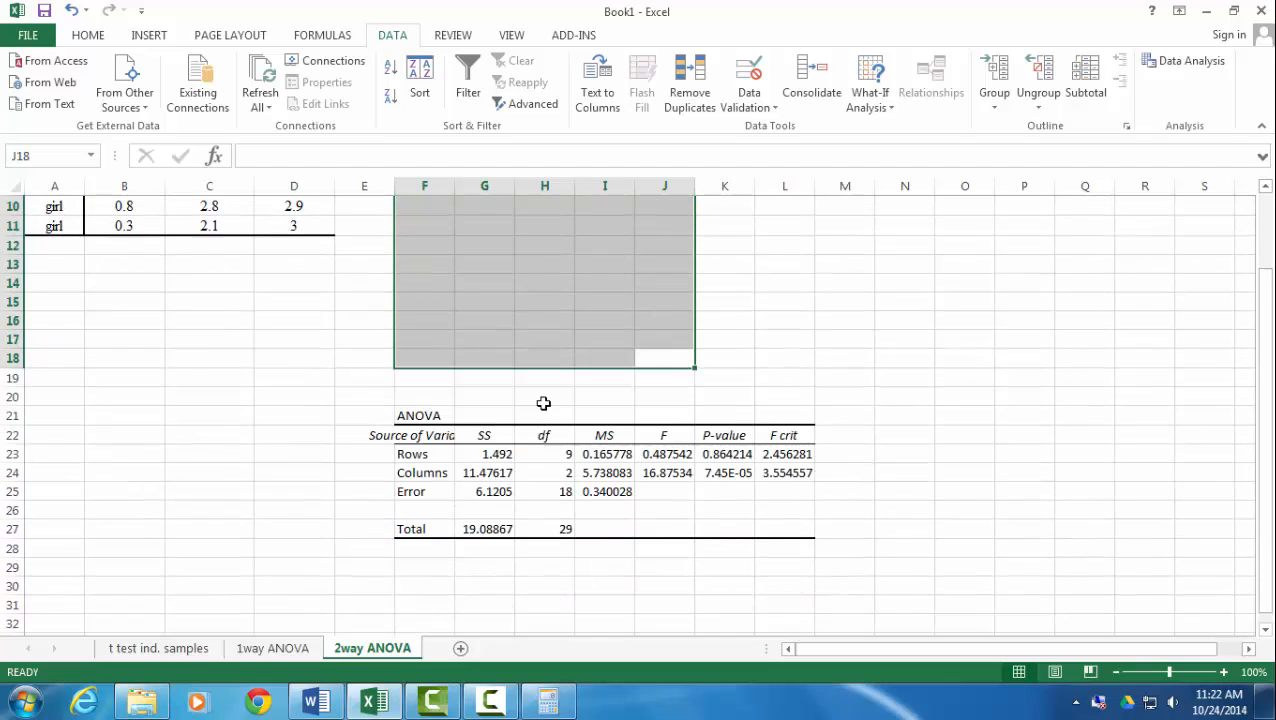
scroll(576, 390, "up", 3)
right_click(573, 405)
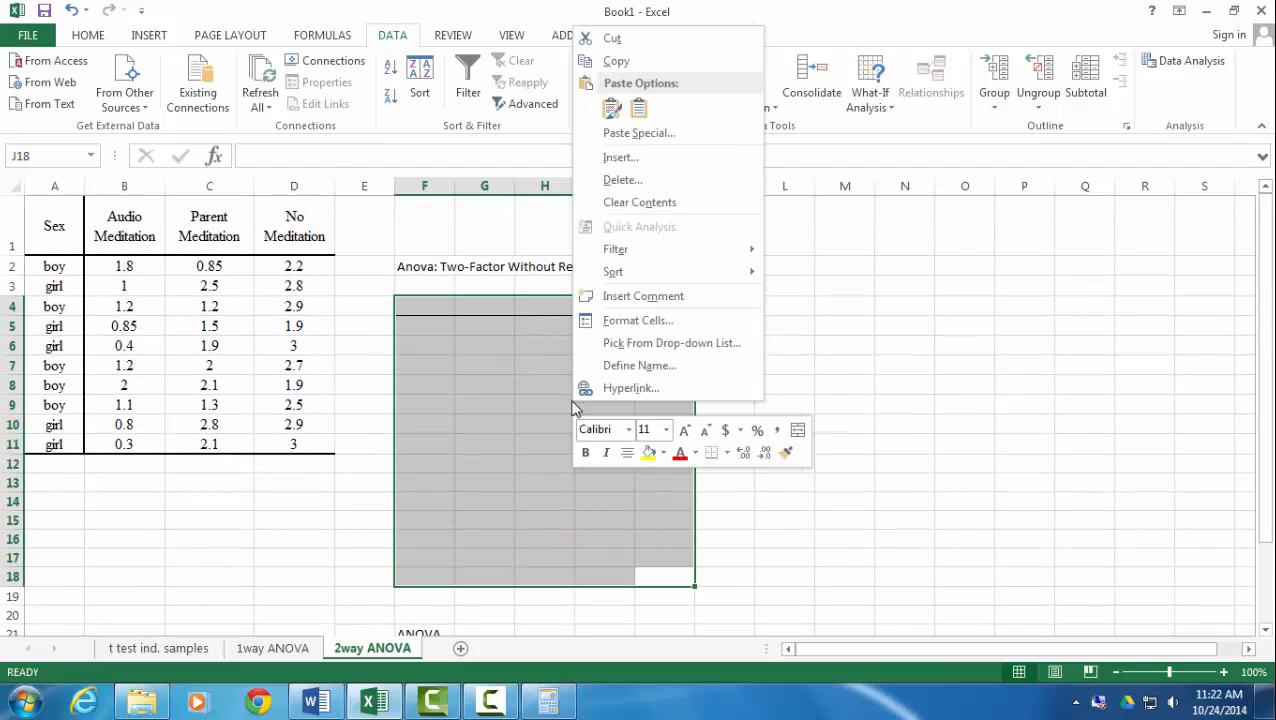
left_click(628, 180)
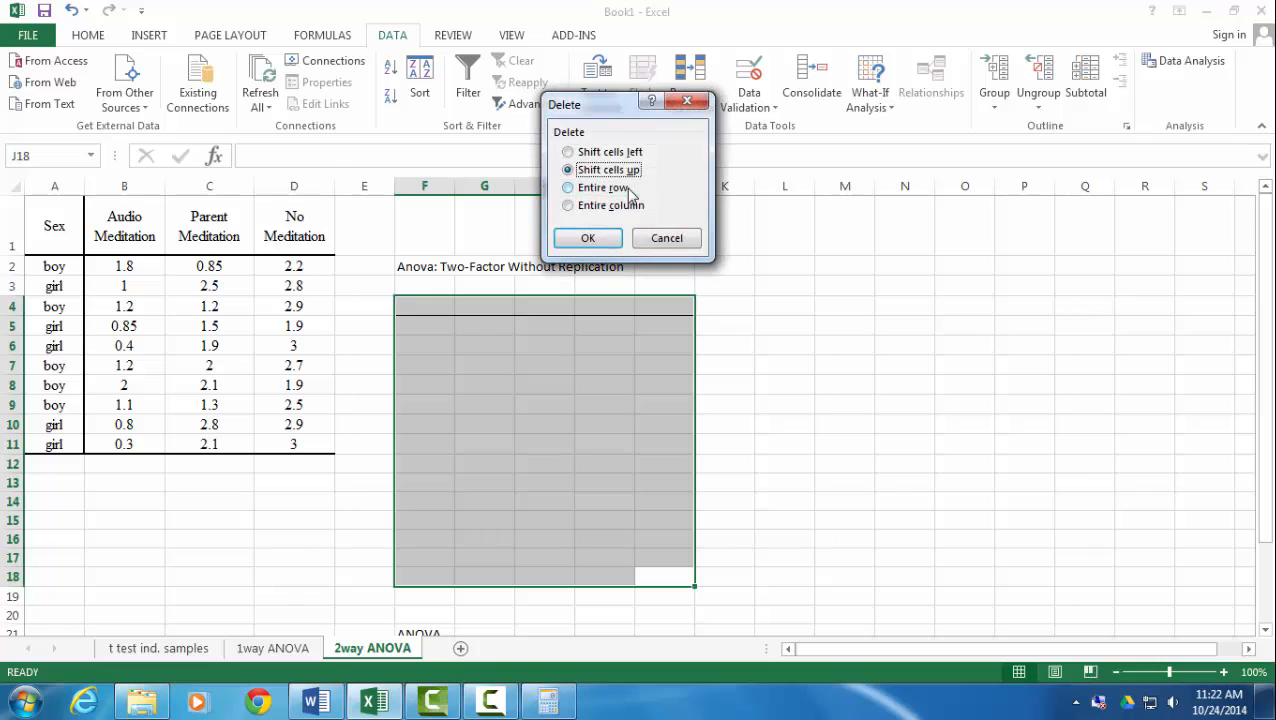
left_click(598, 240)
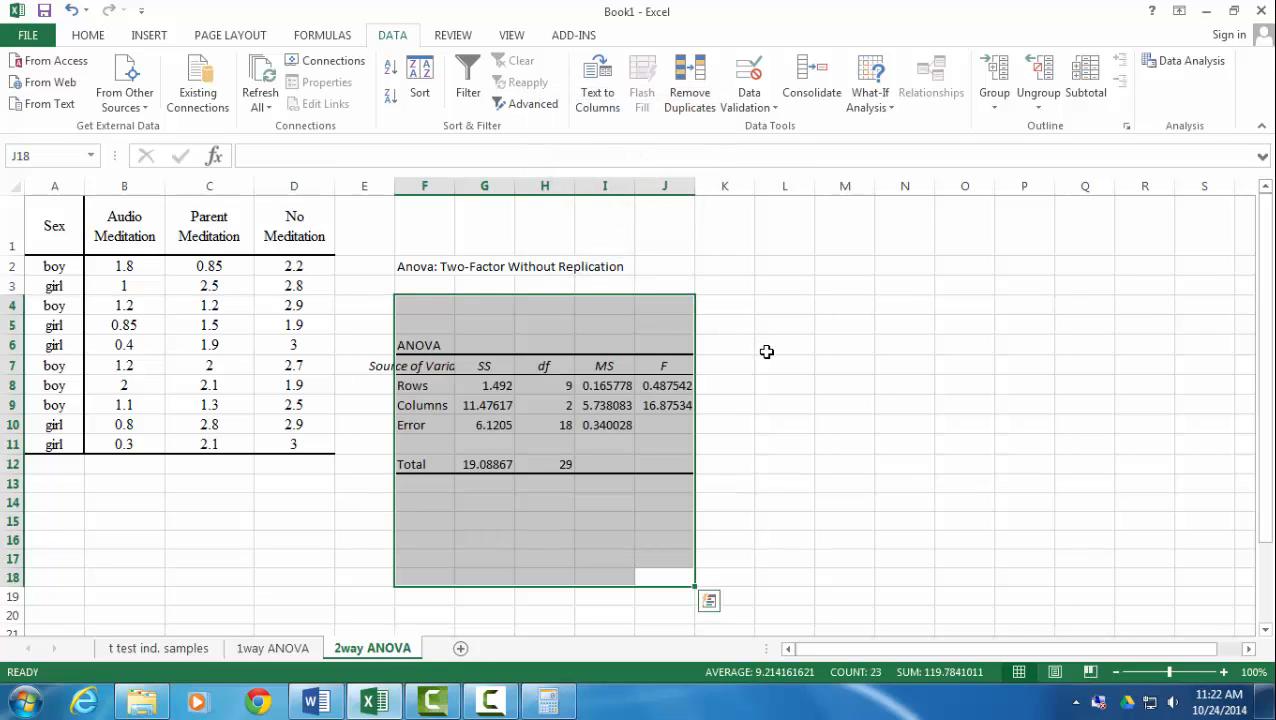
left_click(769, 404)
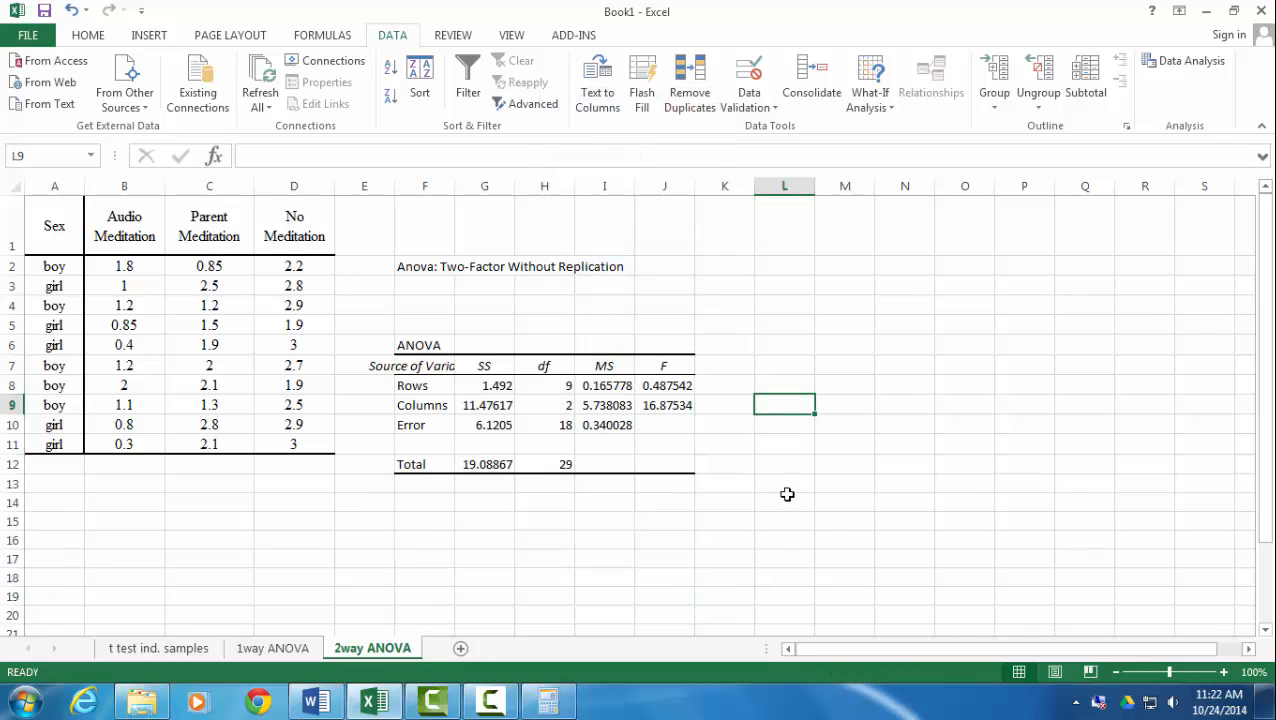
Step: Format the ANOVA figures in G8:J12 as Number with 3 decimal places
left_click_drag(490, 390, 660, 461)
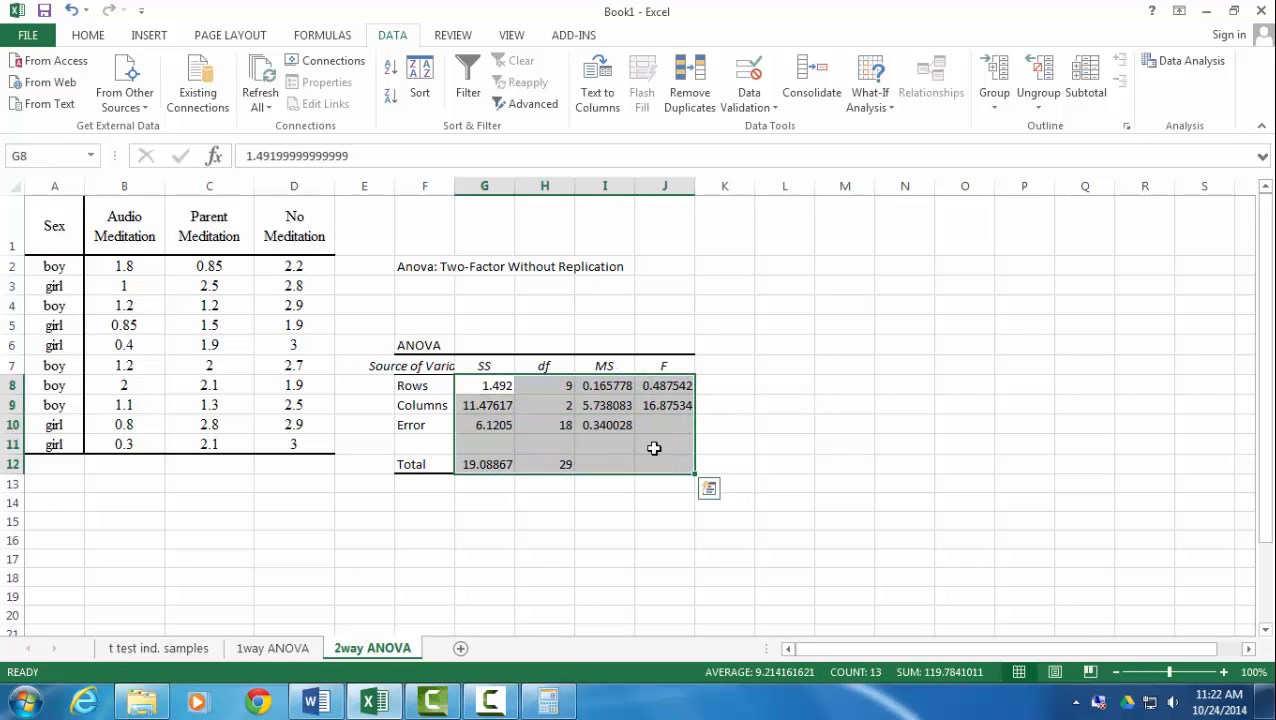
right_click(654, 447)
left_click(720, 368)
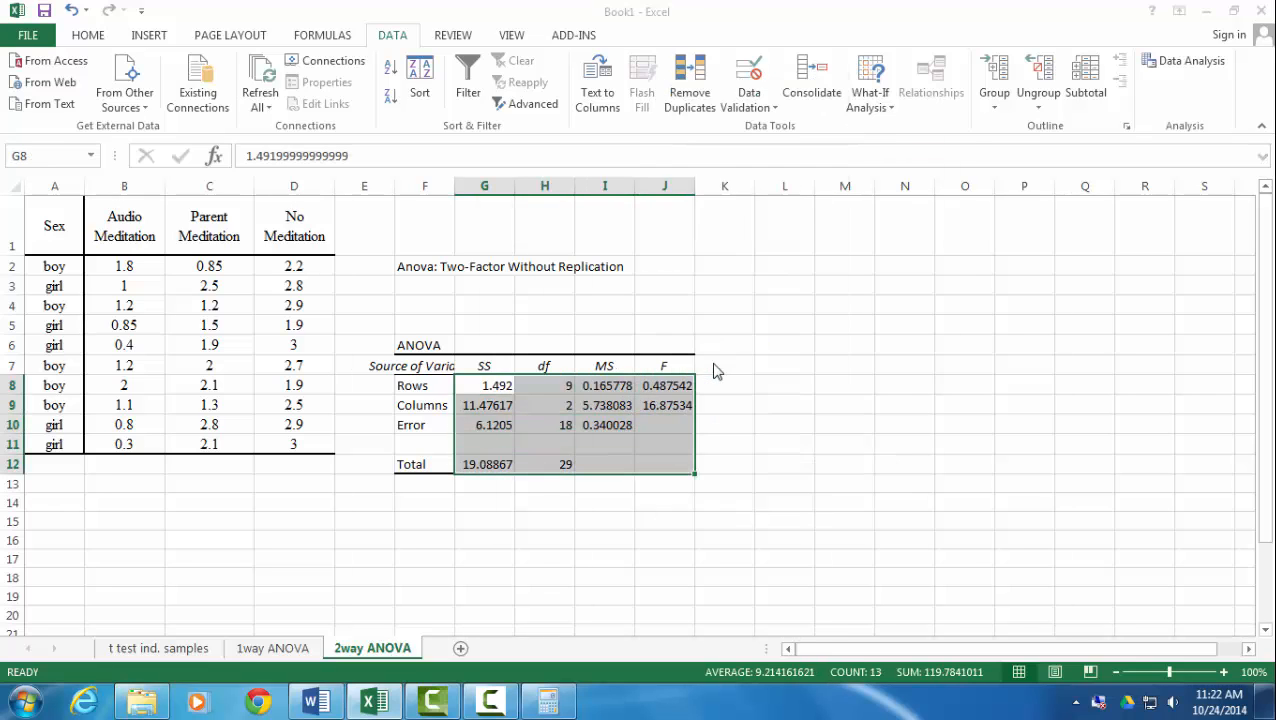
left_click(505, 232)
left_click(731, 257)
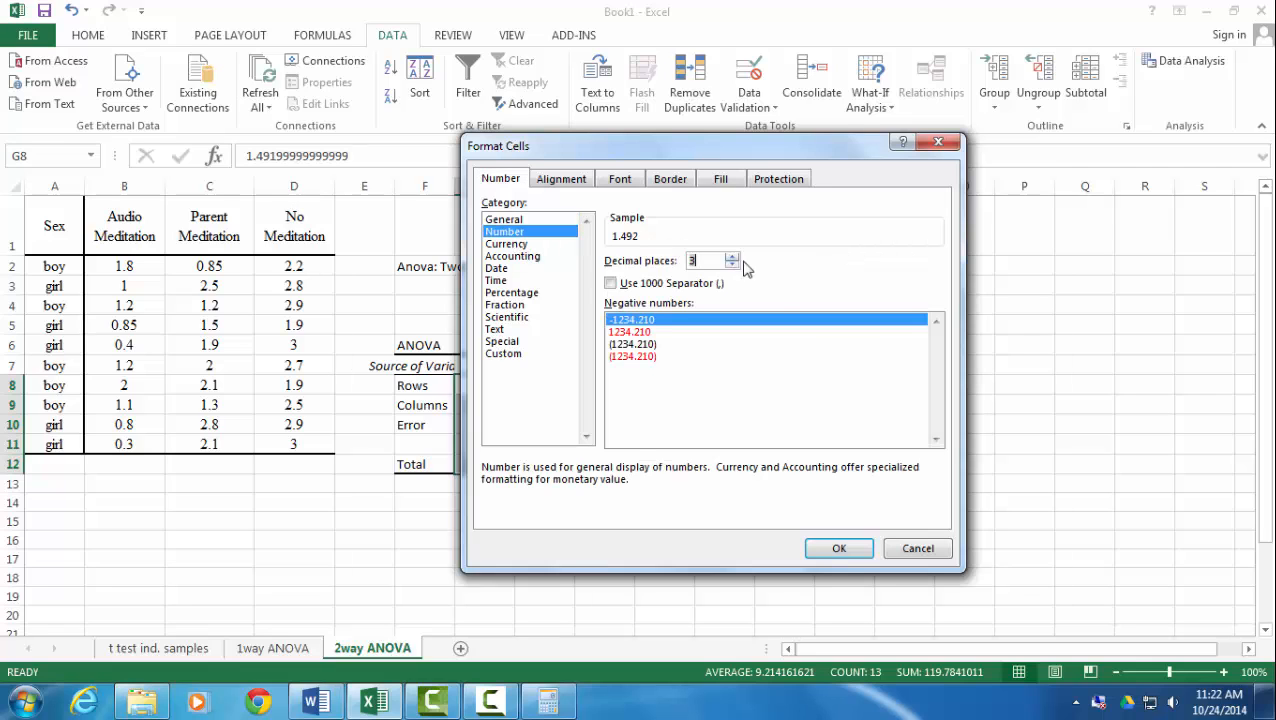
left_click(835, 548)
left_click(501, 519)
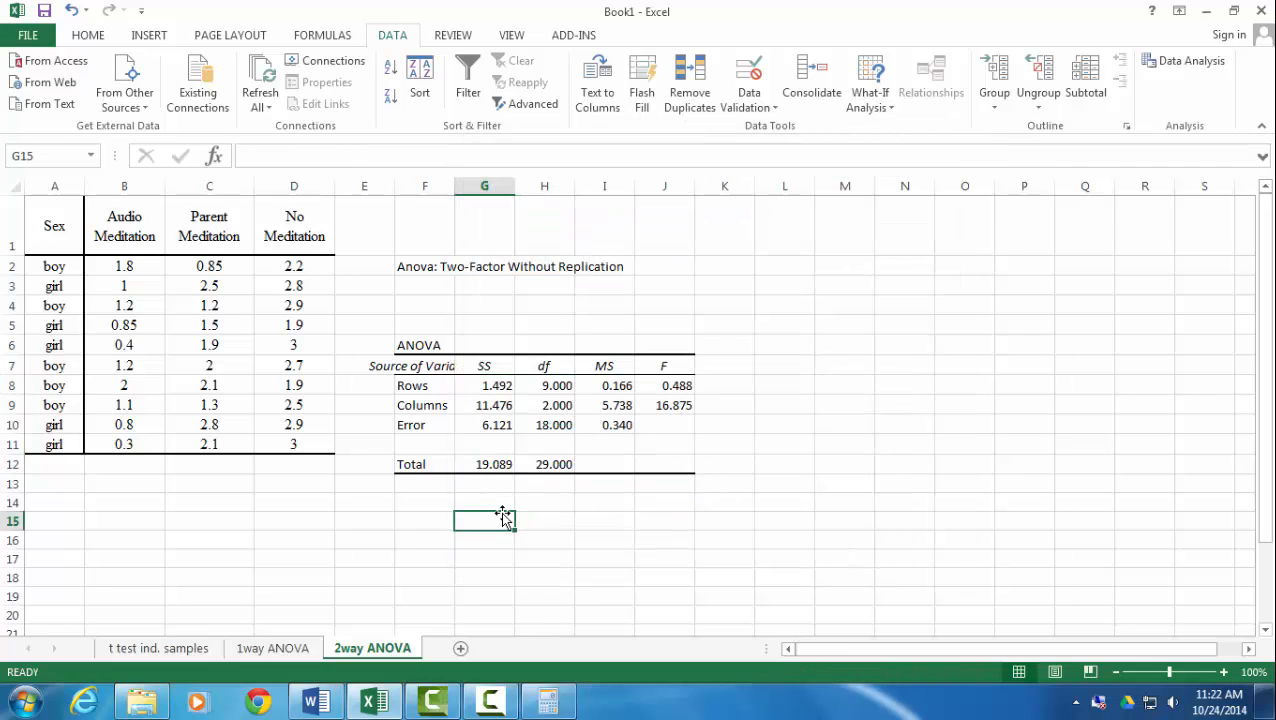
Step: Autofit column F to its contents and move the Anova: Two-Factor Without Replication title to cell F5
double_click(452, 186)
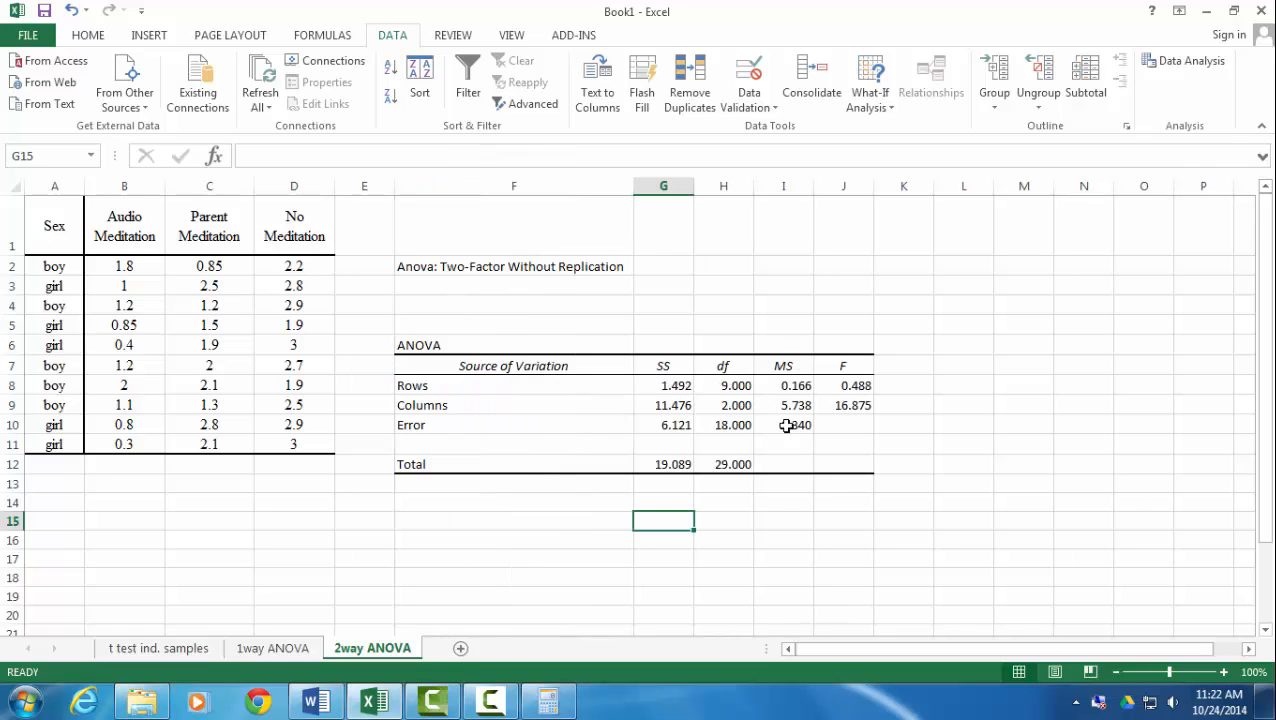
left_click(510, 268)
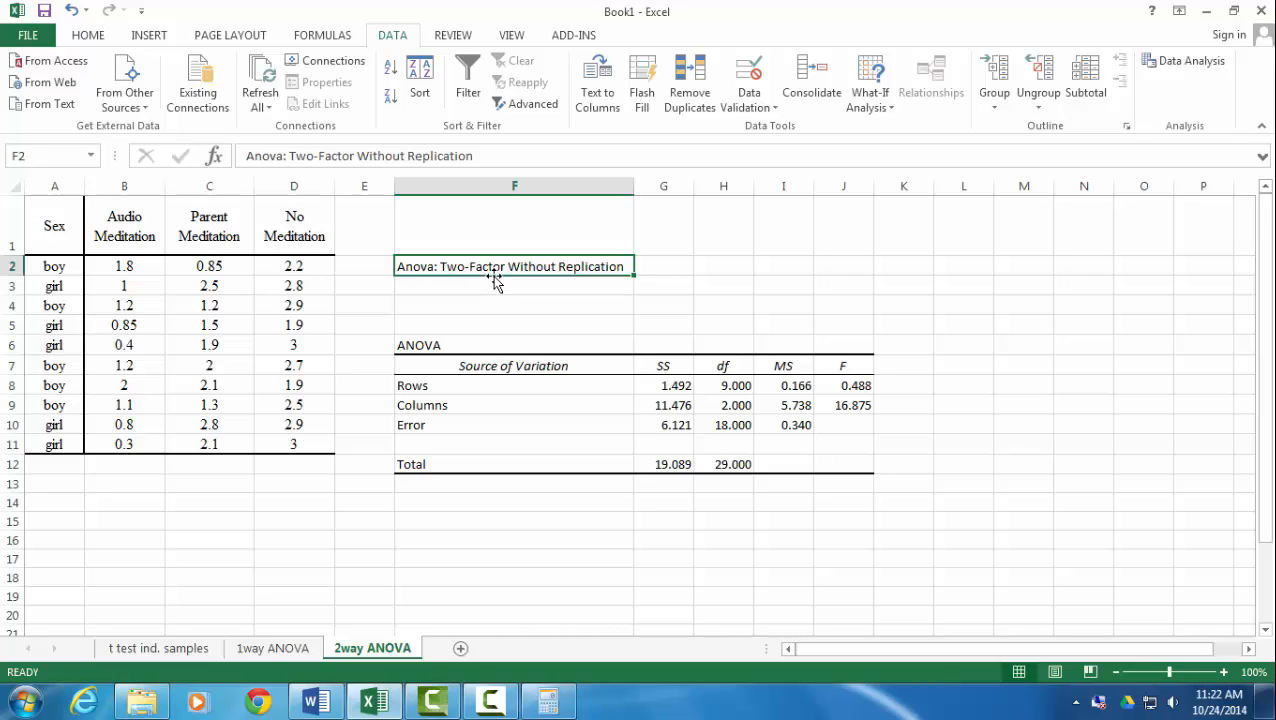
left_click_drag(493, 281, 508, 325)
left_click(599, 317)
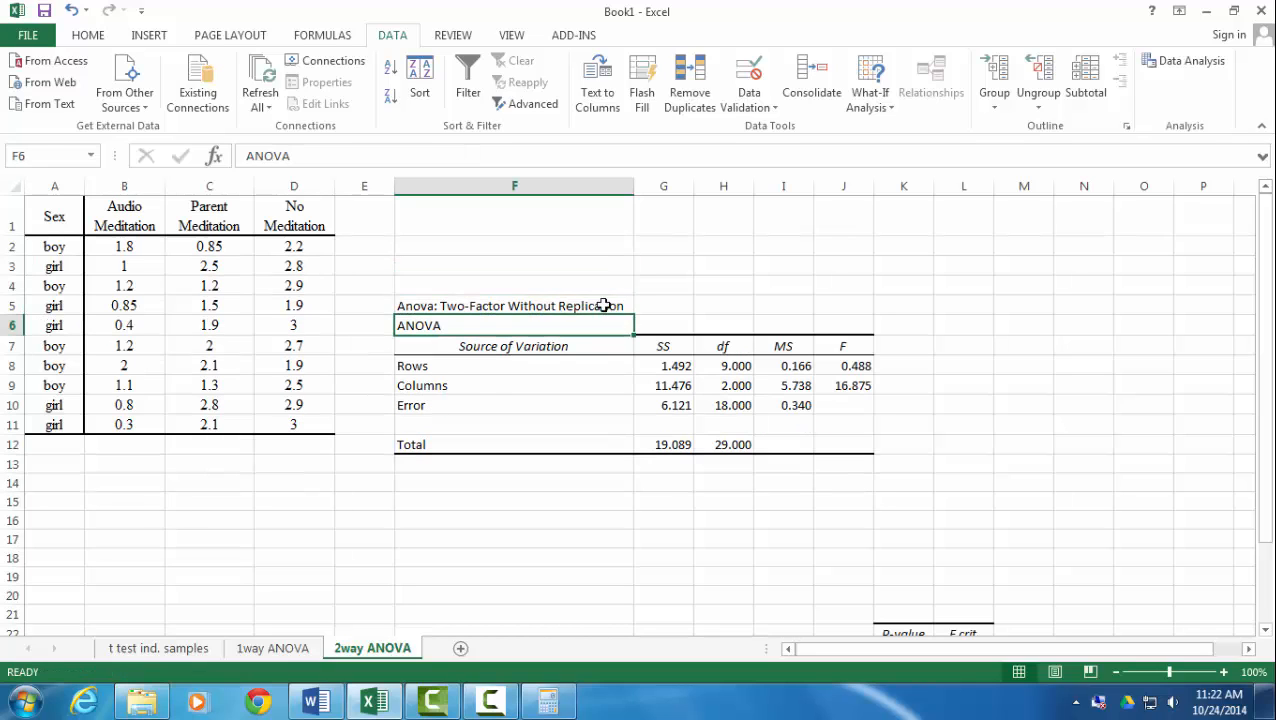
Step: Merge and center the ANOVA title across F5:J5, and autofit column F to its row labels
left_click_drag(605, 306, 842, 303)
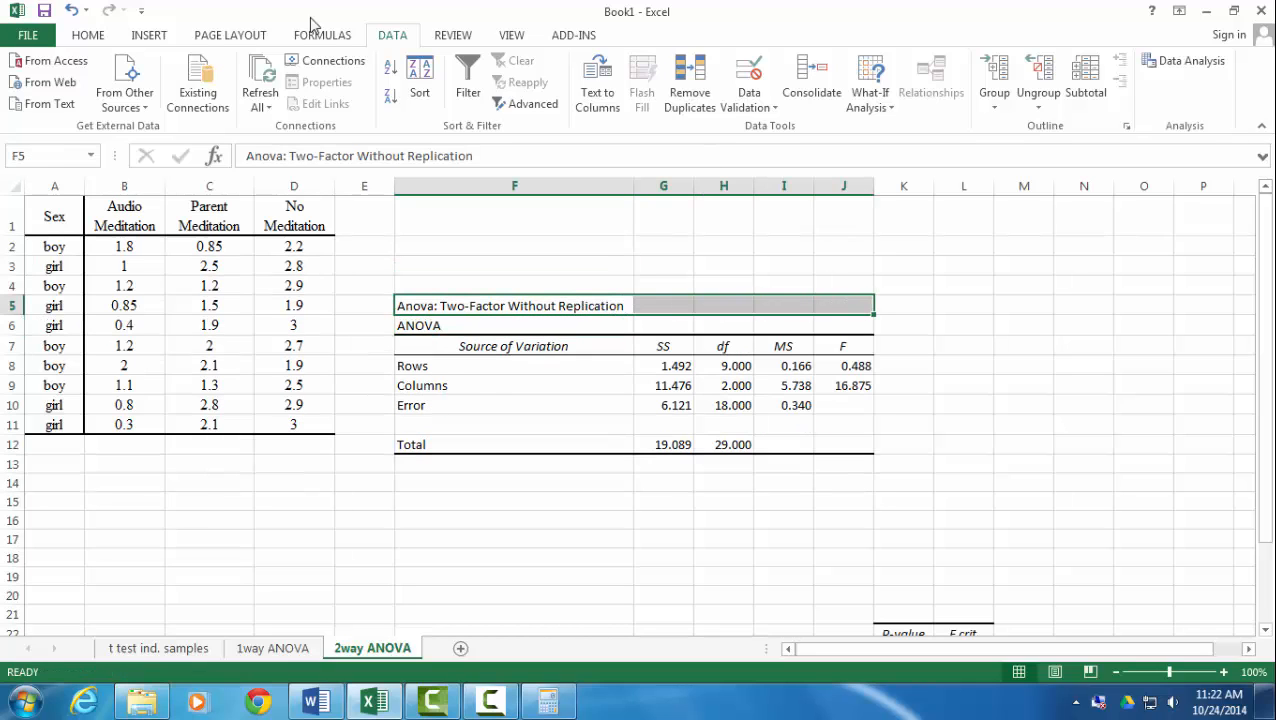
left_click(84, 36)
left_click(490, 97)
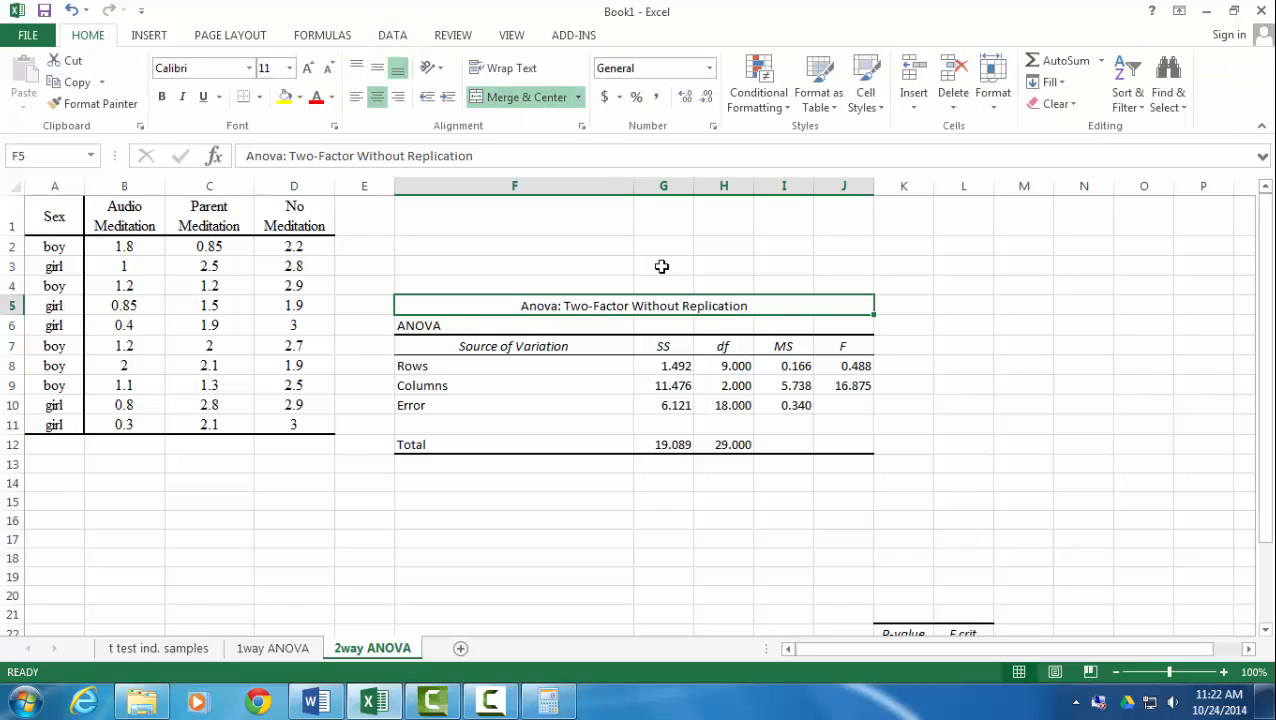
left_click(613, 492)
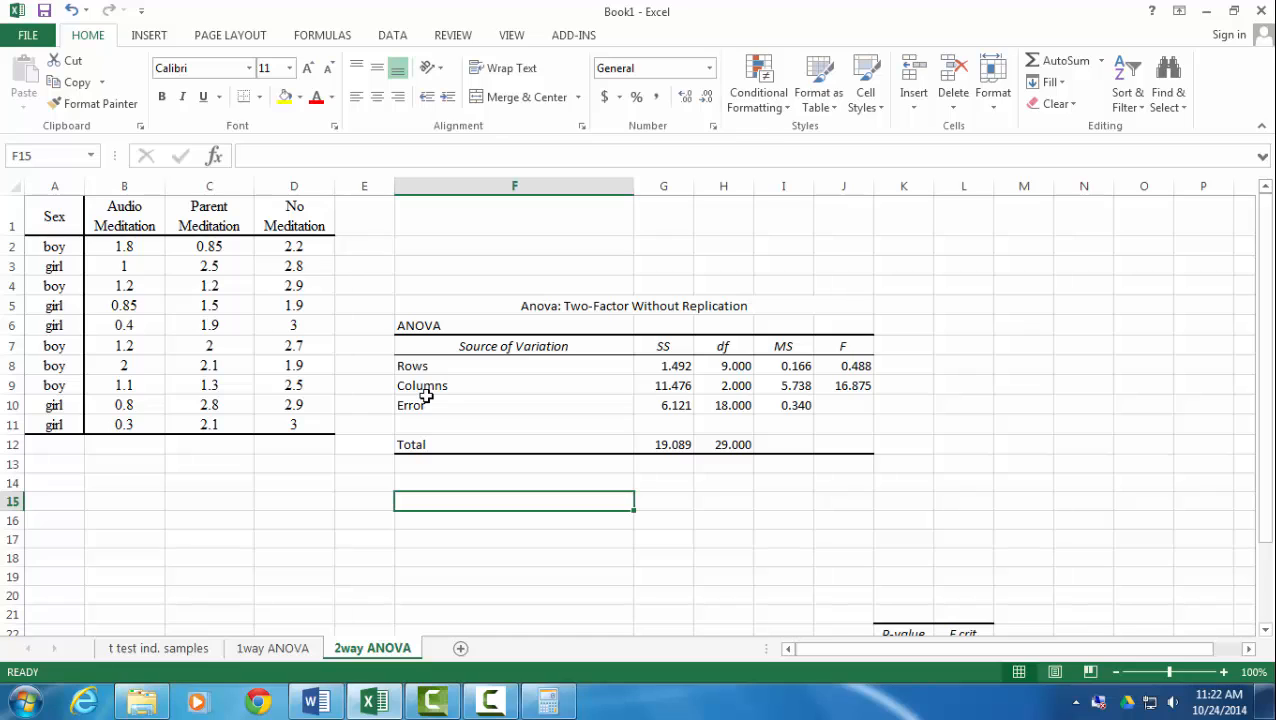
double_click(635, 186)
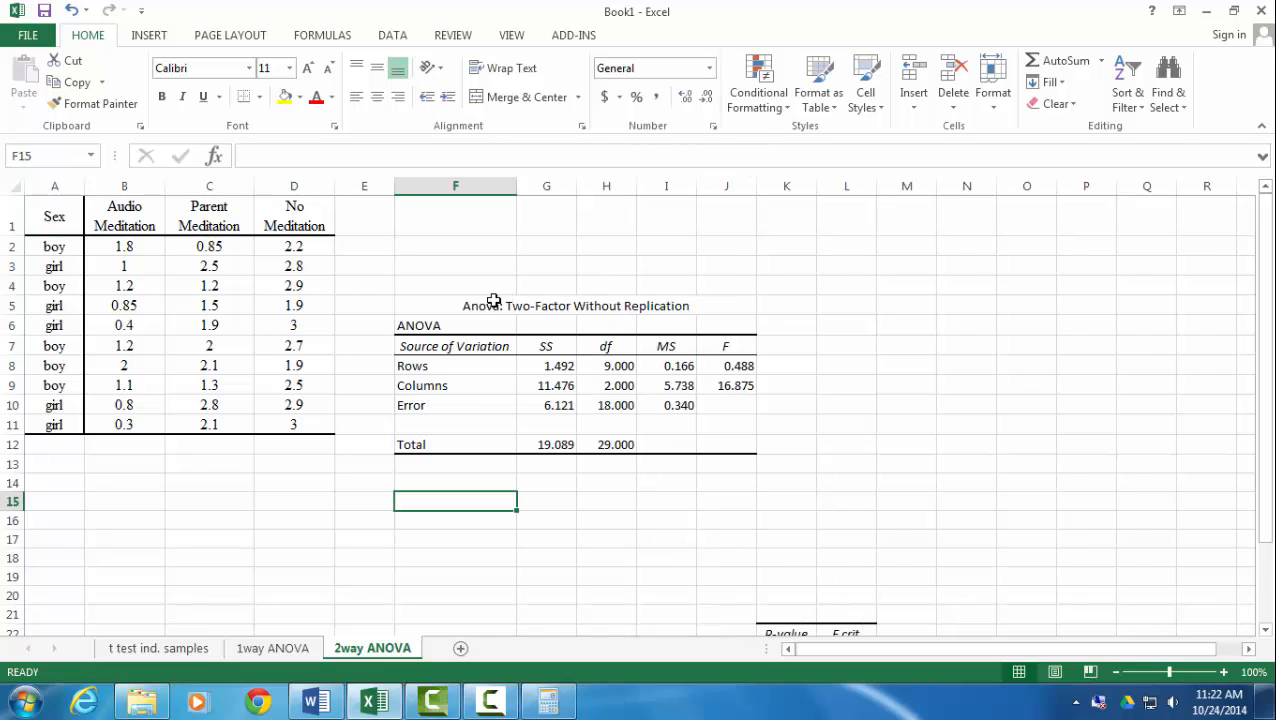
Step: Rename the Rows label in F8 to "Sex" and the Columns label in F9 to "Meditation"
left_click(418, 368)
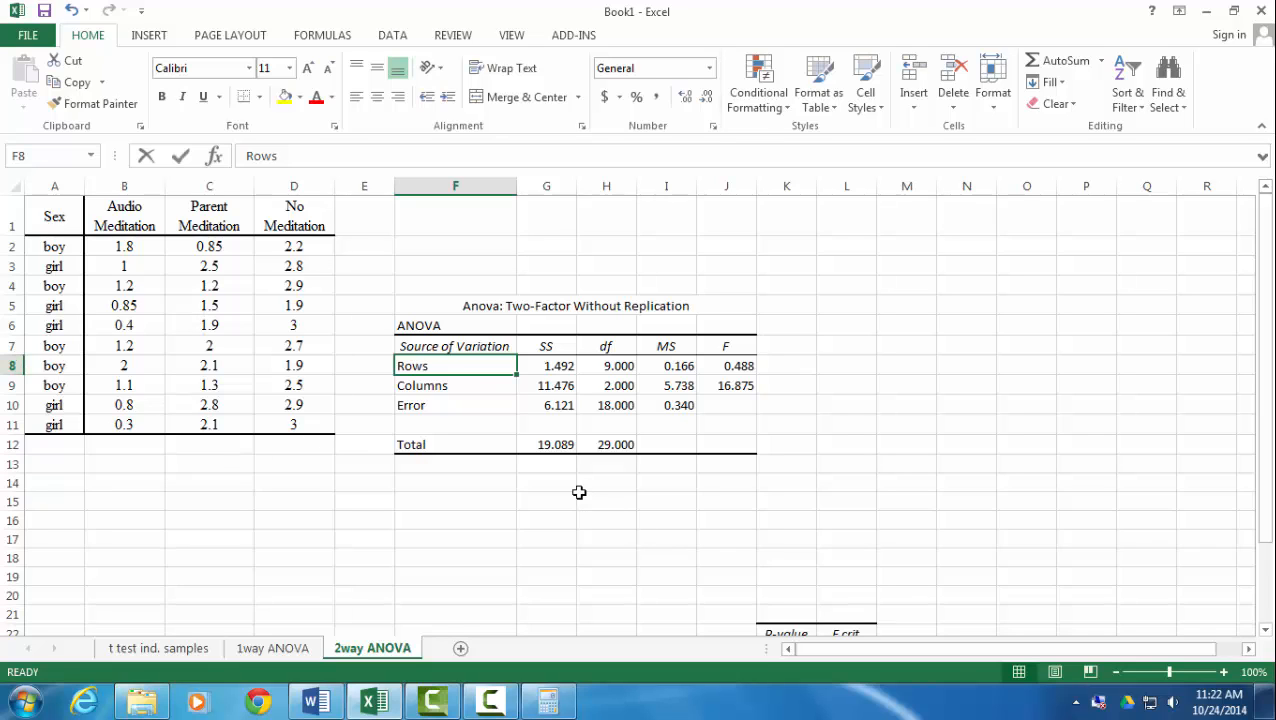
type("Sex")
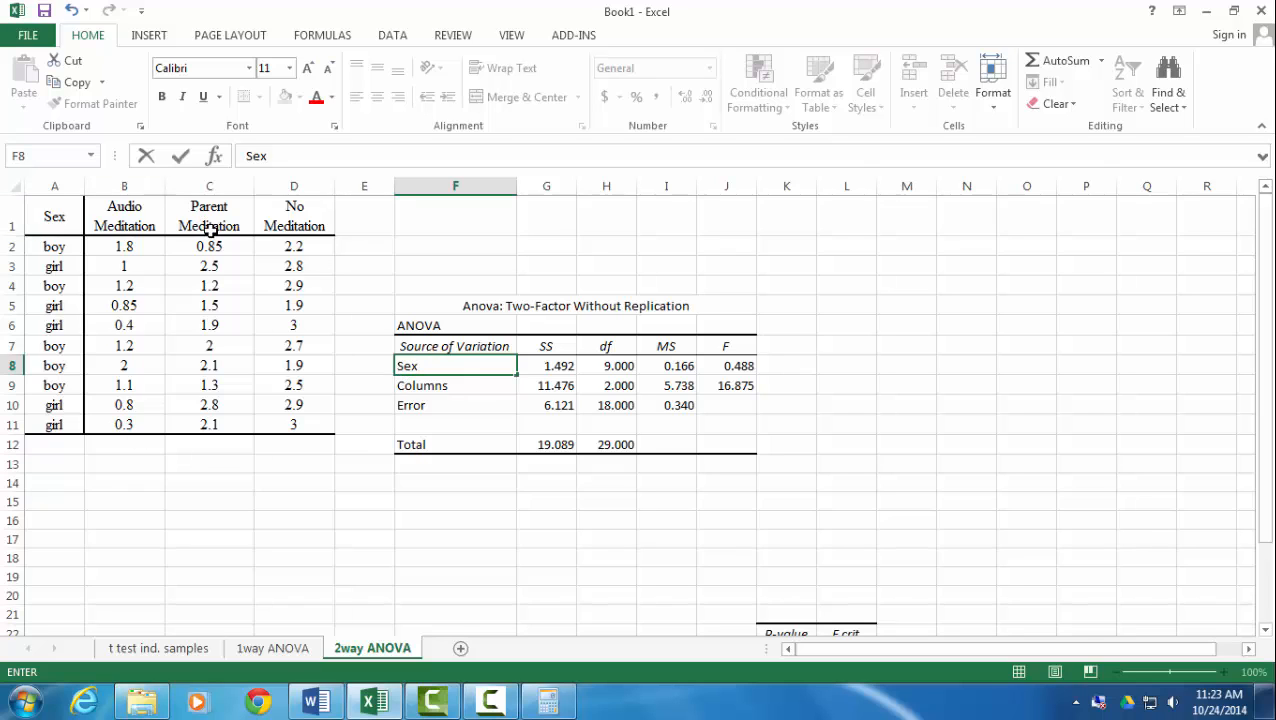
left_click(440, 386)
type("Med")
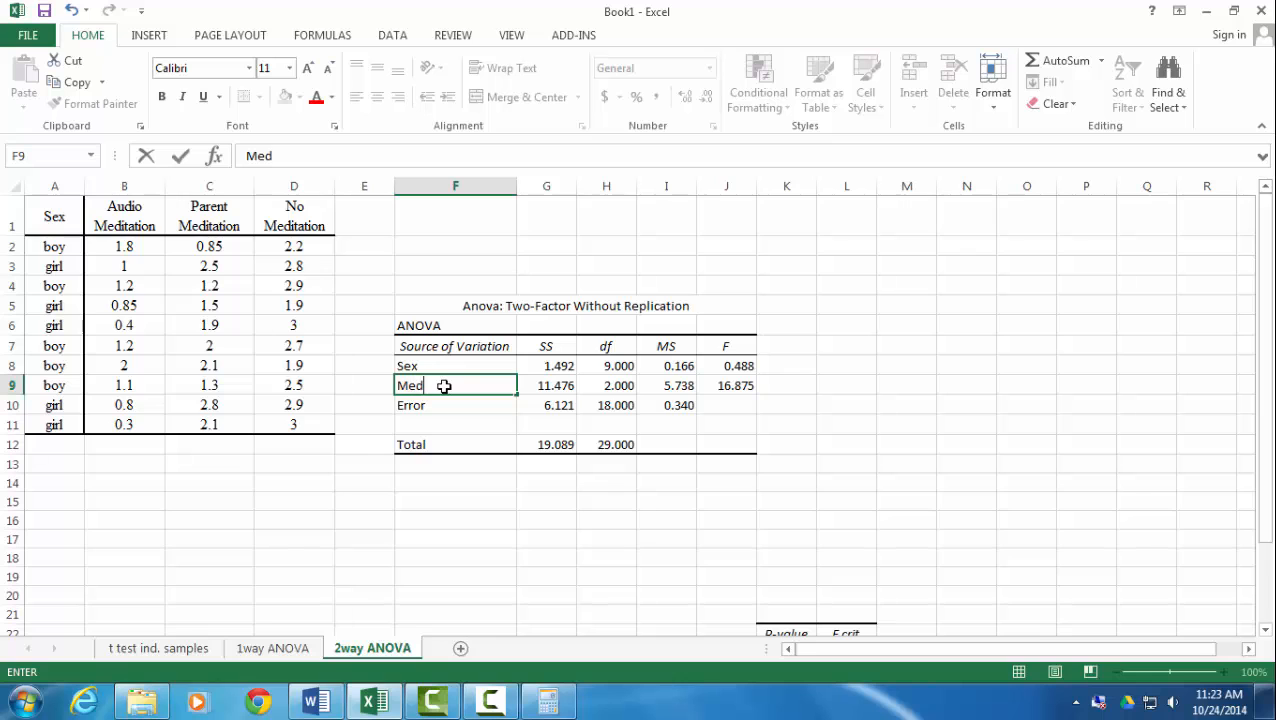
type("itation")
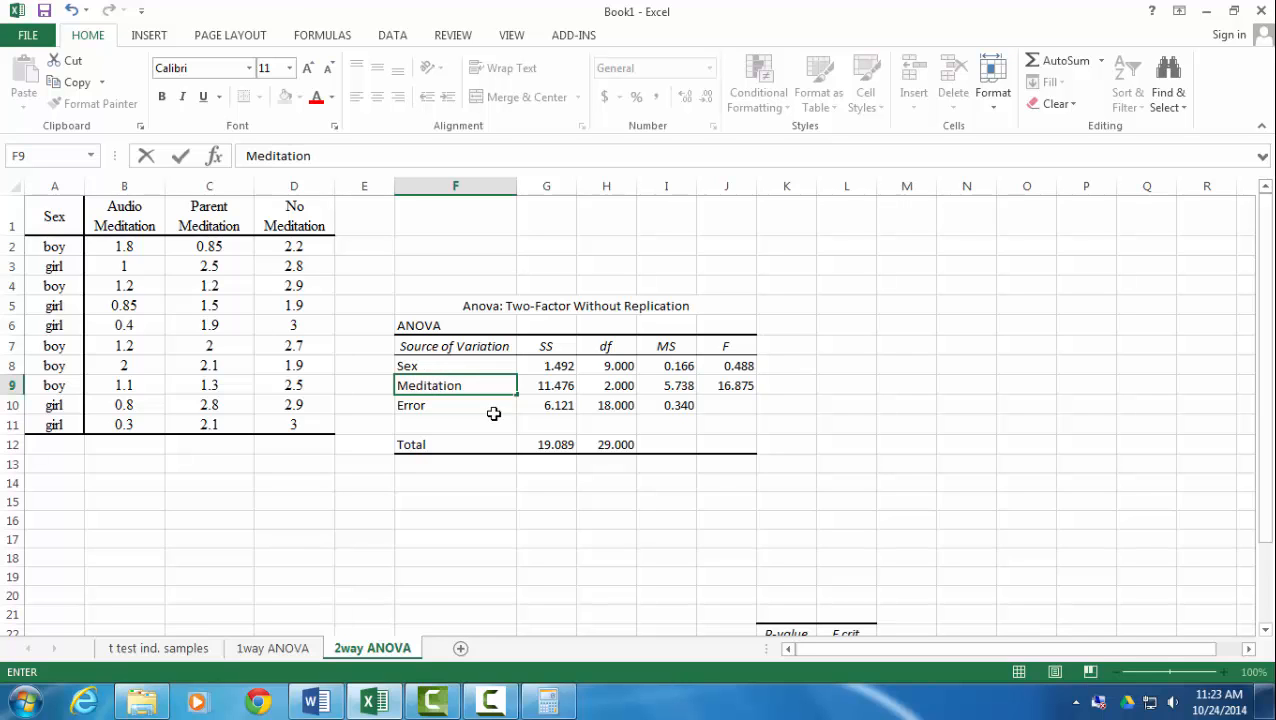
left_click(688, 533)
Step: Move the P-value and F crit block from K22:L24 up beside the ANOVA table, starting at K7
scroll(789, 531, "down", 1)
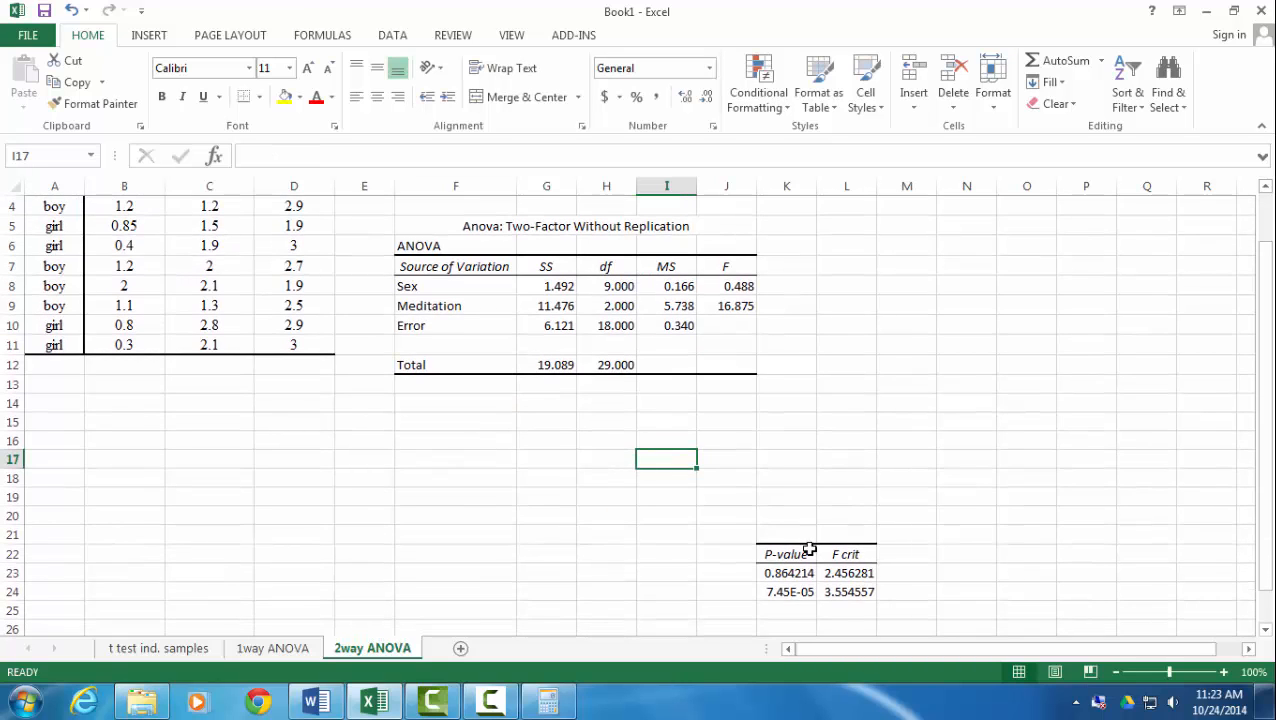
left_click_drag(790, 555, 862, 598)
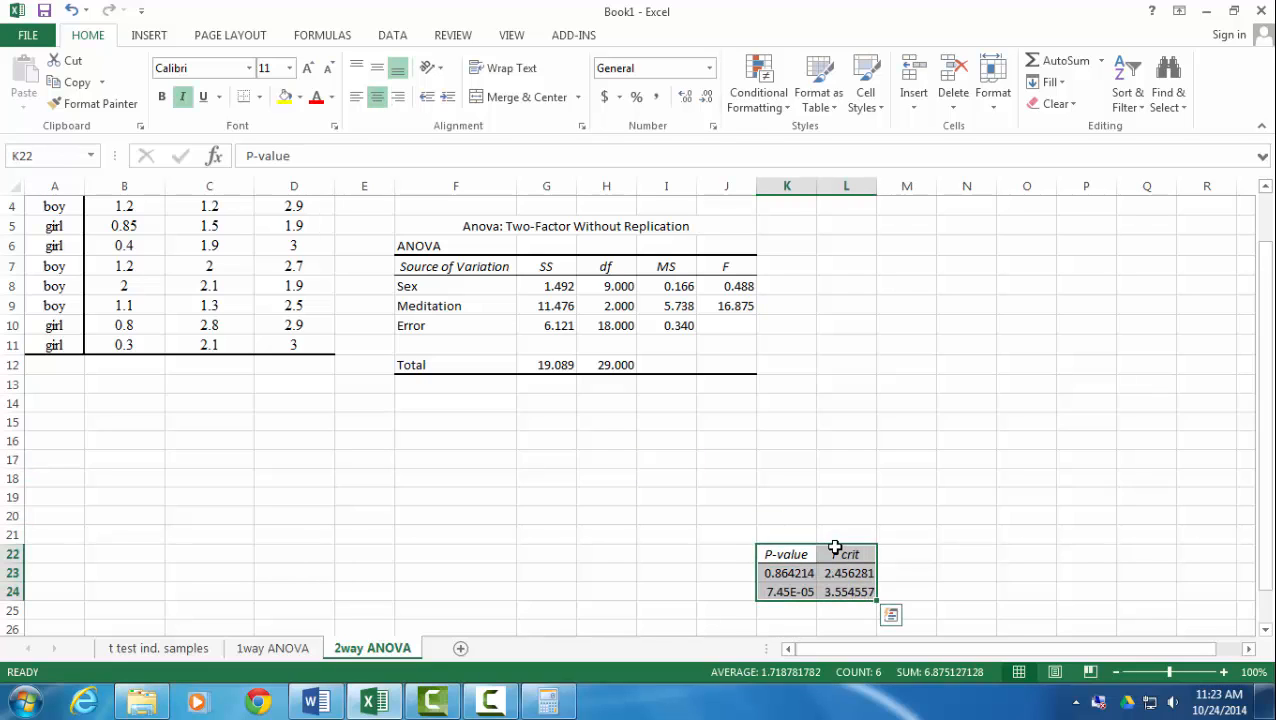
left_click_drag(836, 545, 853, 259)
left_click(803, 298)
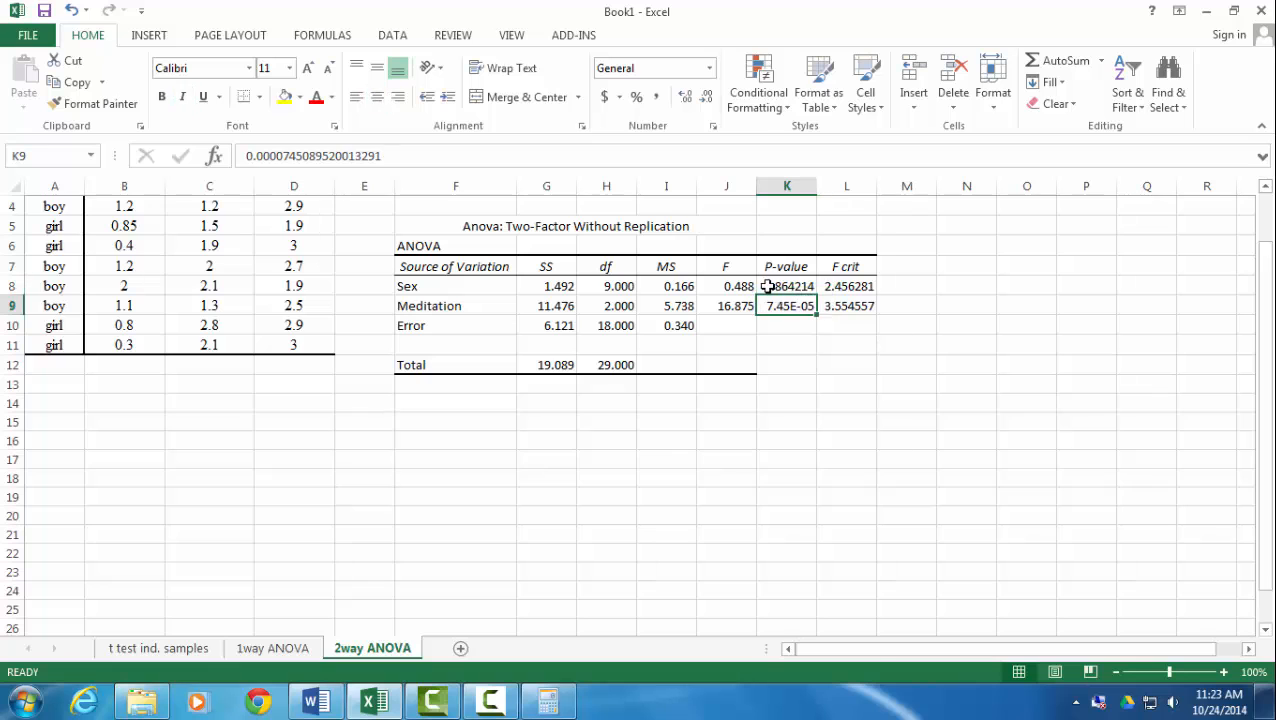
Step: Format the P-value and F crit figures in K8:L9 as Number with 3 decimal places
left_click_drag(769, 287, 848, 296)
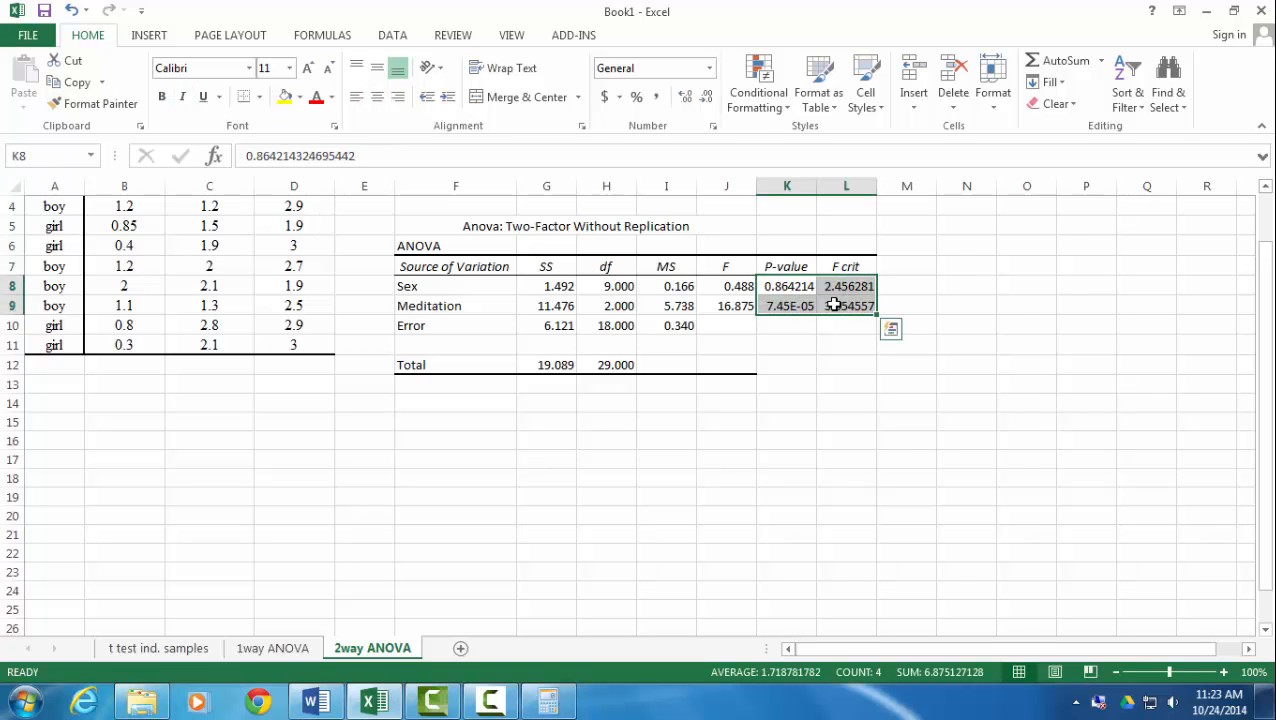
right_click(834, 306)
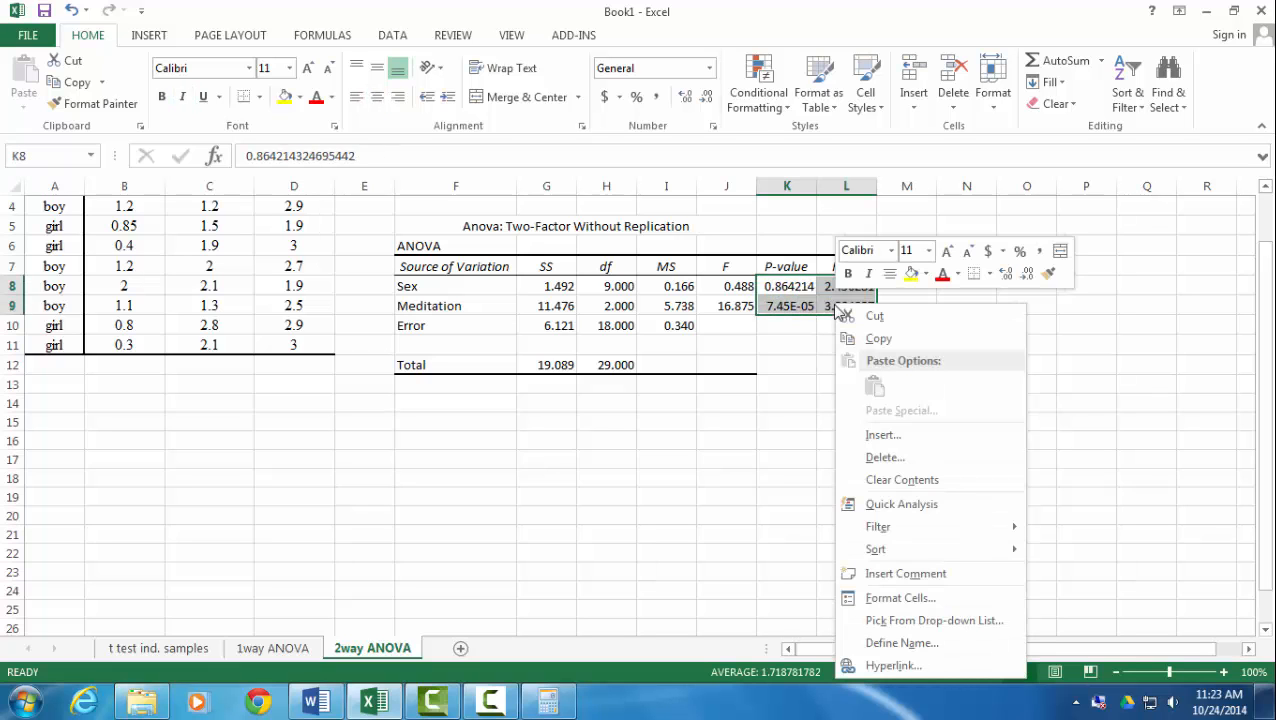
left_click(900, 598)
left_click(714, 346)
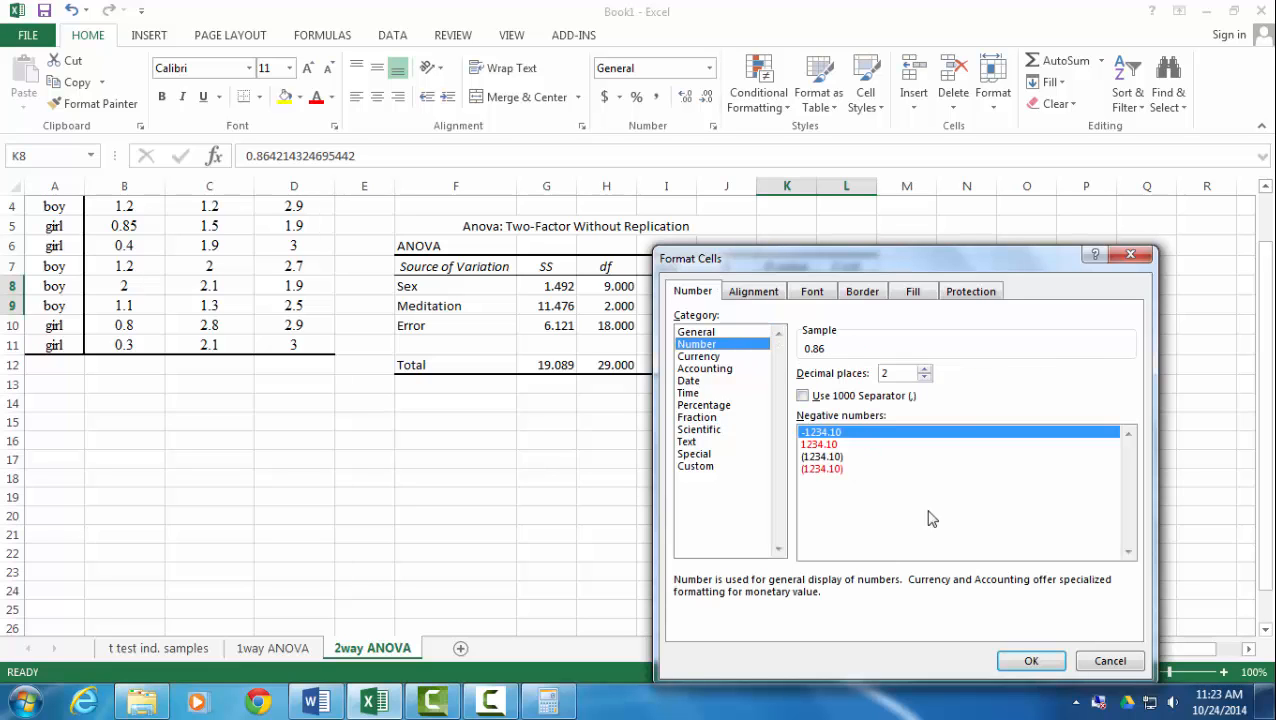
left_click(927, 368)
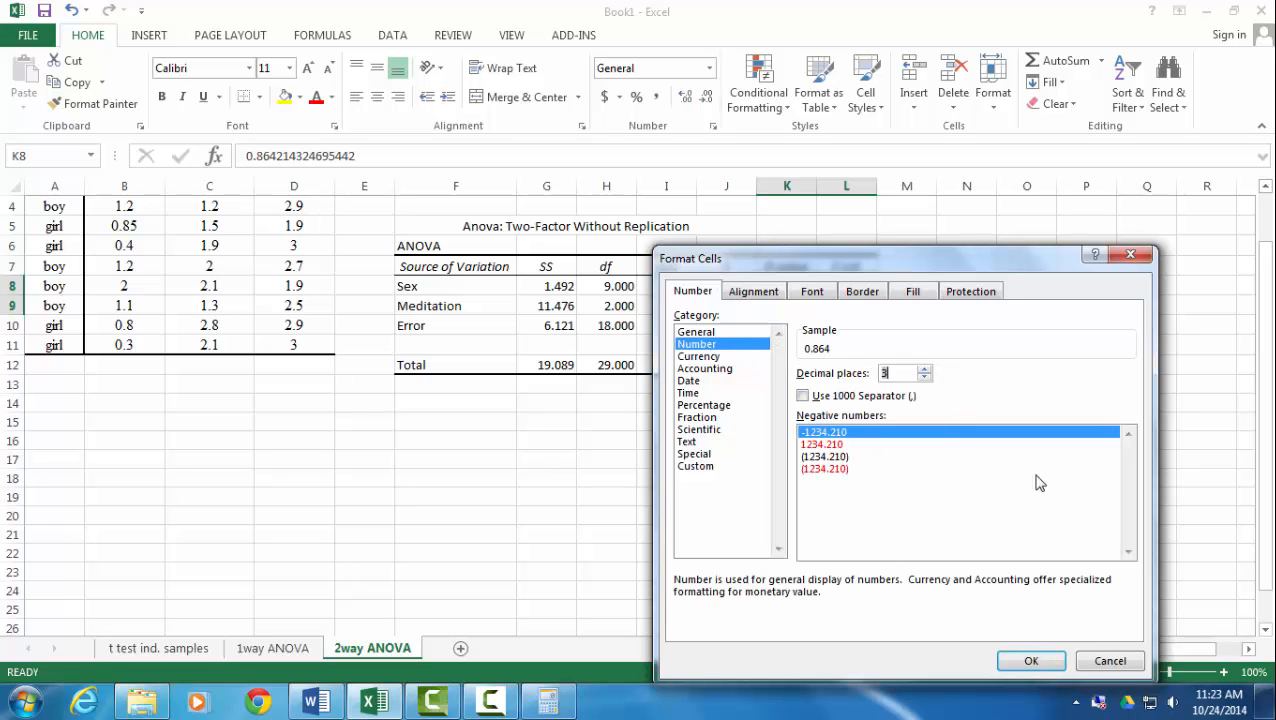
left_click(1031, 661)
left_click(587, 440)
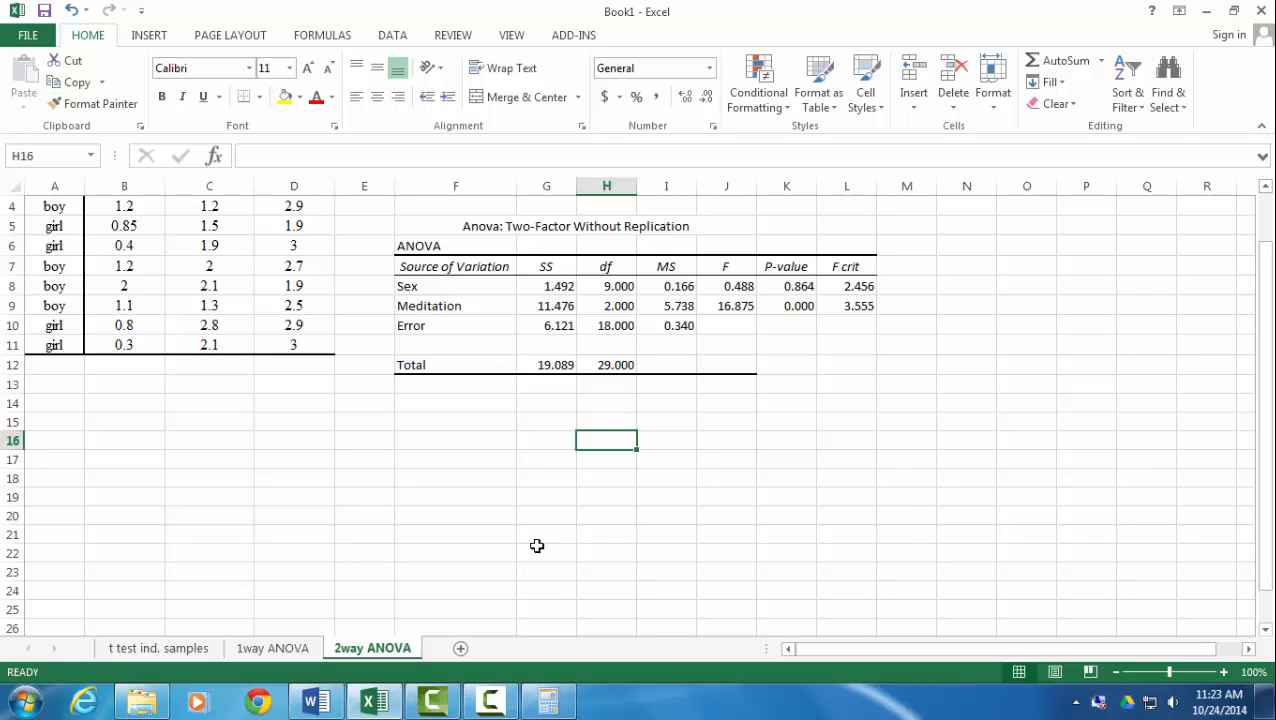
Step: Copy the two-way ANOVA table F5:L12 and paste it as a picture under question 3a in the Excel Assignment 3 Word document
left_click_drag(458, 228, 838, 378)
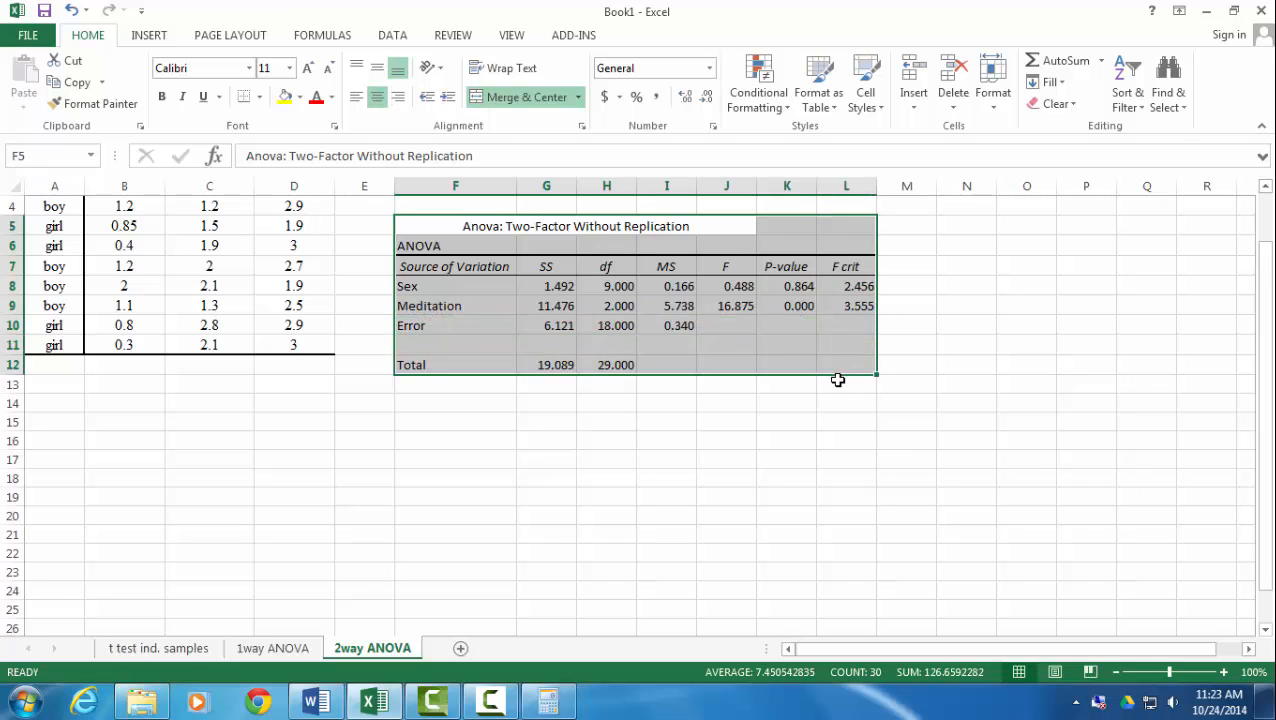
key("ctrl+c")
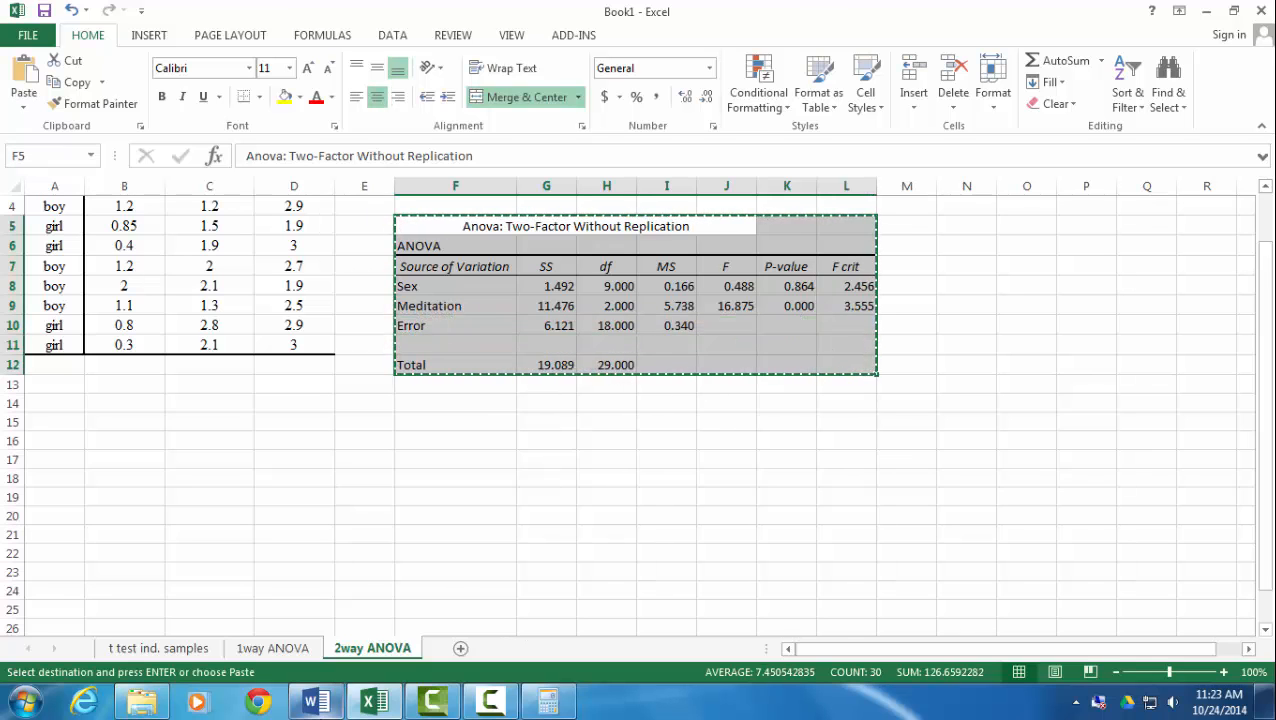
left_click(316, 703)
scroll(400, 430, "down", 3)
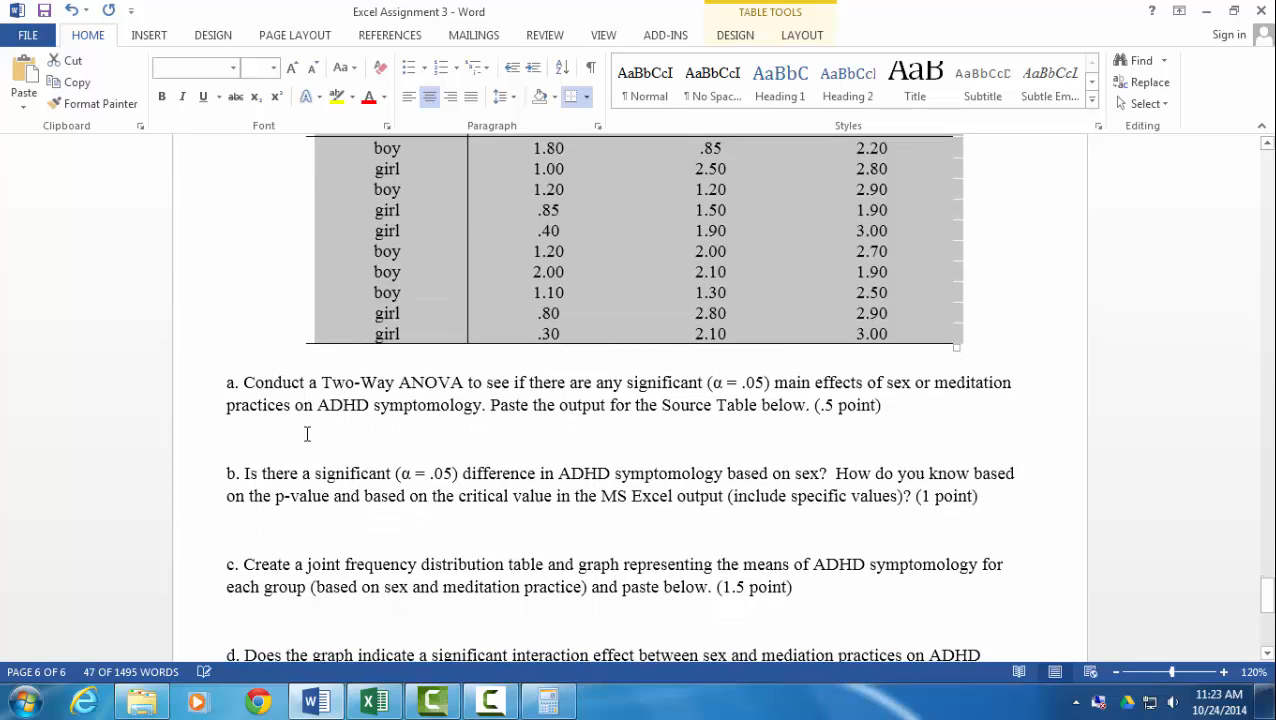
left_click(307, 433)
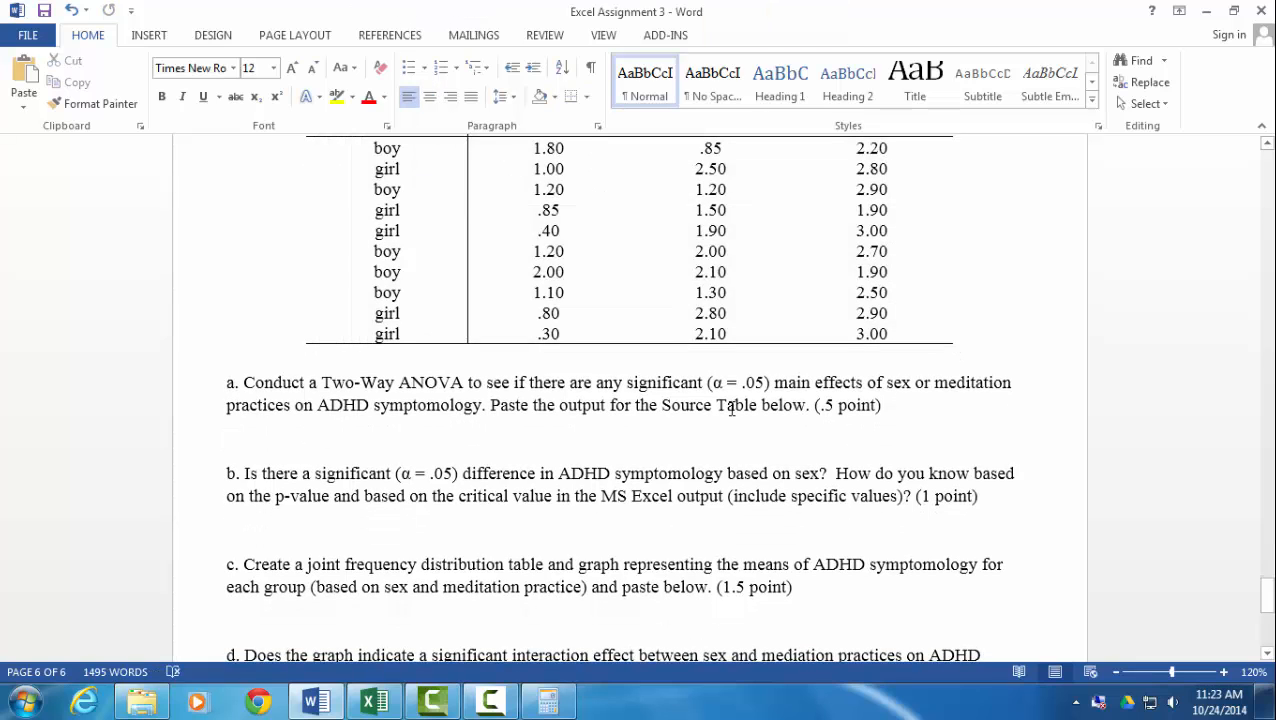
key("ctrl+v")
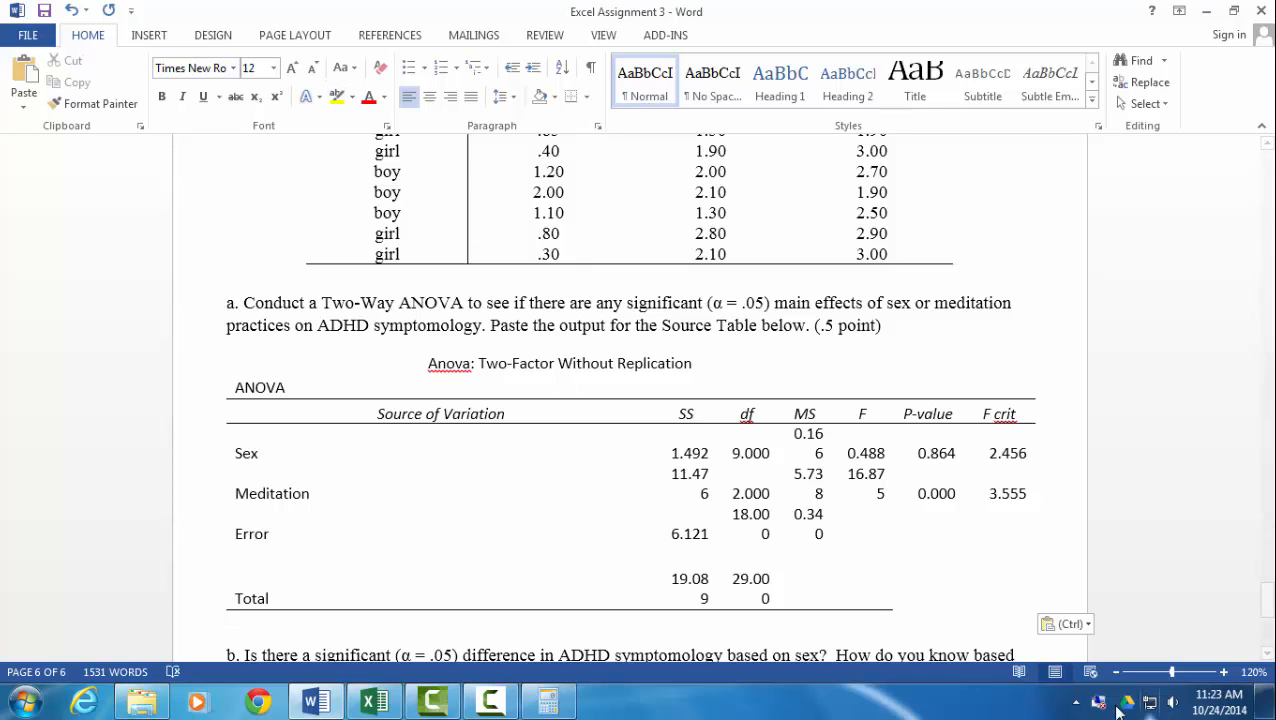
left_click(1064, 624)
left_click(1166, 575)
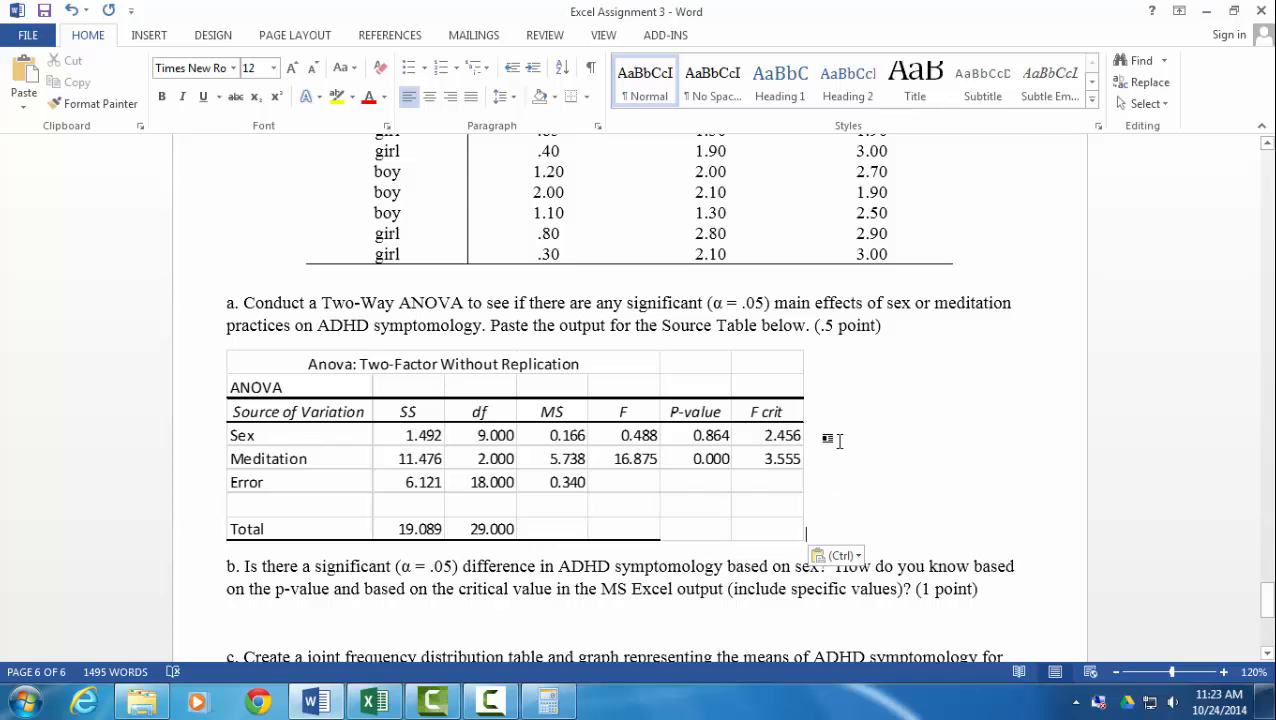
Step: Review the earlier one-way ANOVA answers, the pasted two-way ANOVA table and questions 3b to 3d in the assignment
scroll(841, 548, "down", 1)
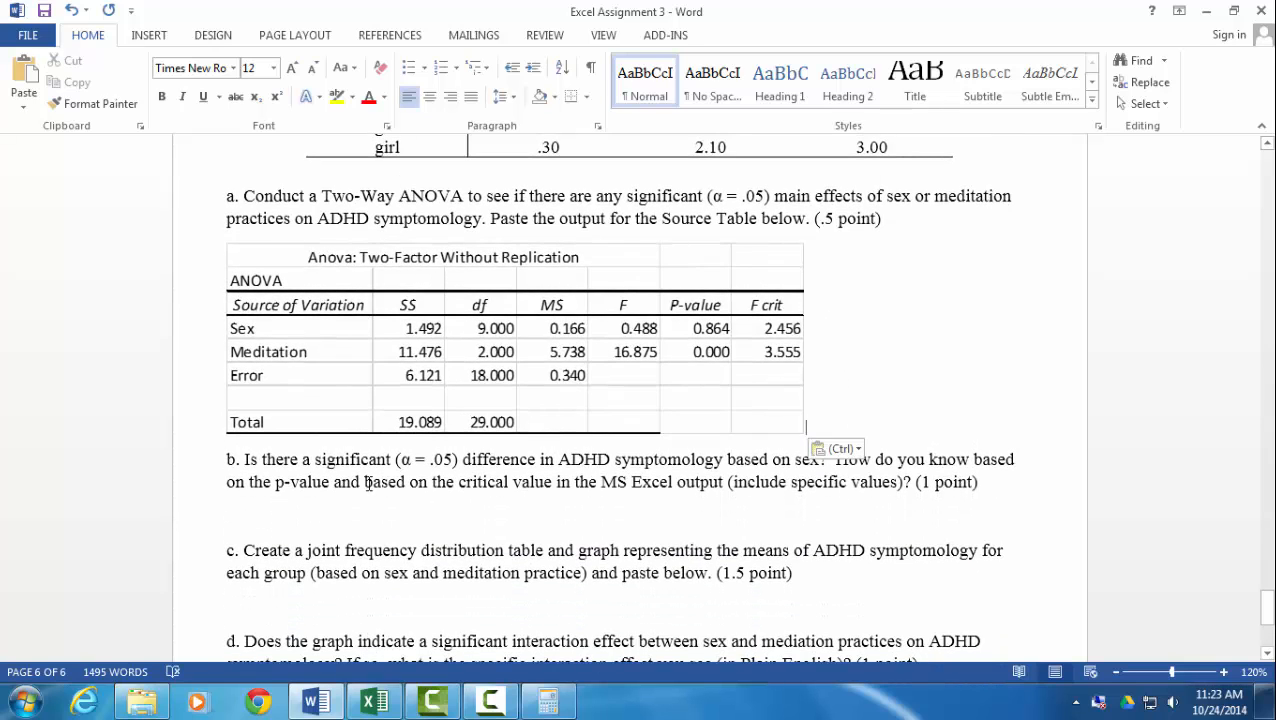
scroll(368, 484, "up", 20)
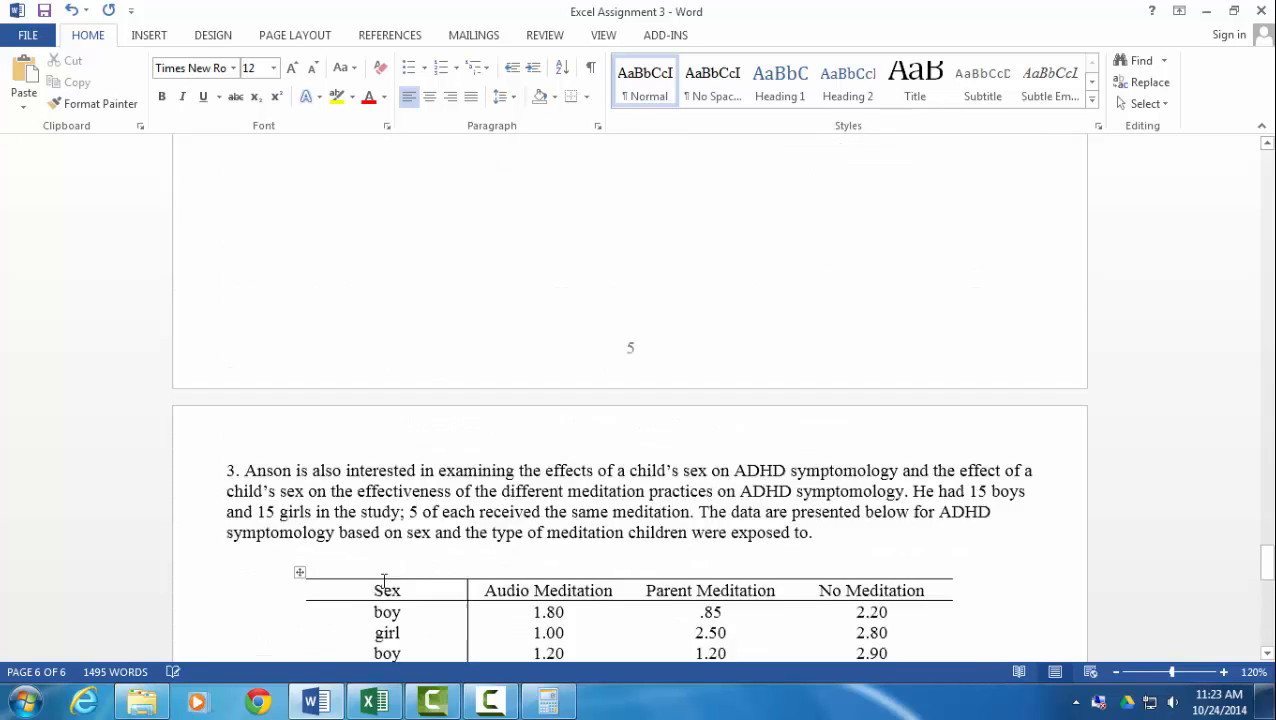
scroll(360, 622, "up", 8)
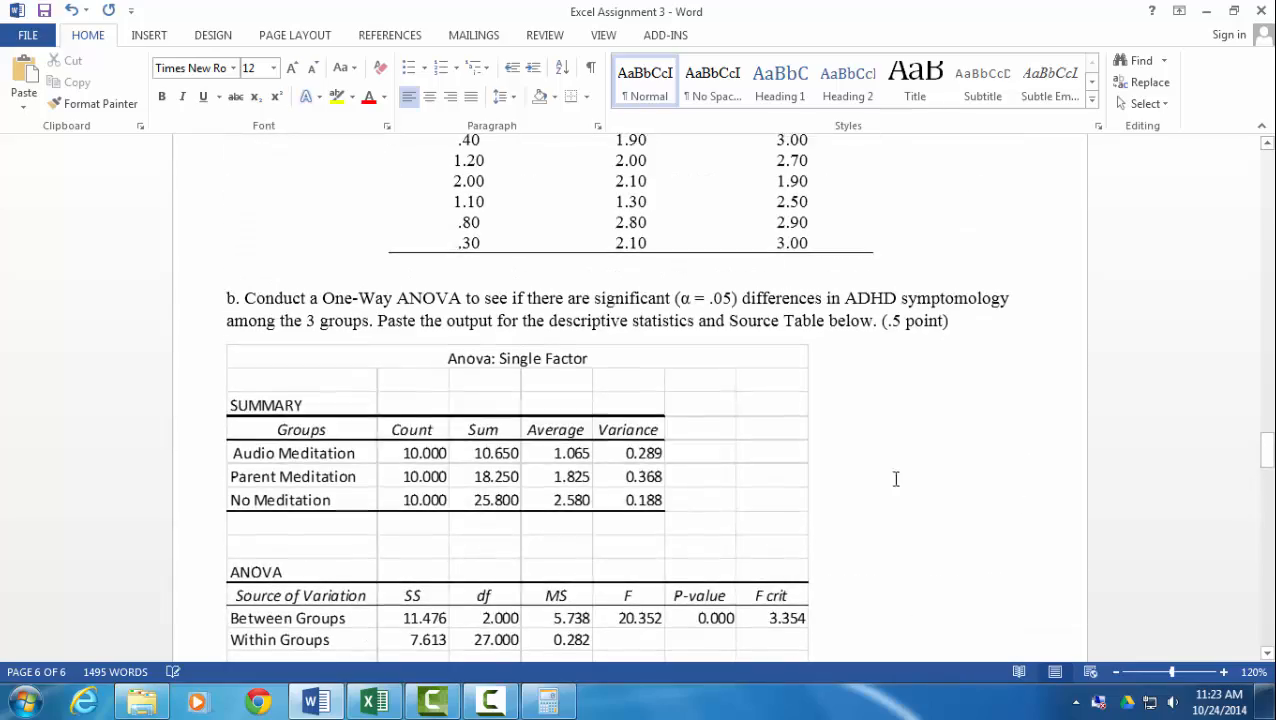
scroll(784, 597, "down", 20)
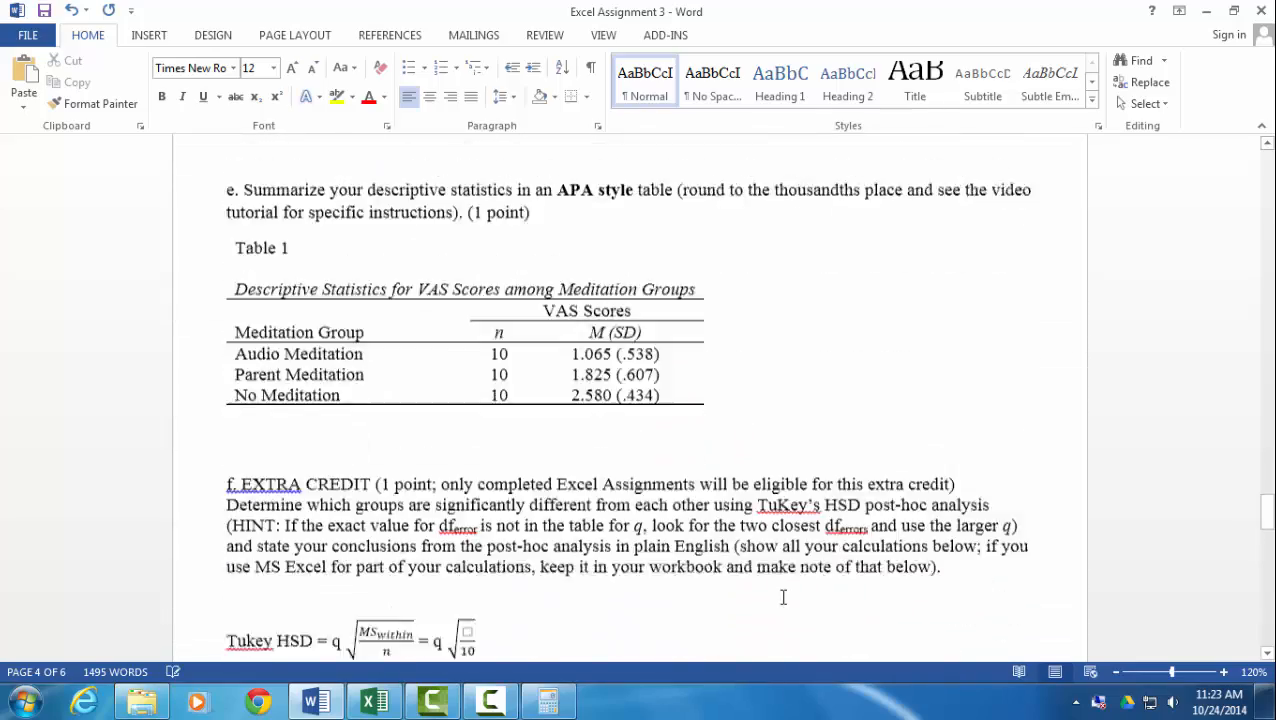
scroll(800, 597, "down", 8)
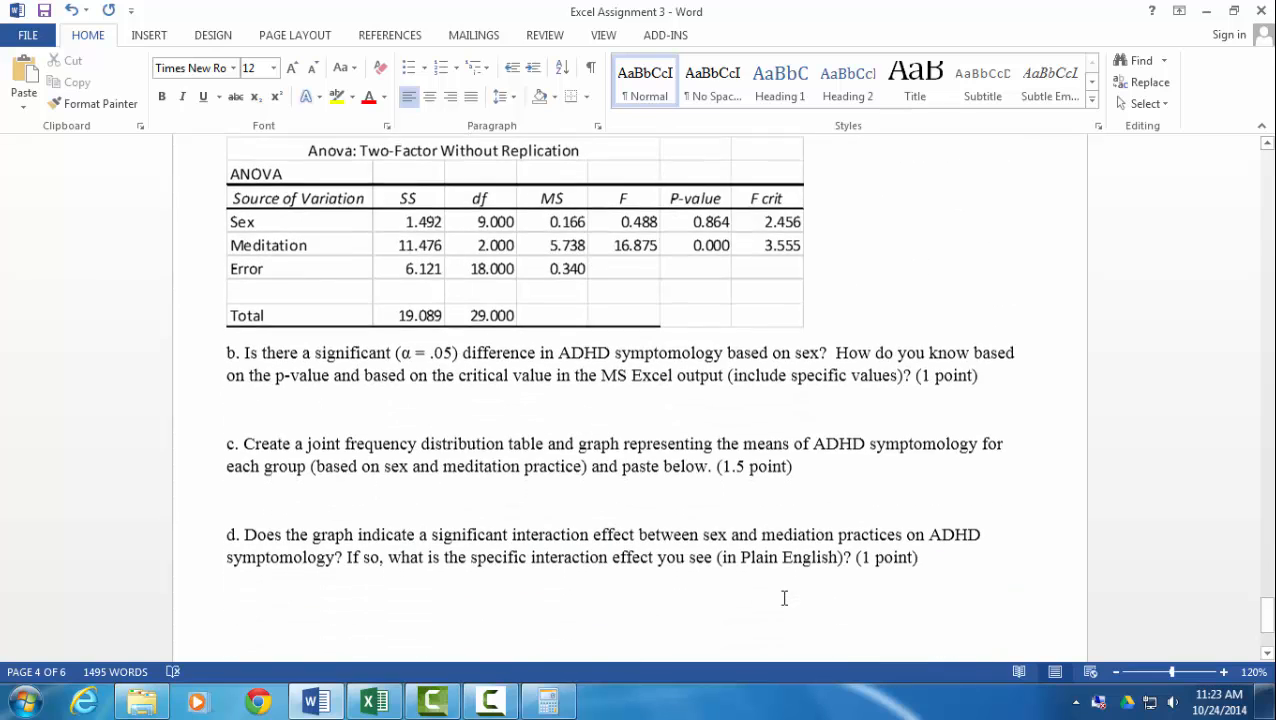
scroll(780, 600, "up", 1)
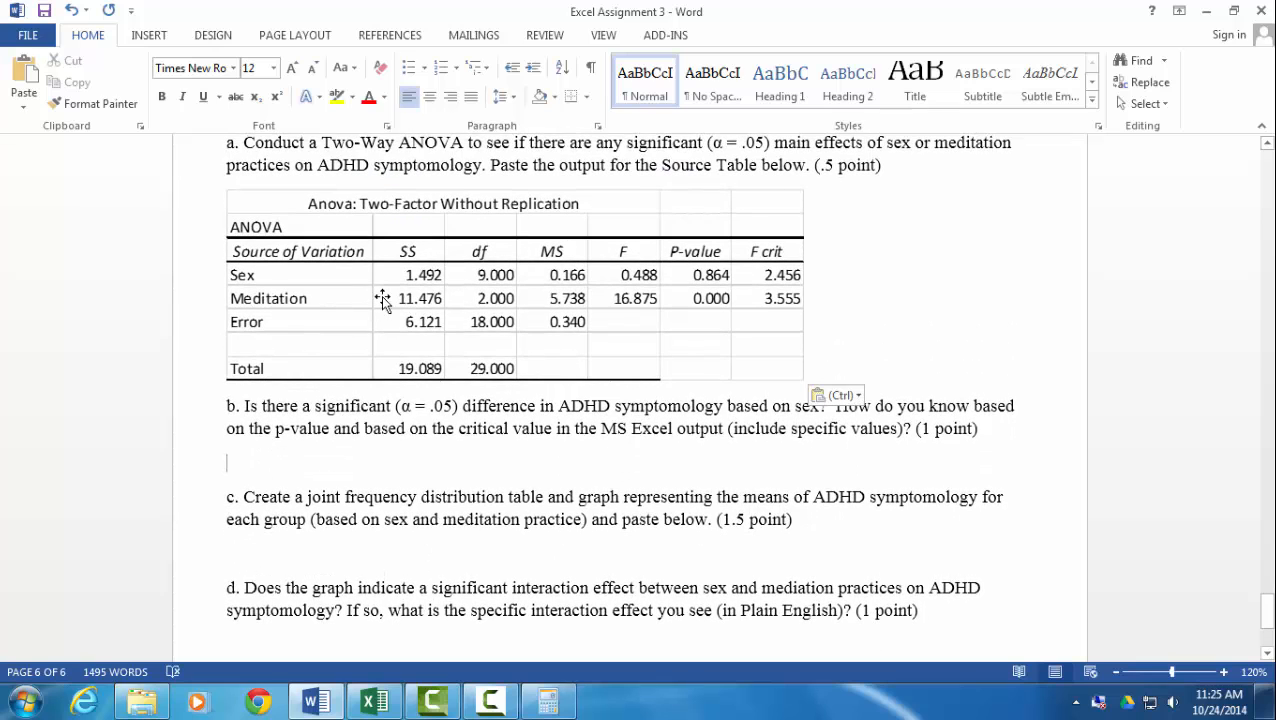
scroll(414, 421, "down", 2)
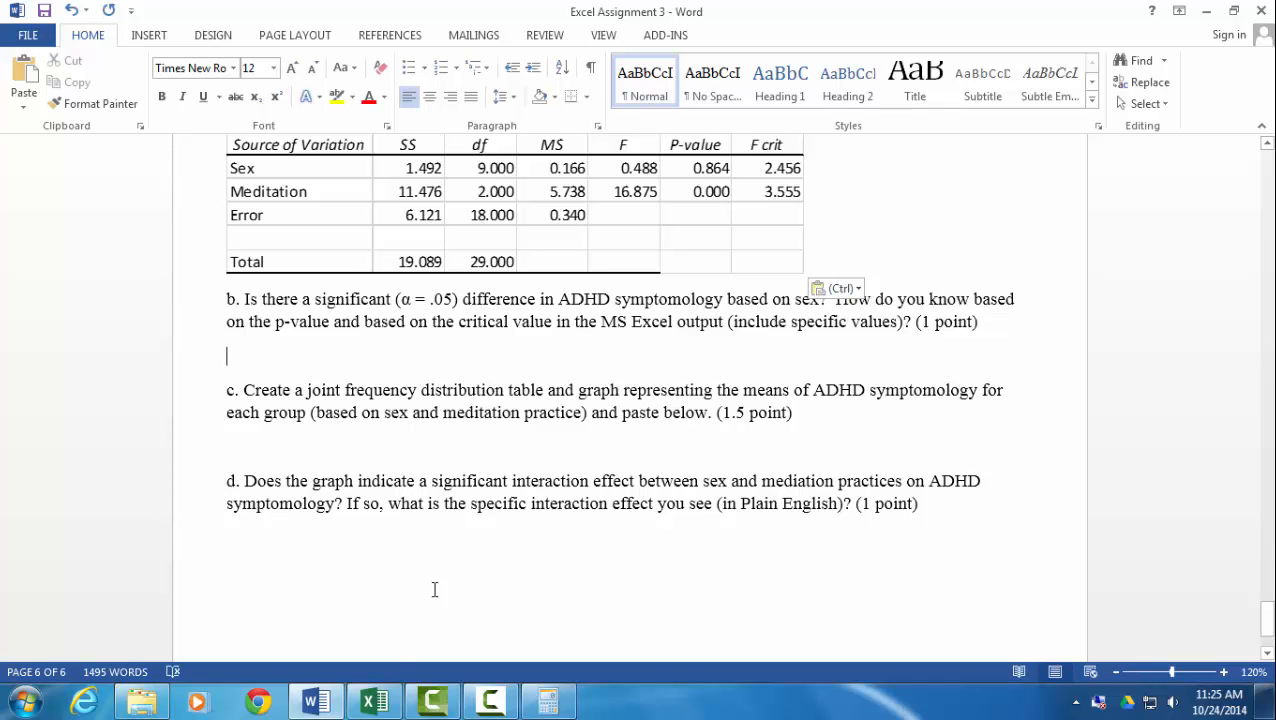
Step: Switch back to the Excel workbook and enter the label "Sex" in cell F17 of the 2way ANOVA sheet
left_click(375, 700)
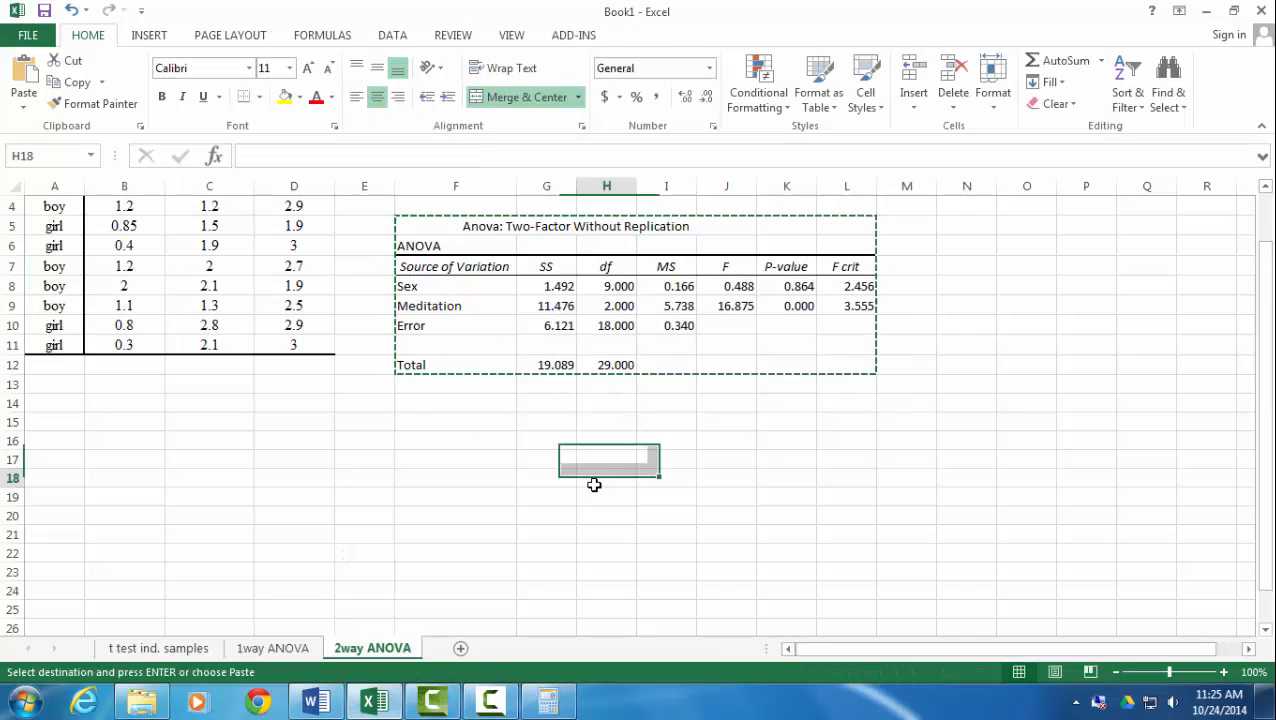
double_click(538, 520)
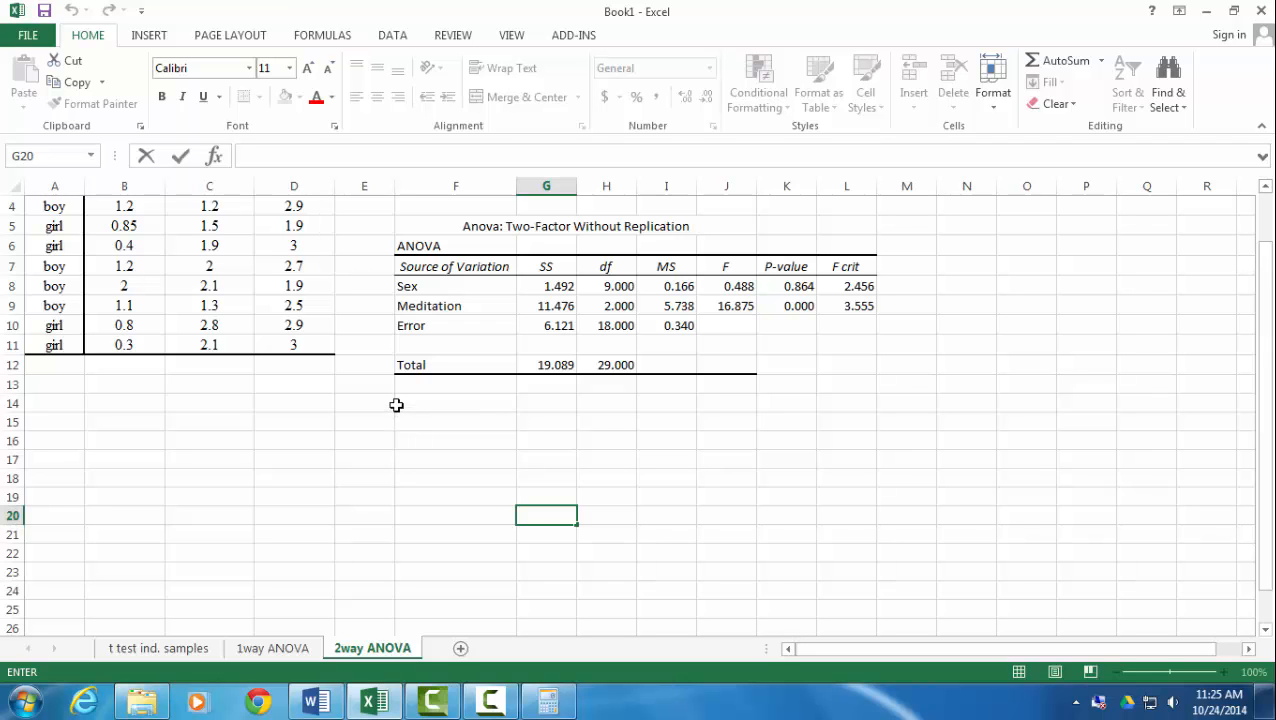
scroll(470, 495, "up", 1)
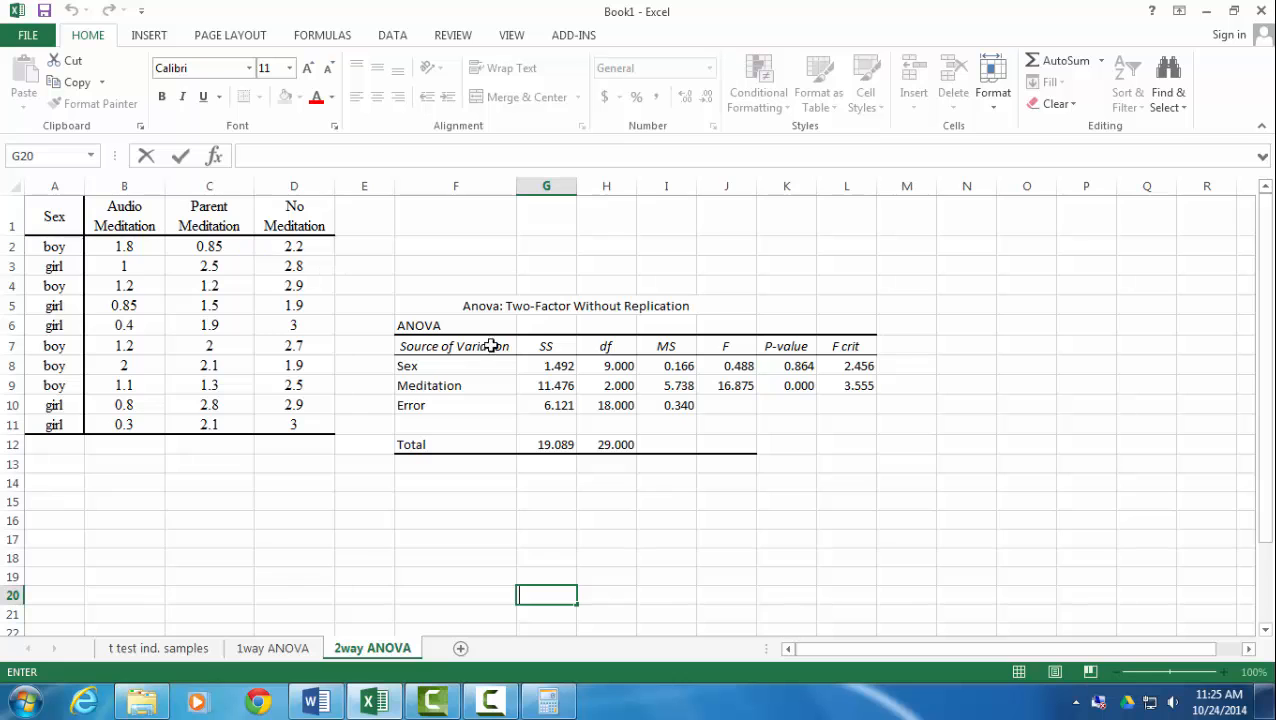
scroll(716, 508, "down", 1)
scroll(716, 508, "down", 1)
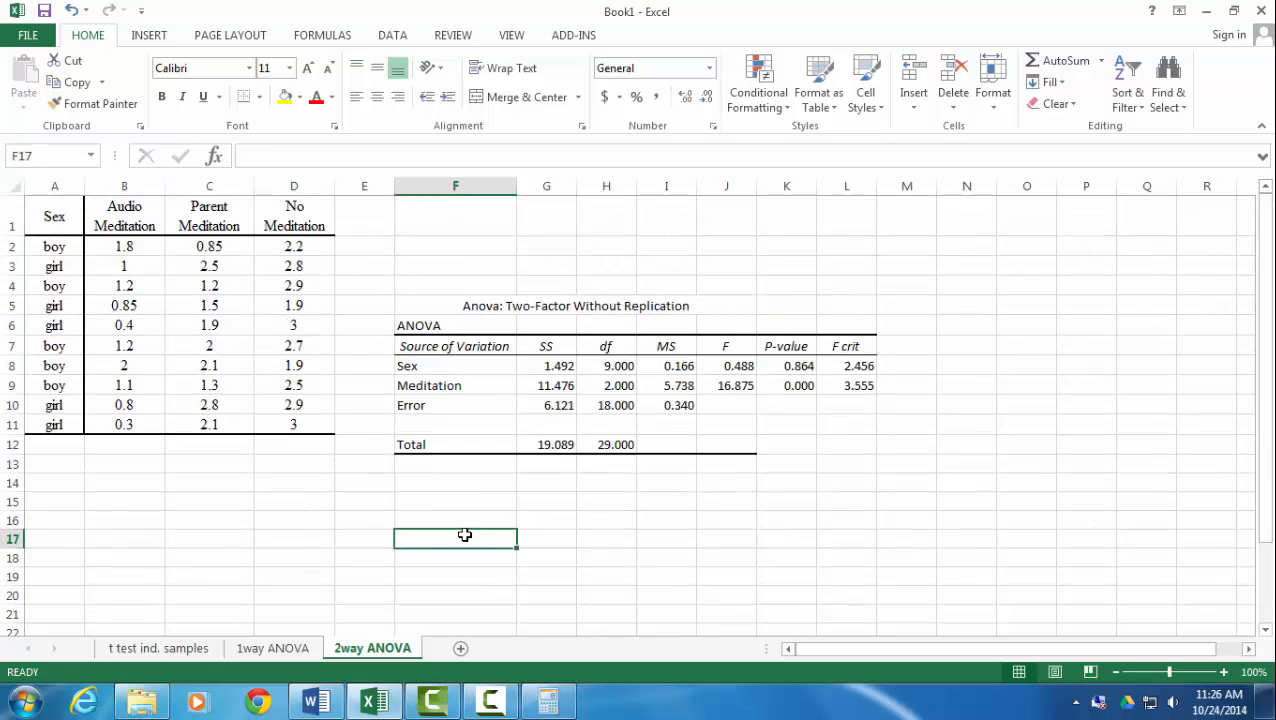
scroll(465, 535, "down", 3)
type("S")
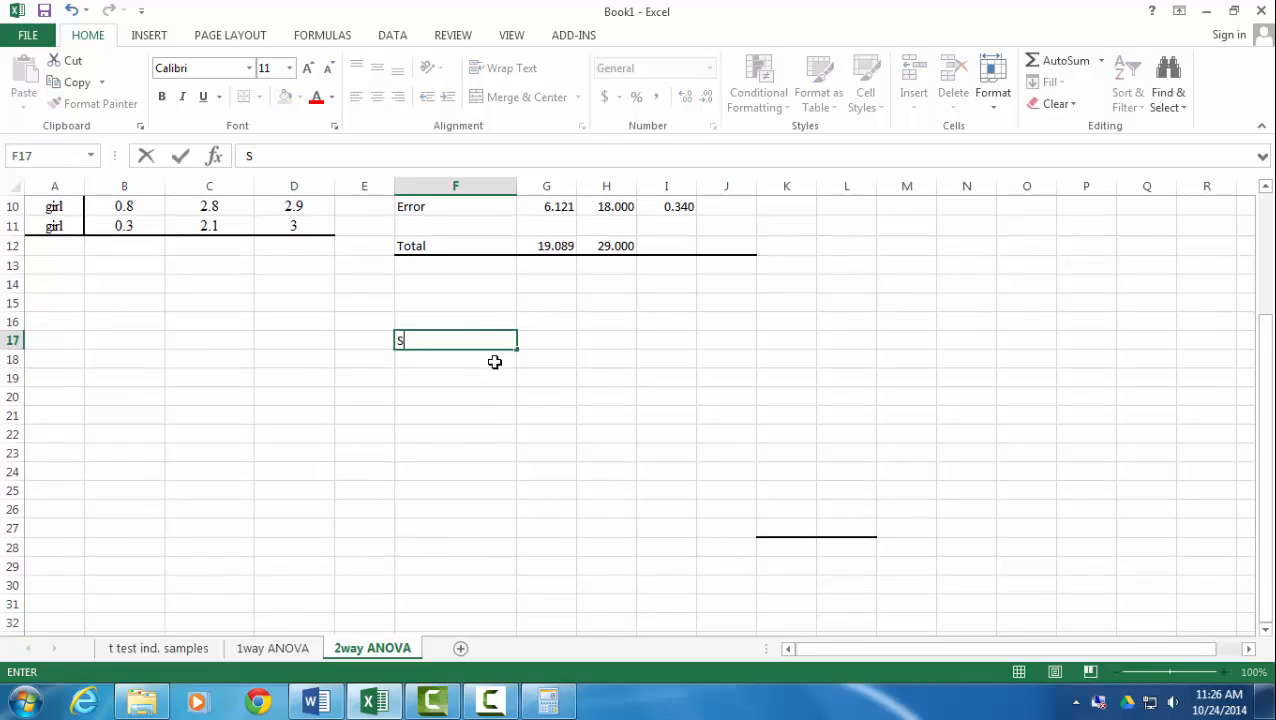
type("ex")
Step: Merge and center cells G17:I17 and enter the heading "Meditation Groups" in them
left_click_drag(555, 340, 649, 338)
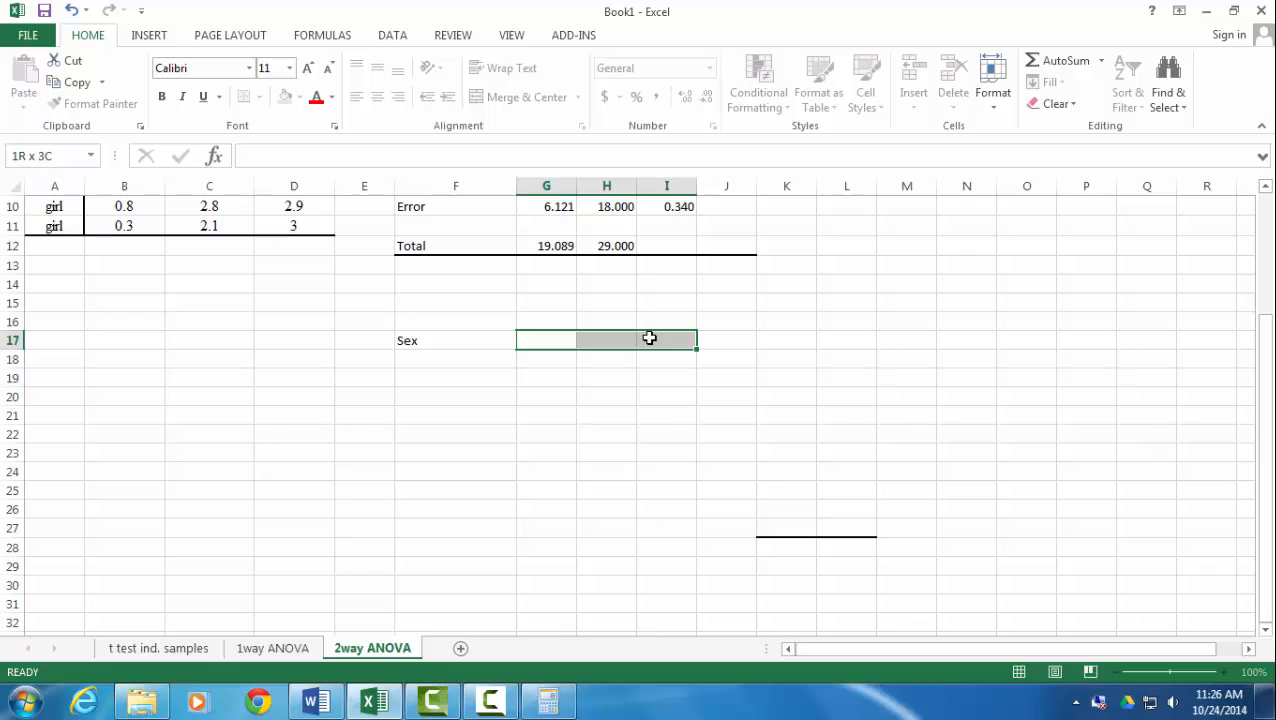
left_click_drag(649, 338, 649, 338)
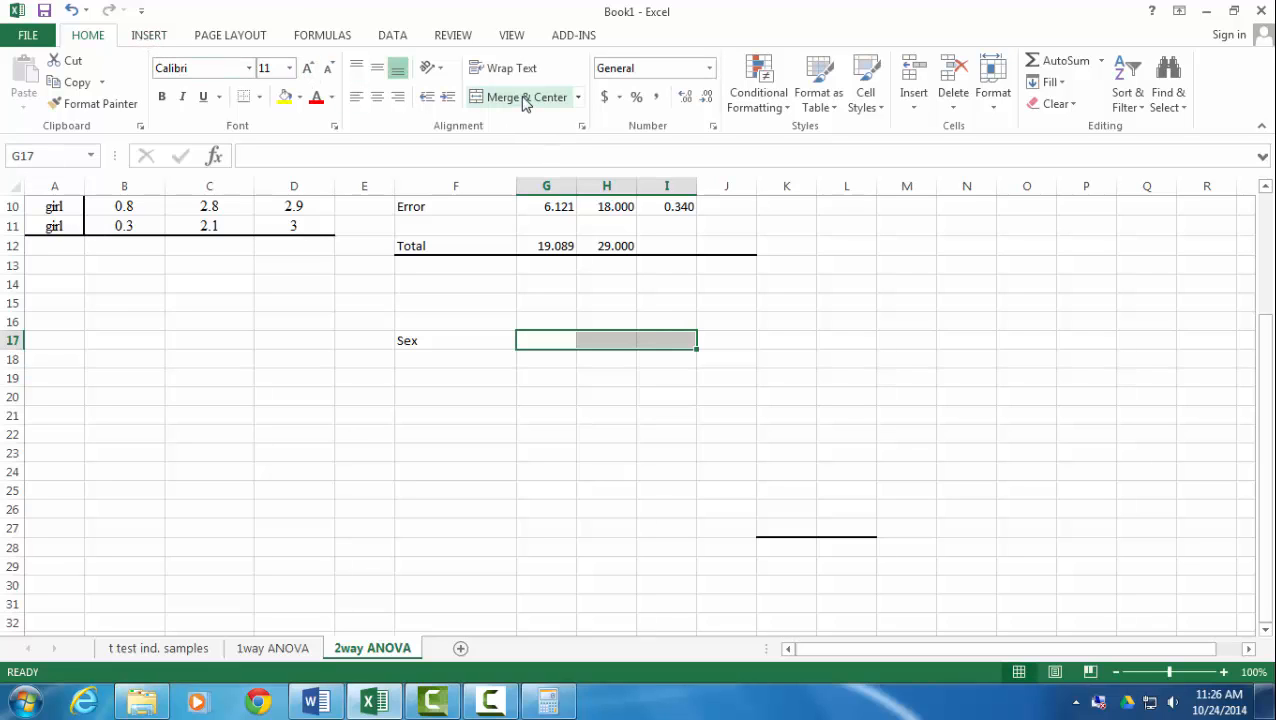
left_click(524, 100)
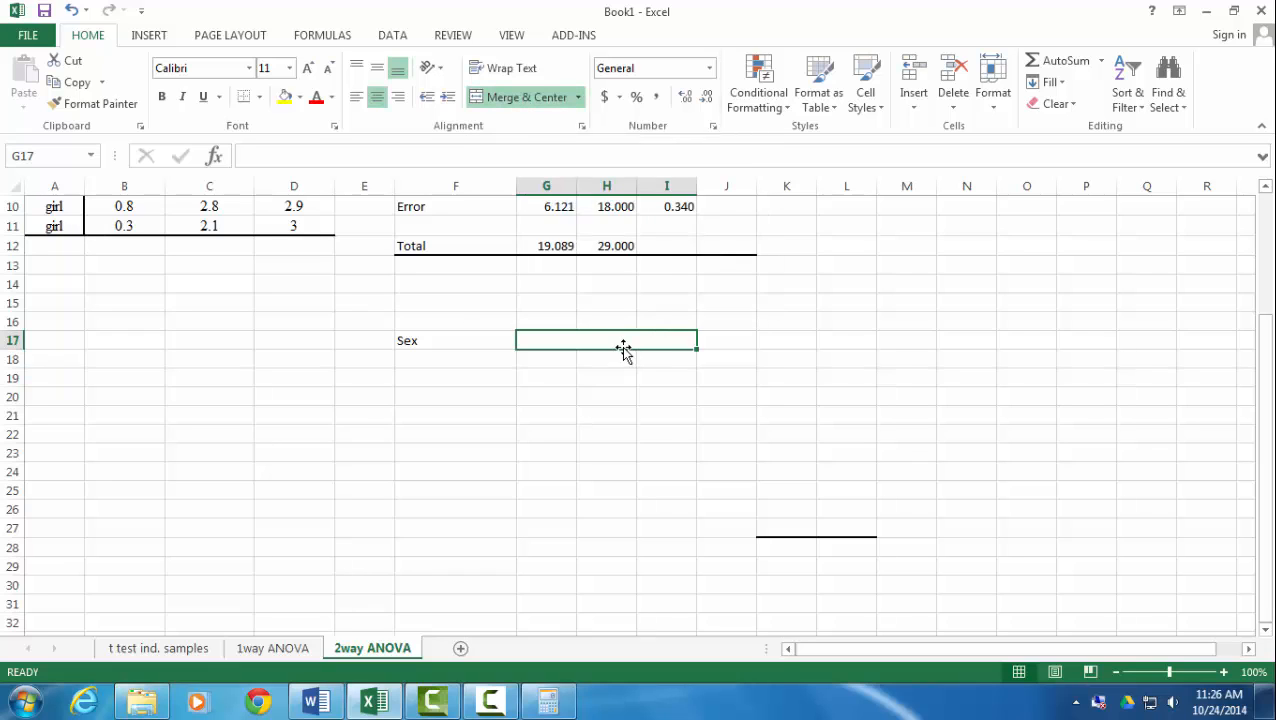
type("Medi")
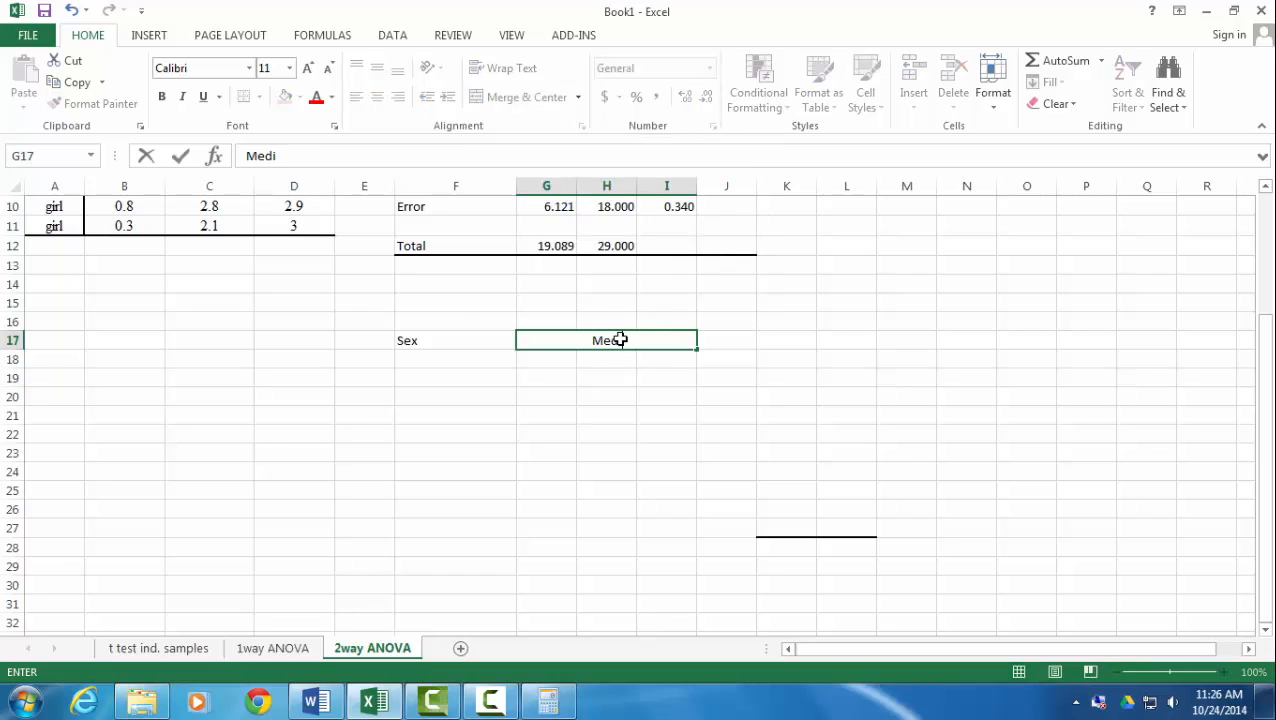
type("tation Groups")
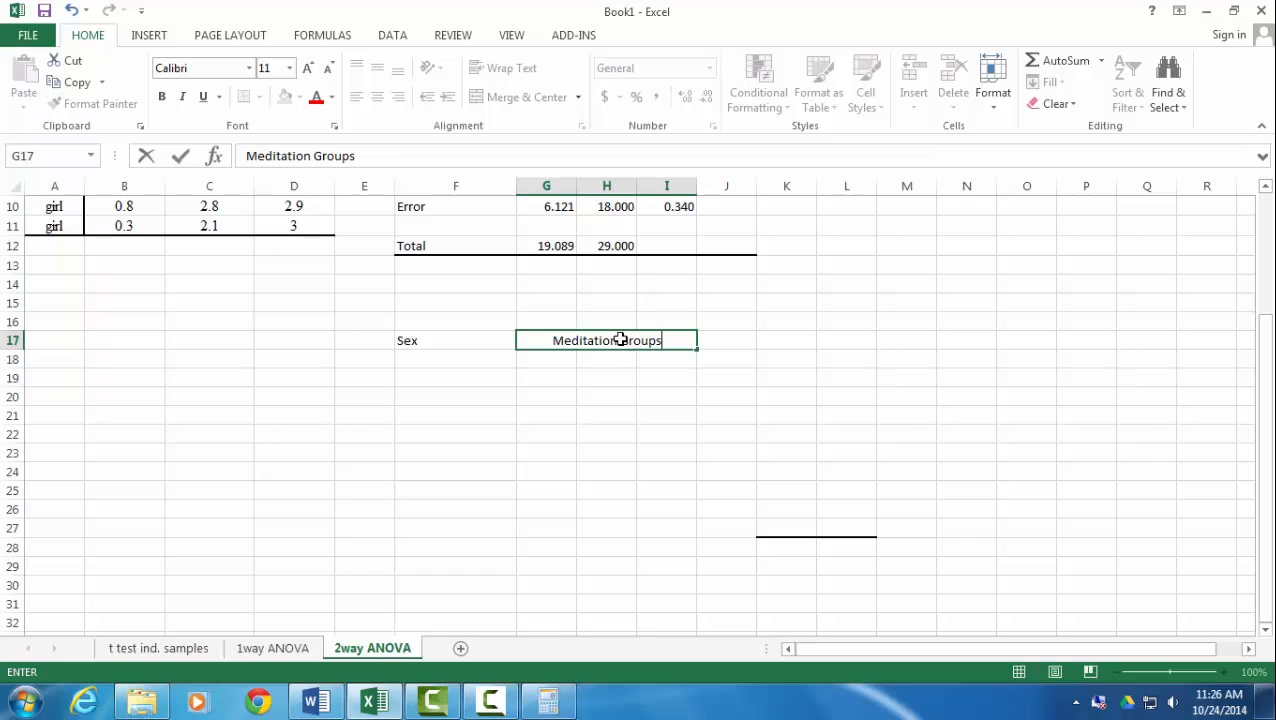
key("Return")
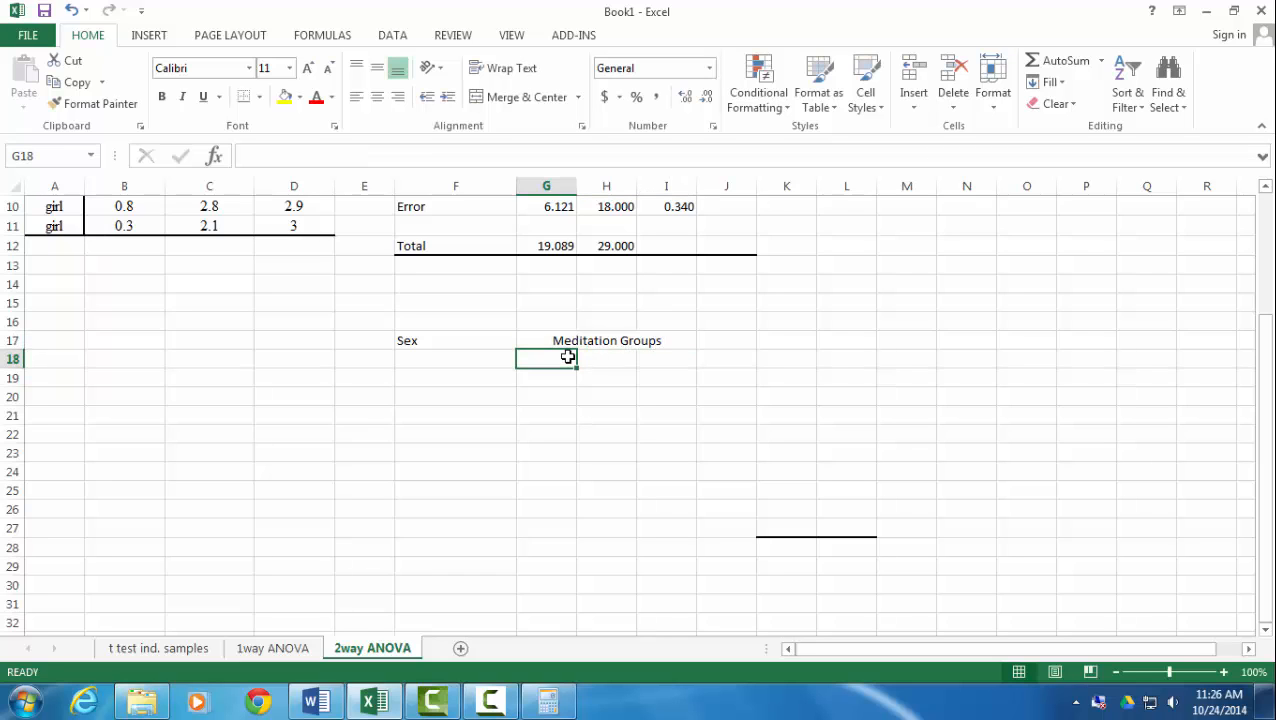
Step: Enter the column labels "Audio", "Parent" and "No" in cells G18, H18 and I18 under the Meditation Groups heading
type("Au")
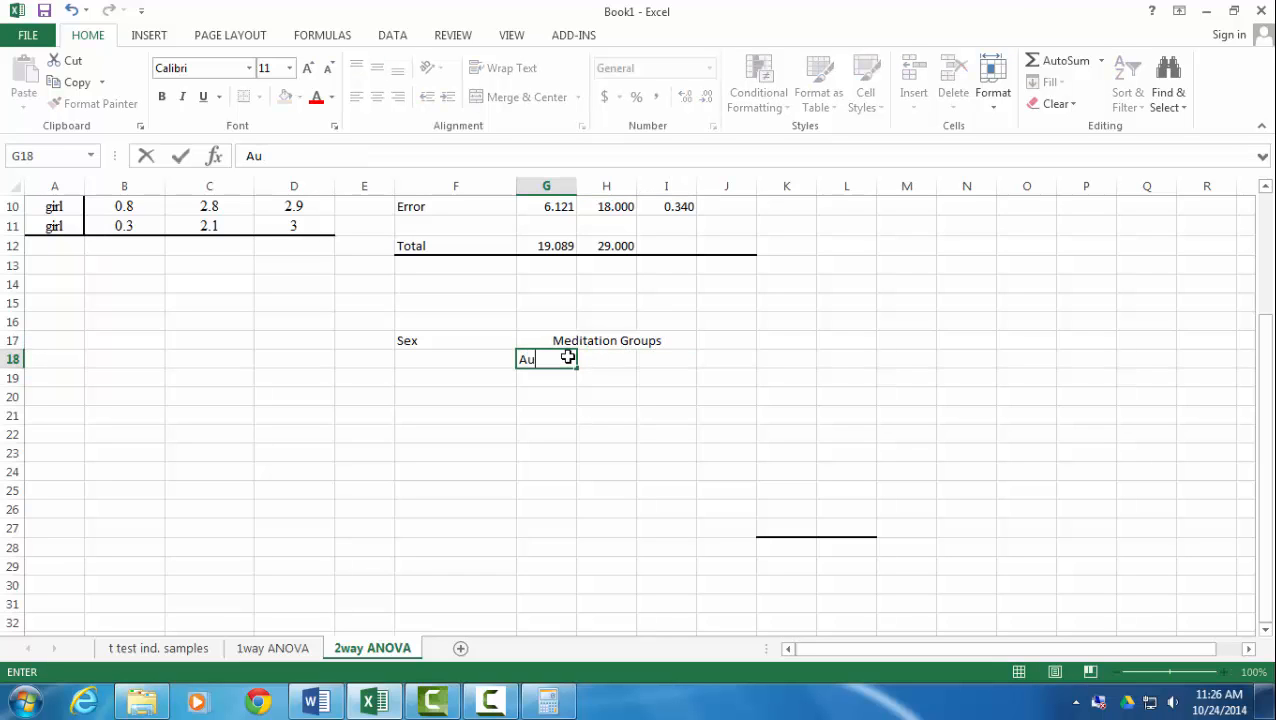
type("iio")
key("Tab")
type("Pare")
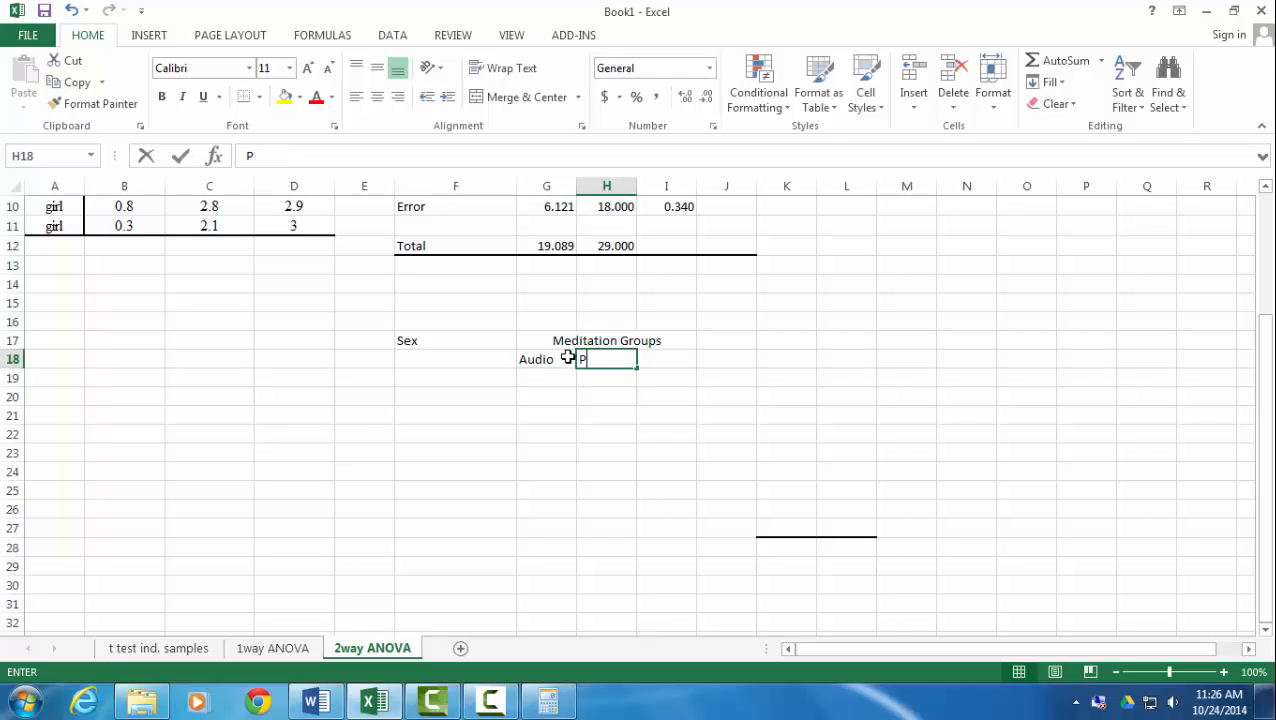
key("Tab")
type("NO")
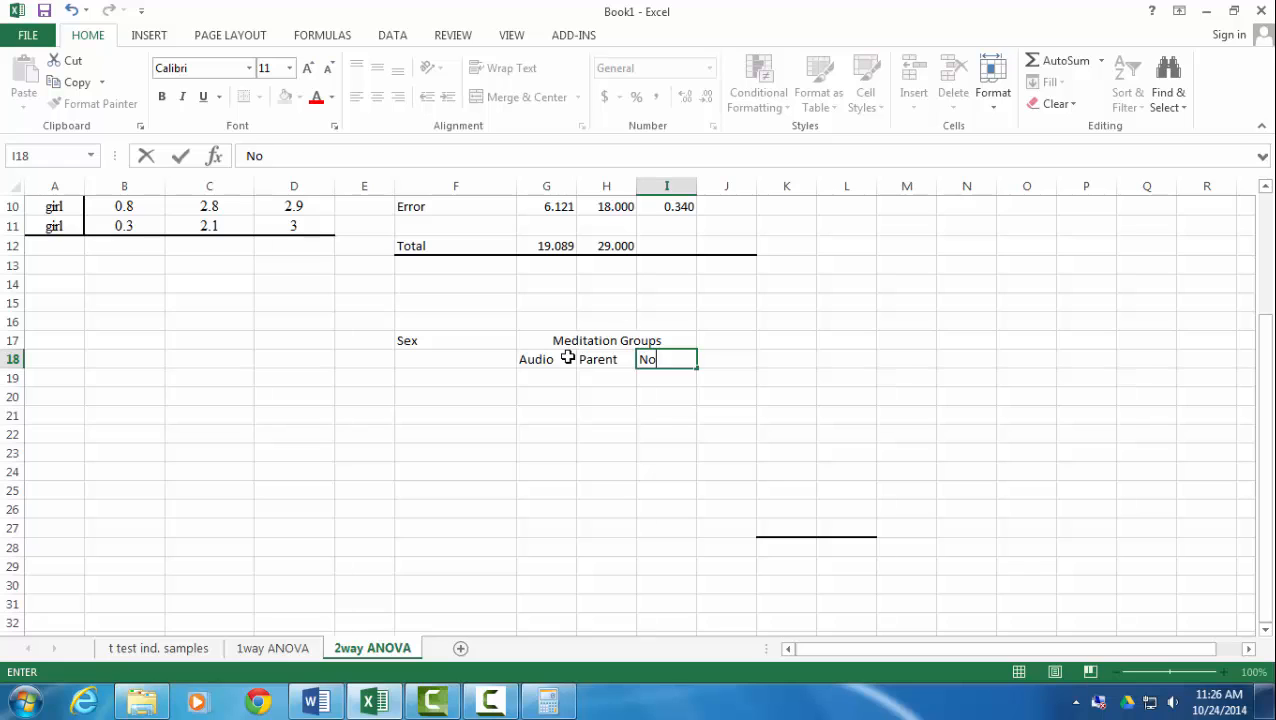
Step: Enter the row labels "Boy" in F19 and "Girl" in F20 below the Sex heading
left_click(453, 378)
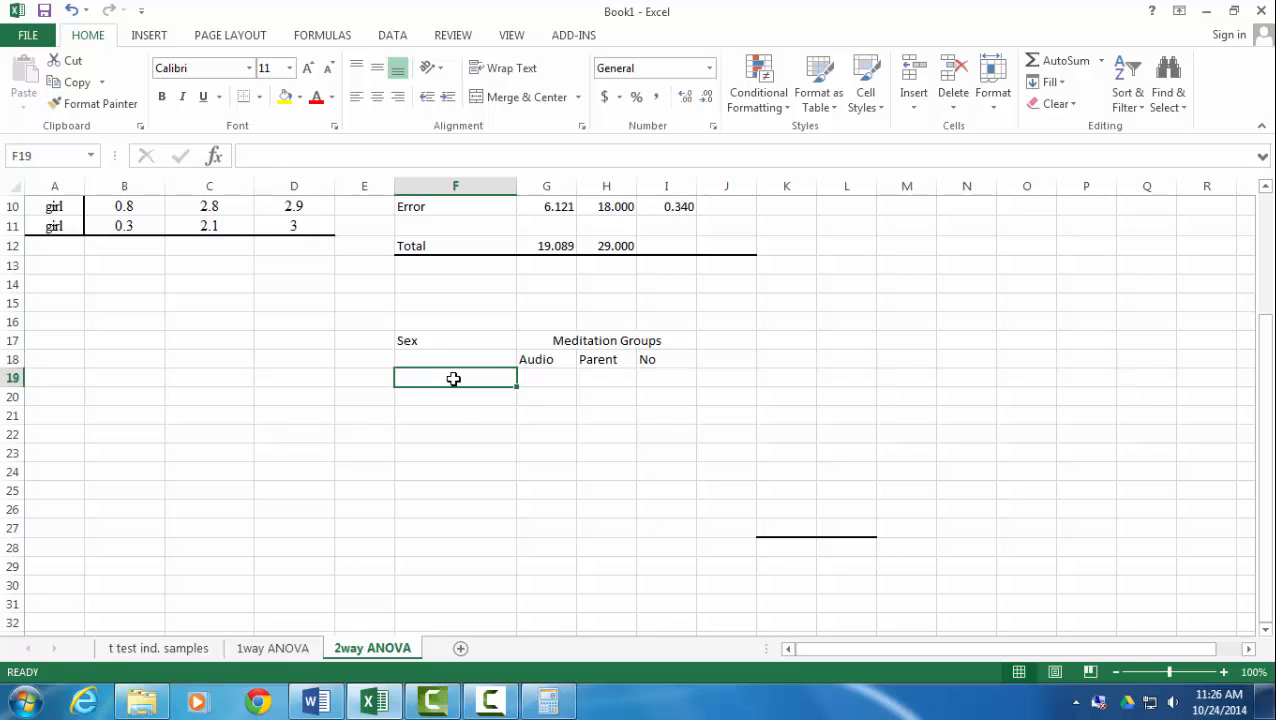
type("Boy")
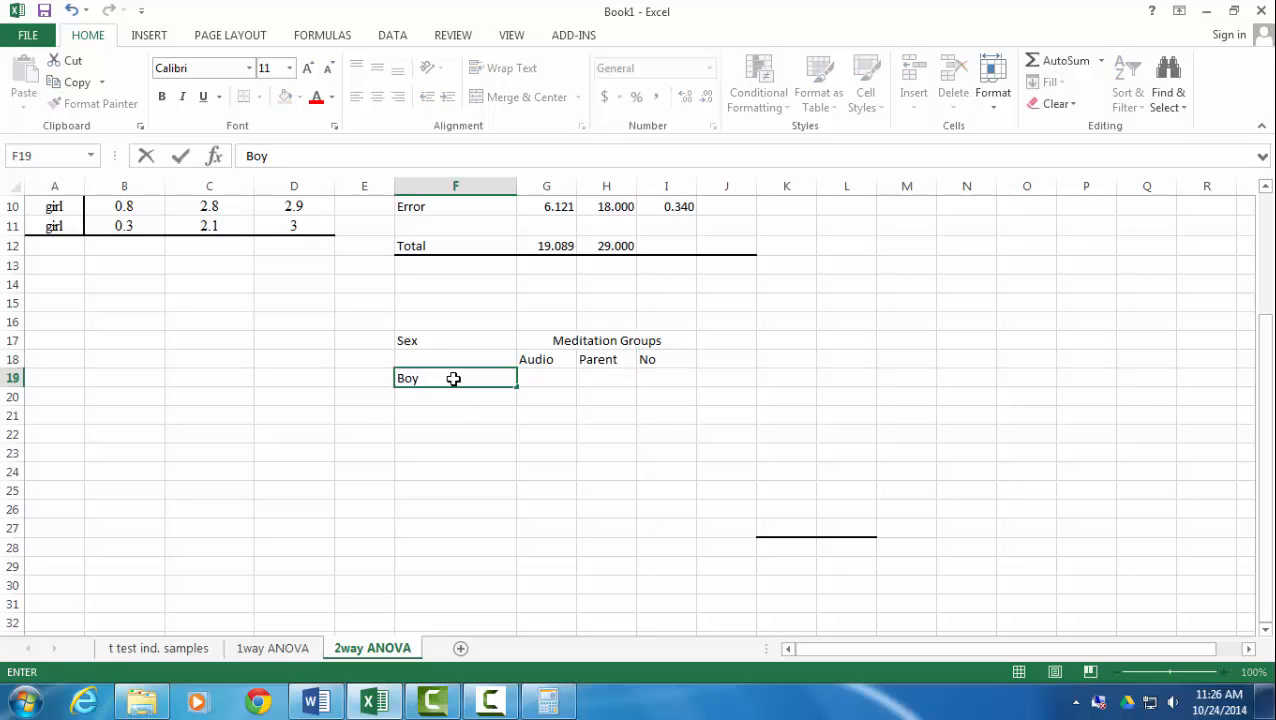
key("Return")
type("Girl")
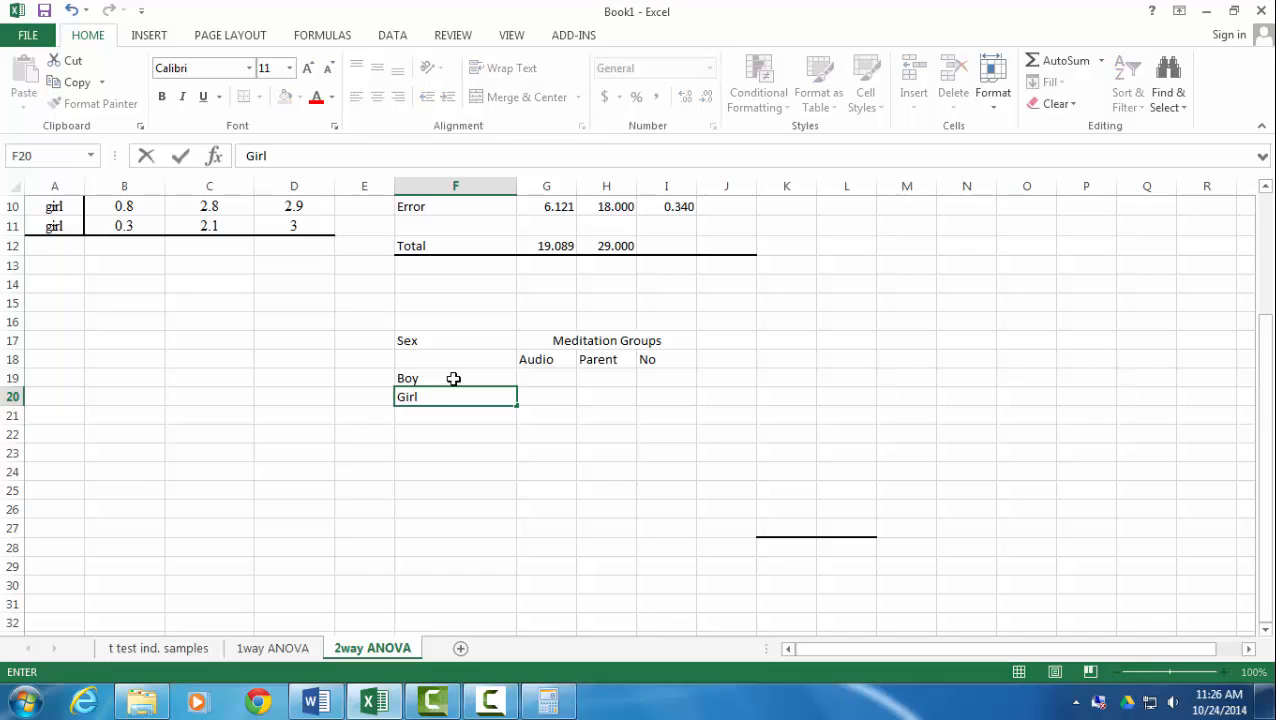
Step: Enter the label "Mean of Means" in cells J18 and F21, and widen column J to fit it
left_click(730, 360)
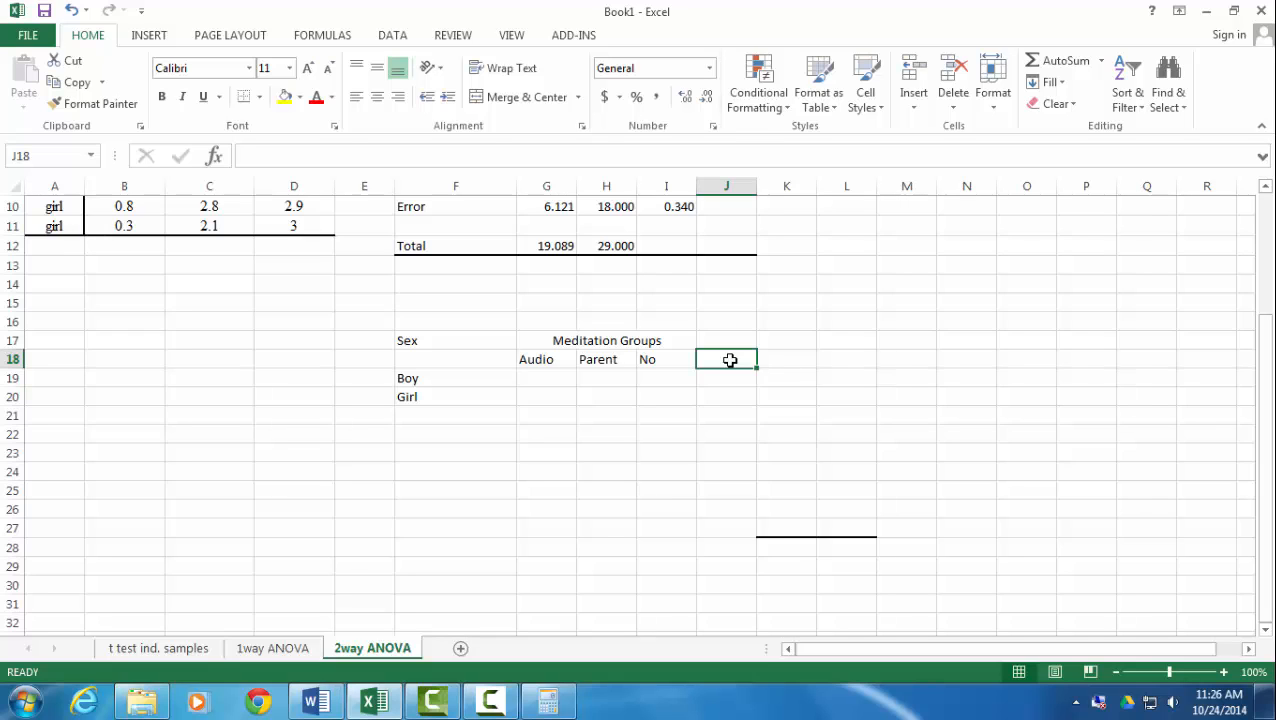
type("A")
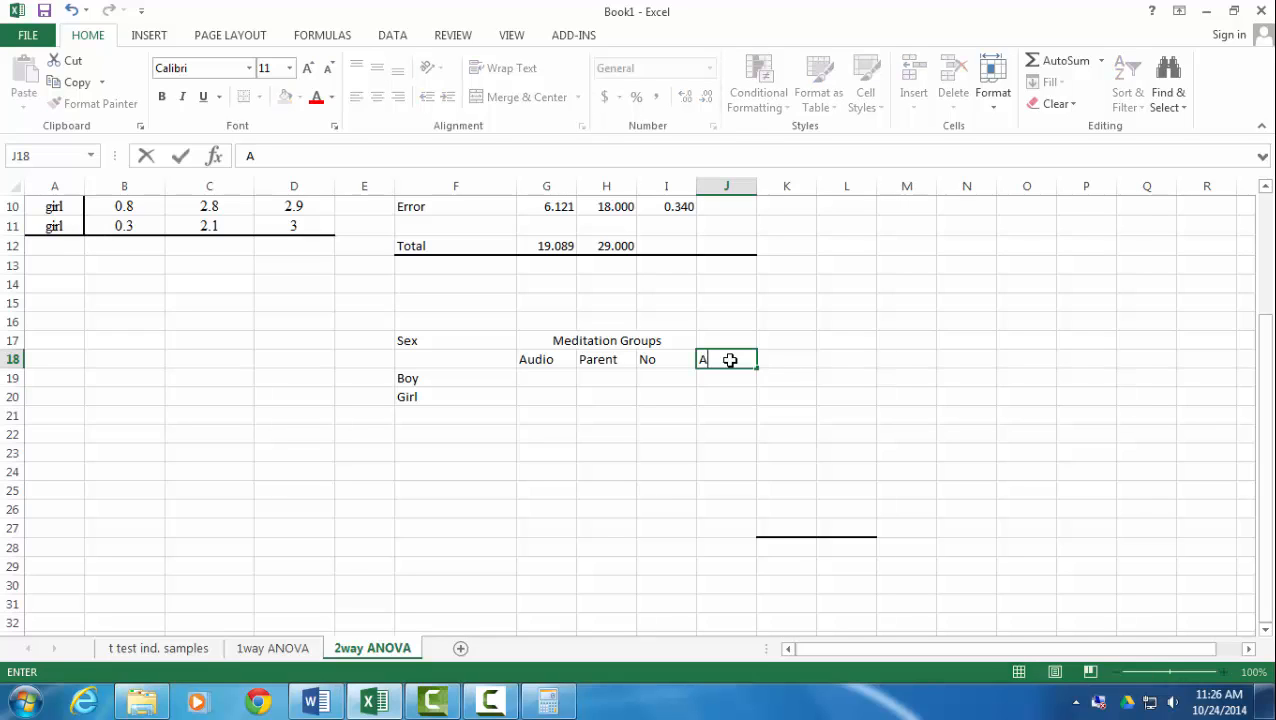
type("verage")
double_click(732, 360)
type("Mean")
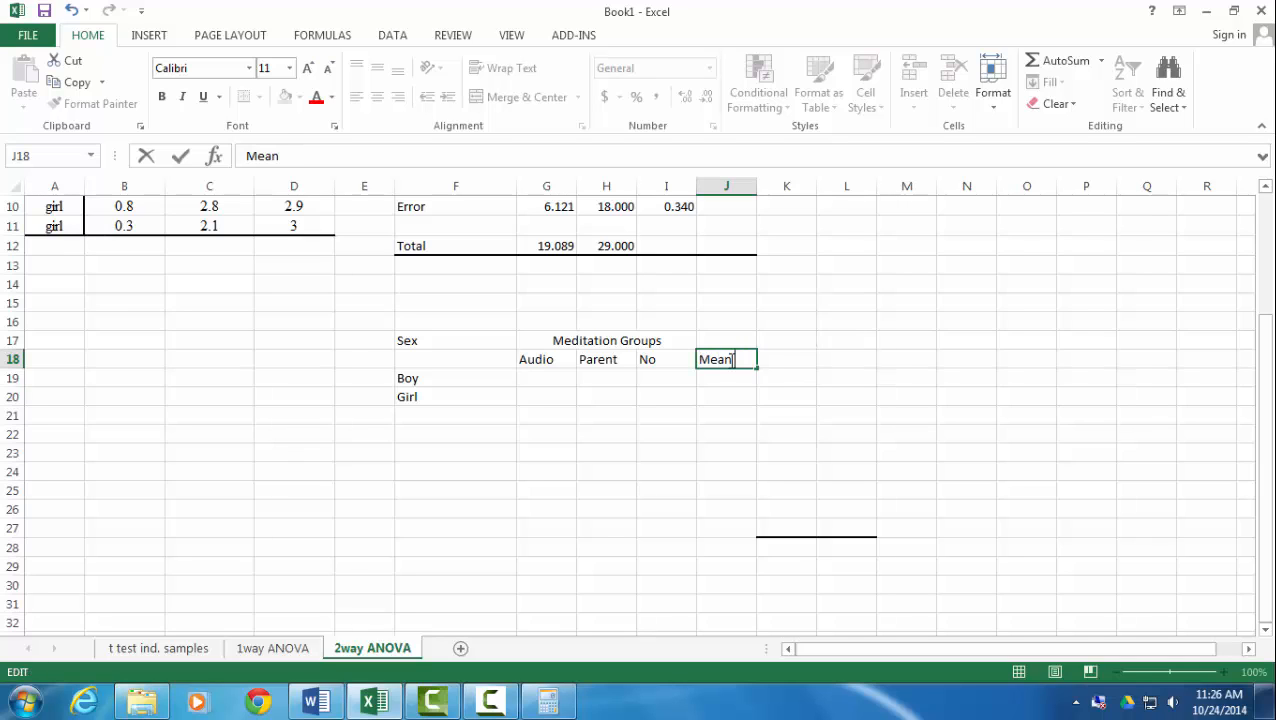
type(" of Meand")
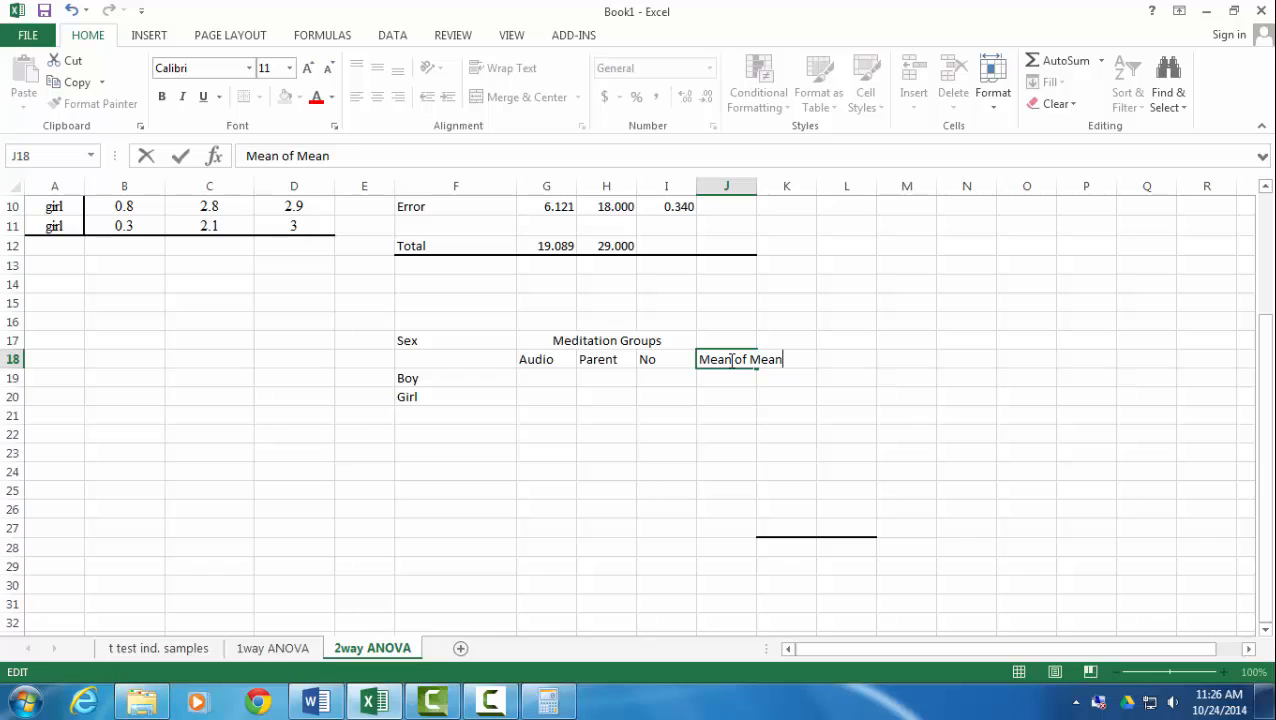
left_click(421, 416)
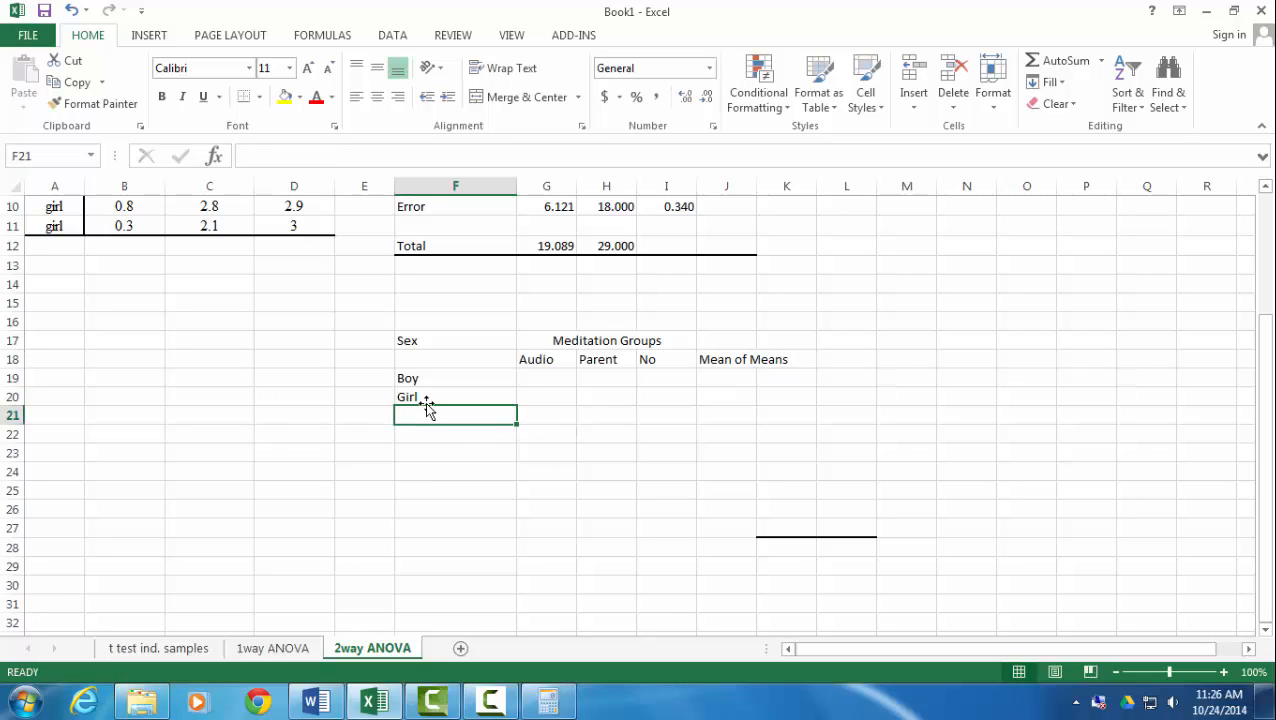
type("Mean of Means")
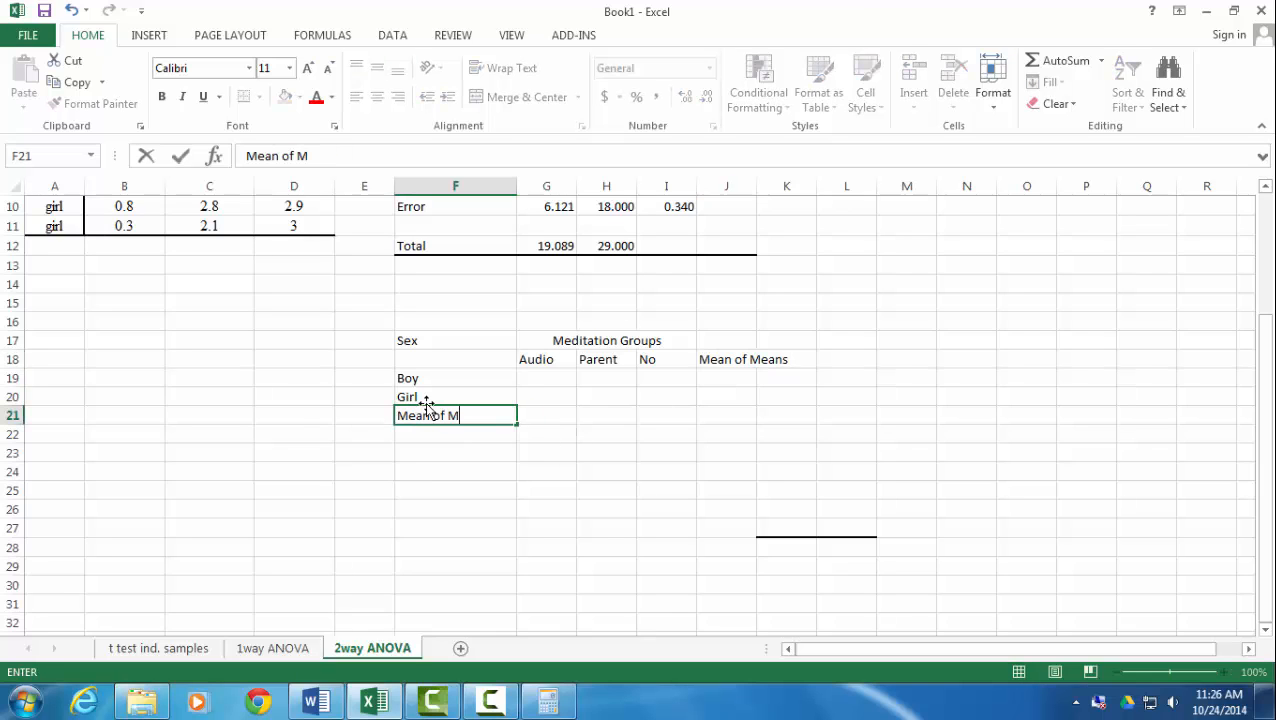
left_click(489, 446)
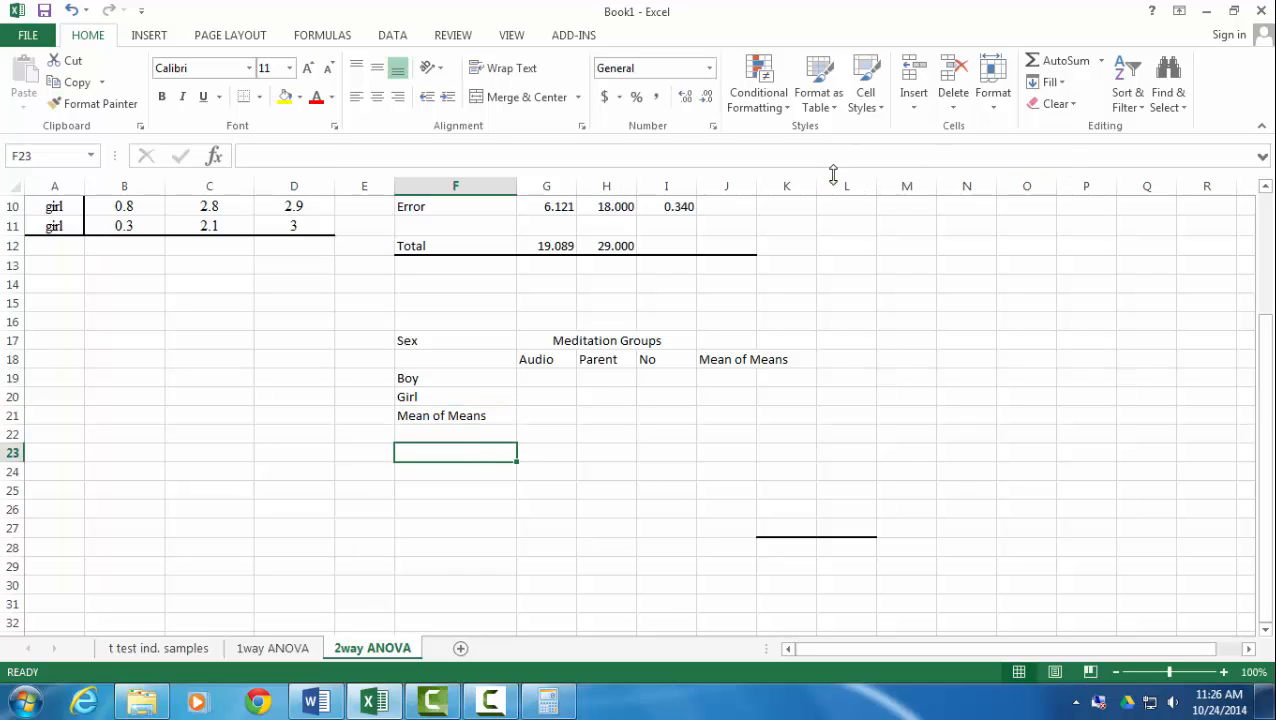
left_click_drag(758, 188, 800, 188)
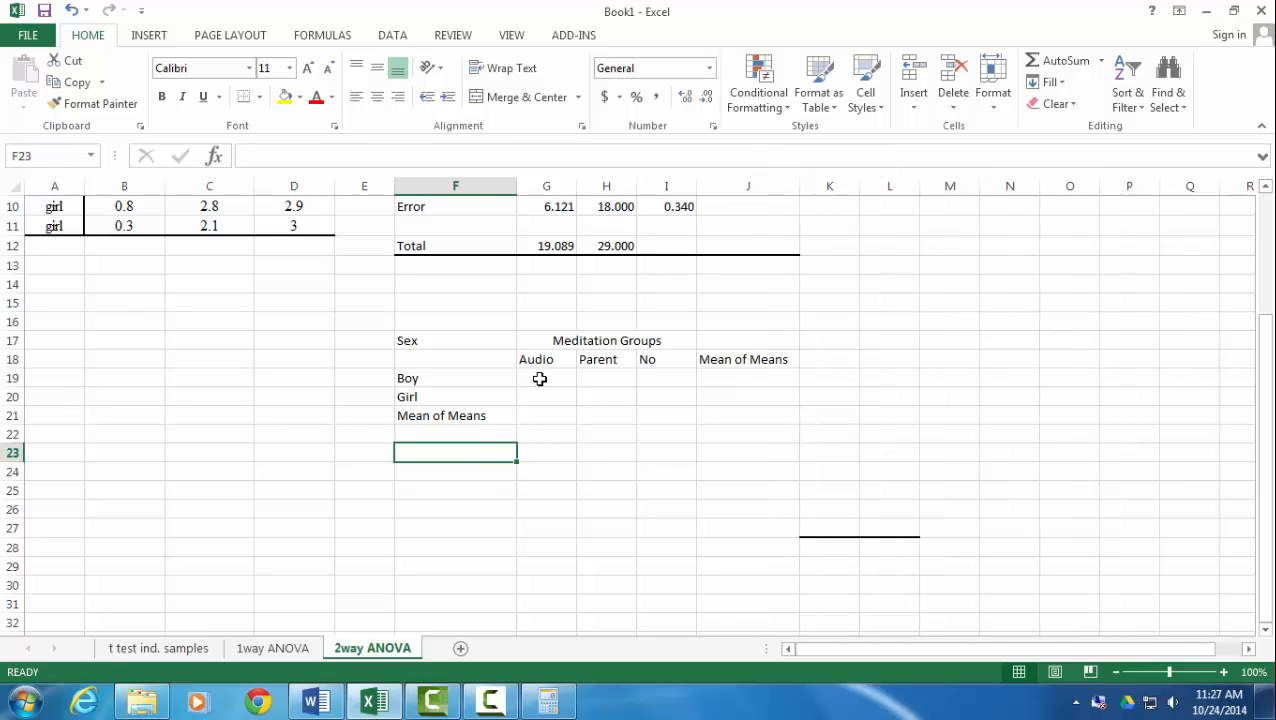
Step: Apply all borders to the cells G19:I20 of the joint means table
left_click_drag(537, 378, 667, 403)
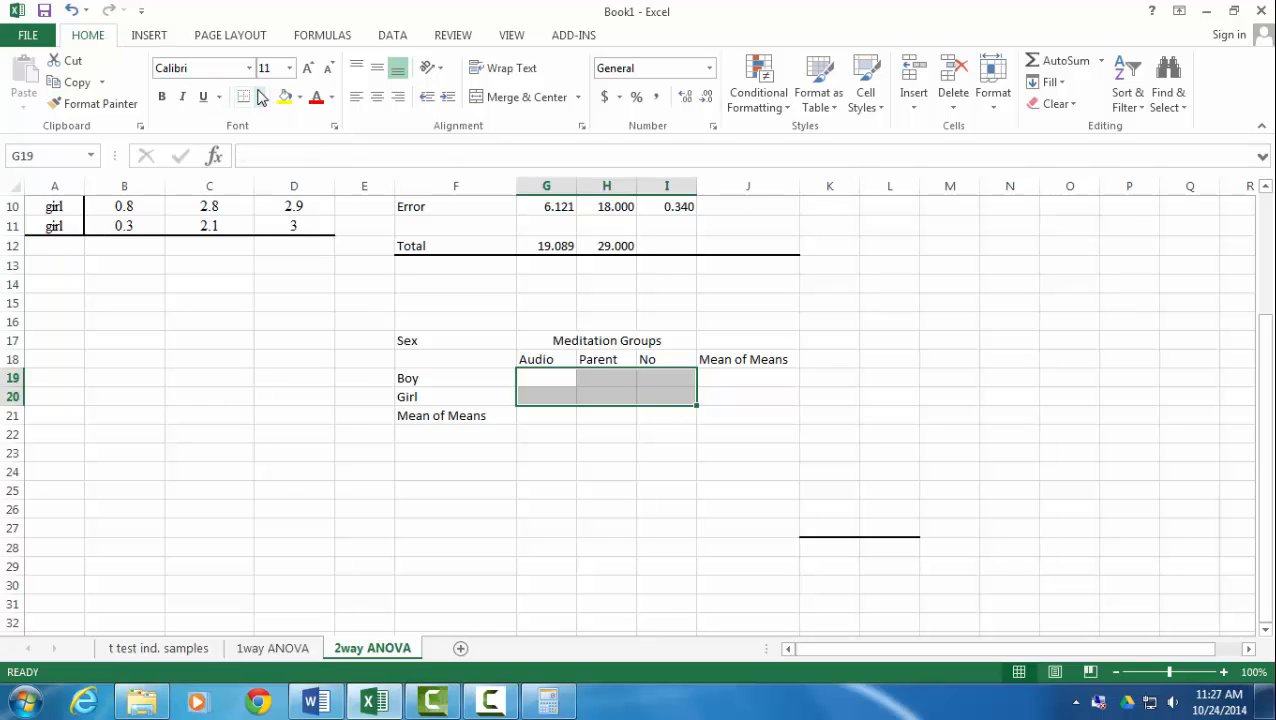
left_click(260, 97)
left_click(302, 262)
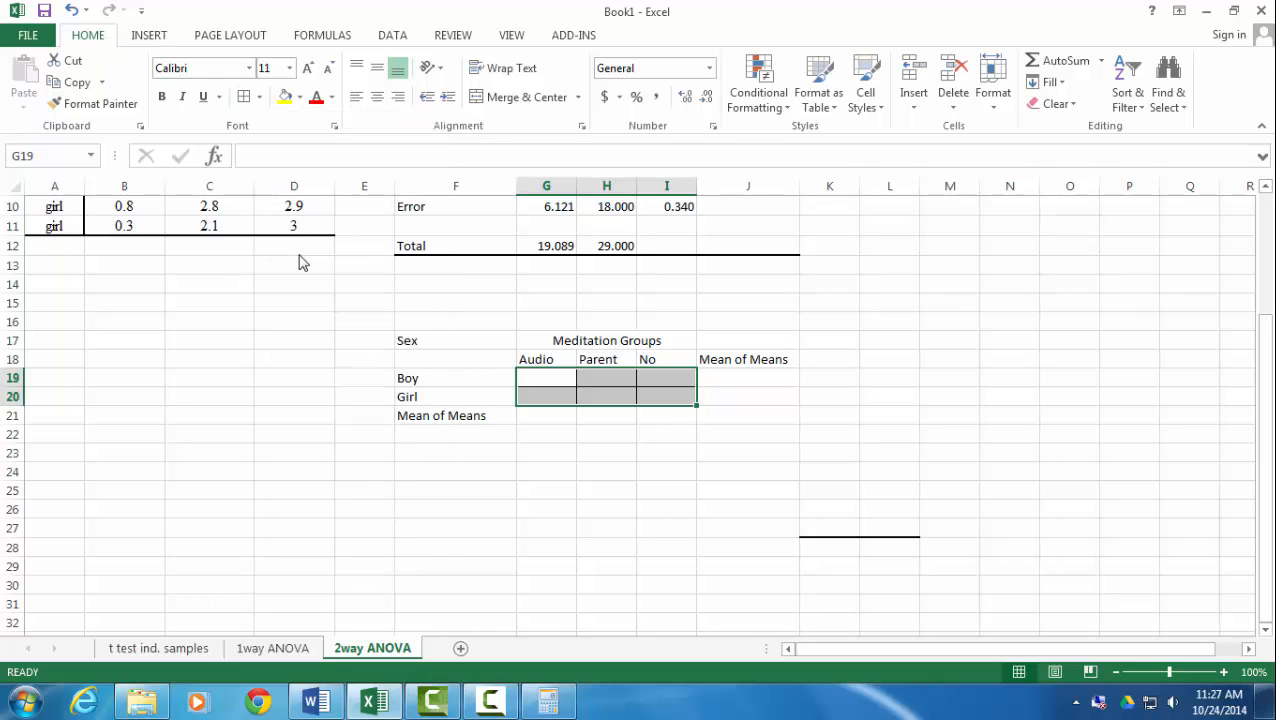
left_click(628, 451)
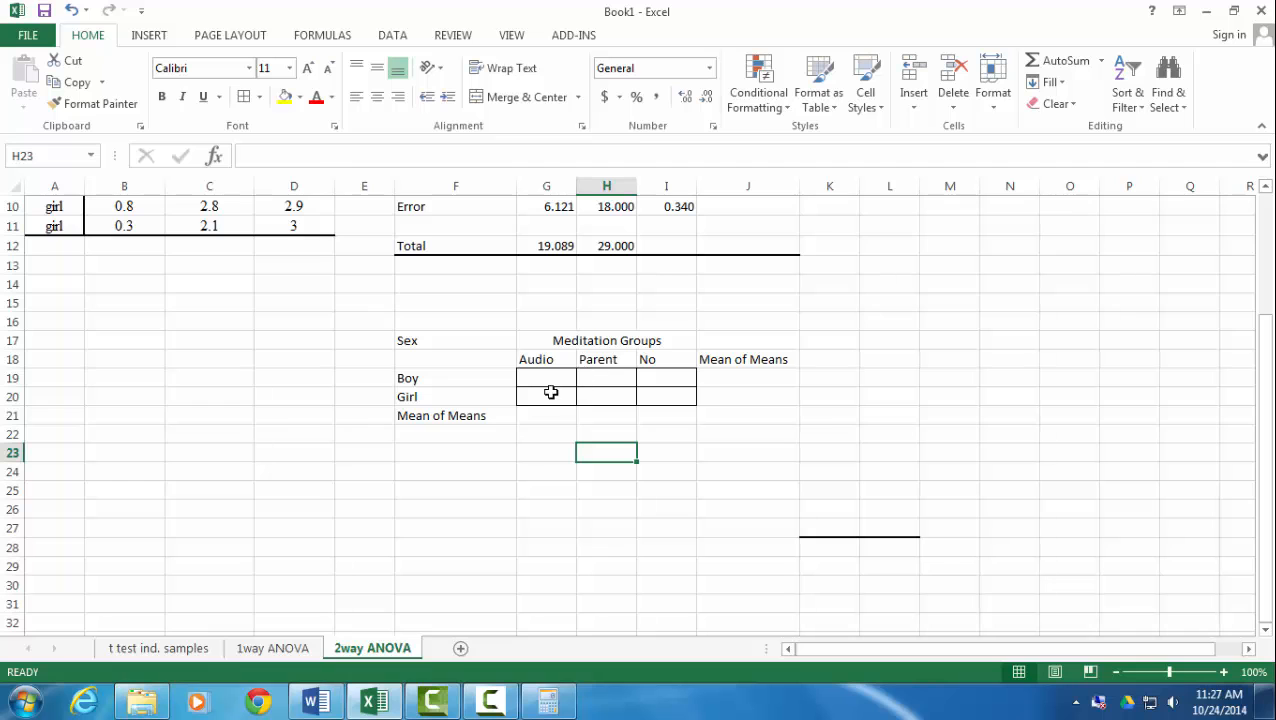
Step: Make all boy rows of the data table (rows 2, 4, 7, 8 and 9, columns A to D) bold with the blue theme font color
scroll(368, 384, "up", 3)
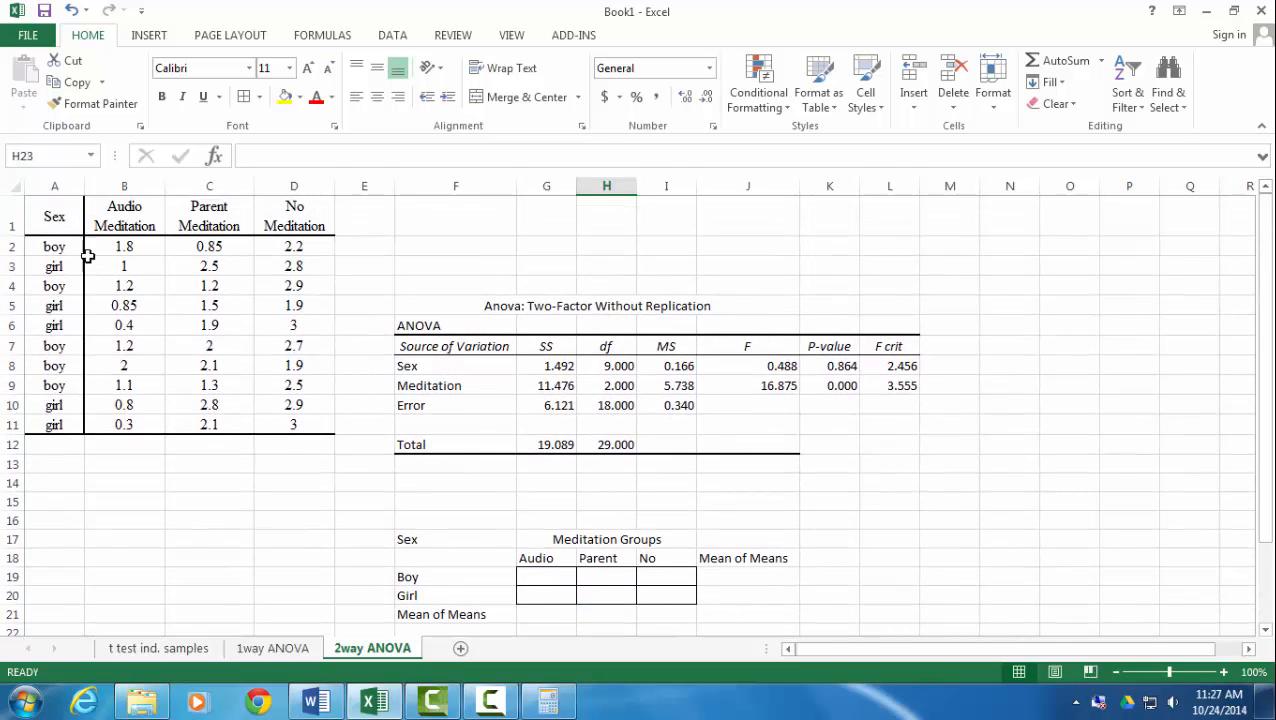
left_click_drag(62, 248, 300, 250)
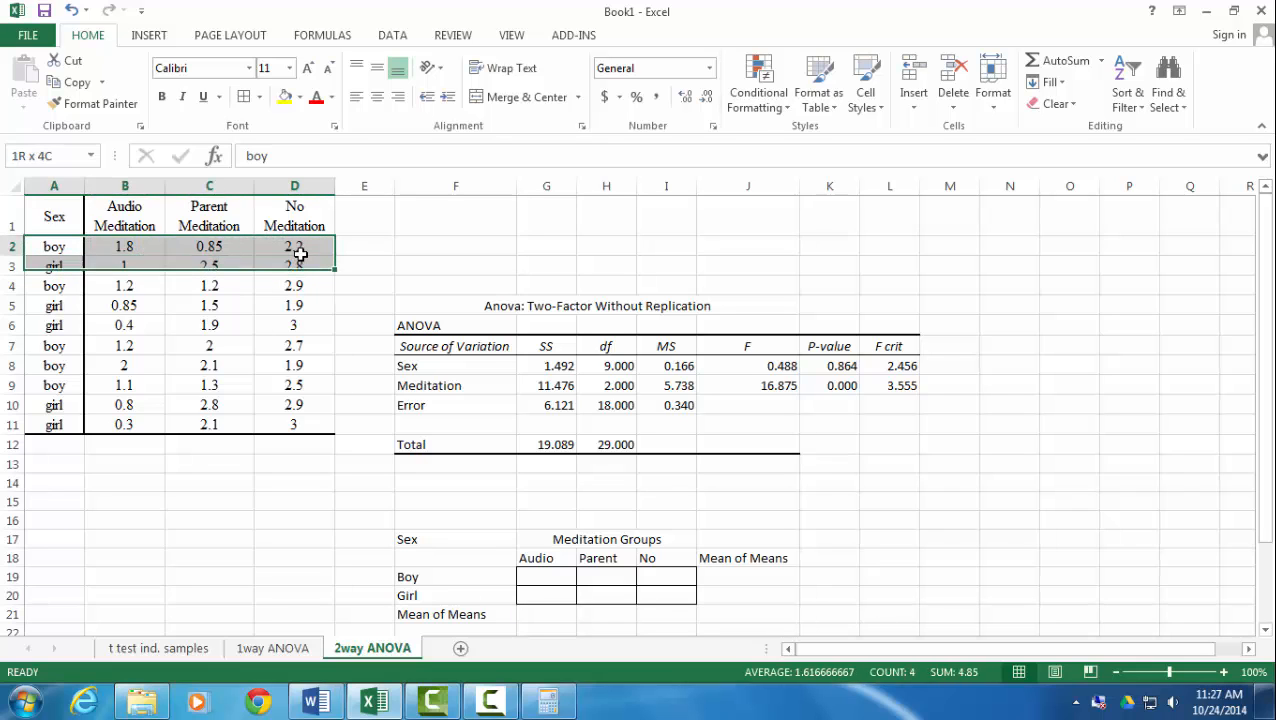
left_click_drag(54, 286, 276, 290)
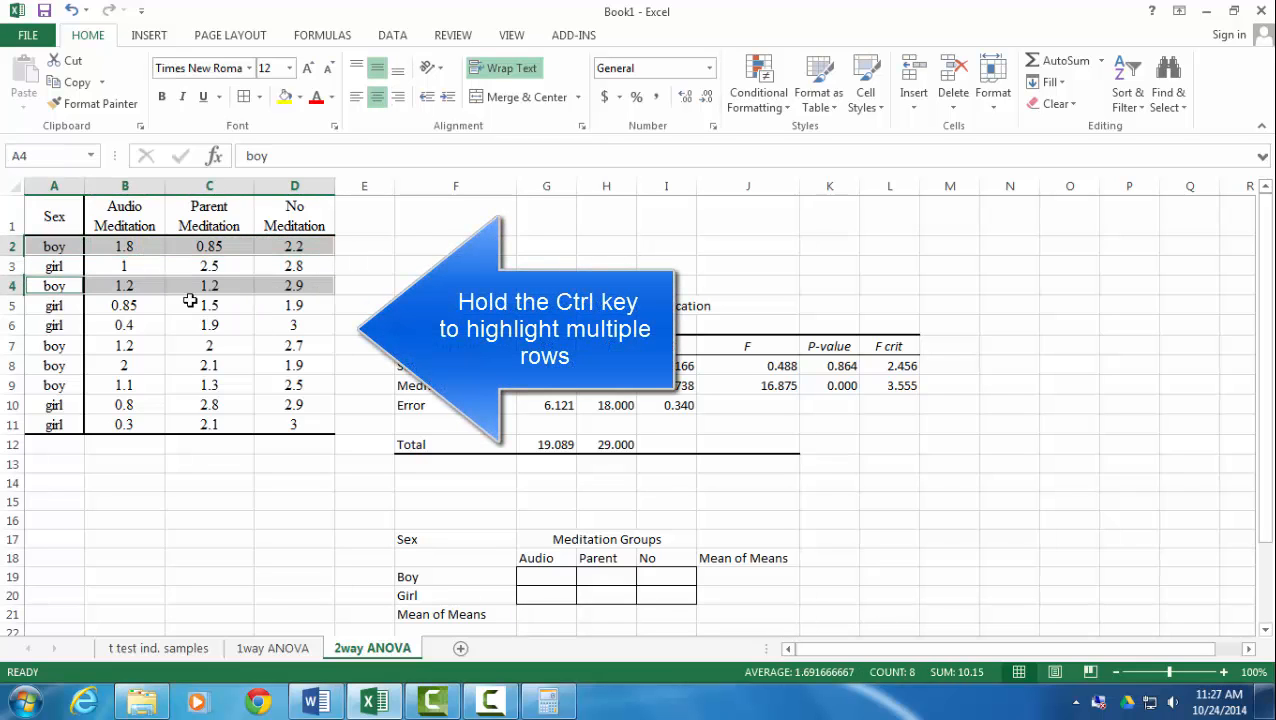
left_click_drag(42, 345, 276, 347)
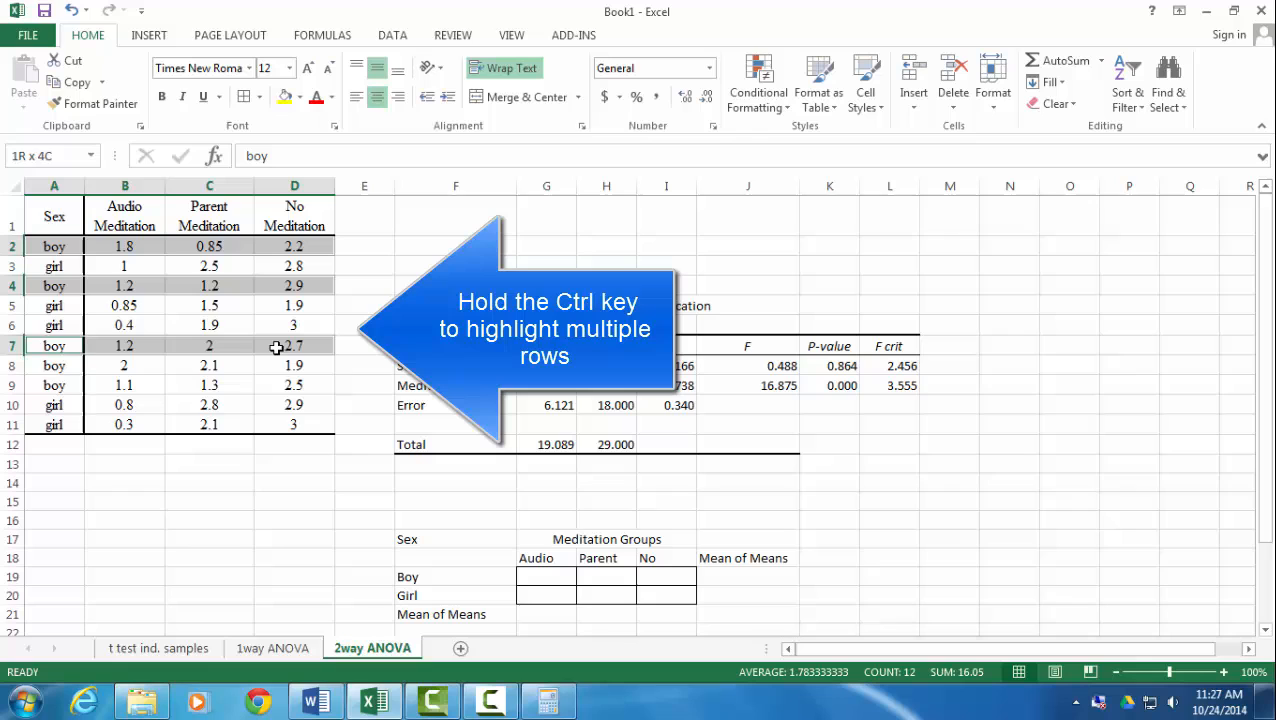
left_click_drag(51, 366, 272, 366)
left_click(64, 387, "ctrl")
left_click_drag(93, 388, 285, 380)
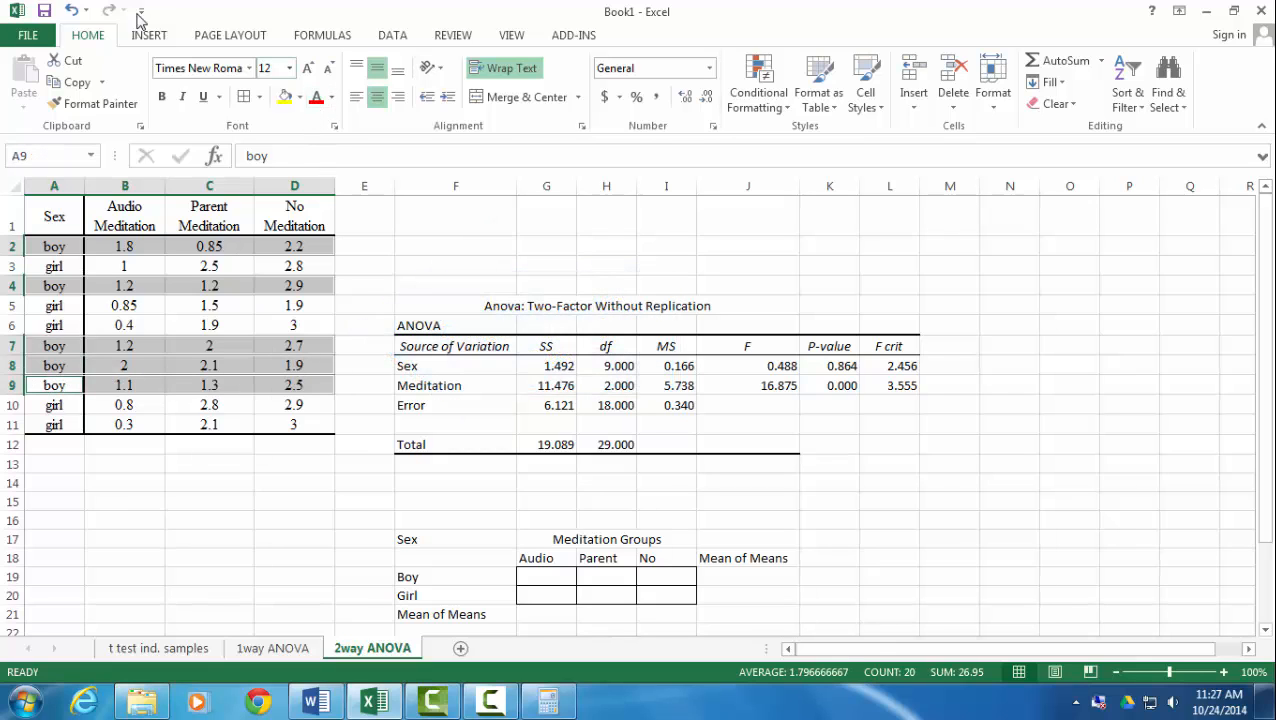
left_click(333, 104)
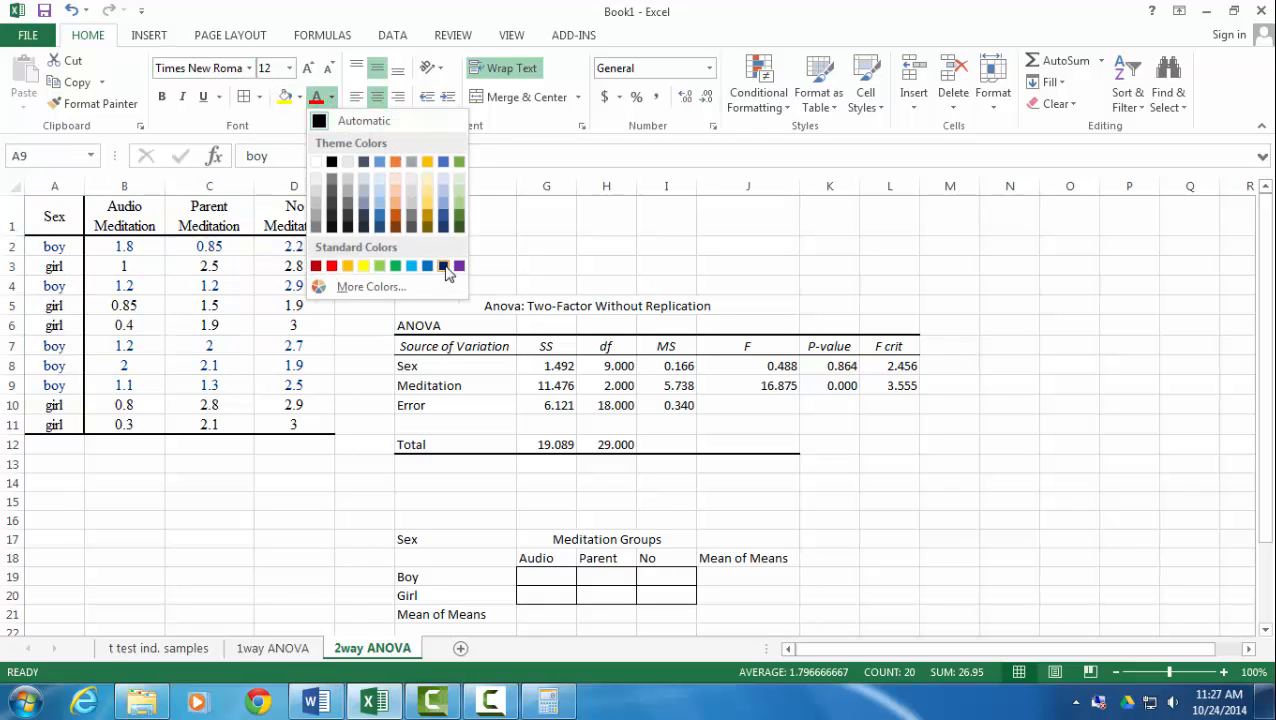
left_click(381, 162)
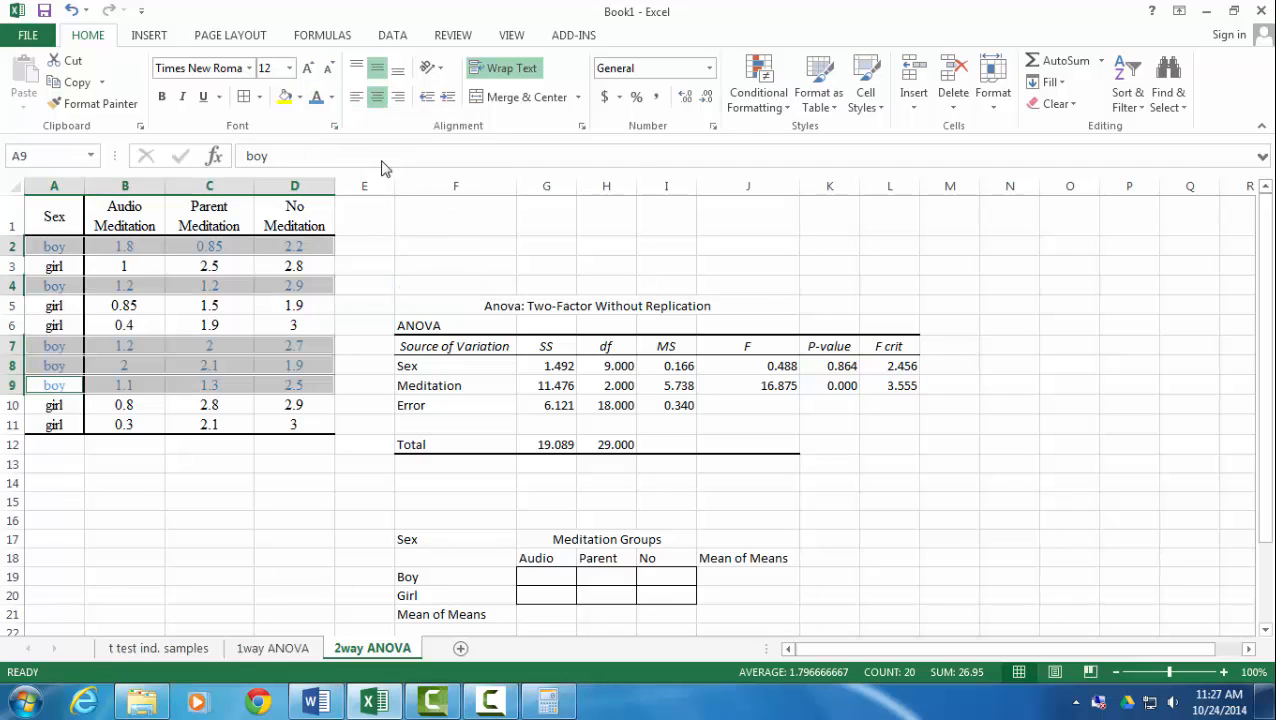
left_click(161, 96)
Step: Set the font color of all girl rows in the data table (rows 3, 5, 6, 10 and 11, columns A to D) to red
left_click_drag(67, 267, 300, 268)
left_click(64, 305, "ctrl")
left_click_drag(64, 305, 283, 305)
left_click_drag(55, 327, 290, 322)
left_click_drag(48, 404, 280, 410)
left_click(80, 425, "ctrl")
left_click_drag(87, 425, 300, 424)
left_click(333, 97)
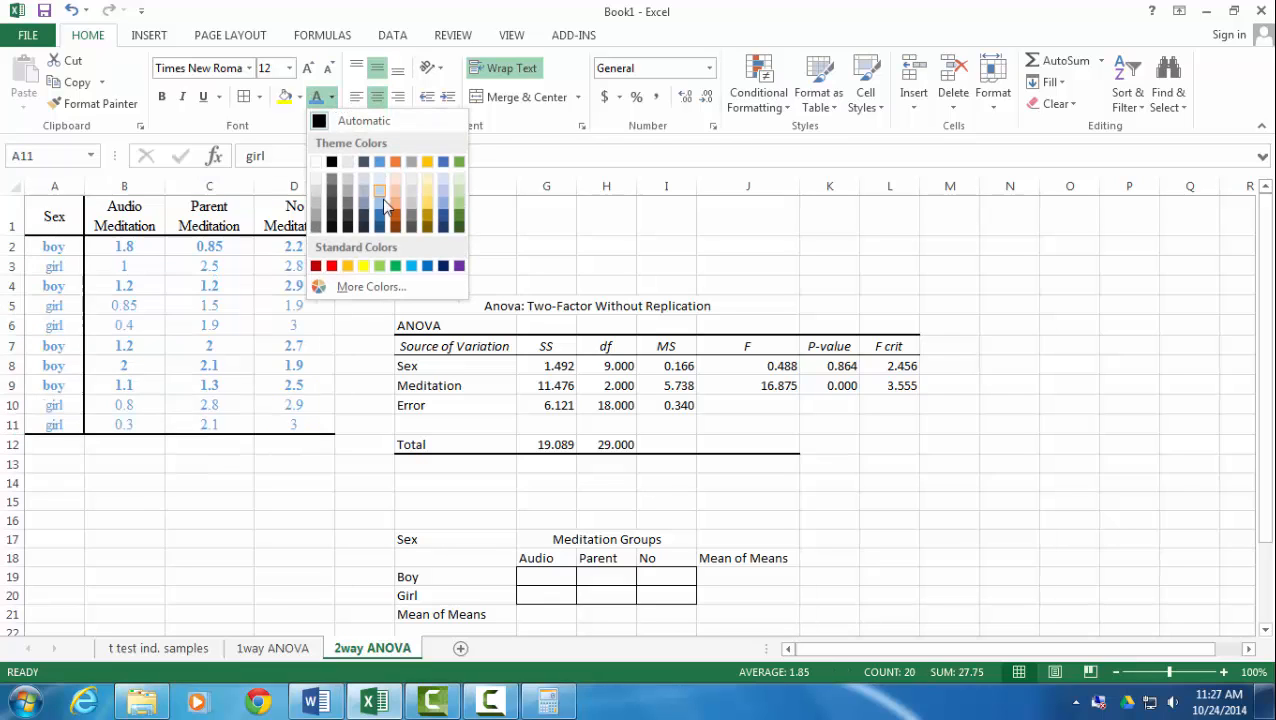
left_click(331, 264)
left_click(246, 503)
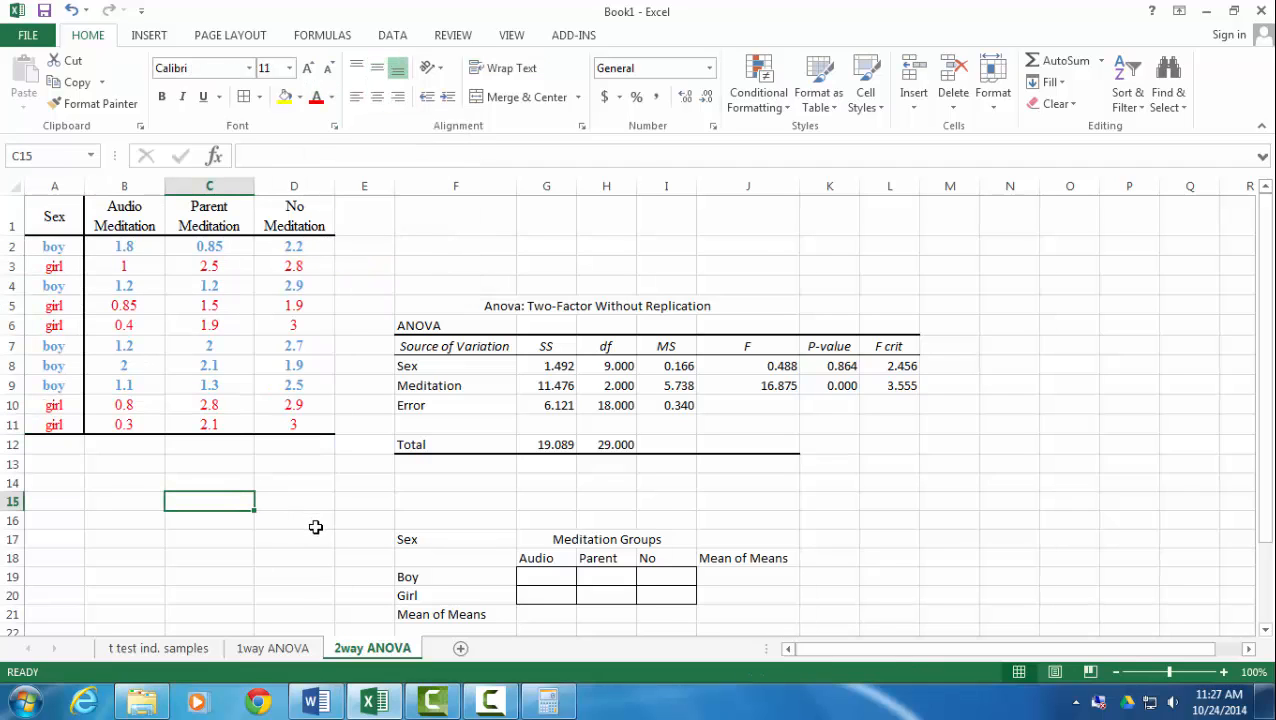
Step: Calculate the boys' Audio mean in G19 with an AVERAGE formula over cells B2, B4, B7, B8 and B9
left_click(547, 594)
left_click(549, 581)
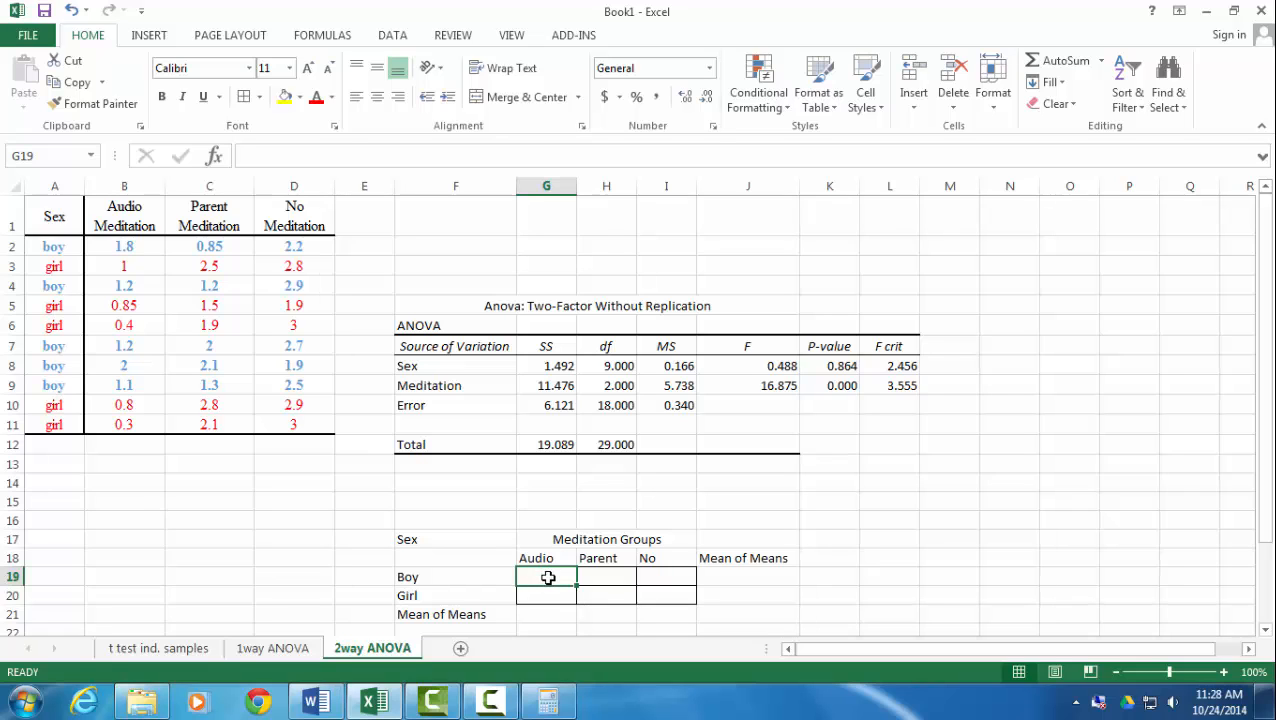
type("=")
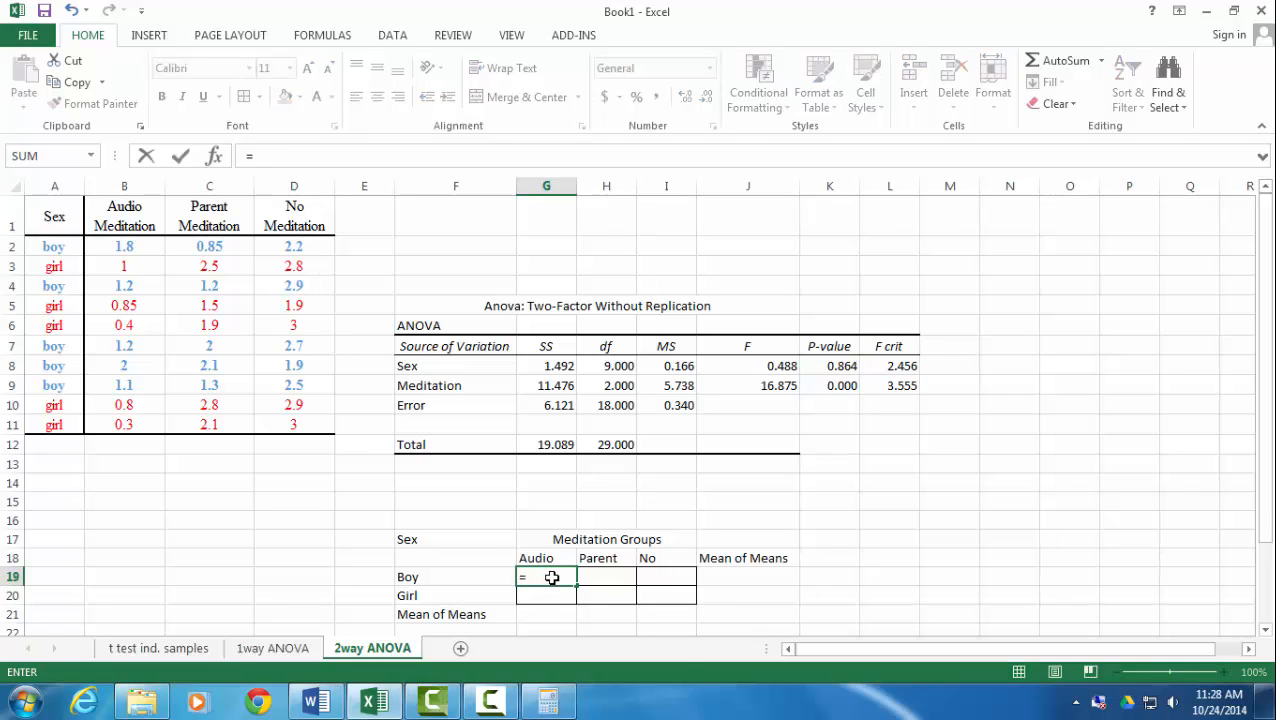
type("aver")
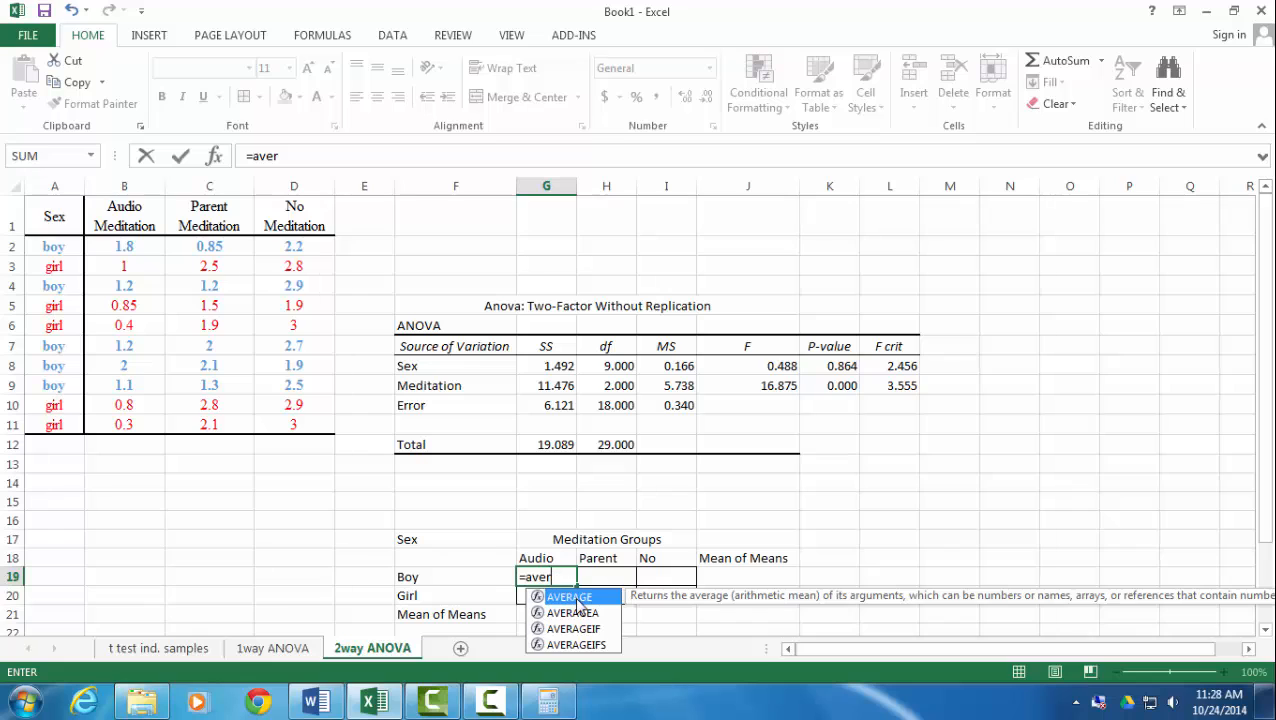
double_click(575, 597)
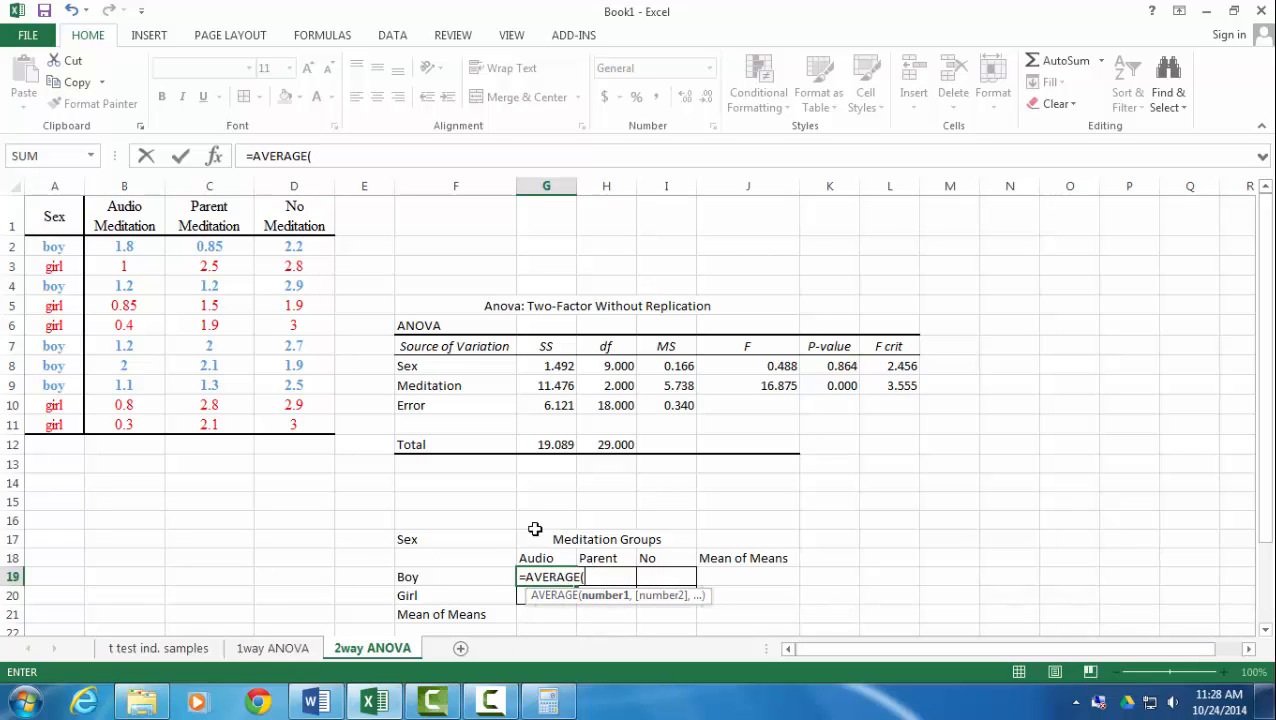
left_click(140, 247)
left_click(150, 285, "ctrl")
left_click(138, 344, "ctrl")
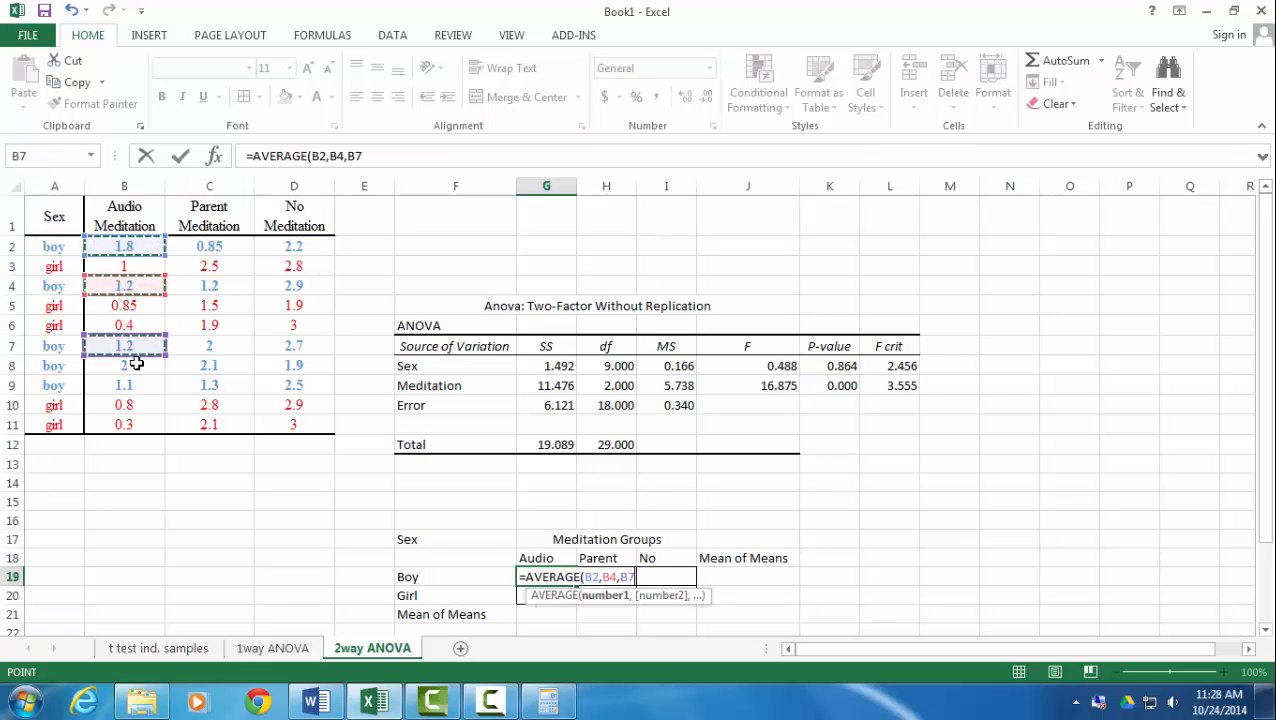
left_click(136, 365, "ctrl")
left_click(133, 385, "ctrl")
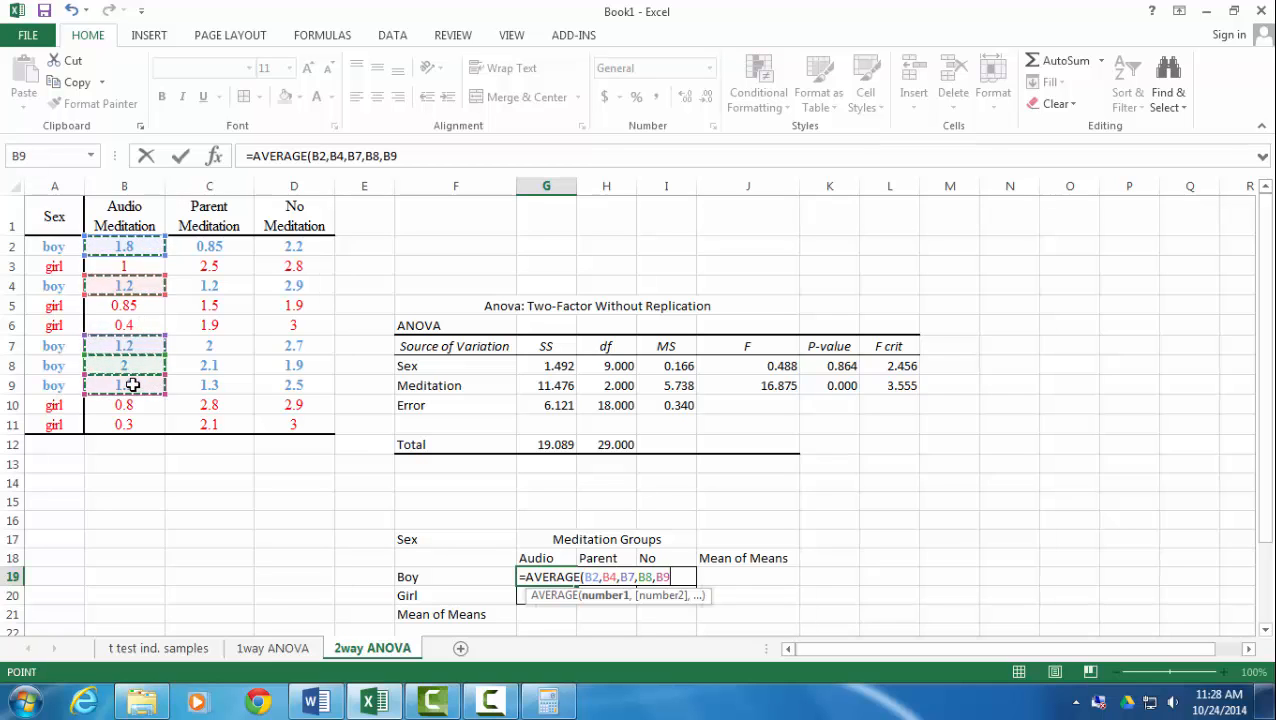
key("Return")
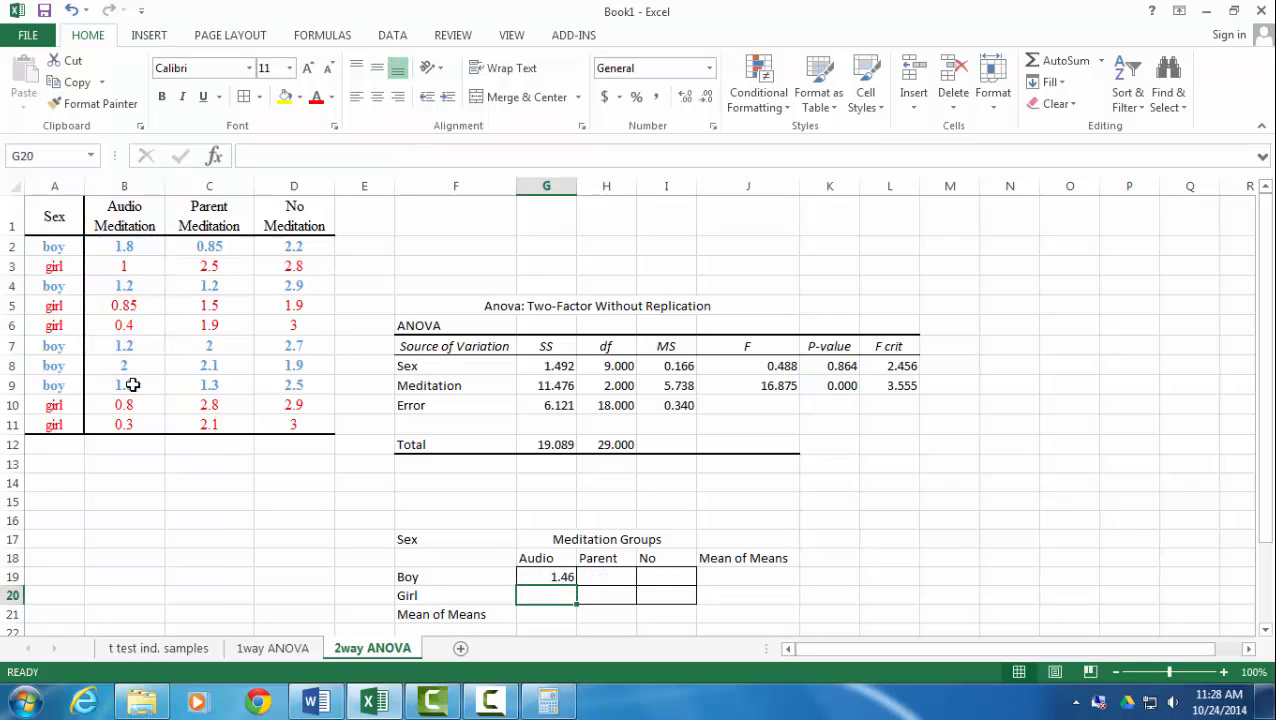
Step: Calculate the girls' Audio mean in G20 with an AVERAGE formula over cells B3, B5, B6, B10 and B11
type("=aver")
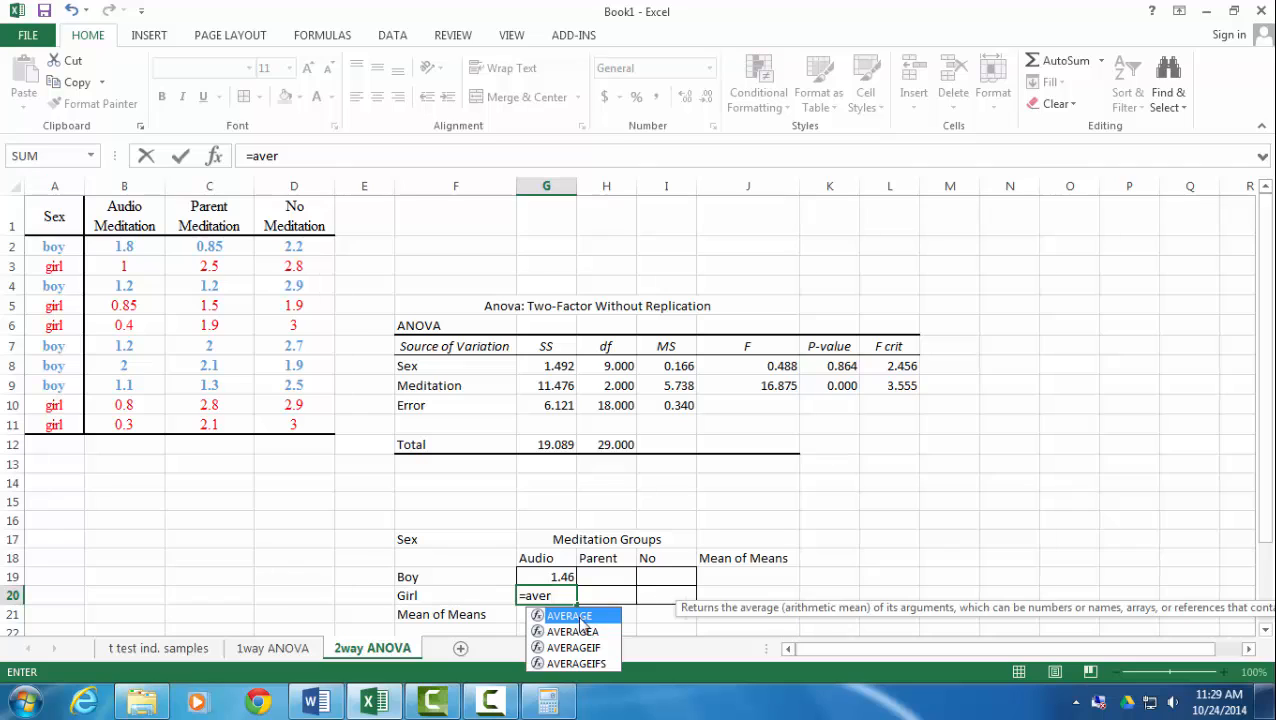
double_click(580, 617)
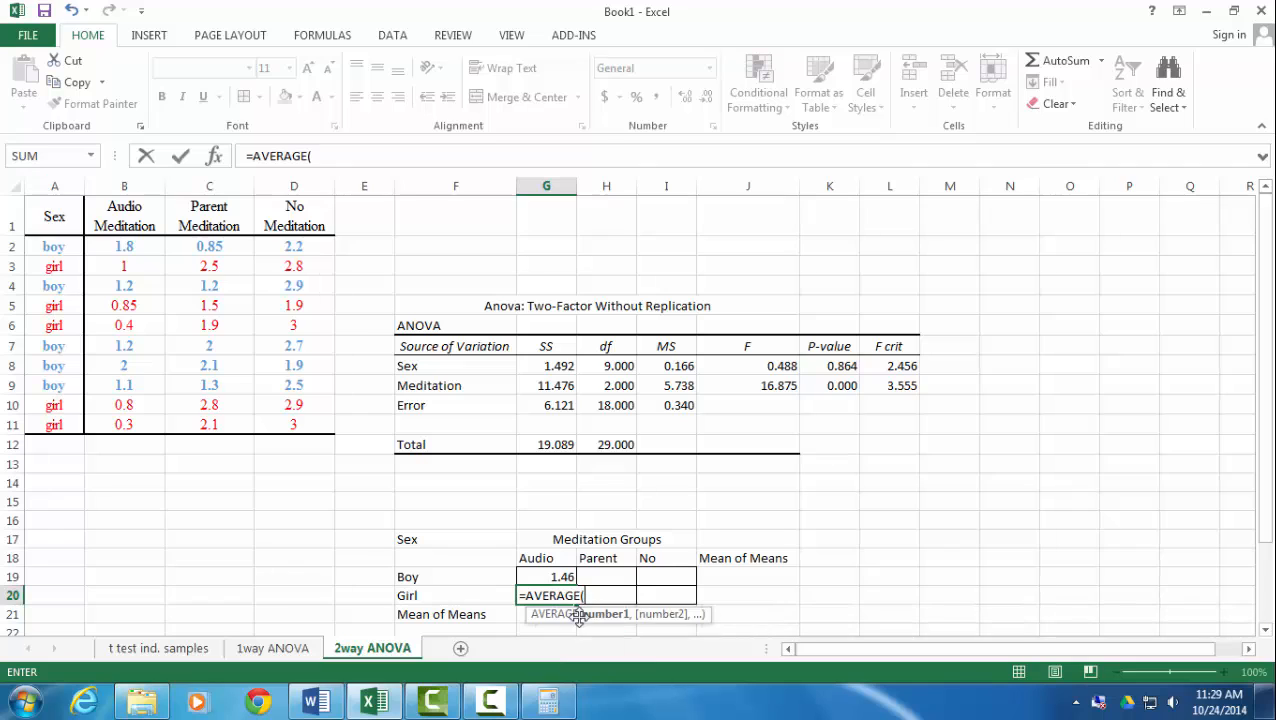
left_click(129, 267)
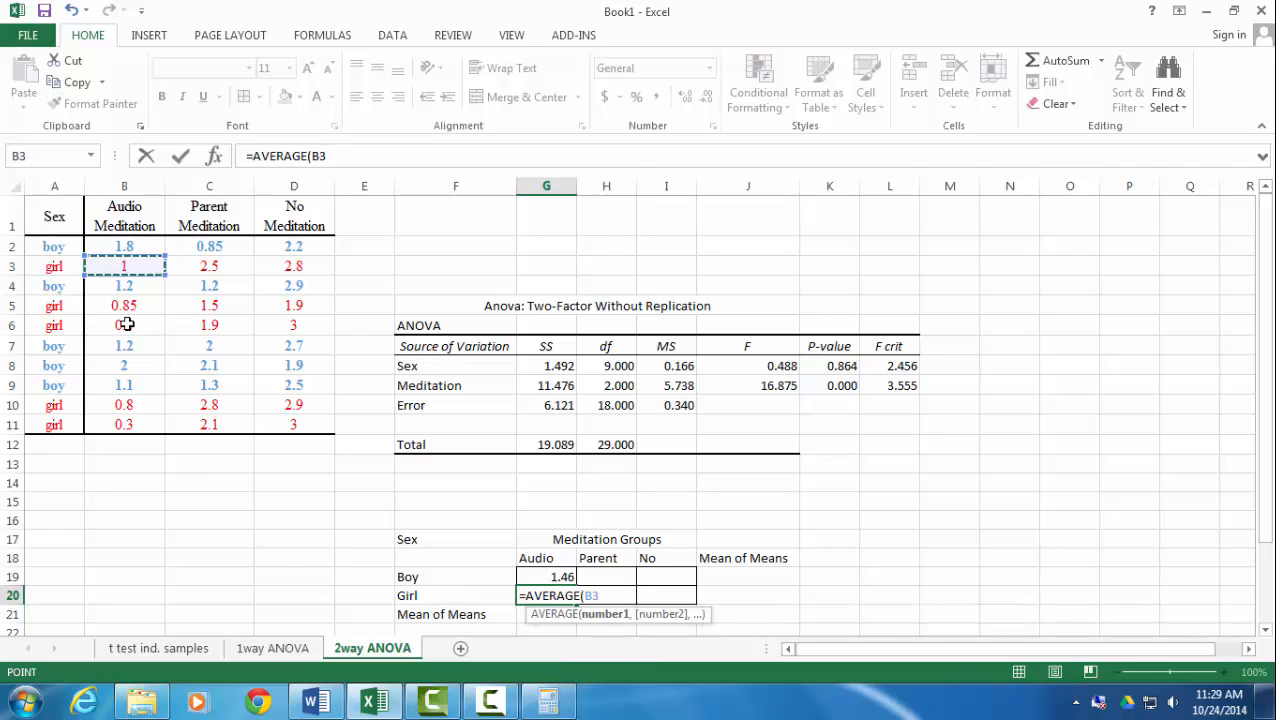
left_click(121, 305, "ctrl")
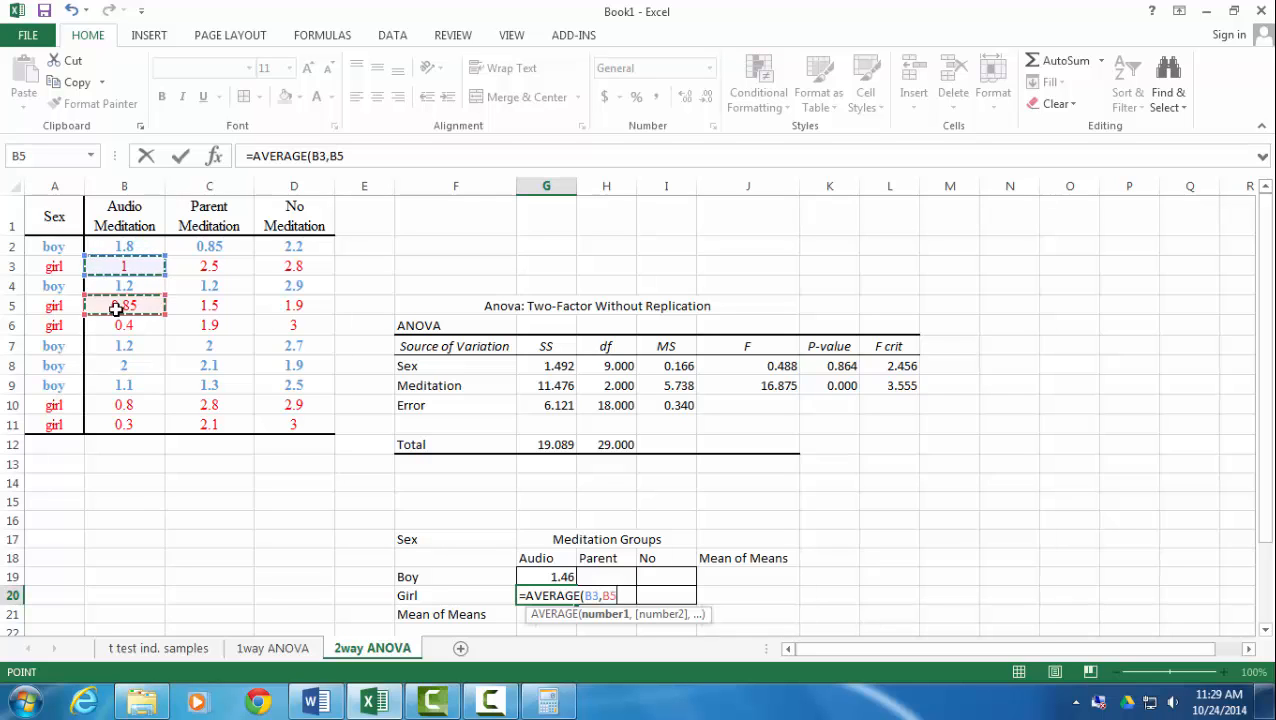
left_click(122, 325, "ctrl")
left_click(124, 404, "ctrl")
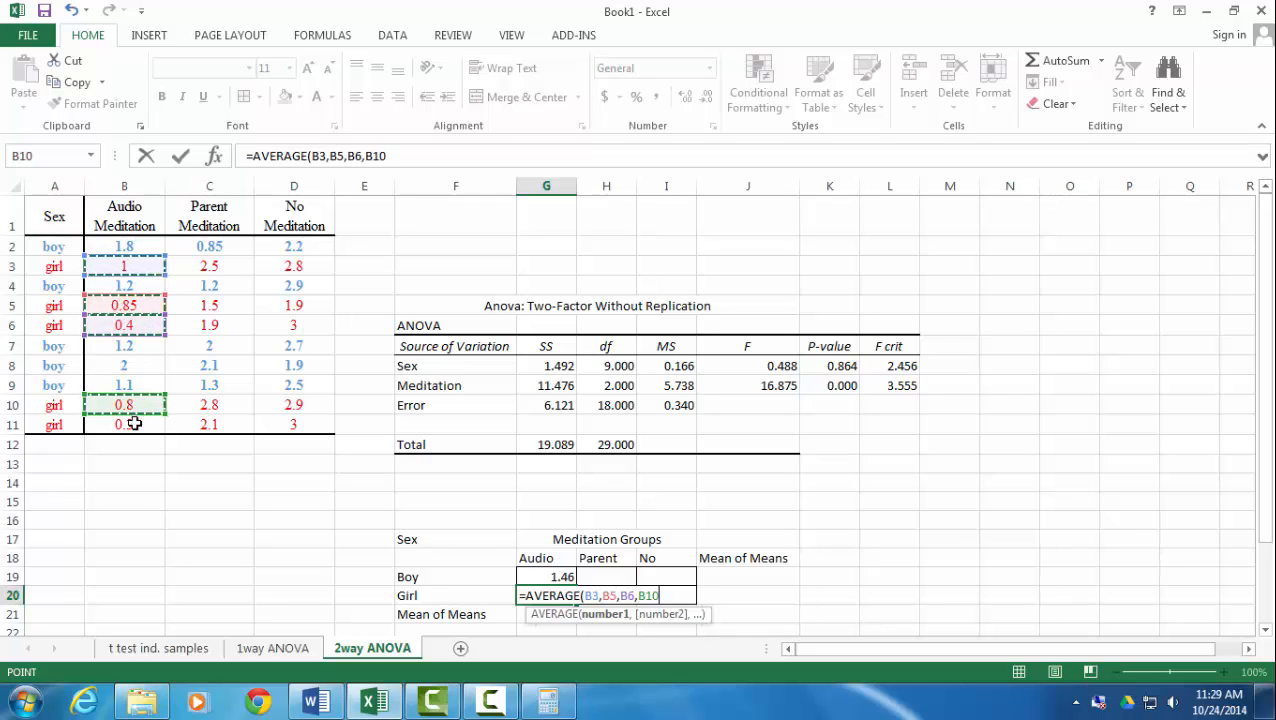
left_click(125, 424, "ctrl")
key("Return")
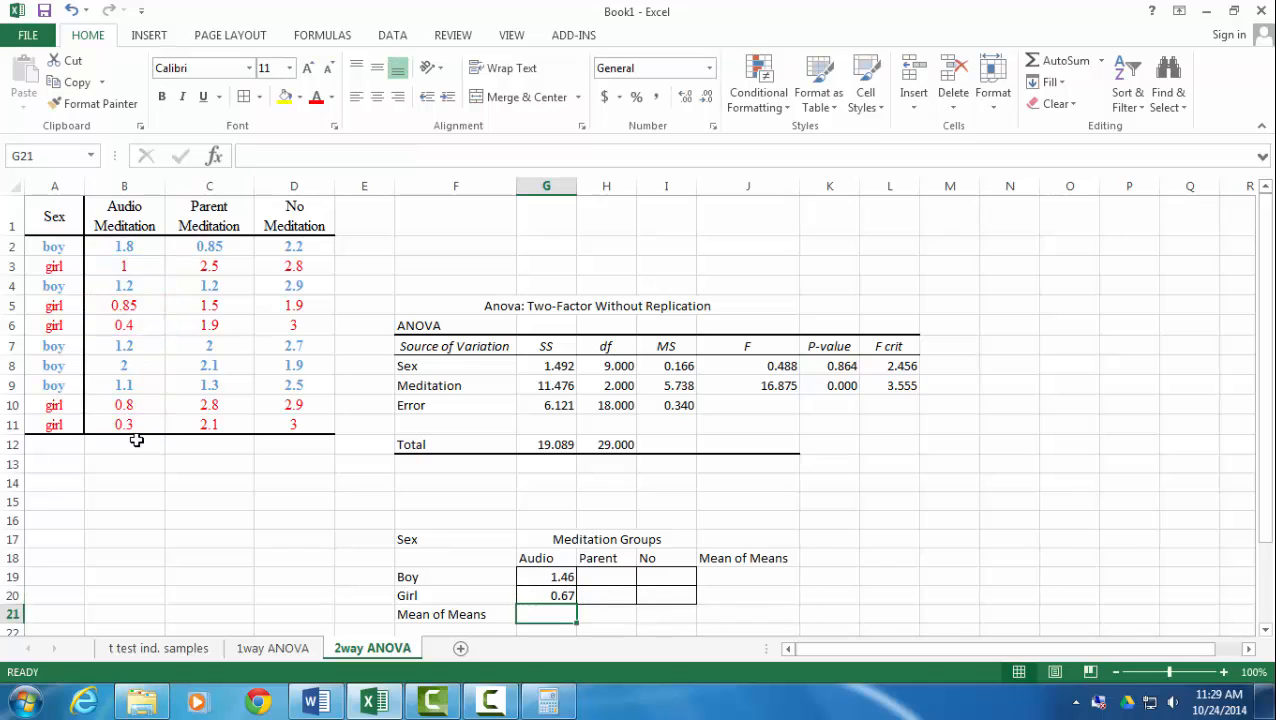
Step: Calculate the boys' Parent mean in H19 with an AVERAGE formula over cells C2, C4, C7, C8 and C9
left_click(596, 577)
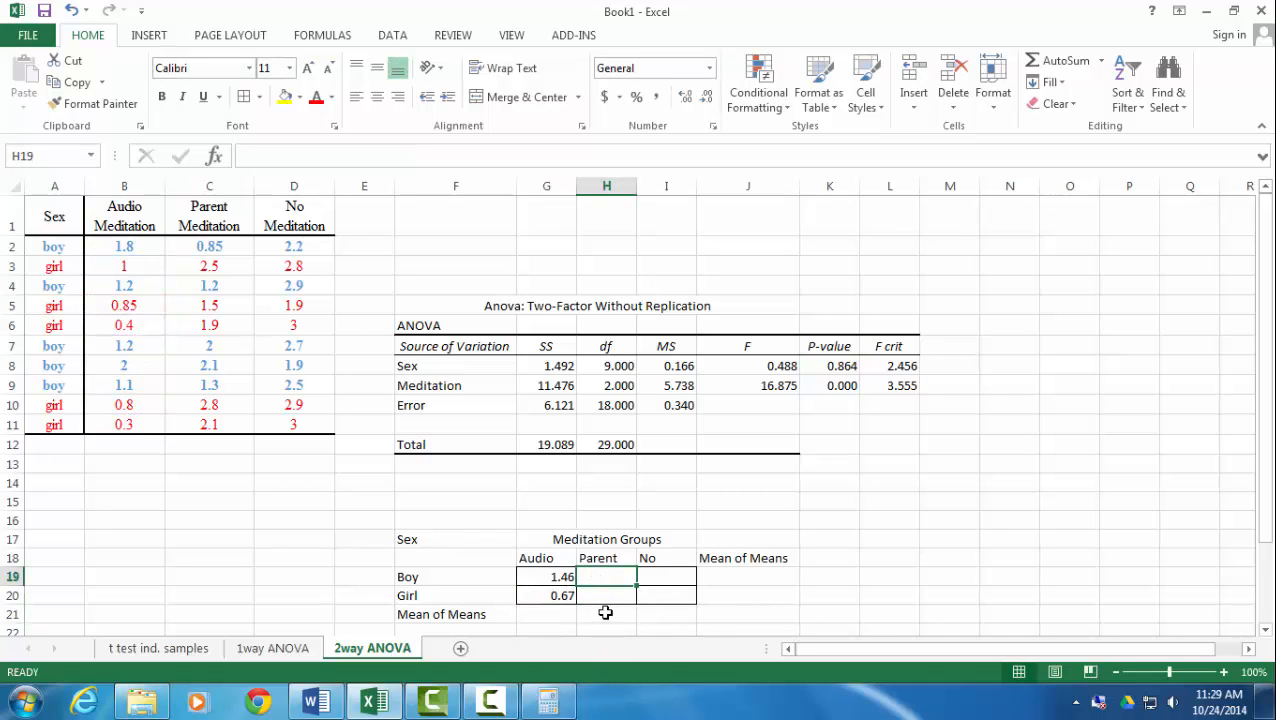
type("=aver")
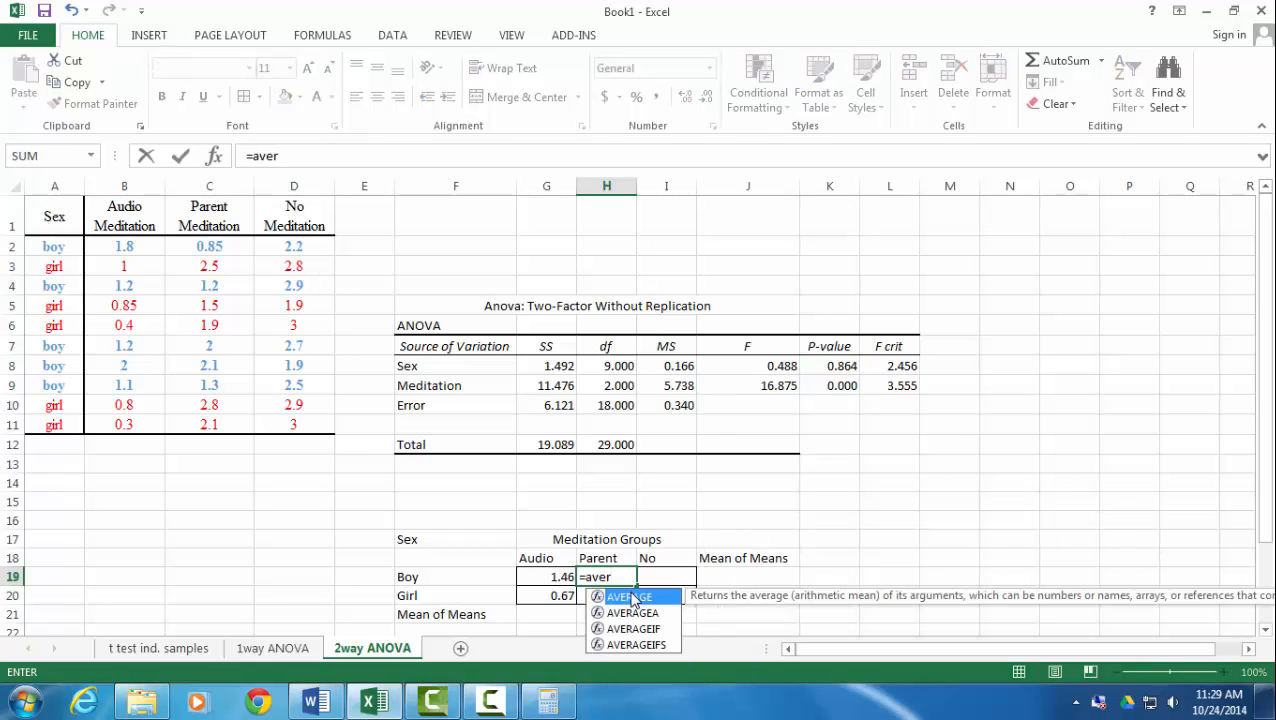
double_click(631, 597)
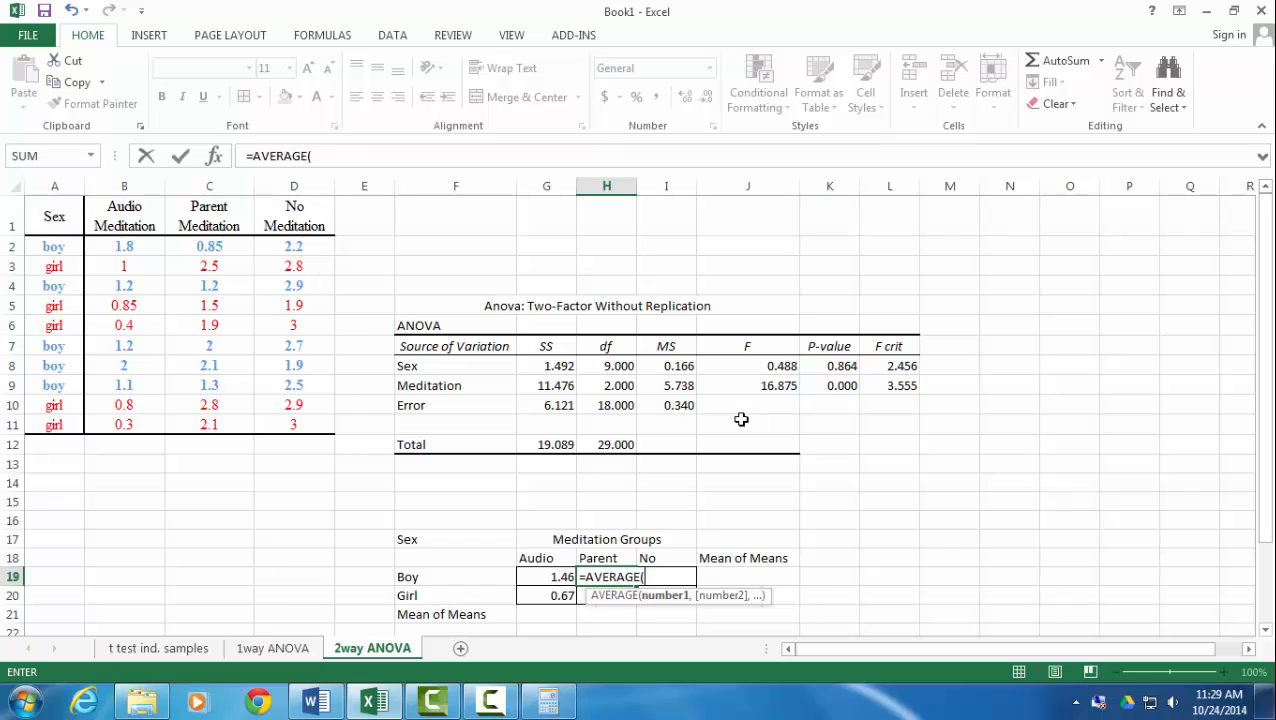
left_click(702, 513)
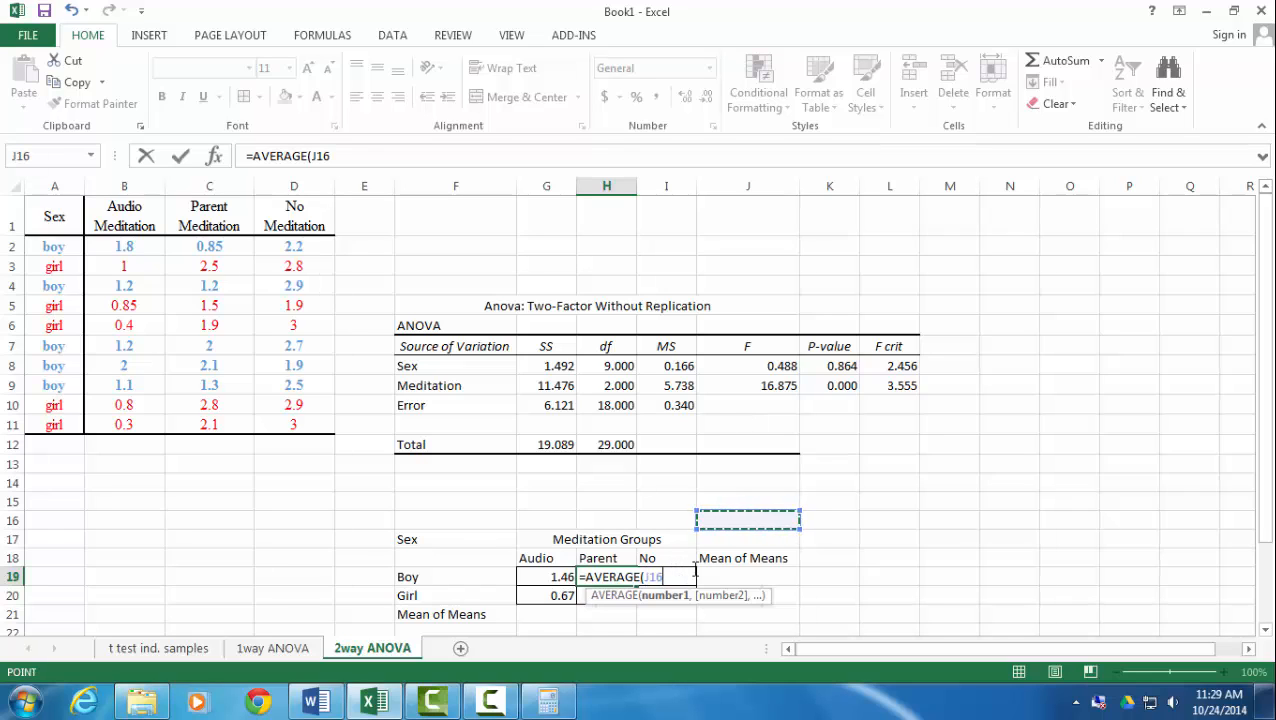
key("BackSpace")
key("BackSpace")
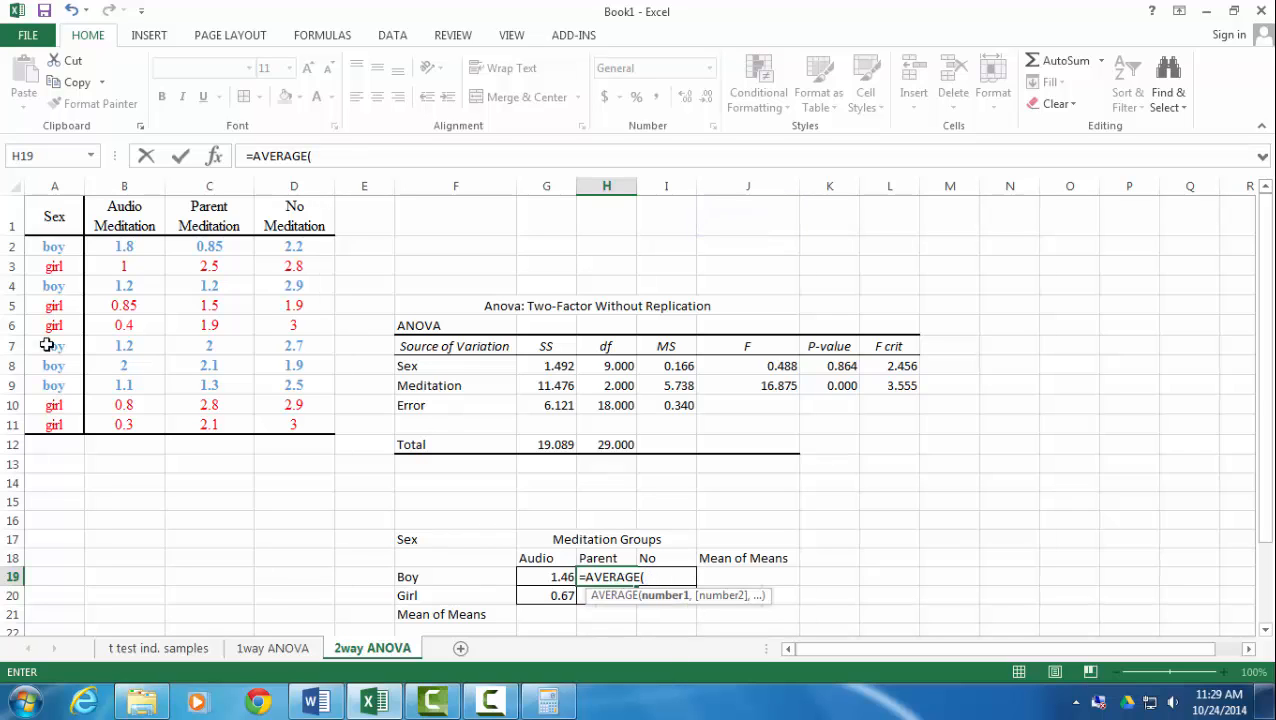
left_click(210, 249)
type(",")
left_click(222, 287)
type(",")
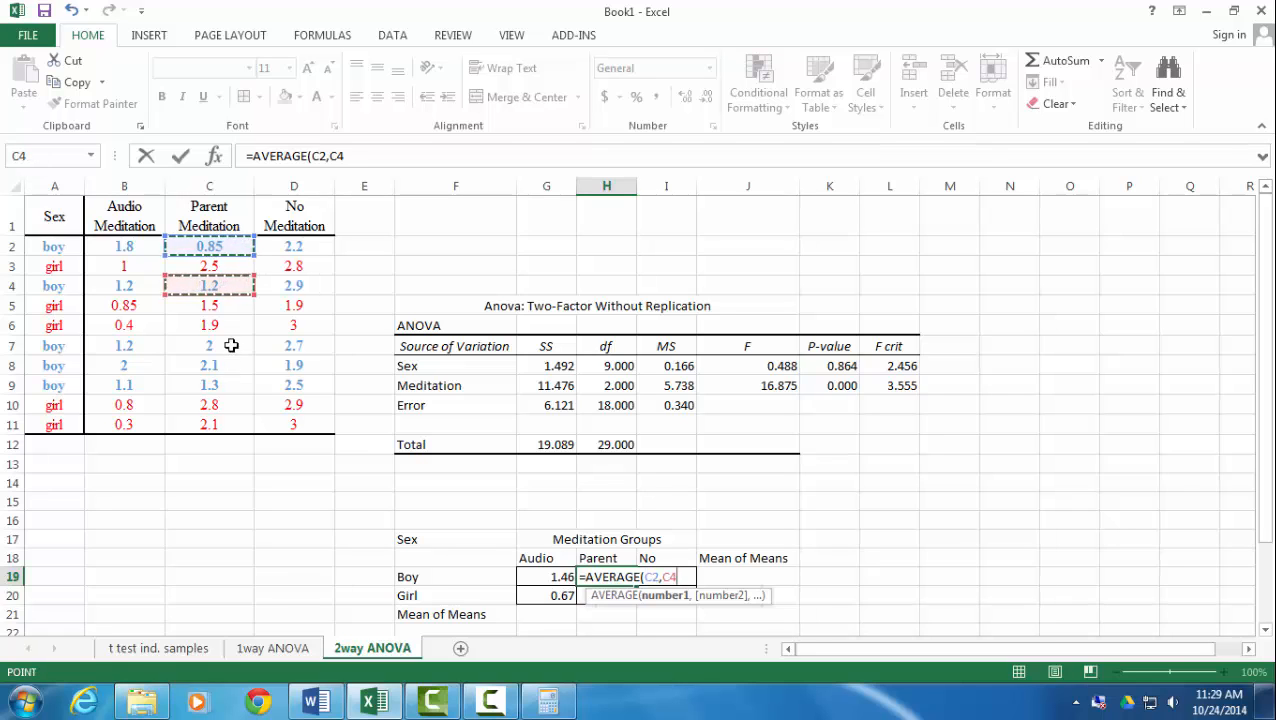
left_click(233, 348)
type(",")
left_click(236, 364)
type(",")
left_click(230, 395)
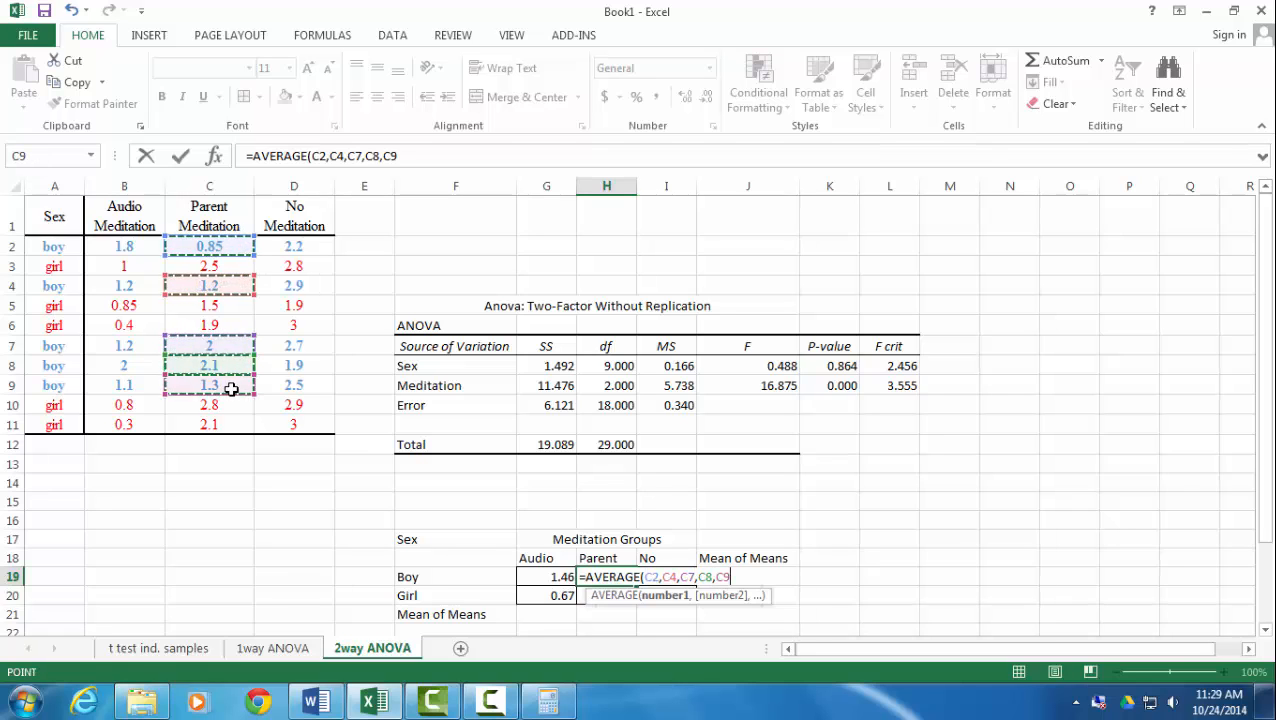
key("Return")
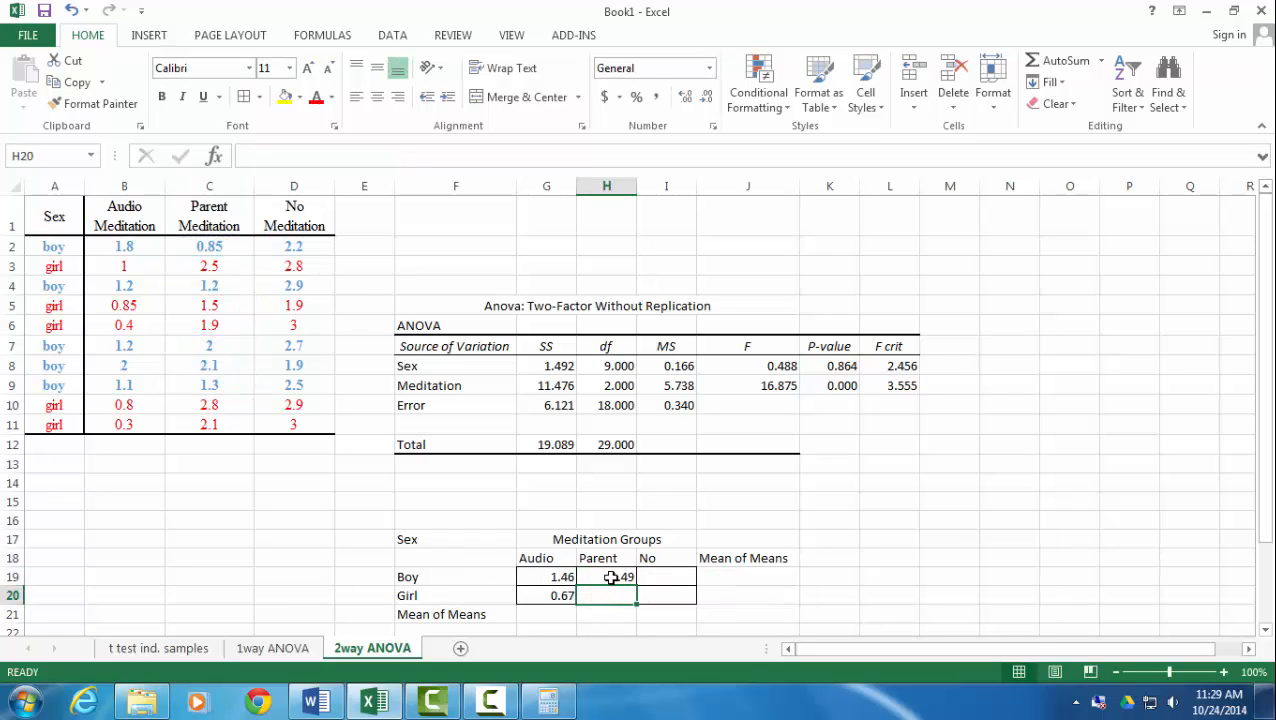
Step: Calculate the girls' Parent mean in H20 with an AVERAGE formula over cells C3, C5, C6, C10 and C11
type("=av")
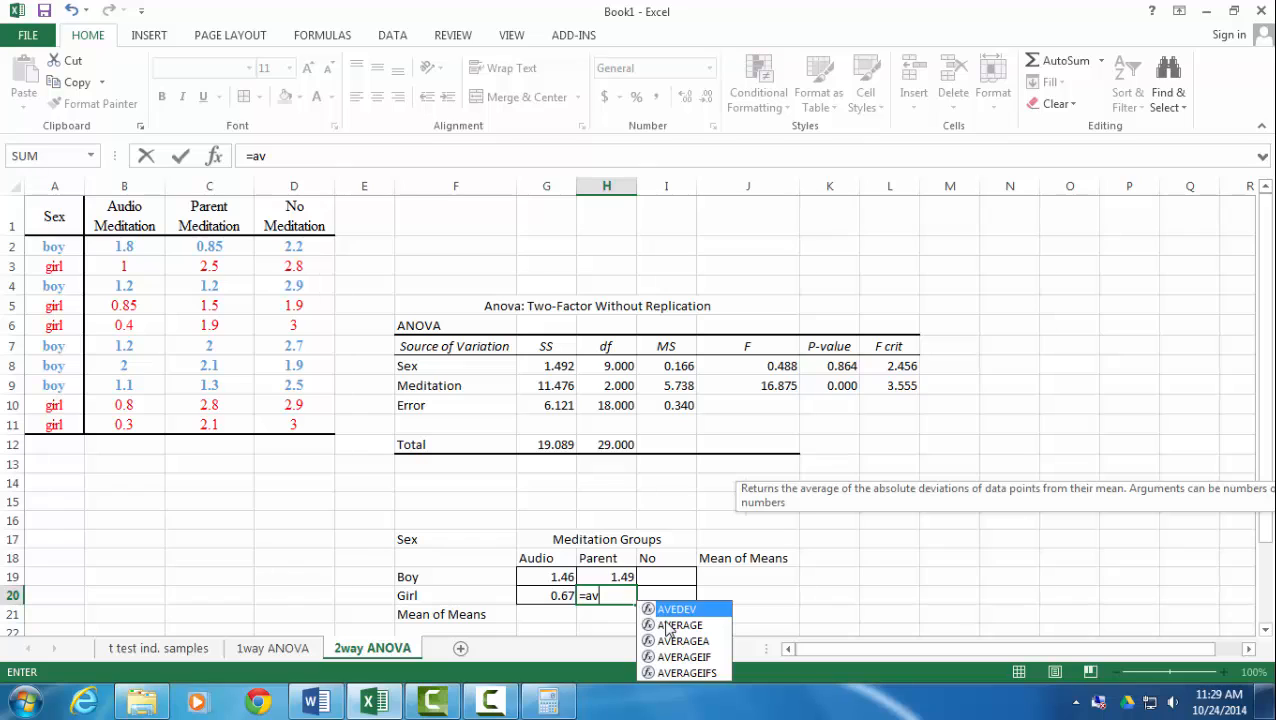
double_click(668, 627)
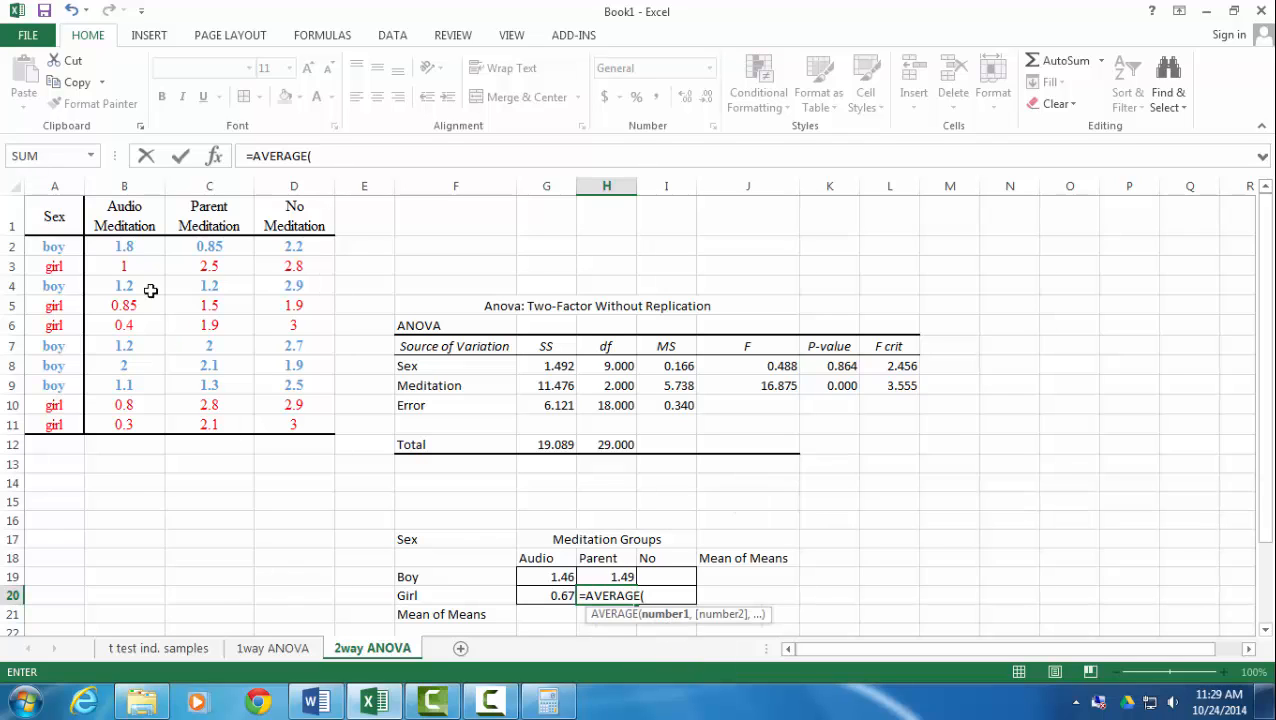
left_click(202, 272)
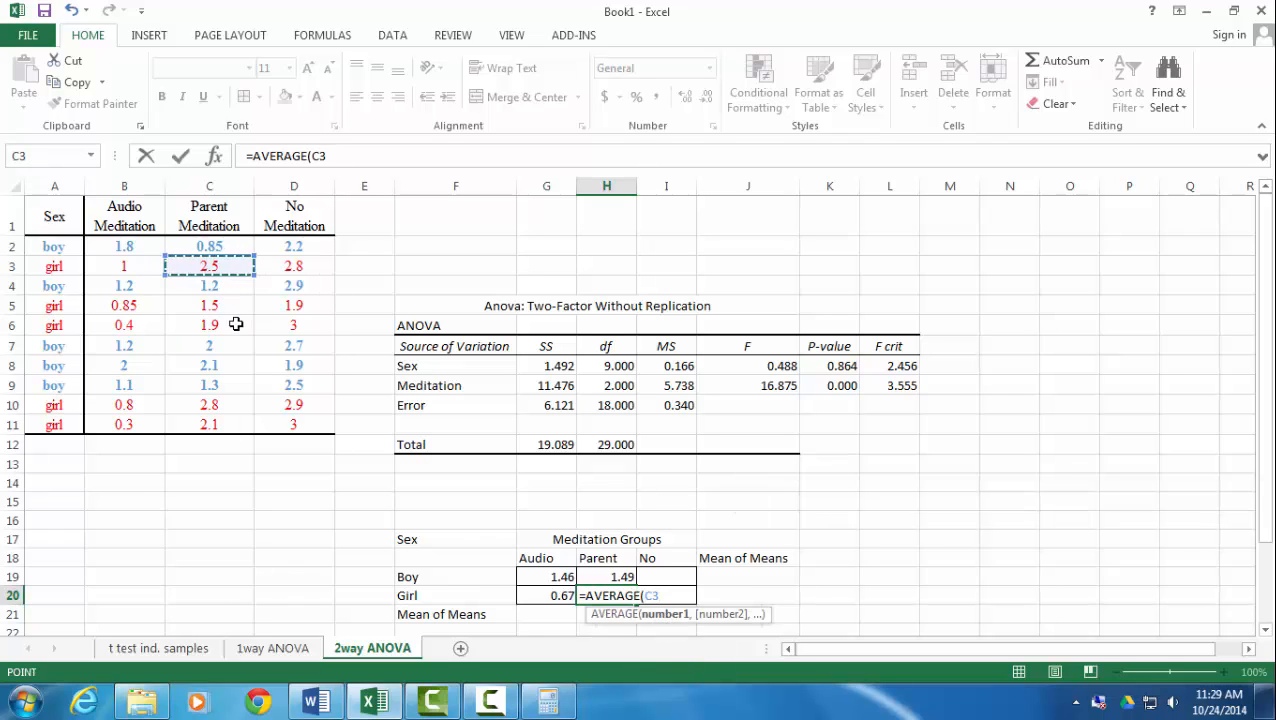
left_click(218, 306, "ctrl")
left_click(226, 325, "ctrl")
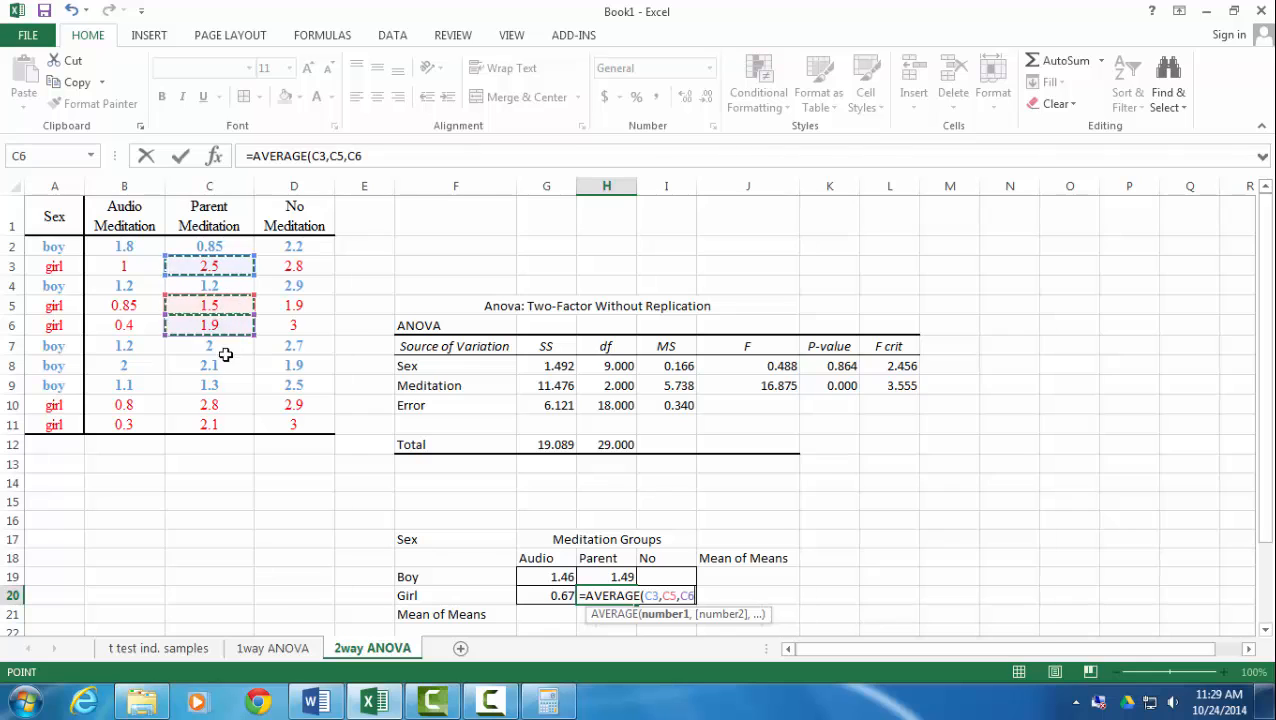
left_click(228, 408, "ctrl")
left_click(228, 424, "ctrl")
key("Return")
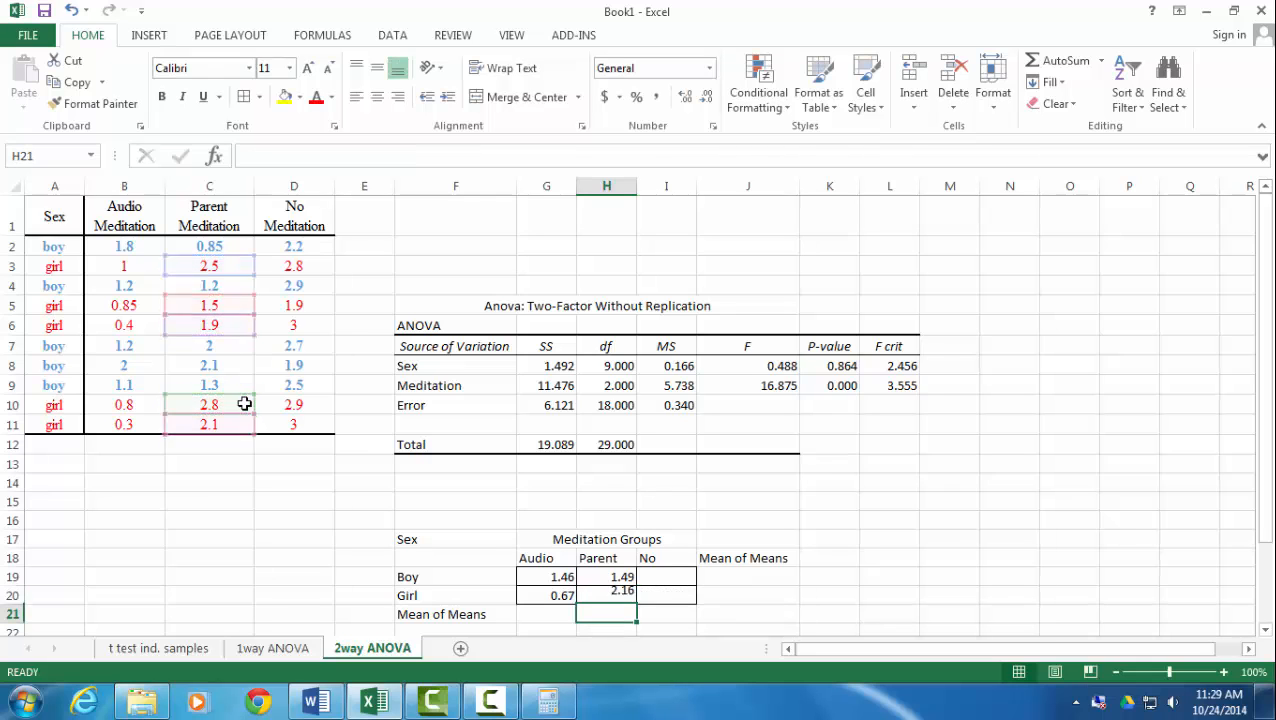
Step: Calculate the boys' No meditation mean in I19 with an AVERAGE formula over cells D2, D4, D7, D8 and D9
left_click(668, 579)
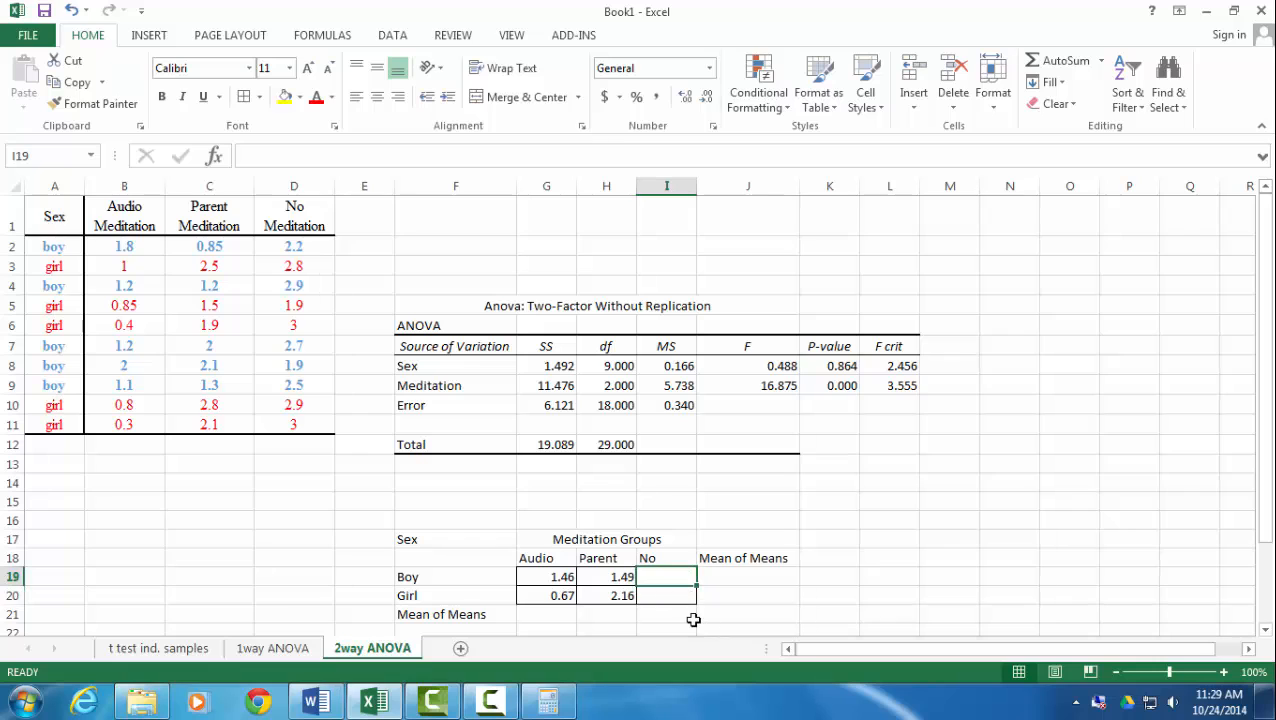
type("=aver")
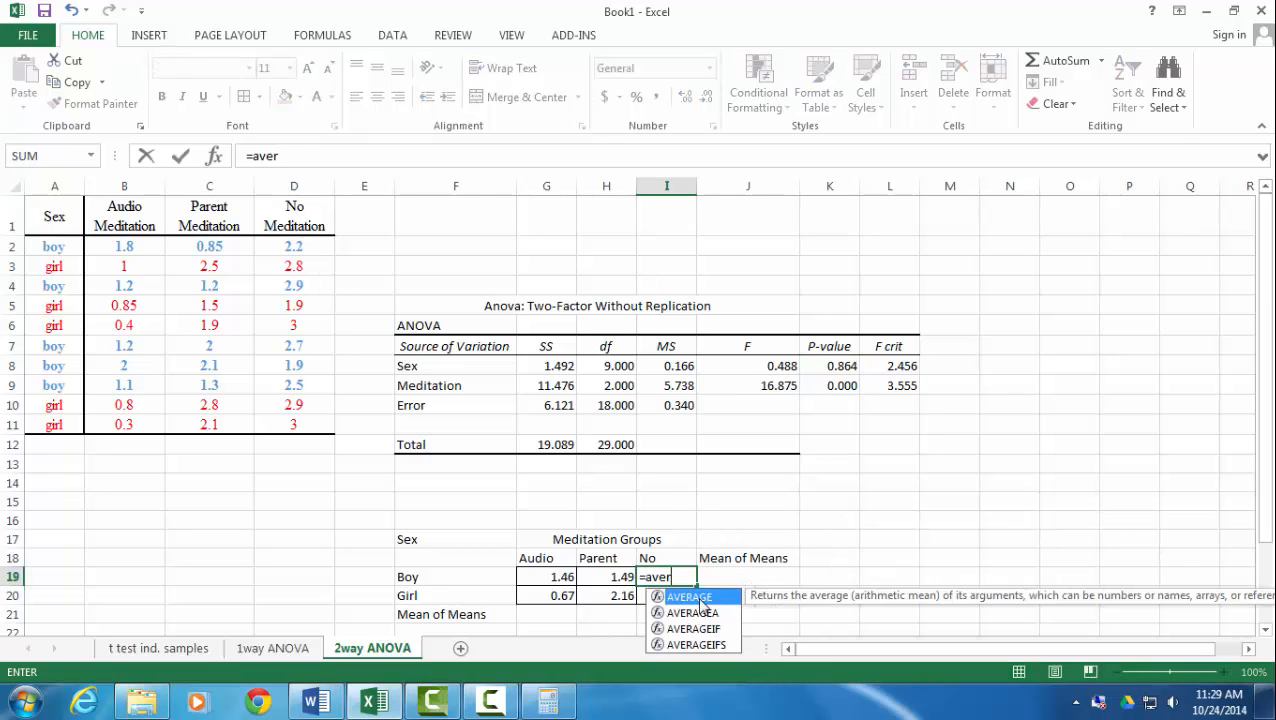
double_click(702, 598)
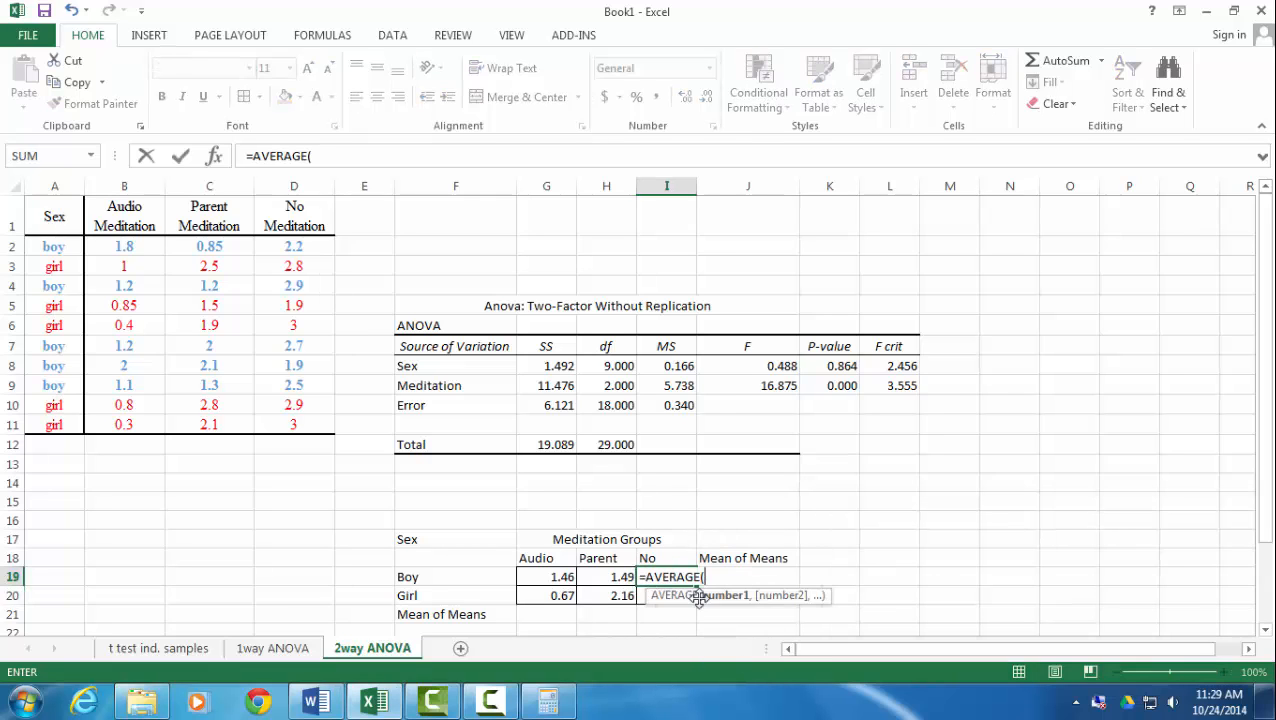
left_click(291, 246)
left_click(312, 285, "ctrl")
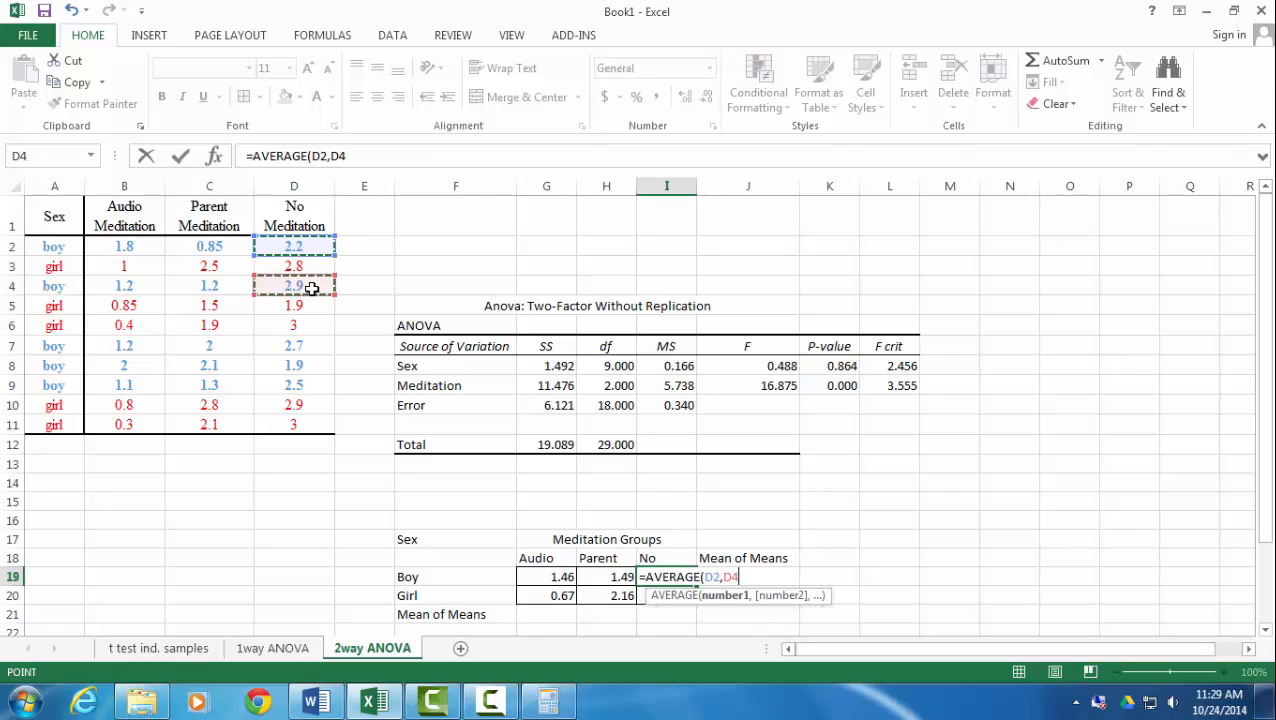
left_click(310, 343, "ctrl")
left_click(306, 364, "ctrl")
left_click(308, 384, "ctrl")
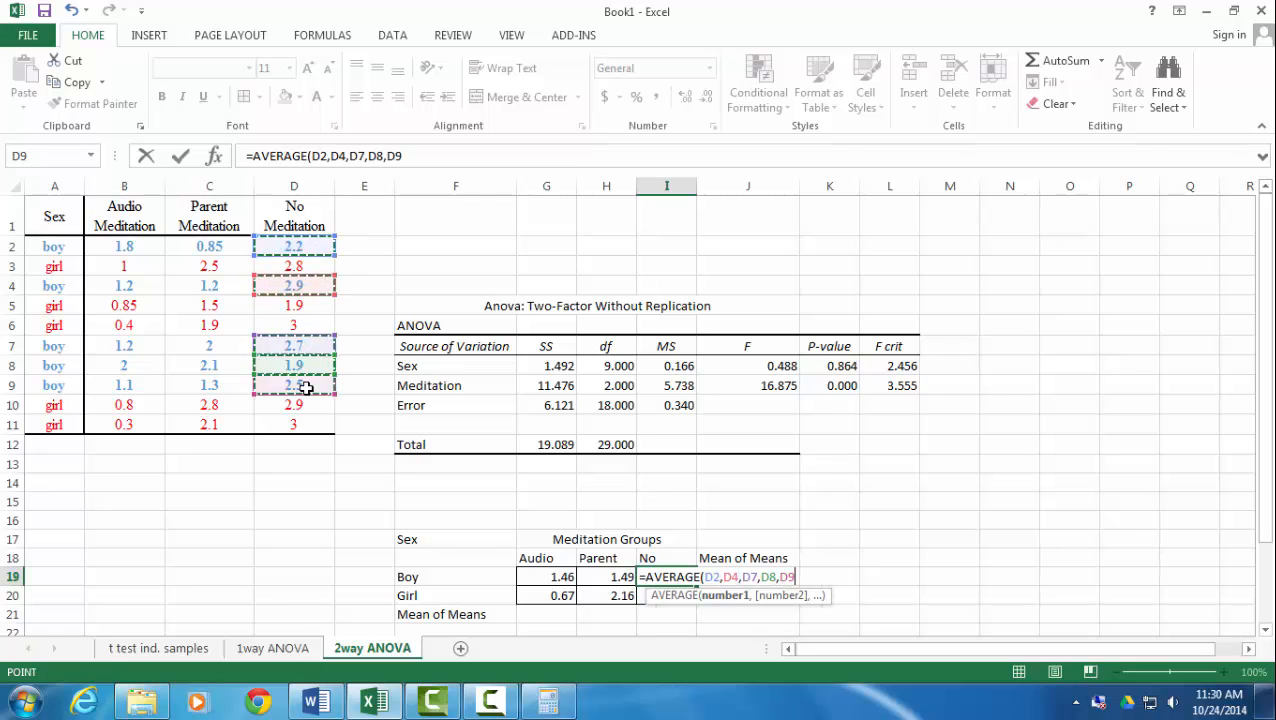
key("Return")
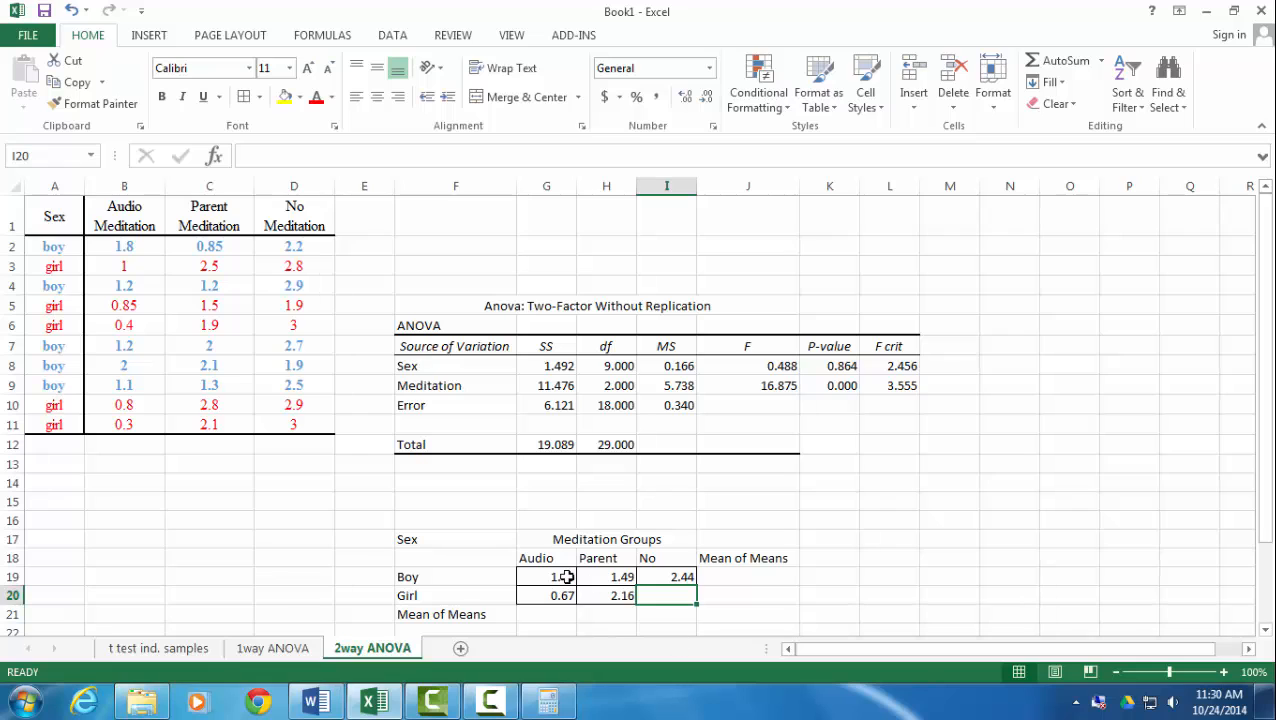
Step: Calculate the girls' No meditation mean in I20 with an AVERAGE formula over cells D3, D5, D6, D10 and D11
type("=")
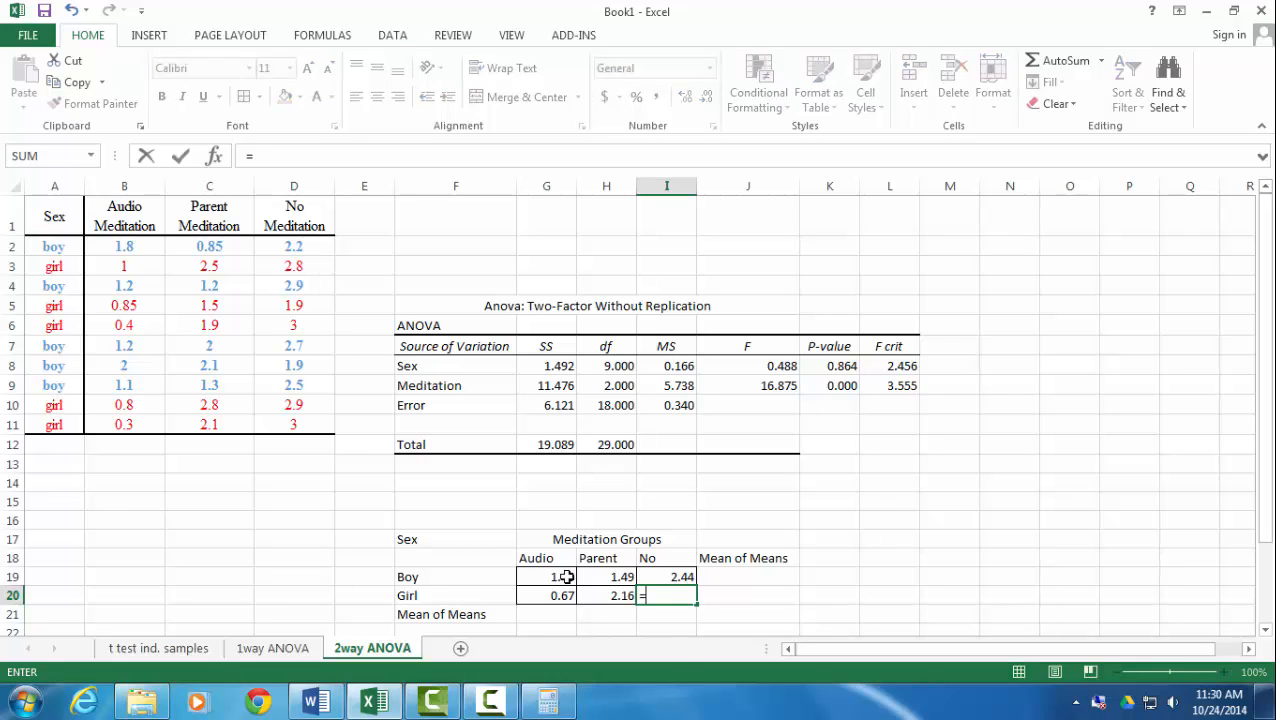
type("aver")
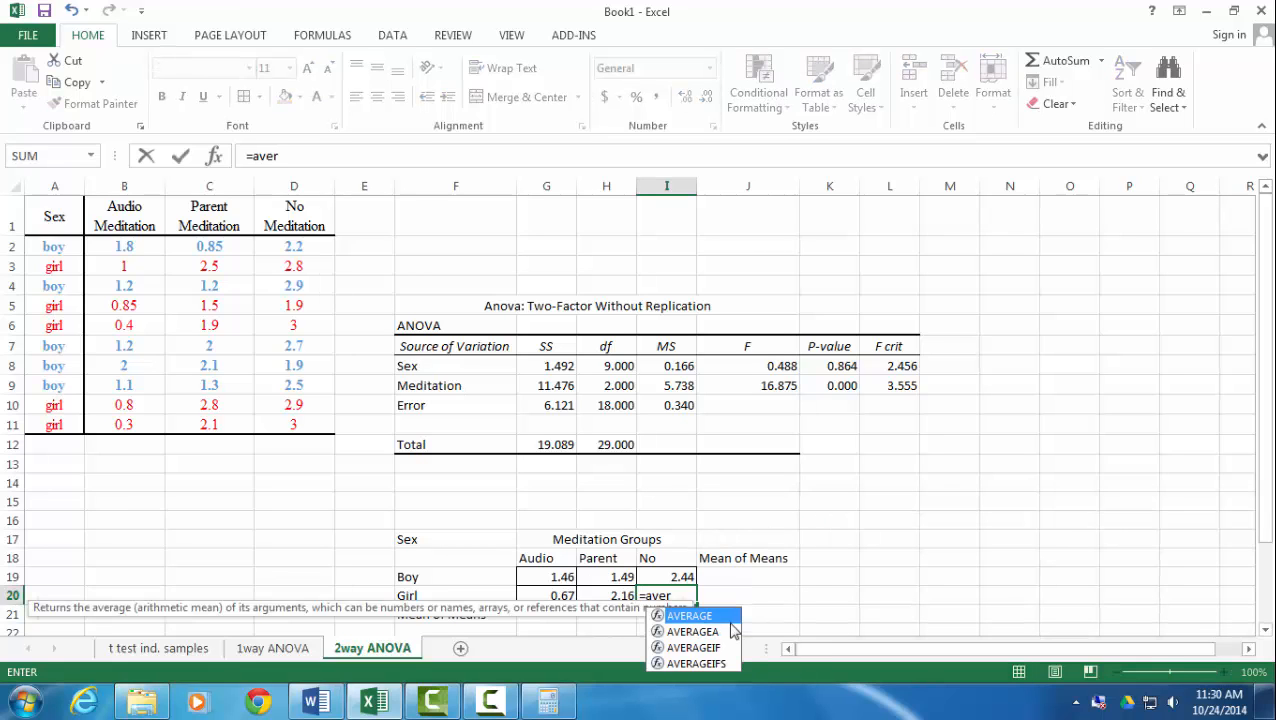
double_click(717, 616)
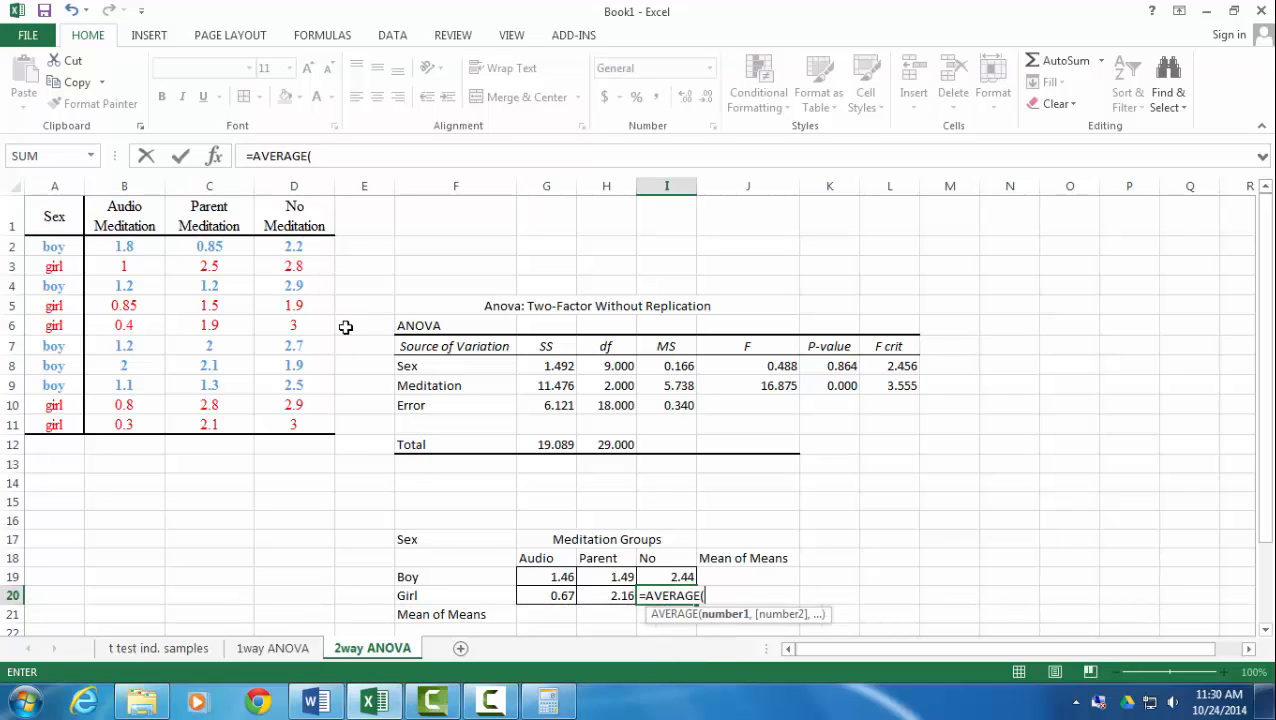
left_click(294, 266)
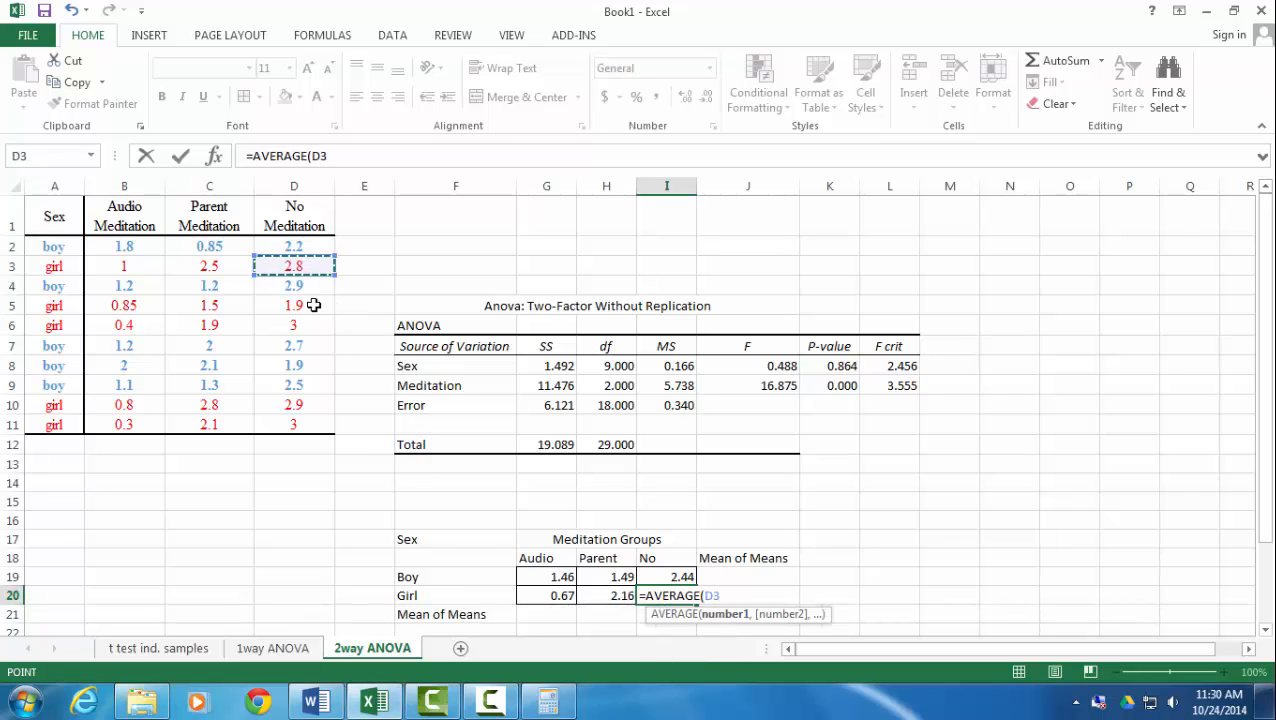
left_click(313, 305, "ctrl")
left_click(305, 327, "ctrl")
left_click(302, 405, "ctrl")
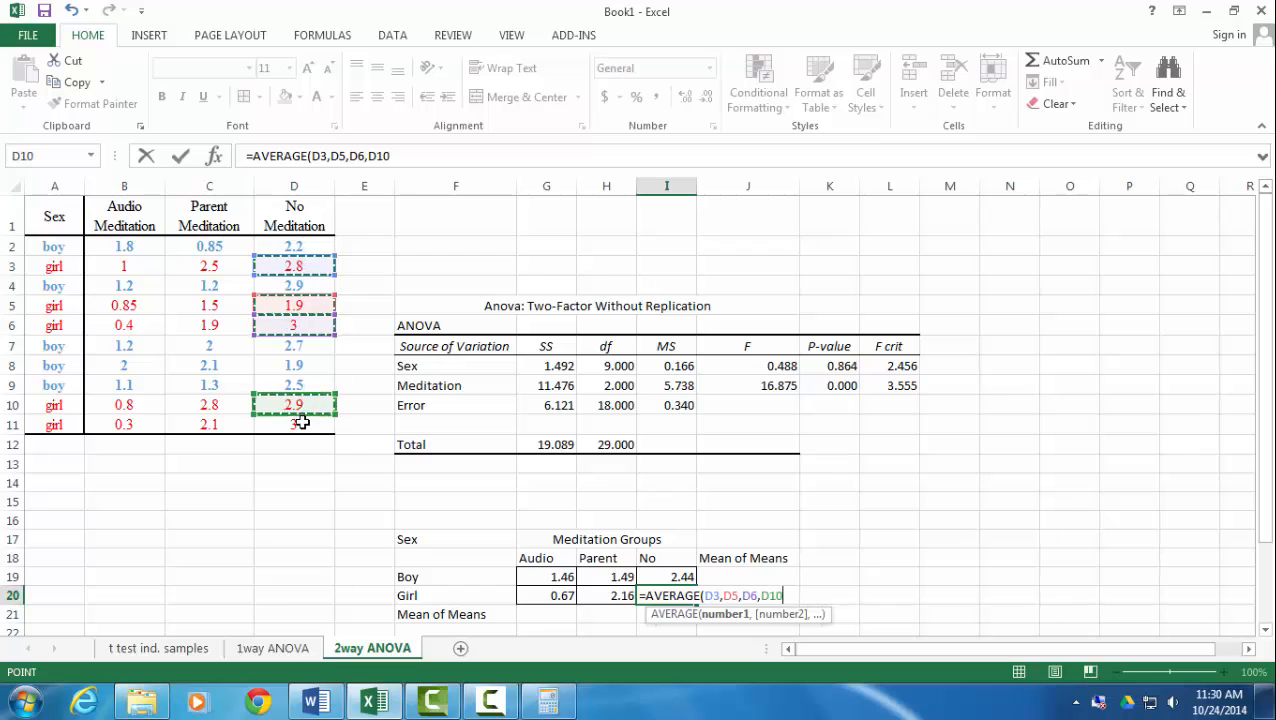
left_click(302, 424, "ctrl")
key("Return")
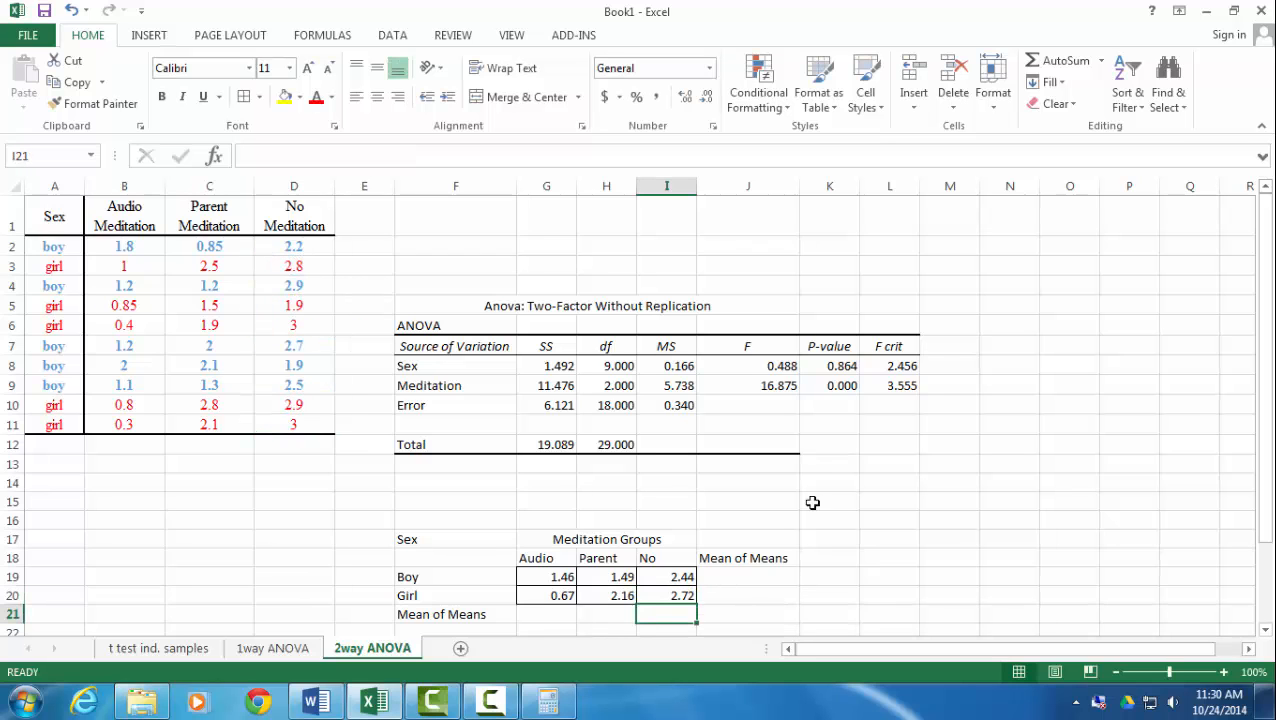
Step: Calculate the boys' mean of means in J19 with an AVERAGE formula over G19:I19
scroll(812, 502, "down", 2)
left_click(748, 440)
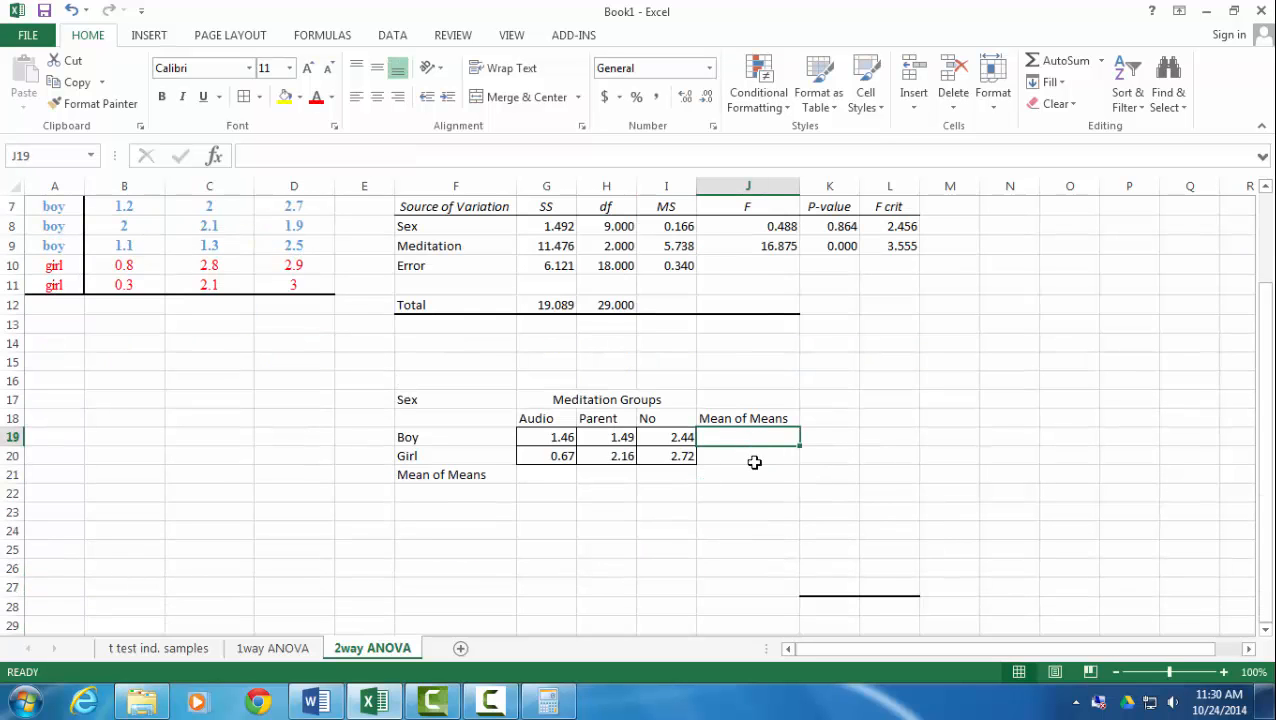
type("=aver")
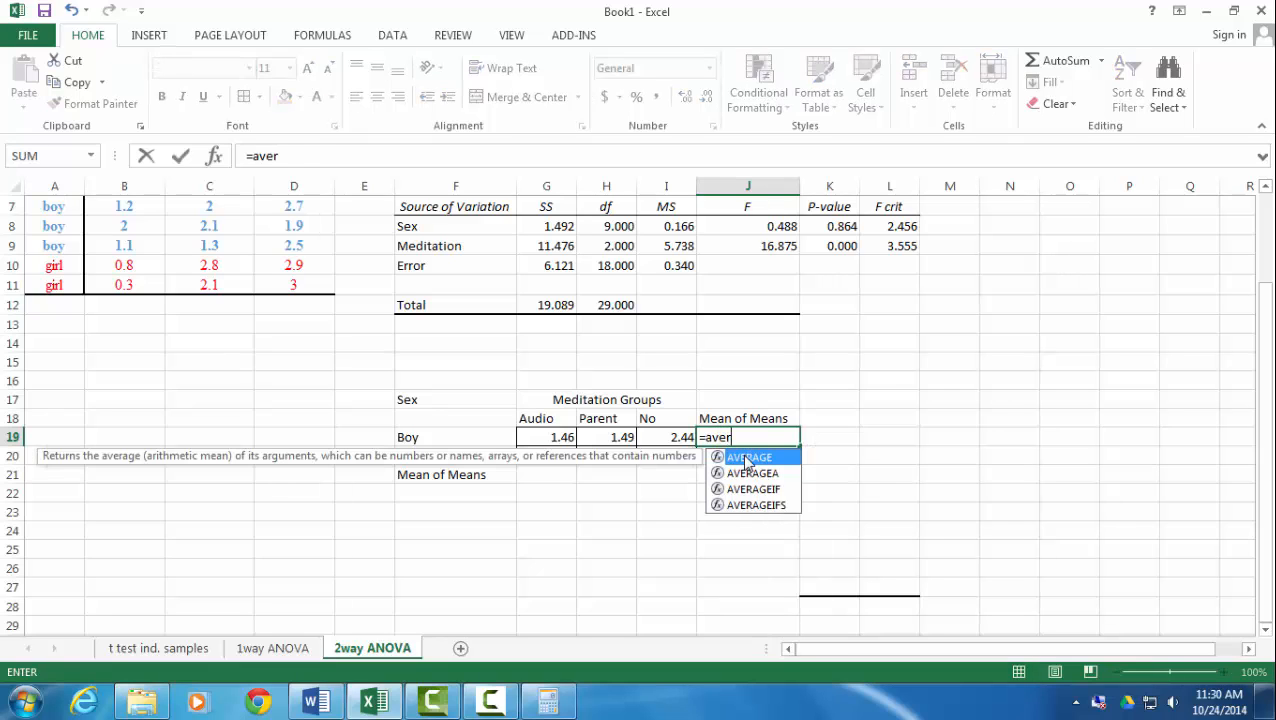
double_click(748, 458)
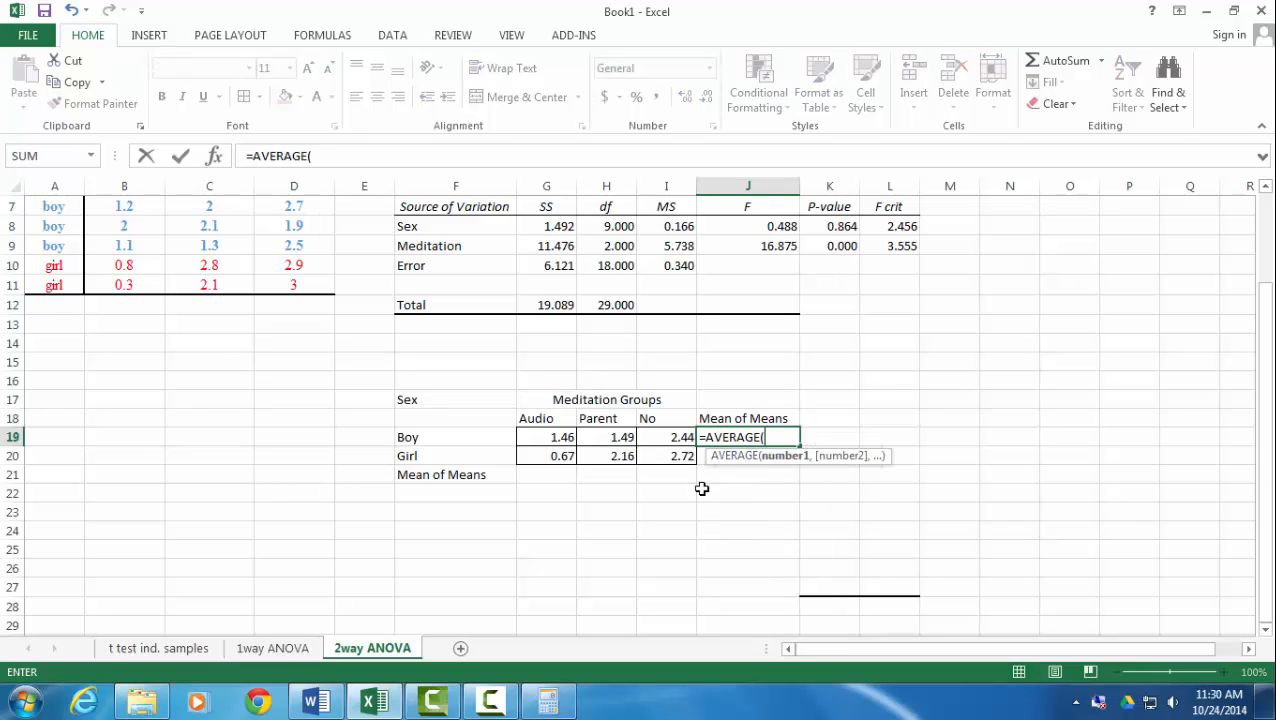
left_click_drag(548, 437, 648, 436)
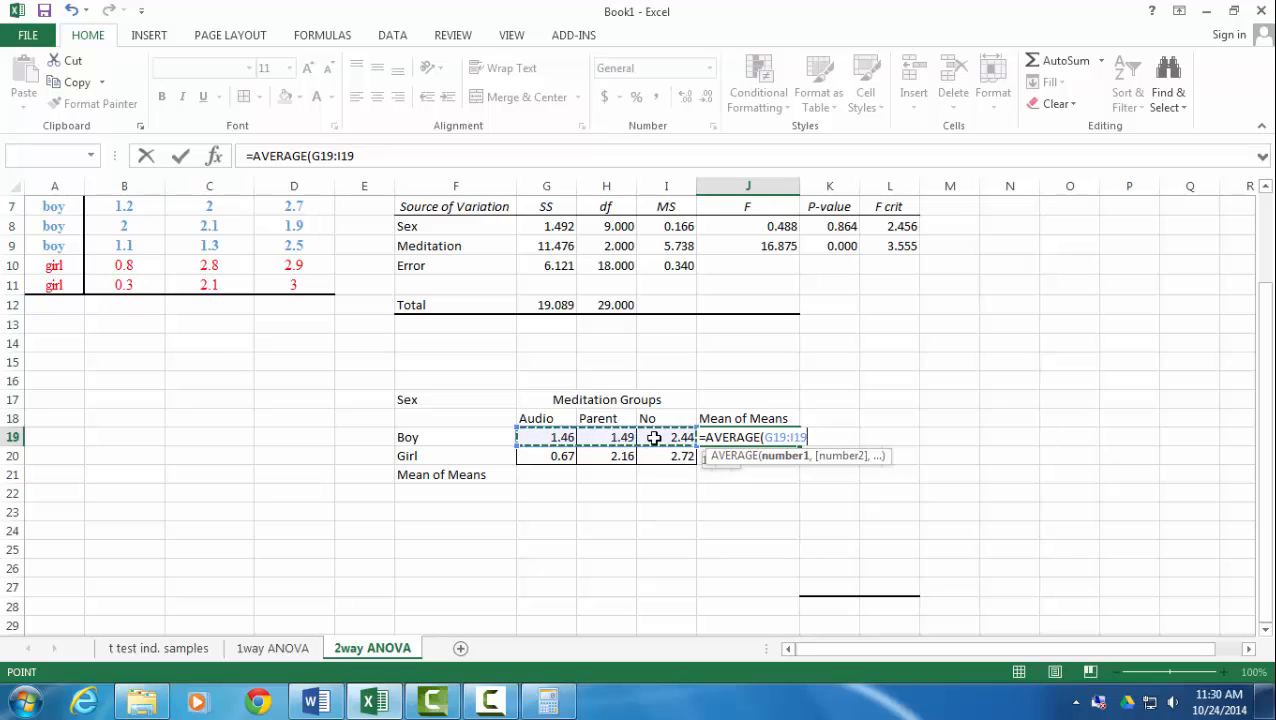
key("Return")
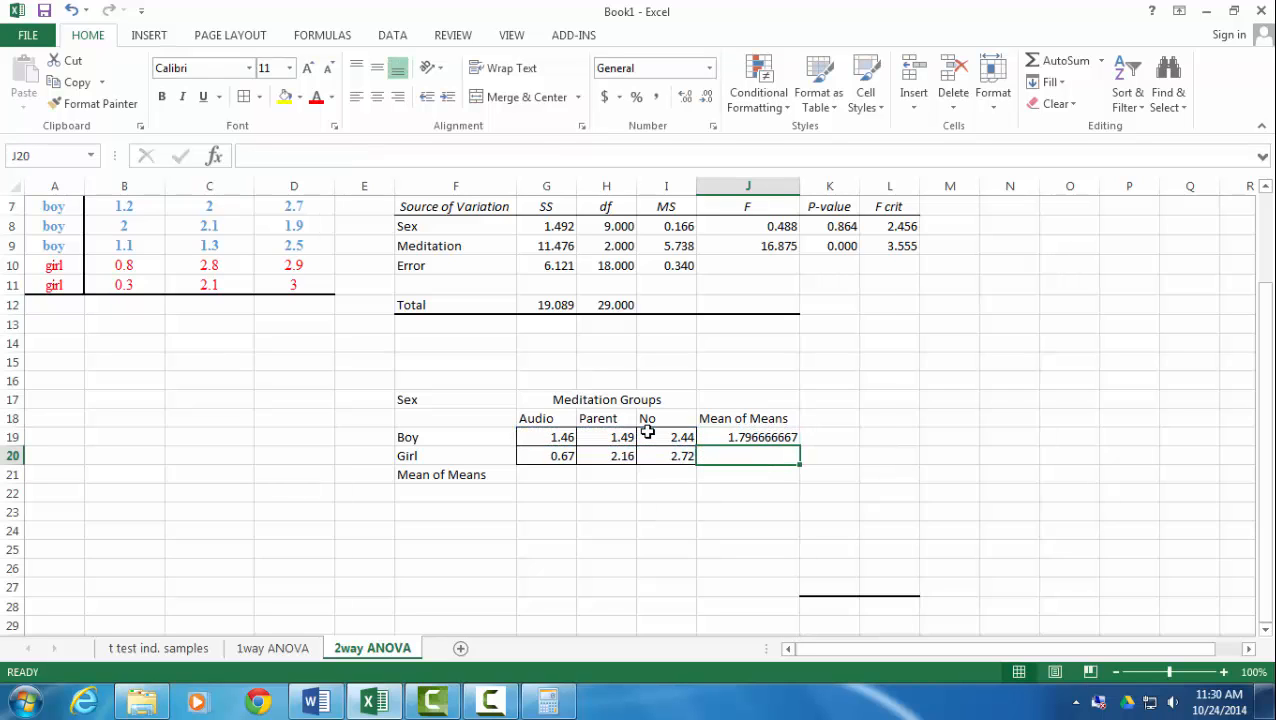
Step: Fill the mean-of-means formula from J19 down to the girls' row in J20 and check the copied formula
left_click_drag(746, 438, 755, 461)
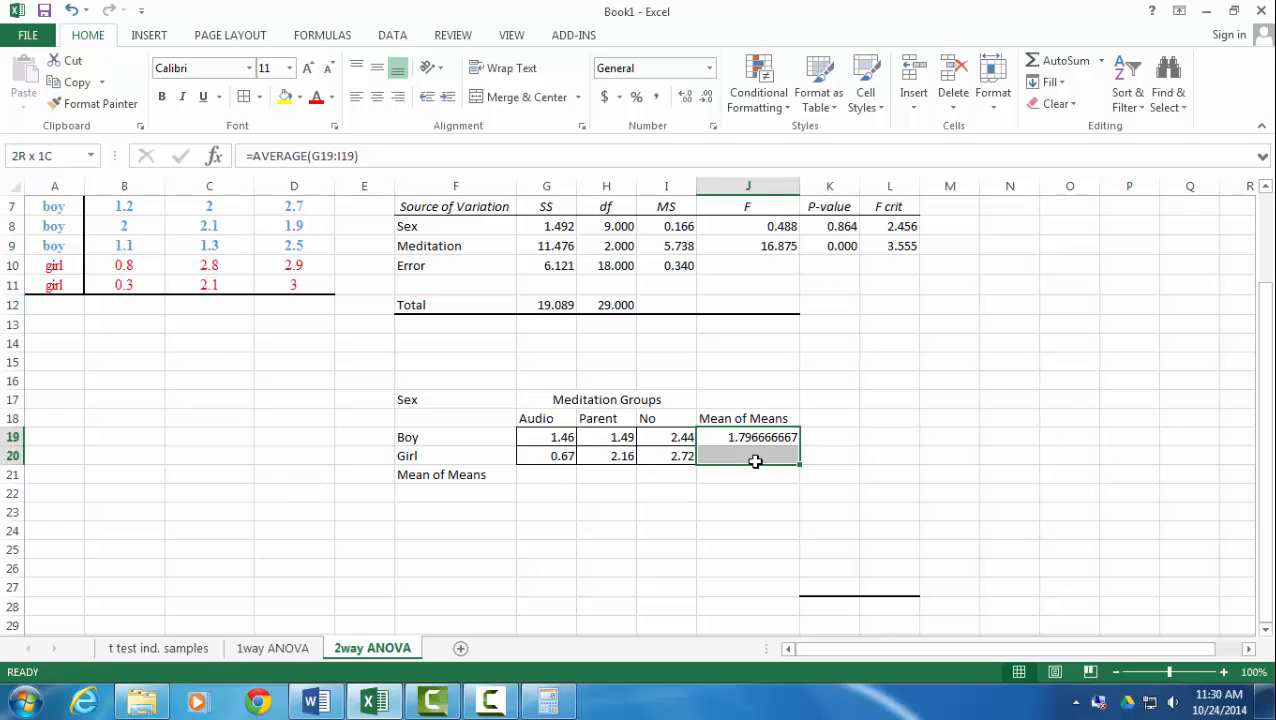
left_click(1050, 82)
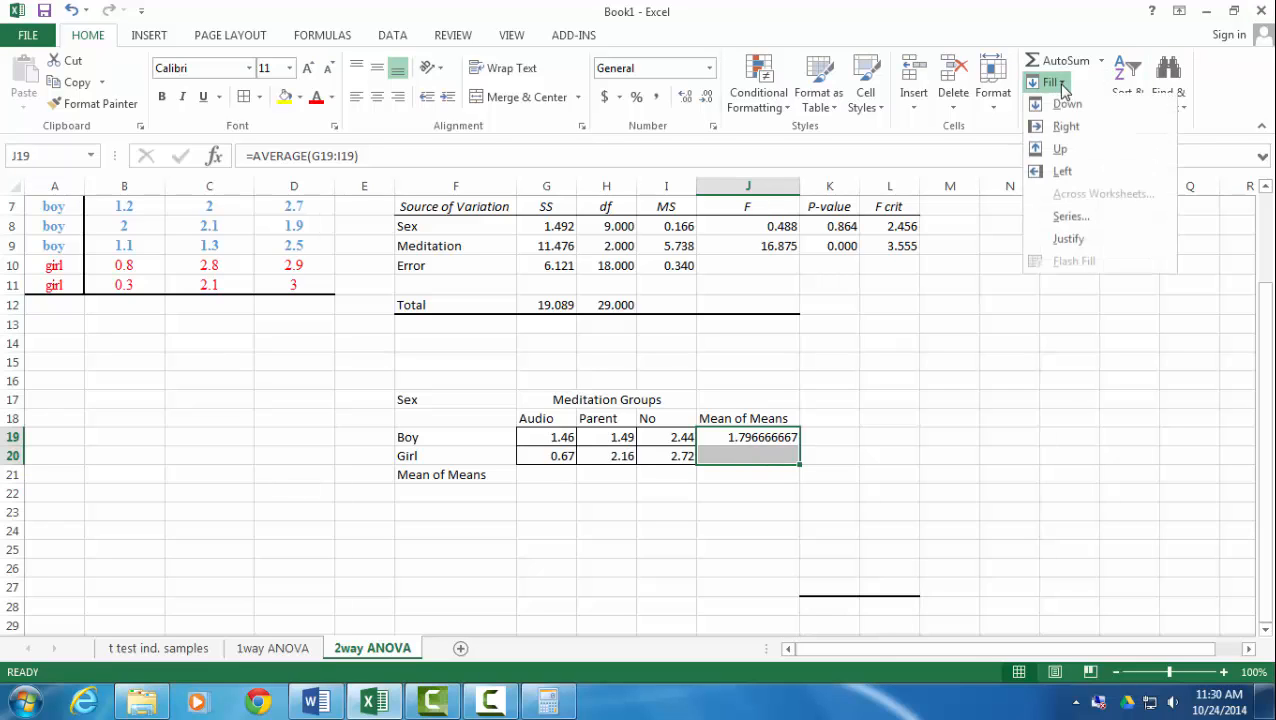
left_click(1066, 106)
left_click(776, 457)
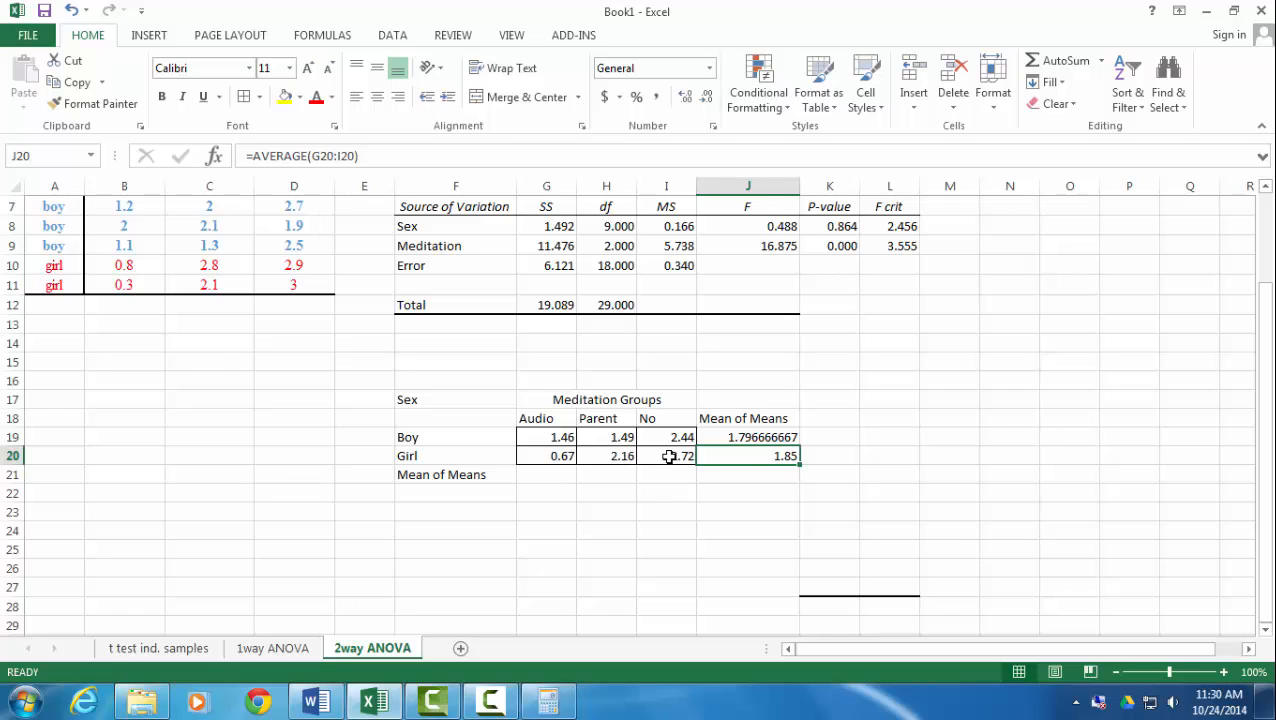
Step: Calculate the Audio group's mean of means in G21 with an AVERAGE formula over G19:G20
left_click(552, 478)
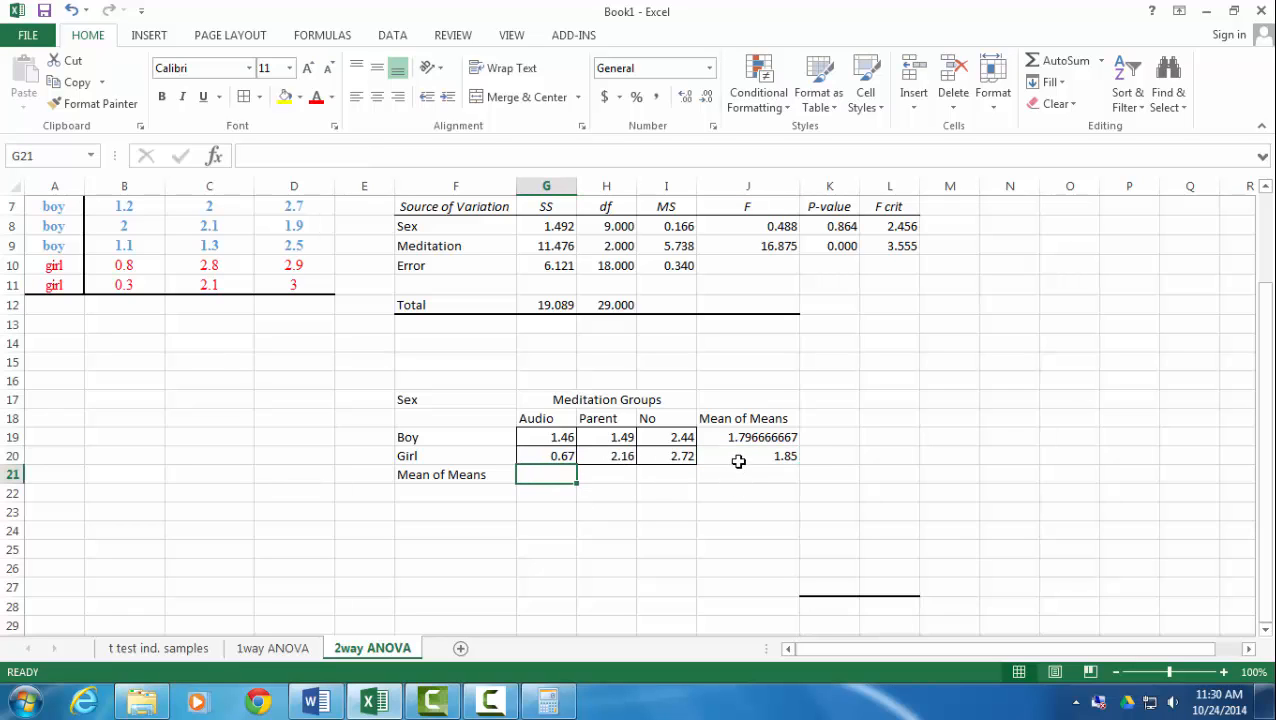
type("=aver")
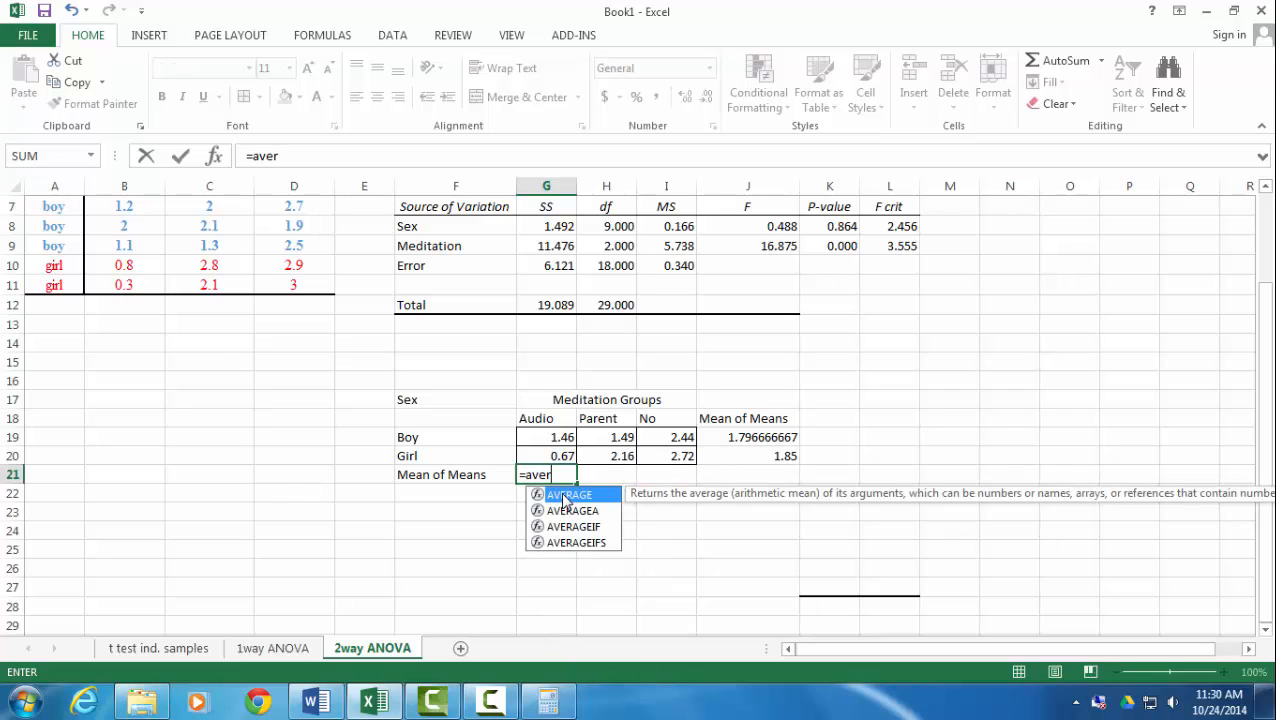
double_click(565, 496)
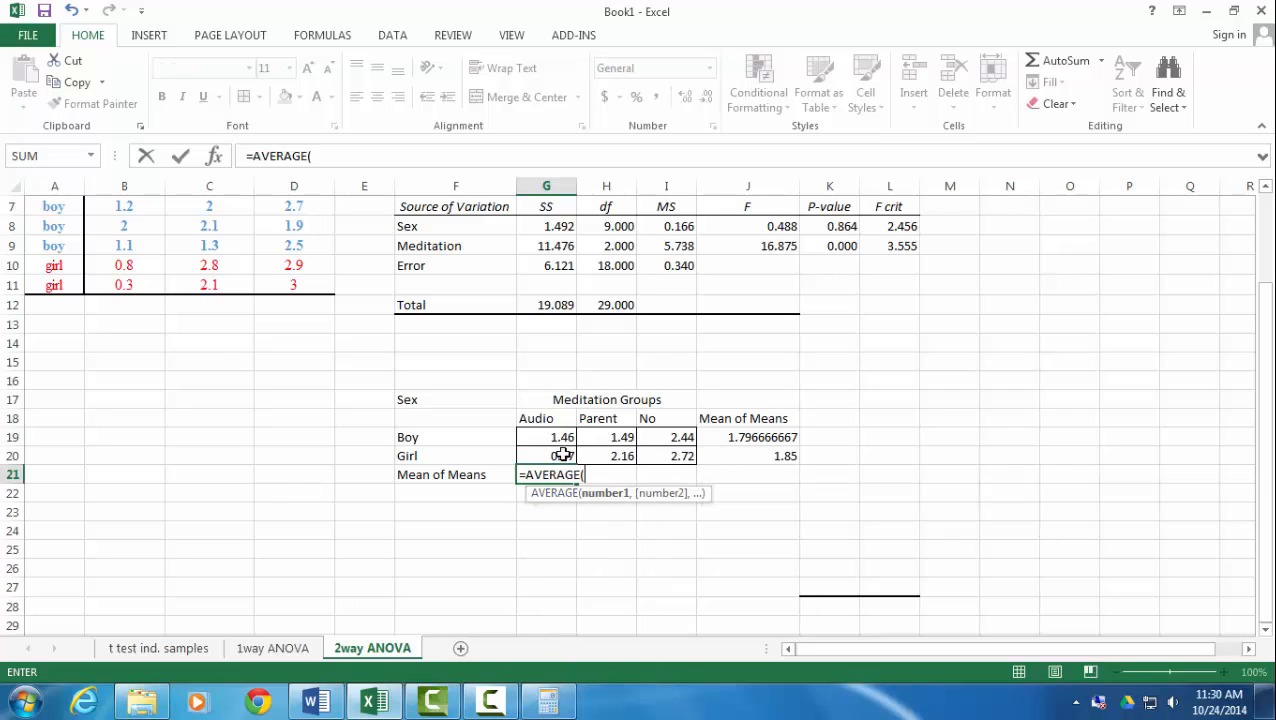
left_click_drag(561, 437, 680, 479)
key("Return")
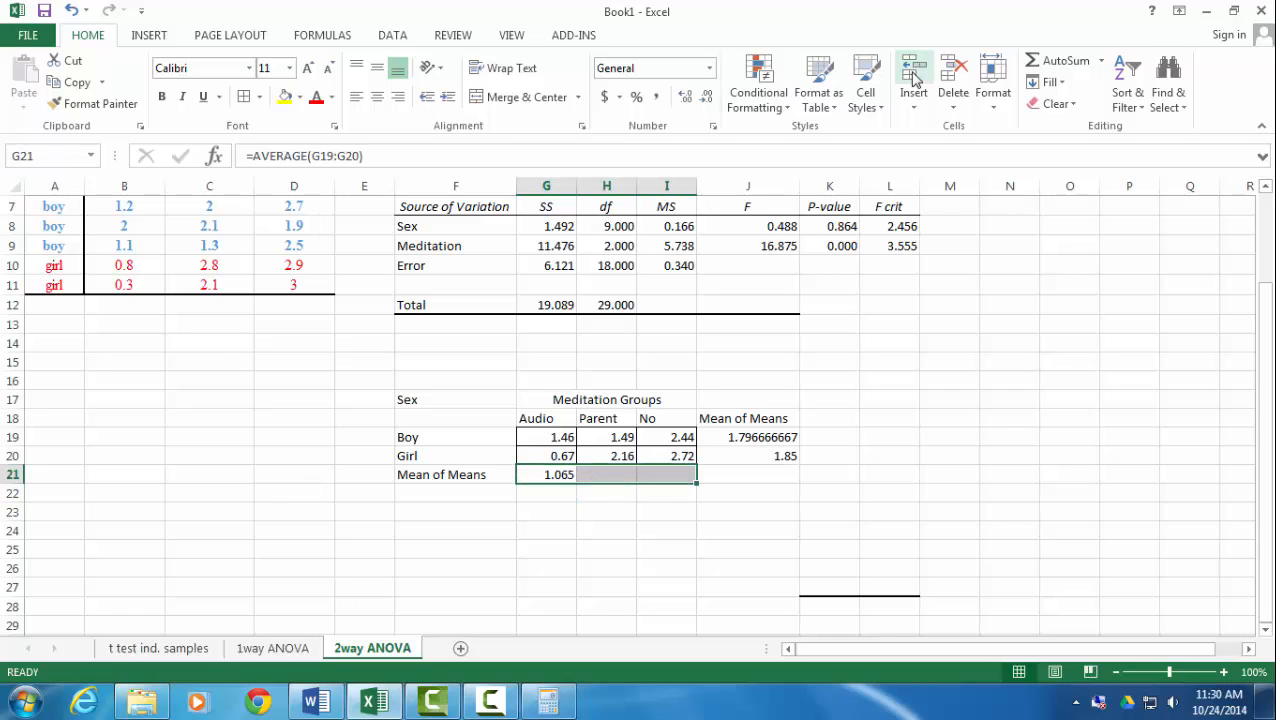
Step: Fill the G21 mean-of-means formula across to the Parent and No columns in H21:I21, and check the copied formula in I21
left_click(1038, 83)
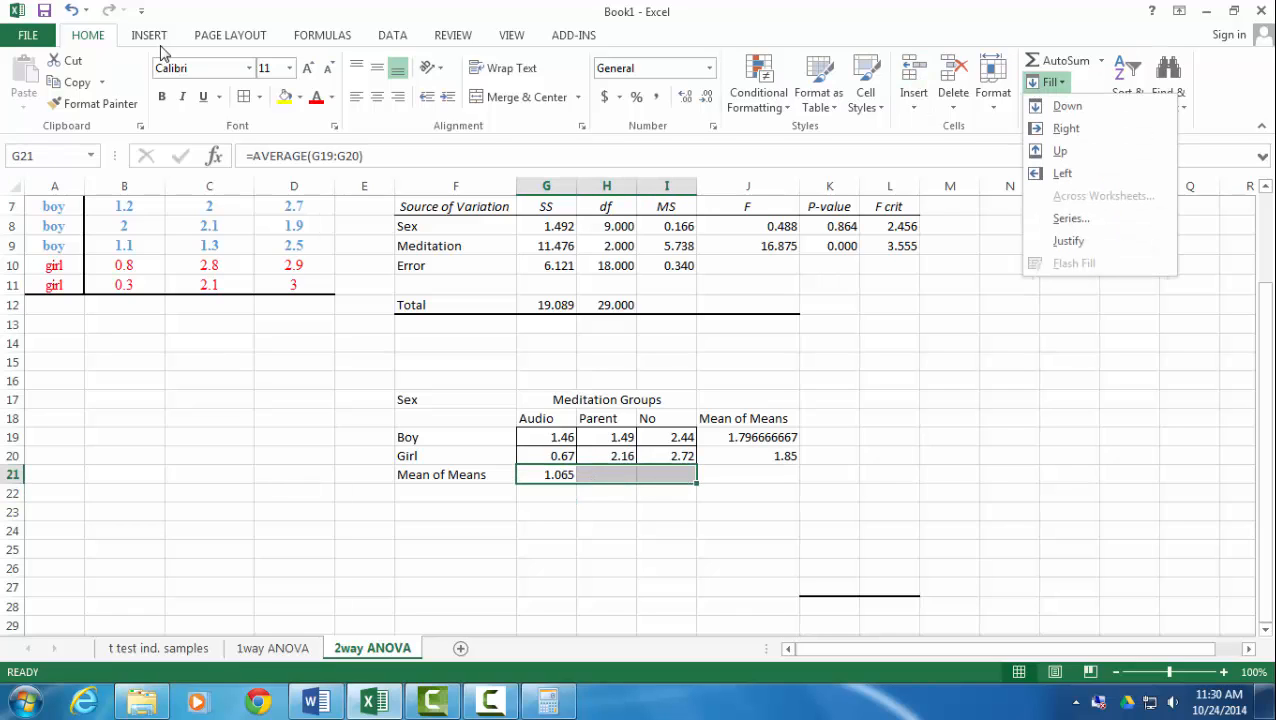
left_click(1060, 130)
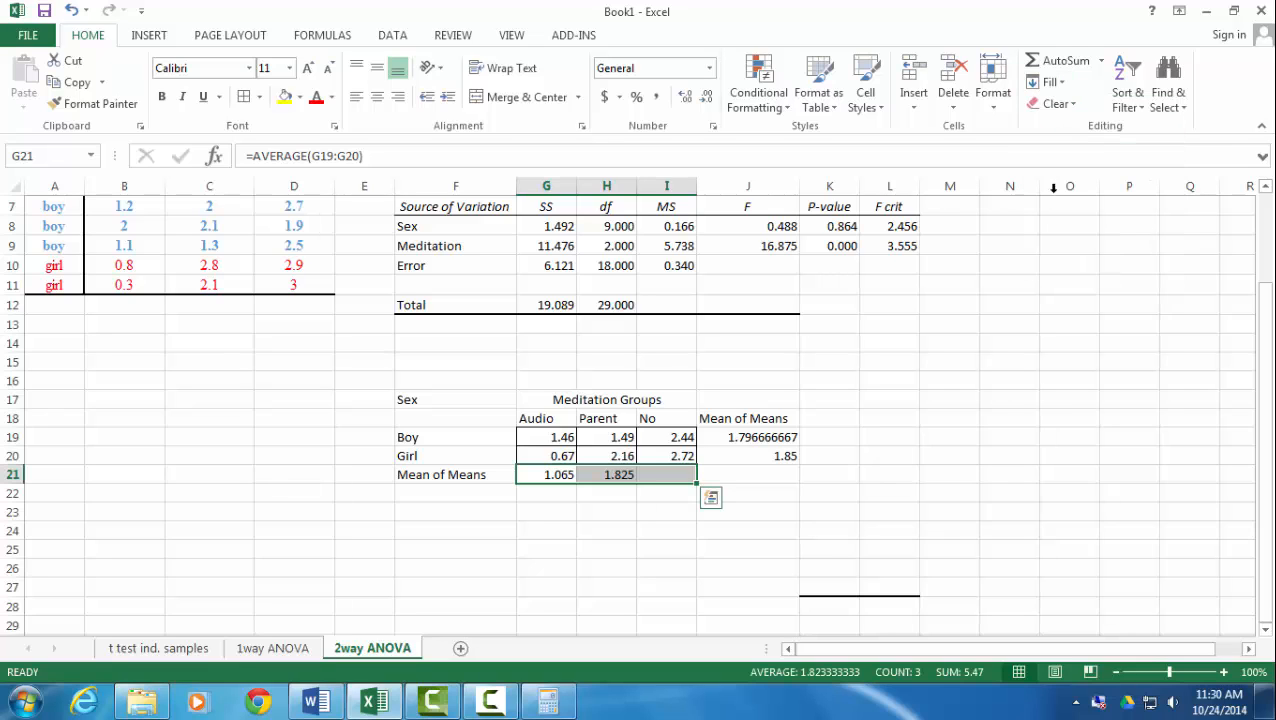
left_click(675, 565)
left_click(695, 473)
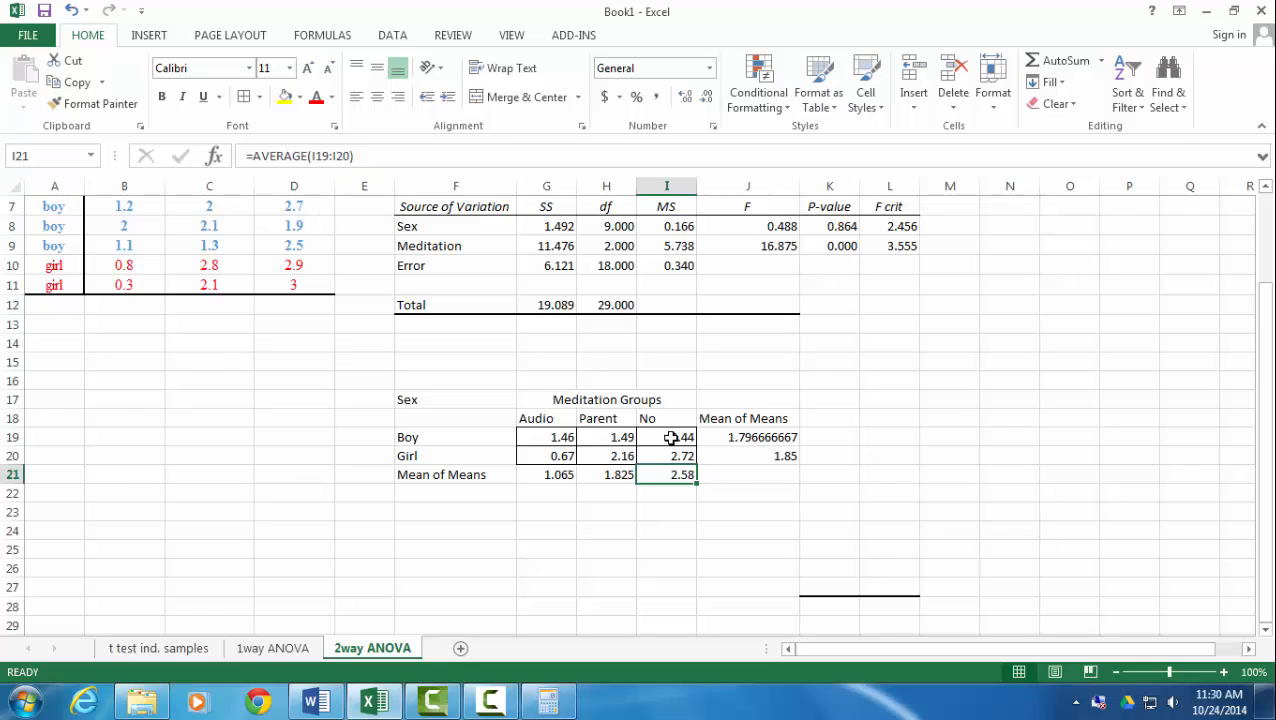
left_click(728, 523)
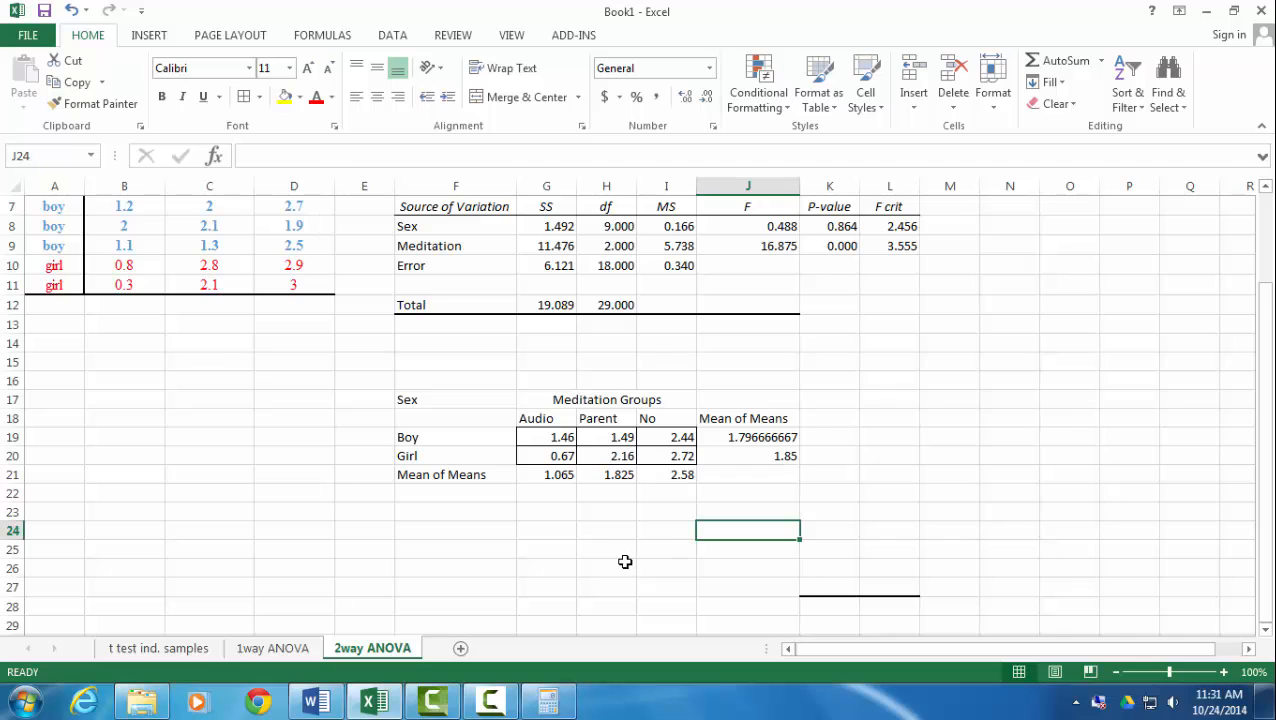
Step: Insert a clustered column chart from the boy and girl meditation group means in F18:I20
scroll(615, 555, "down", 2)
scroll(640, 546, "down", 1)
scroll(661, 544, "up", 1)
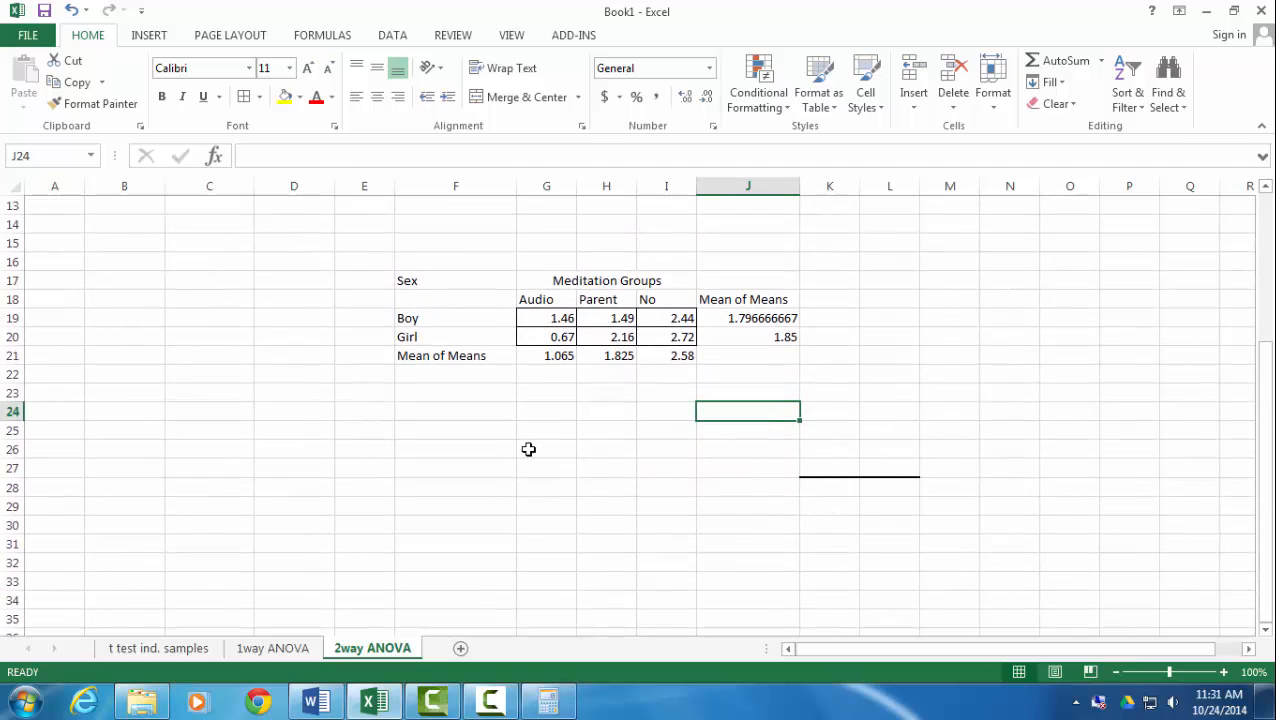
scroll(477, 387, "down", 1)
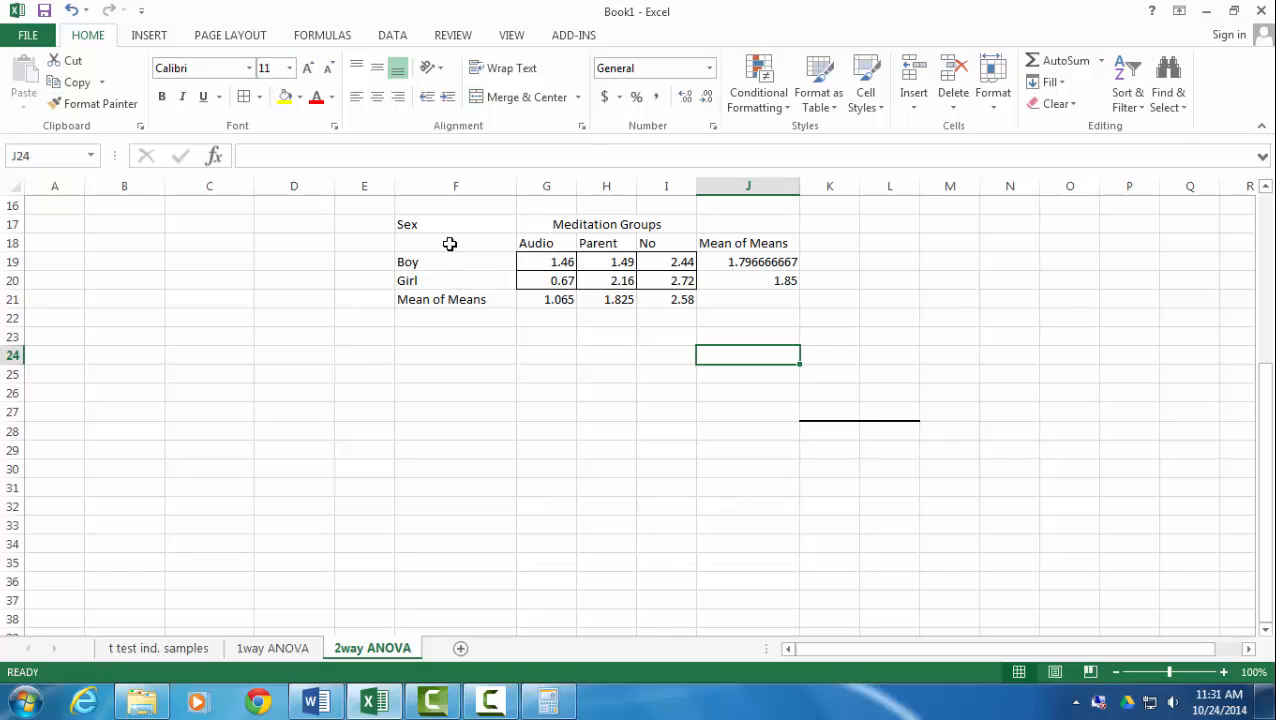
left_click_drag(450, 243, 669, 282)
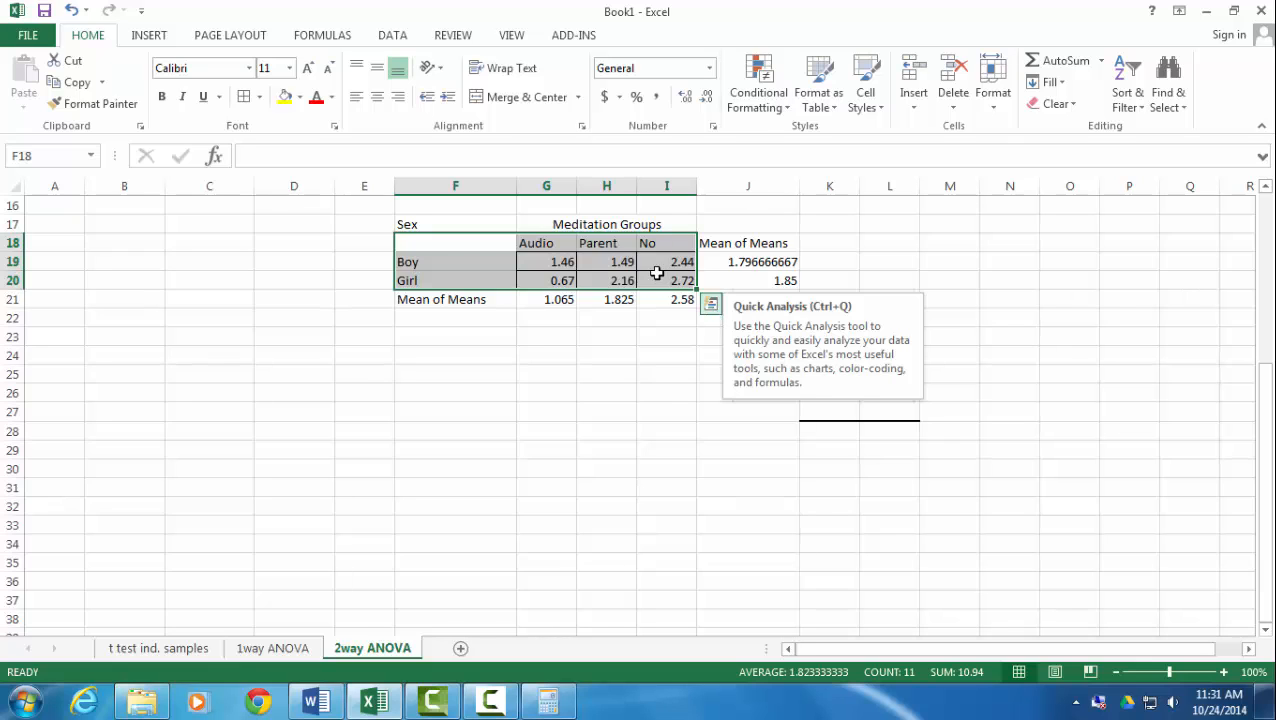
left_click(150, 36)
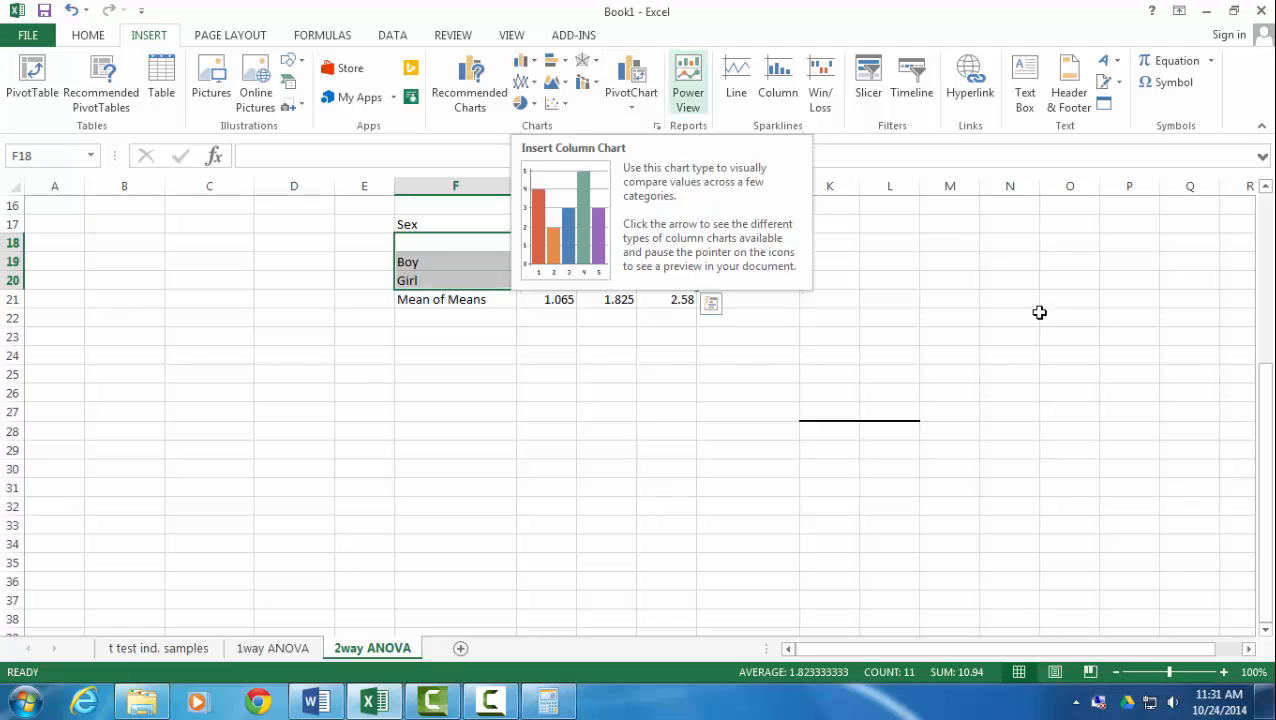
left_click(714, 309)
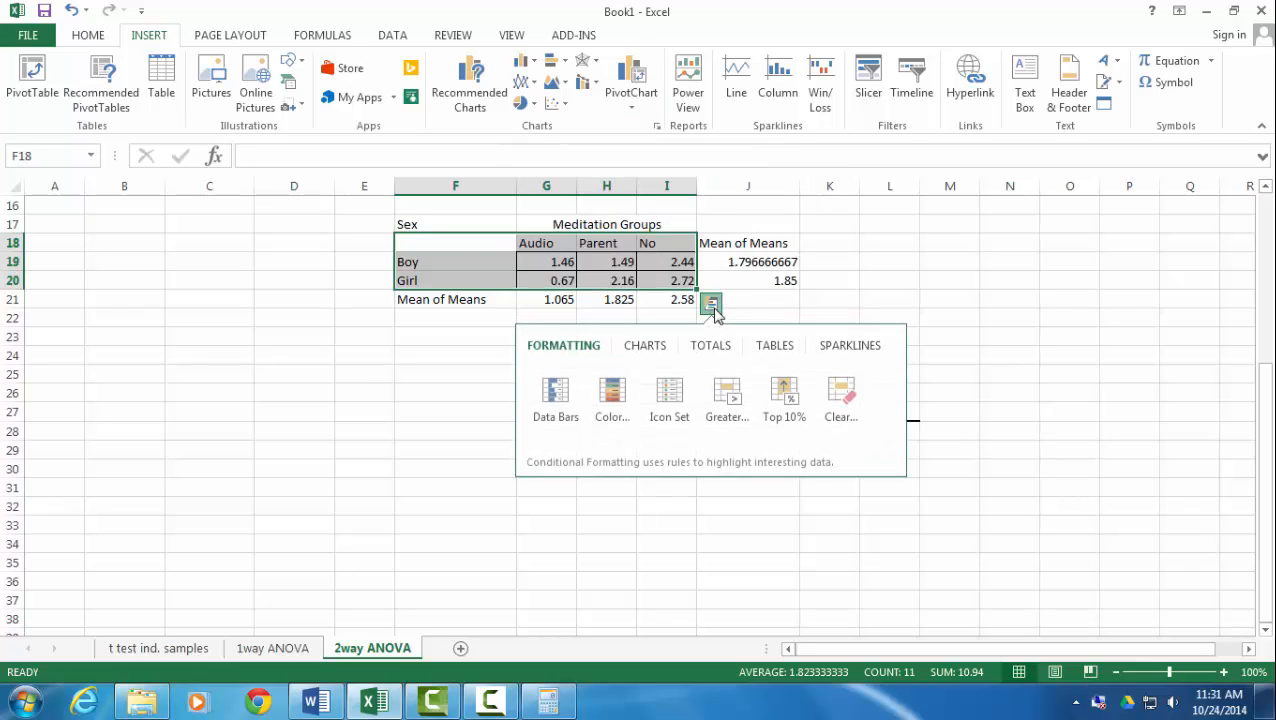
left_click(646, 345)
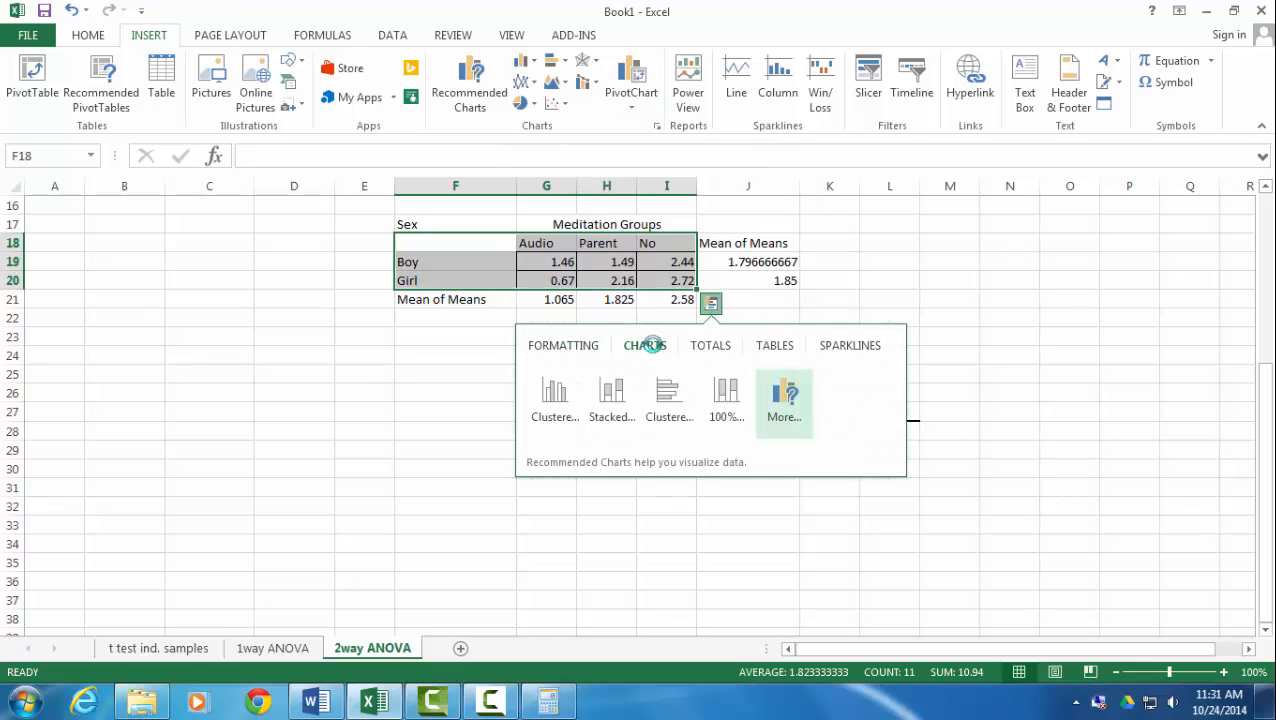
left_click(557, 400)
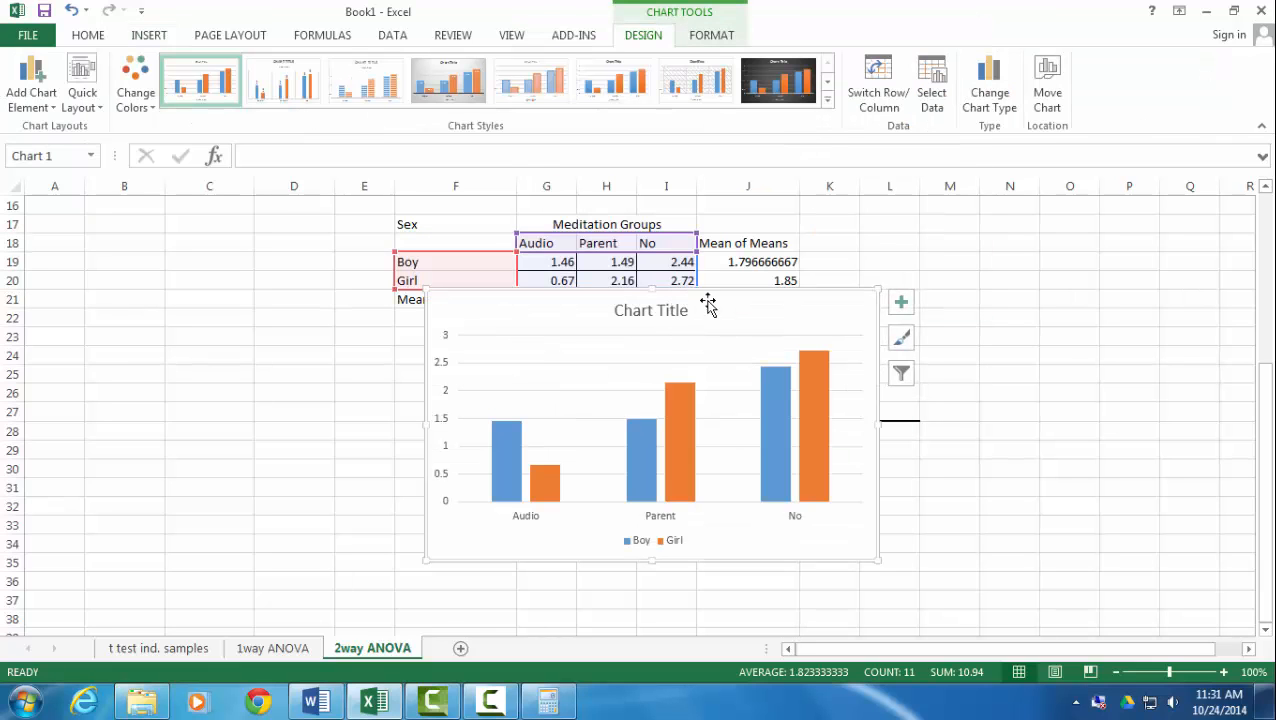
Step: Move the chart just below the Mean of Means row and delete its chart title
left_click_drag(707, 305, 703, 351)
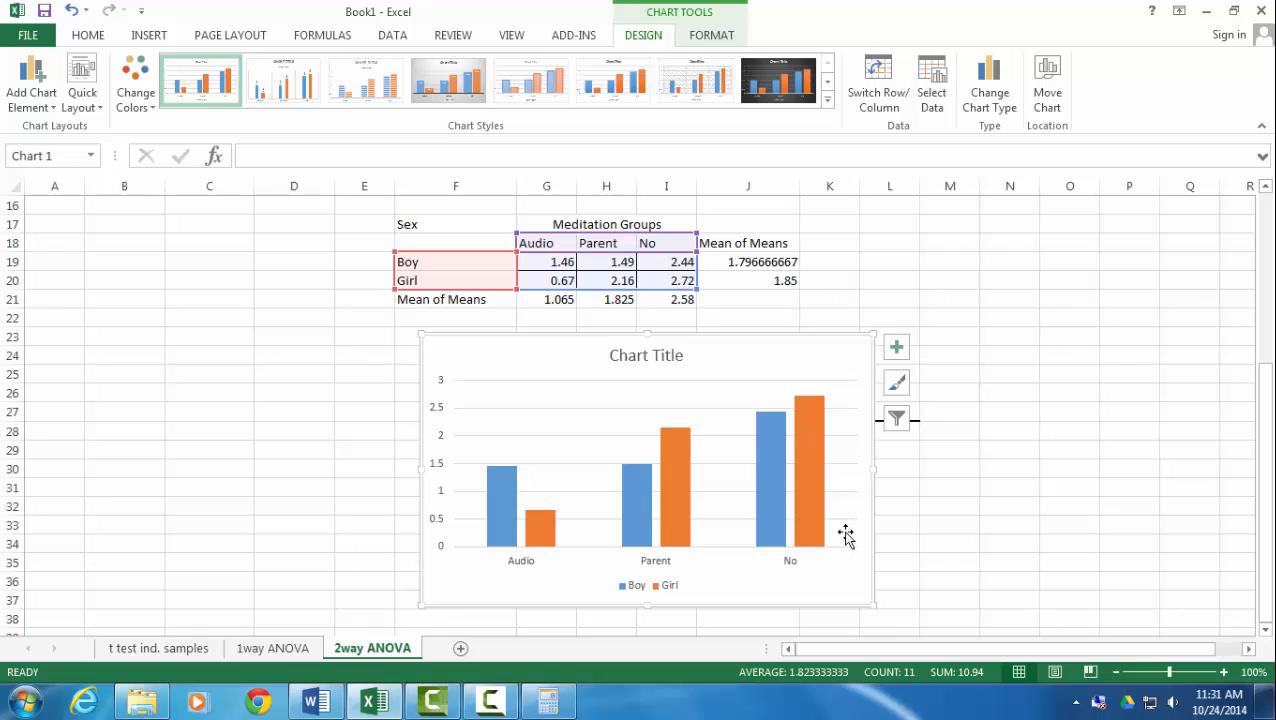
left_click(660, 357)
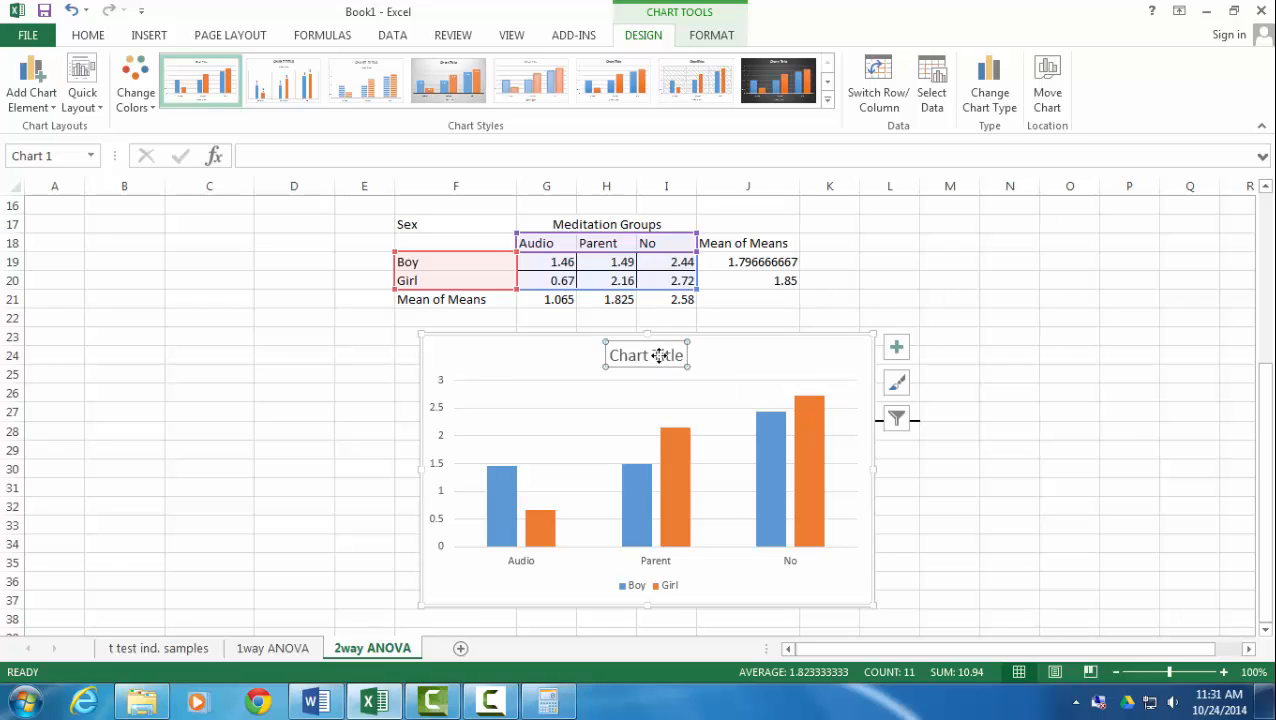
key("Delete")
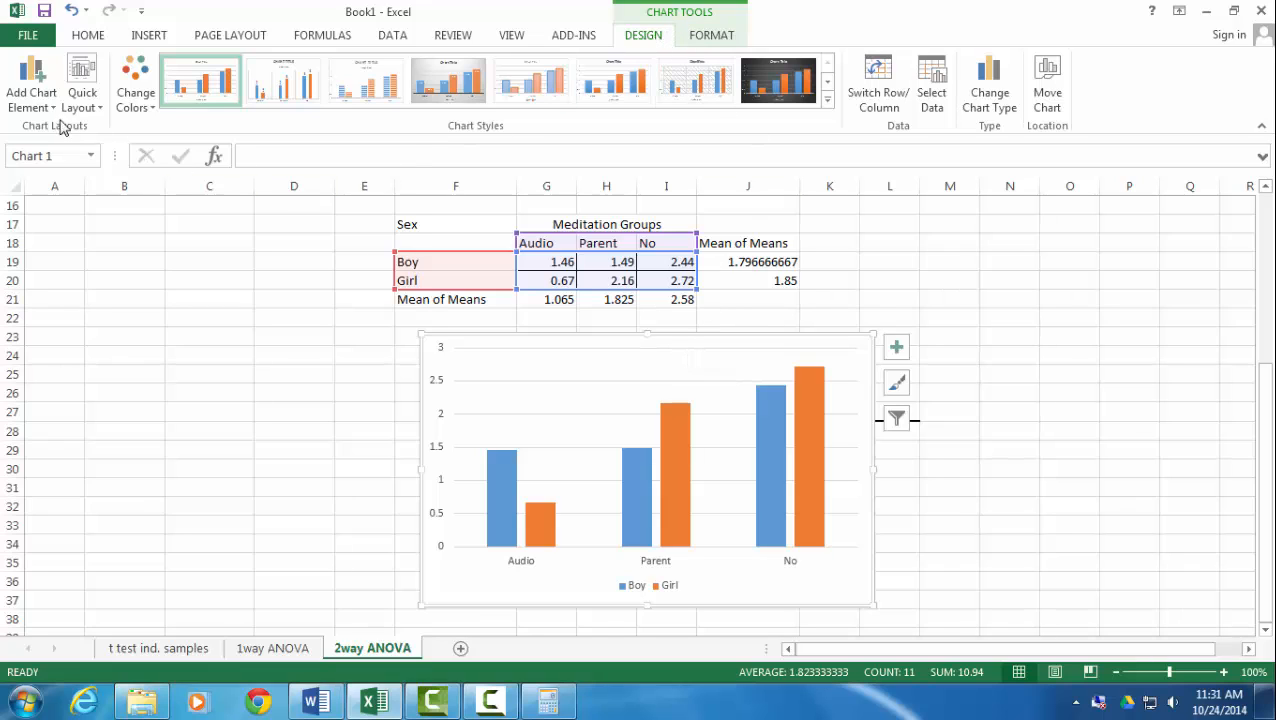
Step: Add primary horizontal and primary vertical axis titles to the chart
left_click(33, 100)
mouse_move(50, 150)
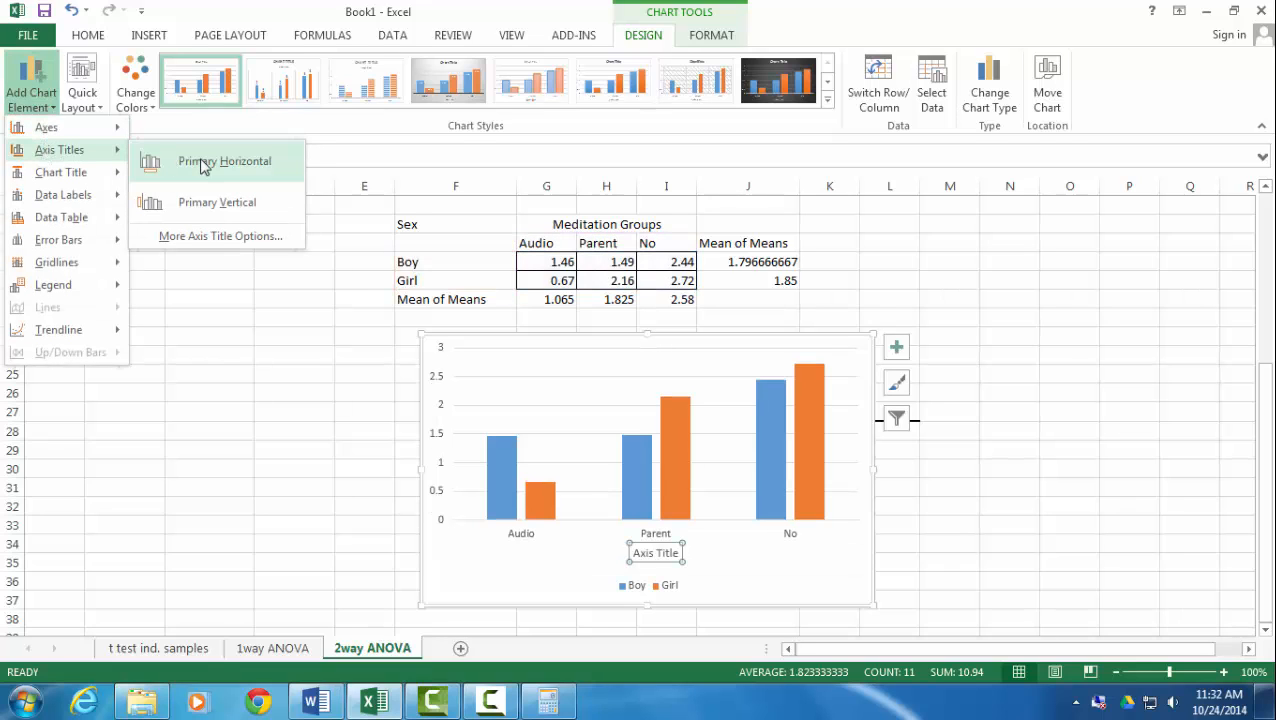
left_click(203, 165)
left_click(27, 92)
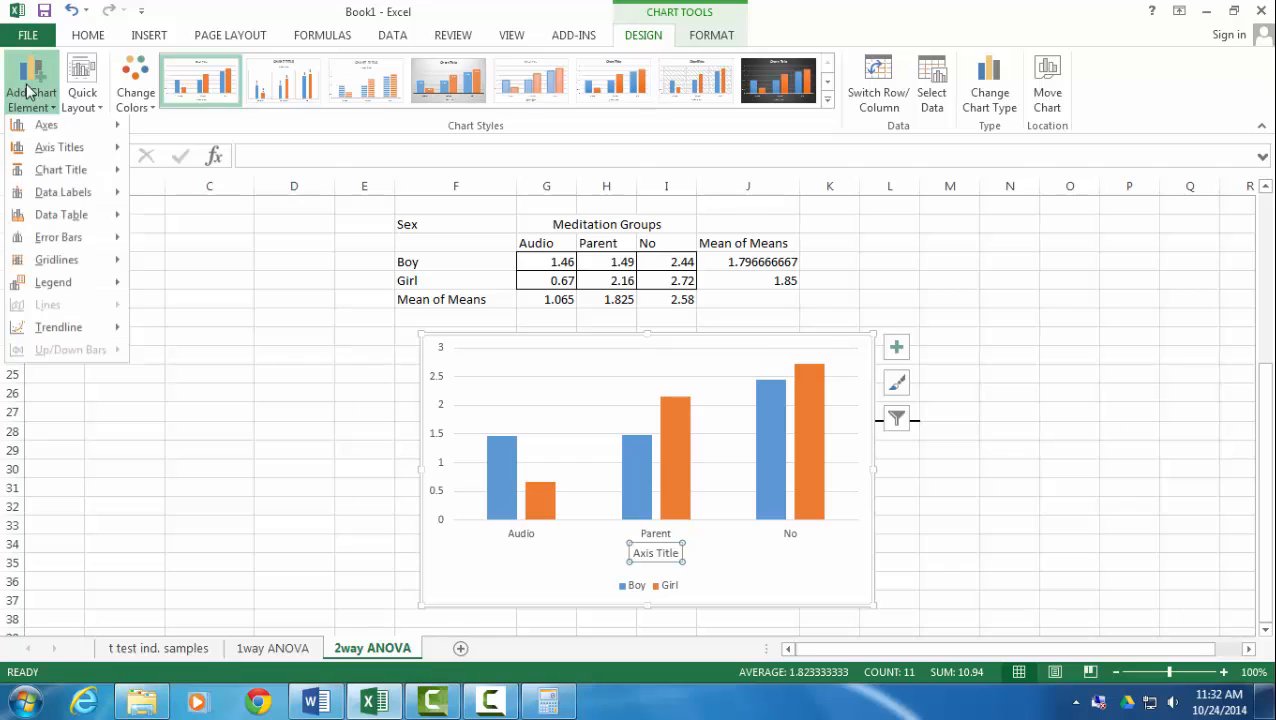
mouse_move(60, 148)
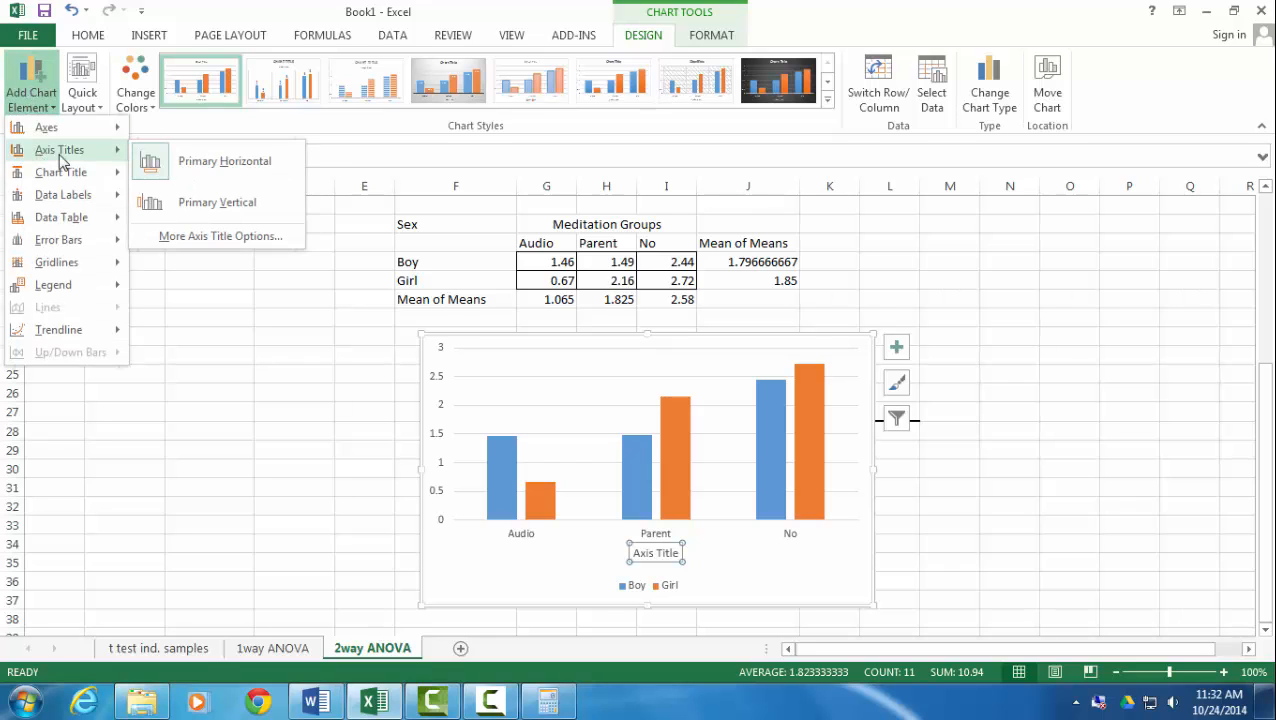
left_click(247, 208)
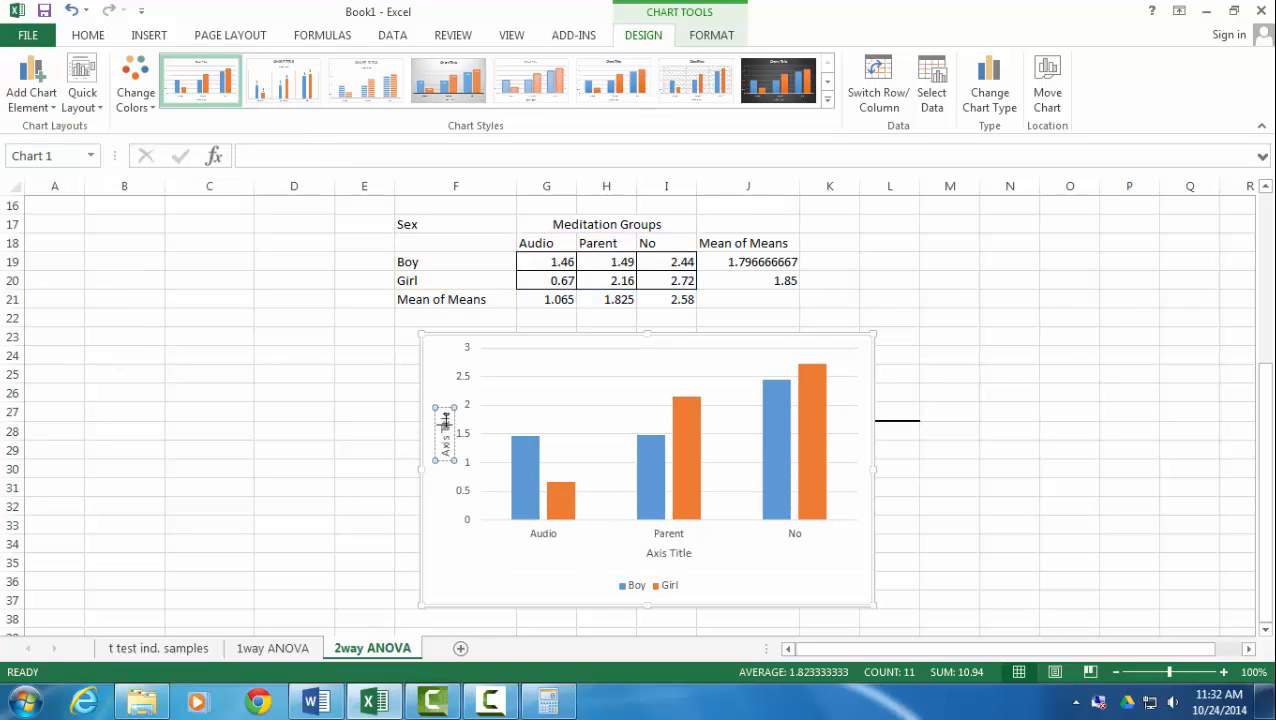
Step: Change the chart's vertical axis title to "VAS Scores"
left_click_drag(446, 413, 443, 446)
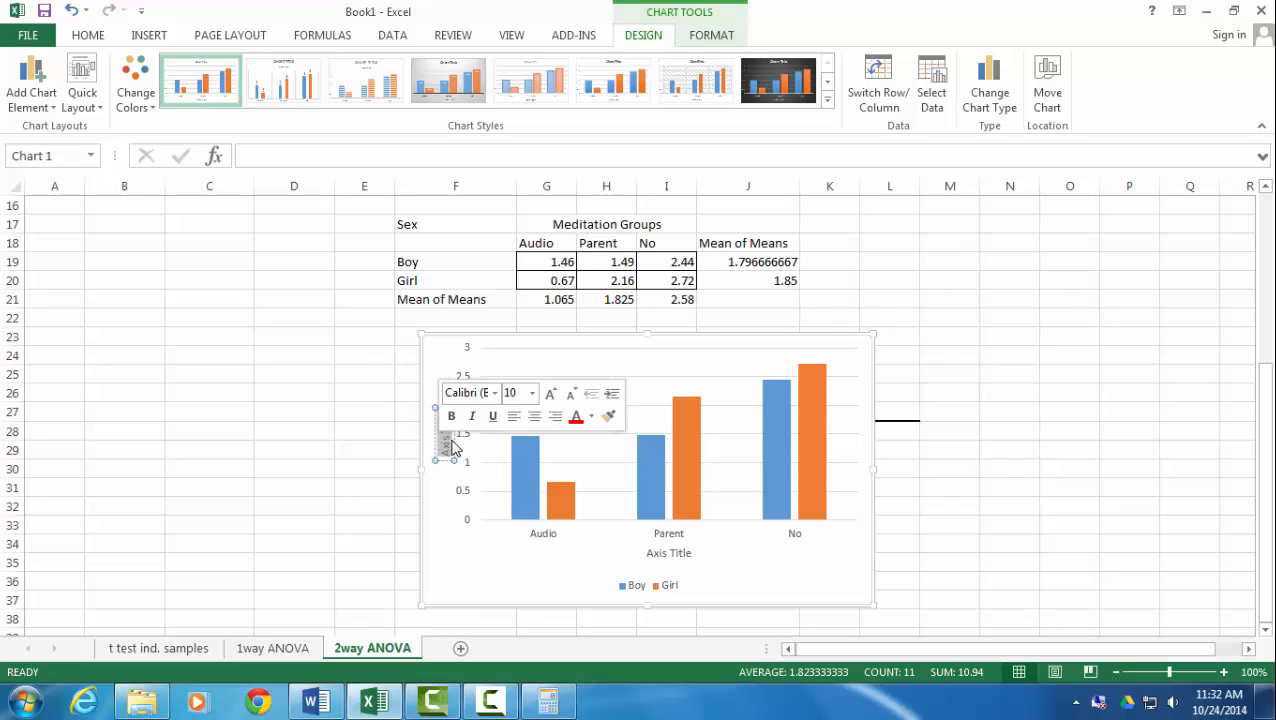
type("VAS")
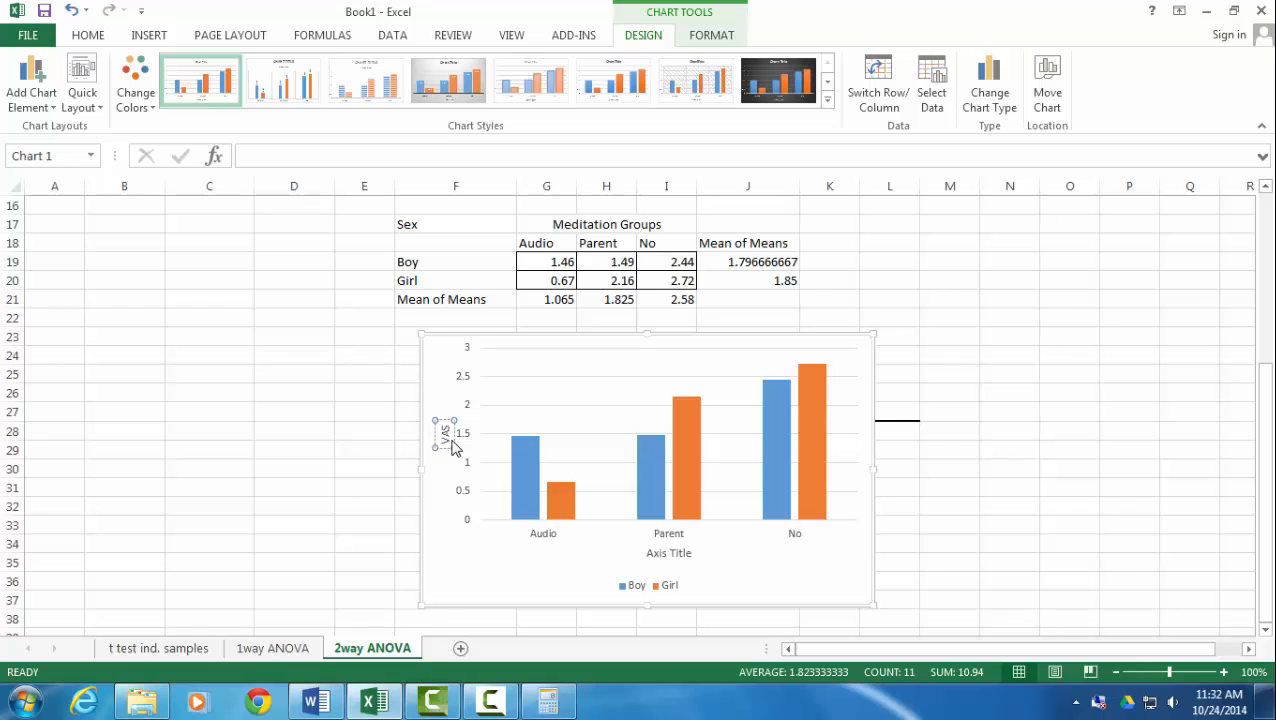
type(" Scores")
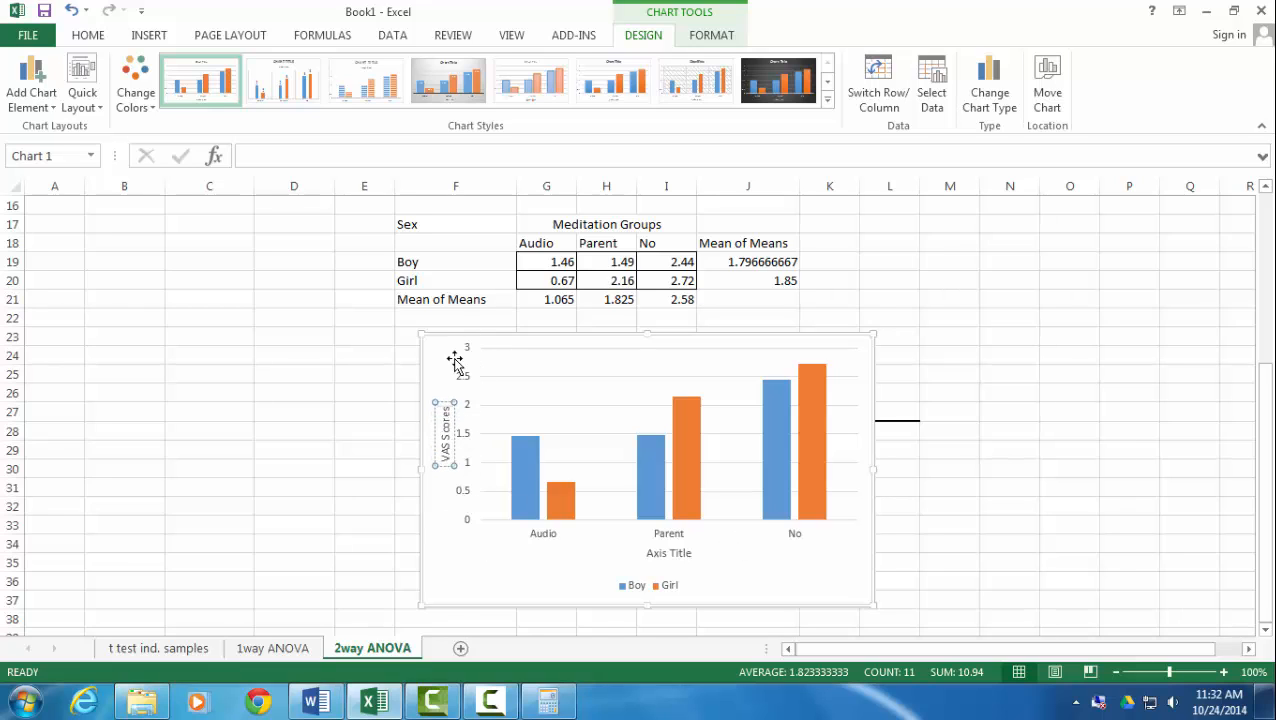
Step: Change the chart's horizontal axis title to "Meditation group"
left_click(657, 556)
left_click_drag(648, 552, 695, 553)
type("M")
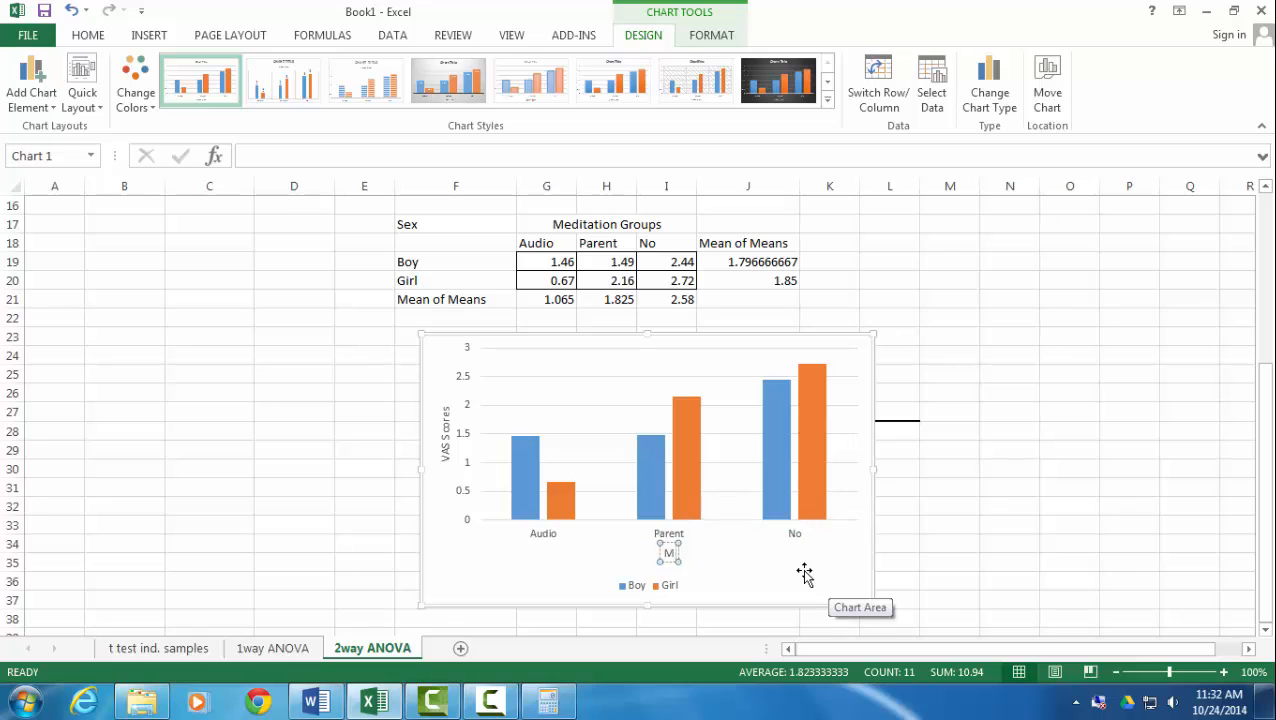
type("editation group")
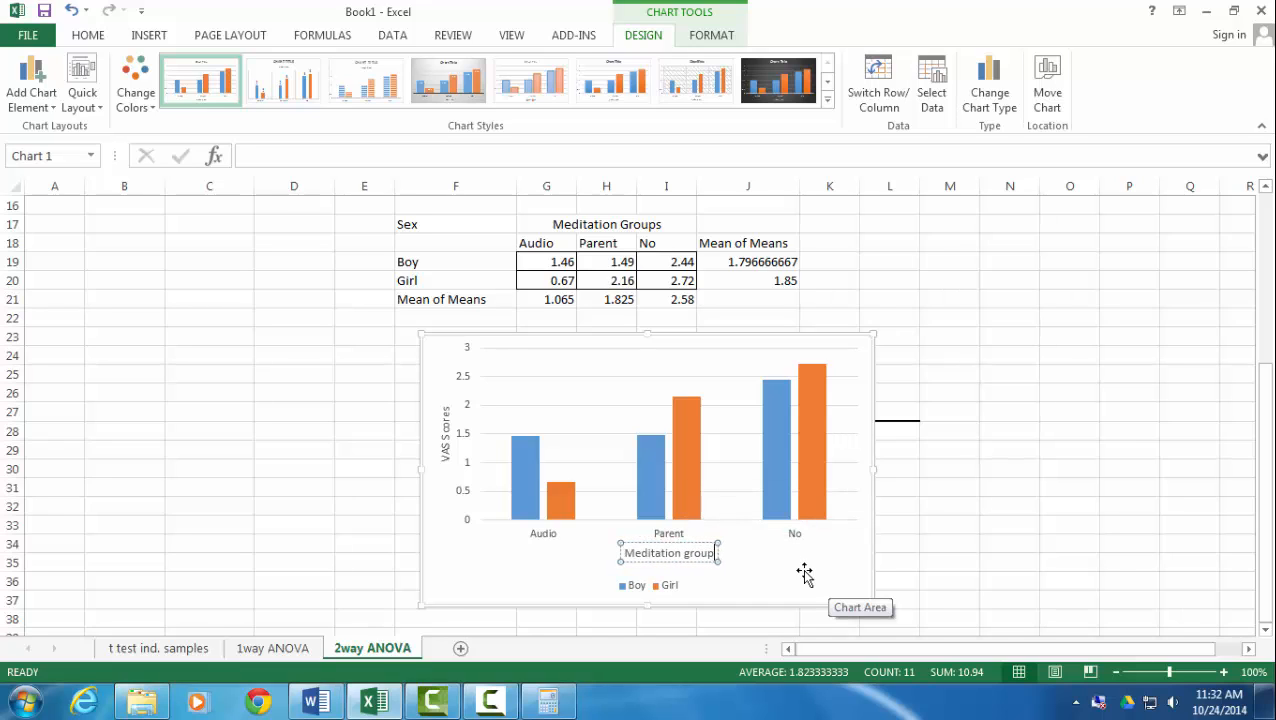
Step: Correct the chart's horizontal axis title to "Meditation Group" and fill the Girl series bars with standard red
key("BackSpace")
type("G")
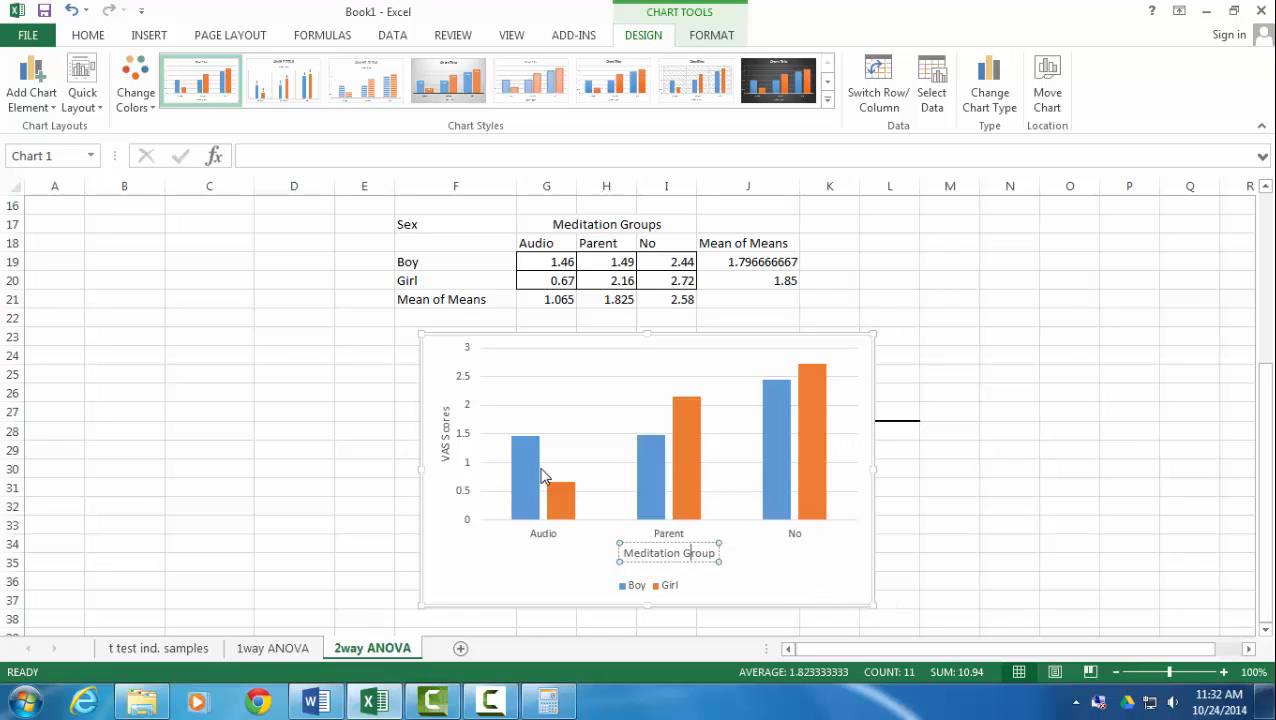
mouse_move(819, 394)
left_click(567, 513)
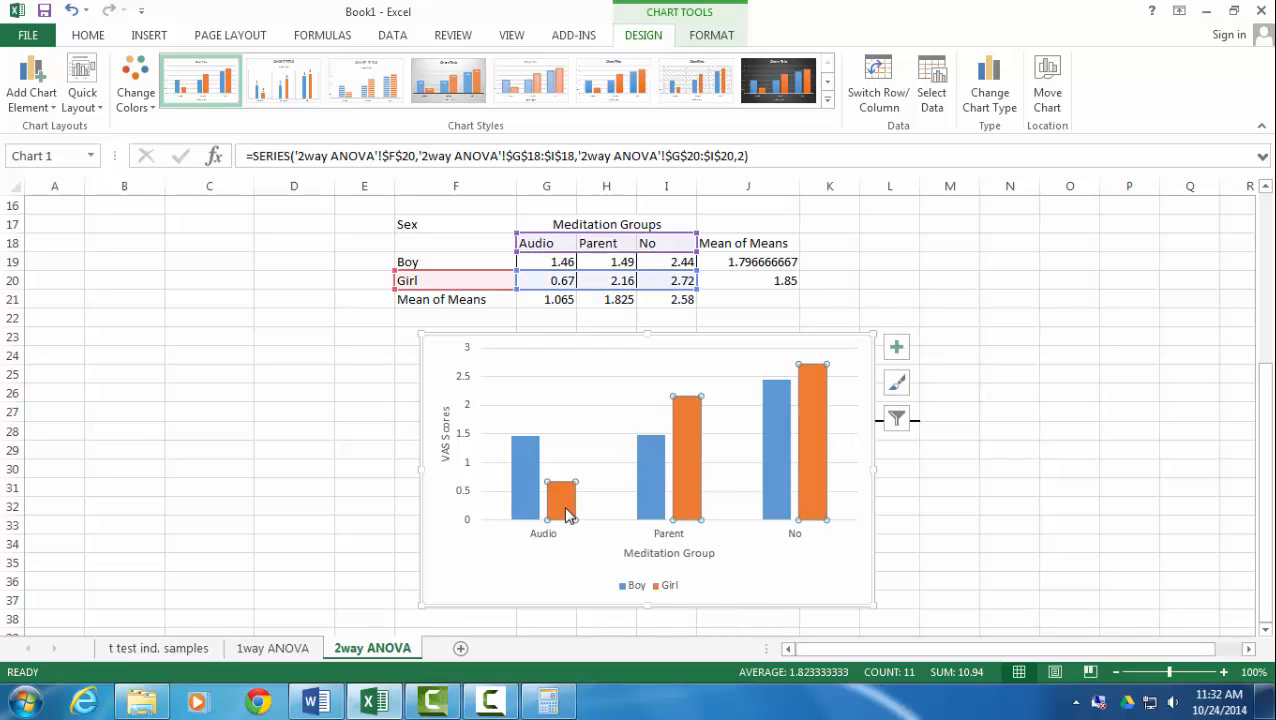
right_click(567, 514)
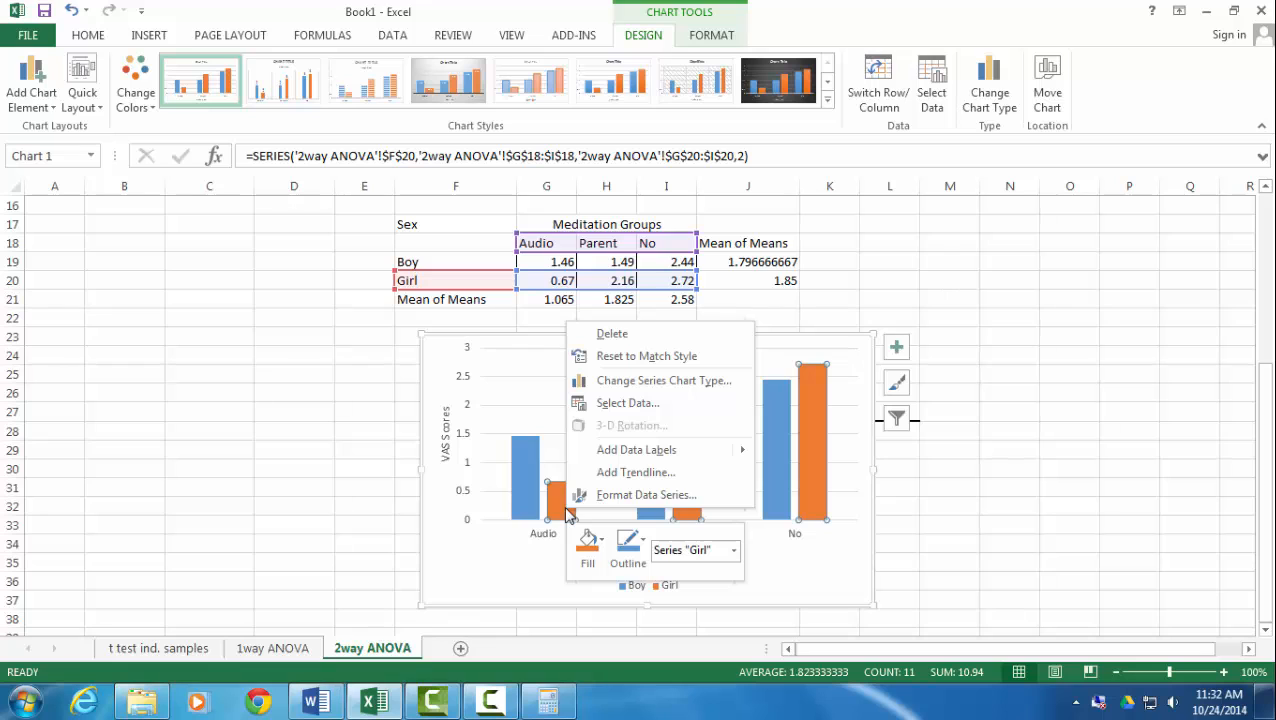
left_click(588, 545)
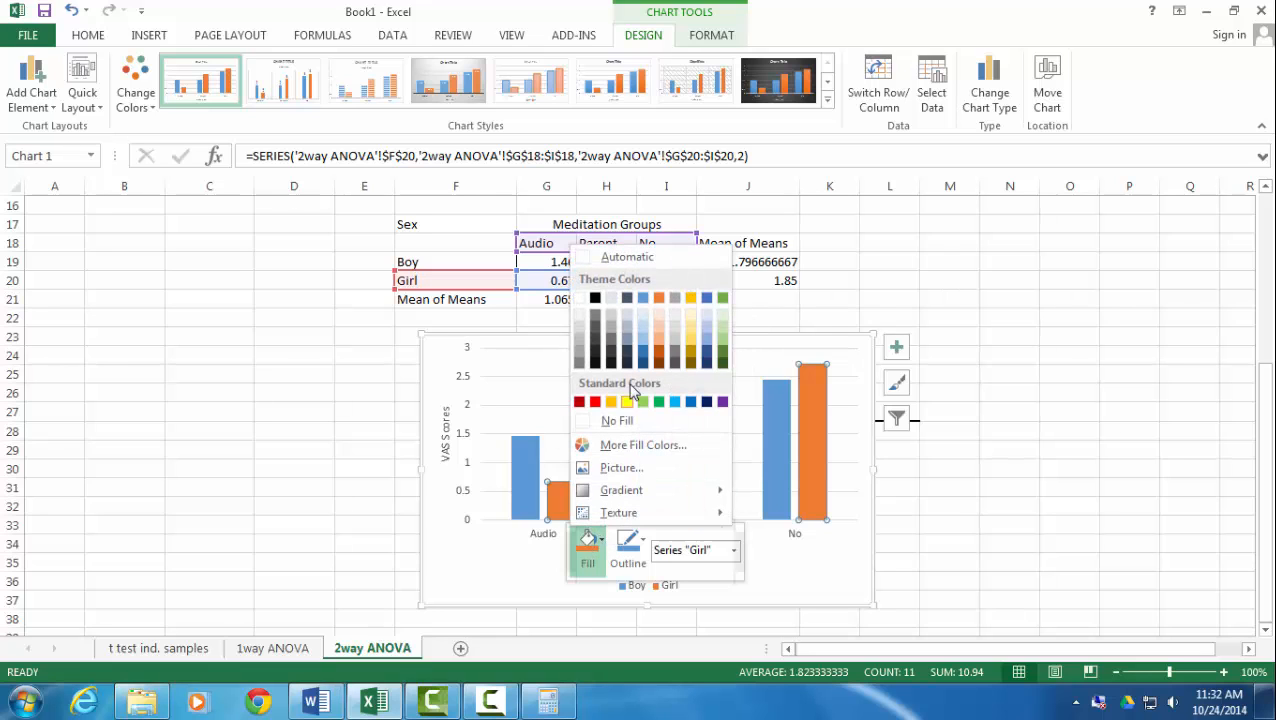
left_click(595, 401)
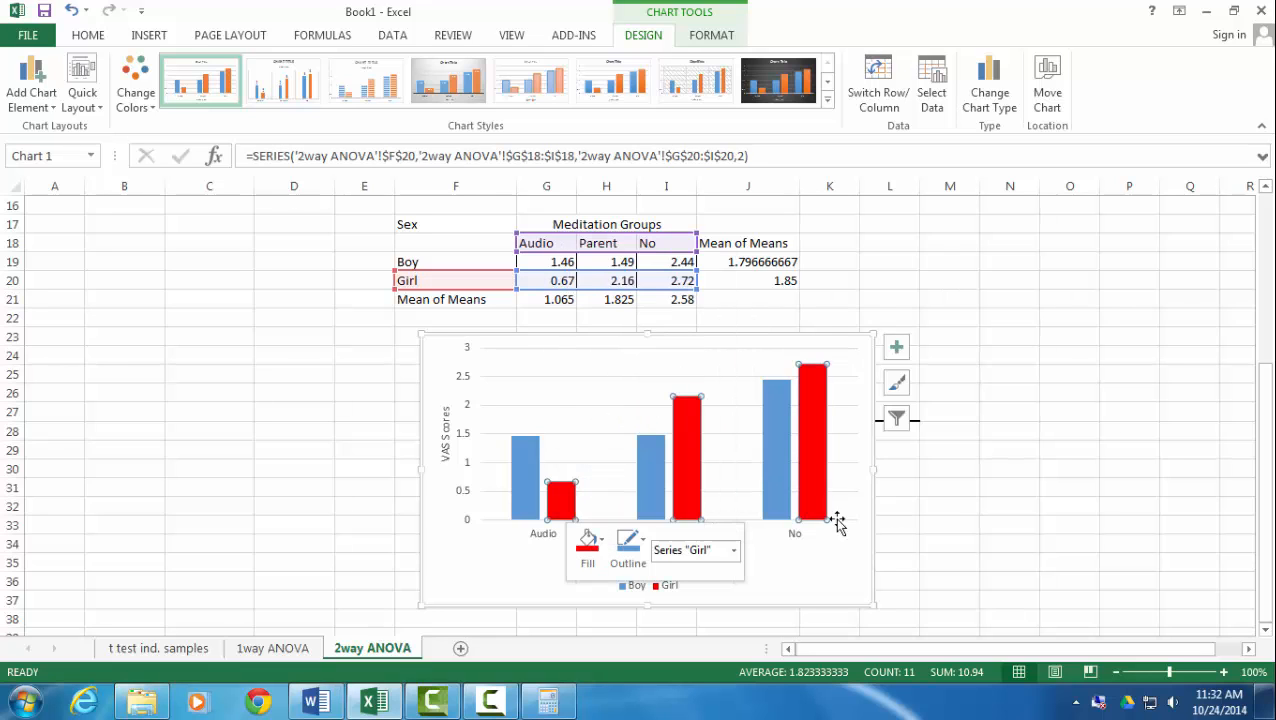
left_click(932, 540)
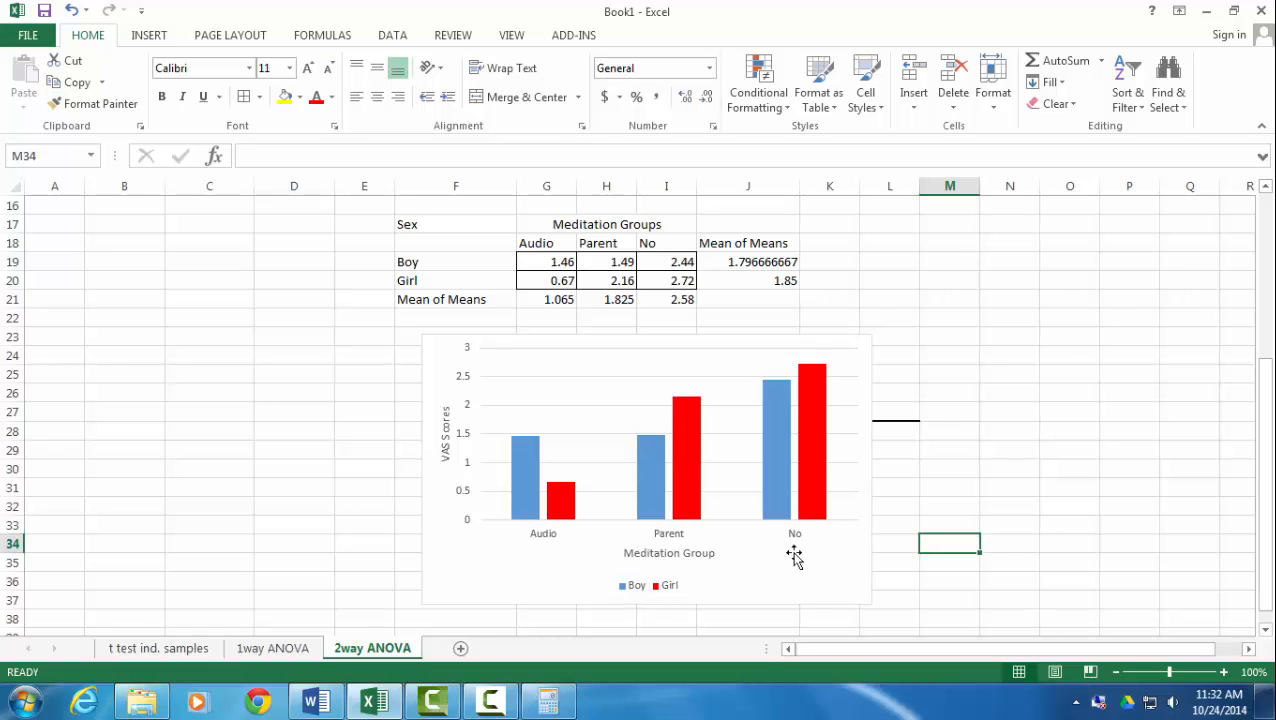
right_click(816, 465)
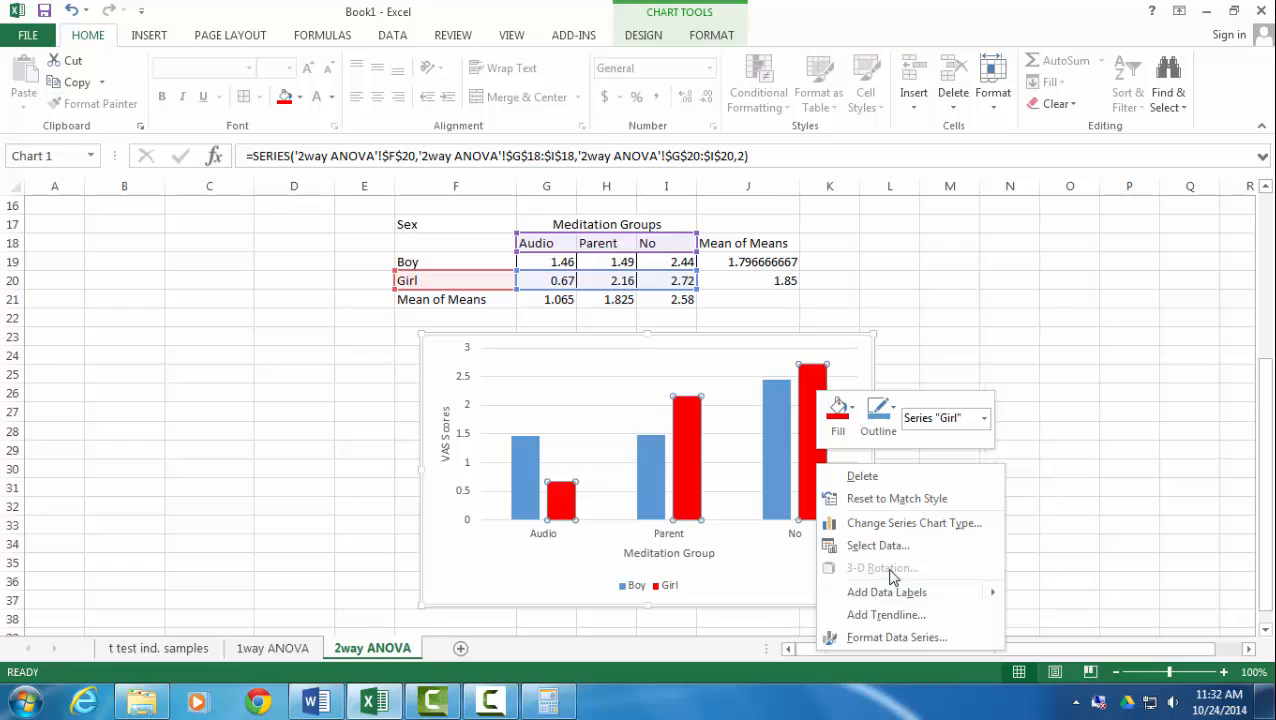
left_click(853, 428)
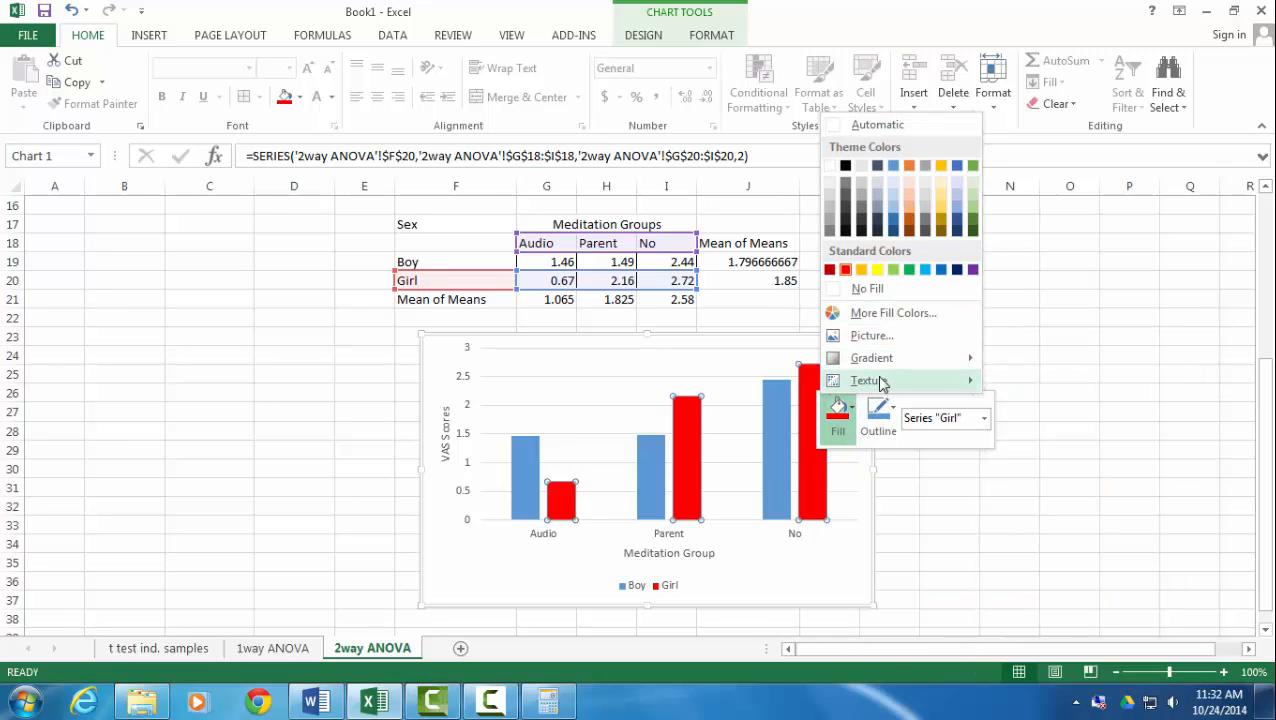
left_click(1137, 471)
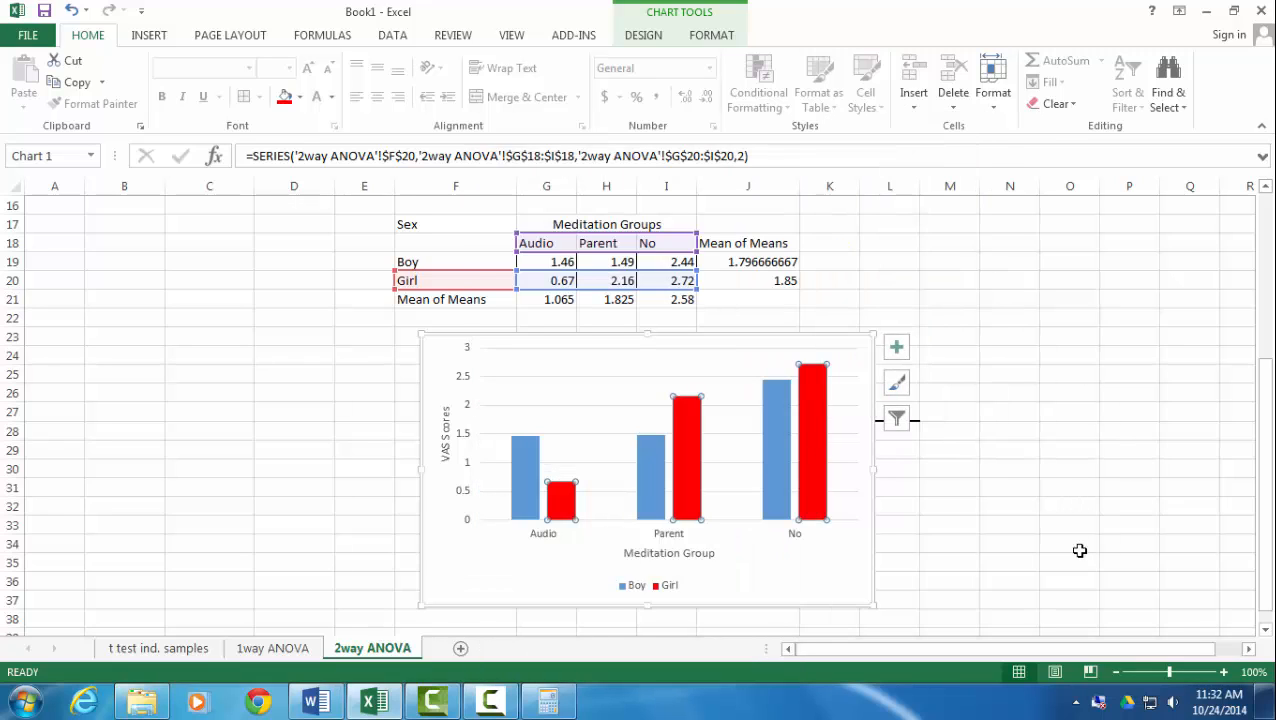
left_click(1080, 550)
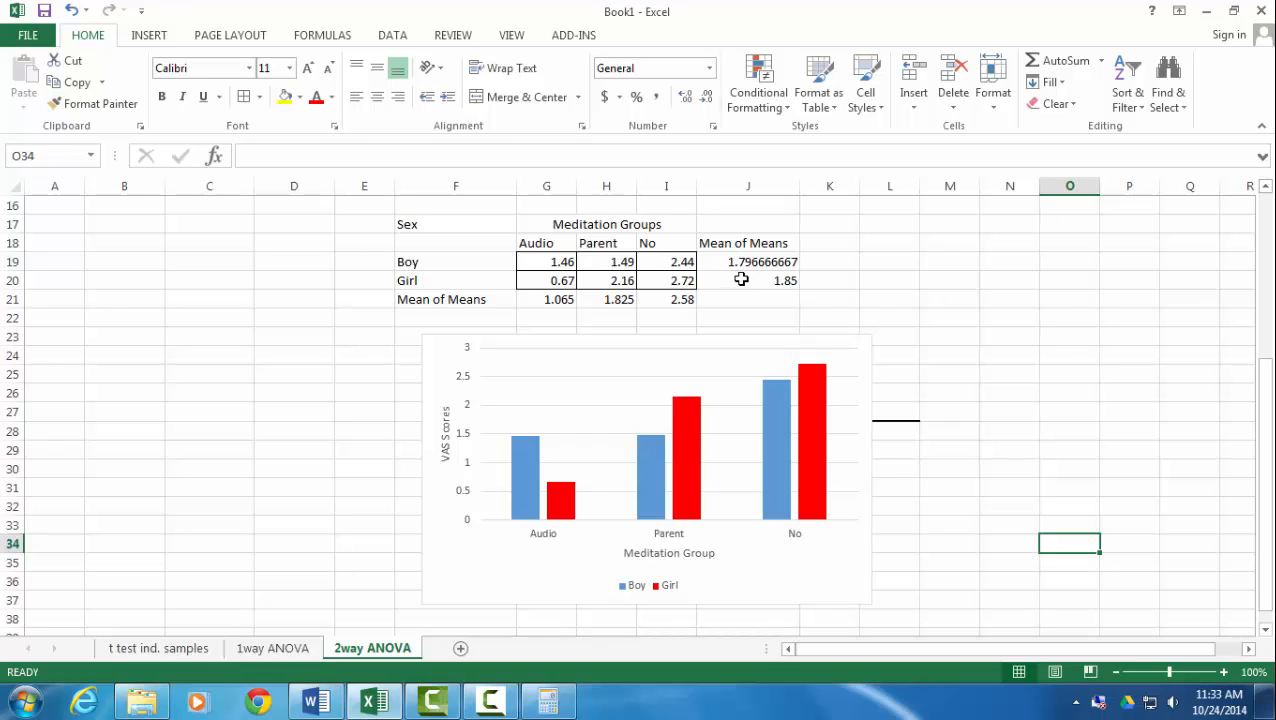
Step: Examine the ANOVA table's P-values and compare the Boy and Girl bars across the Audio, Parent and No groups
scroll(750, 271, "up", 5)
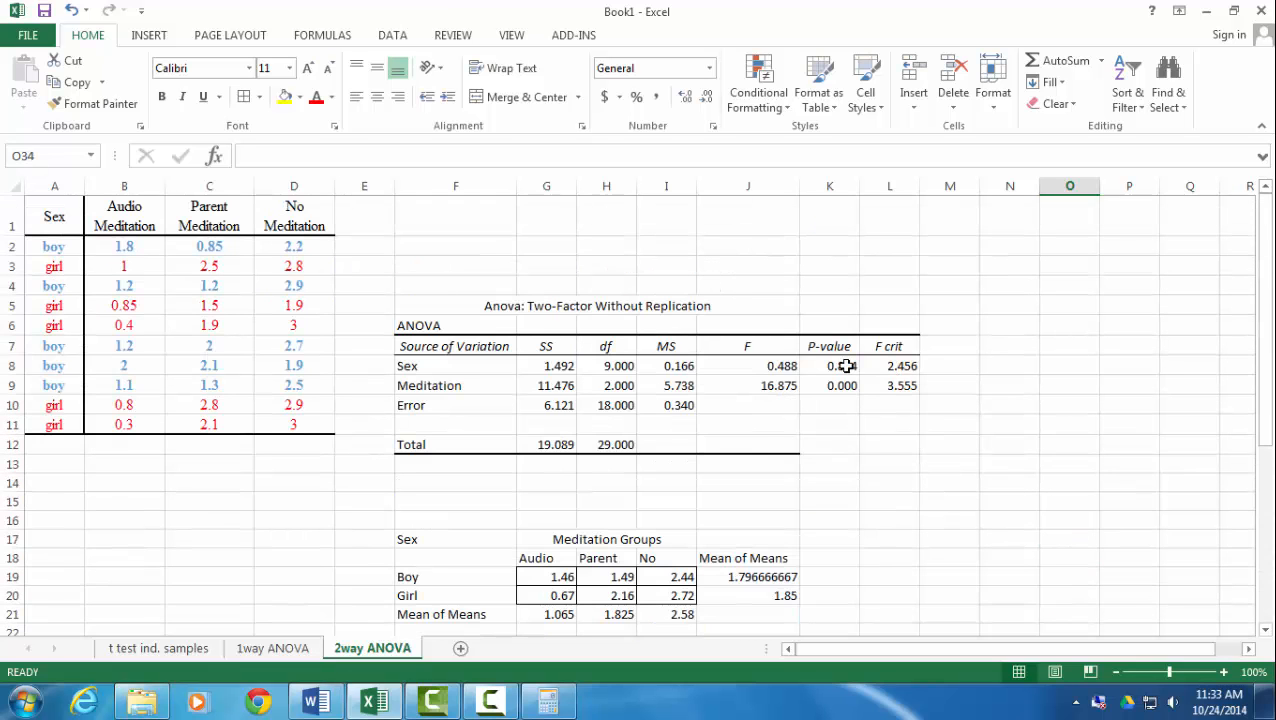
scroll(849, 397, "down", 5)
scroll(849, 397, "down", 2)
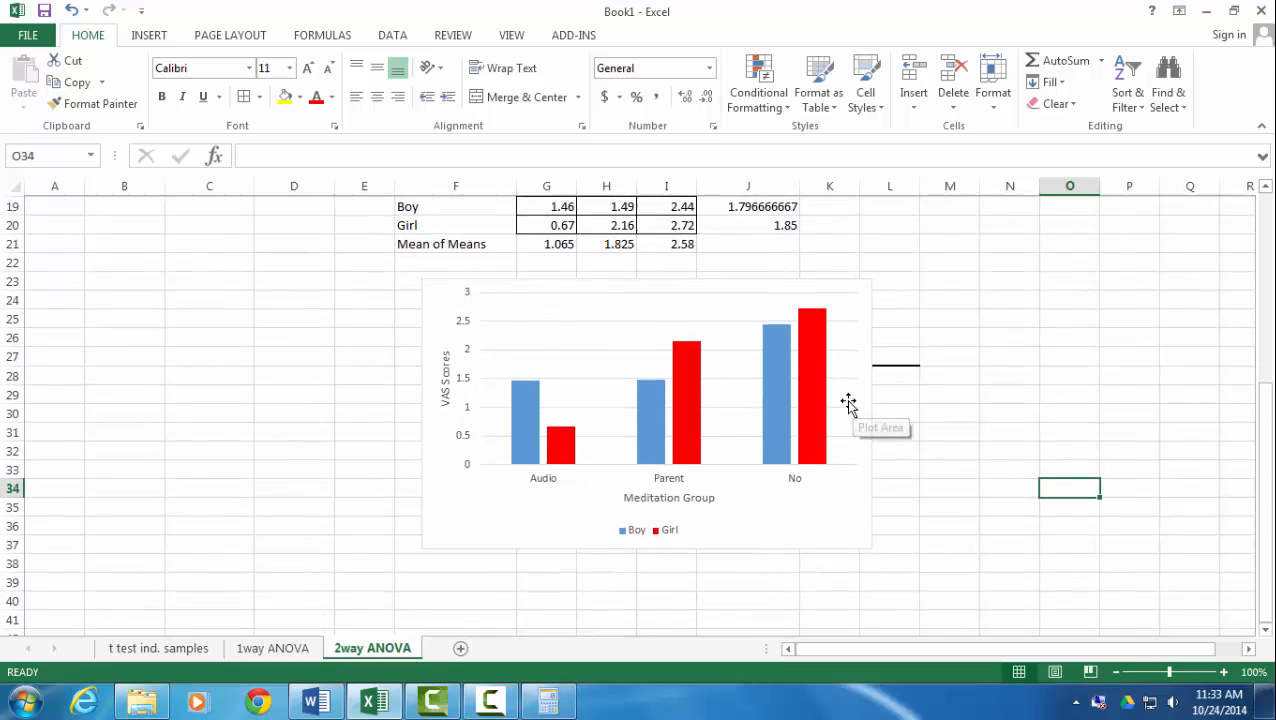
scroll(835, 402, "up", 2)
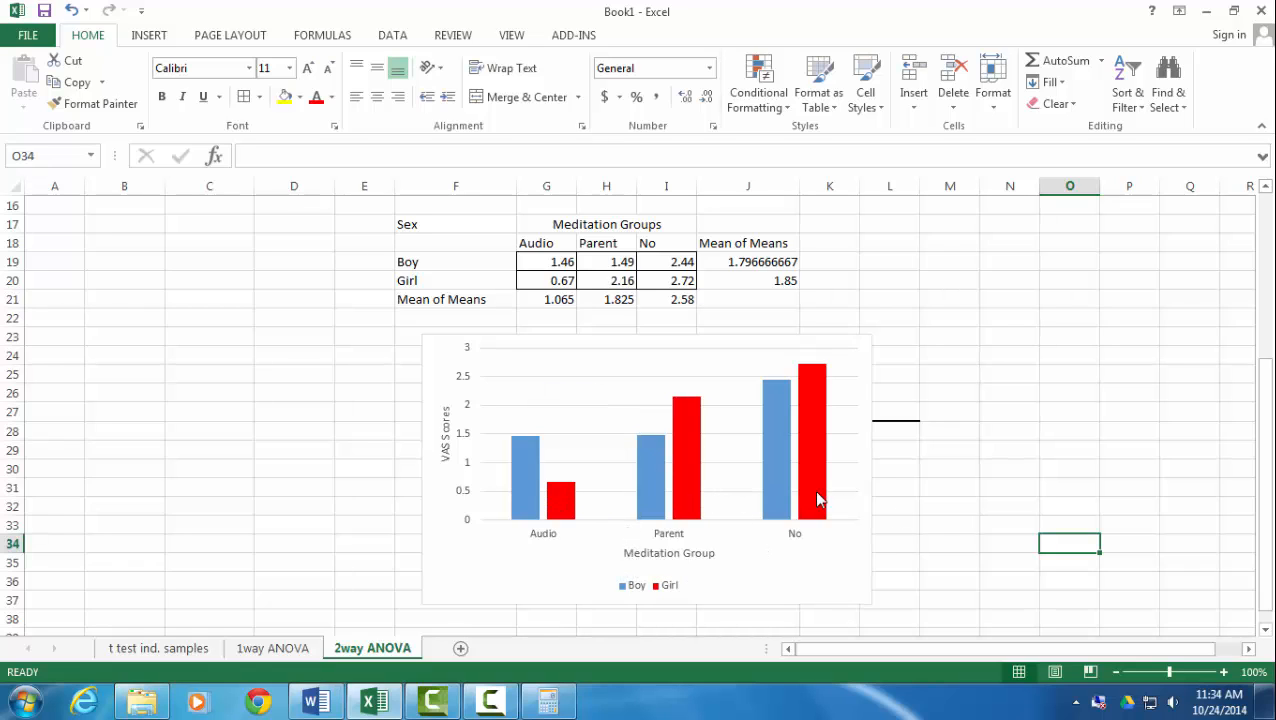
mouse_move(814, 488)
mouse_move(781, 400)
mouse_move(686, 414)
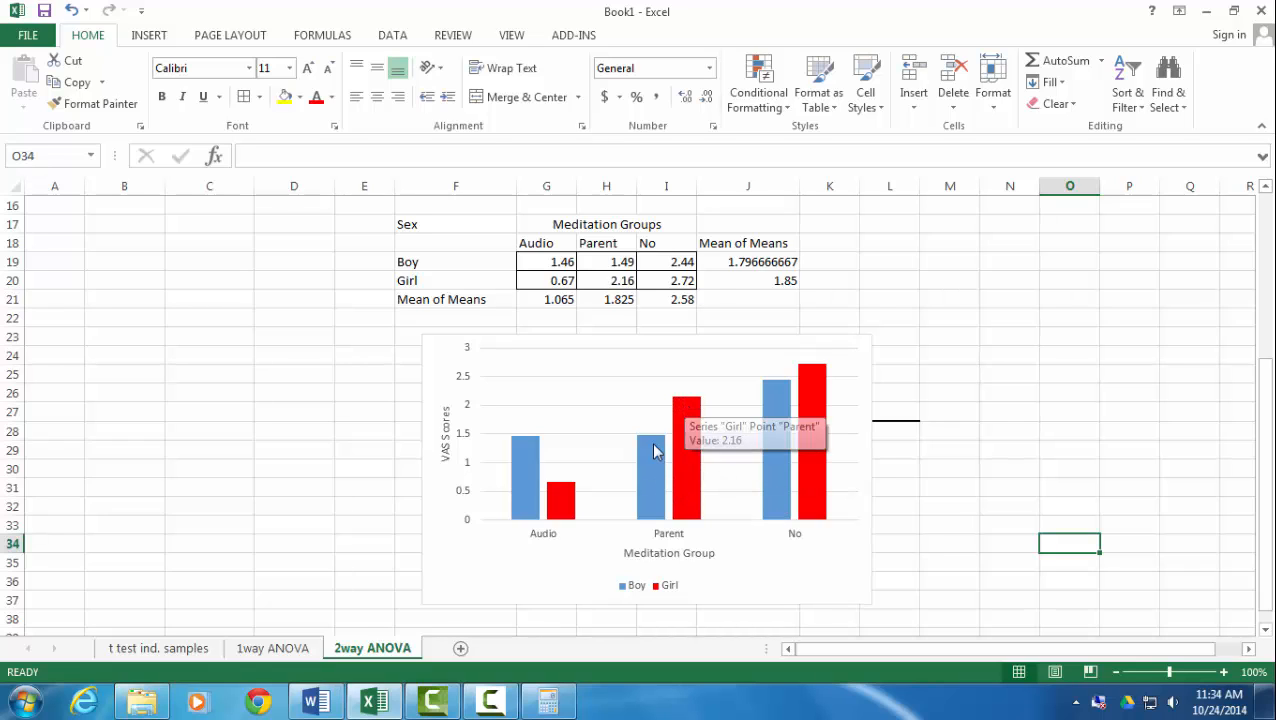
mouse_move(647, 450)
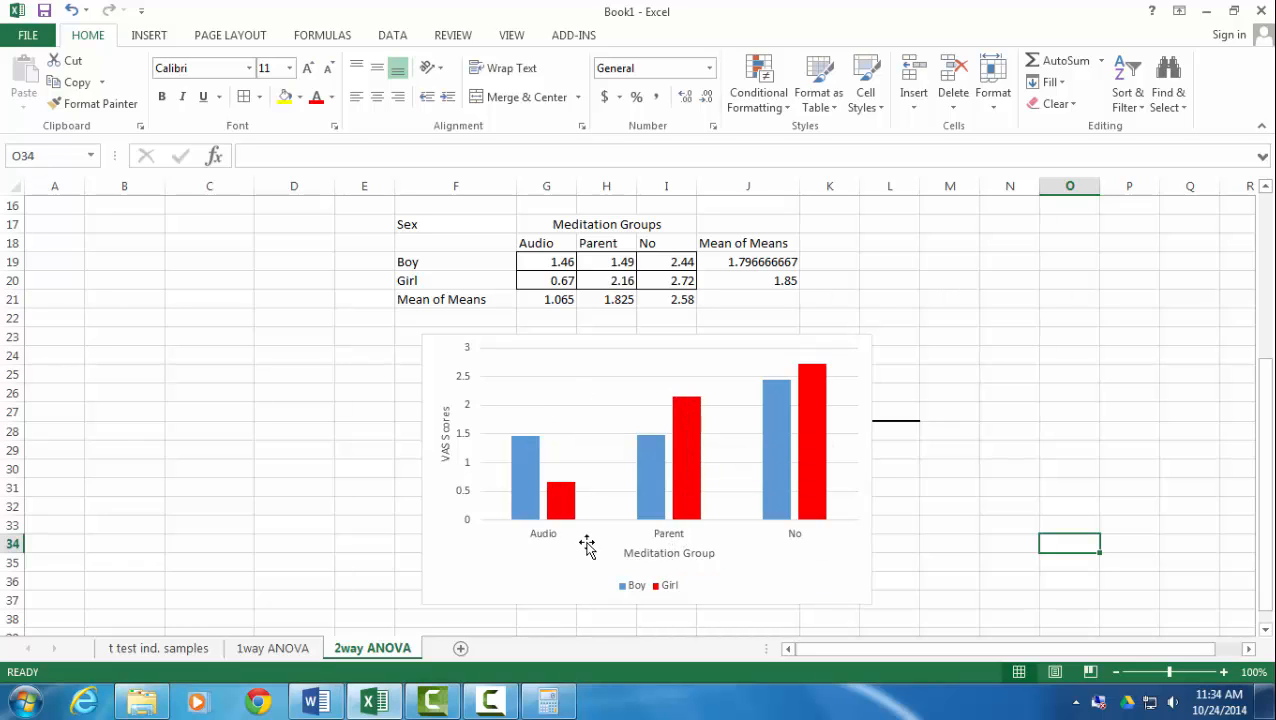
mouse_move(521, 477)
mouse_move(691, 515)
mouse_move(563, 508)
mouse_move(692, 476)
mouse_move(818, 435)
Step: Format the joint table's means in G19:J21 as numbers with three decimal places
left_click_drag(407, 222, 782, 299)
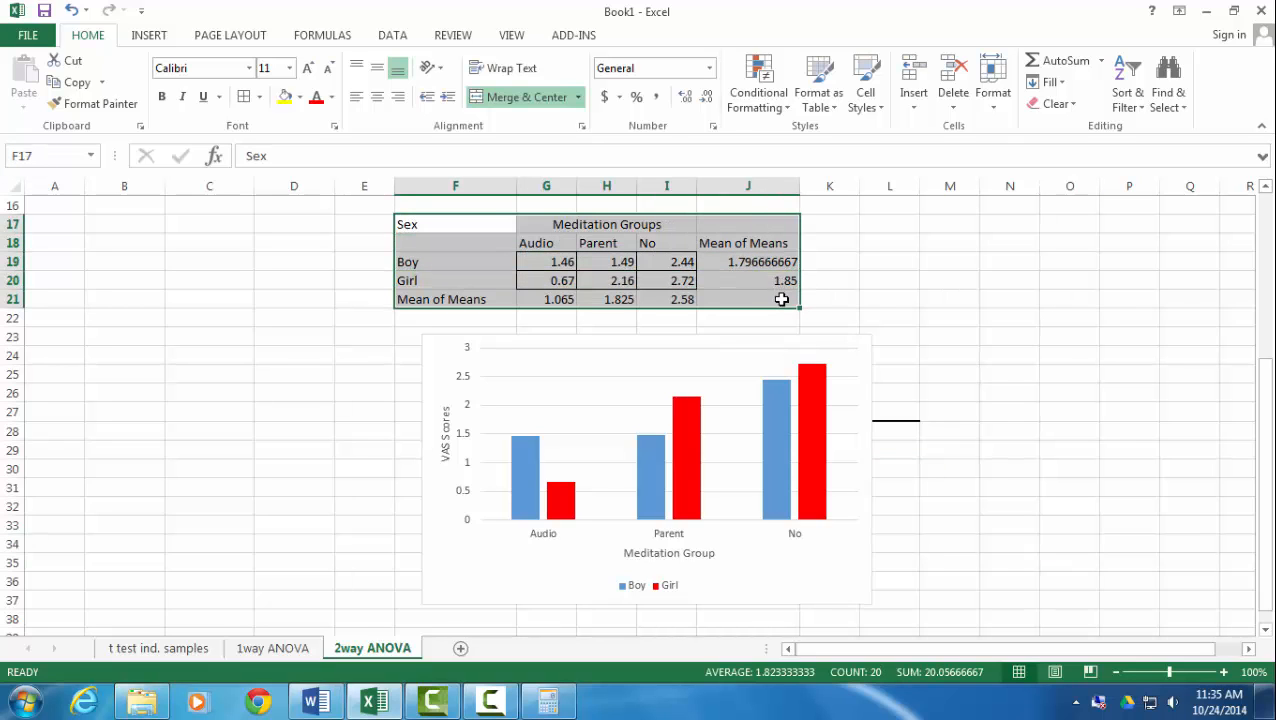
left_click_drag(543, 262, 760, 296)
right_click(763, 296)
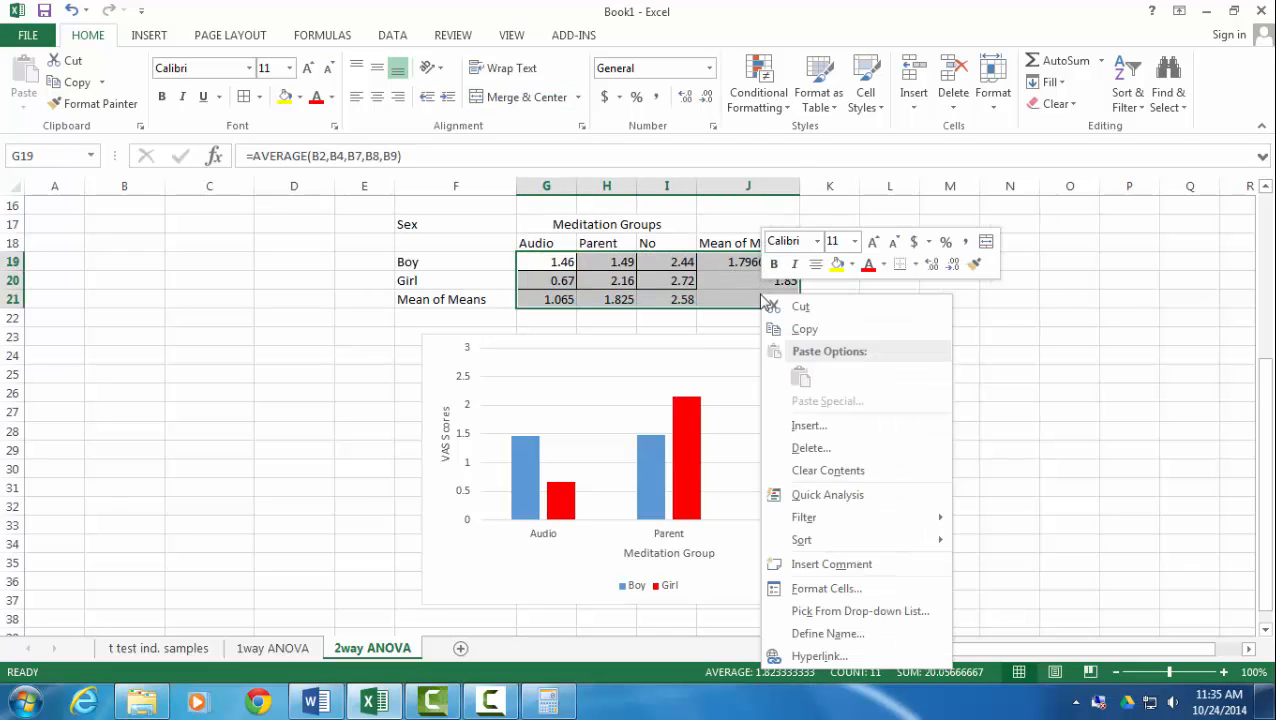
left_click(816, 586)
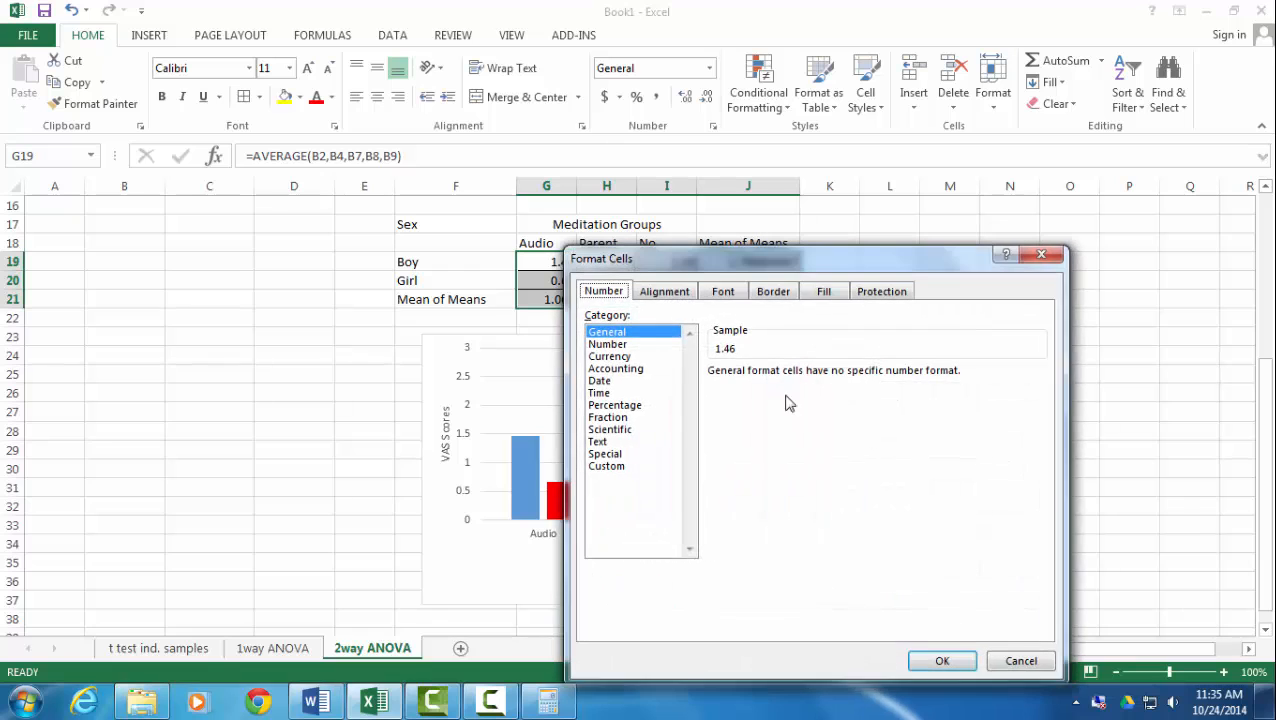
left_click(624, 345)
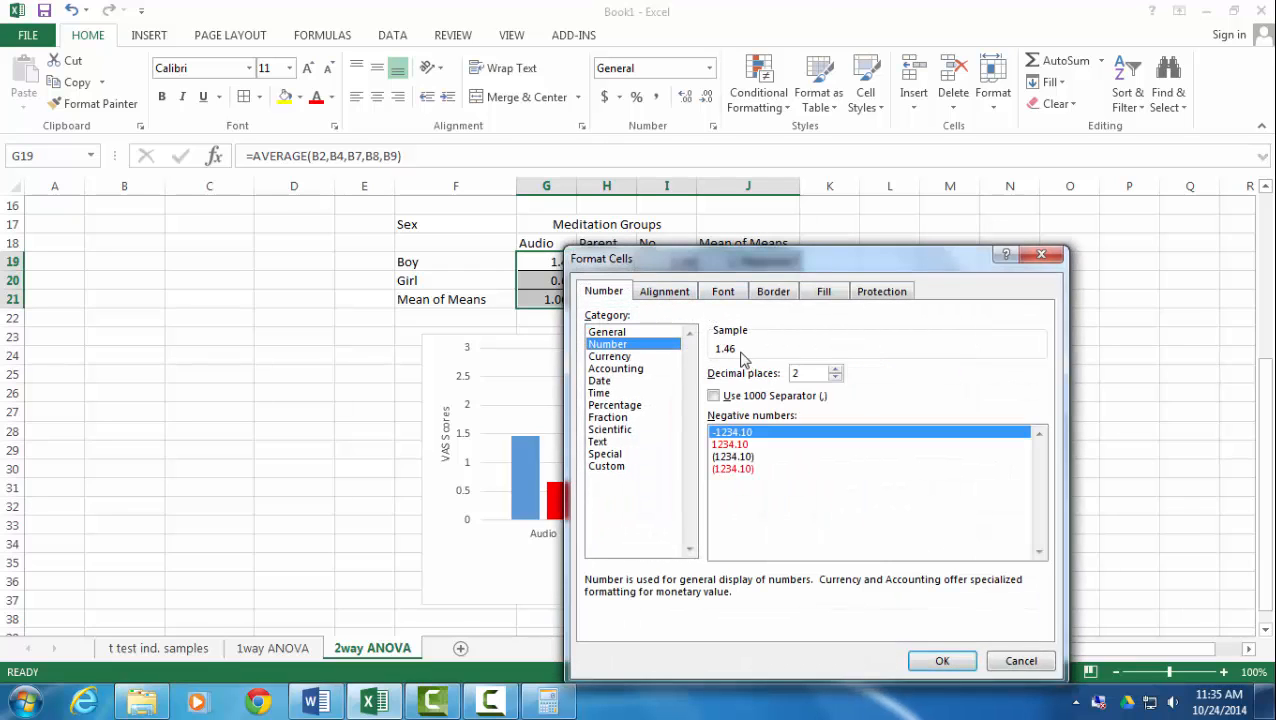
left_click(835, 368)
left_click(942, 661)
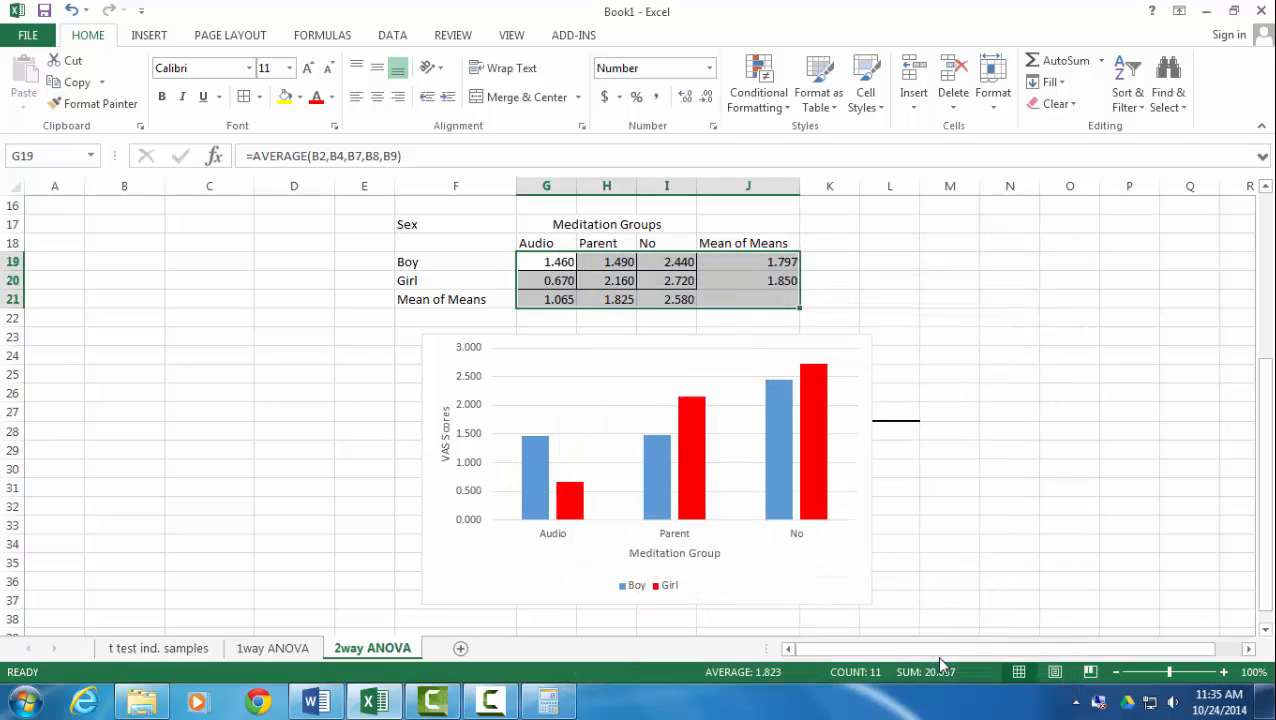
left_click(885, 297)
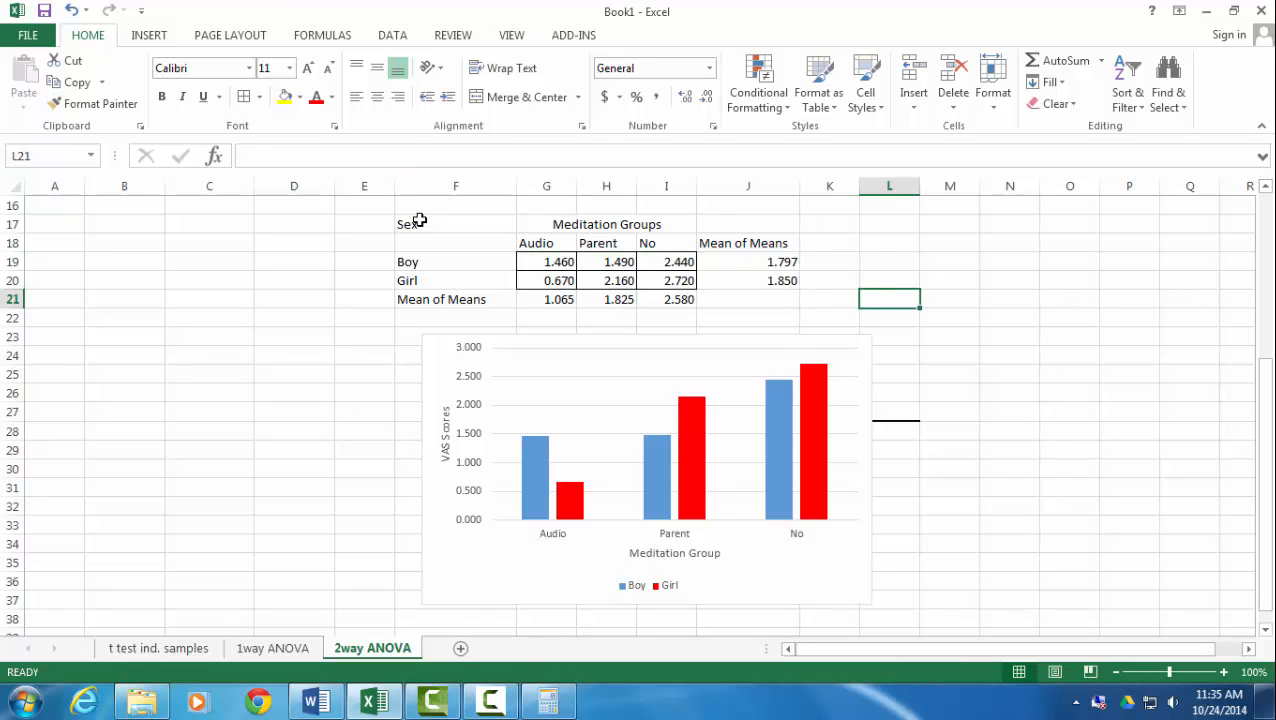
Step: Copy the joint table F17:J21 and paste it below question c in the Word document Excel Assignment 3
left_click_drag(419, 218, 777, 296)
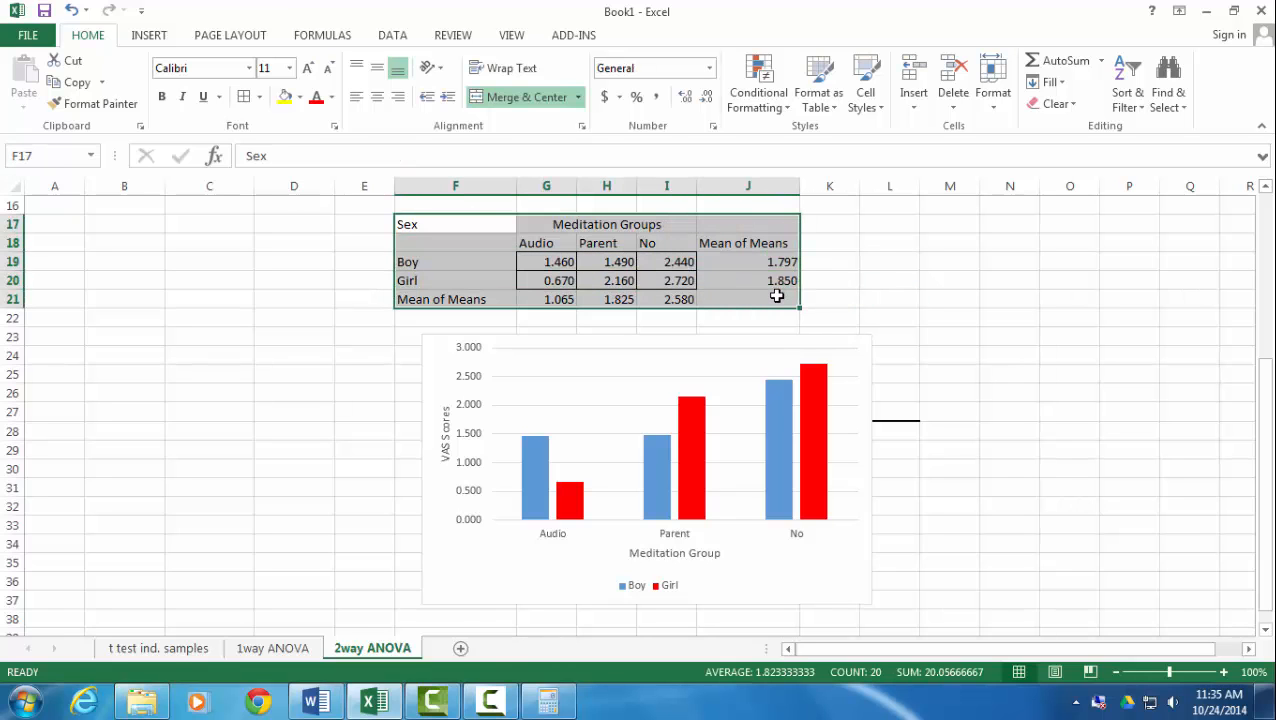
key("ctrl+c")
left_click(316, 701)
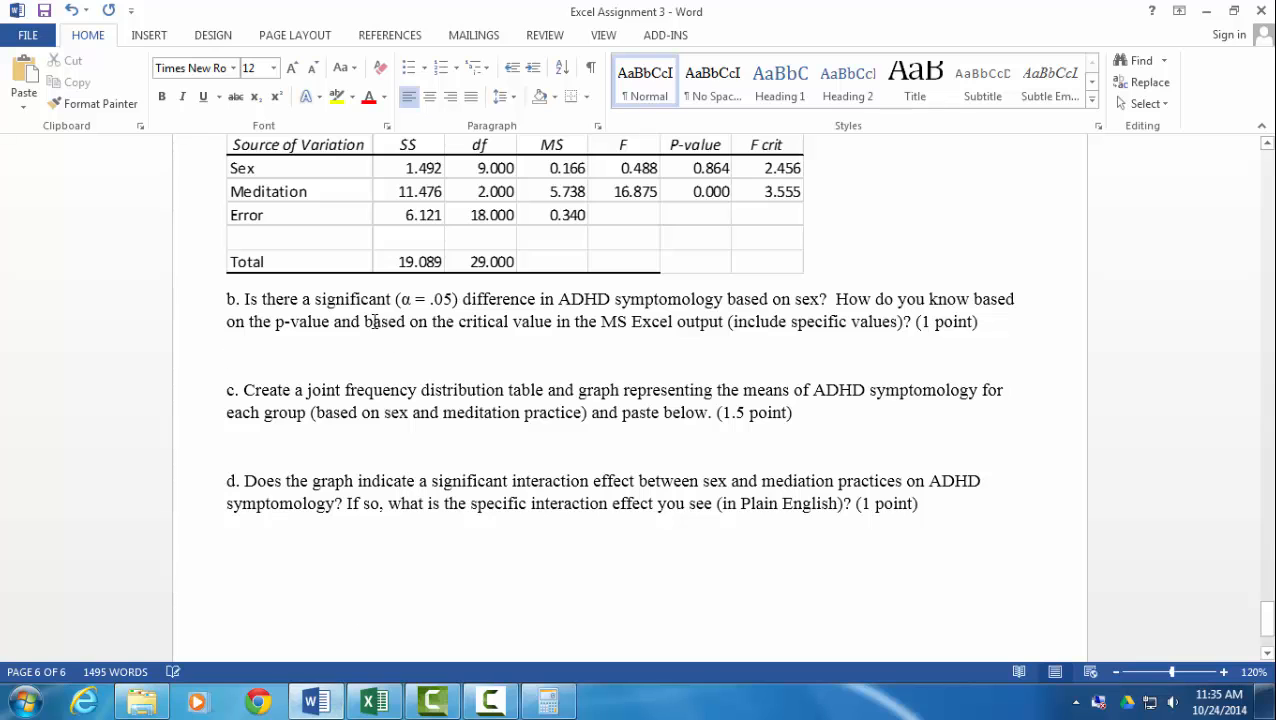
scroll(440, 446, "down", 3)
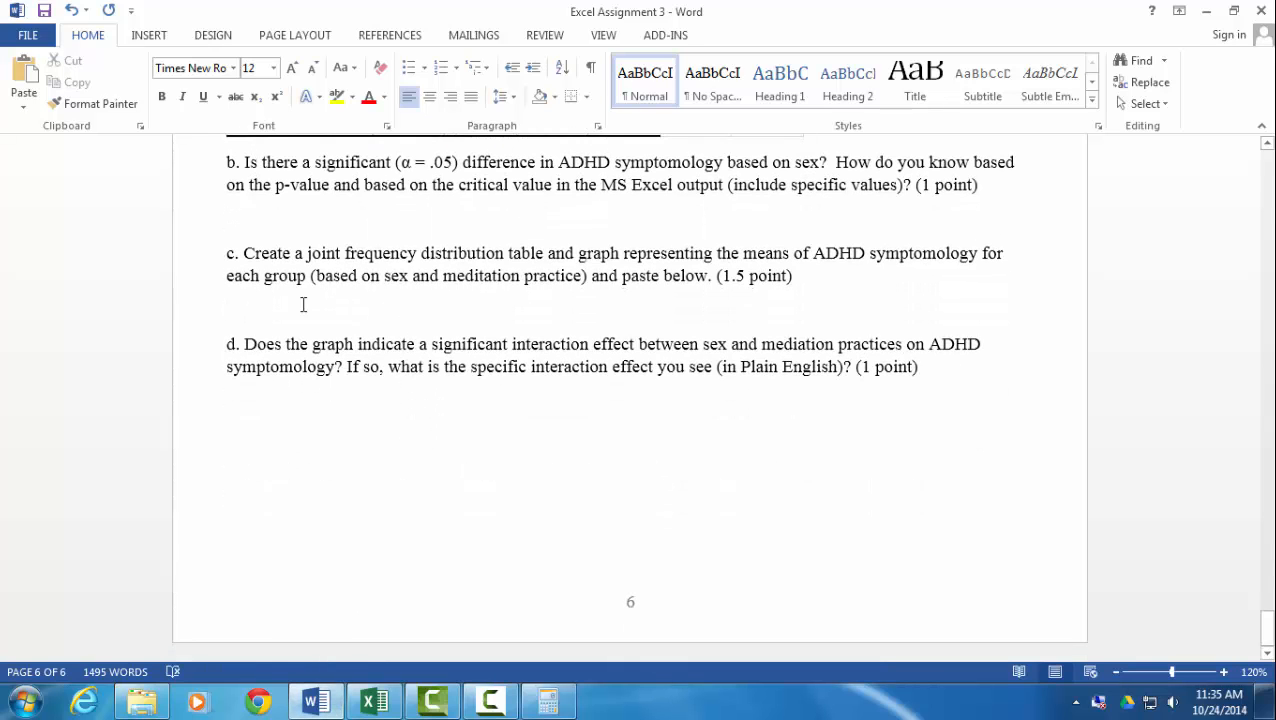
key("ctrl+v")
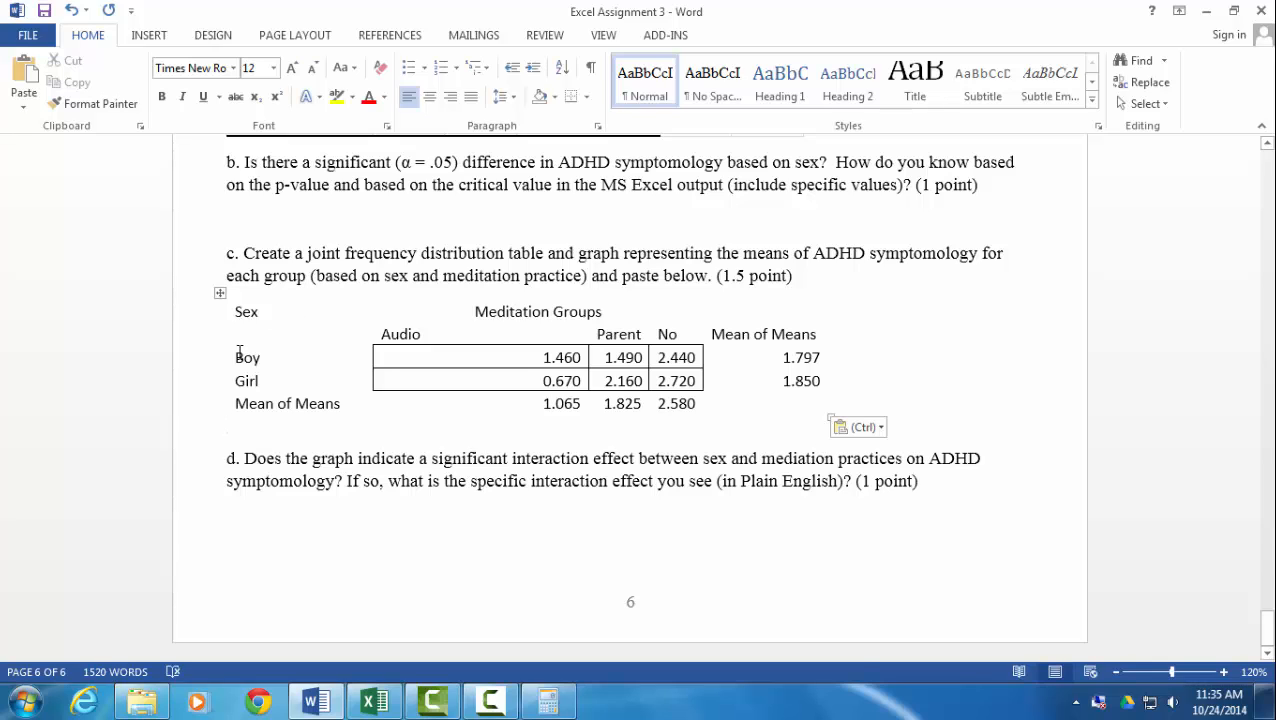
Step: Tighten the pasted table's Audio and Mean of Means columns and push the table onto a new page
double_click(589, 357)
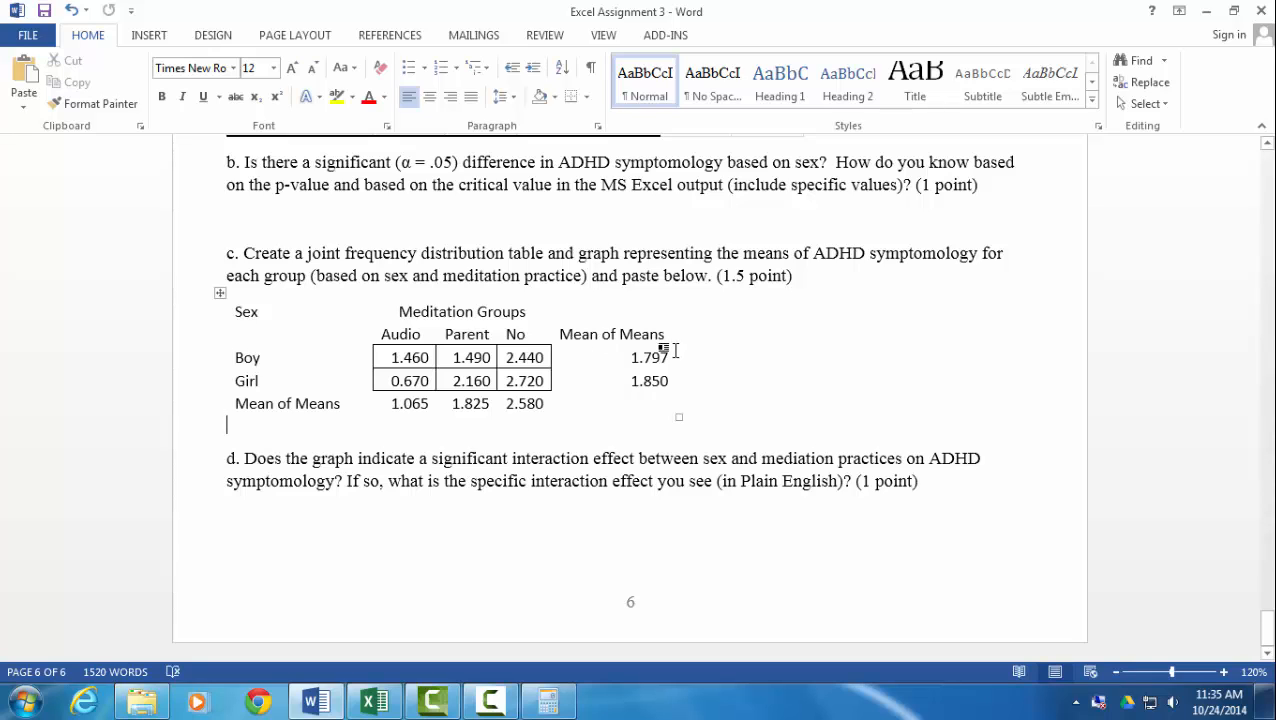
left_click_drag(672, 355, 623, 351)
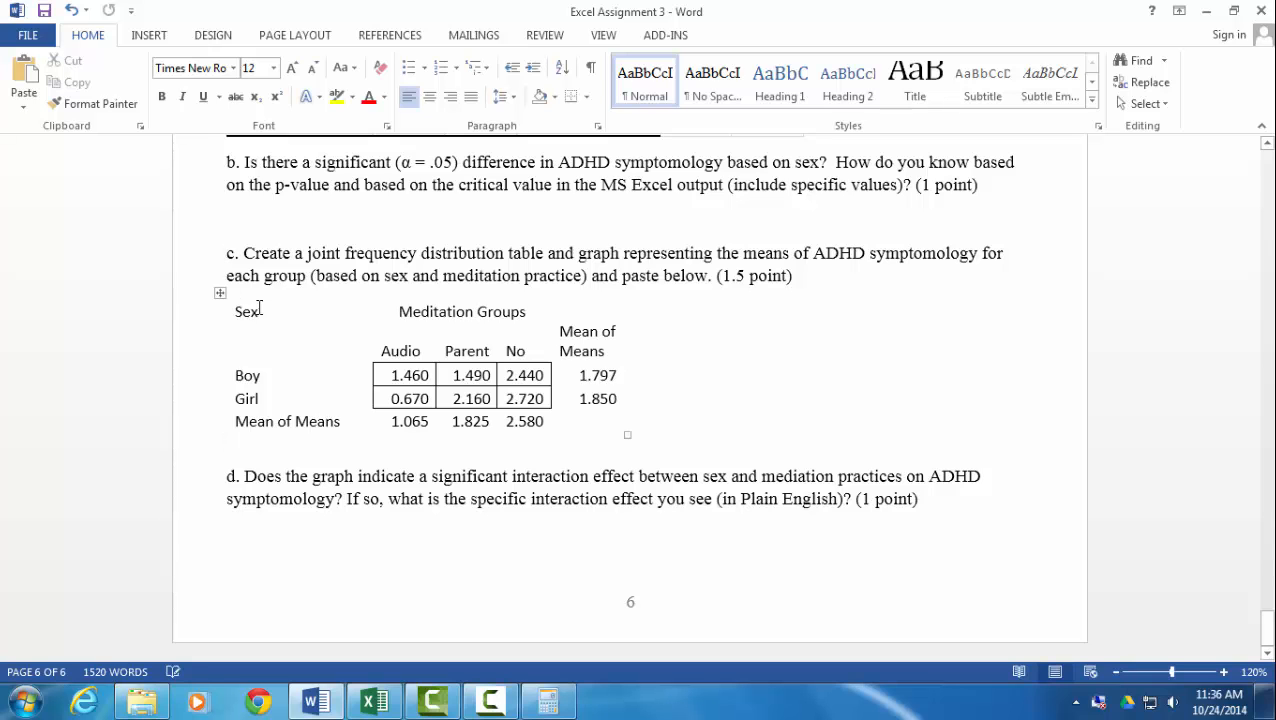
key("ctrl+Return")
scroll(243, 295, "down", 6)
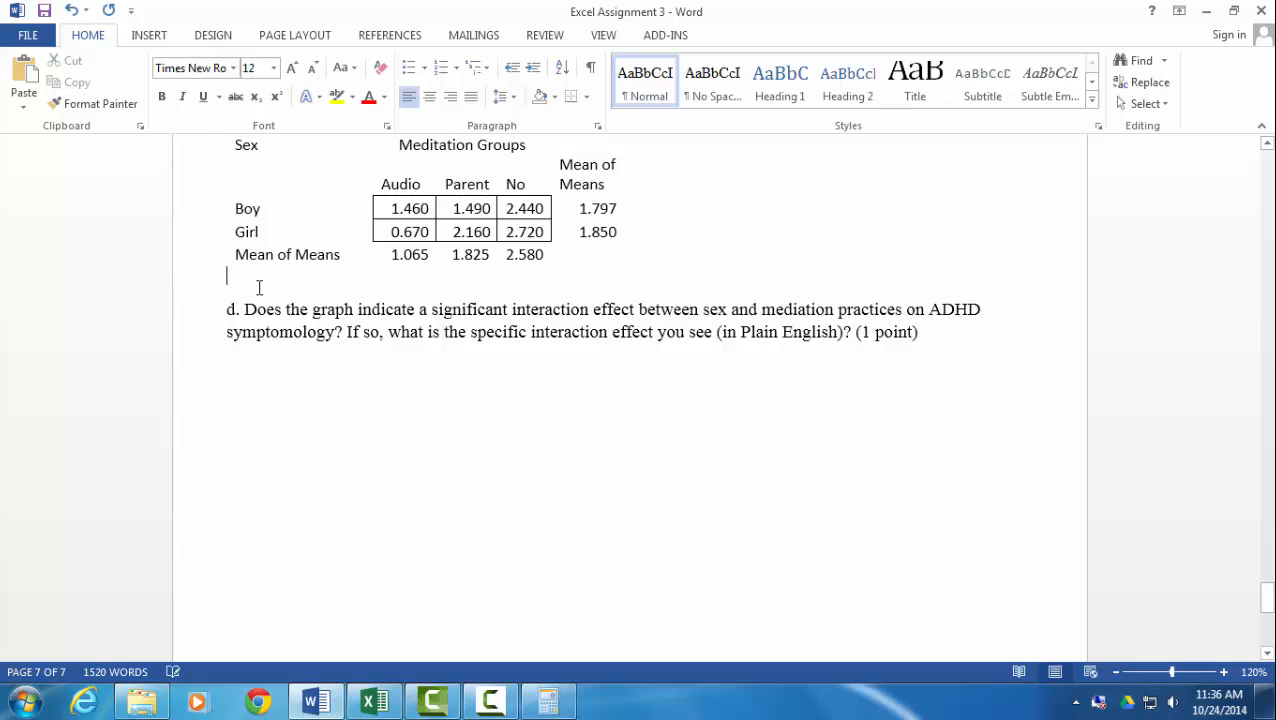
Step: Copy the meditation chart from the Excel sheet and paste it as a picture below the table in Word
left_click(370, 703)
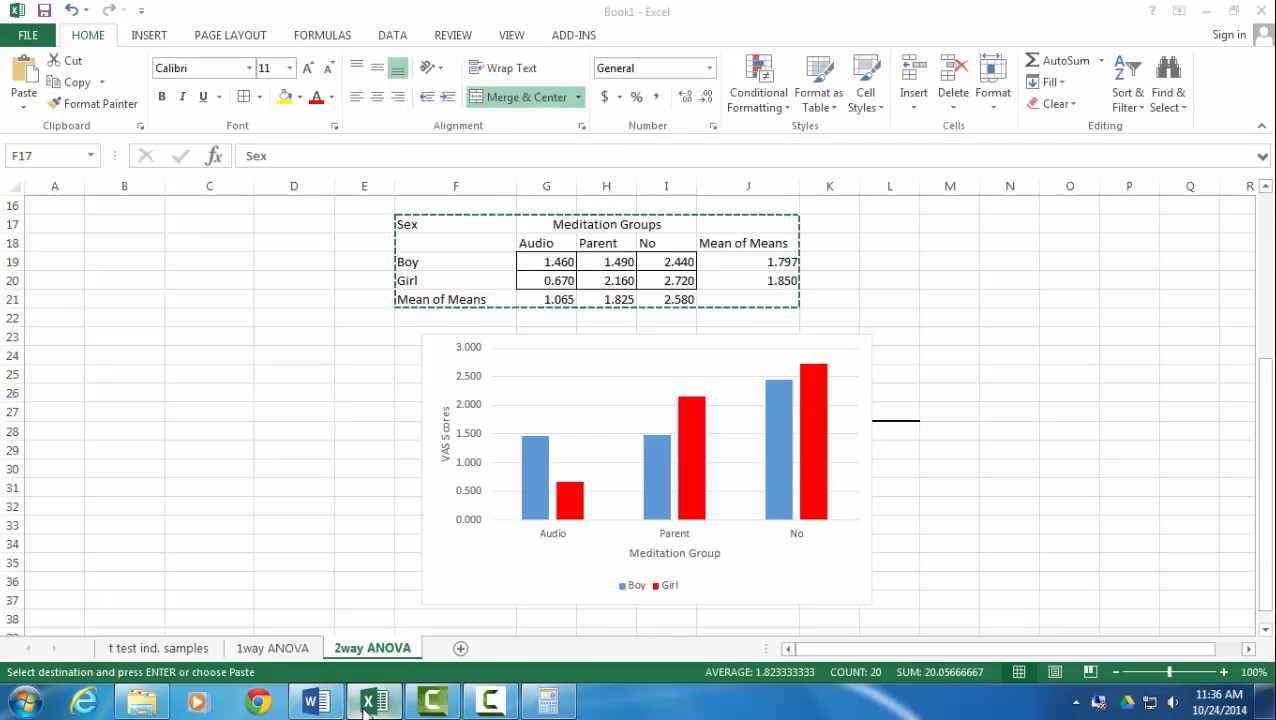
left_click(475, 338)
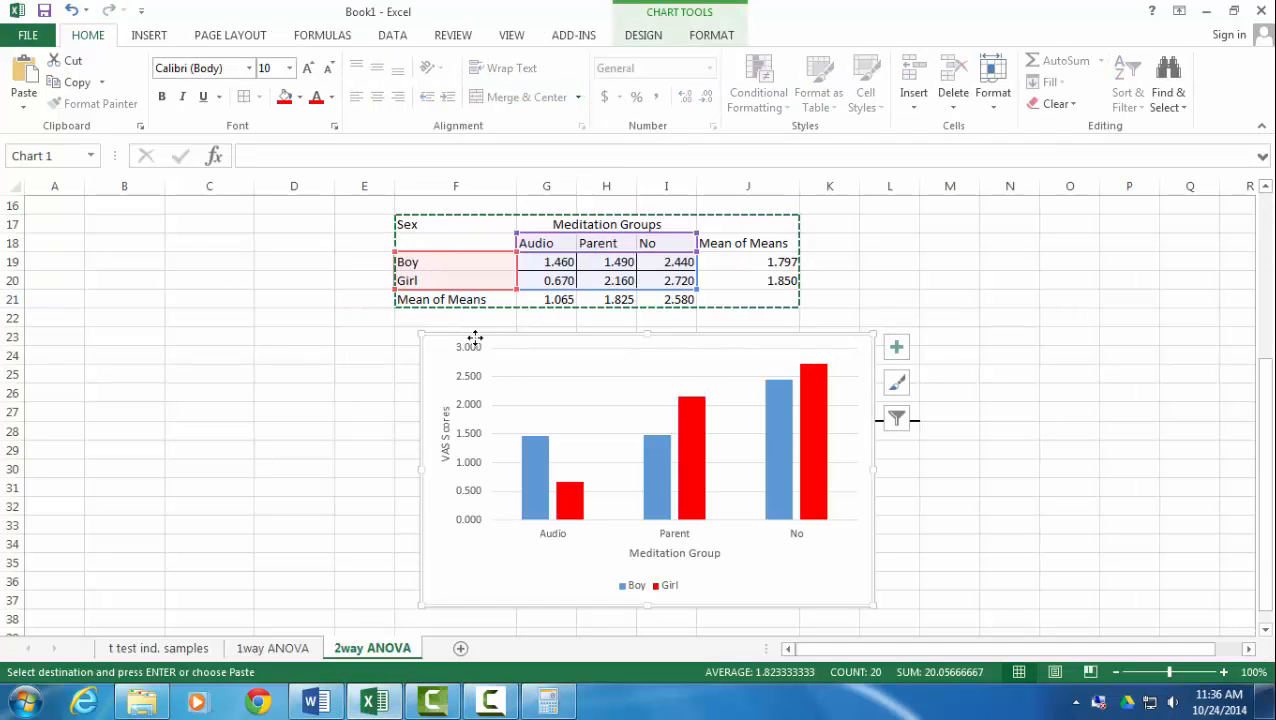
key("ctrl+c")
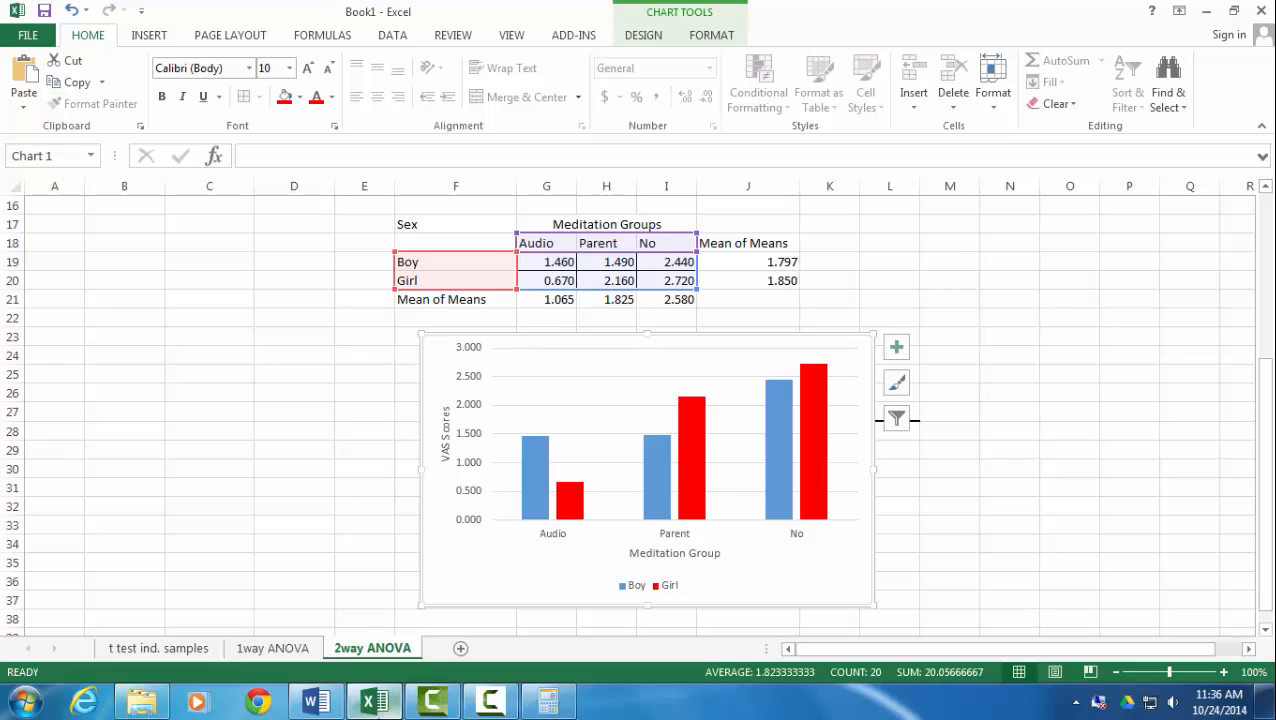
left_click(313, 700)
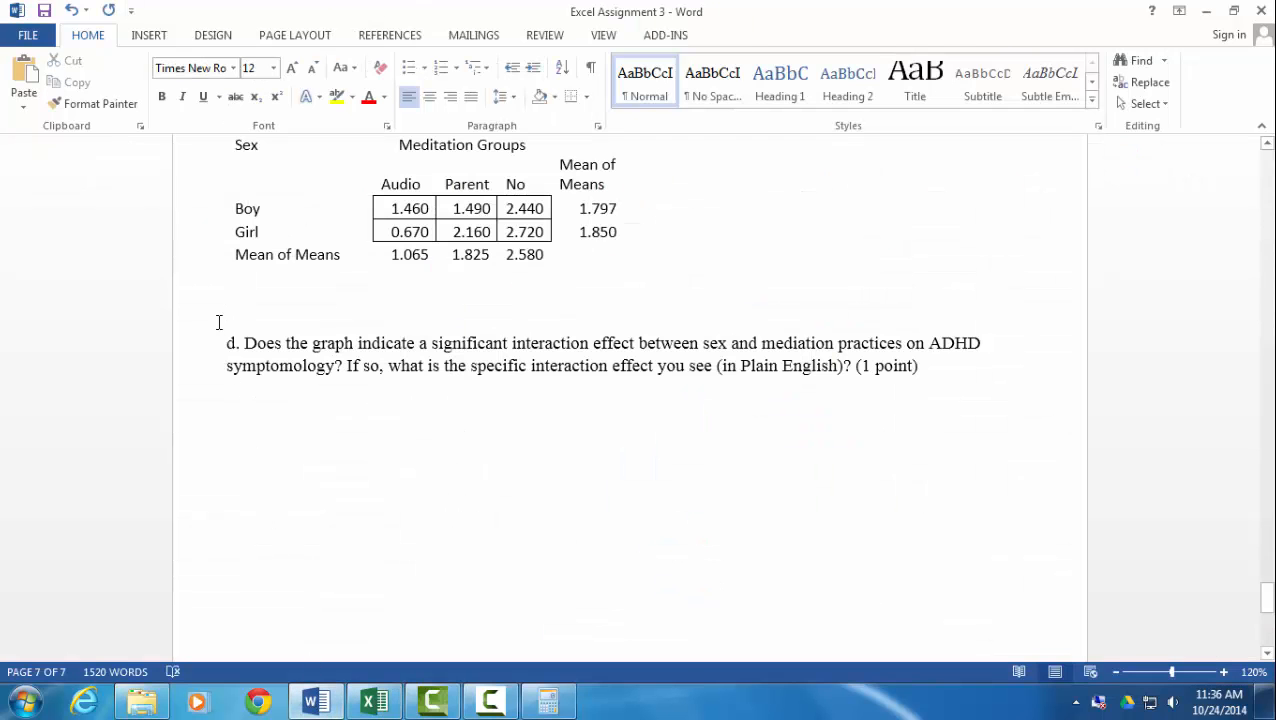
left_click(24, 101)
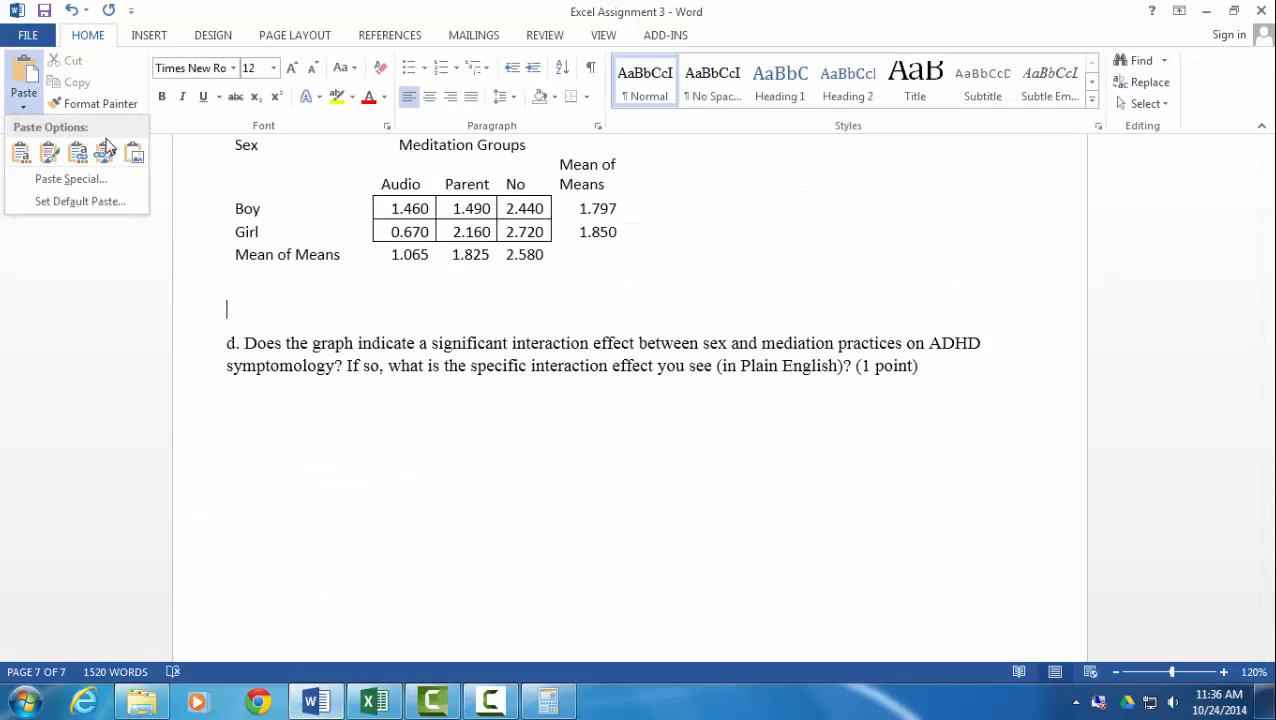
left_click(131, 155)
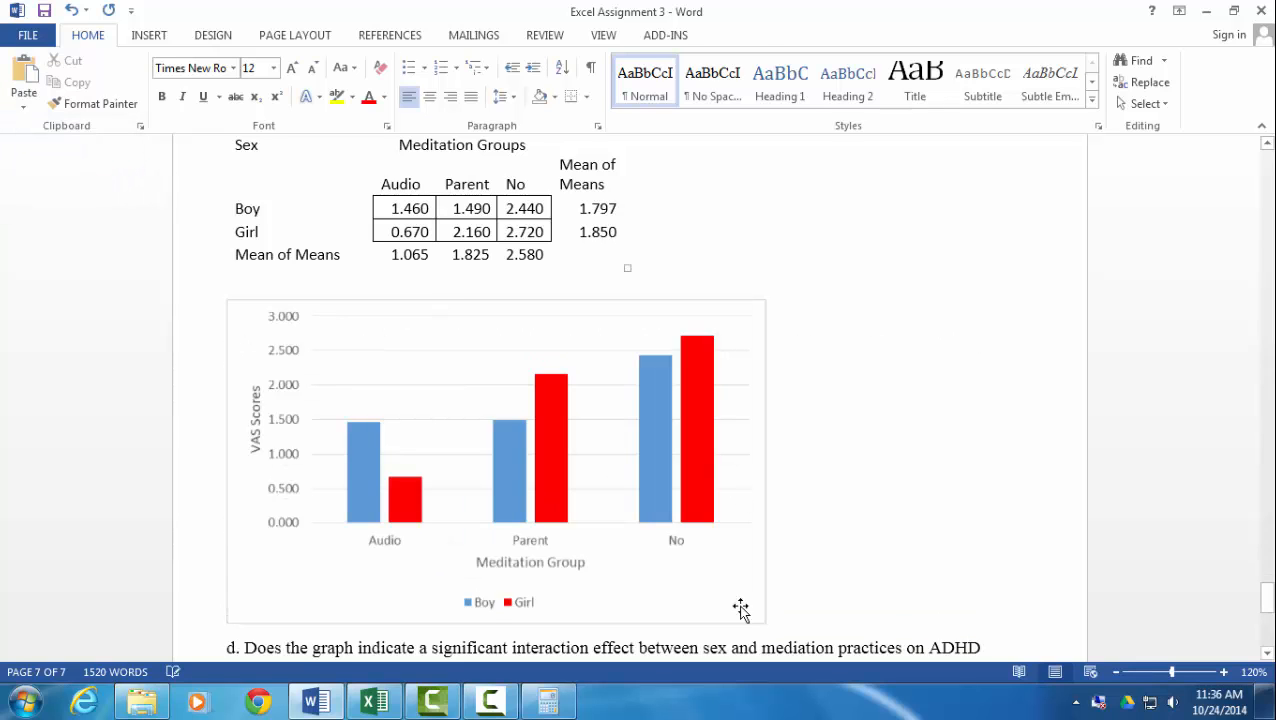
Step: Shrink the pasted chart picture slightly, keeping its proportions
left_click_drag(770, 623, 669, 507)
left_click(860, 569)
scroll(723, 507, "down", 3)
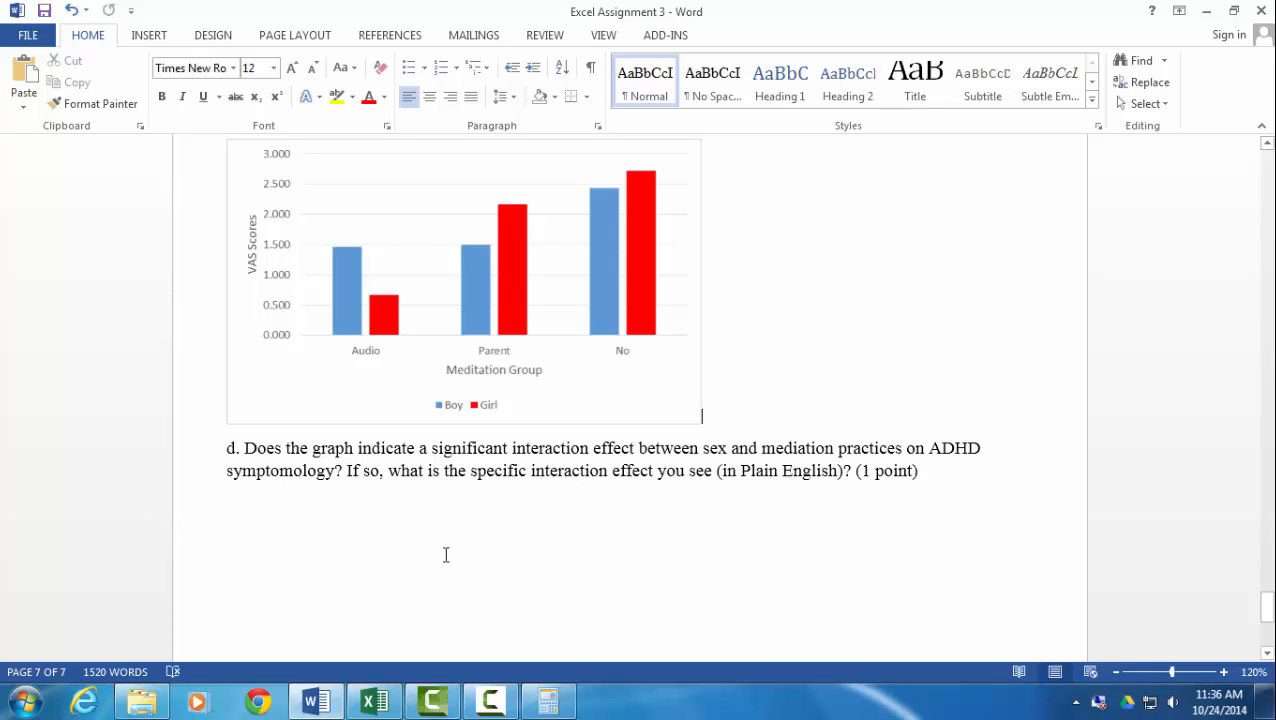
Step: Place the cursor on the blank line below question d and review the table and chart above it
left_click(231, 507)
scroll(477, 574, "down", 3)
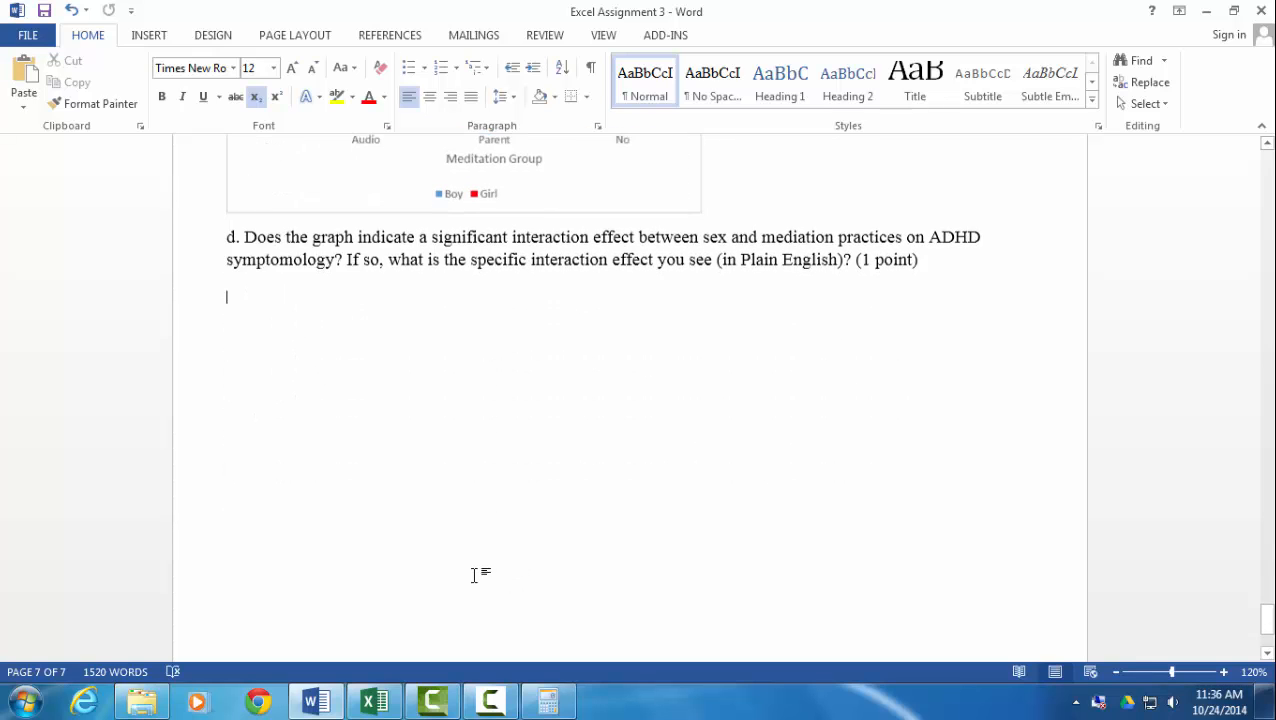
scroll(470, 562, "up", 4)
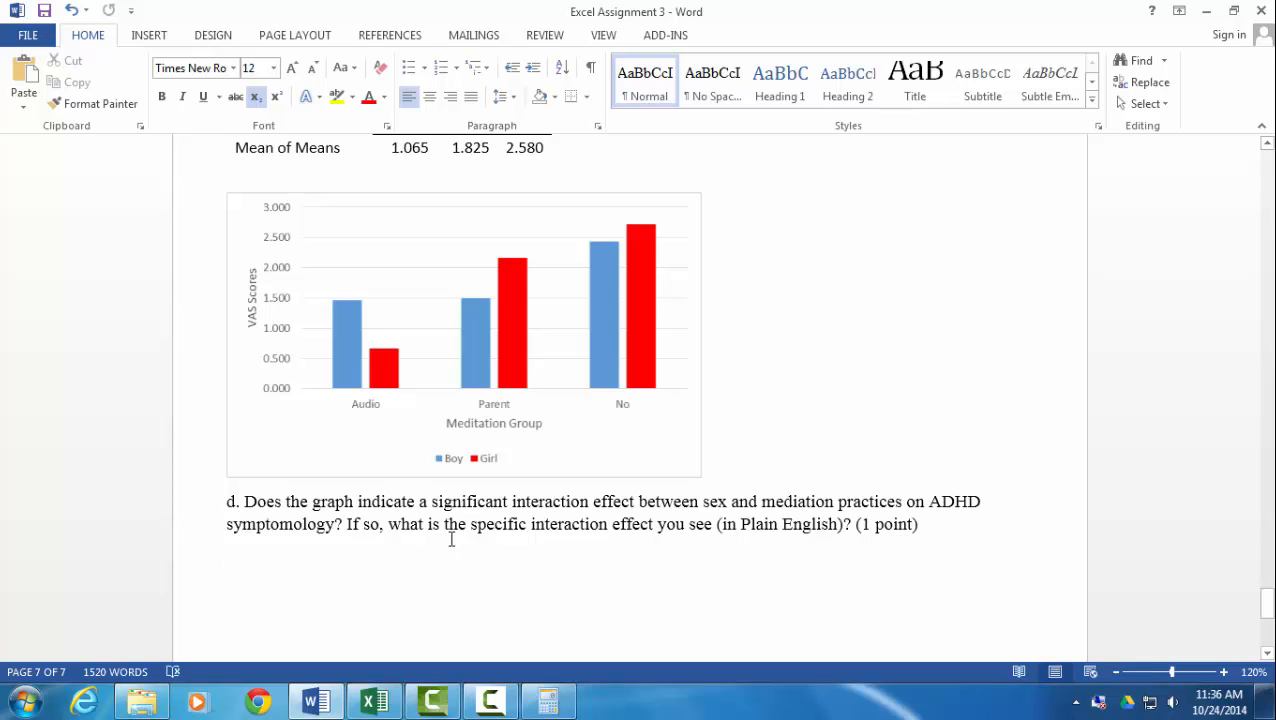
scroll(455, 512, "up", 2)
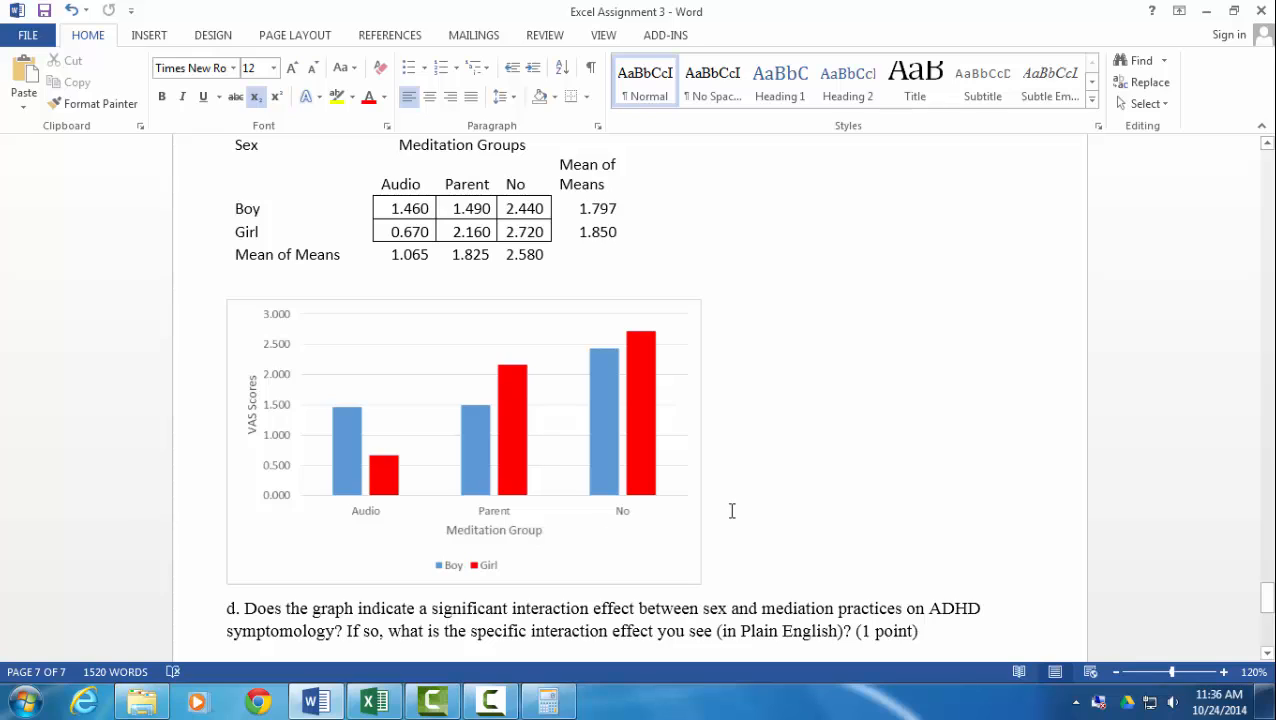